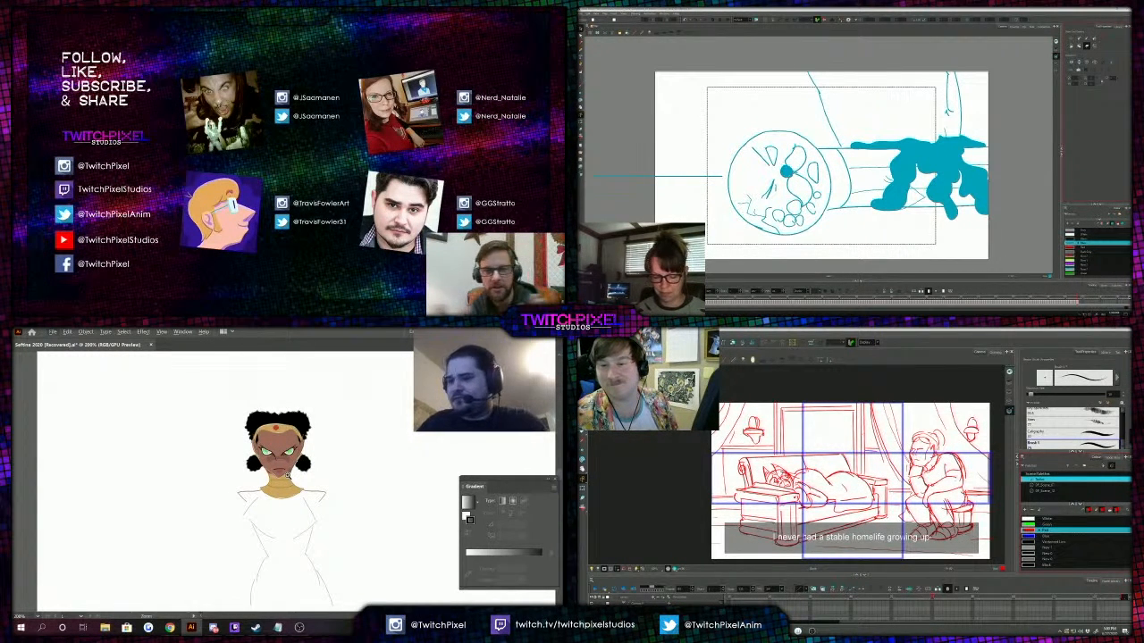
# Examine the character's face, hair, collar and upper body in the recovered Seftina 2020 artwork at several magnifications.
pyautogui.click(283, 479)
pyautogui.click(279, 461)
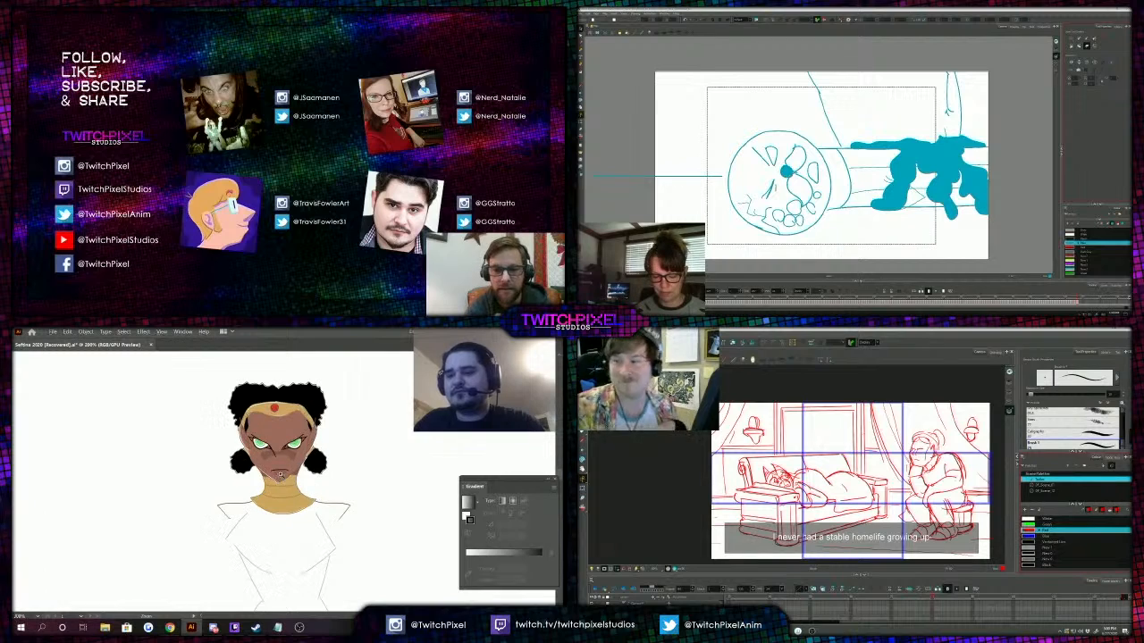
pyautogui.click(266, 454)
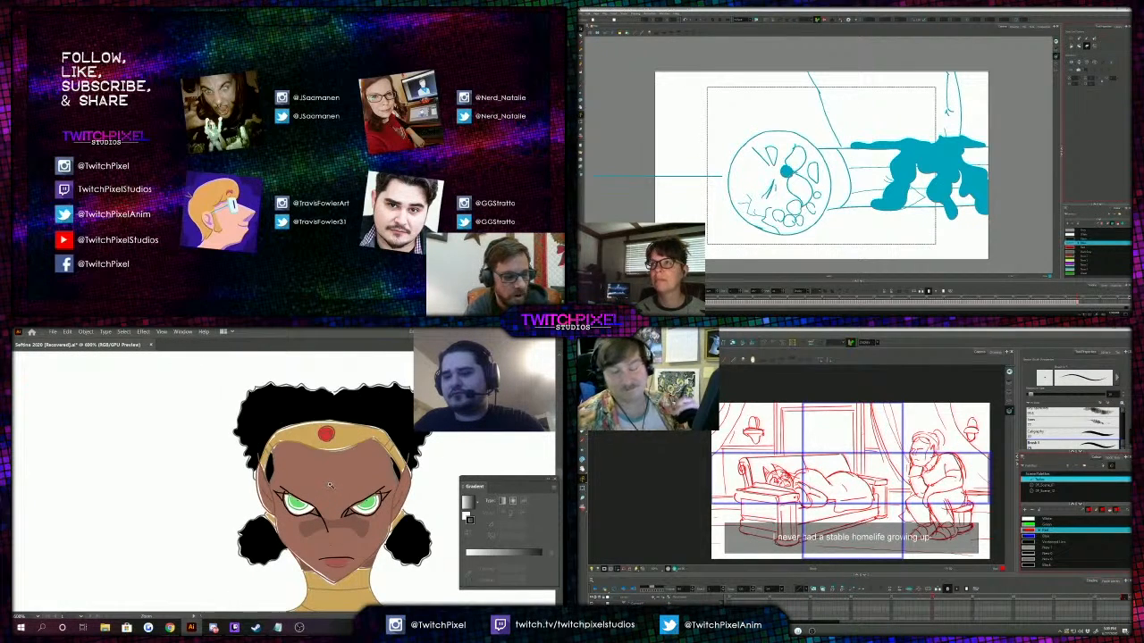
pyautogui.keyDown('alt'); pyautogui.click(330, 483); pyautogui.keyUp('alt')
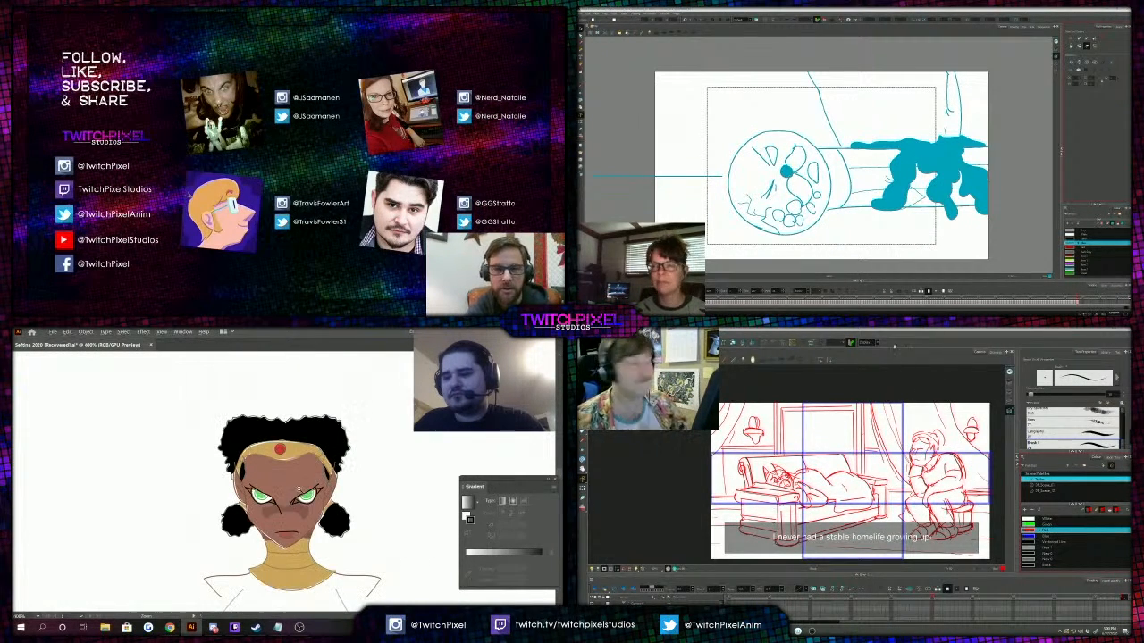
pyautogui.moveTo(779, 504); pyautogui.dragTo(737, 494)
pyautogui.press('2')
pyautogui.press('1')
pyautogui.hotkey('ctrl', 'z')
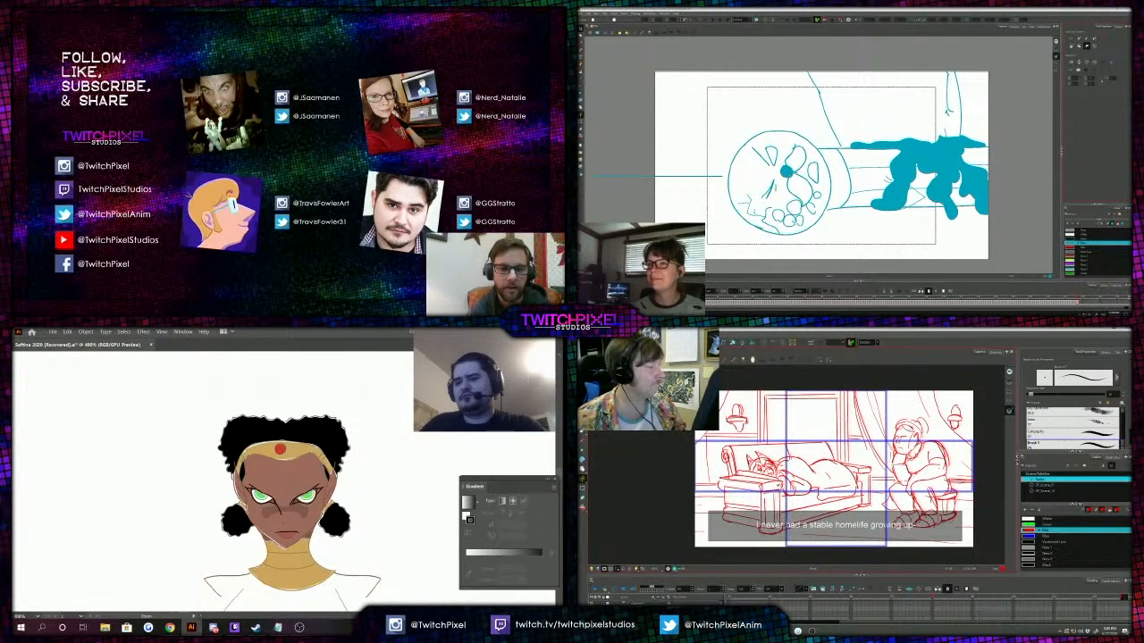
pyautogui.keyDown('alt'); pyautogui.click(336, 539); pyautogui.keyUp('alt')
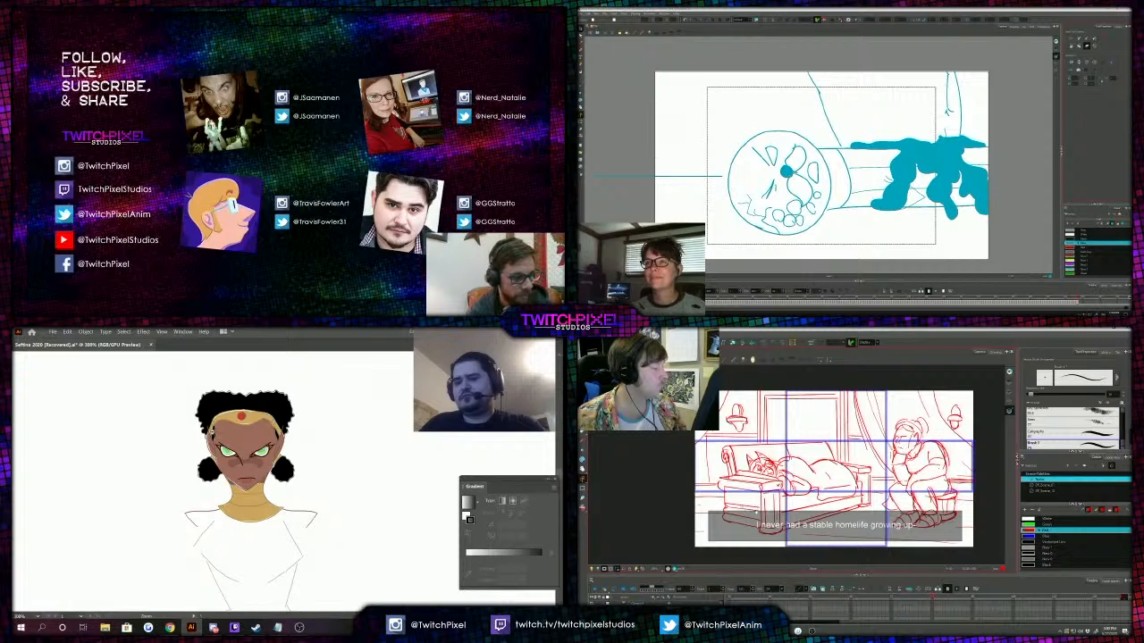
pyautogui.keyDown('alt'); pyautogui.click(214, 433); pyautogui.keyUp('alt')
pyautogui.doubleClick(313, 492)
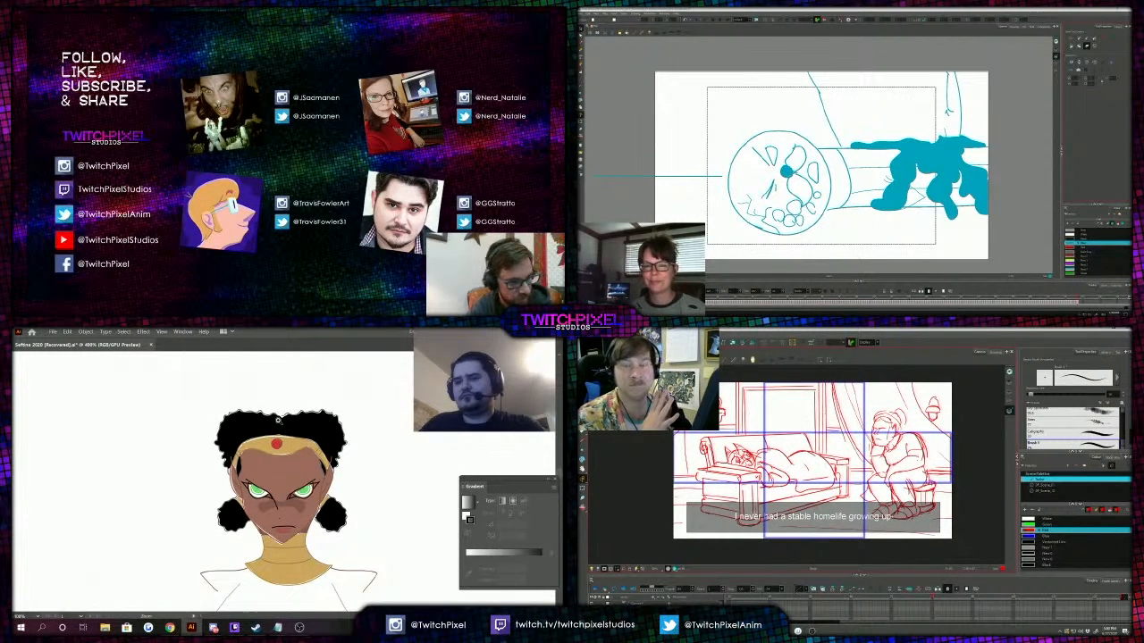
pyautogui.click(296, 523)
pyautogui.click(402, 458)
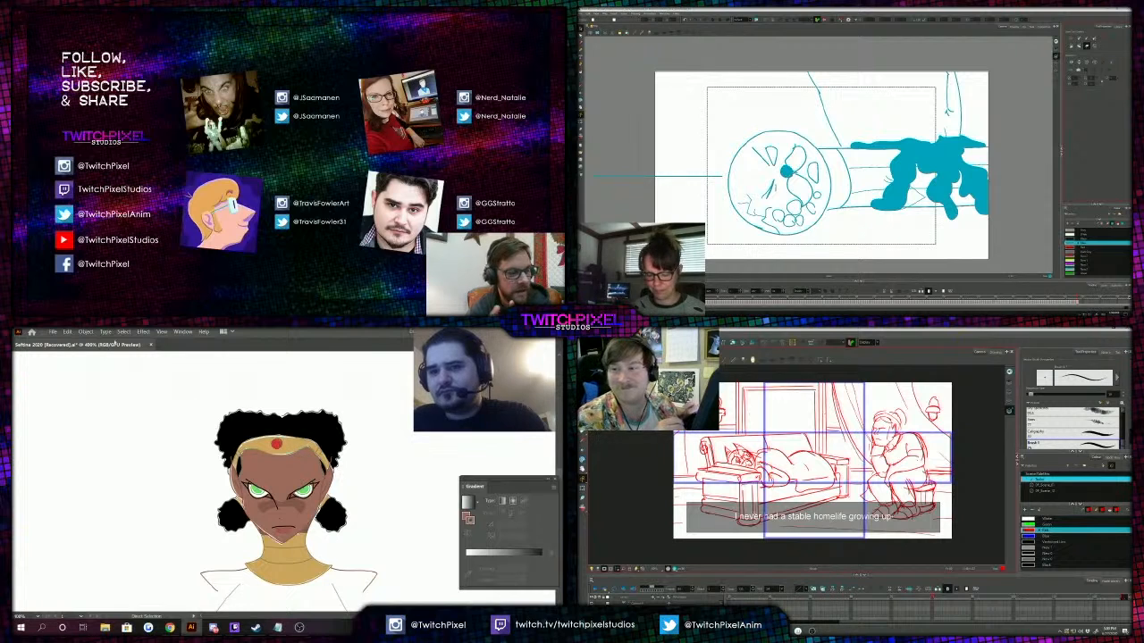
# Open the saved file Seftina 2020.ai from the Desktop alongside the recovered document.
pyautogui.click(54, 331)
pyautogui.click(66, 358)
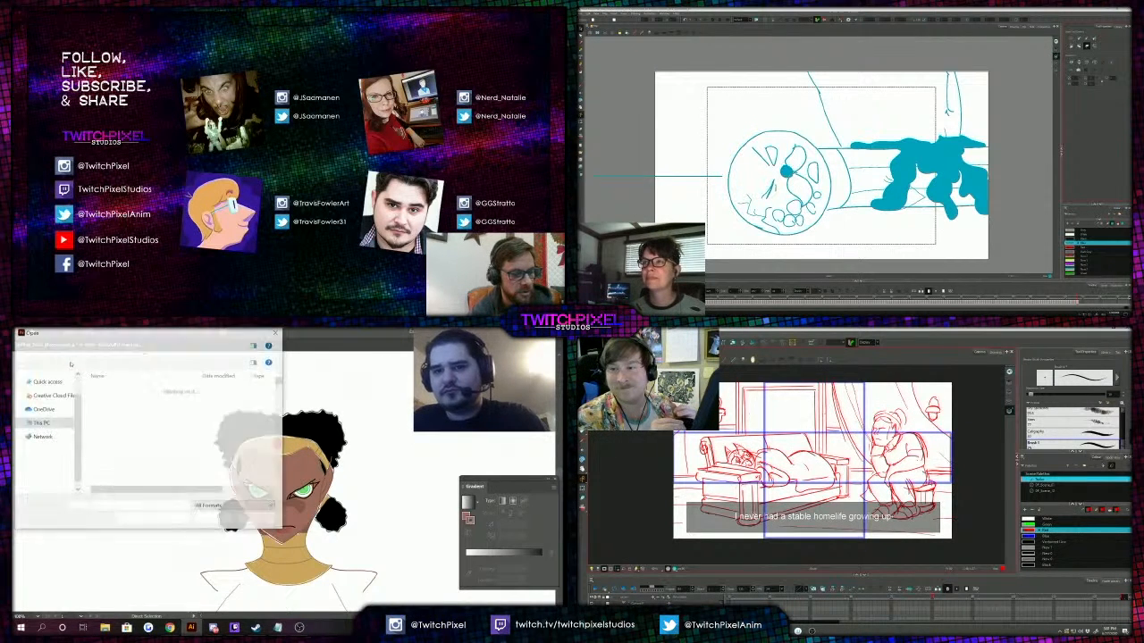
pyautogui.write('soft')
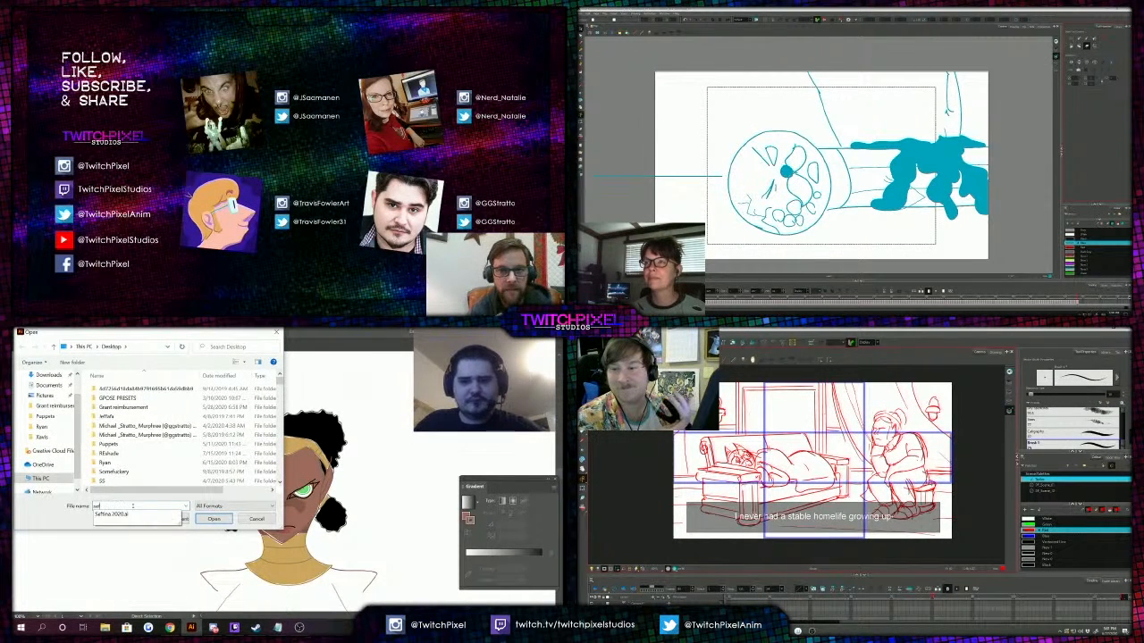
pyautogui.click(122, 516)
pyautogui.click(213, 519)
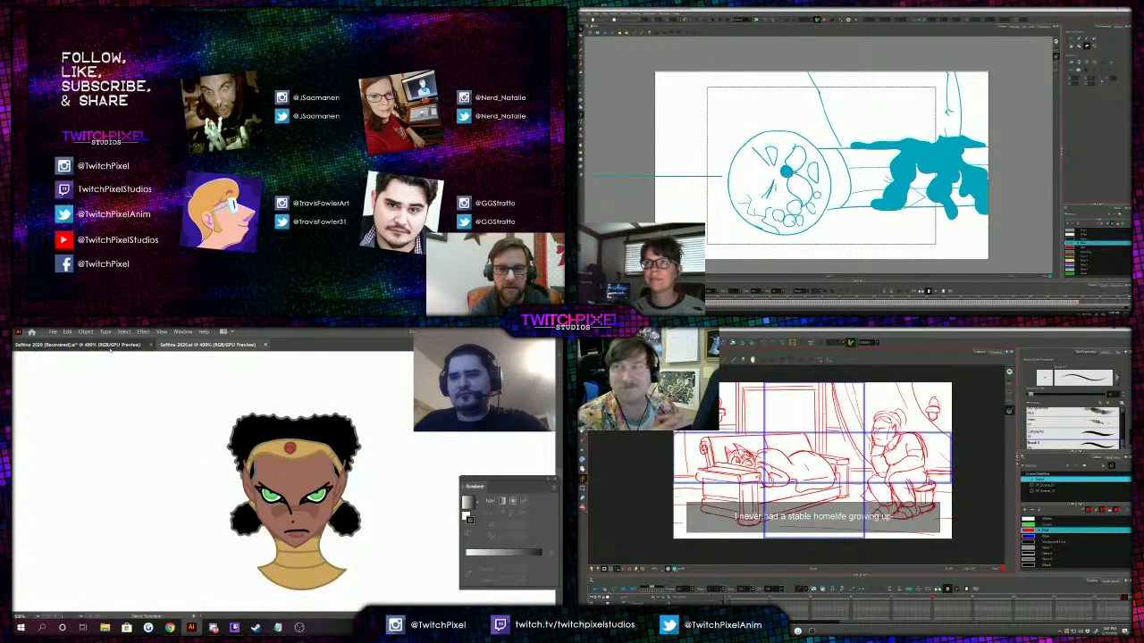
# Close the recovered Seftina 2020 document without saving its changes.
pyautogui.click(134, 345)
pyautogui.click(150, 346)
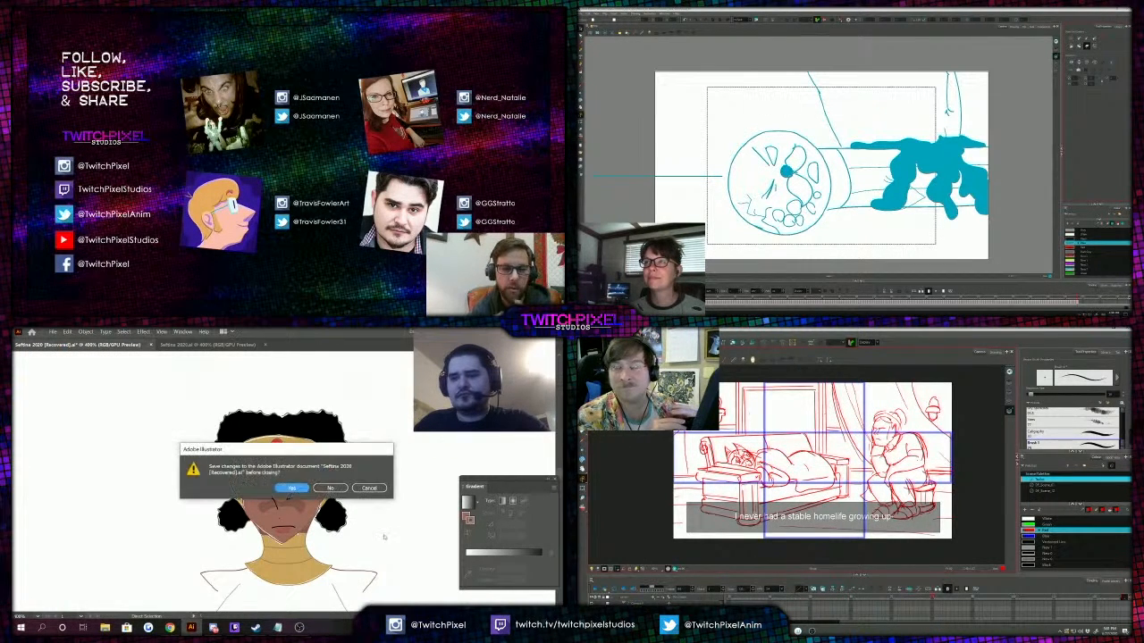
pyautogui.click(329, 487)
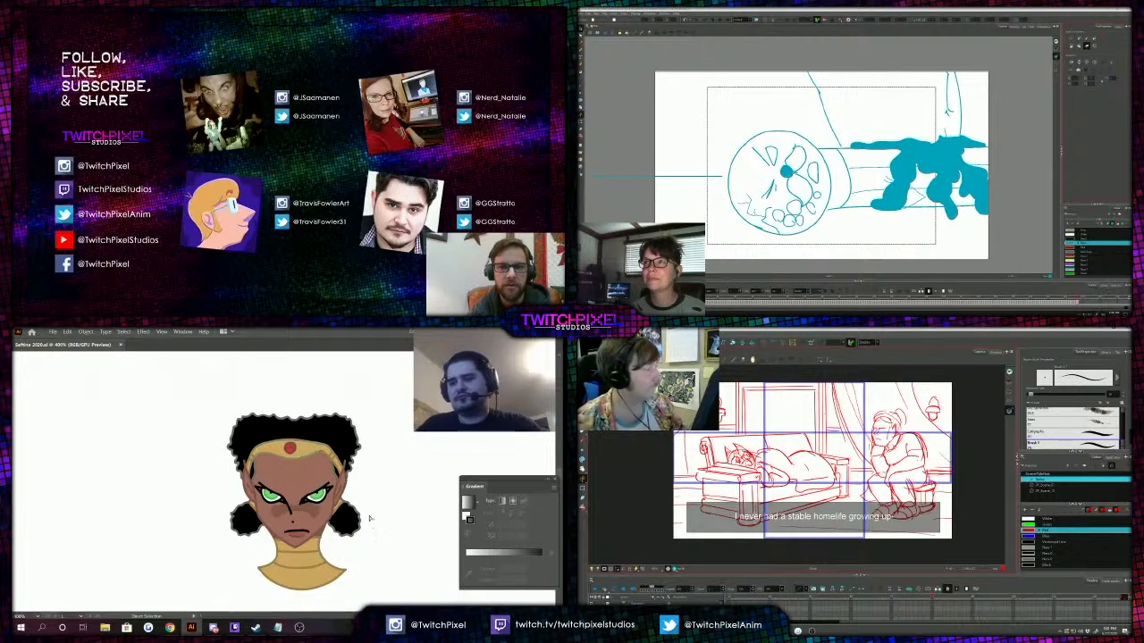
pyautogui.scroll(-1, 282, 494)
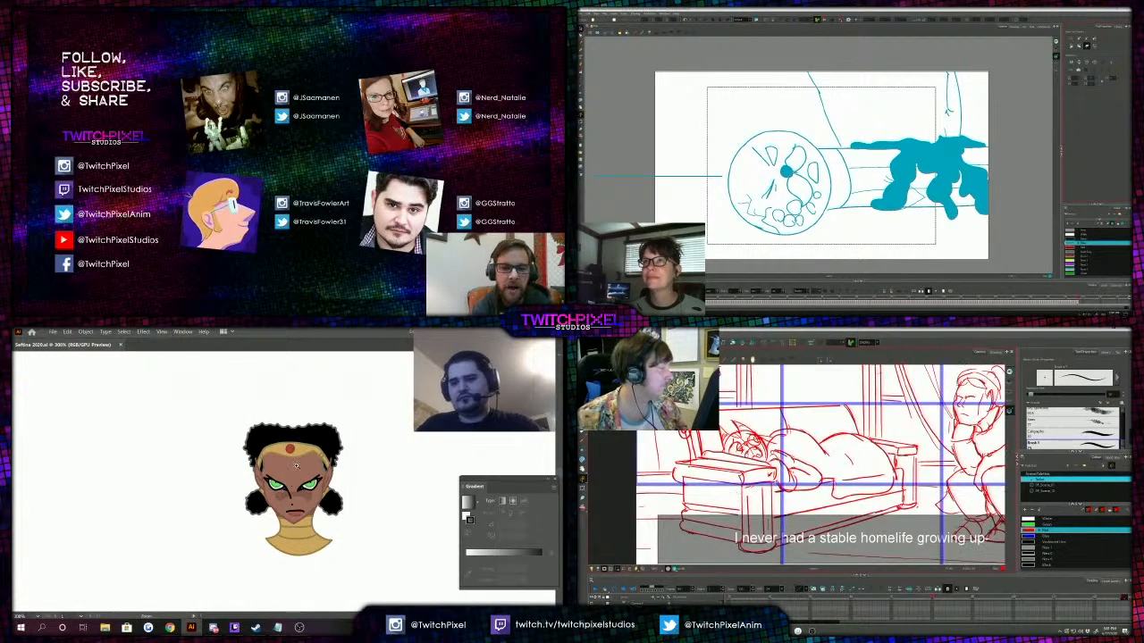
pyautogui.scroll(1, 296, 467)
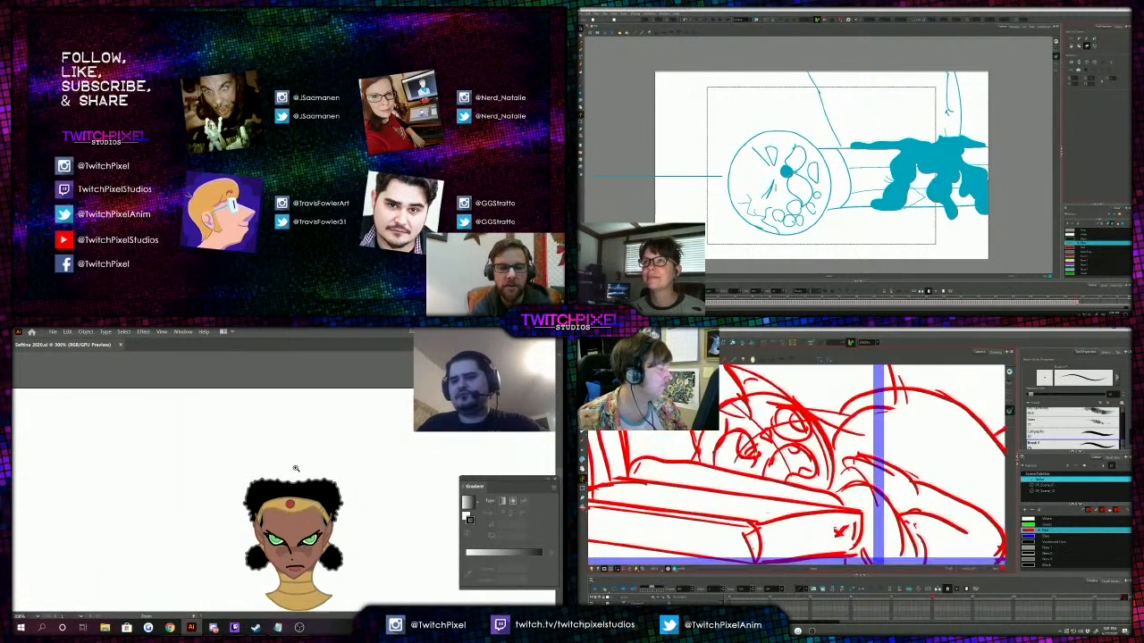
pyautogui.click(319, 536)
pyautogui.click(367, 516)
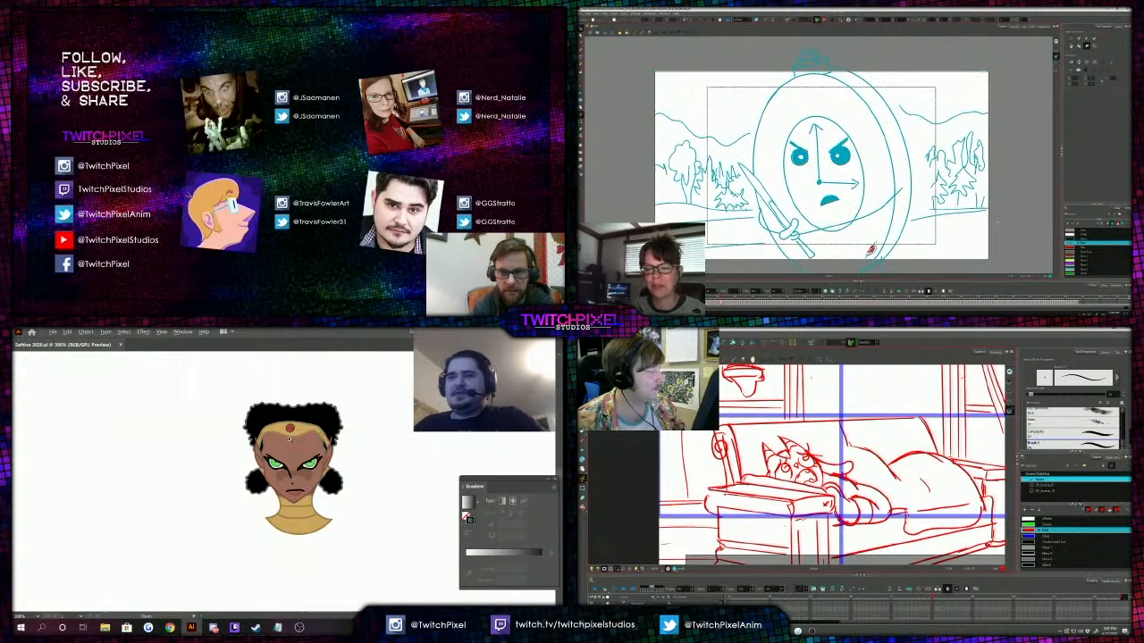
# Close the Seftina 2020.ai document and bring up the Windows Start menu.
pyautogui.click(56, 332)
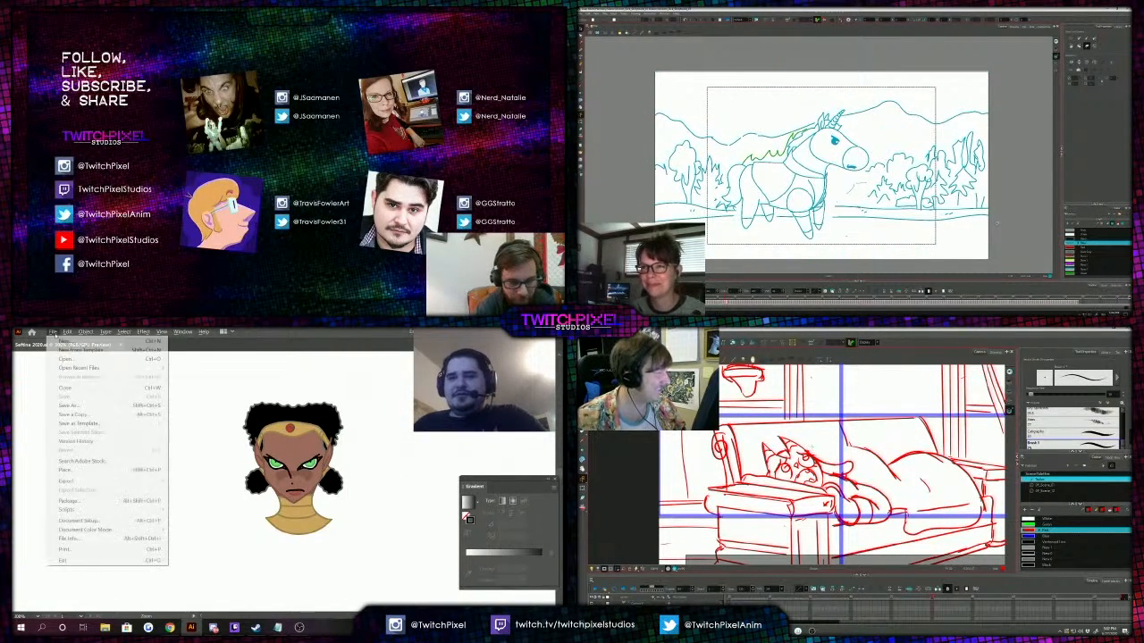
pyautogui.click(60, 387)
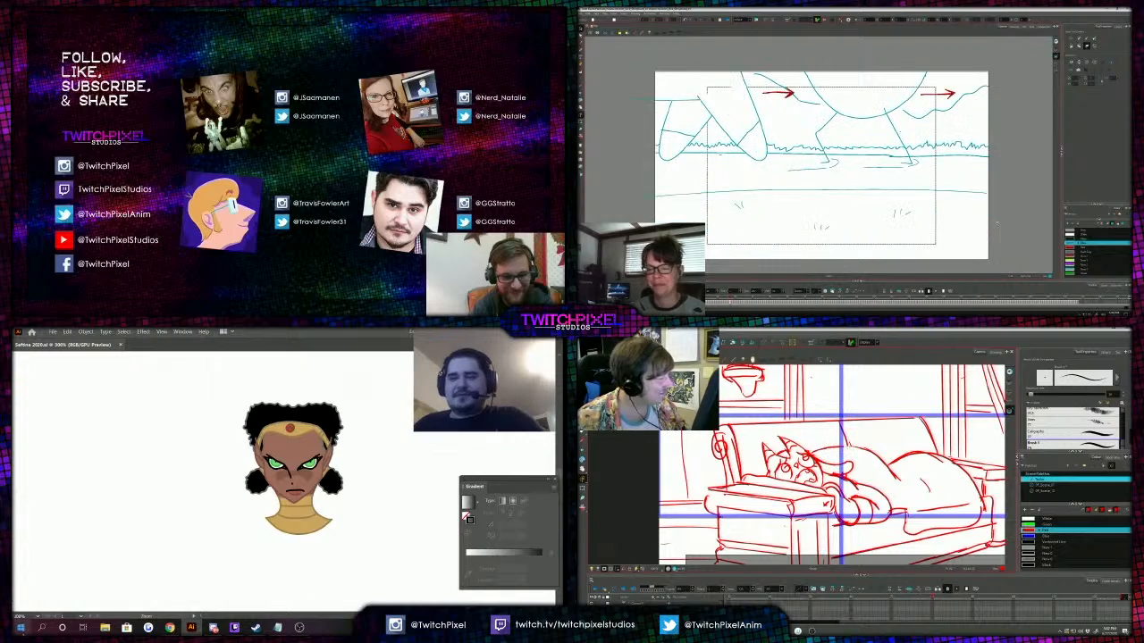
pyautogui.click(20, 627)
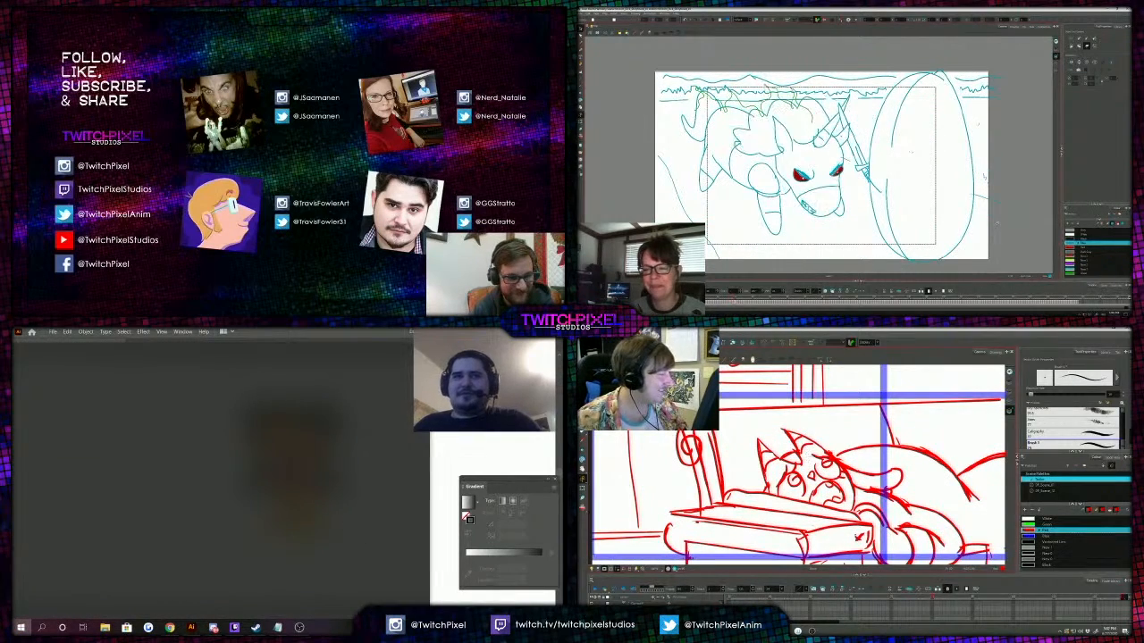
pyautogui.press('super')
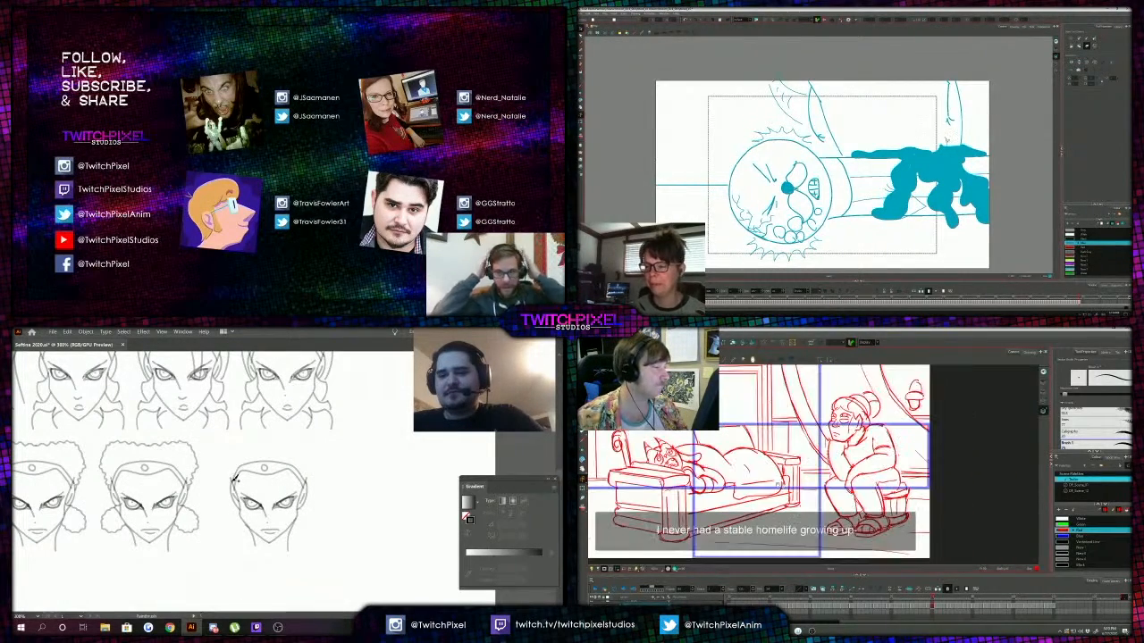
# Paint a smooth hair outline over the crown of the last lower-row head and down the right side of its face.
pyautogui.moveTo(248, 447)
pyautogui.mouseDown()
pyautogui.moveTo(297, 455)
pyautogui.moveTo(317, 490)
pyautogui.mouseUp()
pyautogui.hotkey('ctrl', 'z')
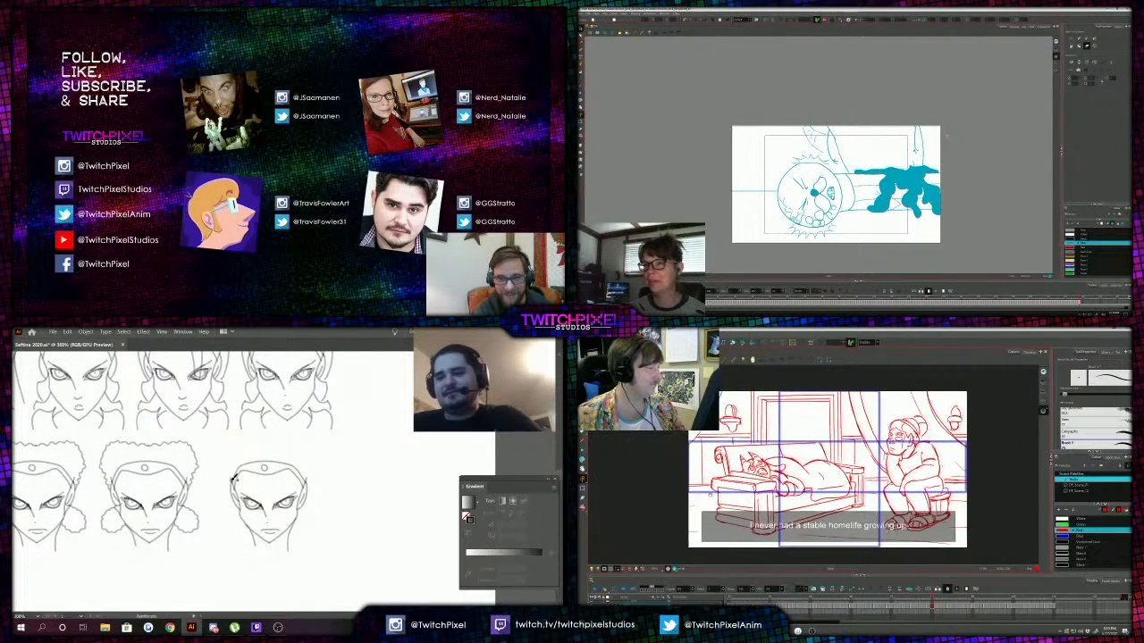
pyautogui.moveTo(231, 482)
pyautogui.mouseDown()
pyautogui.moveTo(254, 445)
pyautogui.moveTo(296, 444)
pyautogui.moveTo(320, 476)
pyautogui.moveTo(323, 514)
pyautogui.mouseUp()
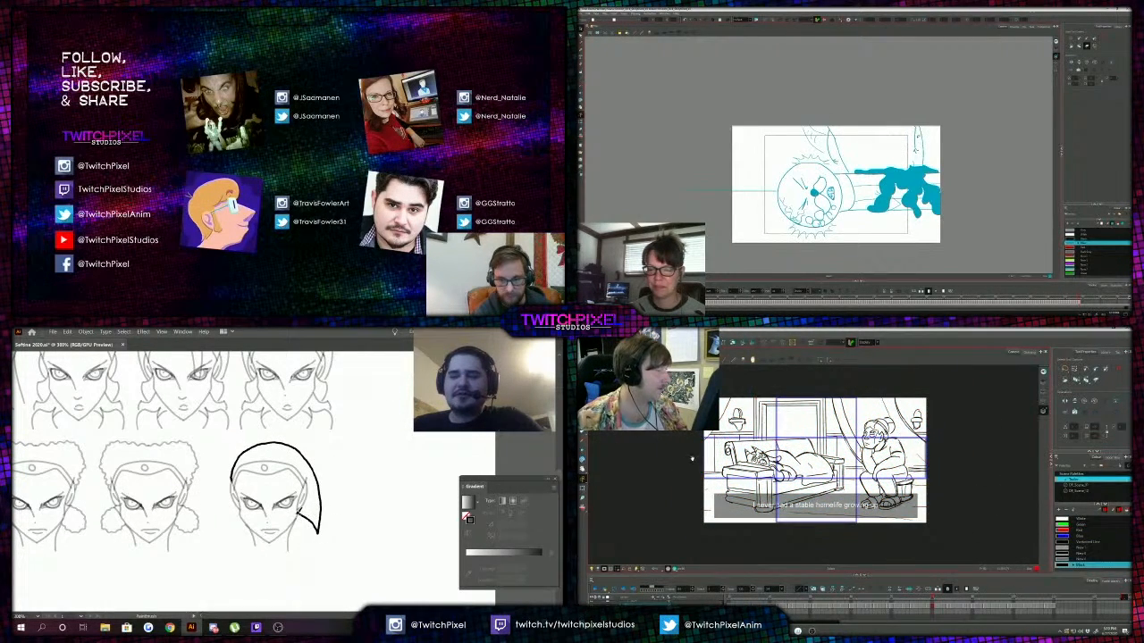
pyautogui.hotkey('ctrl', 'z')
pyautogui.keyDown('alt'); pyautogui.click(261, 455); pyautogui.keyUp('alt')
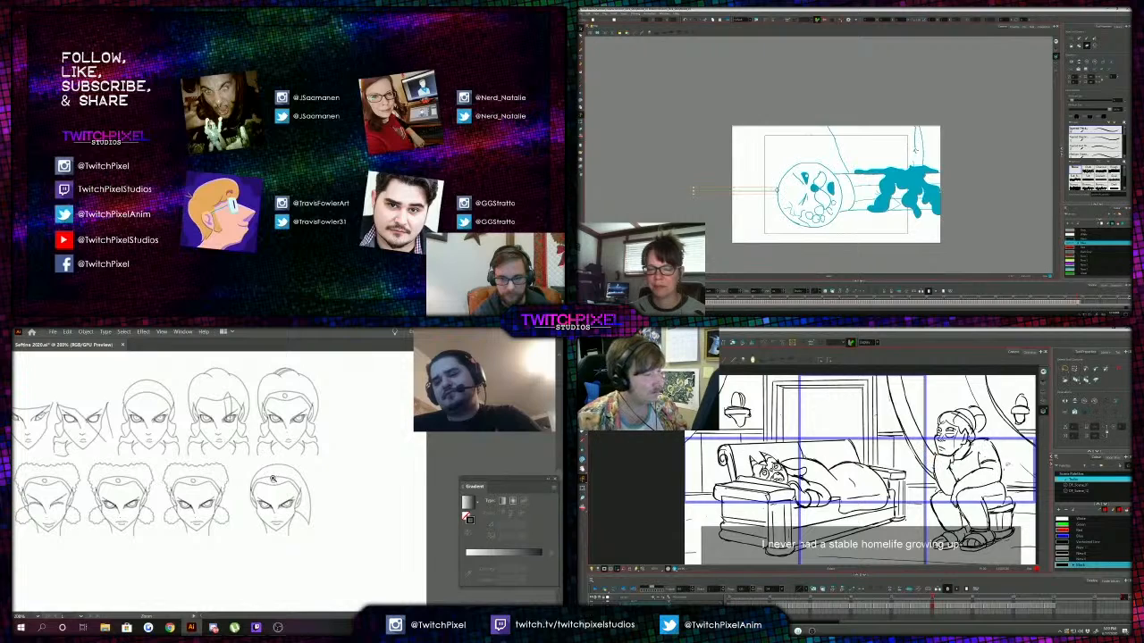
pyautogui.click(273, 479)
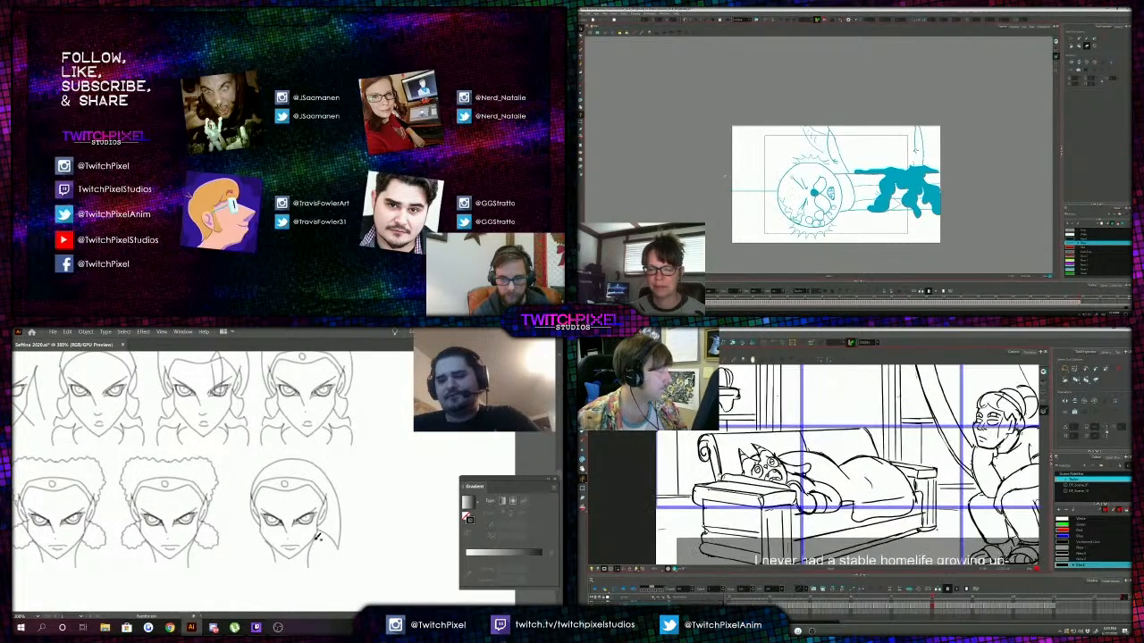
# Try further brush strokes at the hair's lower end and over the crown of the last head, undoing them.
pyautogui.moveTo(324, 555); pyautogui.dragTo(324, 568)
pyautogui.hotkey('ctrl', 'z')
pyautogui.hotkey('ctrl', 'z')
pyautogui.hotkey('ctrl', 'z')
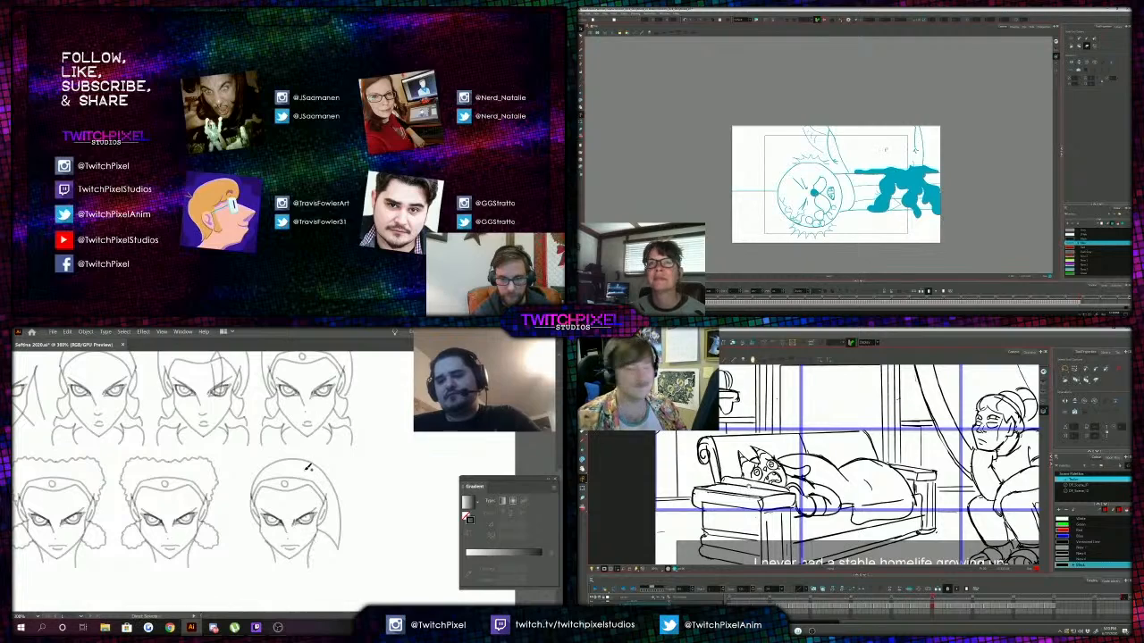
pyautogui.moveTo(257, 472)
pyautogui.mouseDown()
pyautogui.moveTo(273, 446)
pyautogui.moveTo(312, 457)
pyautogui.mouseUp()
pyautogui.hotkey('ctrl', 'z')
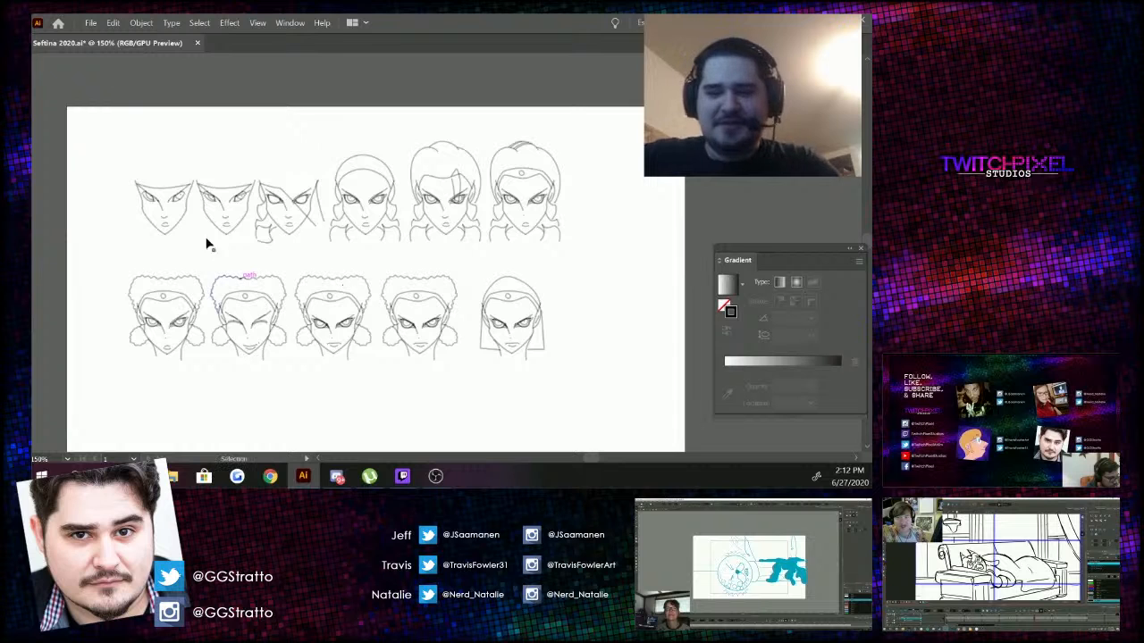
# Try loose Paintbrush strokes beside and across the first two heads in the lower row, undoing each one.
pyautogui.press('b')
pyautogui.moveTo(127, 258)
pyautogui.mouseDown()
pyautogui.moveTo(146, 256)
pyautogui.moveTo(153, 376)
pyautogui.moveTo(91, 286)
pyautogui.mouseUp()
pyautogui.hotkey('ctrl', 'z')
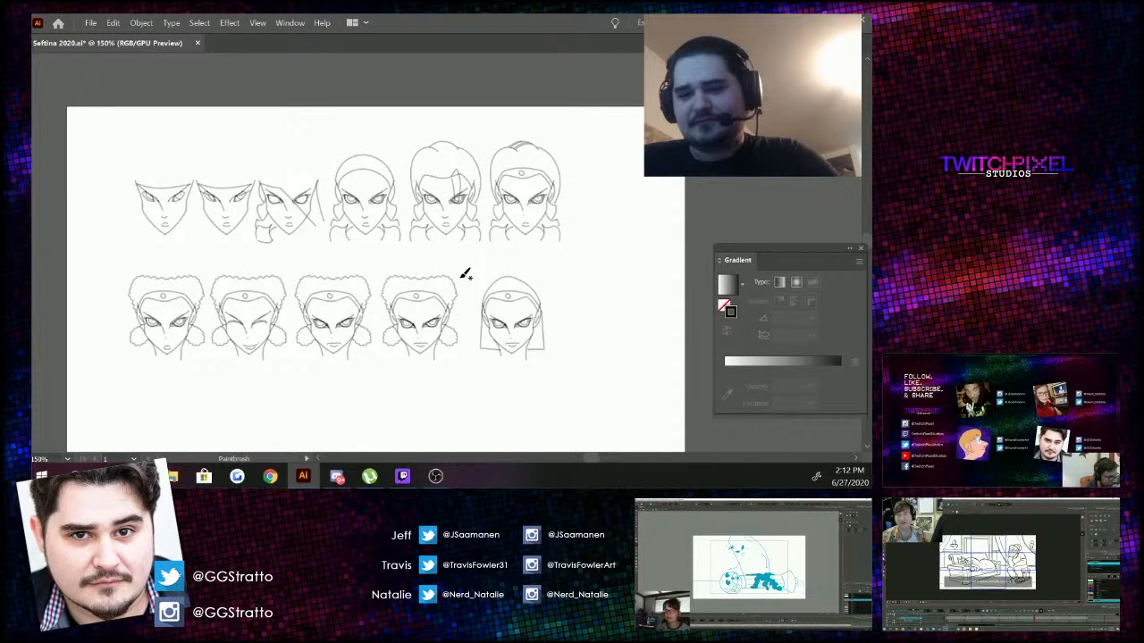
pyautogui.moveTo(132, 317); pyautogui.dragTo(184, 370)
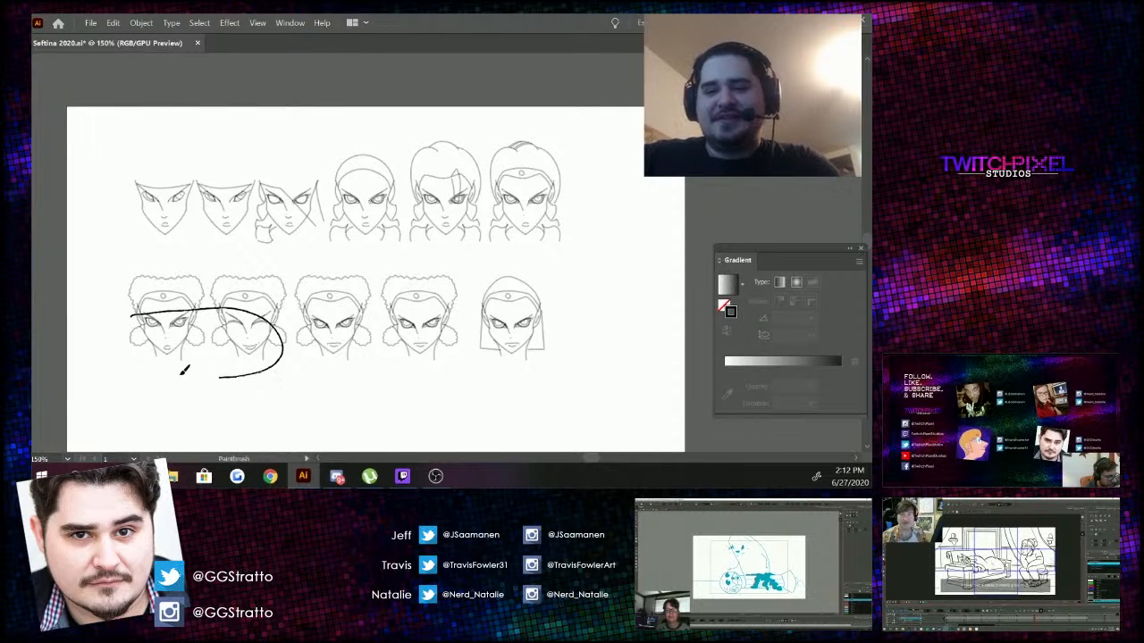
pyautogui.hotkey('ctrl', 'z')
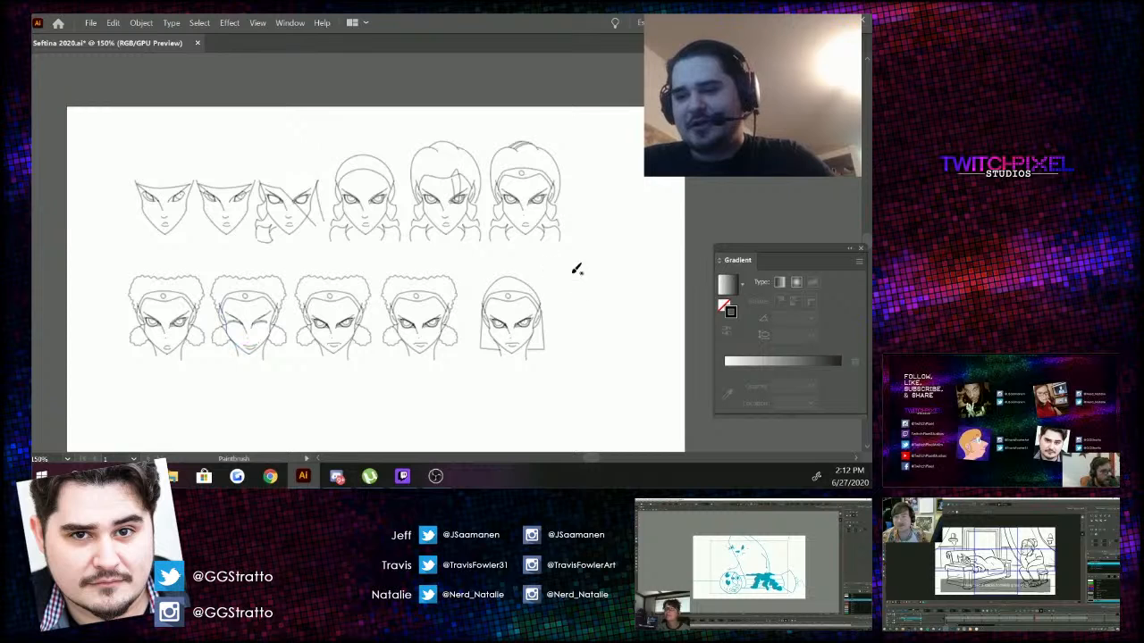
# Examine the two rows of head sketches, comparing the straight-haired head with the earlier hairstyle variations.
pyautogui.press('z')
pyautogui.click(500, 314)
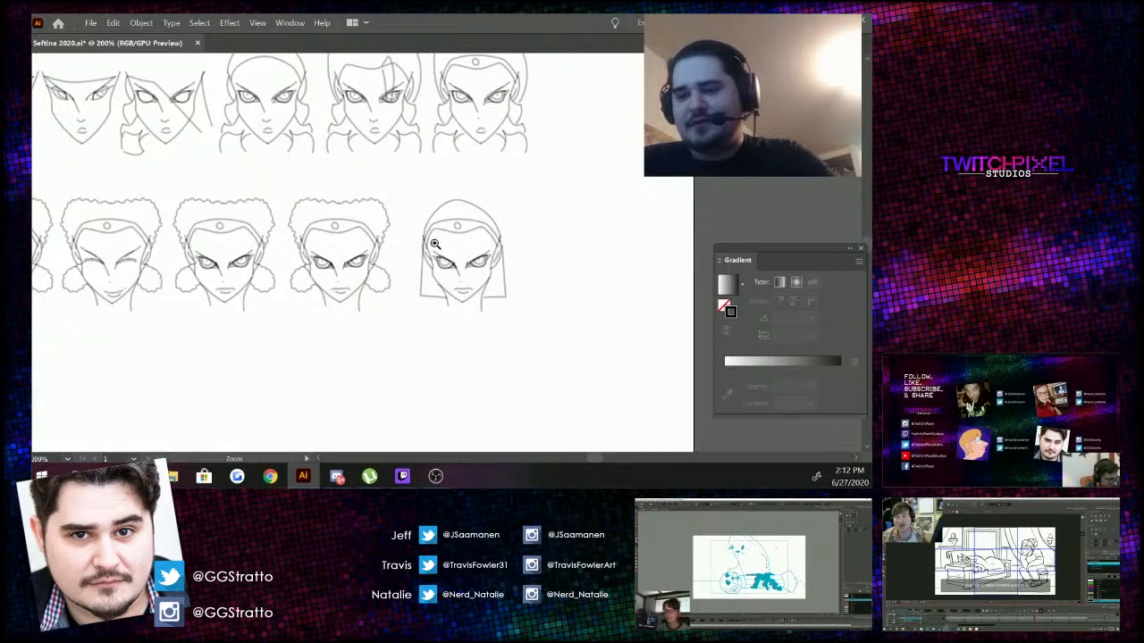
pyautogui.click(434, 243)
pyautogui.keyDown('alt'); pyautogui.click(423, 227); pyautogui.keyUp('alt')
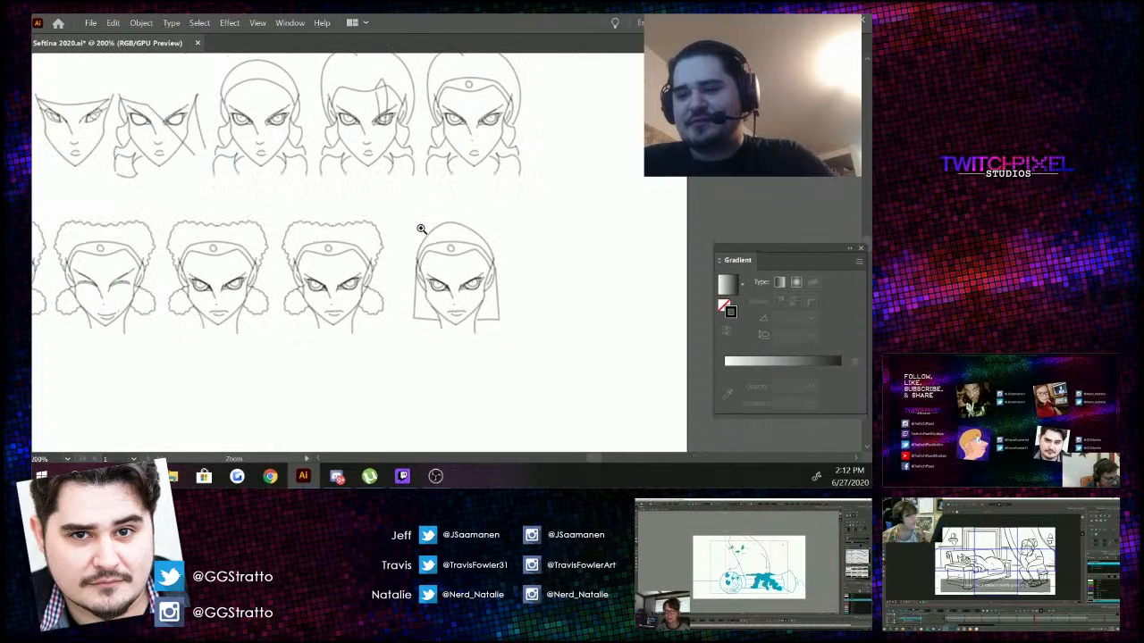
pyautogui.keyDown('alt'); pyautogui.click(425, 231); pyautogui.keyUp('alt')
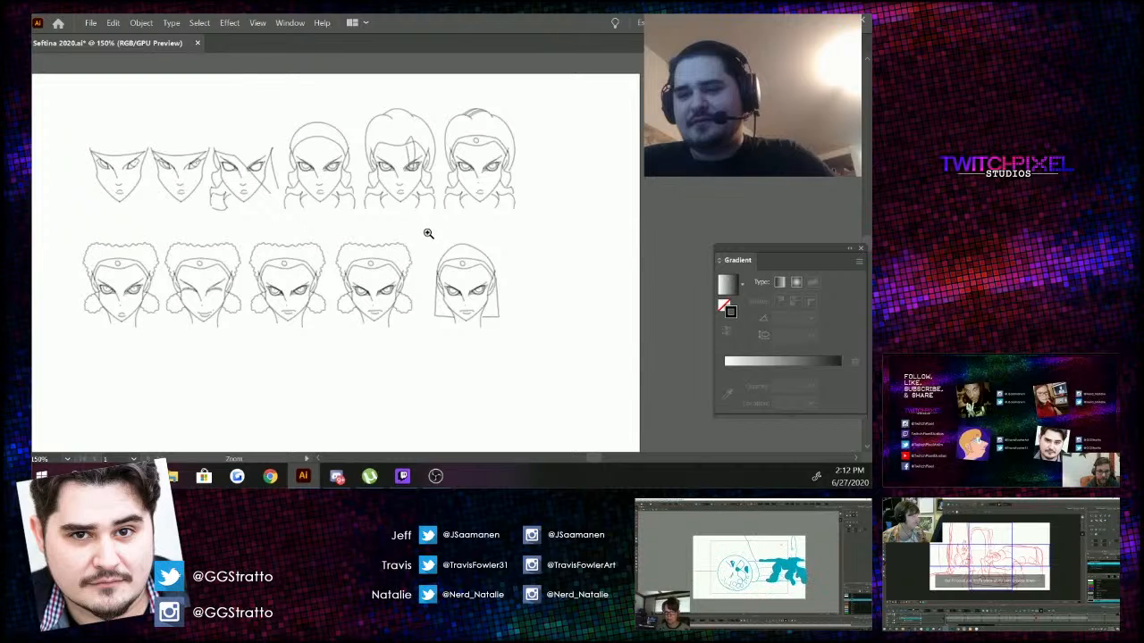
pyautogui.click(411, 232)
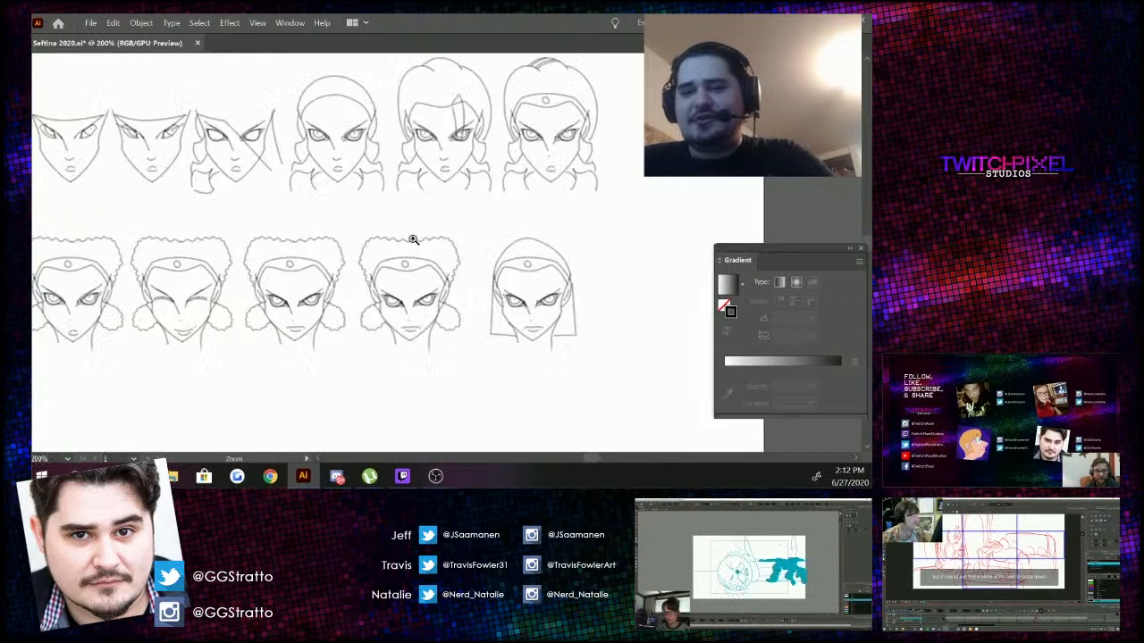
pyautogui.keyDown('alt'); pyautogui.click(451, 241); pyautogui.keyUp('alt')
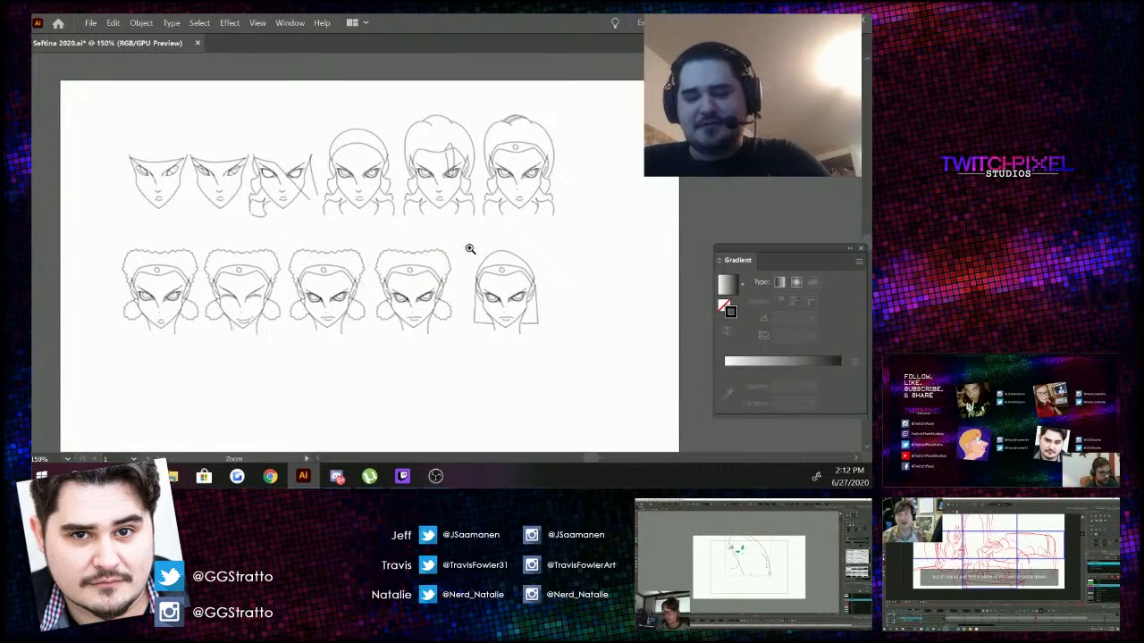
pyautogui.press('b')
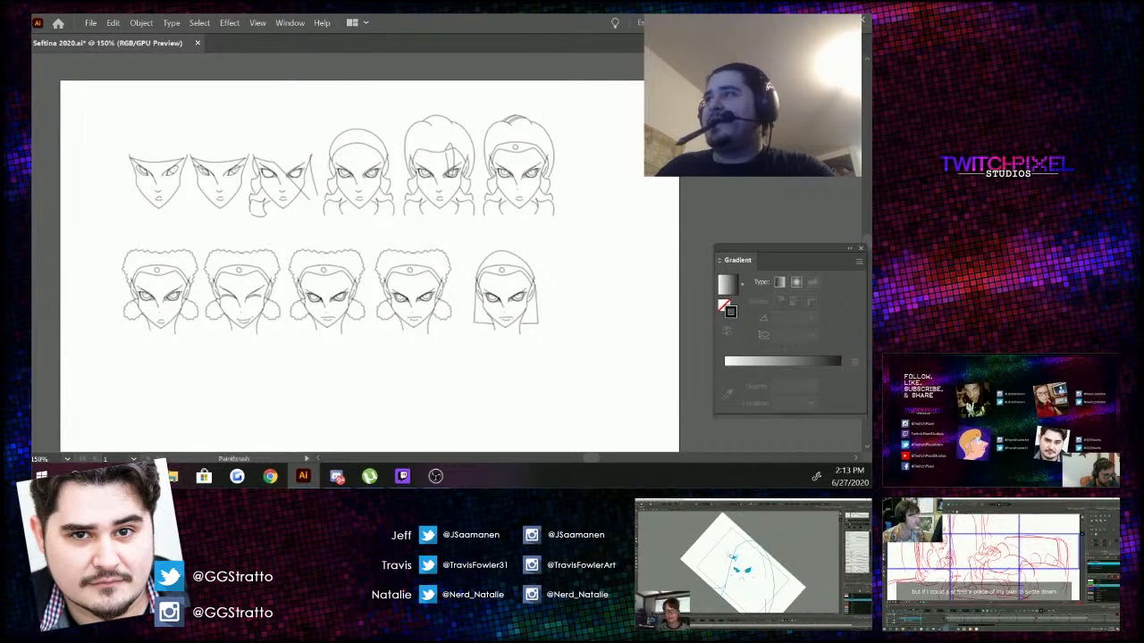
pyautogui.press('z')
pyautogui.click(351, 187)
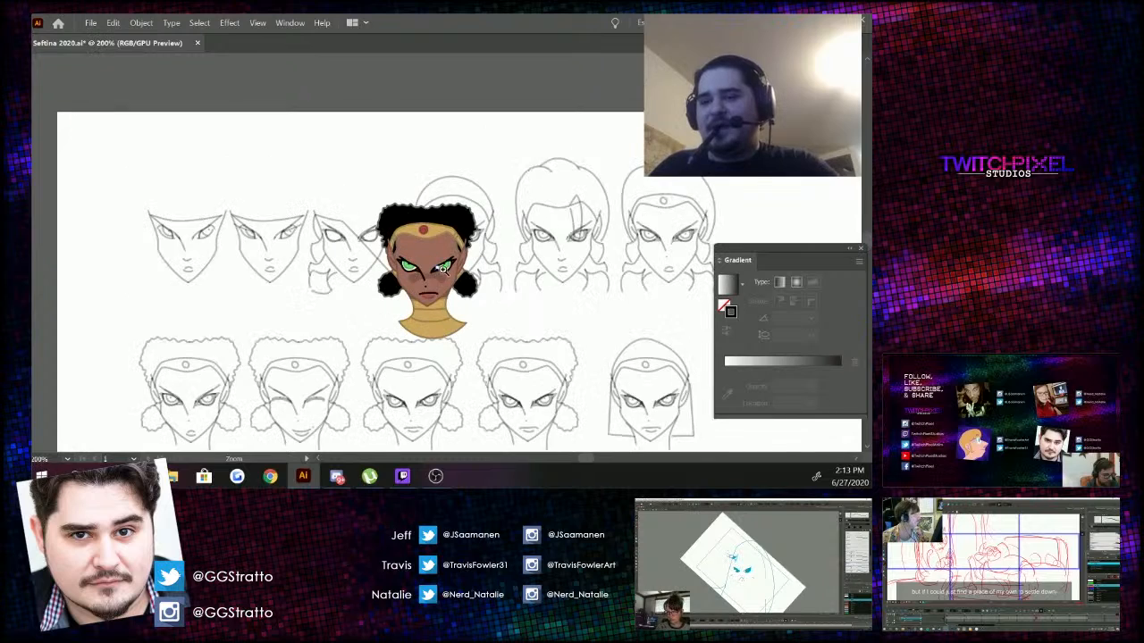
# Examine the coloured head's face, hair, headband and collar up close against the surrounding sketches.
pyautogui.doubleClick(441, 270)
pyautogui.click(436, 214)
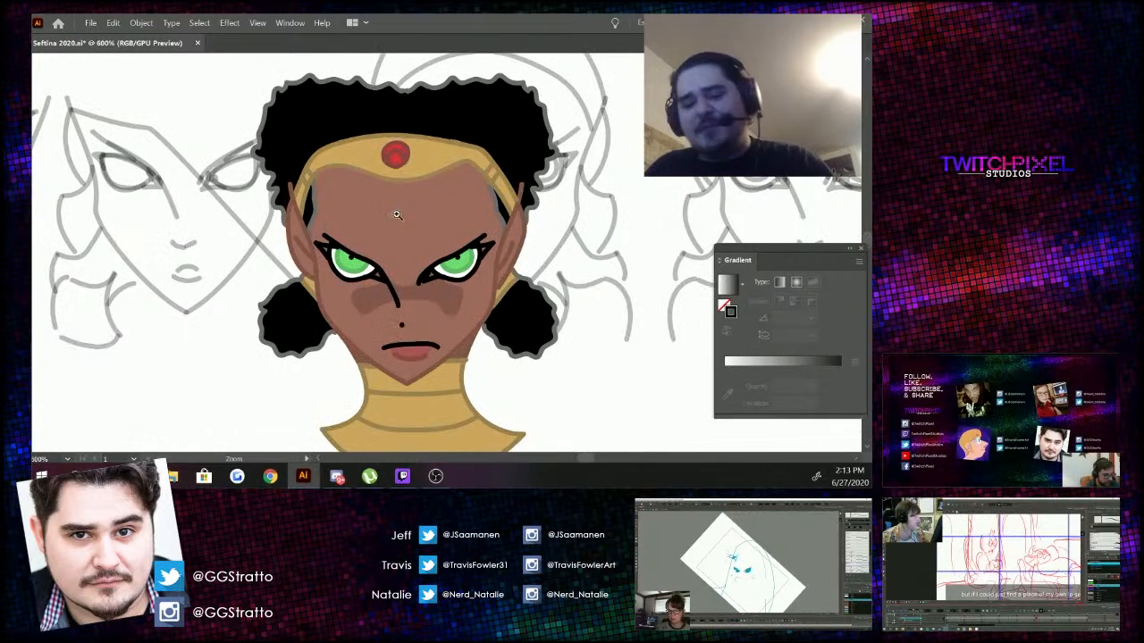
pyautogui.keyDown('alt'); pyautogui.click(400, 209); pyautogui.keyUp('alt')
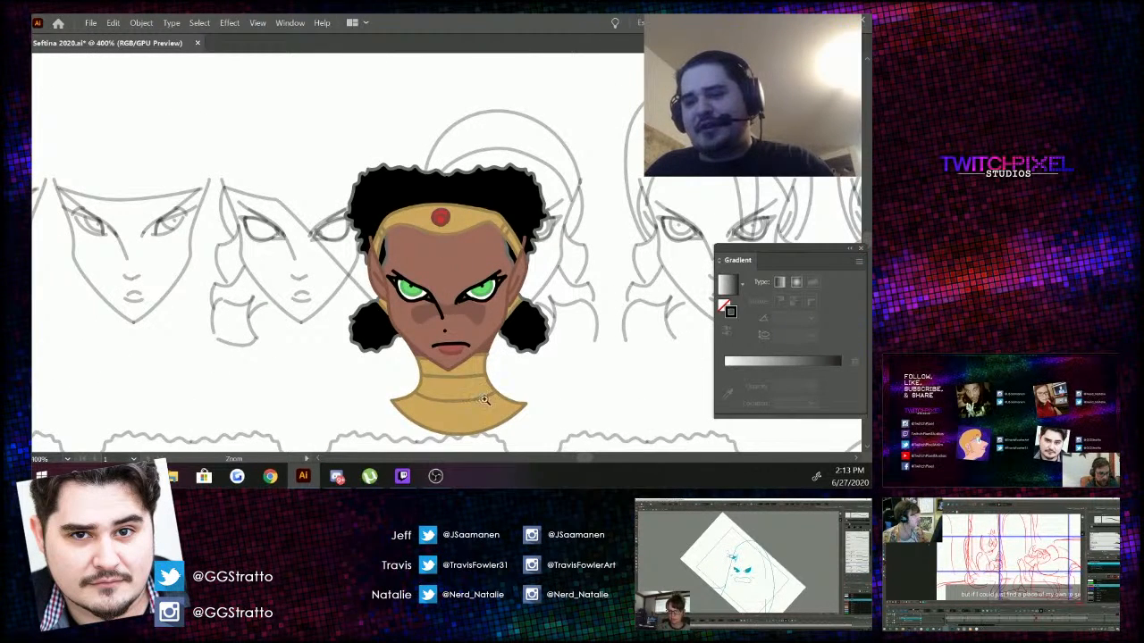
pyautogui.scroll(-1, 483, 322)
pyautogui.scroll(-2, 477, 313)
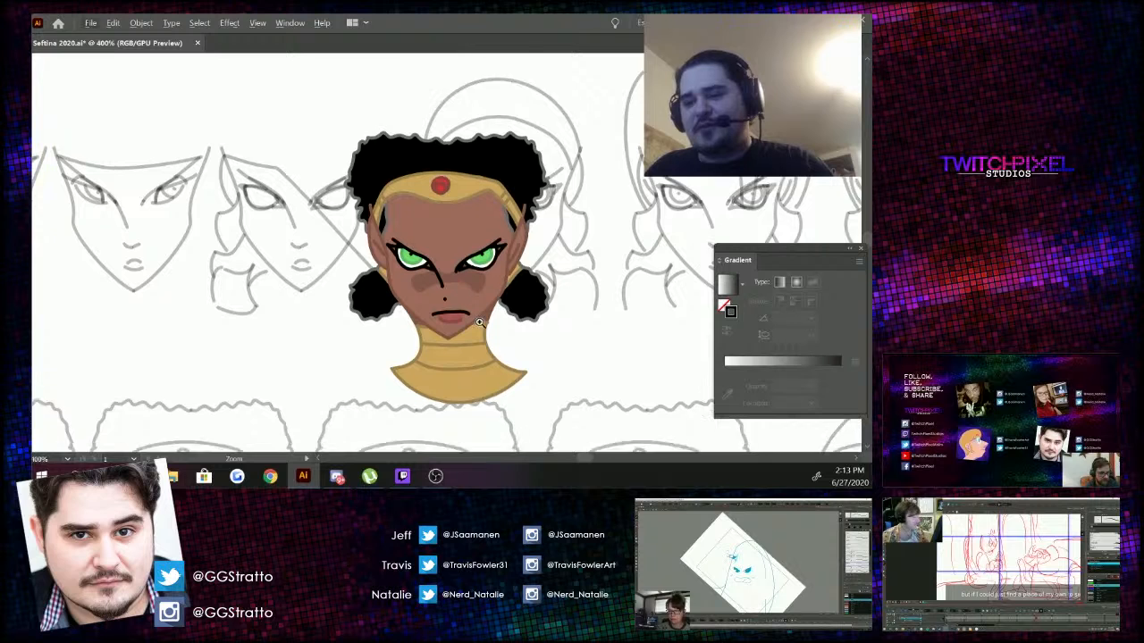
pyautogui.keyDown('alt'); pyautogui.click(460, 180); pyautogui.keyUp('alt')
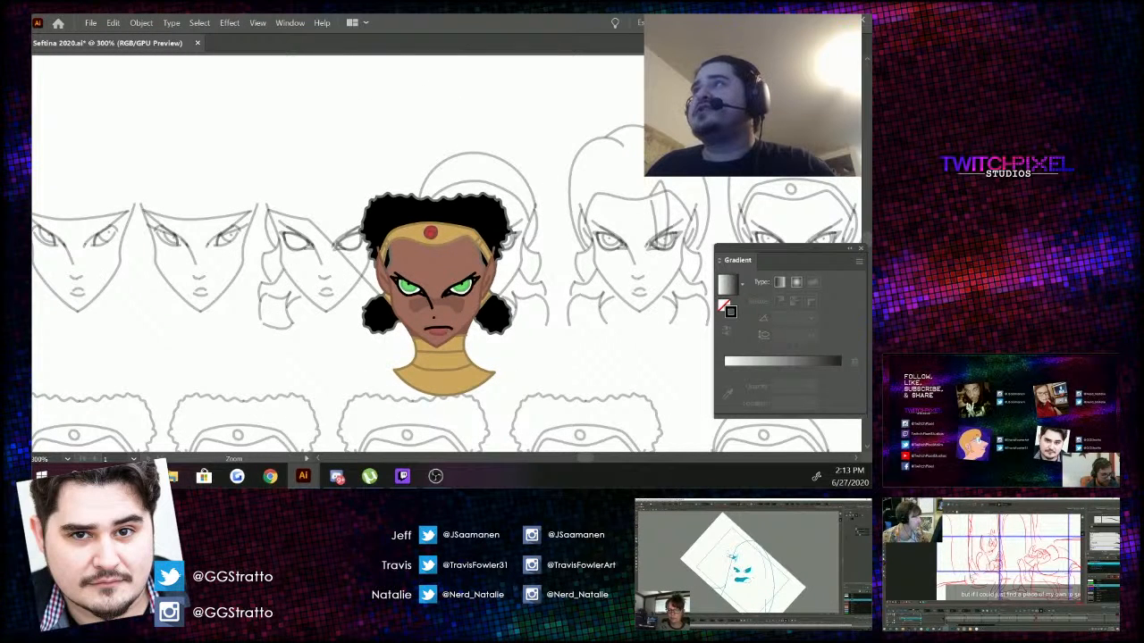
# Hide the coloured head over the upper row and return to the straight-haired head in the lower row with the Paintbrush.
pyautogui.click(869, 272)
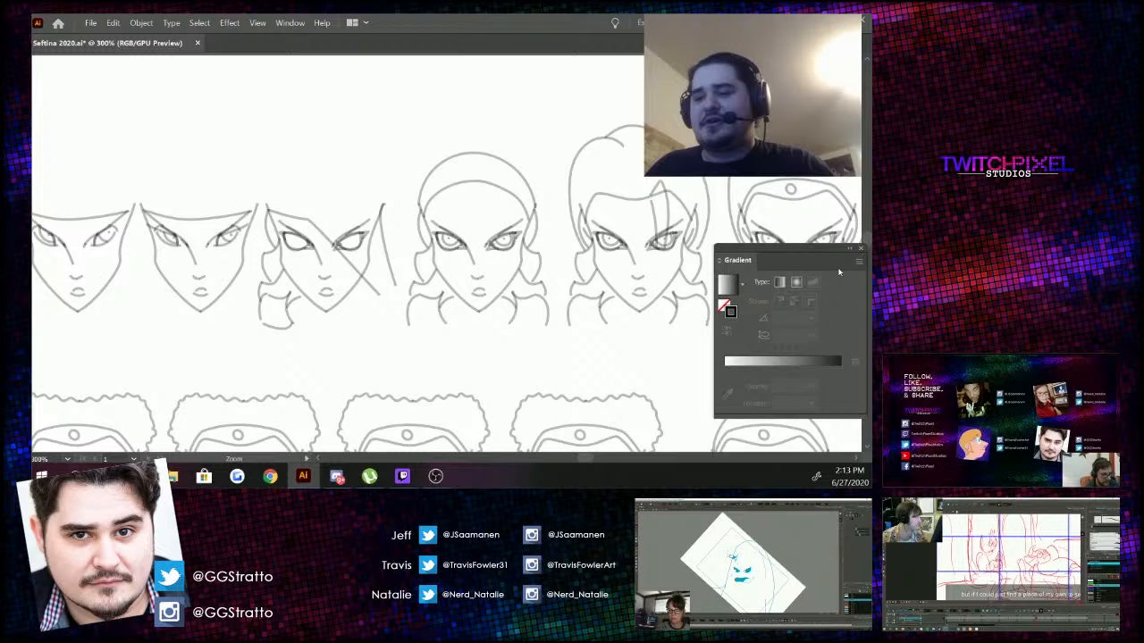
pyautogui.keyDown('alt'); pyautogui.click(591, 321); pyautogui.keyUp('alt')
pyautogui.click(561, 338)
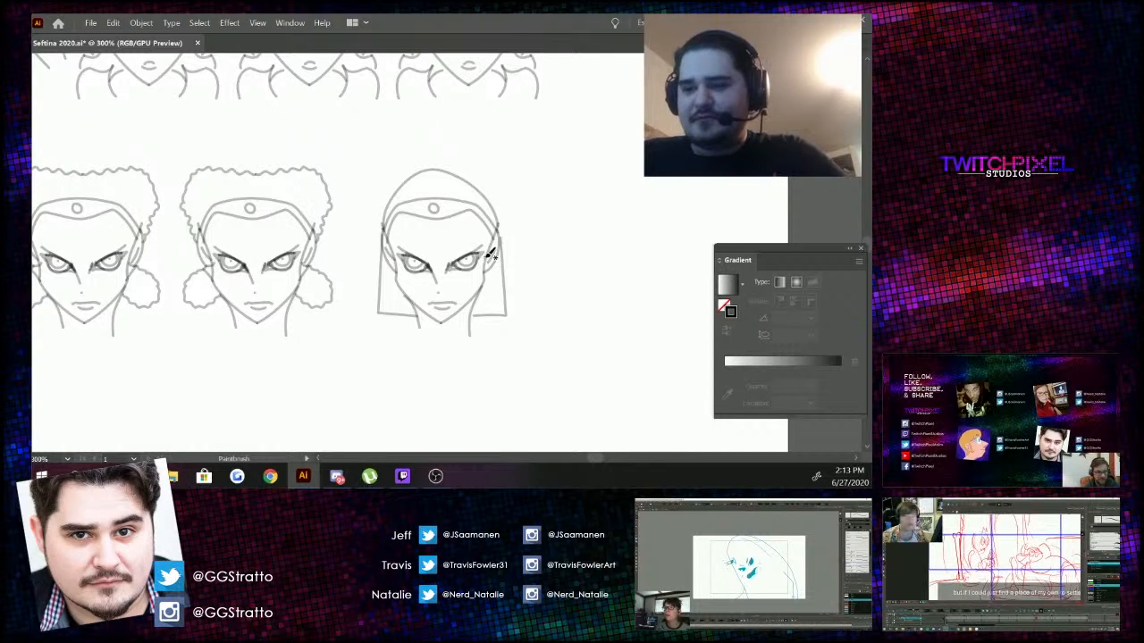
pyautogui.moveTo(488, 257)
pyautogui.mouseDown()
pyautogui.moveTo(481, 208)
pyautogui.moveTo(415, 208)
pyautogui.mouseUp()
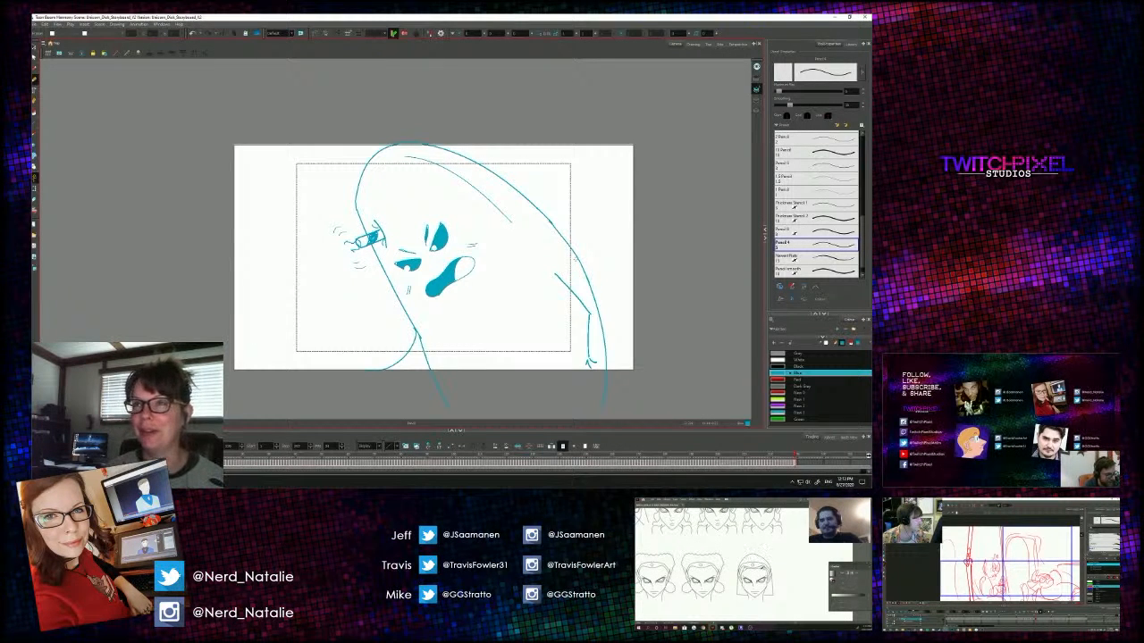
# Switch to Toon Boom Harmony and compare the blue angry-face drawing with the drawing just before it.
pyautogui.press(',')
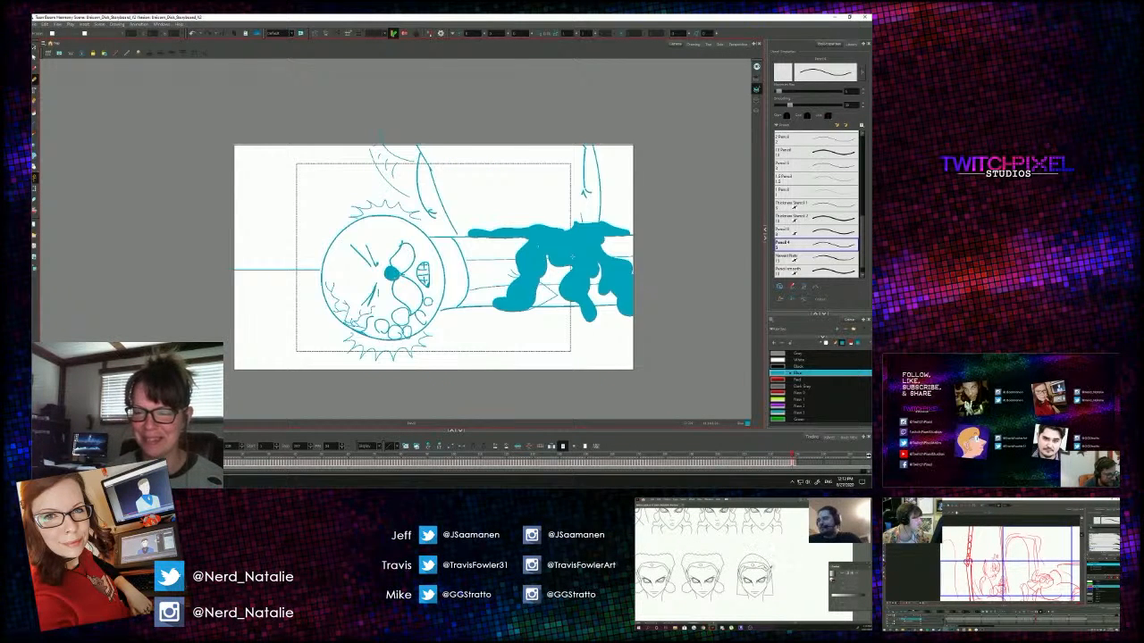
pyautogui.press('.')
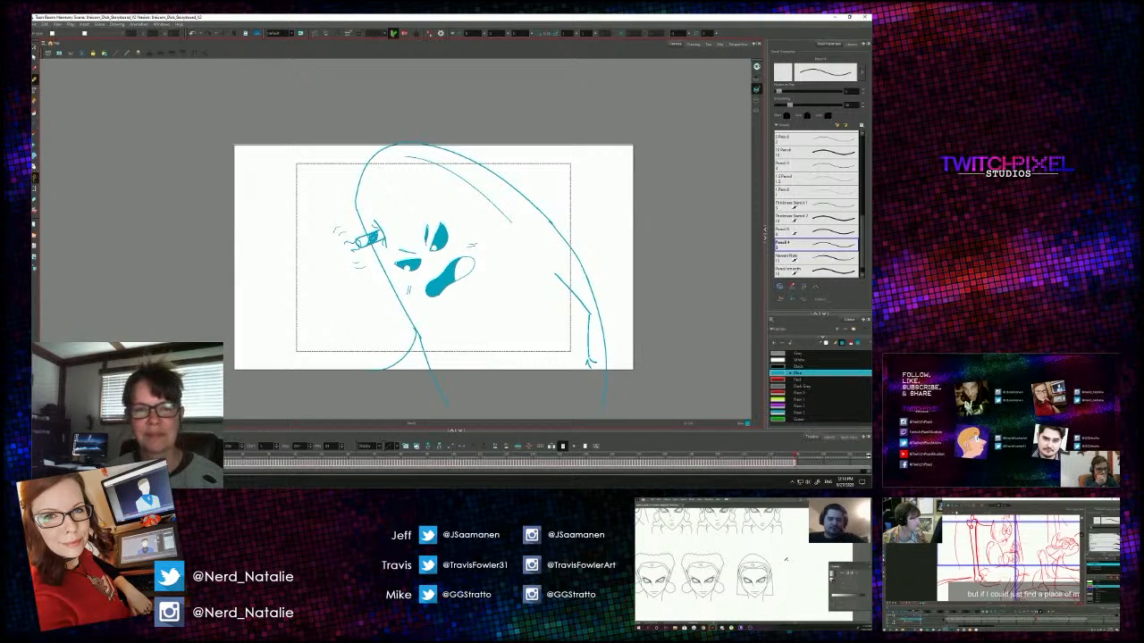
pyautogui.click(34, 45)
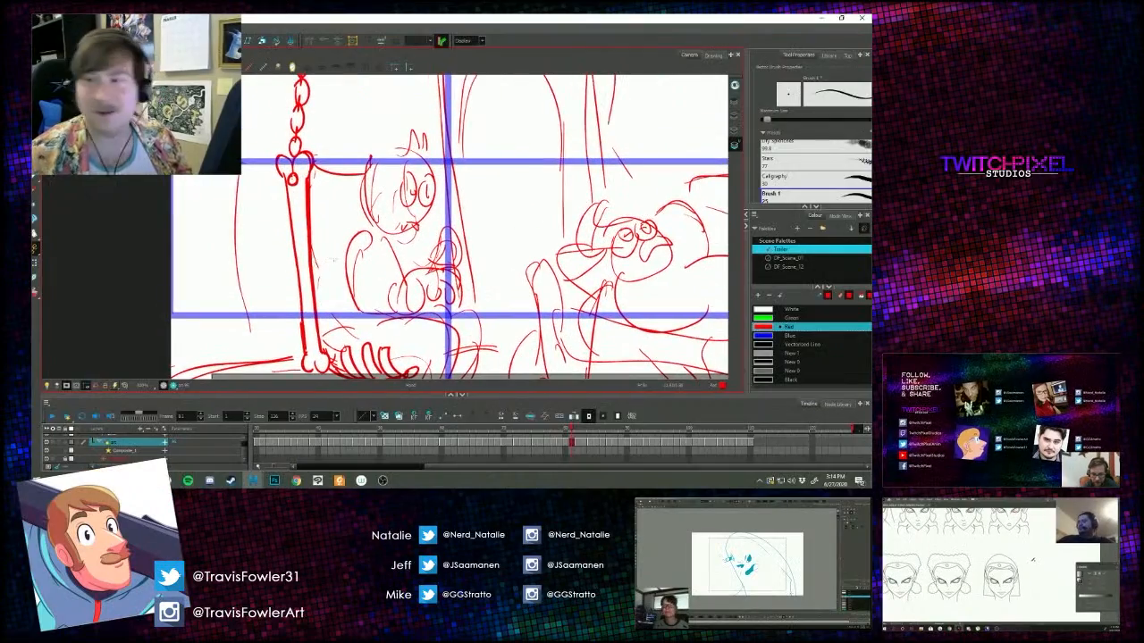
# Delete the round head outline of the seated figure beside the chain in the red storyboard sketch, keeping its eyes and mouth.
pyautogui.moveTo(331, 253); pyautogui.dragTo(313, 229)
pyautogui.scroll(1, 301, 232)
pyautogui.scroll(-1, 300, 238)
pyautogui.scroll(1, 299, 239)
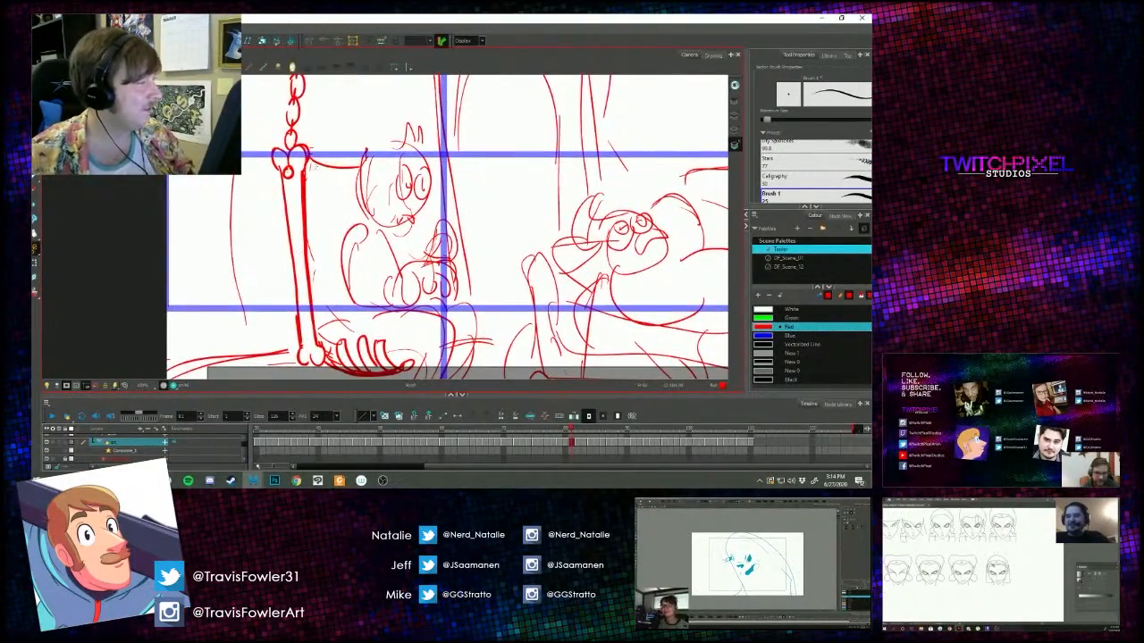
pyautogui.scroll(-1, 330, 210)
pyautogui.scroll(2, 357, 218)
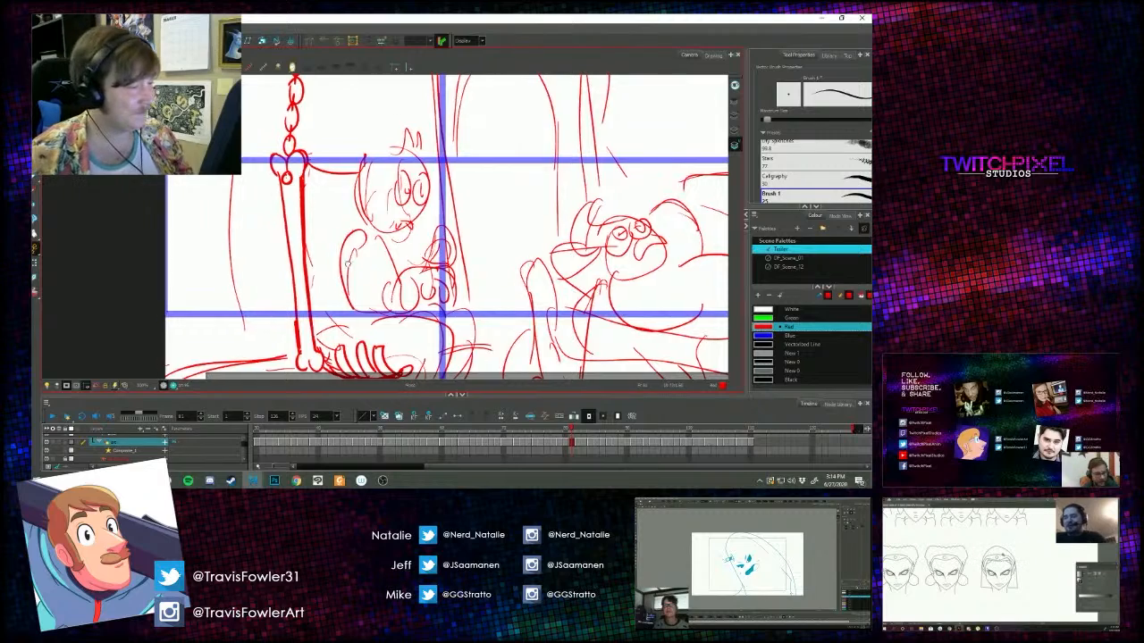
pyautogui.hotkey('alt', 's')
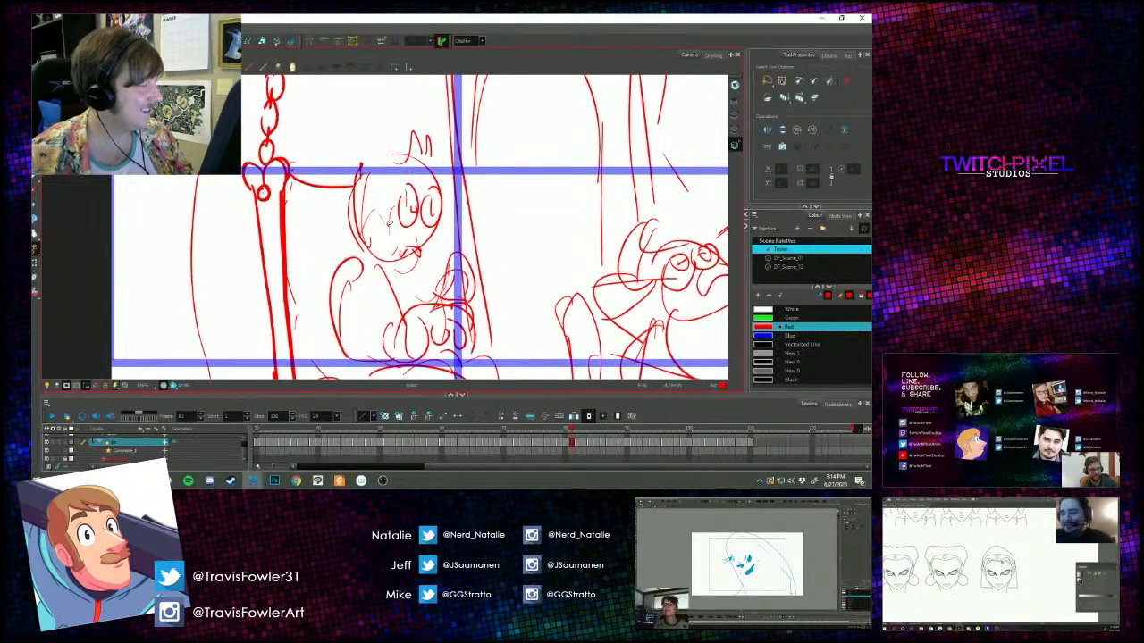
pyautogui.press('Delete')
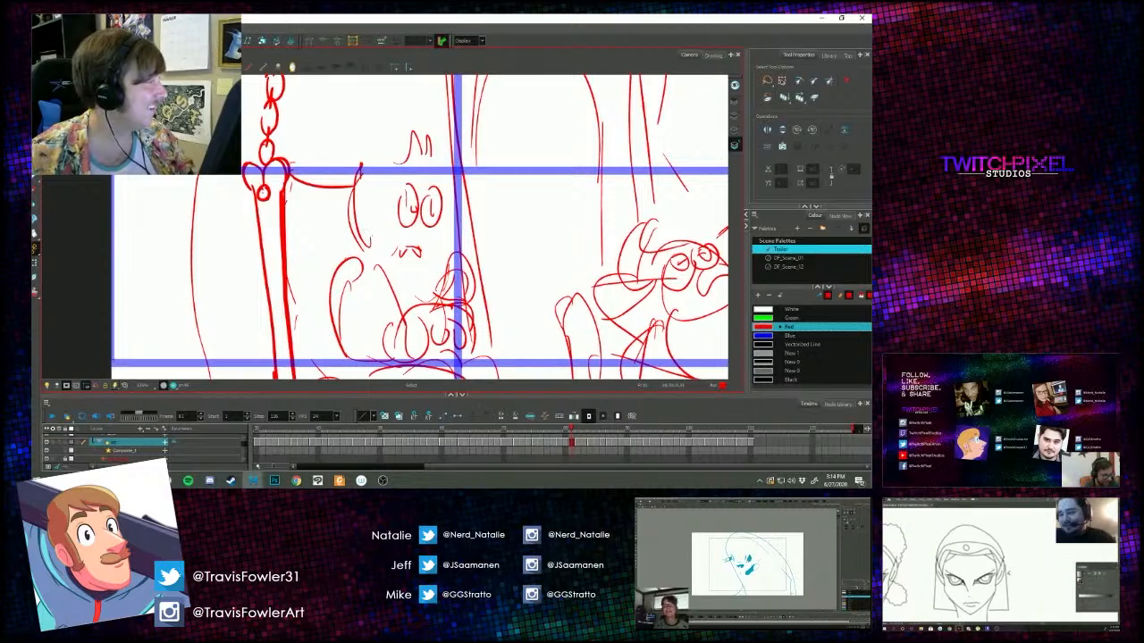
# Redraw the seated figure's head with red brush strokes down its right side and around the chin.
pyautogui.hotkey('alt', 'b')
pyautogui.moveTo(440, 220); pyautogui.dragTo(447, 165)
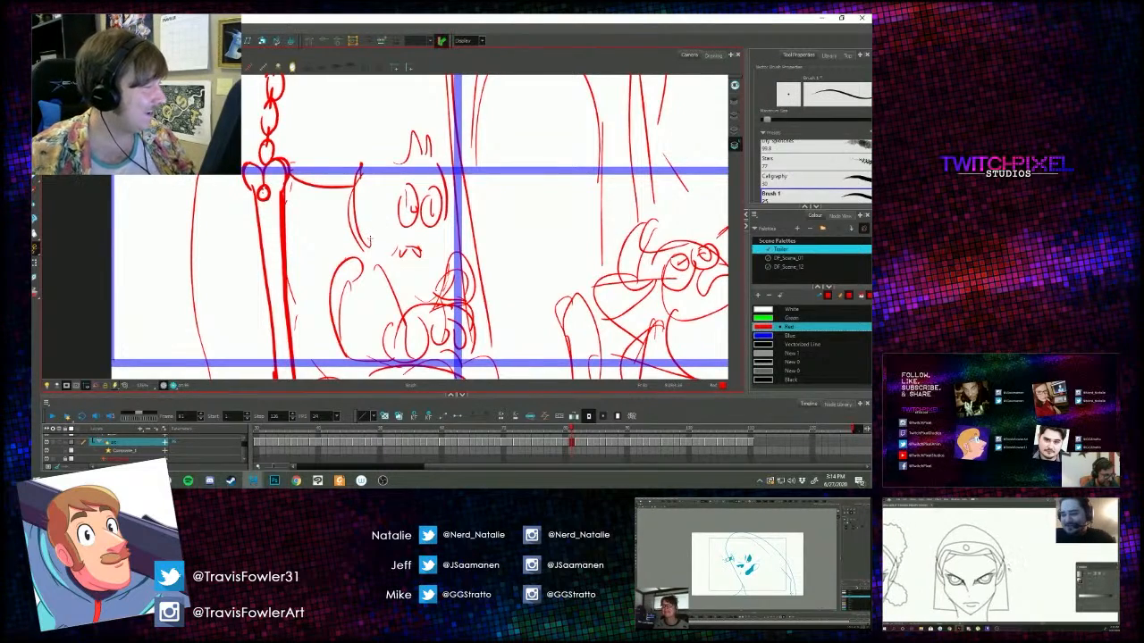
pyautogui.moveTo(358, 228); pyautogui.dragTo(393, 262)
# Compare the redrawn figure with the preceding storyboard panel of the character lying on the sofa.
pyautogui.scroll(-2, 308, 237)
pyautogui.moveTo(307, 237)
pyautogui.mouseDown()
pyautogui.moveTo(268, 206)
pyautogui.moveTo(281, 214)
pyautogui.mouseUp()
pyautogui.scroll(-2, 249, 246)
pyautogui.scroll(2, 237, 234)
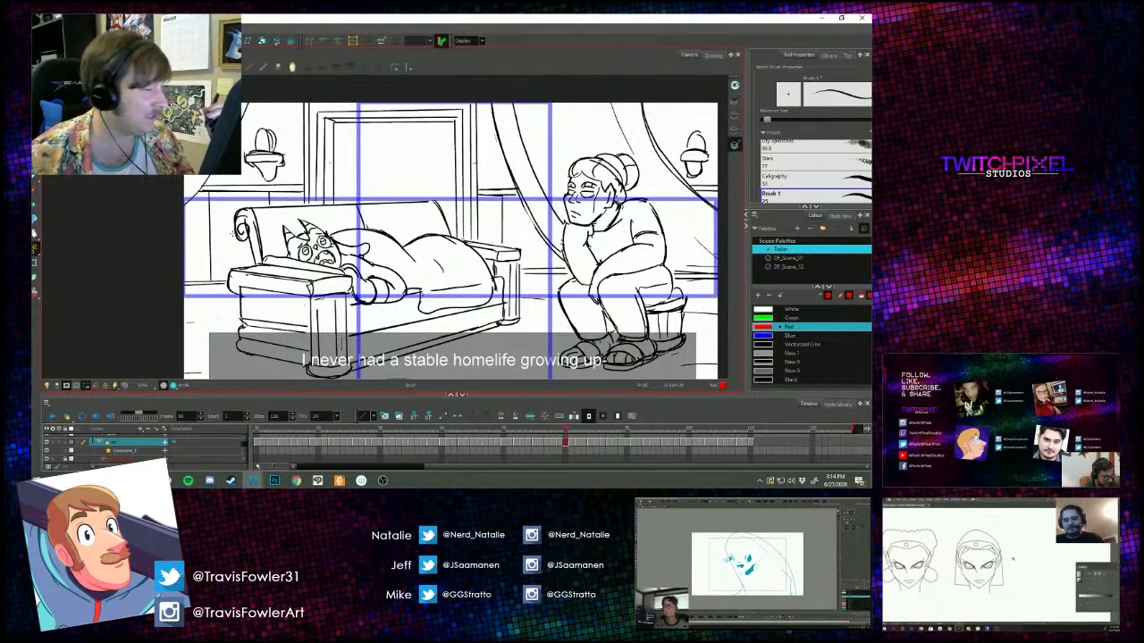
pyautogui.moveTo(234, 233); pyautogui.dragTo(225, 226)
pyautogui.press('.')
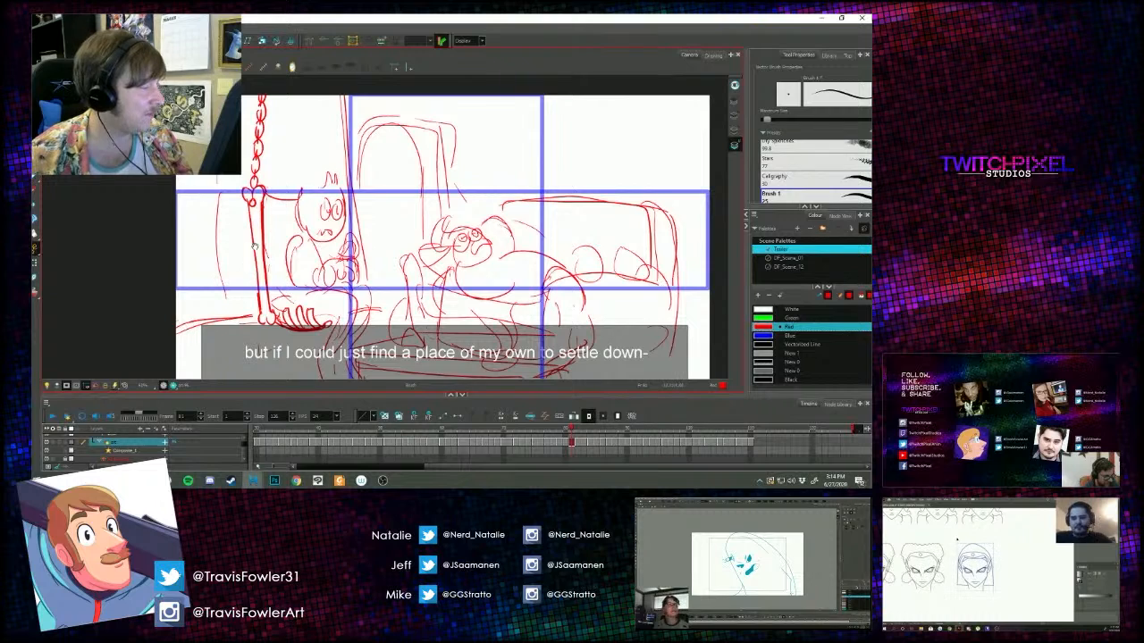
# Sketch an ear along the left edge of the seated figure's head with the red brush.
pyautogui.scroll(1, 253, 248)
pyautogui.scroll(1, 323, 234)
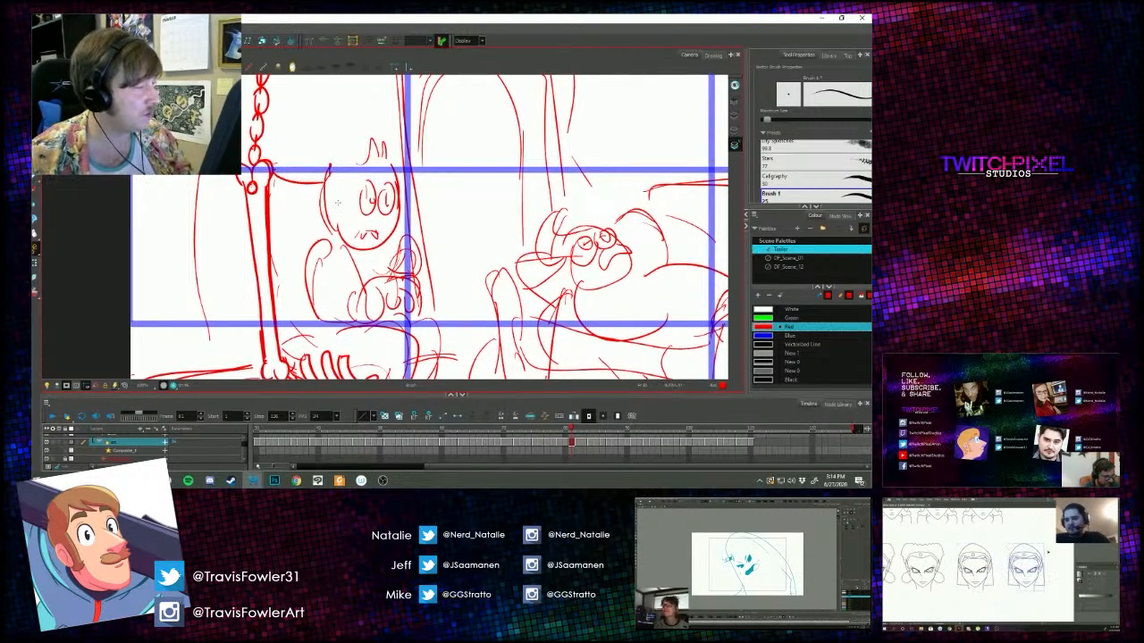
pyautogui.moveTo(336, 225); pyautogui.dragTo(304, 207)
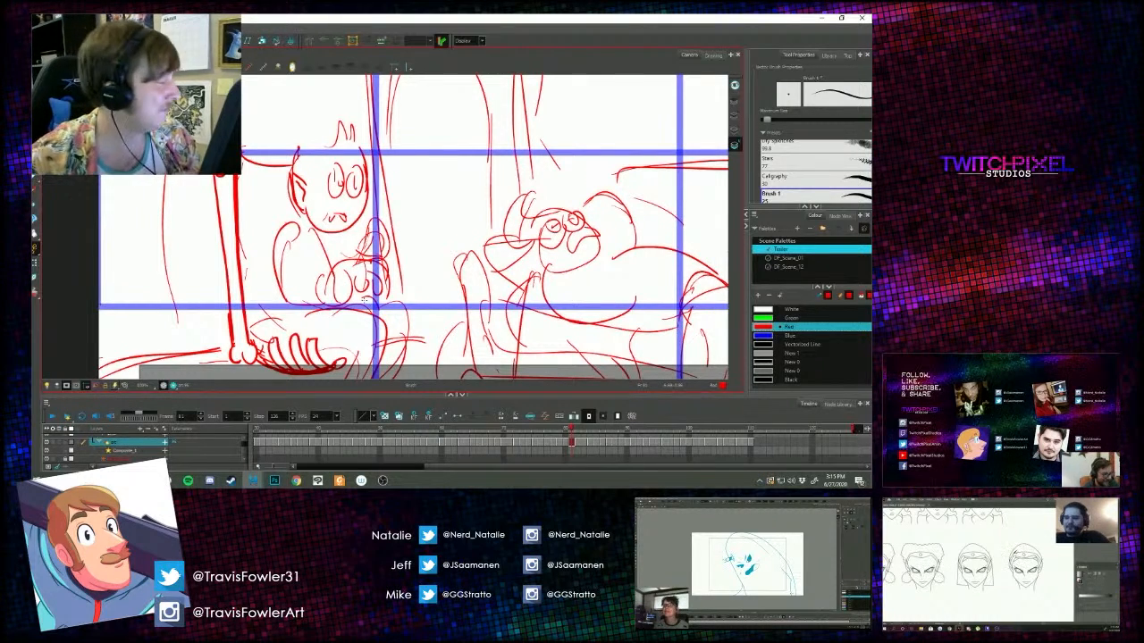
# Sketch a boxy head with two round eyes and a small nose in front of the seated figure's body.
pyautogui.scroll(1, 333, 266)
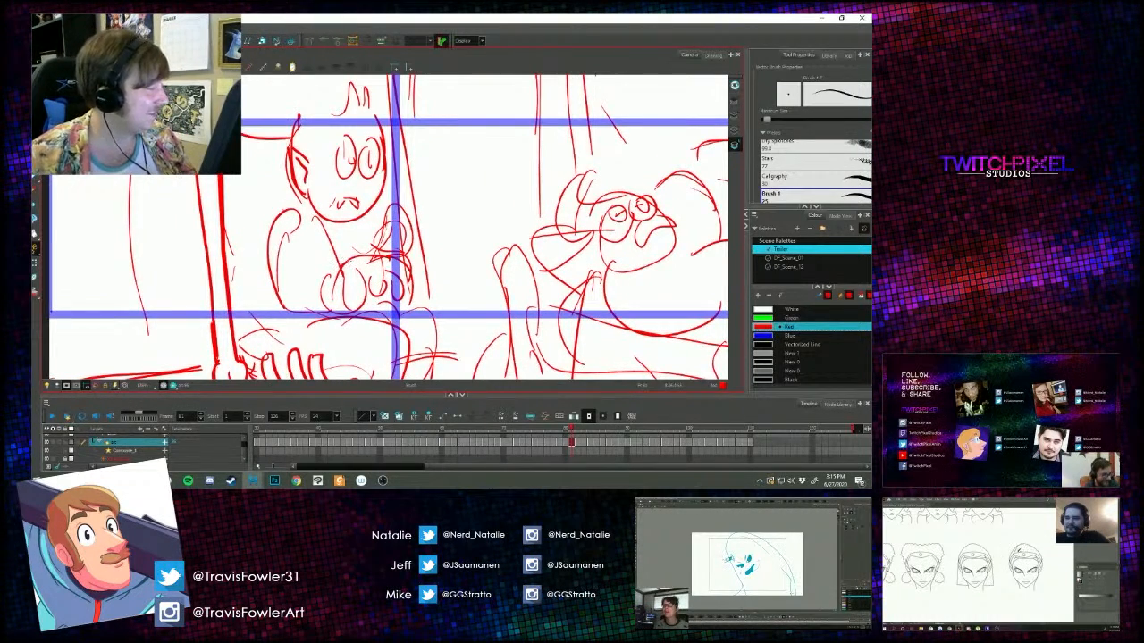
pyautogui.scroll(1, 351, 265)
pyautogui.moveTo(353, 268)
pyautogui.mouseDown()
pyautogui.moveTo(360, 295)
pyautogui.moveTo(411, 331)
pyautogui.moveTo(420, 295)
pyautogui.moveTo(425, 320)
pyautogui.mouseUp()
pyautogui.moveTo(377, 281)
pyautogui.mouseDown()
pyautogui.moveTo(441, 295)
pyautogui.moveTo(427, 321)
pyautogui.moveTo(393, 324)
pyautogui.moveTo(438, 320)
pyautogui.moveTo(437, 341)
pyautogui.mouseUp()
pyautogui.moveTo(324, 241)
pyautogui.mouseDown()
pyautogui.moveTo(336, 217)
pyautogui.moveTo(351, 311)
pyautogui.mouseUp()
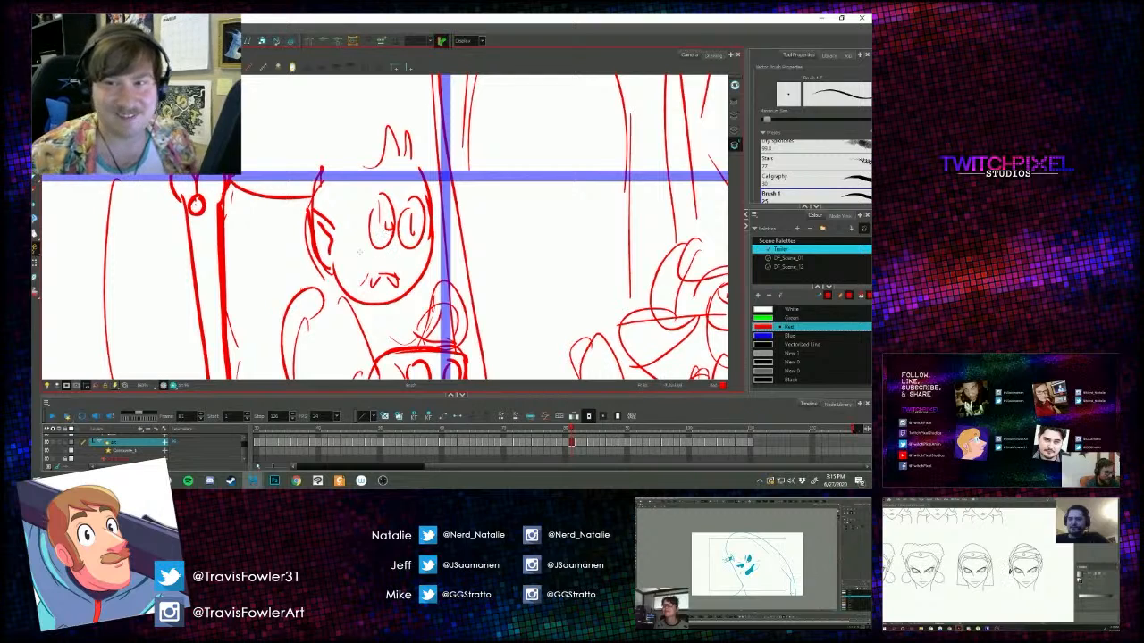
pyautogui.scroll(-3, 381, 234)
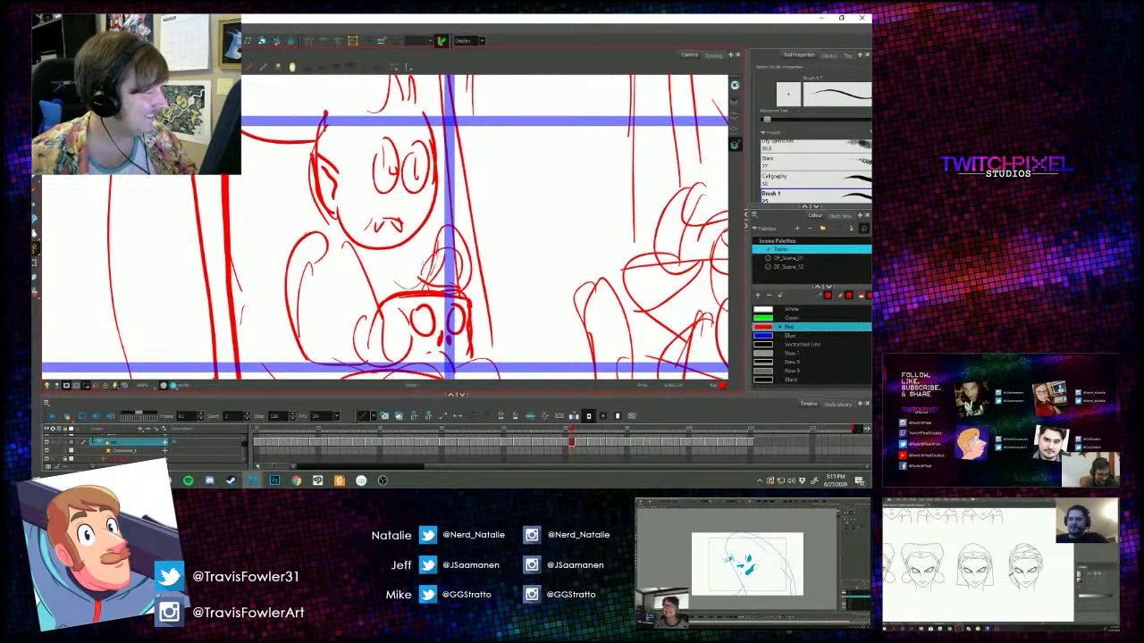
# Clear the old pointed sketch lines above the boxy head and the long slanted line beside it.
pyautogui.hotkey('alt', 's')
pyautogui.hotkey('alt', 'b')
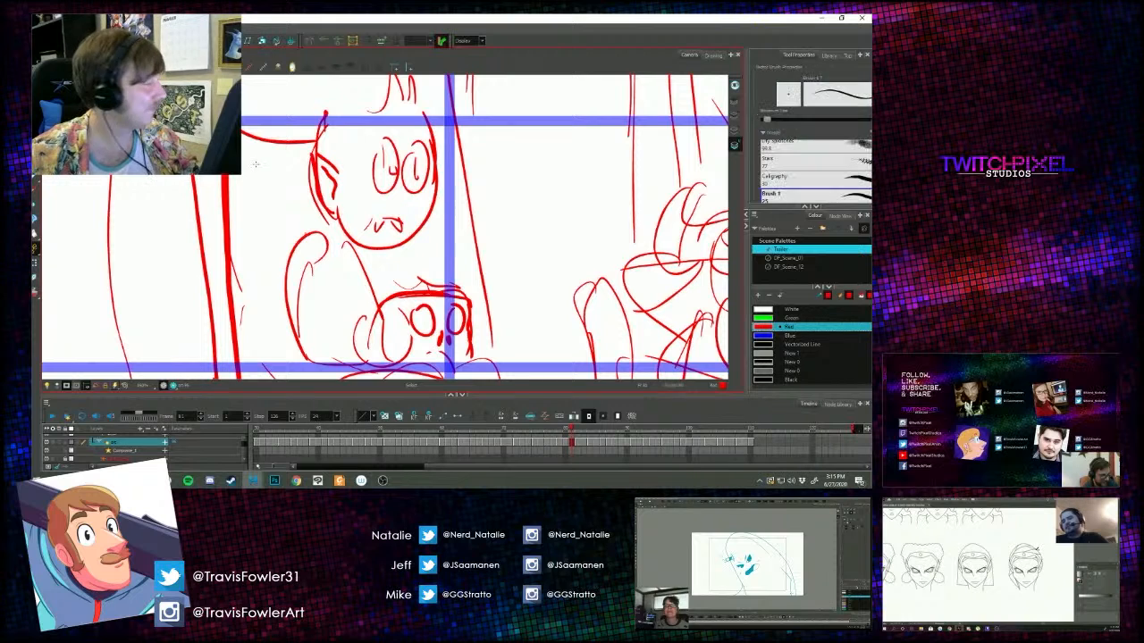
pyautogui.moveTo(393, 280)
pyautogui.mouseDown()
pyautogui.moveTo(482, 283)
pyautogui.moveTo(386, 288)
pyautogui.moveTo(442, 282)
pyautogui.mouseUp()
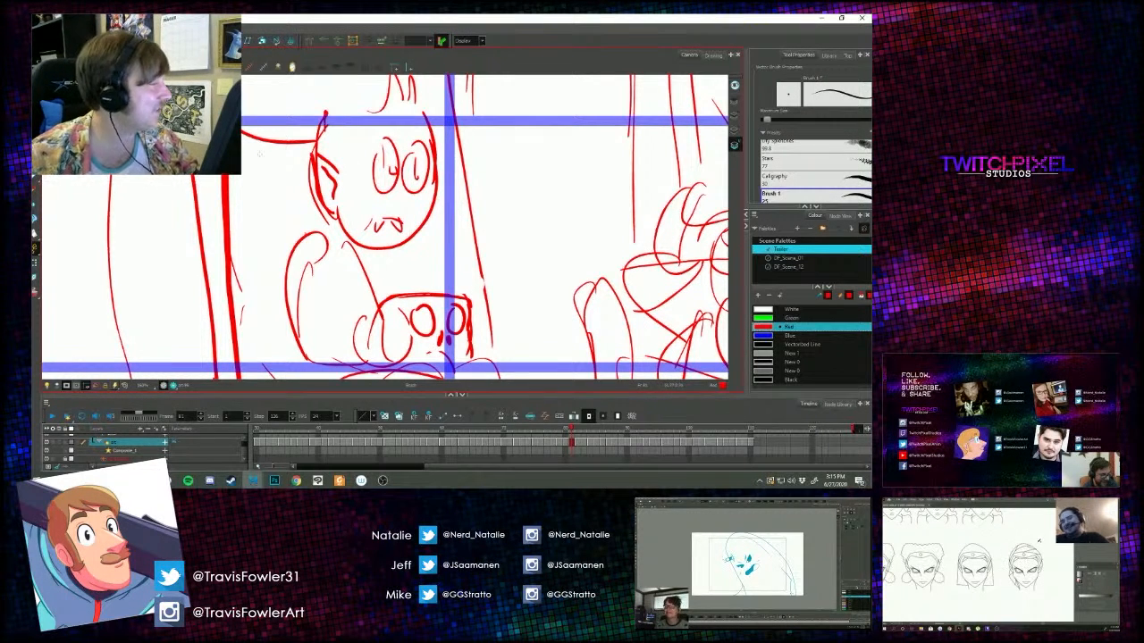
pyautogui.hotkey('alt', 's')
pyautogui.hotkey('alt', 'b')
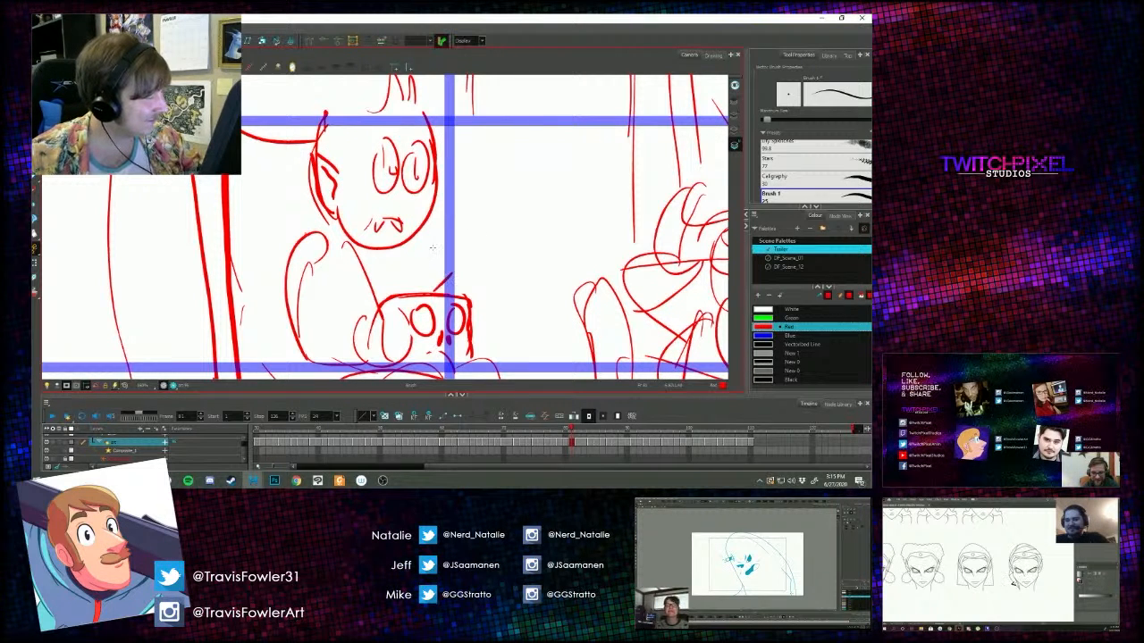
# Sketch a small rounded, ridged shape above the boxy head with strokes flaring out from its right side.
pyautogui.moveTo(411, 275)
pyautogui.mouseDown()
pyautogui.moveTo(446, 275)
pyautogui.moveTo(425, 257)
pyautogui.moveTo(443, 265)
pyautogui.moveTo(387, 271)
pyautogui.mouseUp()
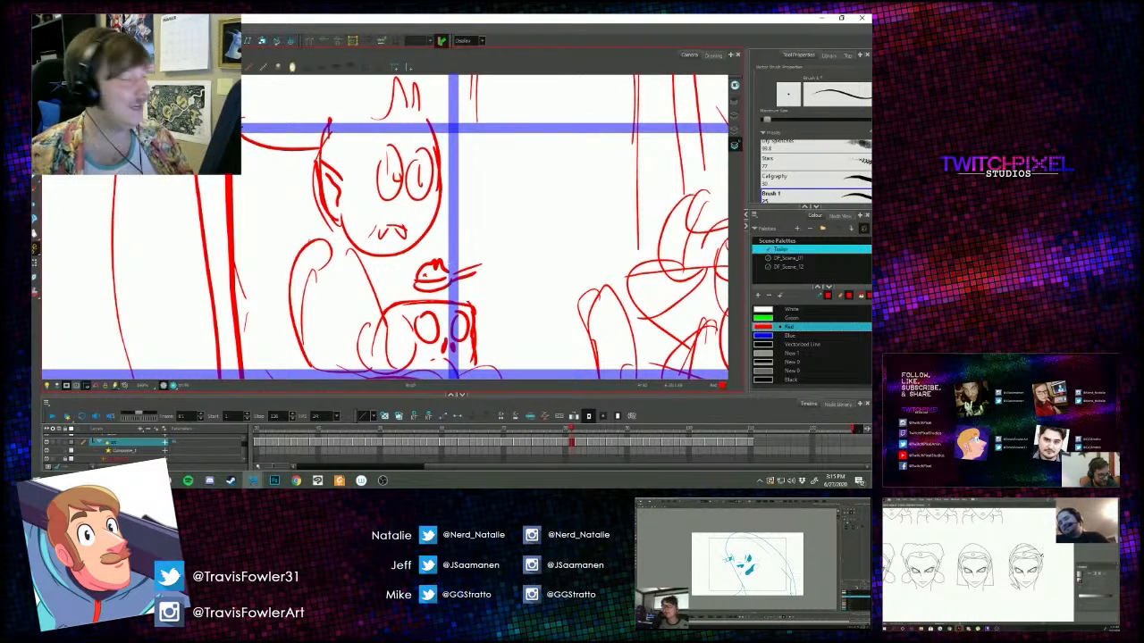
pyautogui.hotkey('alt', 's')
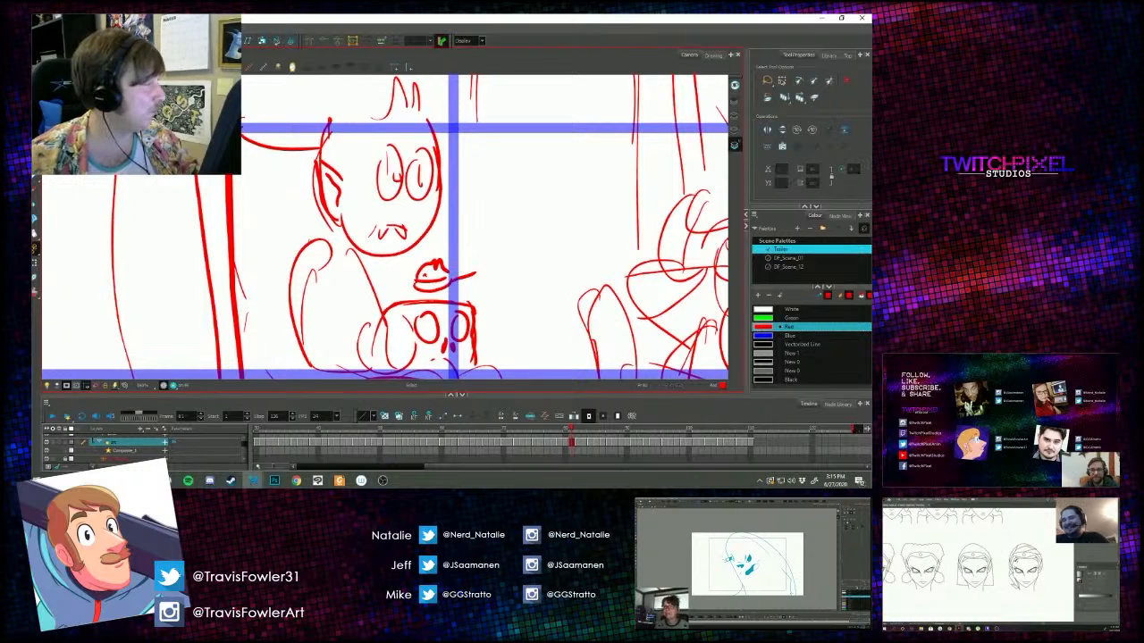
pyautogui.hotkey('alt', 'b')
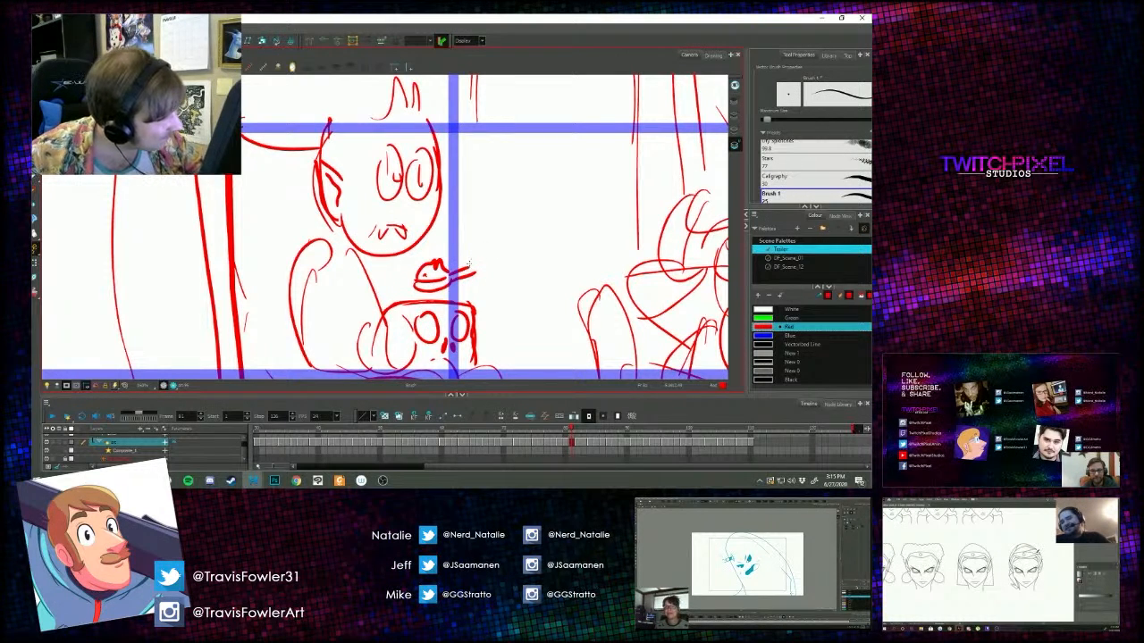
pyautogui.moveTo(464, 277); pyautogui.dragTo(480, 279)
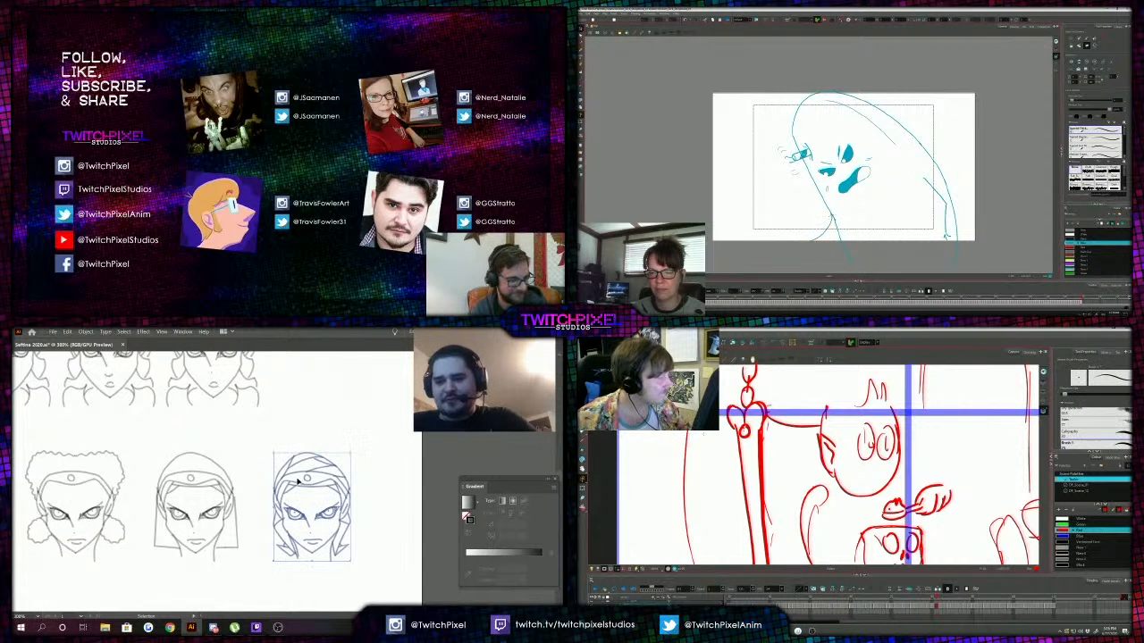
# Switch to Illustrator, copy the last head in the lower row and paste it into the empty space below the rows.
pyautogui.click(302, 478)
pyautogui.press('z')
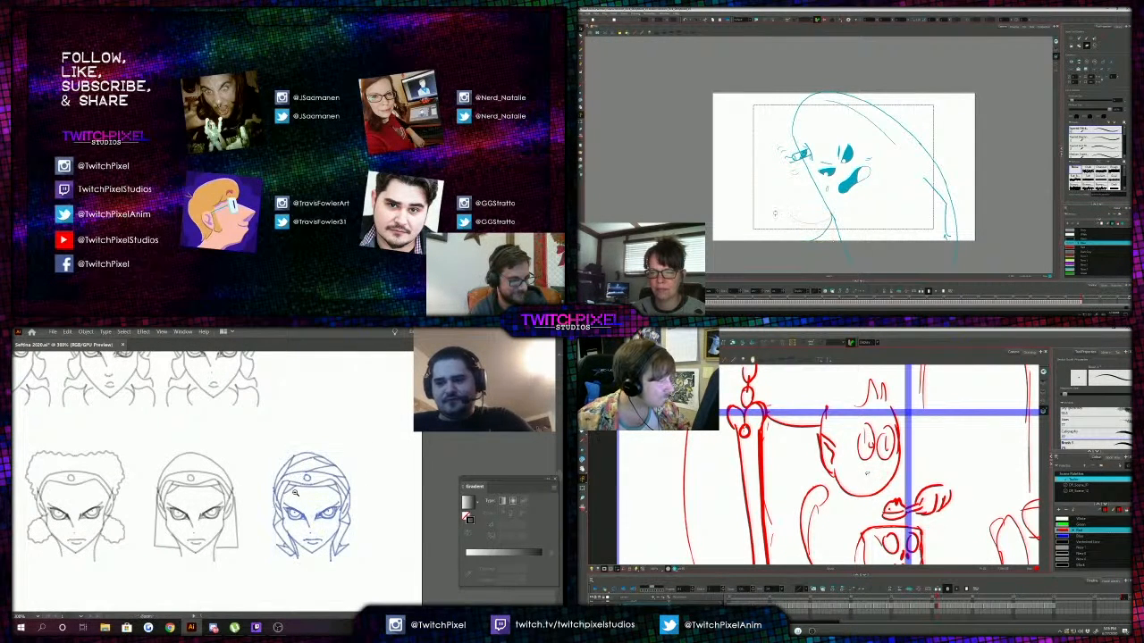
pyautogui.keyDown('alt'); pyautogui.click(301, 491); pyautogui.keyUp('alt')
pyautogui.keyDown('alt'); pyautogui.click(115, 510); pyautogui.keyUp('alt')
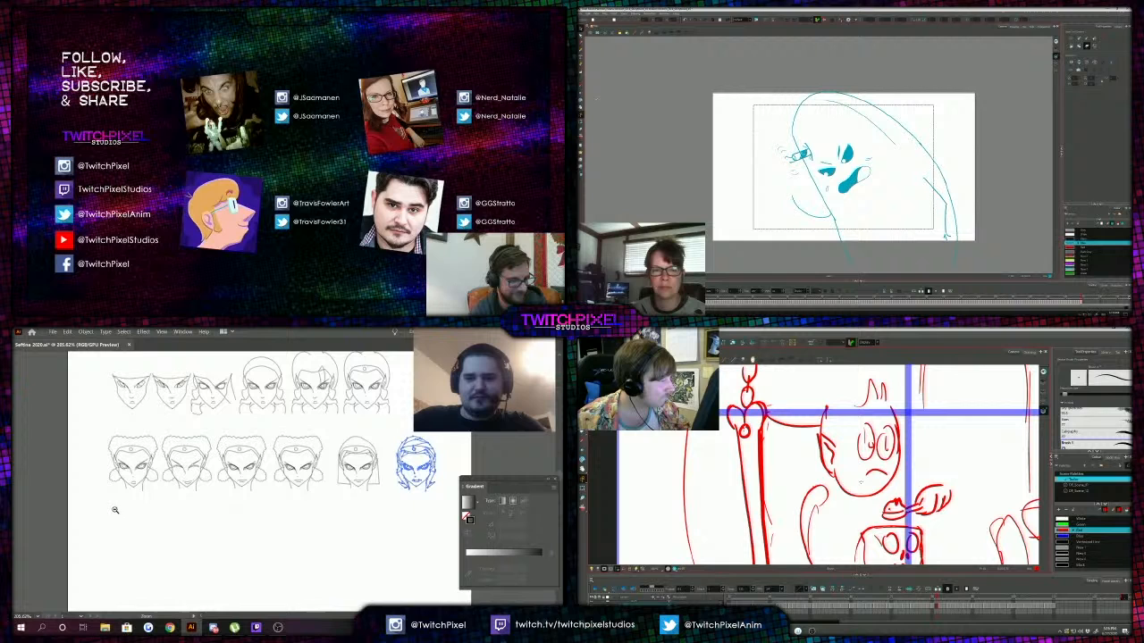
pyautogui.click(164, 519)
pyautogui.hotkey('ctrl', 'v')
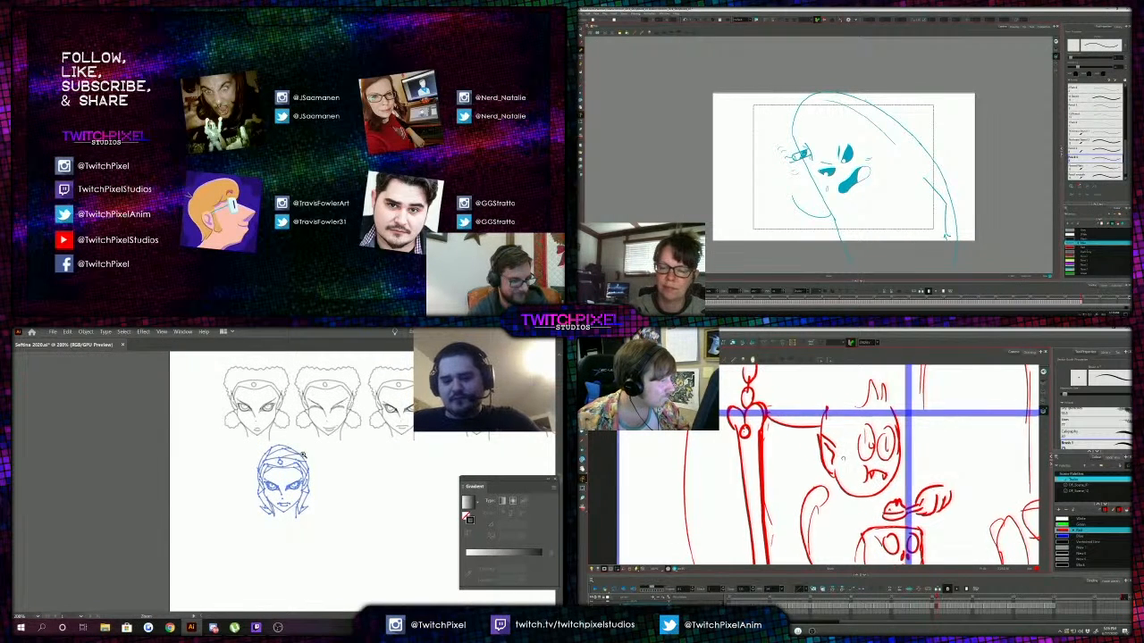
# Move the pasted head beneath the first curly-haired head to start a third row, and deselect it.
pyautogui.doubleClick(291, 474)
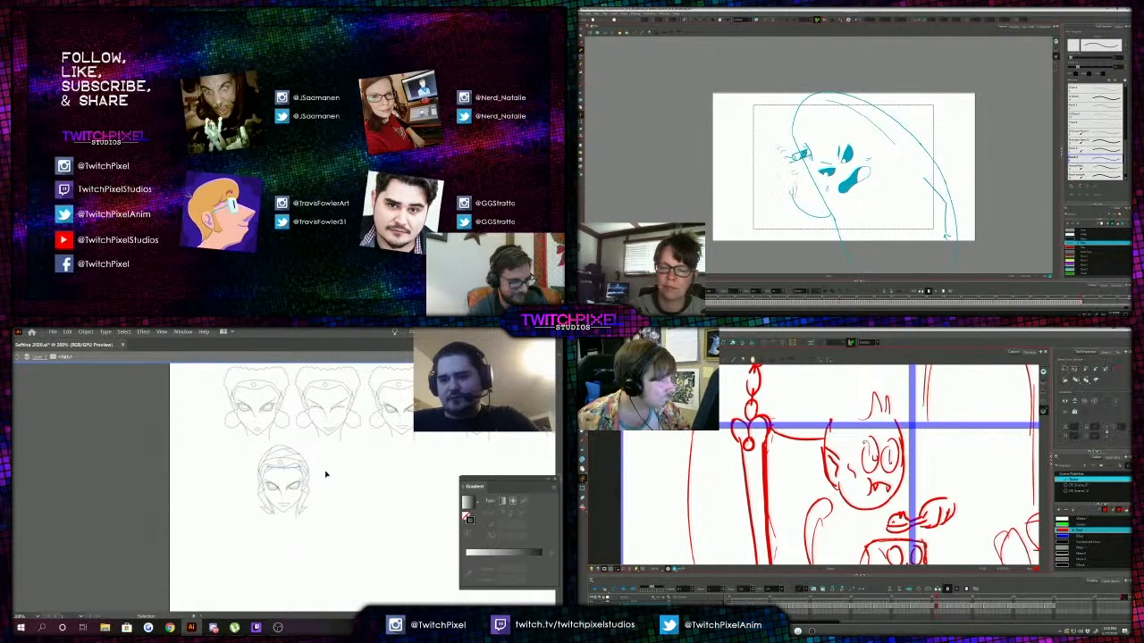
pyautogui.doubleClick(327, 476)
pyautogui.moveTo(239, 449); pyautogui.dragTo(253, 474)
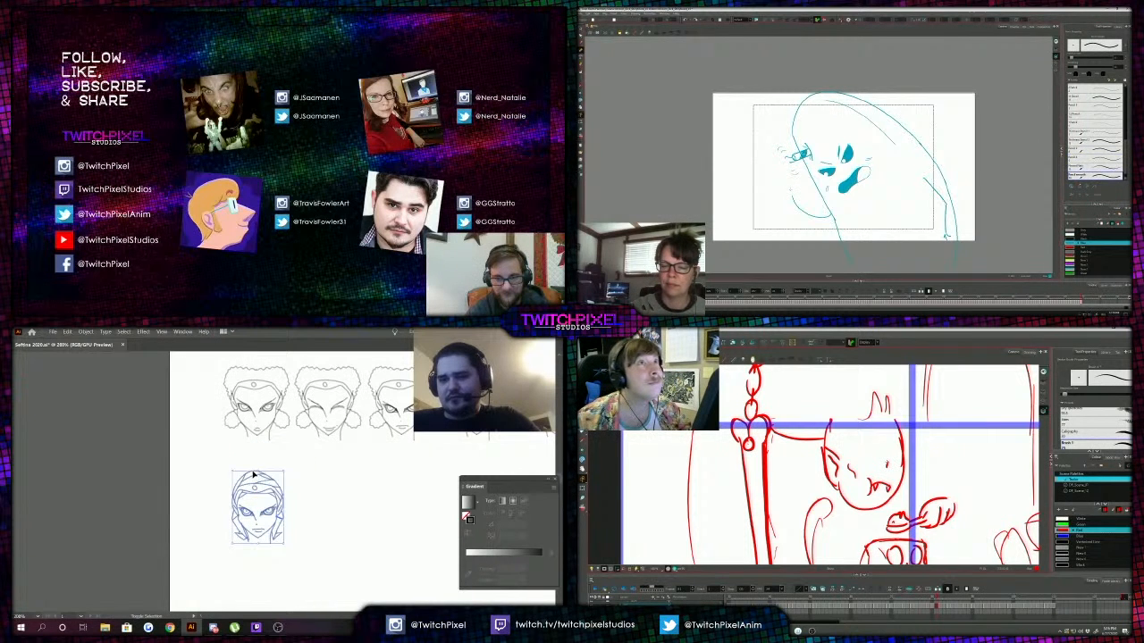
pyautogui.click(309, 477)
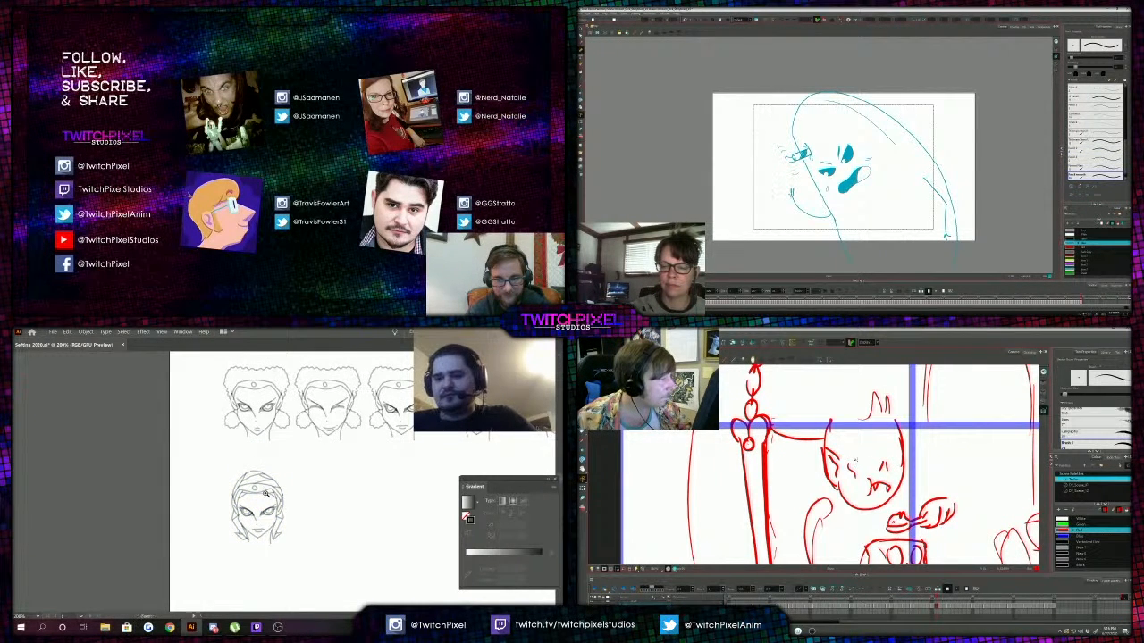
# Delete the loose hair locks on both sides of the pasted head's jaw in the third row.
pyautogui.scroll(2, 266, 494)
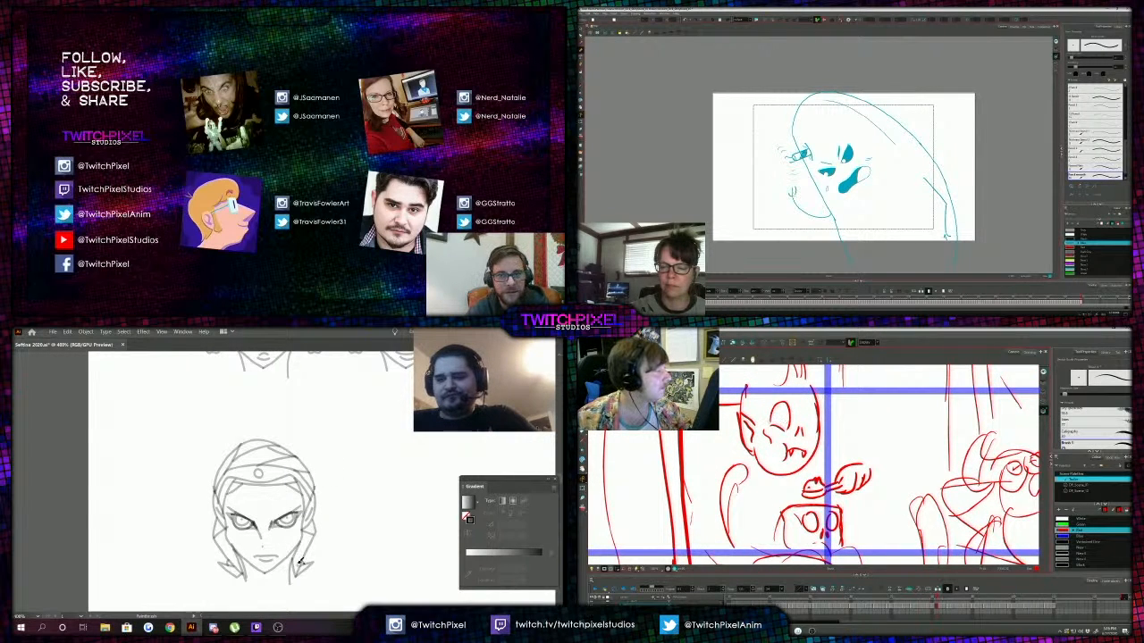
pyautogui.click(231, 564)
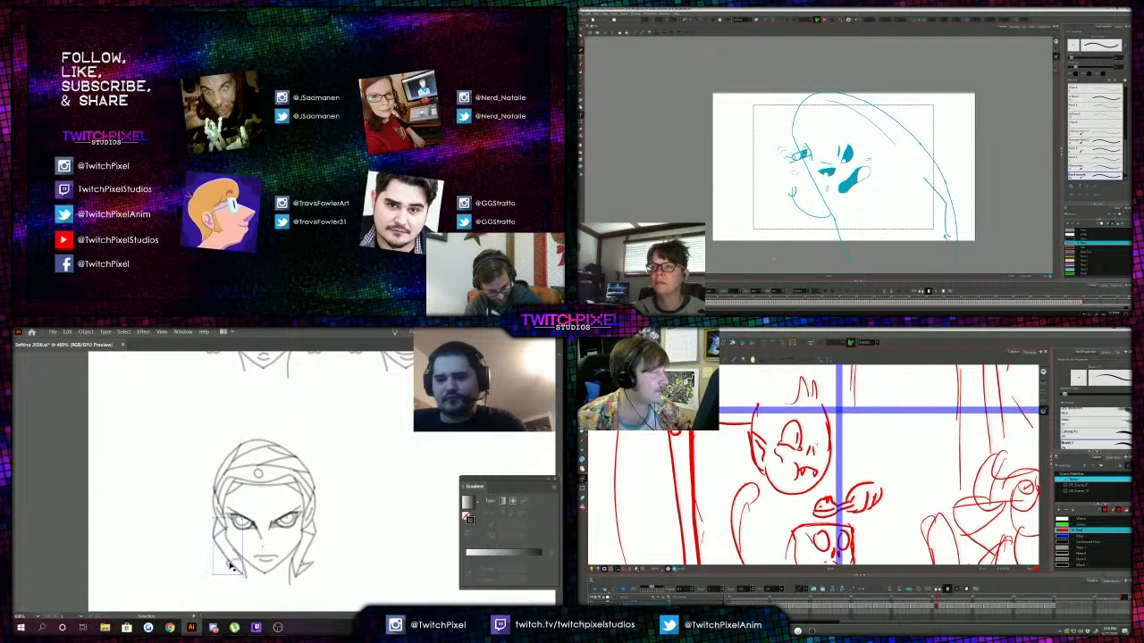
pyautogui.click(228, 565)
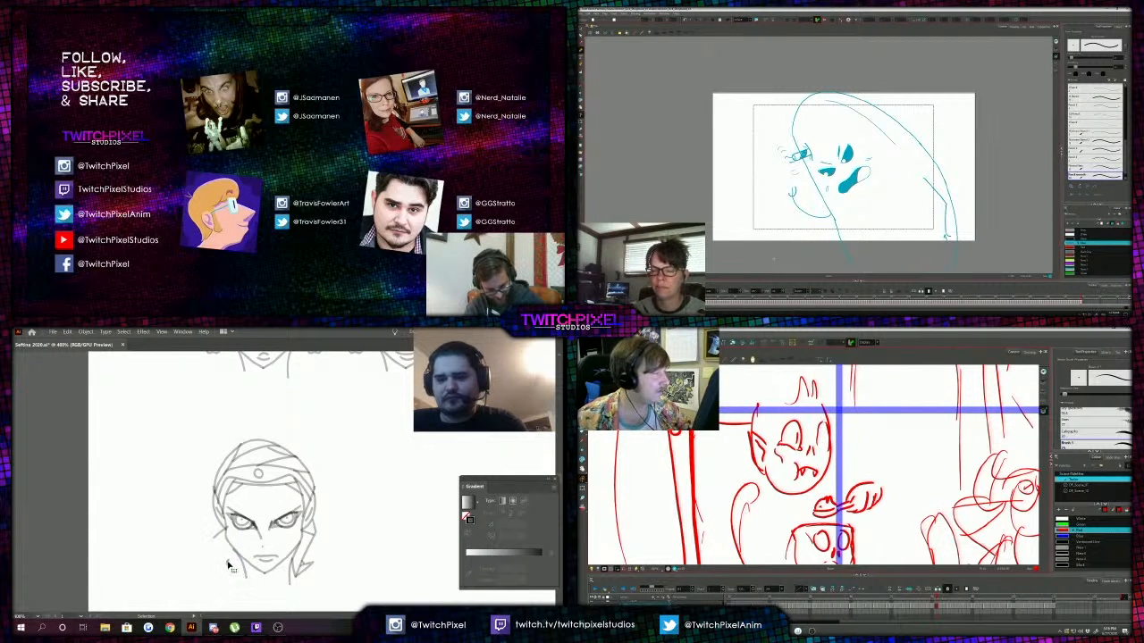
pyautogui.click(310, 568)
pyautogui.press('Delete')
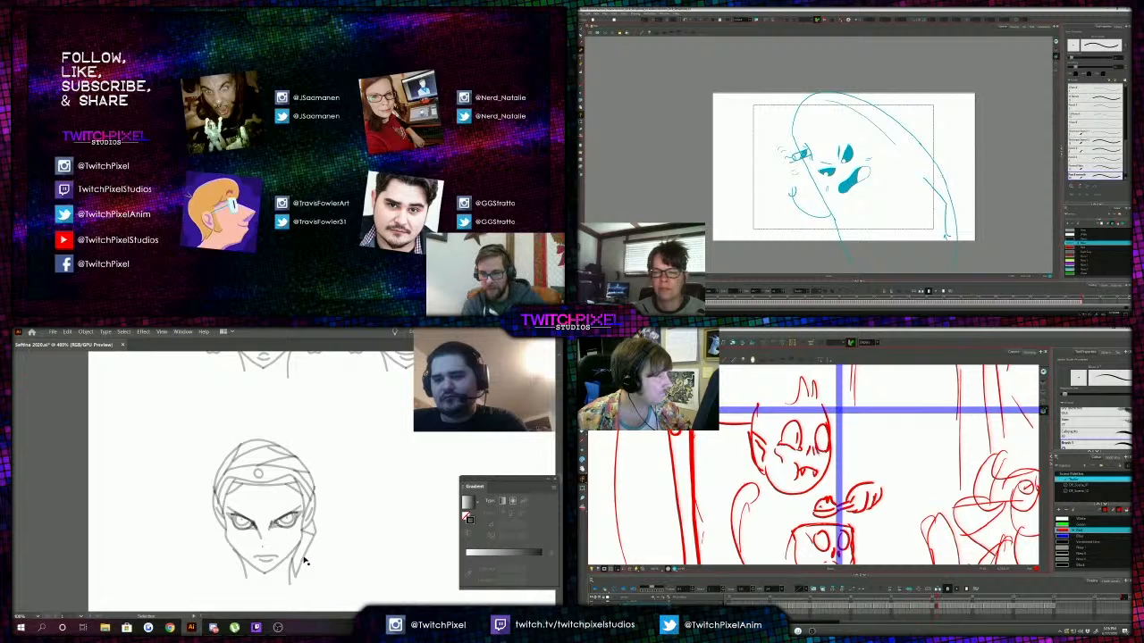
pyautogui.click(304, 563)
pyautogui.press('Delete')
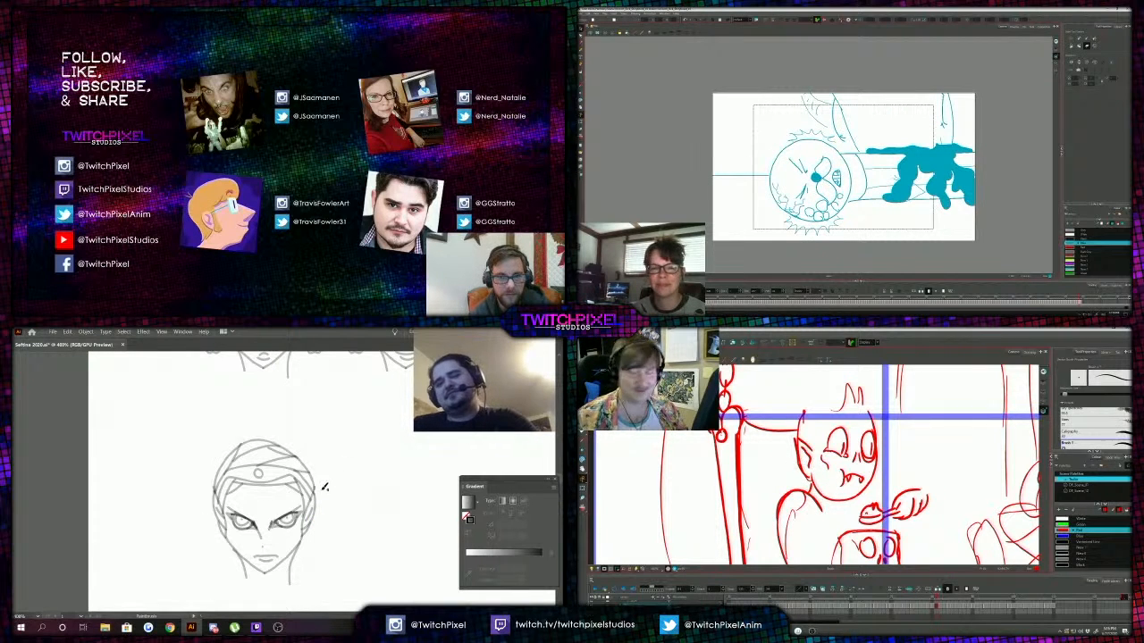
# Select all the line art of the wrapped head in the third row.
pyautogui.scroll(-3, 268, 478)
pyautogui.scroll(3, 282, 475)
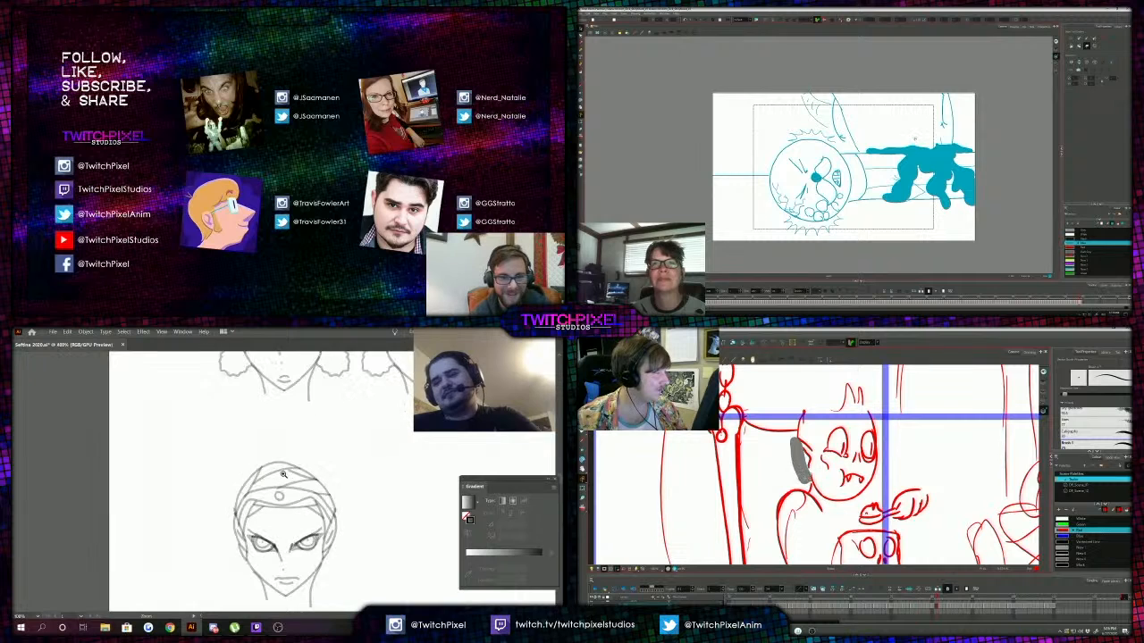
pyautogui.click(282, 474)
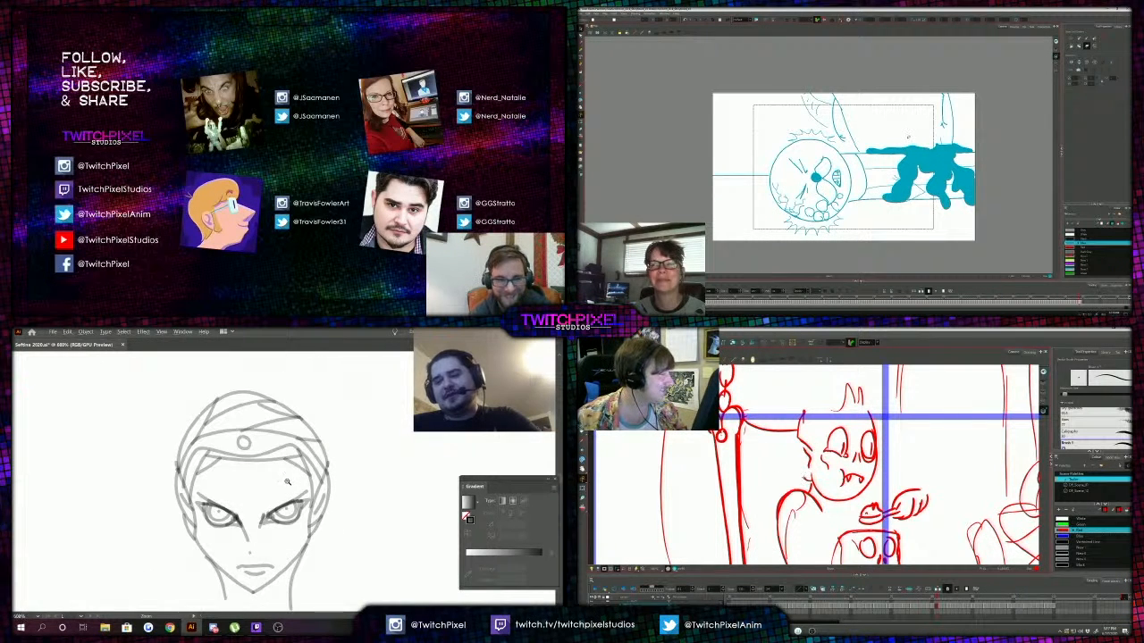
pyautogui.keyDown('alt'); pyautogui.click(287, 482); pyautogui.keyUp('alt')
pyautogui.keyDown('alt'); pyautogui.click(268, 471); pyautogui.keyUp('alt')
pyautogui.click(286, 479)
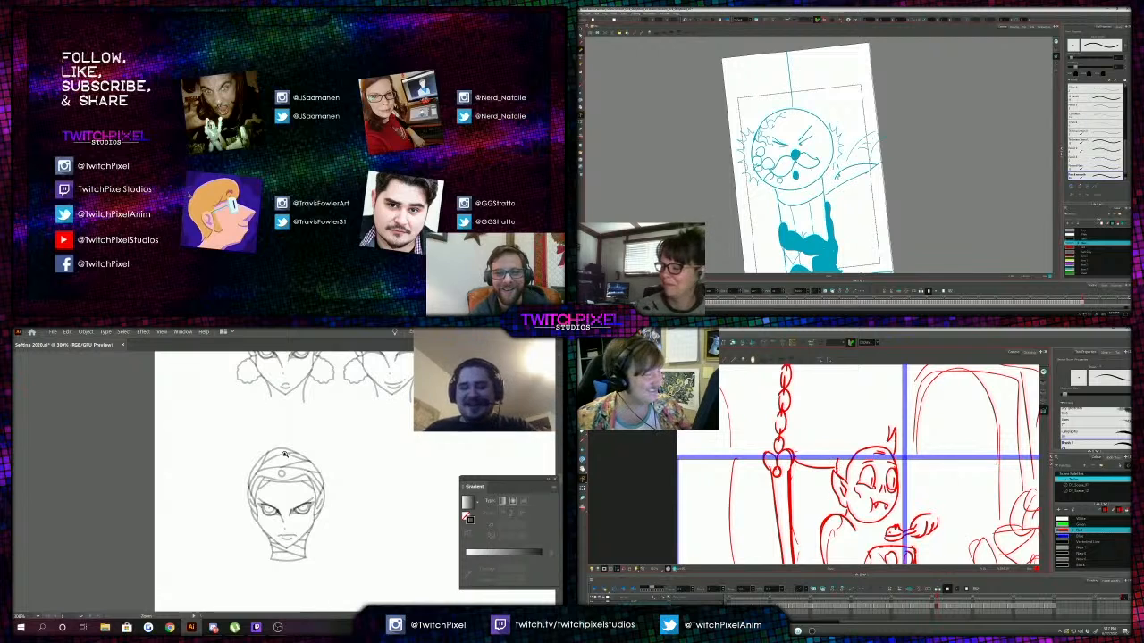
pyautogui.moveTo(243, 439)
pyautogui.mouseDown()
pyautogui.moveTo(339, 472)
pyautogui.moveTo(377, 606)
pyautogui.mouseUp()
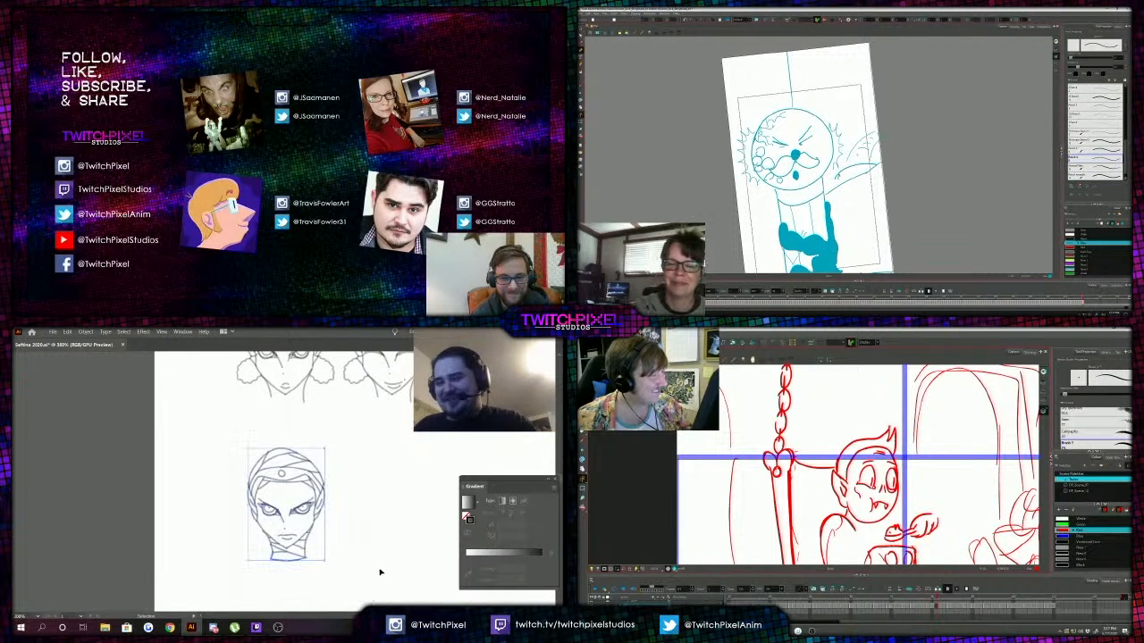
pyautogui.press('v')
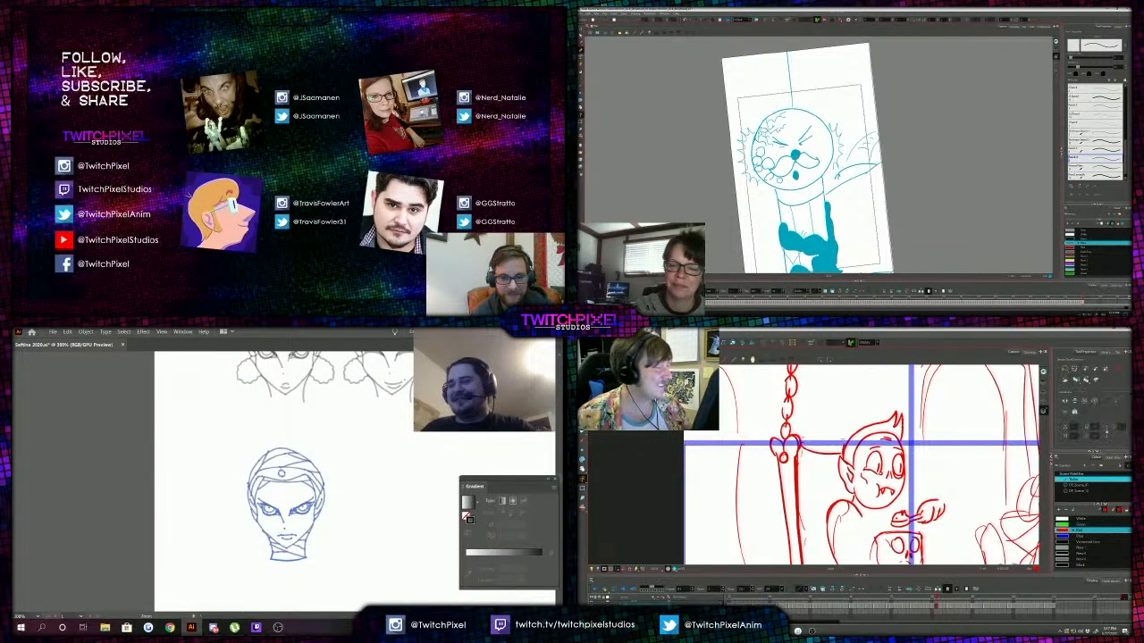
# Examine the coloured curly-haired head in the upper row as a reference for the wrapped head.
pyautogui.press('z')
pyautogui.keyDown('alt'); pyautogui.click(409, 385); pyautogui.keyUp('alt')
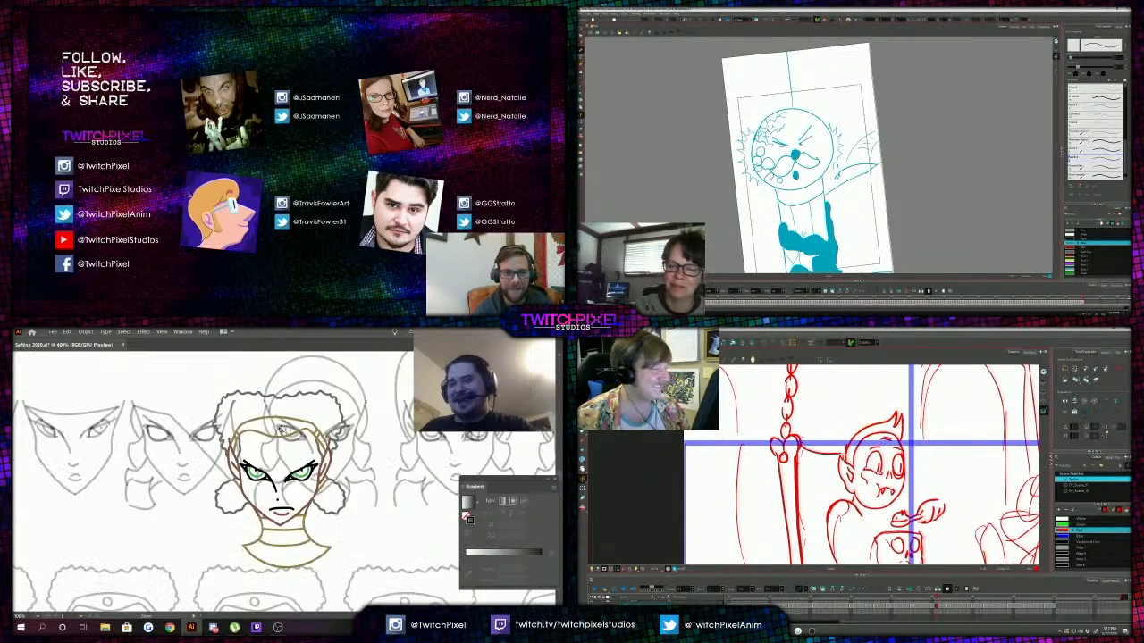
pyautogui.click(284, 472)
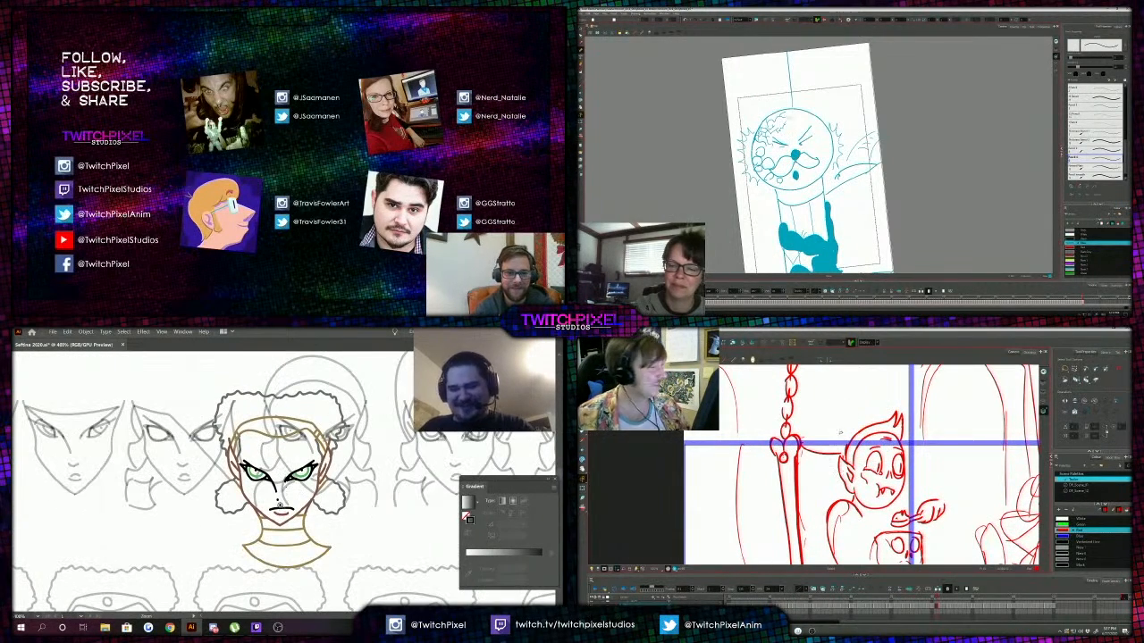
pyautogui.keyDown('alt'); pyautogui.click(191, 527); pyautogui.keyUp('alt')
pyautogui.press('v')
pyautogui.click(289, 511)
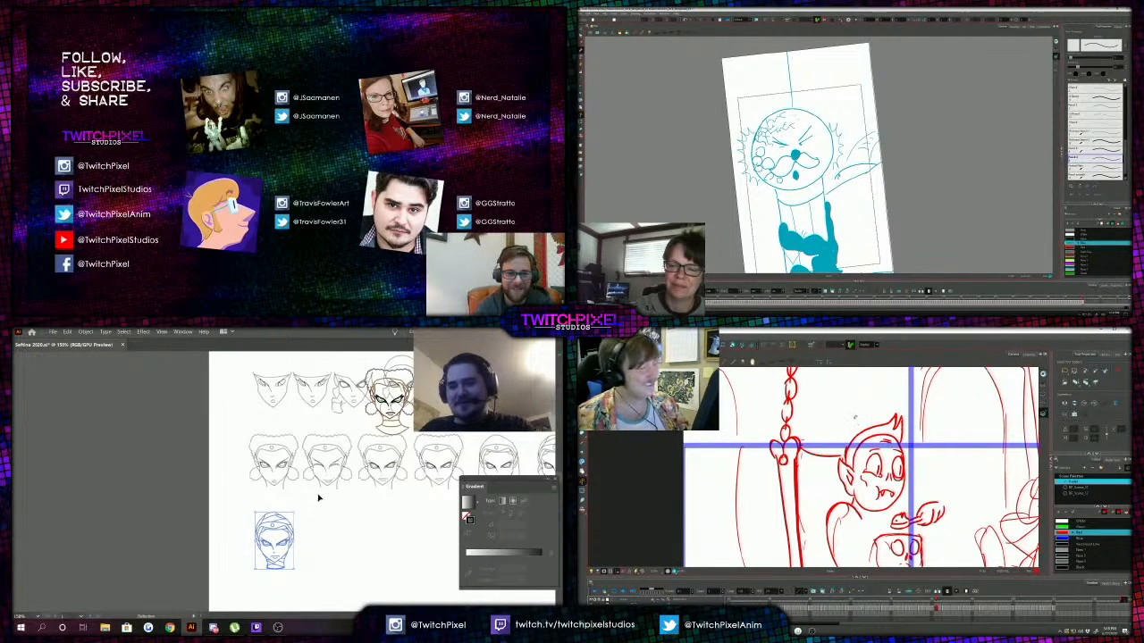
pyautogui.click(319, 498)
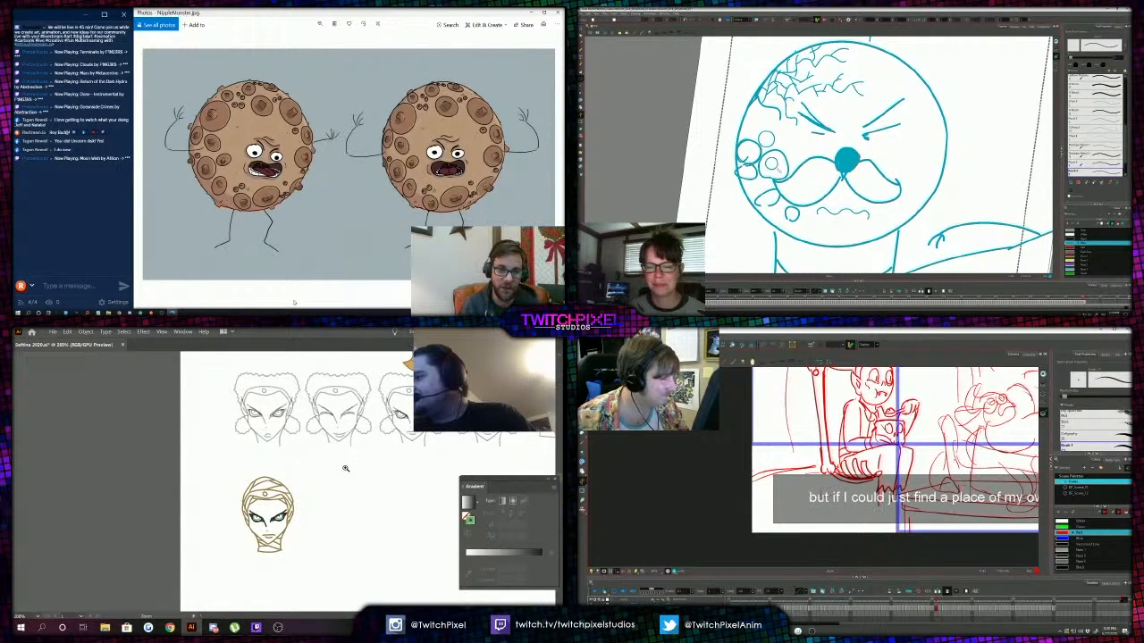
# In Harmony, draw more small round craters on the mustached round face's cheek.
pyautogui.moveTo(774, 154); pyautogui.dragTo(755, 170)
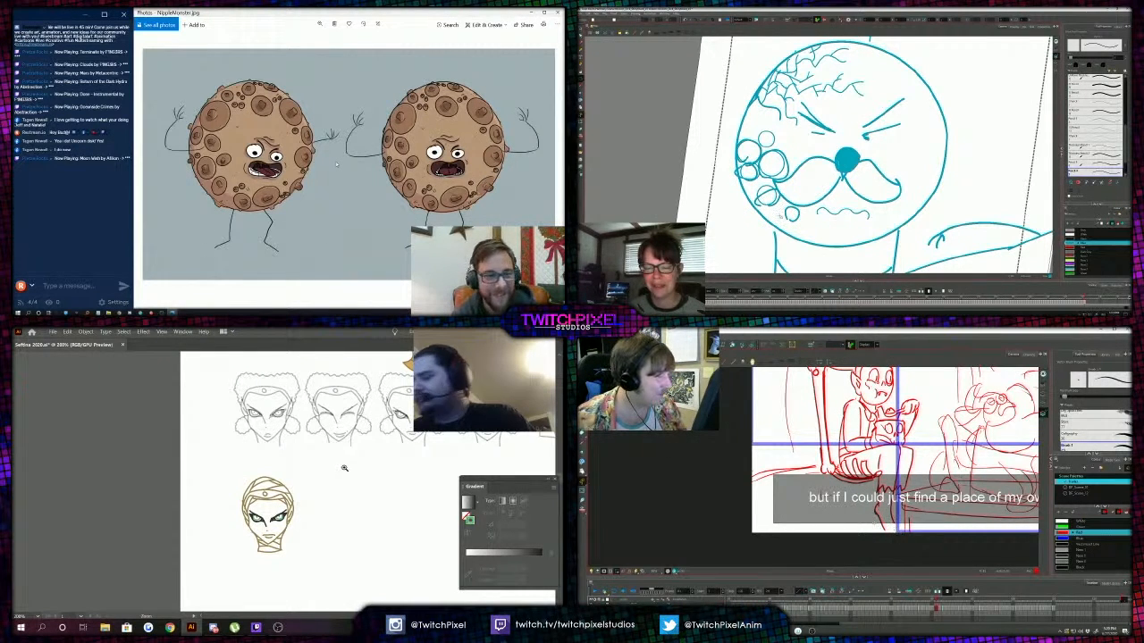
pyautogui.moveTo(779, 214); pyautogui.dragTo(781, 215)
# In Illustrator, select the headwrap and headband lines across the top of the wrapped head.
pyautogui.click(305, 473)
pyautogui.click(261, 488)
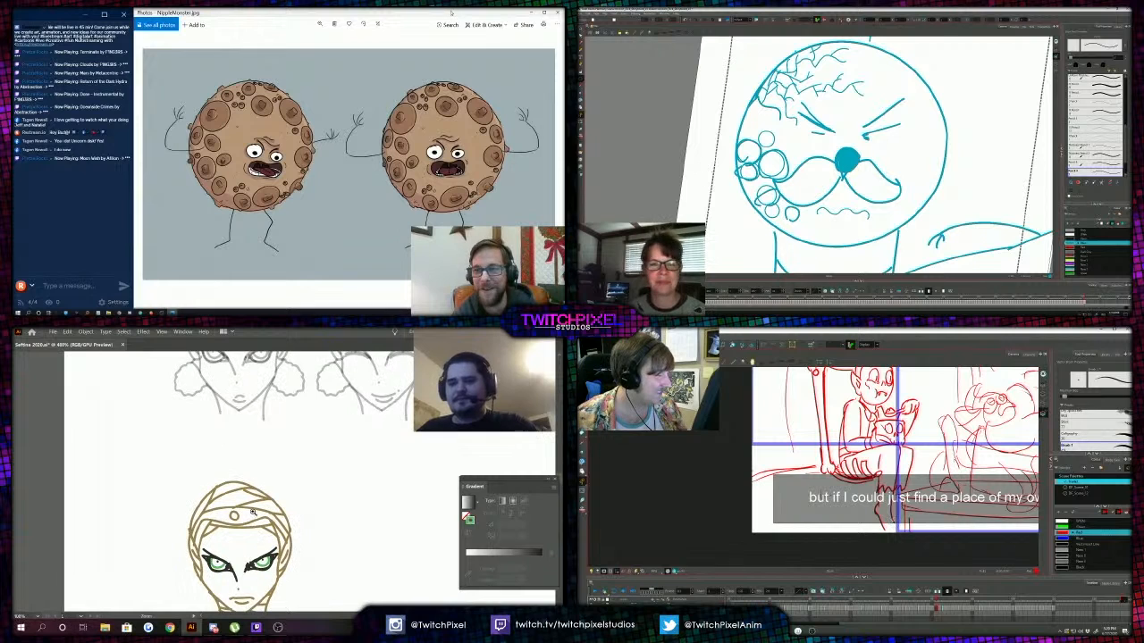
pyautogui.scroll(-3, 255, 518)
pyautogui.scroll(-1, 255, 519)
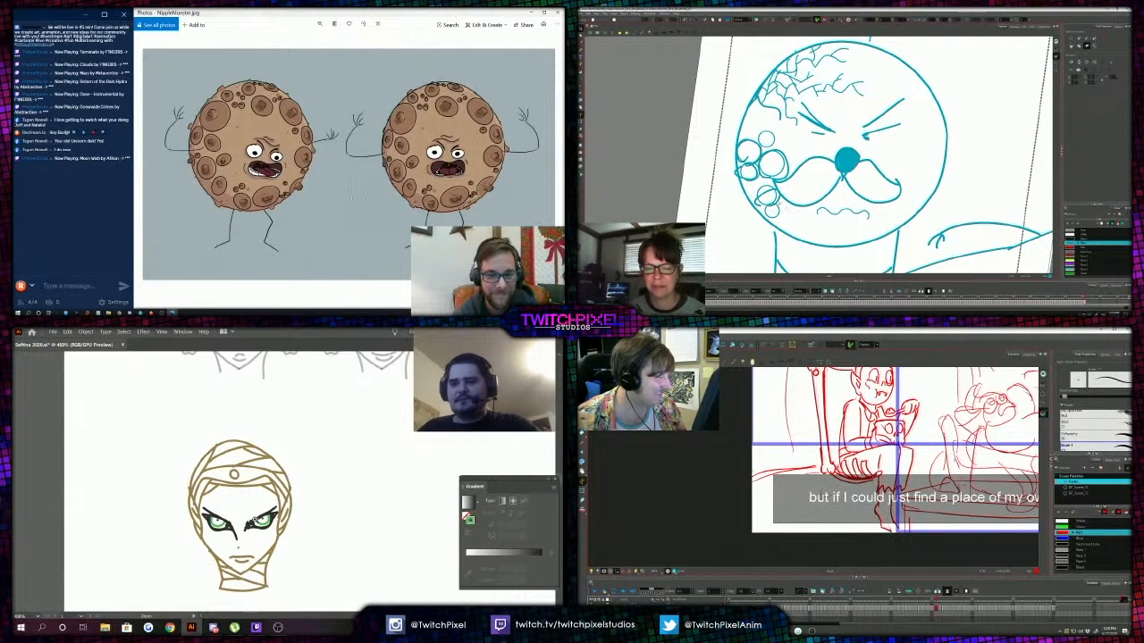
pyautogui.scroll(-1, 255, 521)
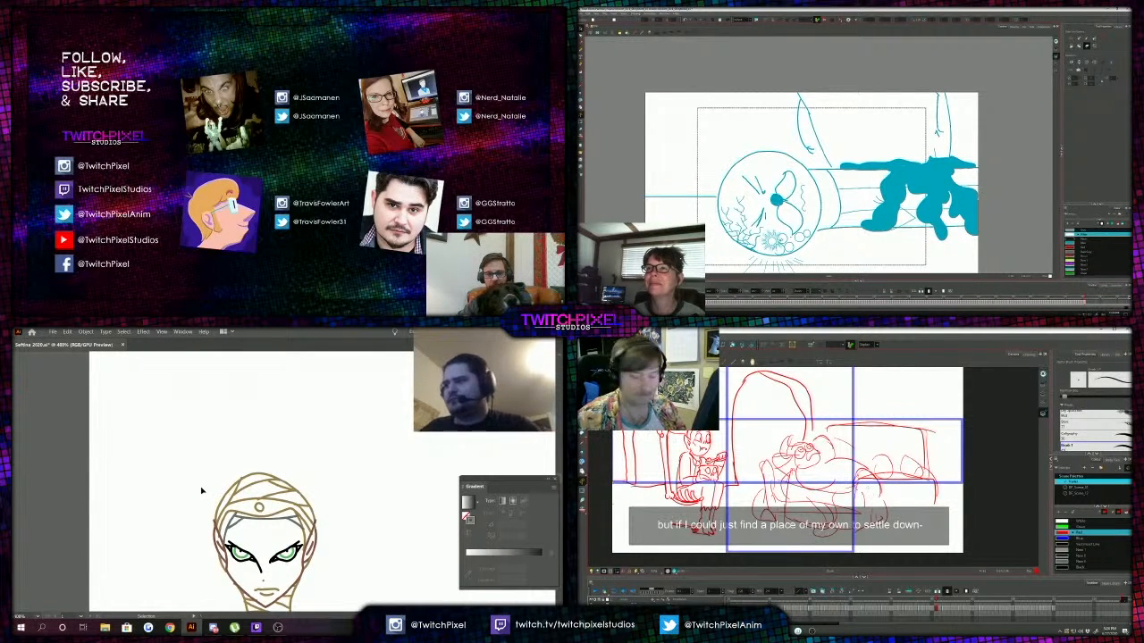
pyautogui.scroll(-1, 221, 492)
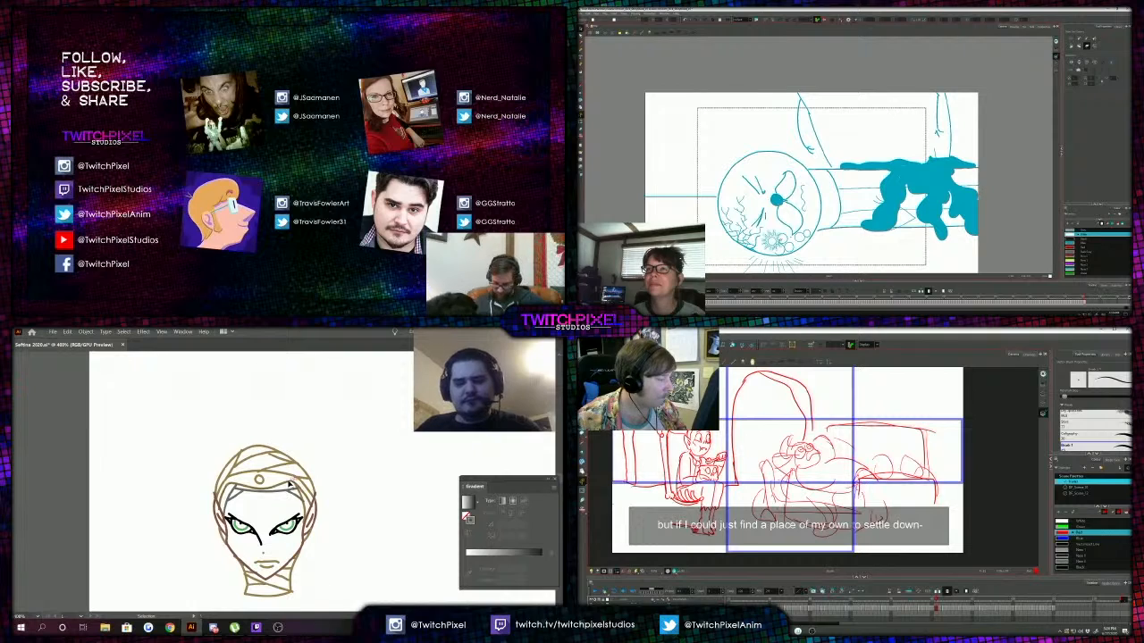
pyautogui.click(277, 450)
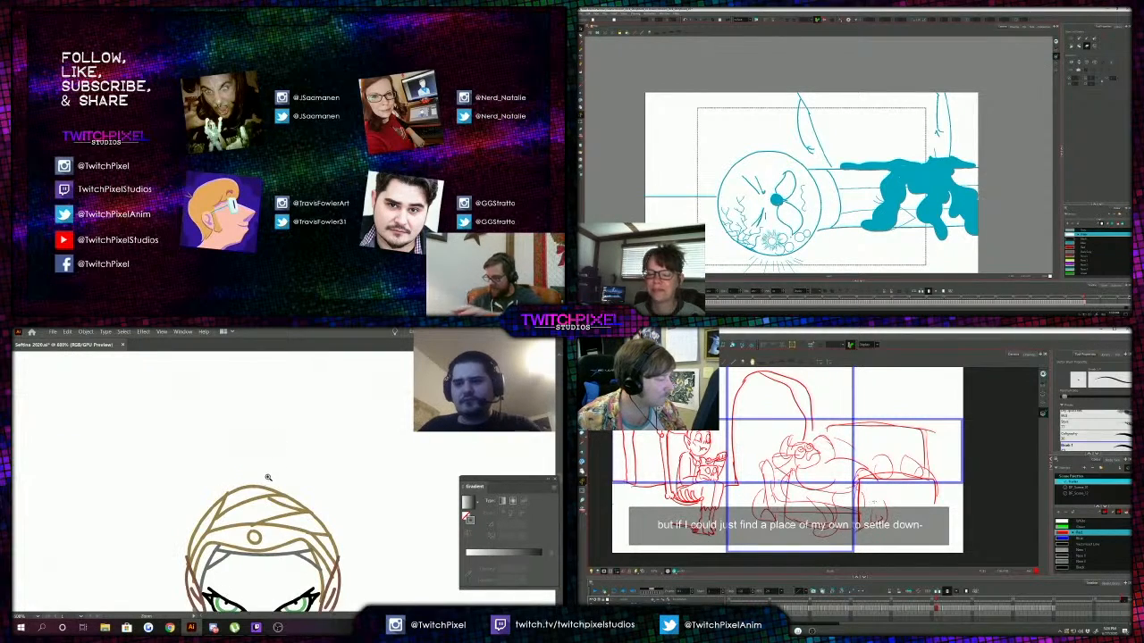
pyautogui.scroll(-3, 265, 476)
pyautogui.moveTo(332, 406); pyautogui.dragTo(191, 476)
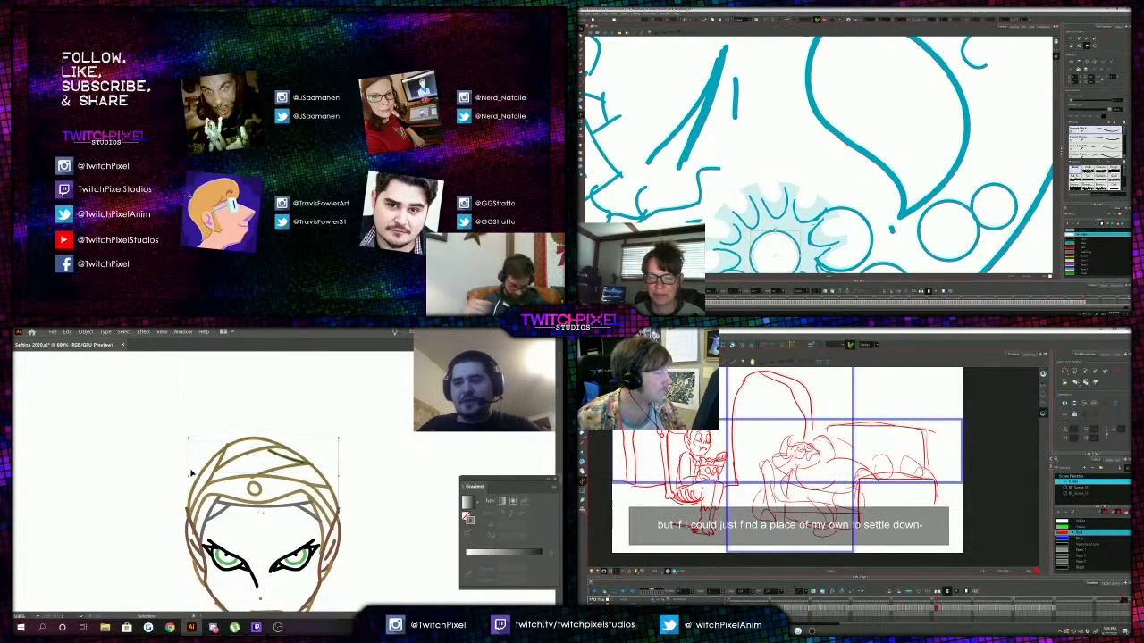
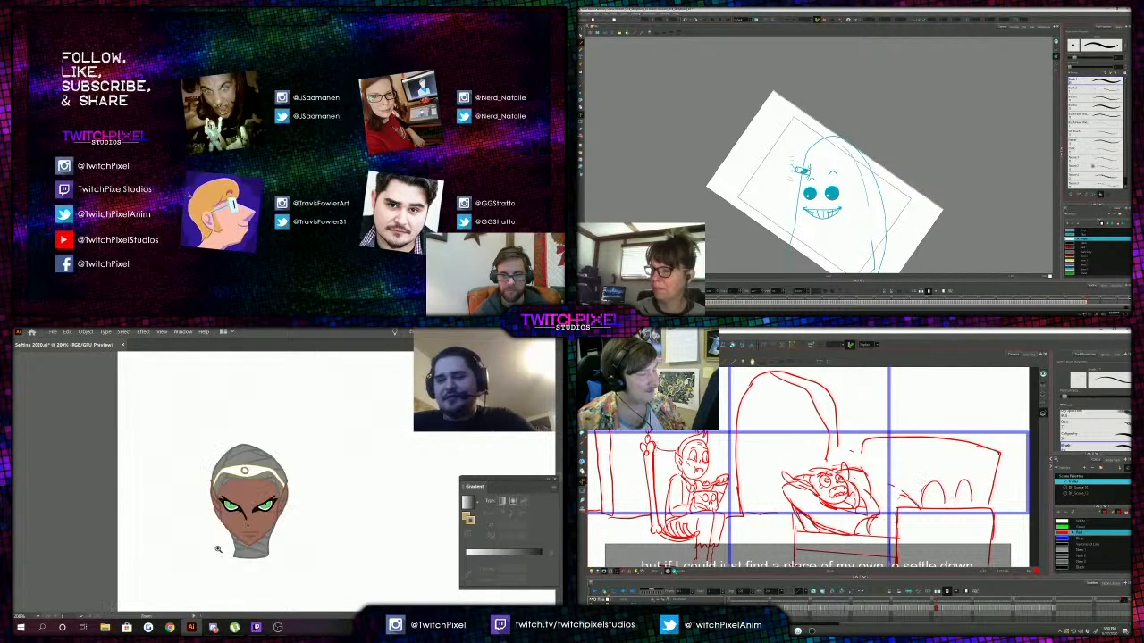
# Paint the right end of the wrapped head's white headband gold, and clear a rounded hump above the box in the storyboard sketch.
pyautogui.press('b')
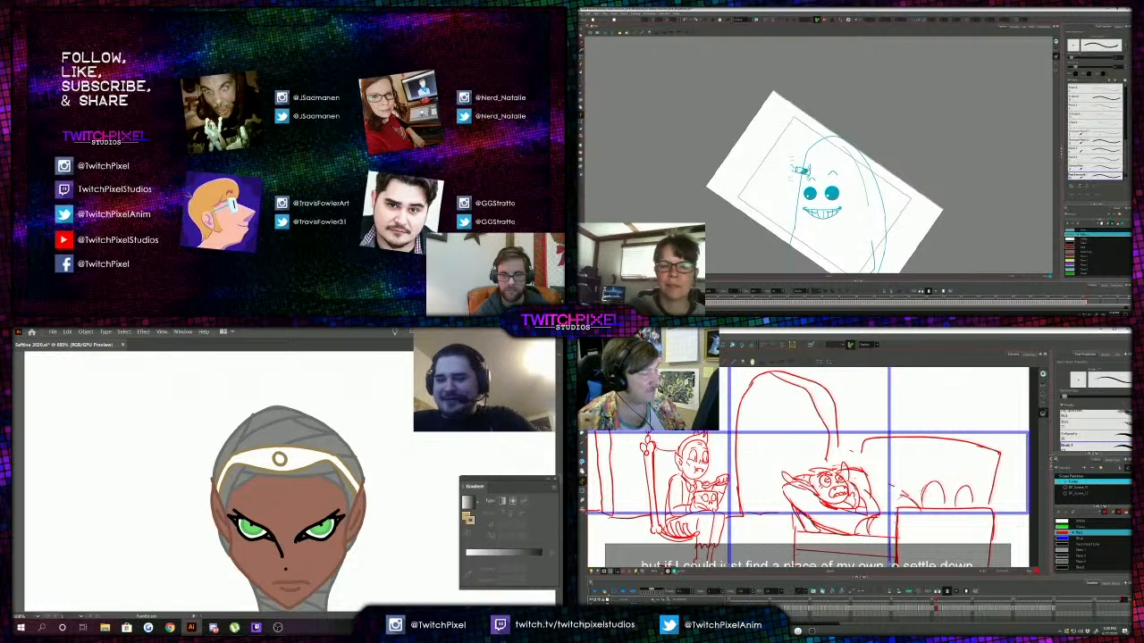
pyautogui.hotkey('ctrl', 'z')
pyautogui.click(1095, 158)
pyautogui.hotkey('alt', 's')
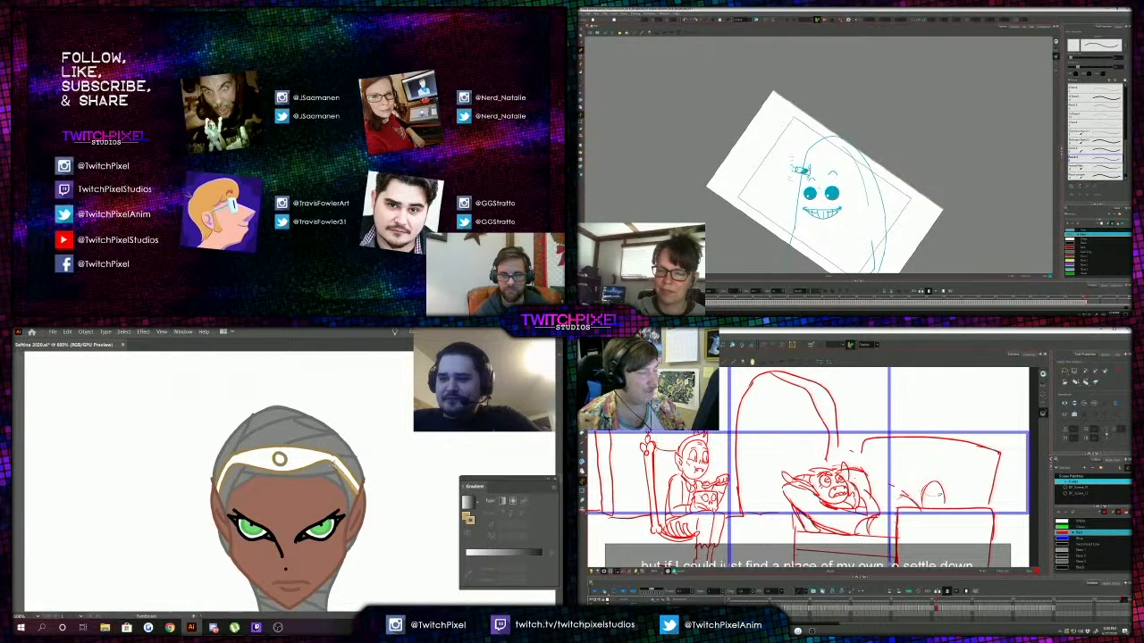
pyautogui.click(932, 492)
pyautogui.hotkey('alt', 'b')
pyautogui.moveTo(344, 467); pyautogui.dragTo(362, 491)
# In Harmony, sketch a small round shape above the storyboard box and add white highlights to the grinning face's eyes.
pyautogui.click(1084, 239)
pyautogui.hotkey('ctrl', 'z')
pyautogui.hotkey('ctrl', 'z')
pyautogui.moveTo(929, 493); pyautogui.dragTo(924, 487)
pyautogui.moveTo(807, 192); pyautogui.dragTo(810, 195)
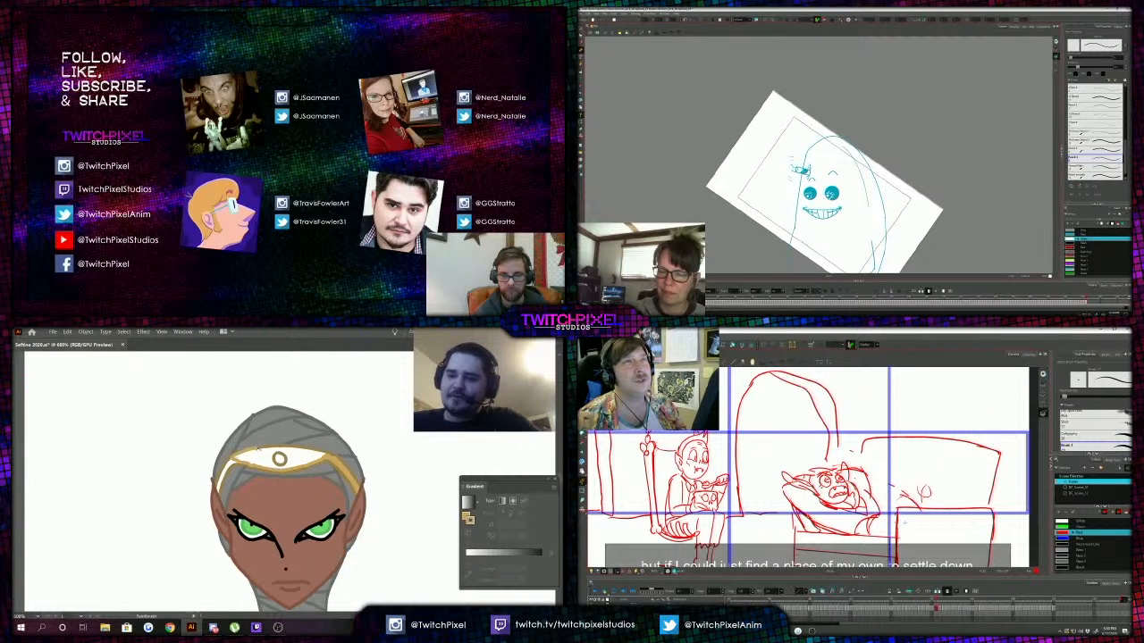
pyautogui.hotkey('shift', 'x')
# Paint the remaining white area at the left end of the wrapped head's headband gold, and undo the stray strokes.
pyautogui.hotkey('ctrl', 'z')
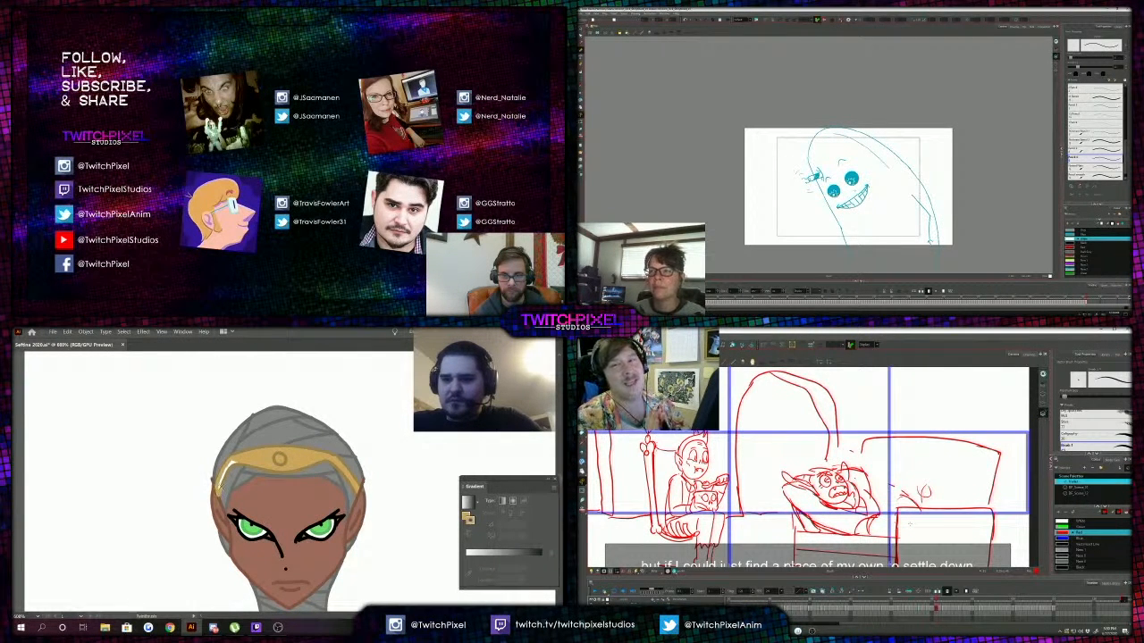
pyautogui.hotkey('ctrl', 'z')
pyautogui.moveTo(241, 461); pyautogui.dragTo(220, 490)
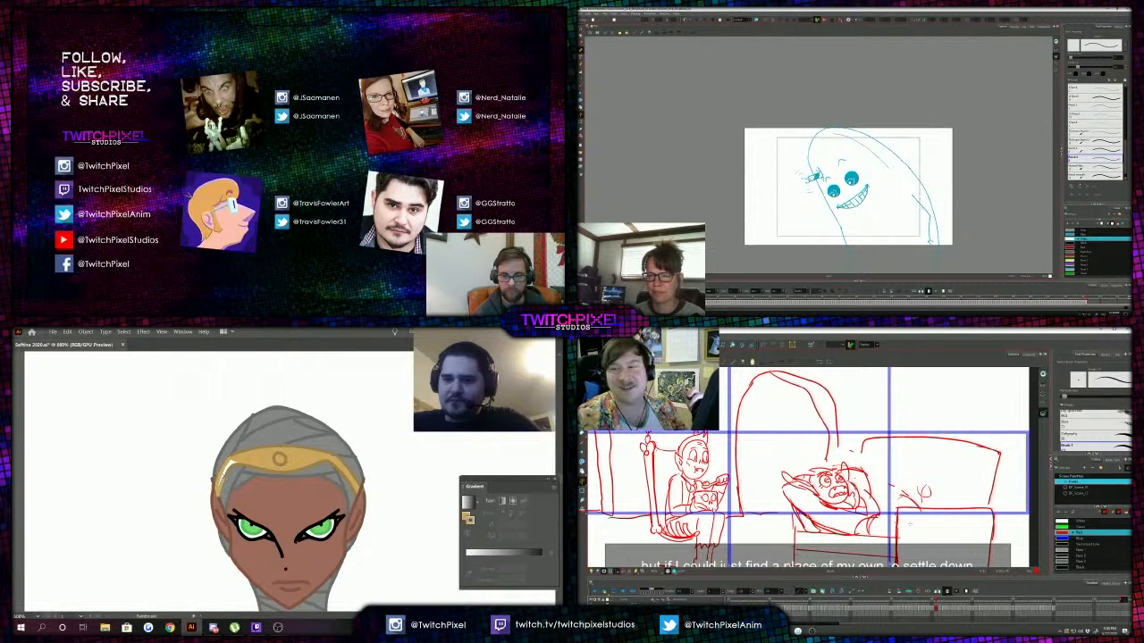
pyautogui.hotkey('ctrl', 'z')
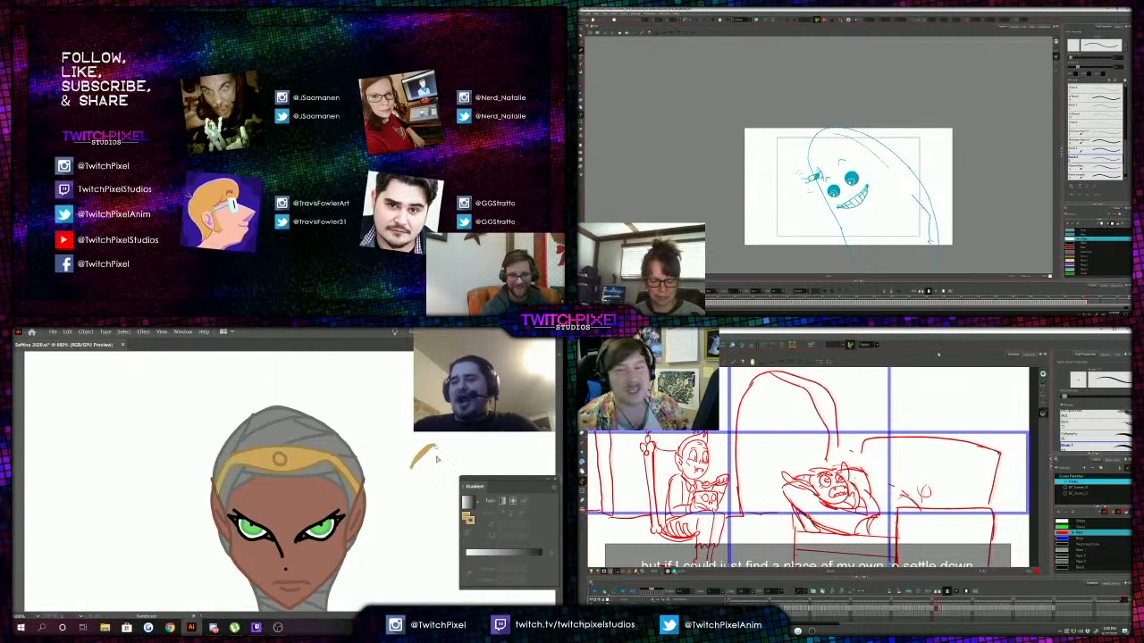
pyautogui.hotkey('ctrl', 'z')
# Select and copy the round red gem on the coloured curly-haired head's headband.
pyautogui.press('z')
pyautogui.keyDown('alt'); pyautogui.click(360, 461); pyautogui.keyUp('alt')
pyautogui.keyDown('alt'); pyautogui.click(371, 435); pyautogui.keyUp('alt')
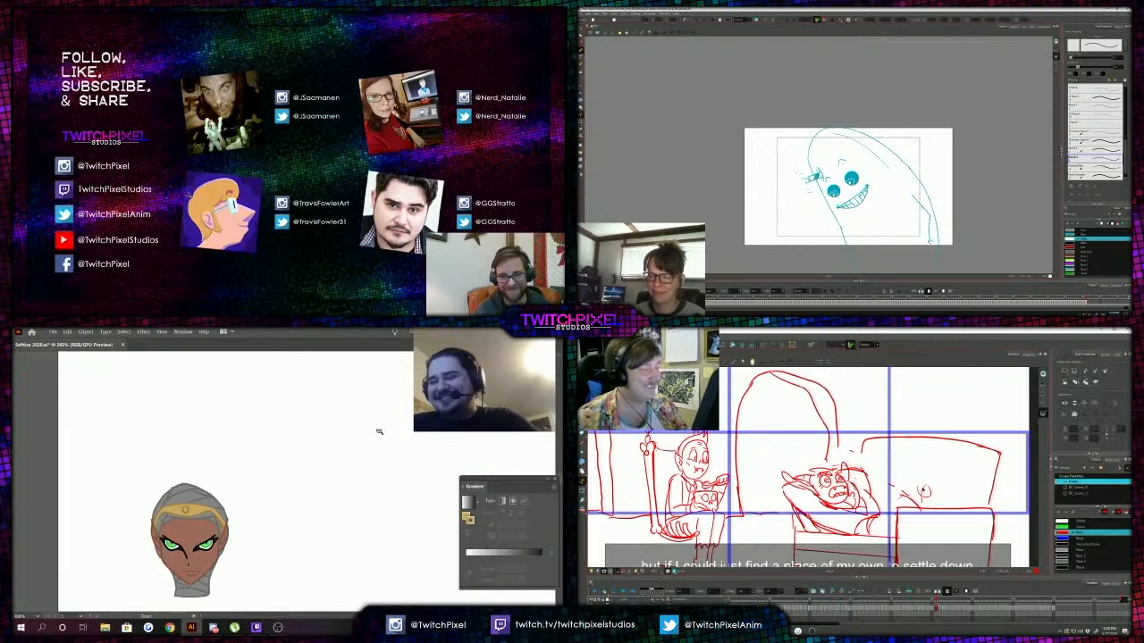
pyautogui.keyDown('alt'); pyautogui.click(378, 432); pyautogui.keyUp('alt')
pyautogui.click(312, 423)
pyautogui.click(290, 438)
pyautogui.click(284, 458)
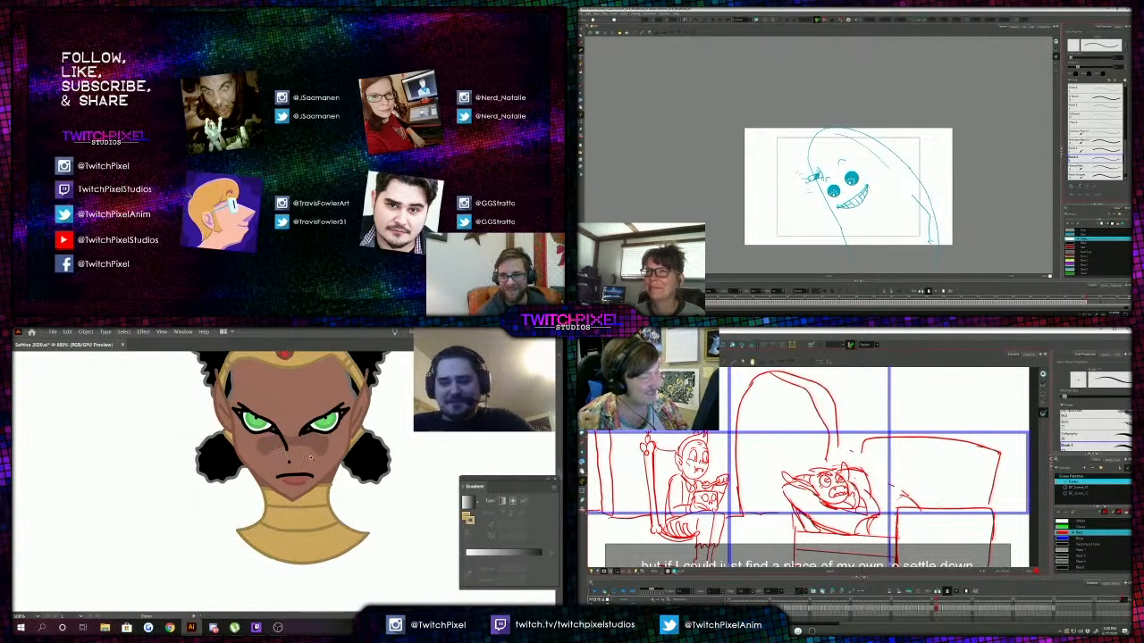
pyautogui.click(284, 415)
pyautogui.scroll(3, 296, 413)
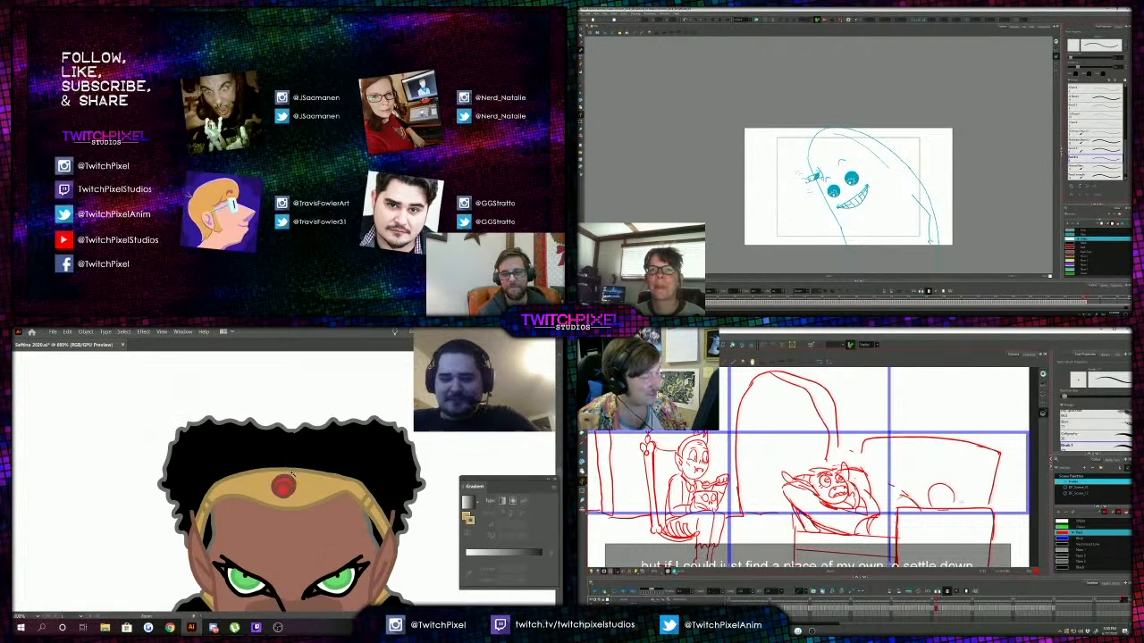
pyautogui.click(288, 488)
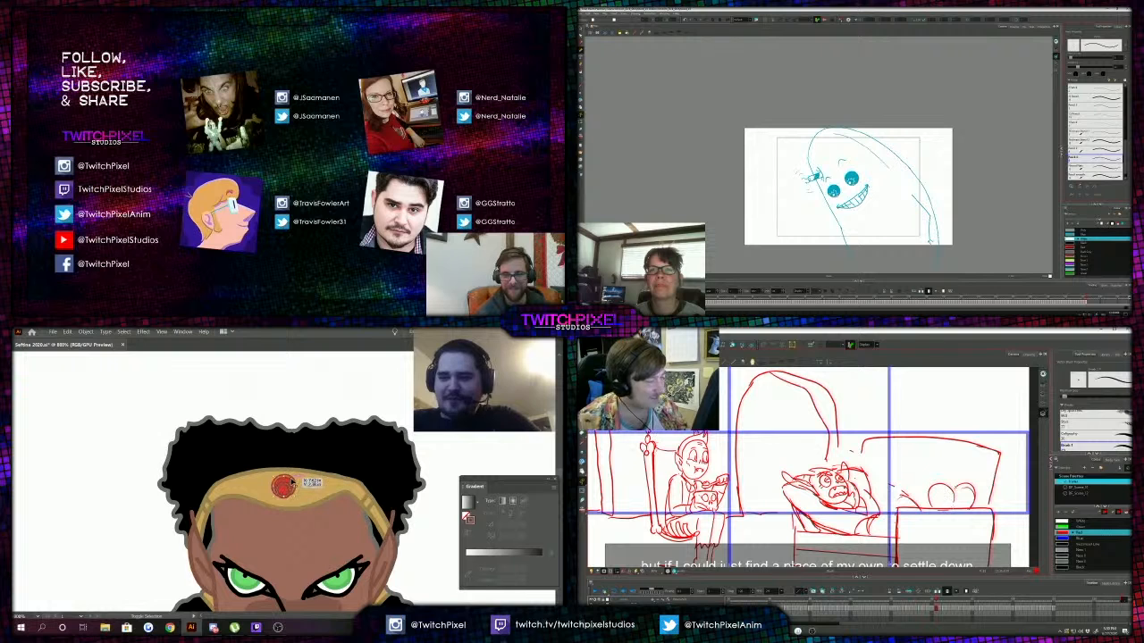
# Paste the copied round gem onto the wrapped head and centre it on the gold headband.
pyautogui.press('z')
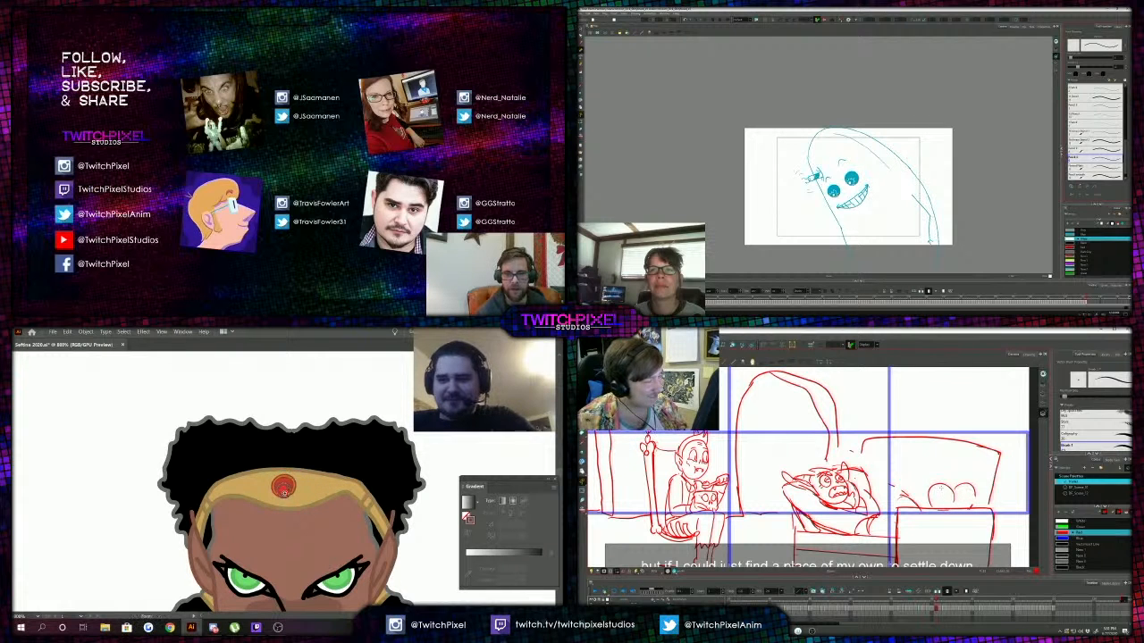
pyautogui.keyDown('alt'); pyautogui.click(277, 515); pyautogui.keyUp('alt')
pyautogui.keyDown('alt'); pyautogui.click(257, 528); pyautogui.keyUp('alt')
pyautogui.keyDown('alt'); pyautogui.click(246, 532); pyautogui.keyUp('alt')
pyautogui.keyDown('alt'); pyautogui.click(246, 532); pyautogui.keyUp('alt')
pyautogui.click(219, 555)
pyautogui.click(250, 513)
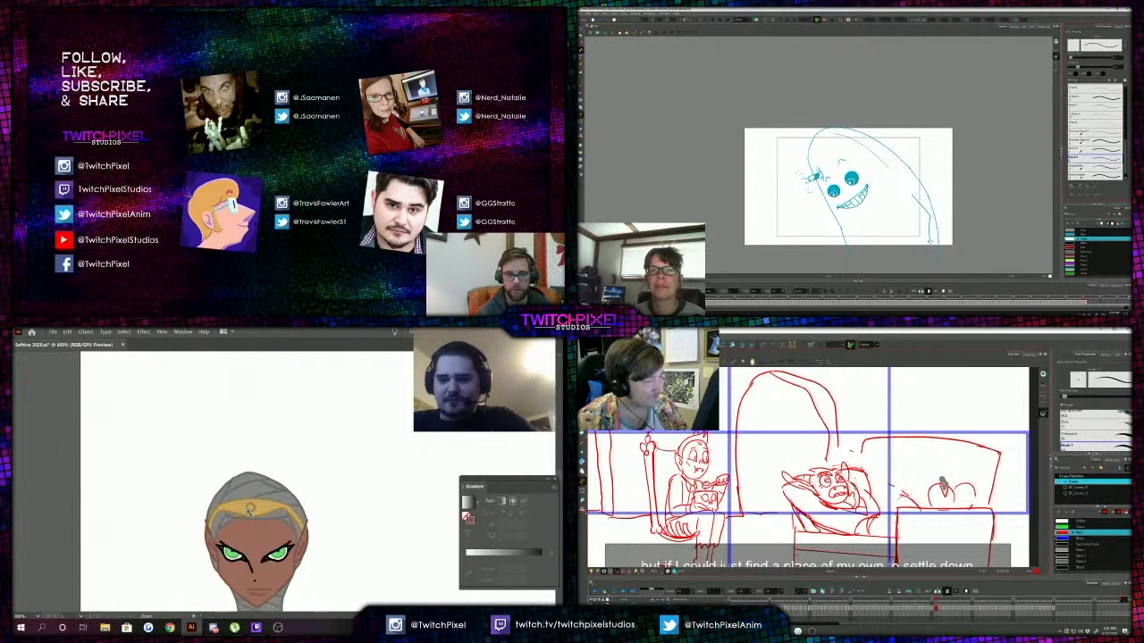
pyautogui.click(267, 498)
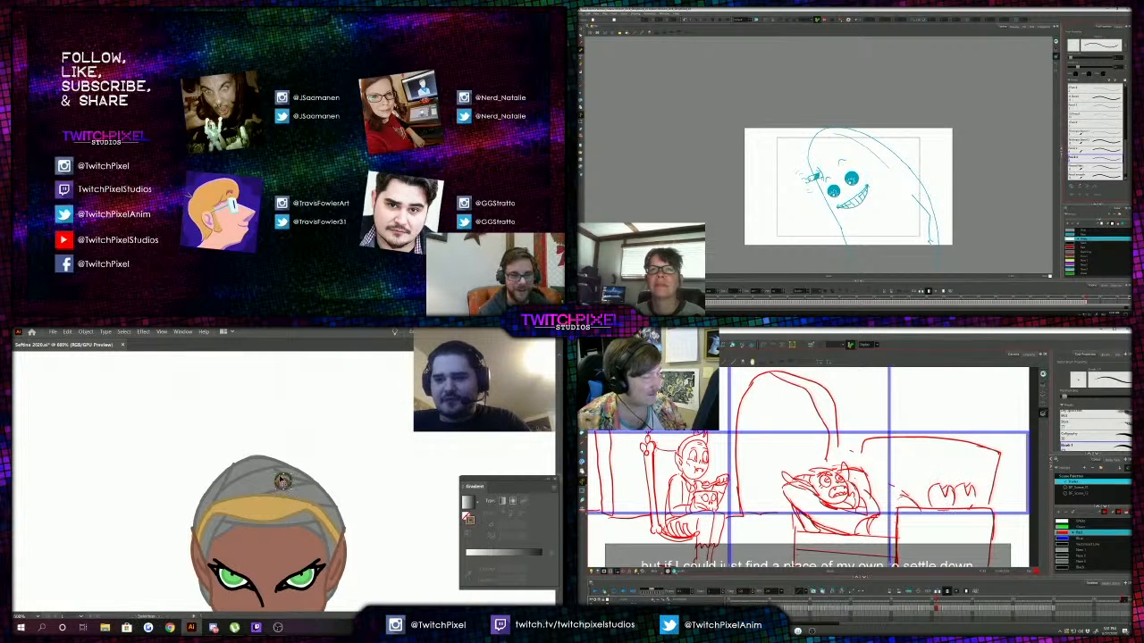
pyautogui.moveTo(283, 484); pyautogui.dragTo(262, 508)
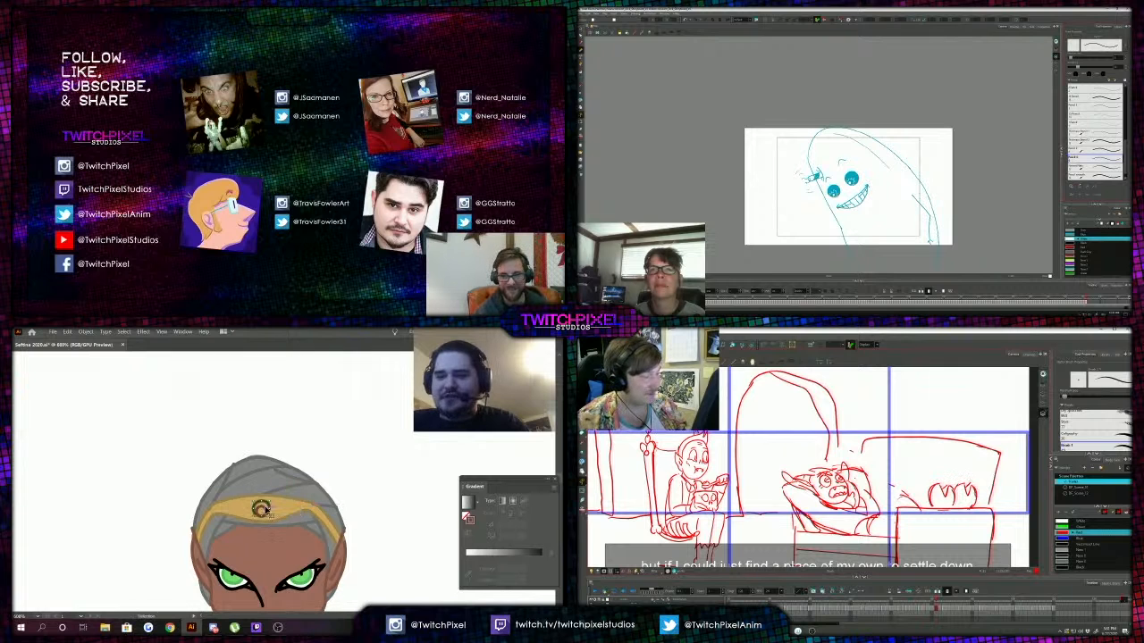
# Pick up the red gem colour from the coloured curly-haired head's headband.
pyautogui.keyDown('alt'); pyautogui.click(332, 438); pyautogui.keyUp('alt')
pyautogui.keyDown('alt'); pyautogui.click(333, 436); pyautogui.keyUp('alt')
pyautogui.keyDown('alt'); pyautogui.click(339, 431); pyautogui.keyUp('alt')
pyautogui.click(335, 401)
pyautogui.click(302, 443)
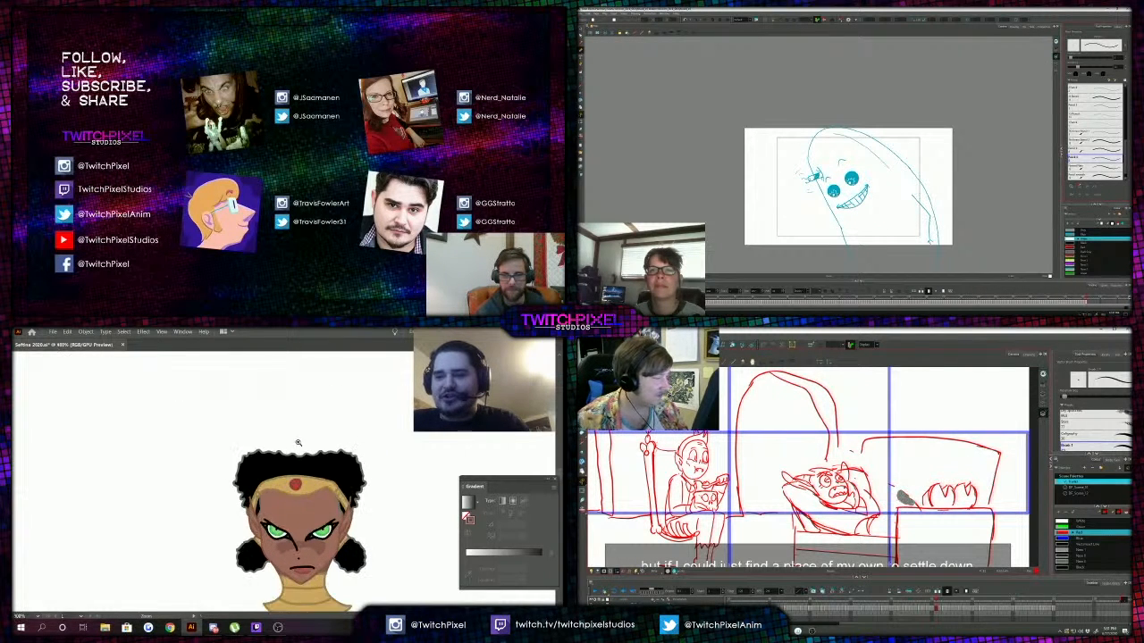
pyautogui.click(298, 442)
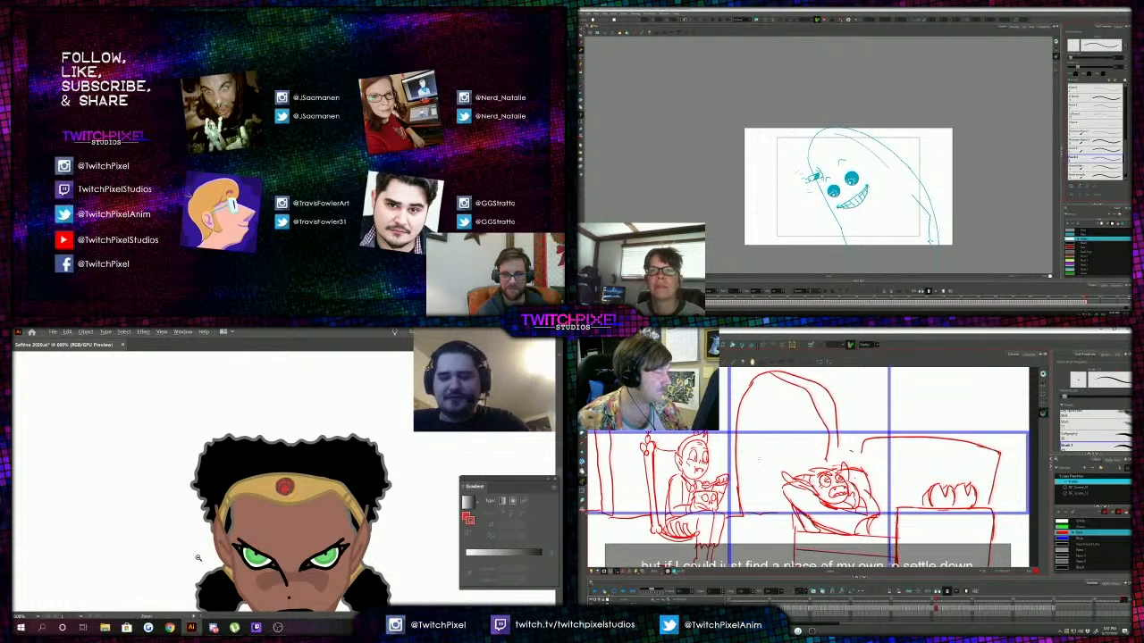
# Paint the gem on the wrapped head's headband solid red.
pyautogui.keyDown('alt'); pyautogui.click(198, 556); pyautogui.keyUp('alt')
pyautogui.keyDown('alt'); pyautogui.click(201, 555); pyautogui.keyUp('alt')
pyautogui.keyDown('alt'); pyautogui.click(242, 550); pyautogui.keyUp('alt')
pyautogui.click(242, 556)
pyautogui.click(267, 514)
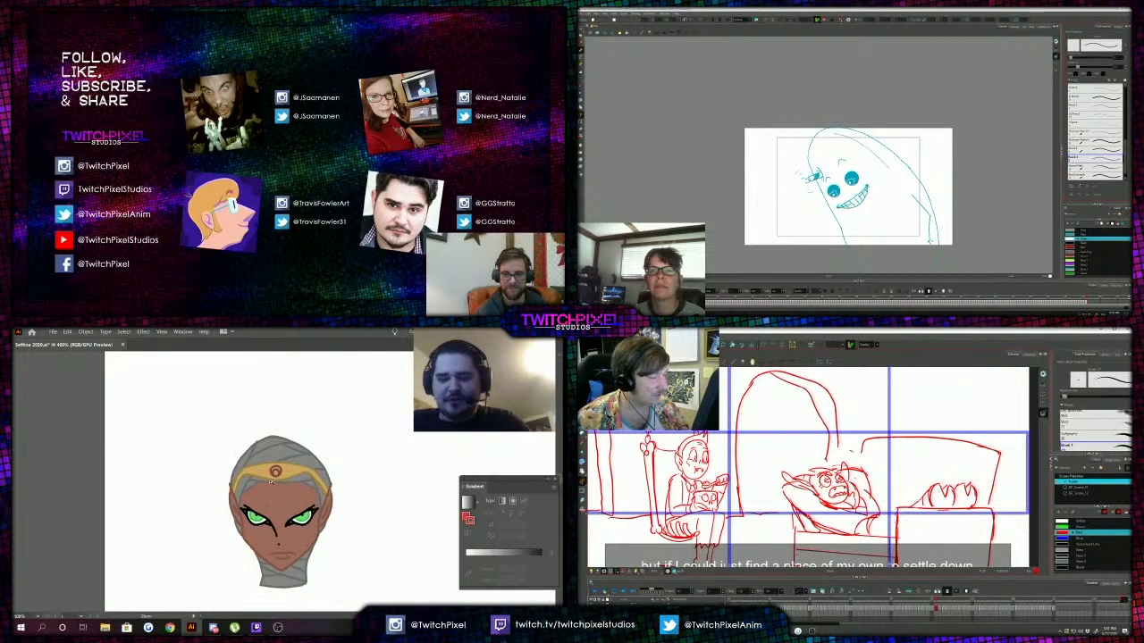
pyautogui.click(254, 461)
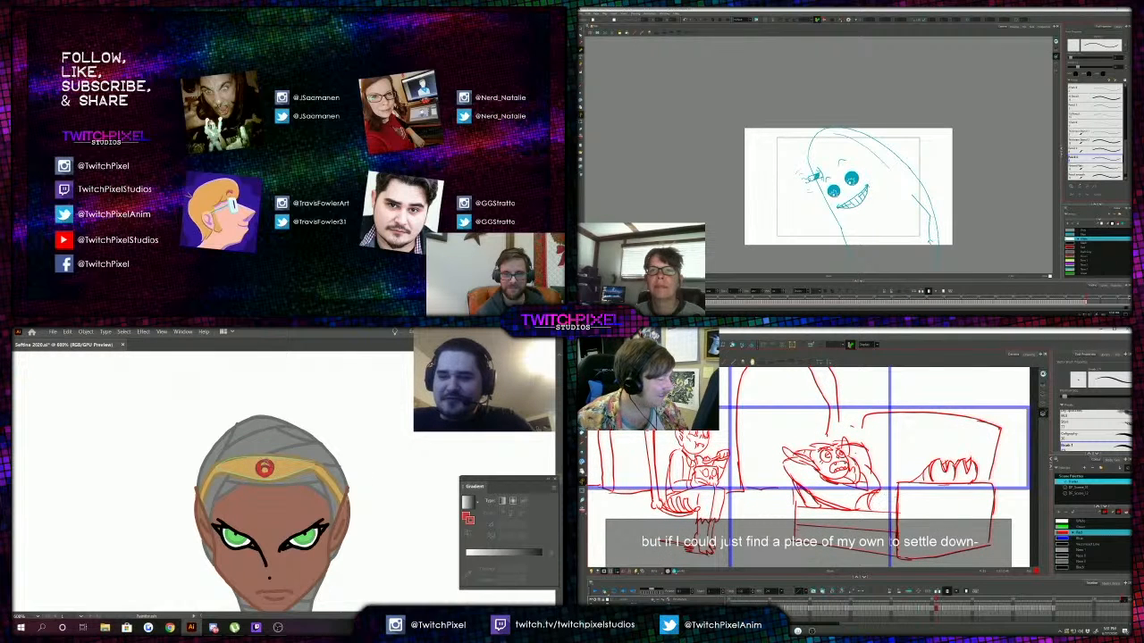
pyautogui.moveTo(262, 464); pyautogui.dragTo(267, 470)
pyautogui.press('z')
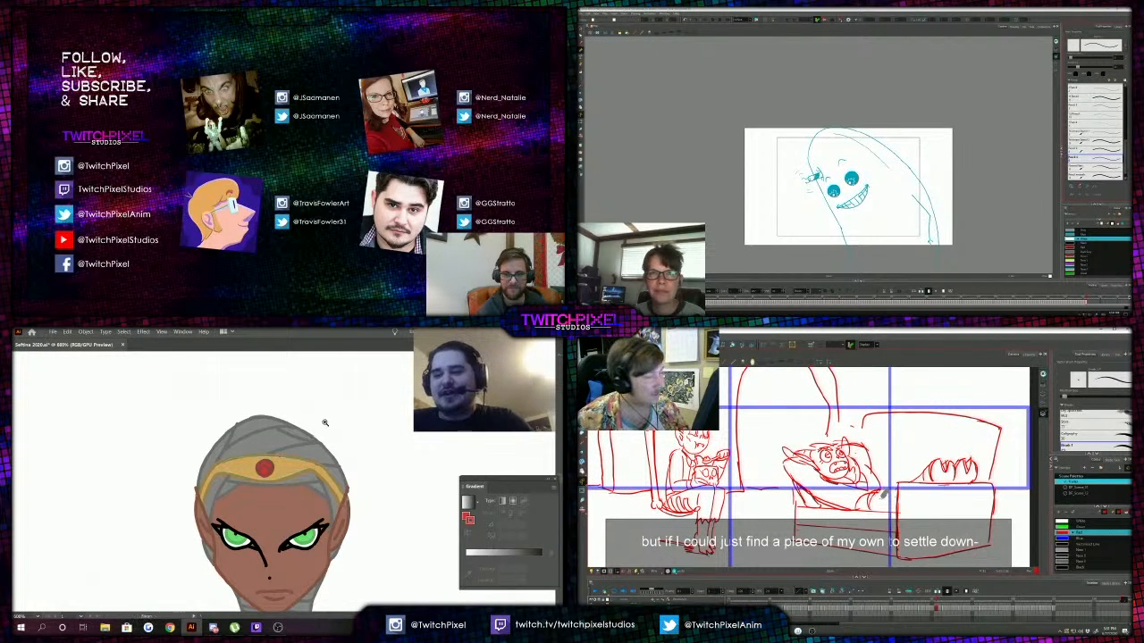
# Adjust the outline points of the wrapped head's gold headband where its ends meet the ears.
pyautogui.keyDown('alt'); pyautogui.click(326, 421); pyautogui.keyUp('alt')
pyautogui.click(279, 484)
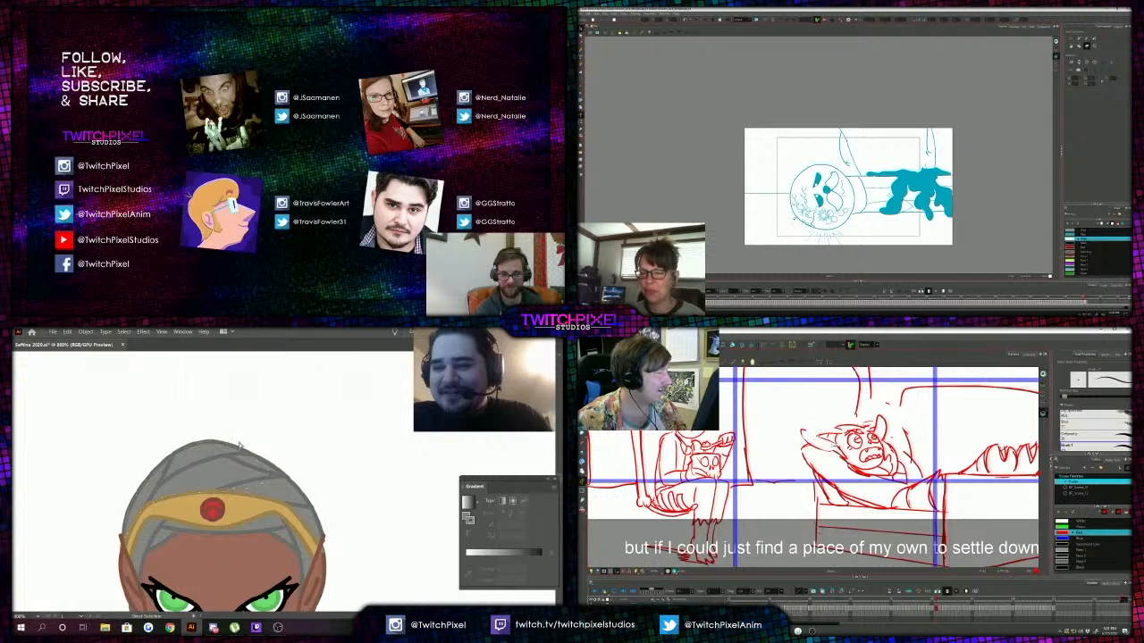
pyautogui.scroll(-1, 272, 480)
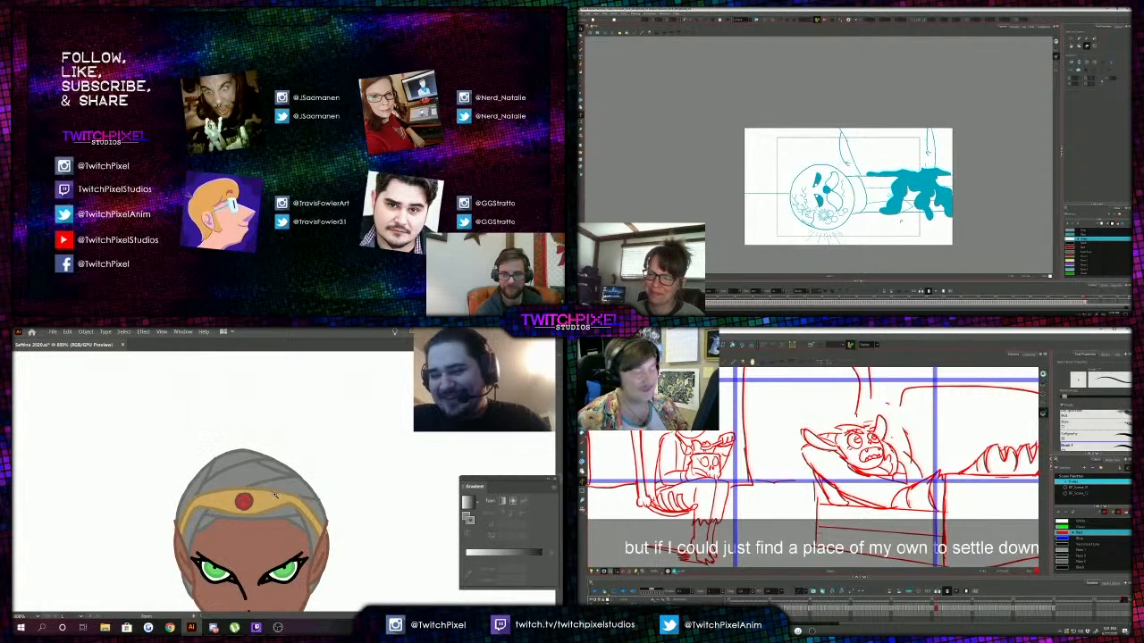
pyautogui.scroll(2, 274, 494)
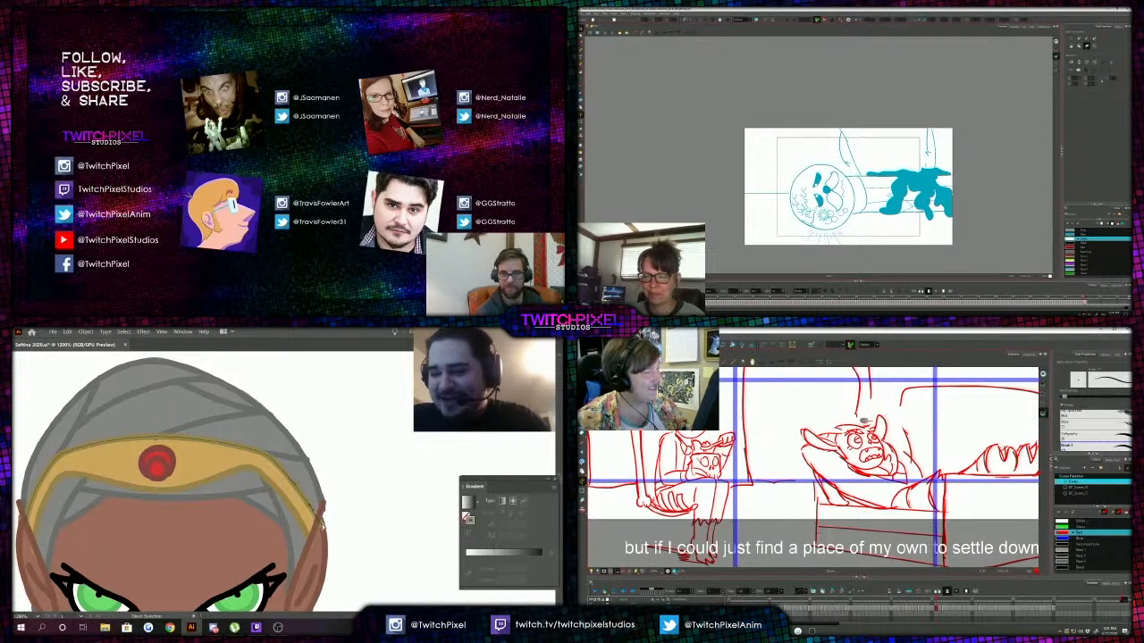
pyautogui.rightClick(321, 525)
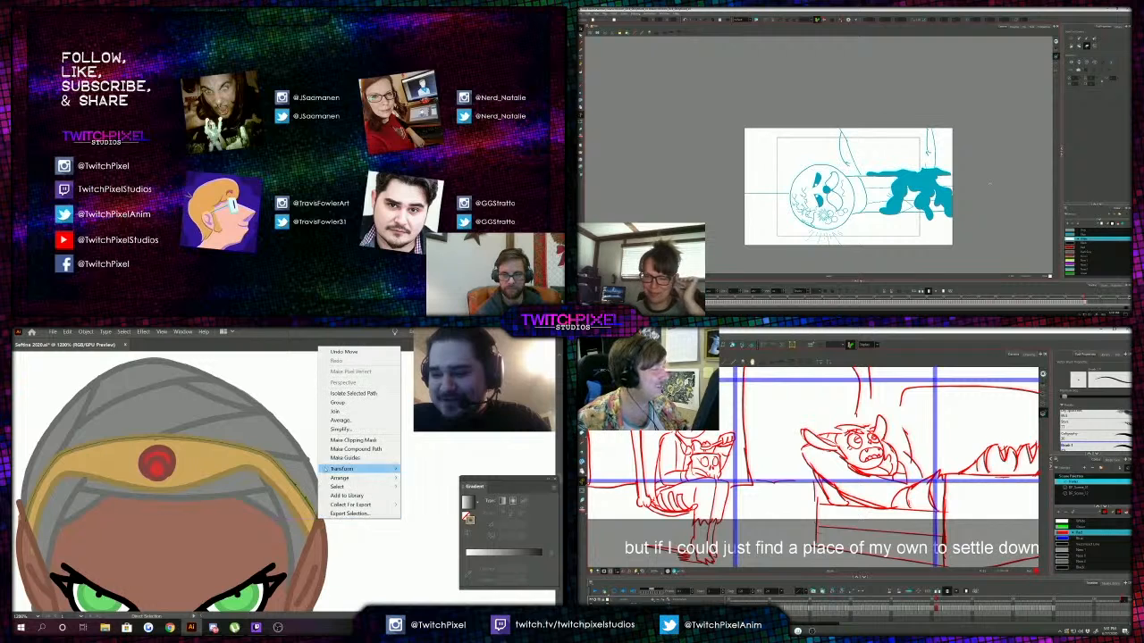
pyautogui.click(305, 464)
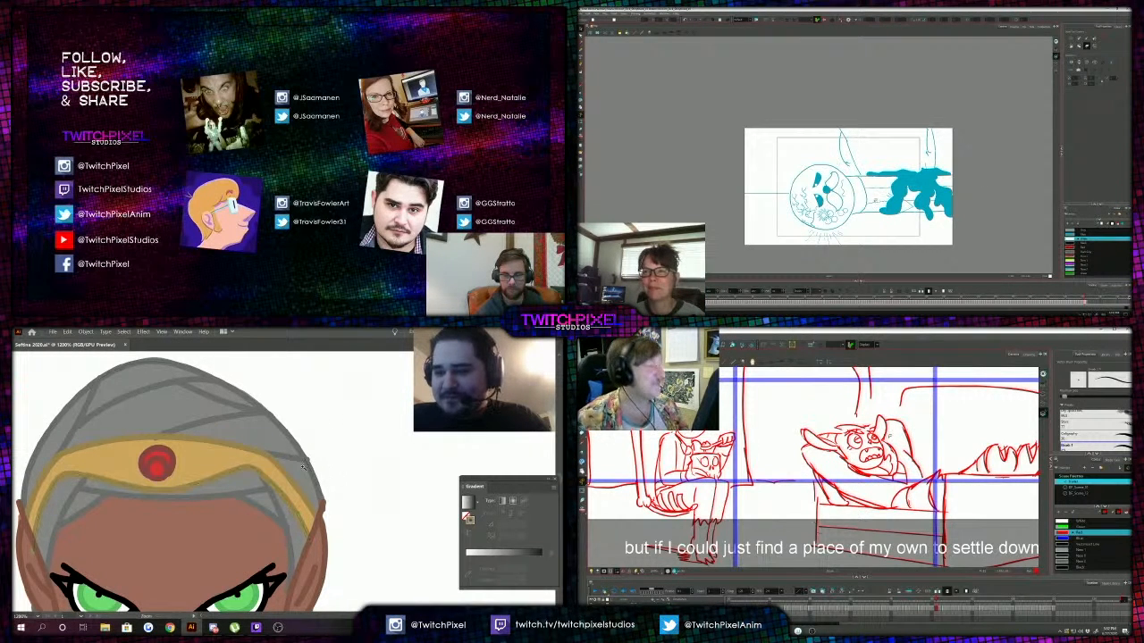
pyautogui.hotkey('ctrl', '-')
pyautogui.hotkey('ctrl', '+')
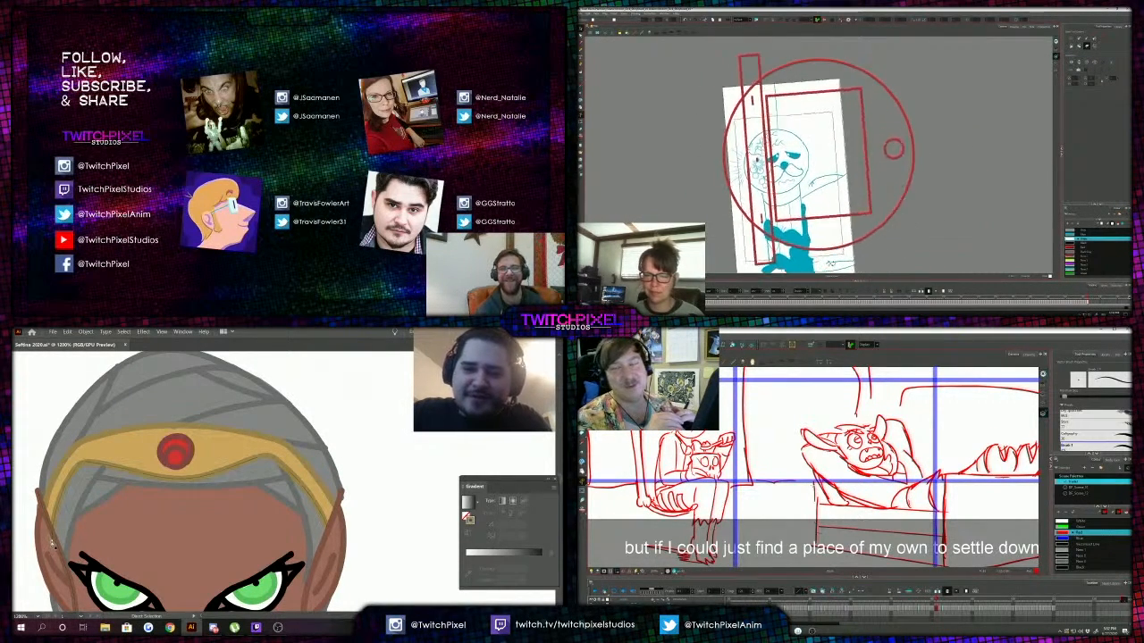
pyautogui.moveTo(54, 543); pyautogui.dragTo(52, 539)
# Examine the wrapped head's face, headband and red gem at several magnifications.
pyautogui.press('z')
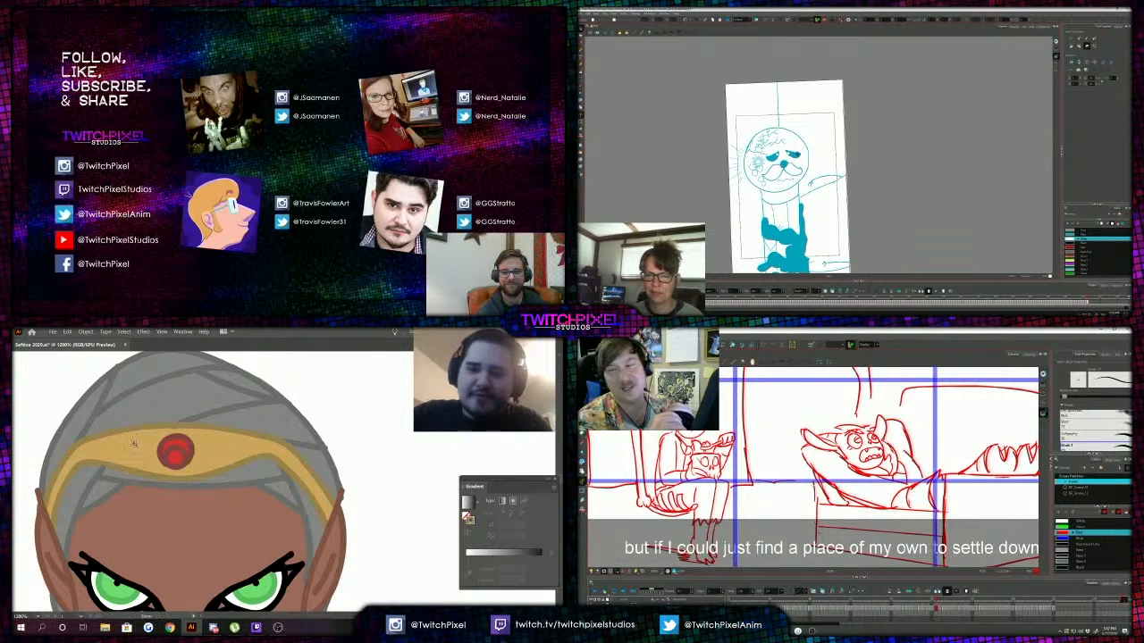
pyautogui.keyDown('alt'); pyautogui.click(198, 457); pyautogui.keyUp('alt')
pyautogui.keyDown('alt'); pyautogui.click(306, 495); pyautogui.keyUp('alt')
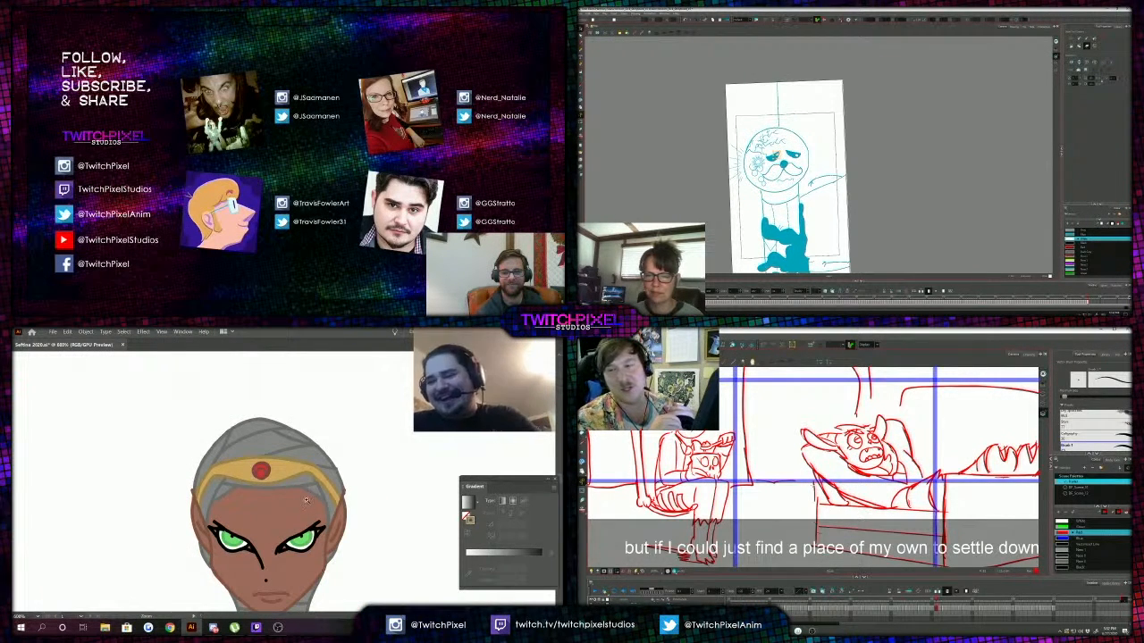
pyautogui.click(307, 520)
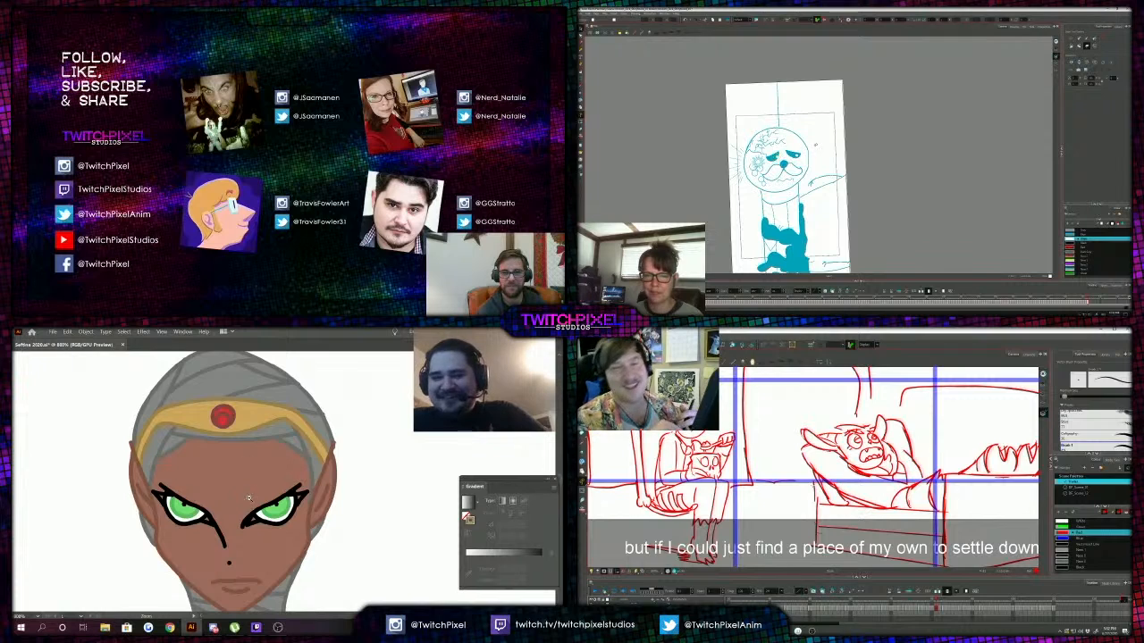
pyautogui.keyDown('alt'); pyautogui.click(249, 498); pyautogui.keyUp('alt')
pyautogui.click(273, 454)
pyautogui.keyDown('alt'); pyautogui.click(276, 460); pyautogui.keyUp('alt')
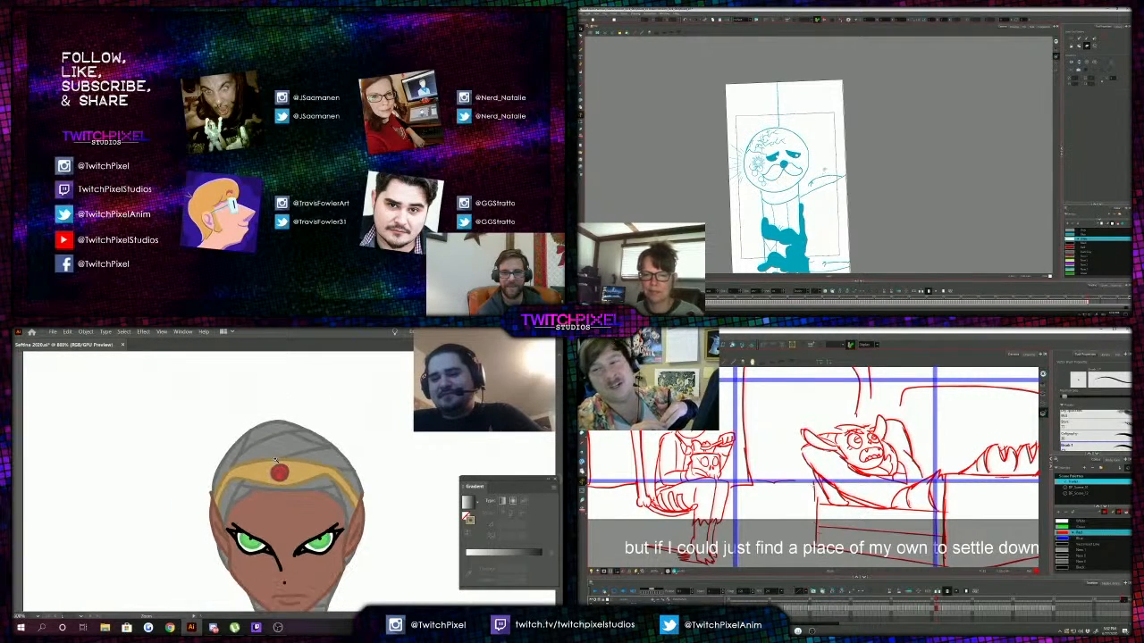
pyautogui.click(300, 499)
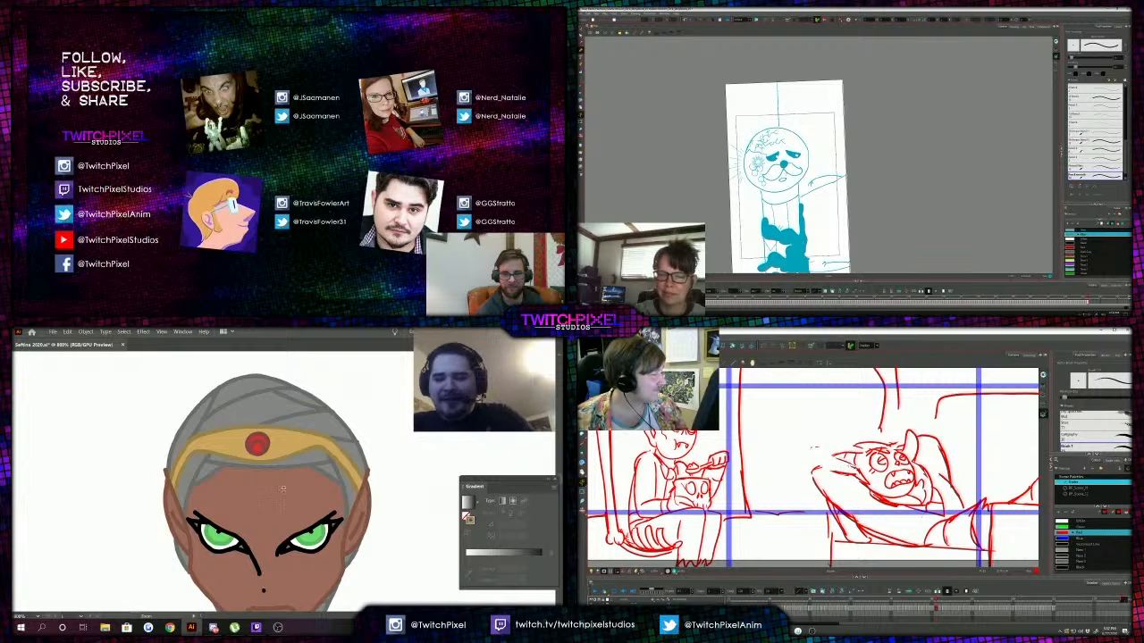
pyautogui.scroll(-1, 283, 489)
pyautogui.keyDown('alt'); pyautogui.click(316, 484); pyautogui.keyUp('alt')
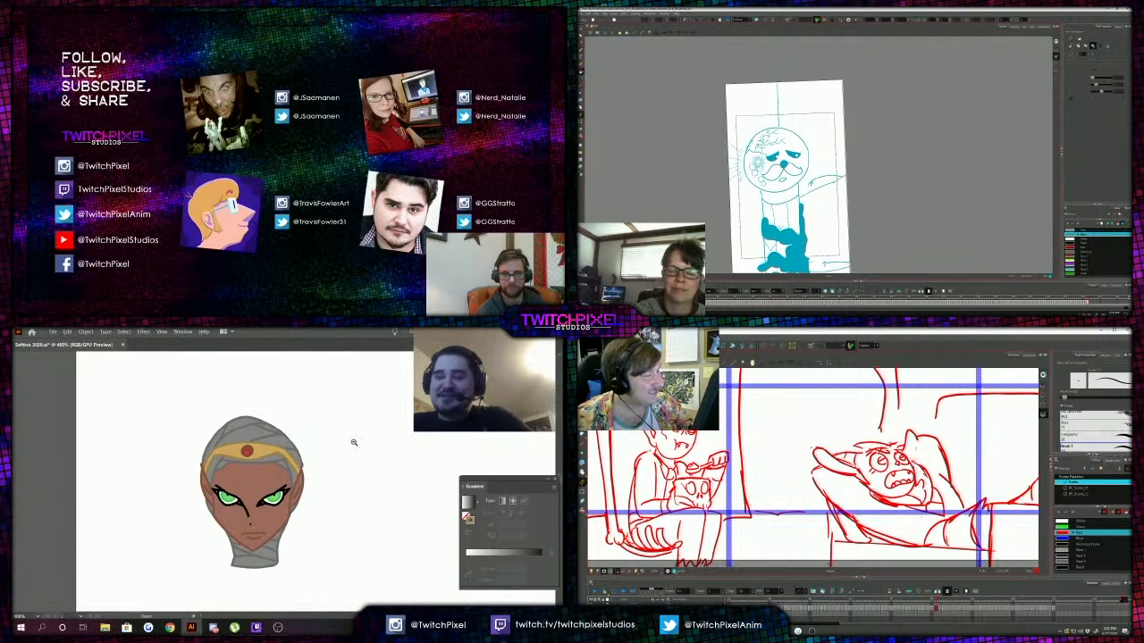
# Pick up the brown under-eye shading colour from the curly-haired head and return to the wrapped head.
pyautogui.click(371, 426)
pyautogui.keyDown('alt'); pyautogui.click(369, 426); pyautogui.keyUp('alt')
pyautogui.keyDown('alt'); pyautogui.click(361, 428); pyautogui.keyUp('alt')
pyautogui.click(358, 433)
pyautogui.click(294, 410)
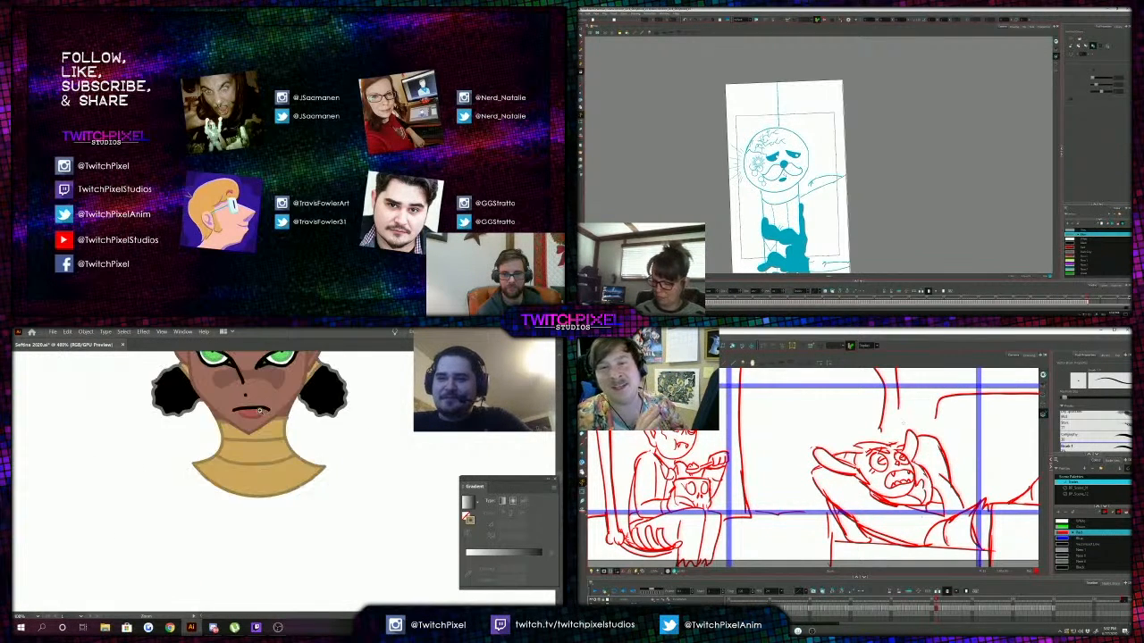
pyautogui.click(264, 411)
pyautogui.click(300, 444)
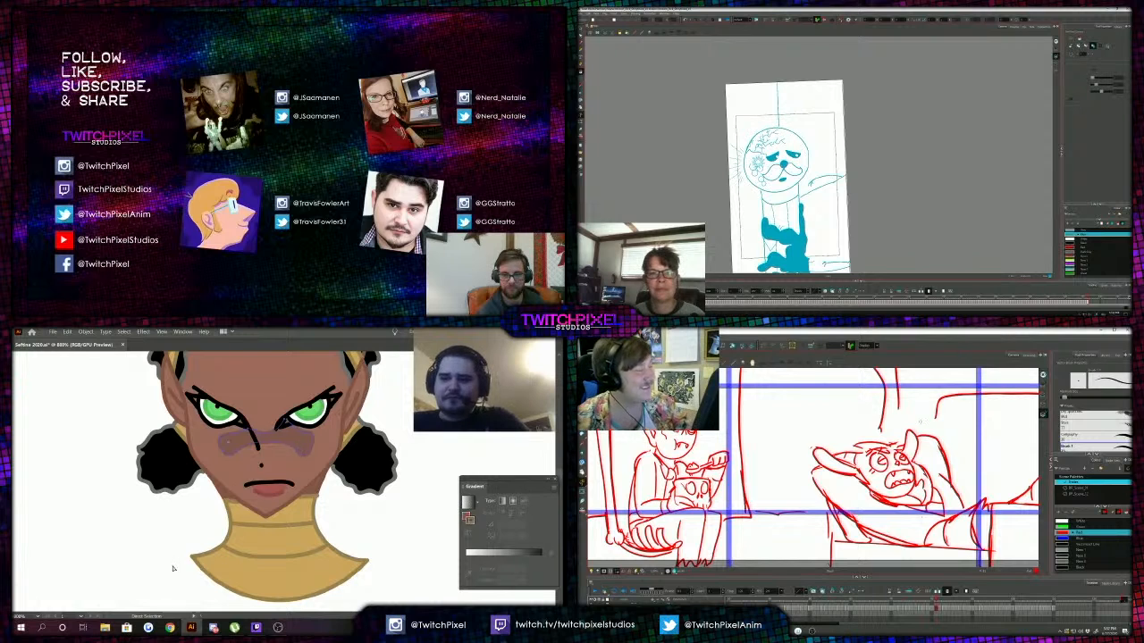
pyautogui.press('z')
pyautogui.keyDown('alt'); pyautogui.click(194, 583); pyautogui.keyUp('alt')
pyautogui.keyDown('alt'); pyautogui.click(200, 583); pyautogui.keyUp('alt')
pyautogui.keyDown('alt'); pyautogui.click(202, 583); pyautogui.keyUp('alt')
pyautogui.click(206, 575)
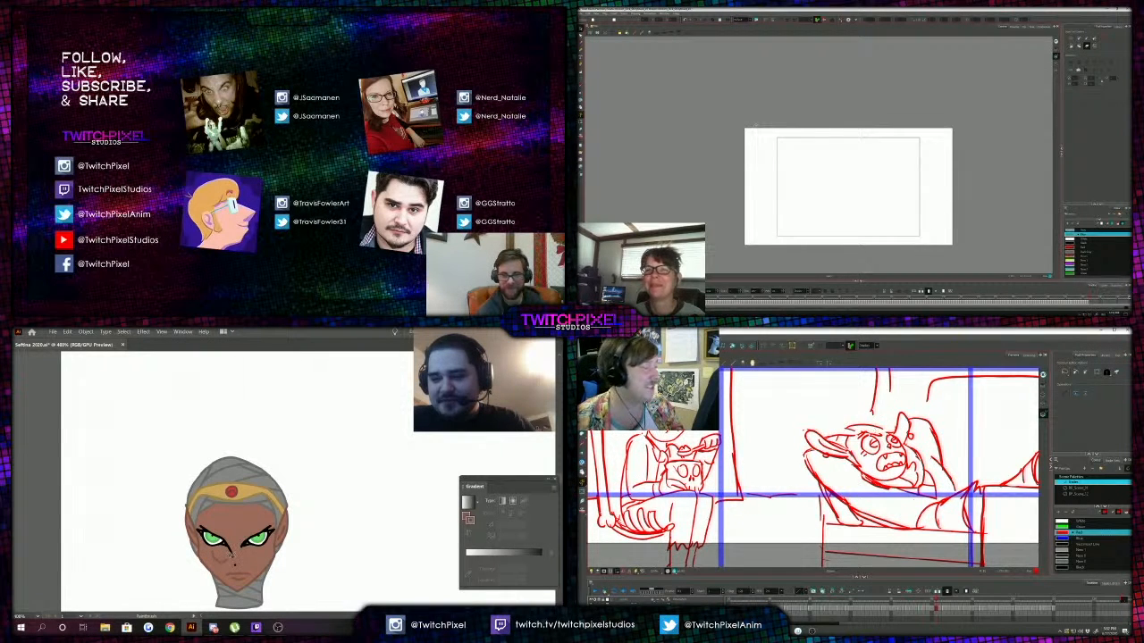
# In Harmony, step back and forth through the storyboard drawings to review the sequence.
pyautogui.hotkey('alt', 'b')
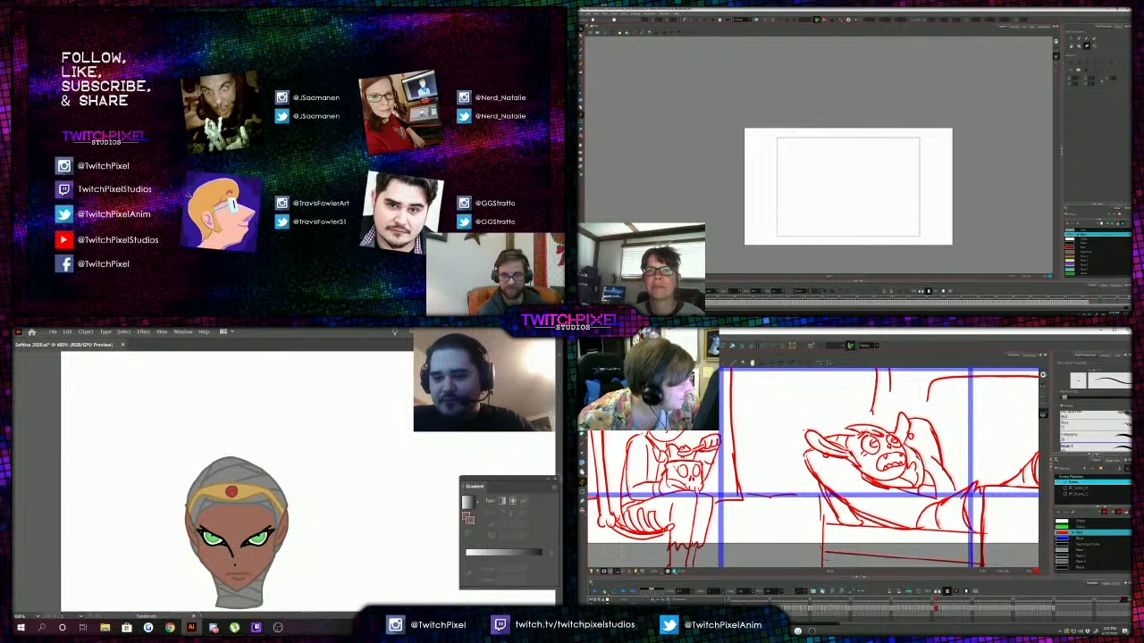
pyautogui.press(',')
pyautogui.press(',')
pyautogui.press('.')
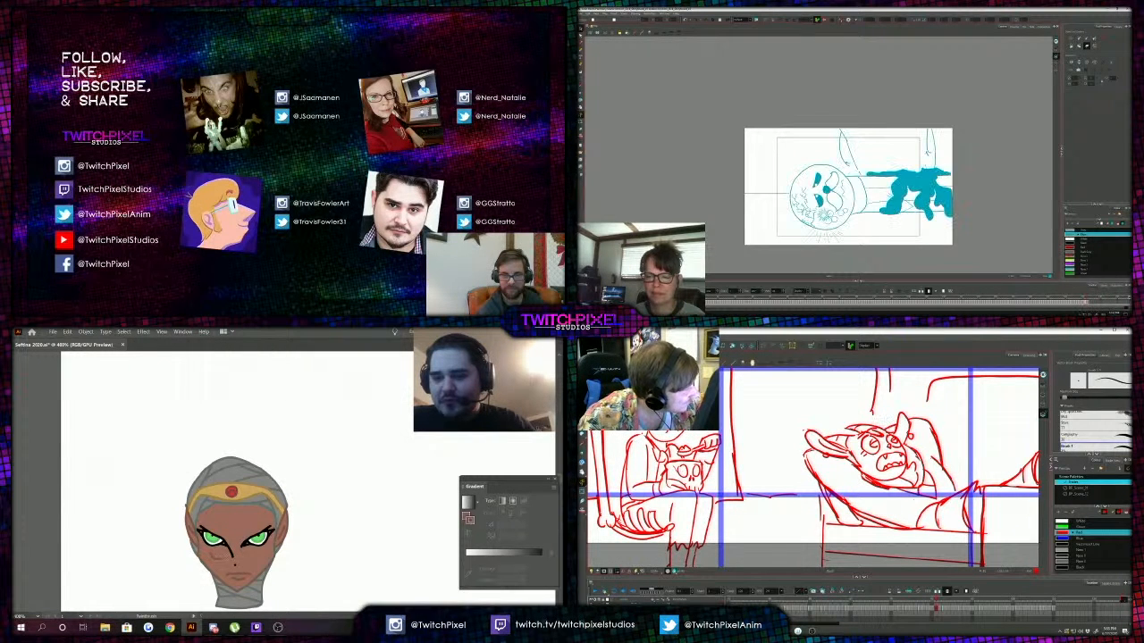
pyautogui.press('.')
pyautogui.press('.')
pyautogui.press(',')
pyautogui.press(',')
pyautogui.press(',')
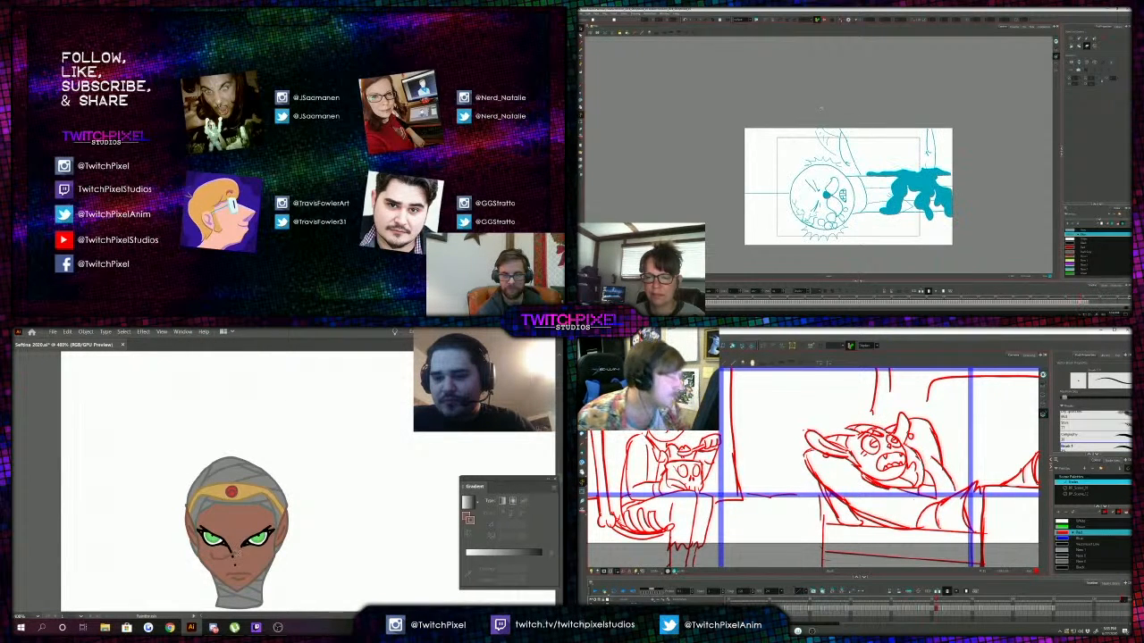
pyautogui.moveTo(880, 465); pyautogui.dragTo(807, 427)
pyautogui.scroll(-2, 807, 465)
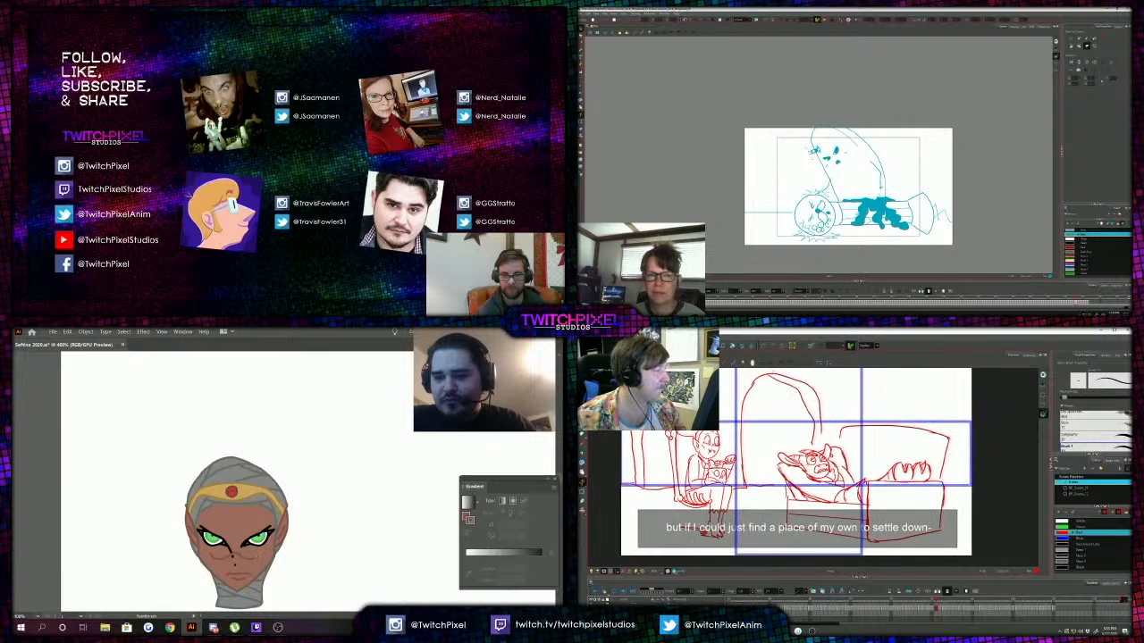
pyautogui.click(581, 28)
pyautogui.moveTo(805, 483); pyautogui.dragTo(785, 499)
pyautogui.hotkey('ctrl', 'a')
pyautogui.press('.')
pyautogui.press('.')
pyautogui.press('.')
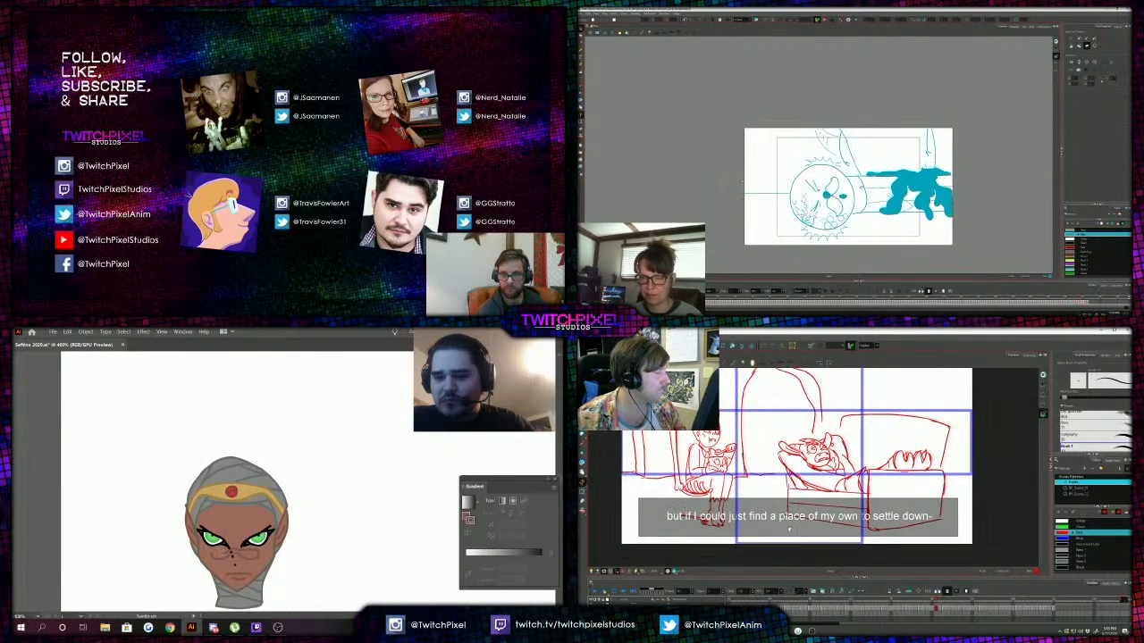
pyautogui.keyDown('alt'); pyautogui.click(262, 487); pyautogui.keyUp('alt')
pyautogui.keyDown('alt'); pyautogui.click(265, 483); pyautogui.keyUp('alt')
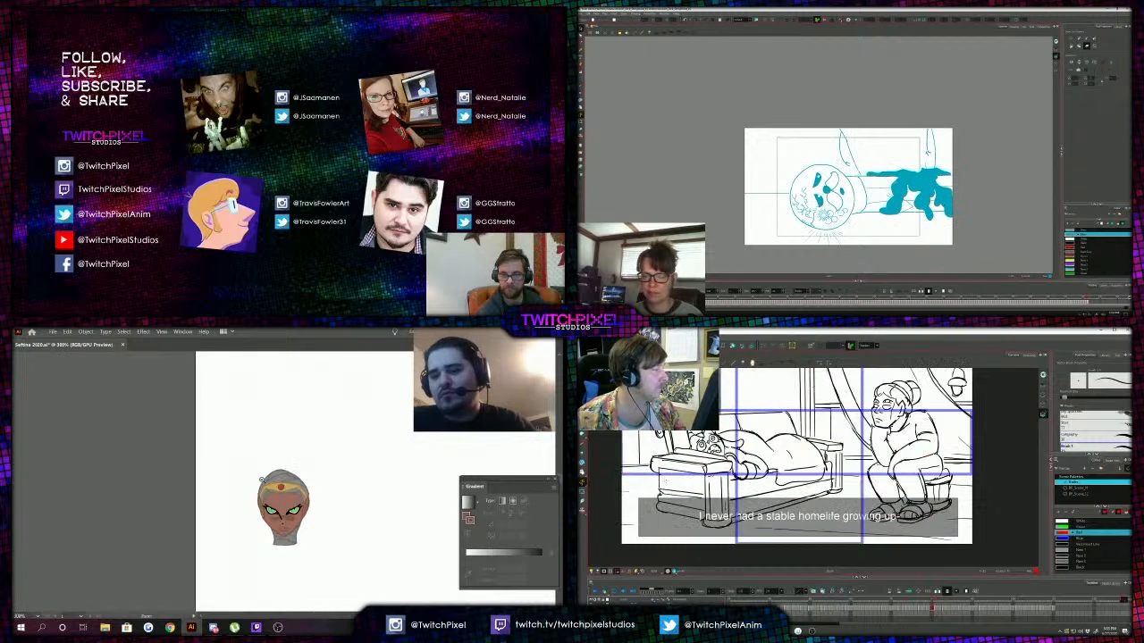
pyautogui.keyDown('alt'); pyautogui.click(268, 478); pyautogui.keyUp('alt')
pyautogui.click(304, 485)
pyautogui.click(305, 485)
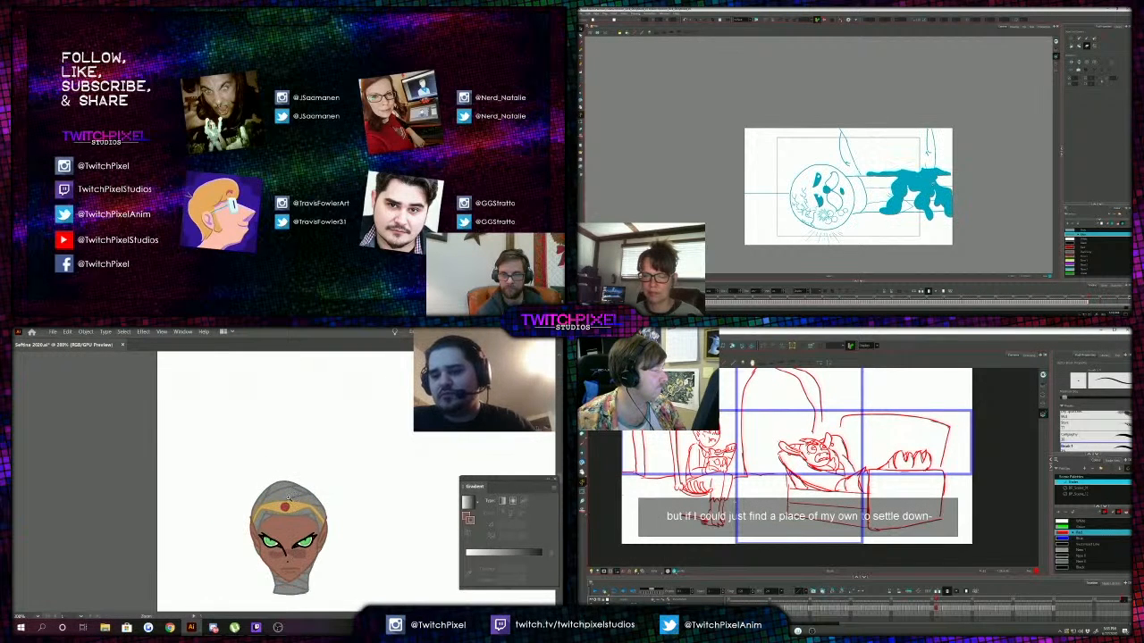
pyautogui.click(305, 485)
# In Harmony, slightly lower the top edge of the large panel behind the toes in the storyboard sketch.
pyautogui.moveTo(838, 420); pyautogui.dragTo(843, 430)
pyautogui.hotkey('alt', 'v')
pyautogui.click(842, 434)
pyautogui.click(826, 461)
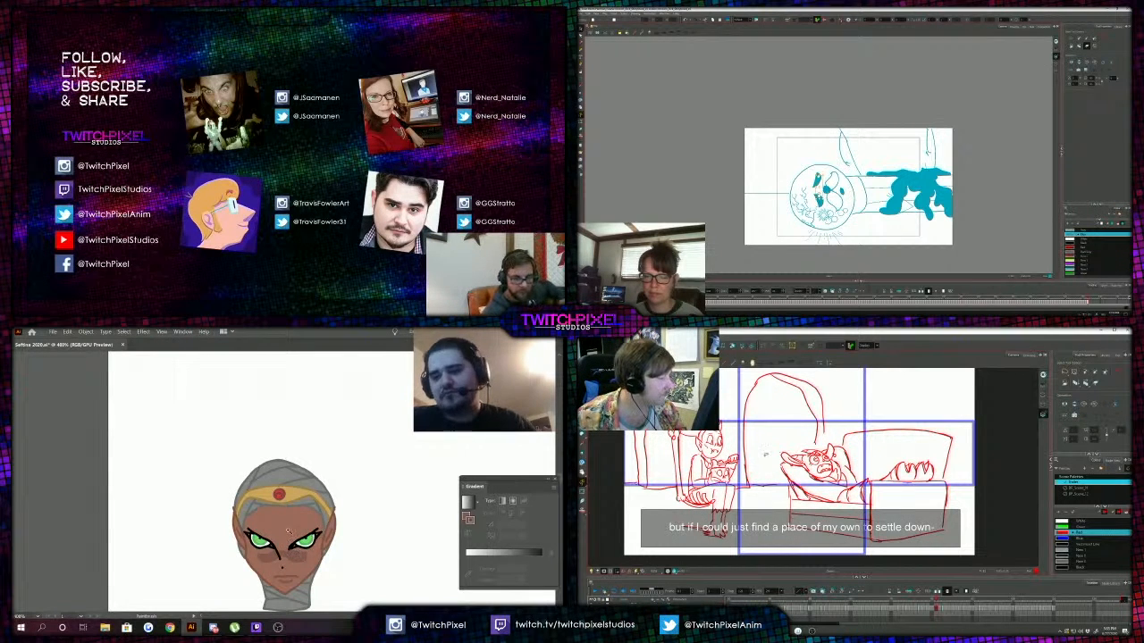
pyautogui.keyDown('alt'); pyautogui.click(286, 459); pyautogui.keyUp('alt')
pyautogui.hotkey('alt', 'b')
pyautogui.keyDown('alt'); pyautogui.click(284, 460); pyautogui.keyUp('alt')
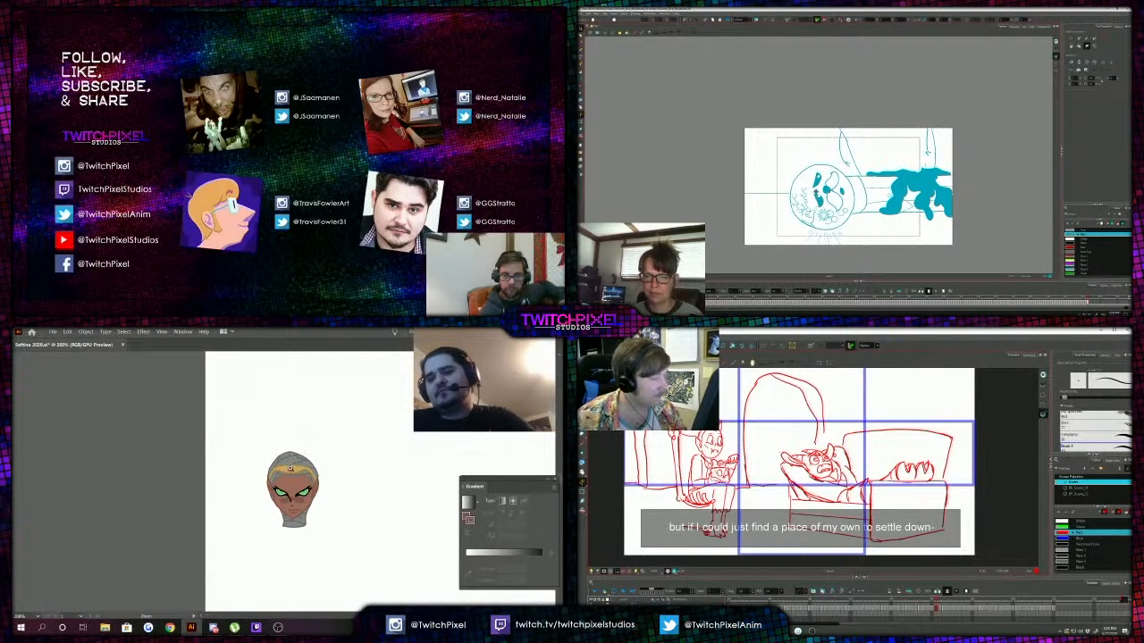
pyautogui.click(292, 467)
pyautogui.click(295, 470)
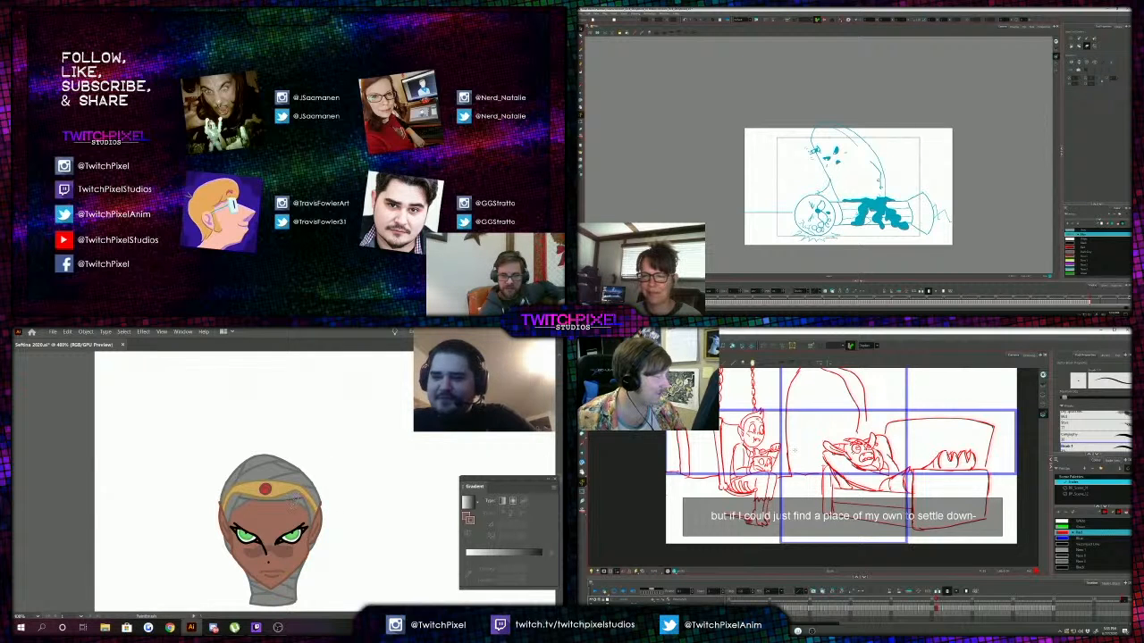
pyautogui.hotkey('ctrl', '-')
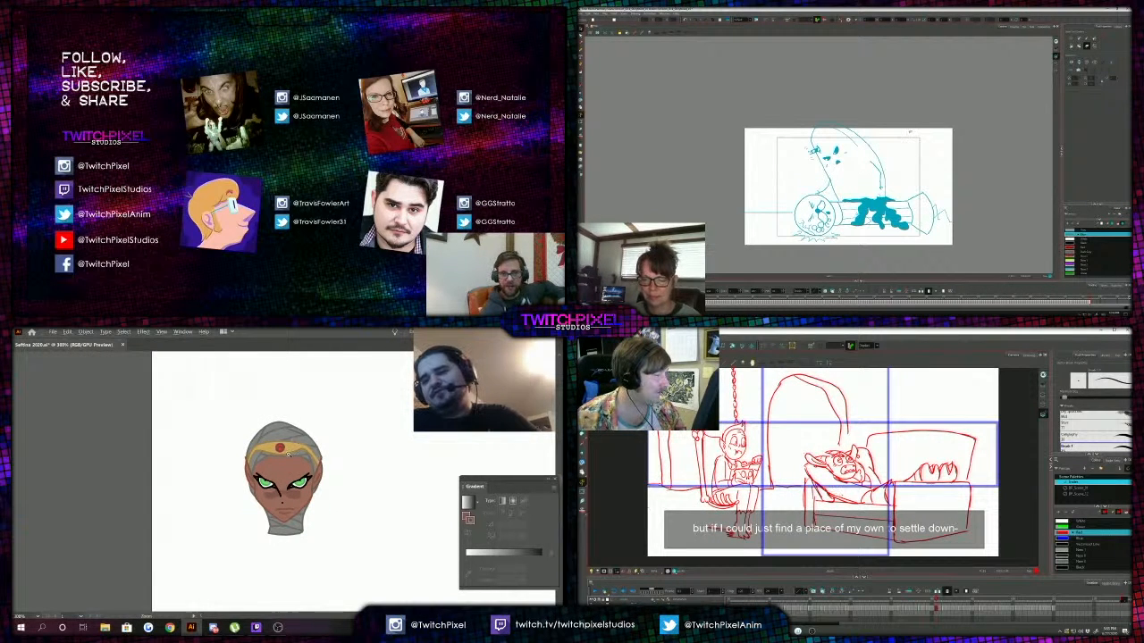
# In Illustrator, select the whole wrapped head and move it slightly up and towards the curly-haired head.
pyautogui.hotkey('ctrl', '-')
pyautogui.hotkey('ctrl', '-')
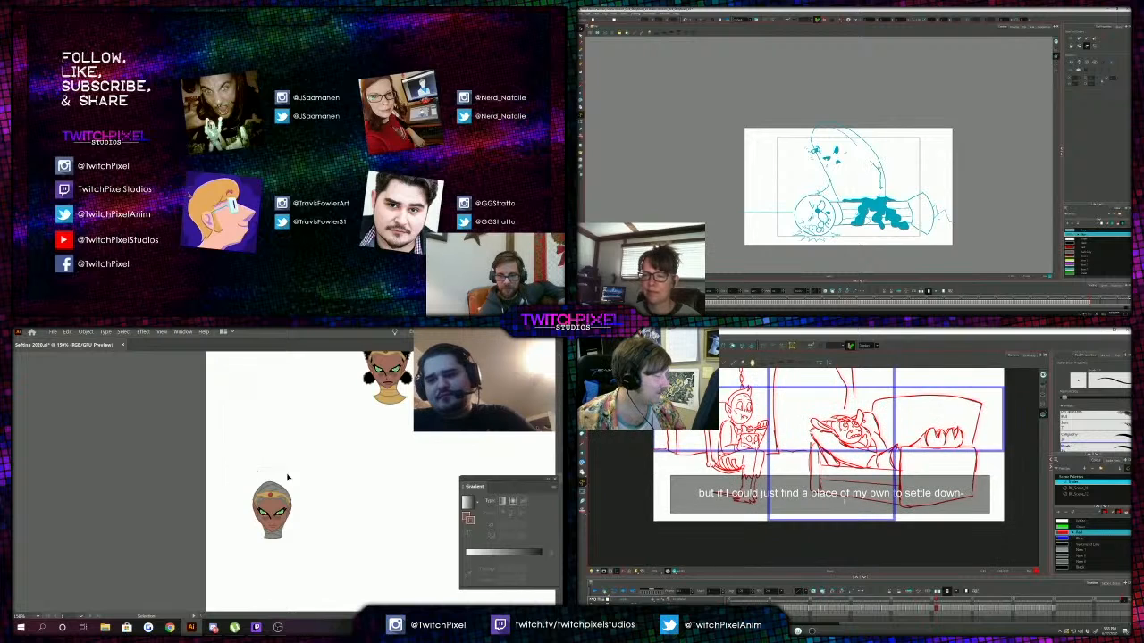
pyautogui.click(278, 500)
pyautogui.moveTo(279, 501); pyautogui.dragTo(311, 386)
pyautogui.hotkey('ctrl', '-')
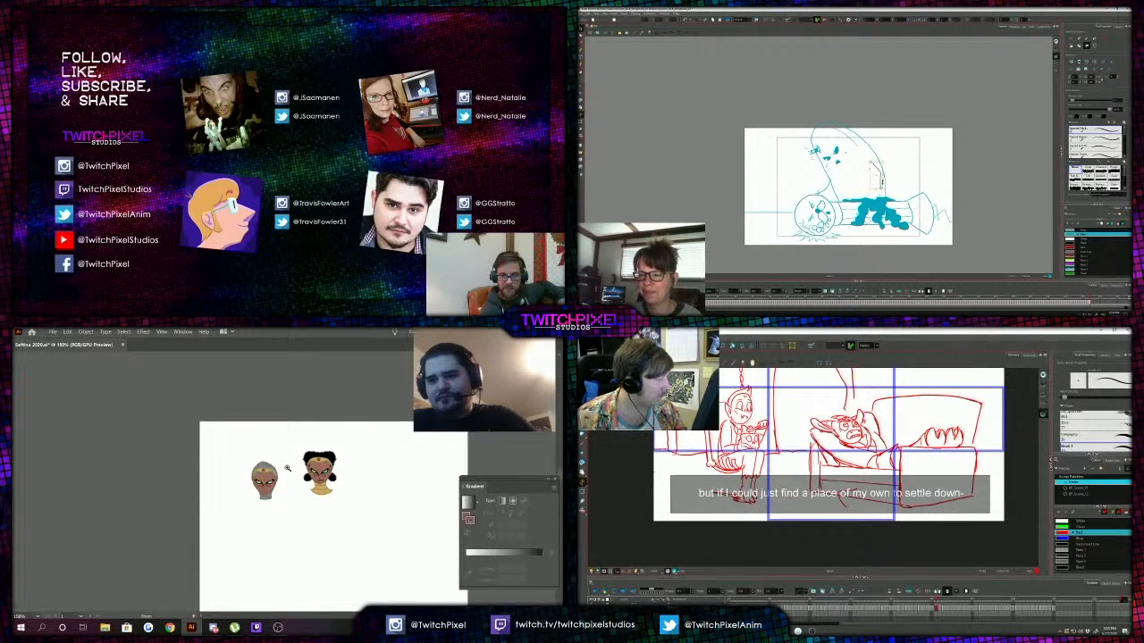
pyautogui.click(287, 468)
pyautogui.click(284, 466)
pyautogui.moveTo(223, 456)
pyautogui.mouseDown()
pyautogui.moveTo(289, 479)
pyautogui.moveTo(301, 534)
pyautogui.mouseUp()
pyautogui.hotkey('ctrl', 'z')
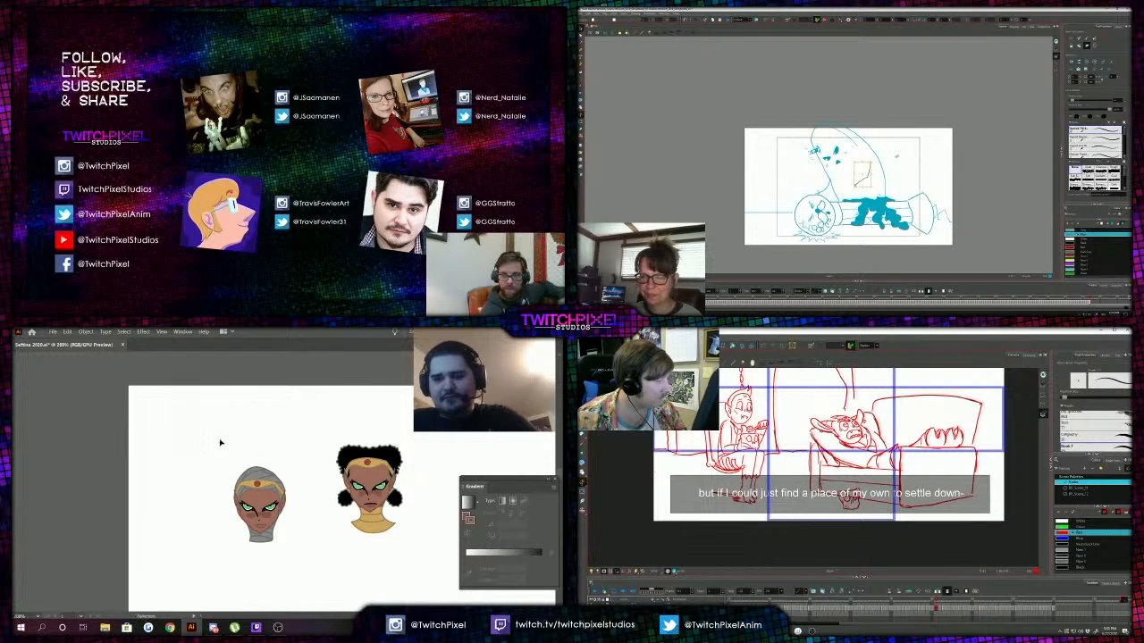
pyautogui.moveTo(215, 449)
pyautogui.mouseDown()
pyautogui.moveTo(287, 472)
pyautogui.moveTo(288, 587)
pyautogui.mouseUp()
pyautogui.moveTo(279, 487); pyautogui.dragTo(285, 473)
pyautogui.click(297, 428)
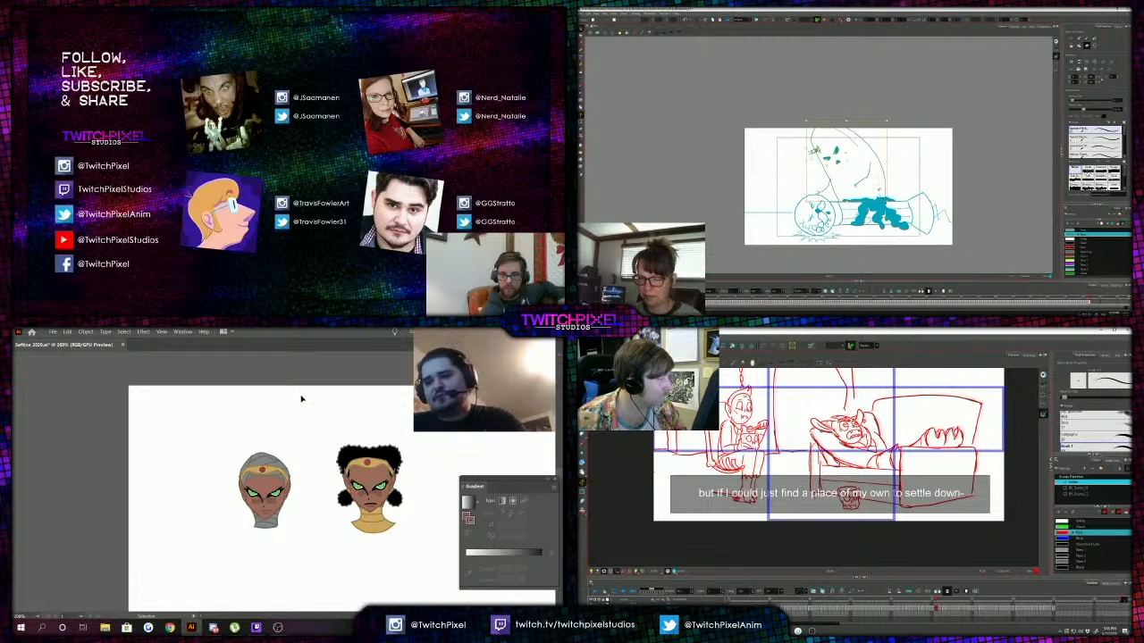
# Compare the wrapped head's size and placement with the curly-haired head at several magnifications.
pyautogui.keyDown('alt'); pyautogui.click(292, 492); pyautogui.keyUp('alt')
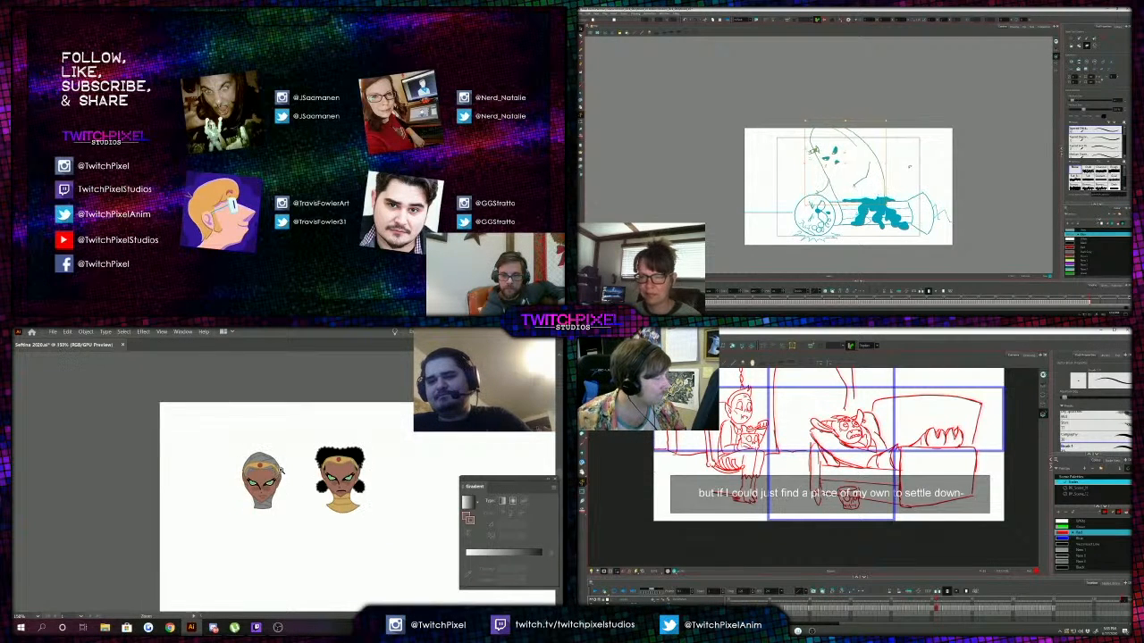
pyautogui.click(284, 470)
pyautogui.click(306, 474)
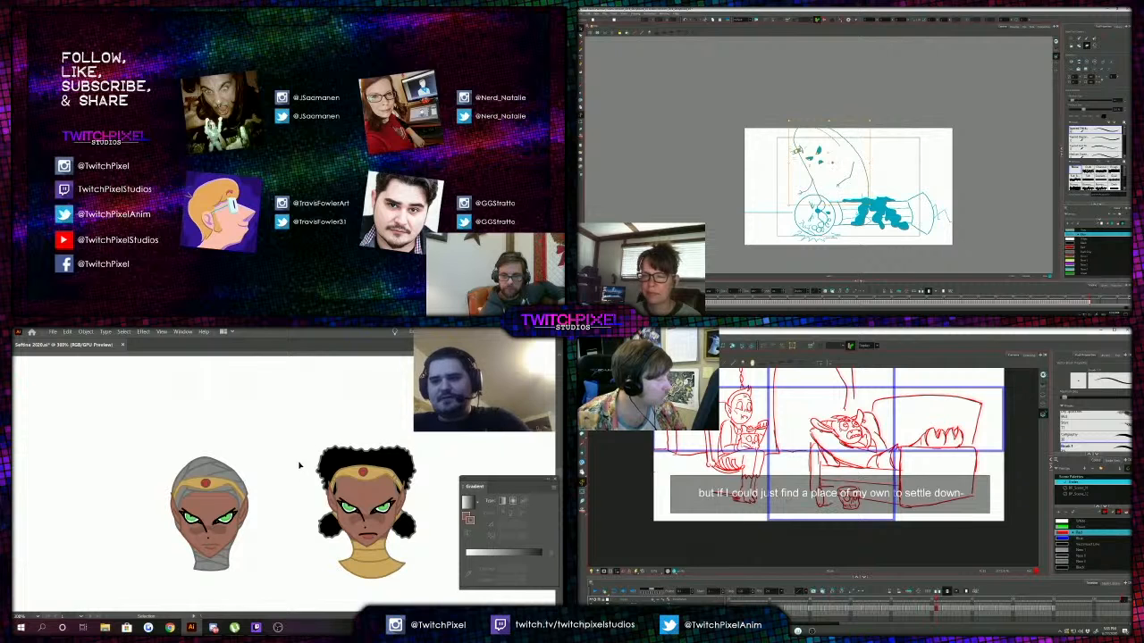
pyautogui.keyDown('alt'); pyautogui.click(300, 465); pyautogui.keyUp('alt')
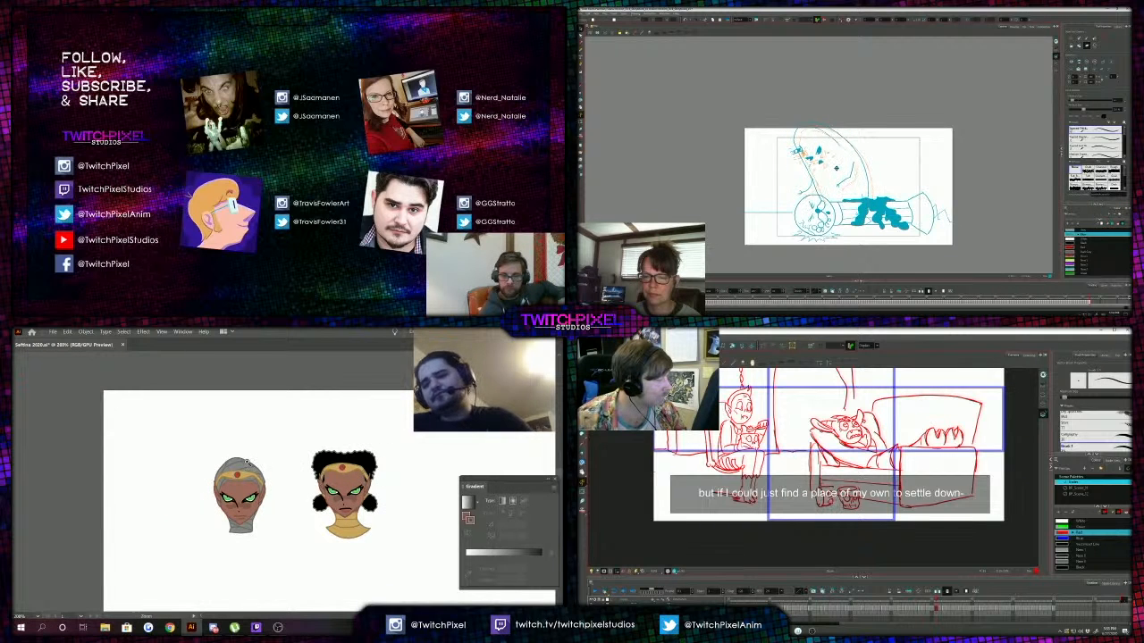
pyautogui.click(248, 463)
pyautogui.keyDown('alt'); pyautogui.click(292, 484); pyautogui.keyUp('alt')
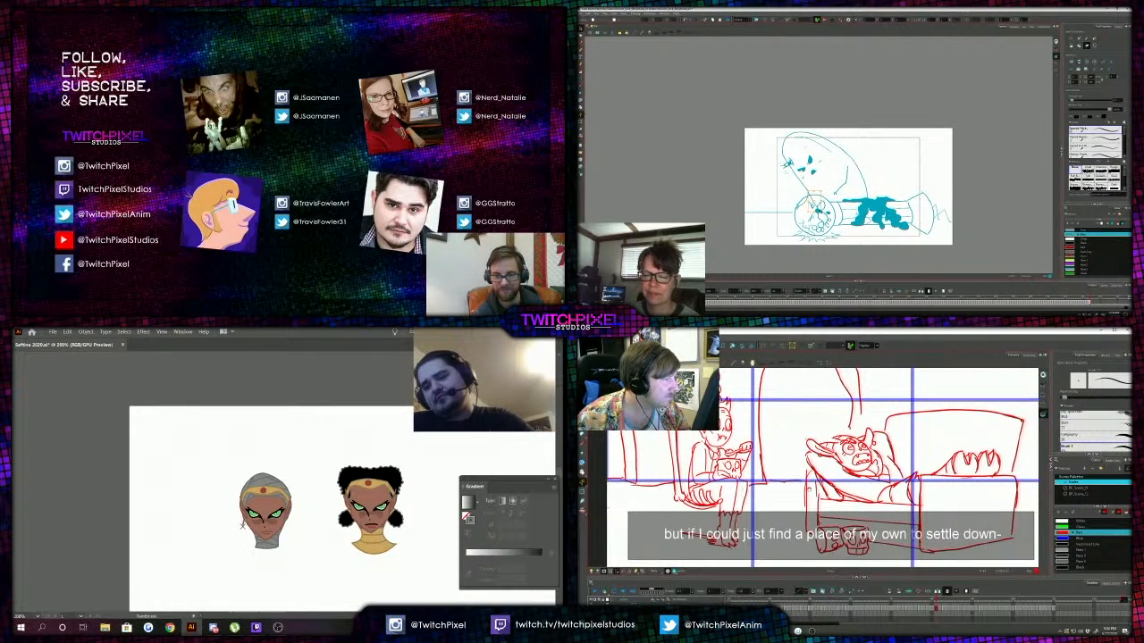
# Try painting long, thin strands hanging down either side of the wrapped head.
pyautogui.moveTo(242, 539)
pyautogui.mouseDown()
pyautogui.moveTo(261, 569)
pyautogui.moveTo(255, 534)
pyautogui.mouseUp()
pyautogui.hotkey('ctrl', 'z')
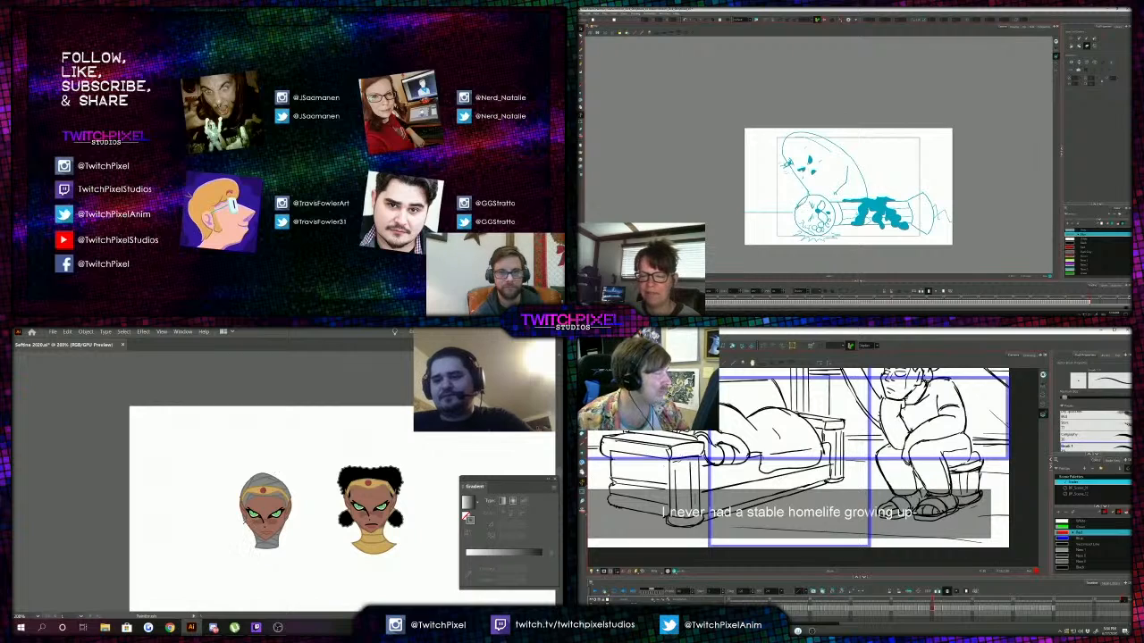
pyautogui.moveTo(246, 531); pyautogui.dragTo(260, 567)
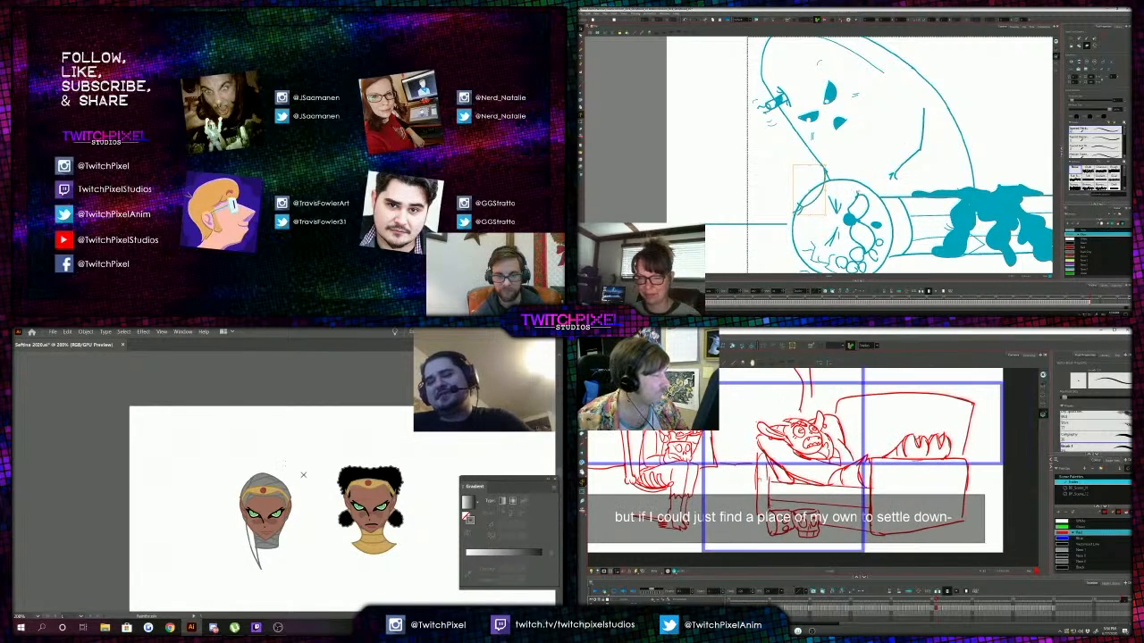
pyautogui.hotkey('ctrl', 'z')
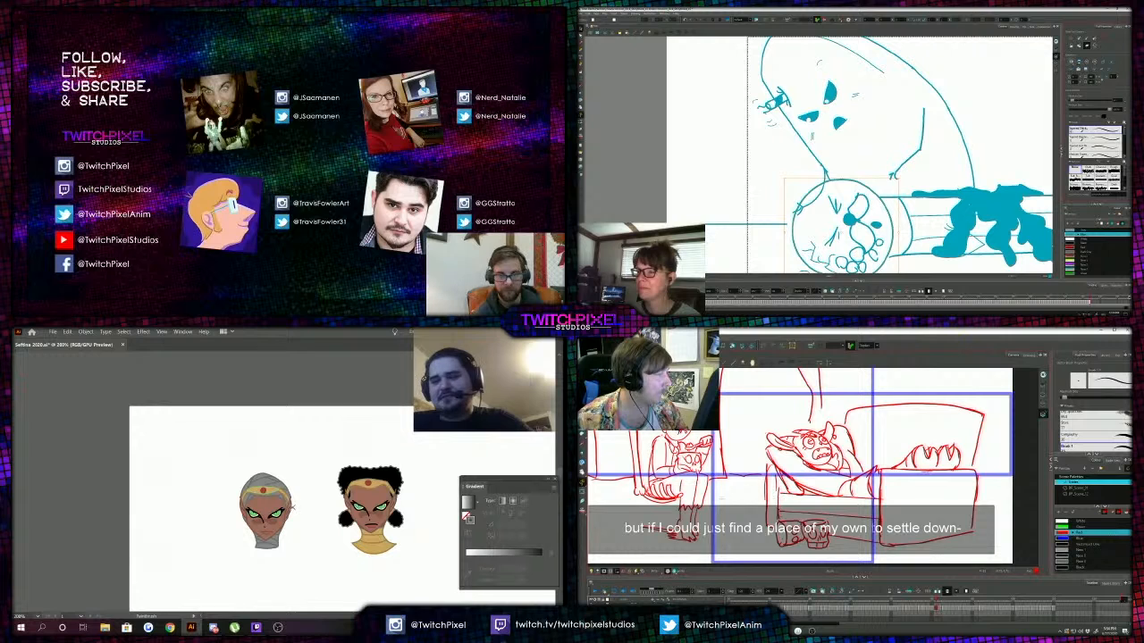
pyautogui.moveTo(290, 504)
pyautogui.mouseDown()
pyautogui.moveTo(286, 561)
pyautogui.moveTo(281, 516)
pyautogui.mouseUp()
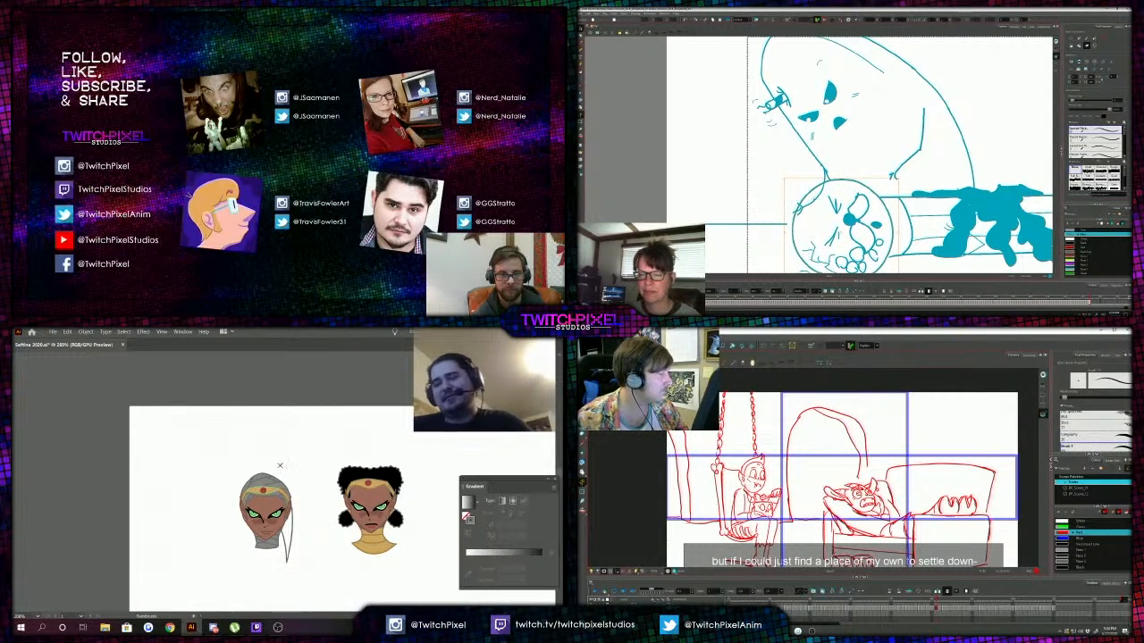
pyautogui.hotkey('ctrl', 'z')
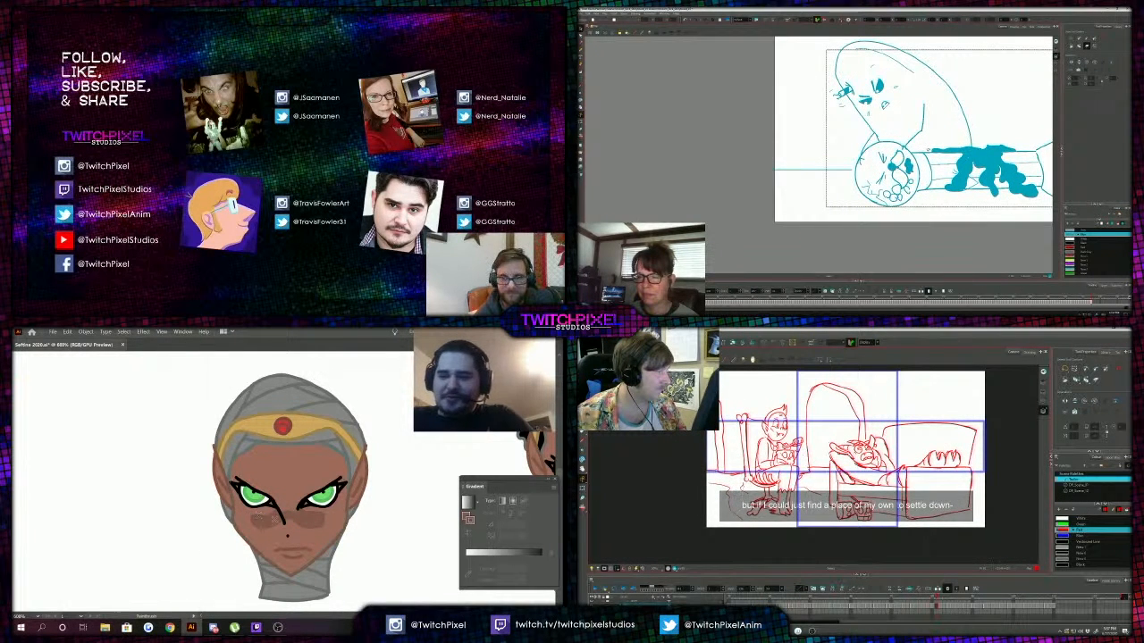
# In the Harmony storyboard with the reclining creature and couch, switch to the Brush tool.
pyautogui.moveTo(806, 490); pyautogui.dragTo(808, 493)
pyautogui.hotkey('alt', 'b')
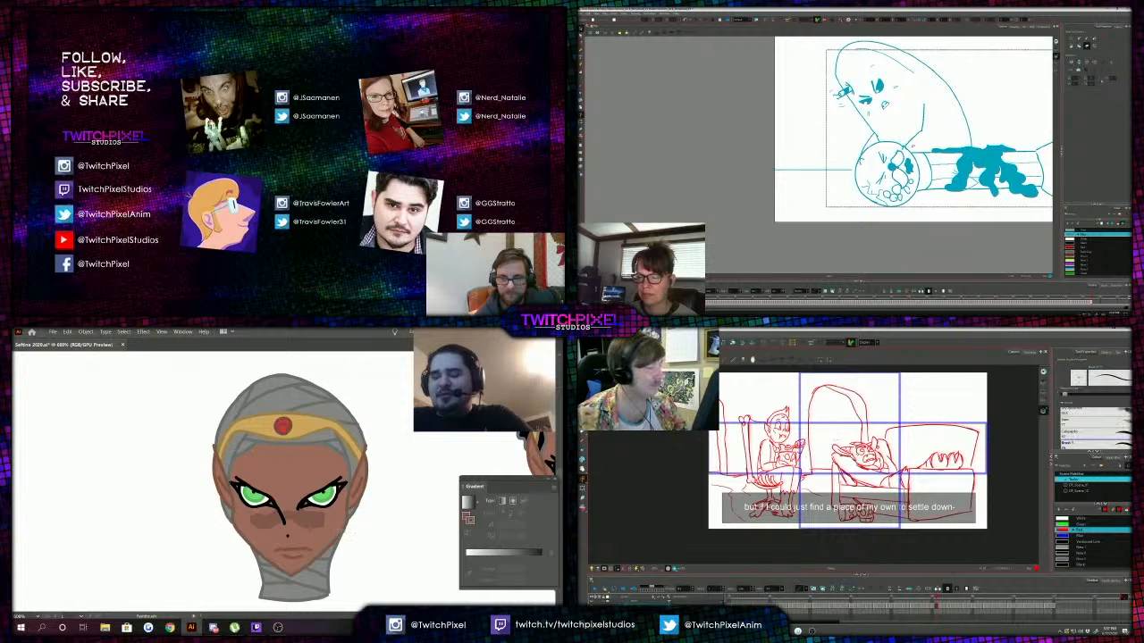
pyautogui.moveTo(719, 478); pyautogui.dragTo(743, 496)
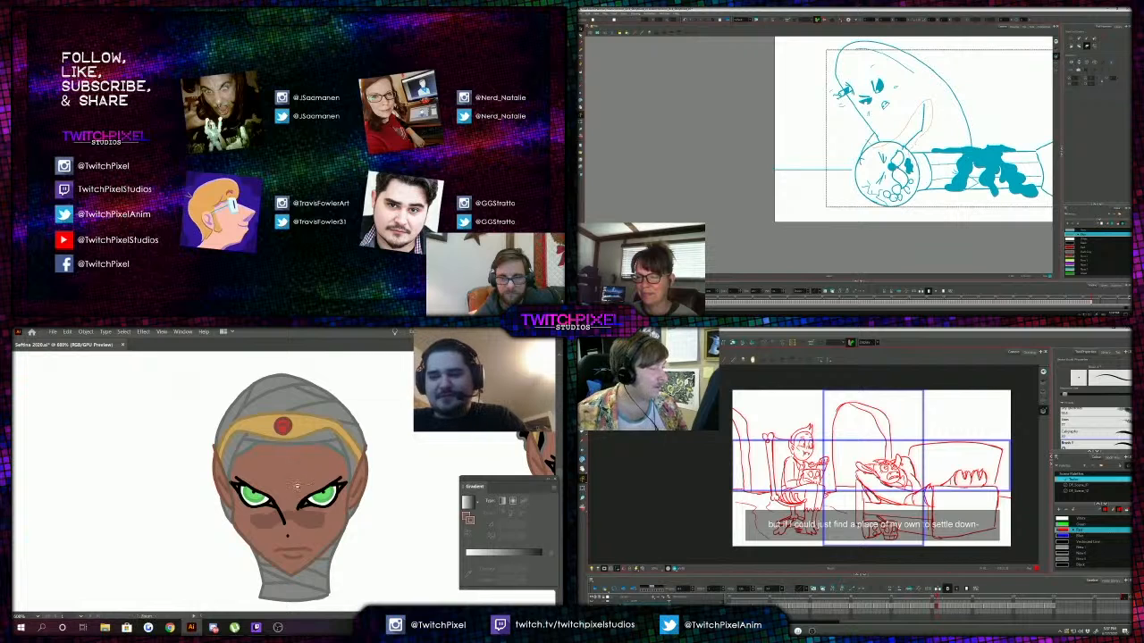
# In Illustrator, view the wrapped head side by side with the curly-haired head.
pyautogui.keyDown('alt'); pyautogui.click(298, 489); pyautogui.keyUp('alt')
pyautogui.keyDown('alt'); pyautogui.click(276, 479); pyautogui.keyUp('alt')
pyautogui.moveTo(826, 498); pyautogui.dragTo(819, 502)
pyautogui.keyDown('alt'); pyautogui.click(280, 479); pyautogui.keyUp('alt')
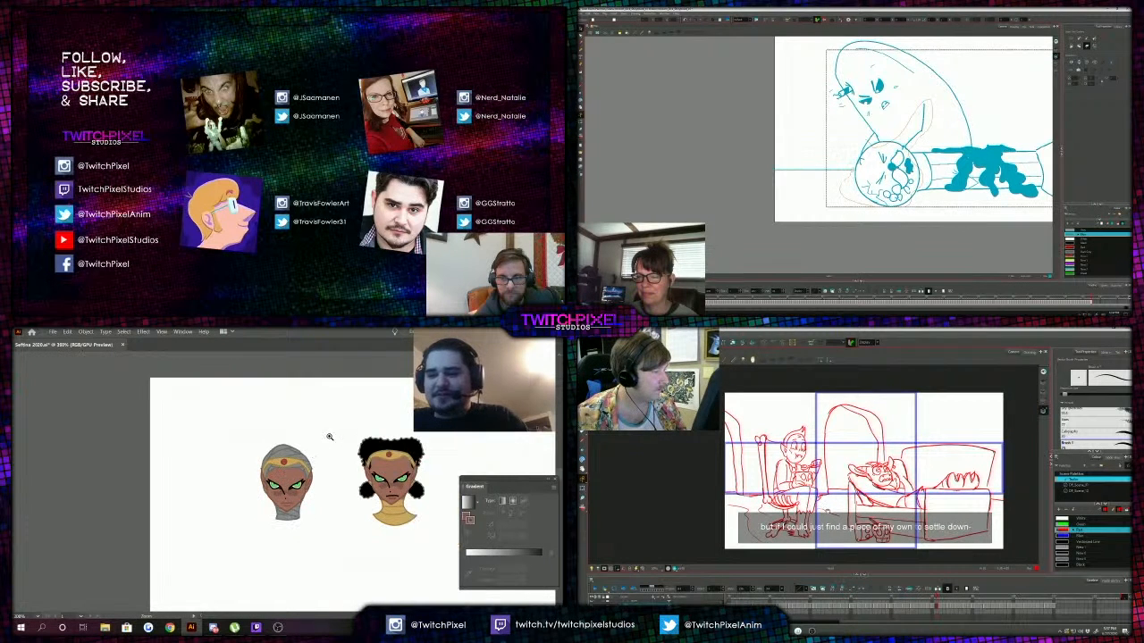
pyautogui.click(308, 481)
# In the teal Harmony sketch, lasso the round face together with the arms reaching down to it.
pyautogui.moveTo(860, 201); pyautogui.dragTo(865, 135)
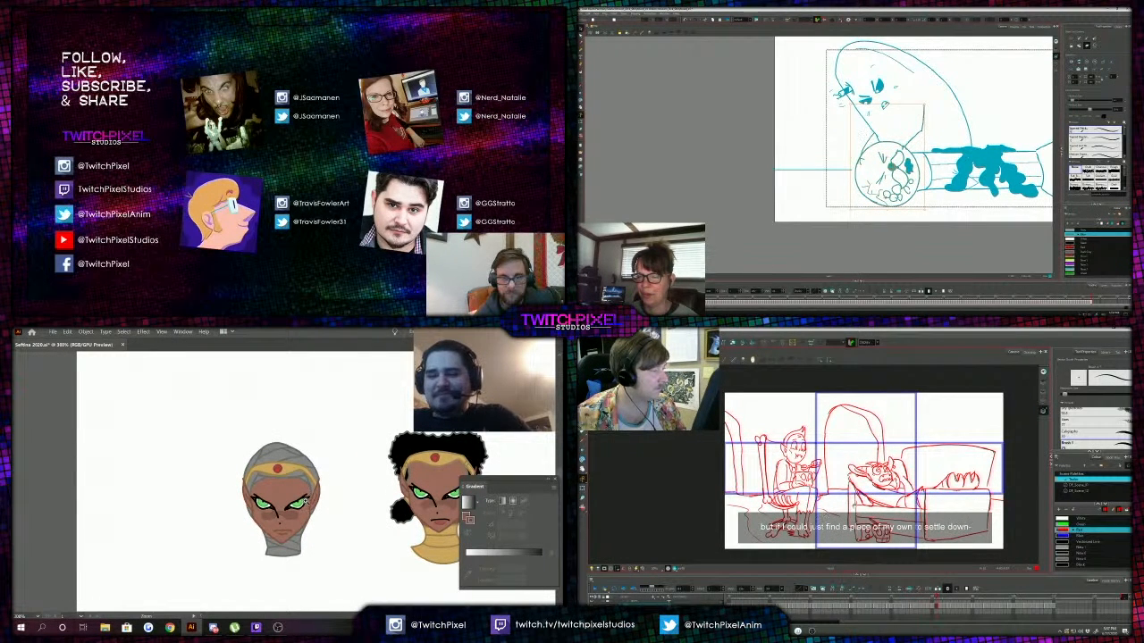
pyautogui.moveTo(853, 505); pyautogui.dragTo(826, 493)
# In Illustrator, examine the wrapped head's eyes, under-eye shading and mouth both close up and from farther out.
pyautogui.click(269, 508)
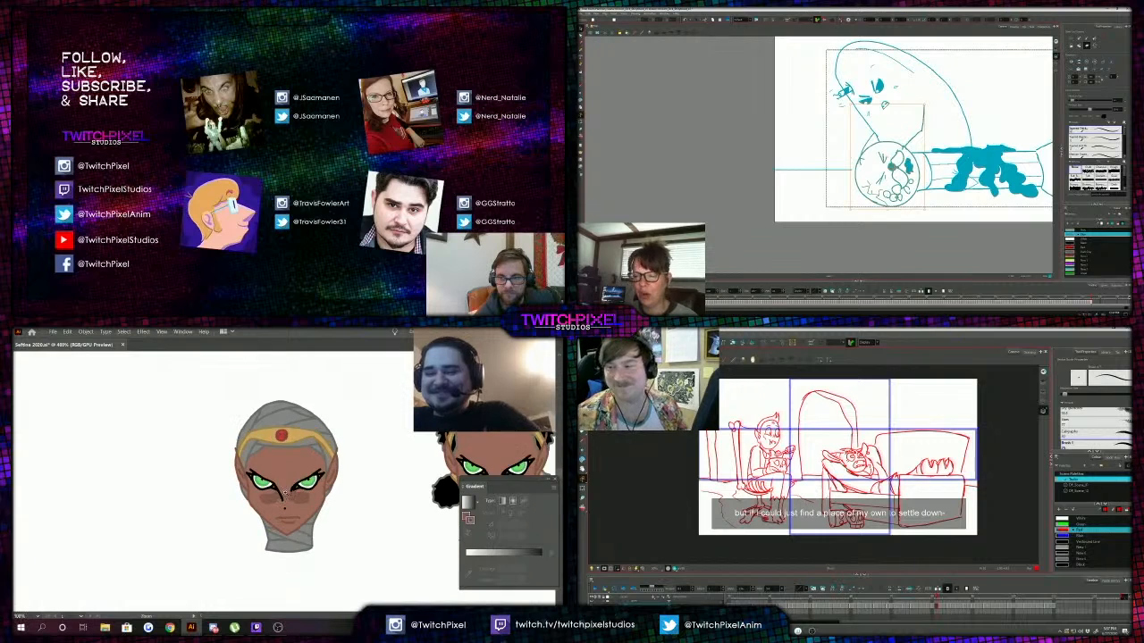
pyautogui.click(273, 505)
pyautogui.keyDown('alt'); pyautogui.click(289, 495); pyautogui.keyUp('alt')
pyautogui.keyDown('alt'); pyautogui.click(289, 495); pyautogui.keyUp('alt')
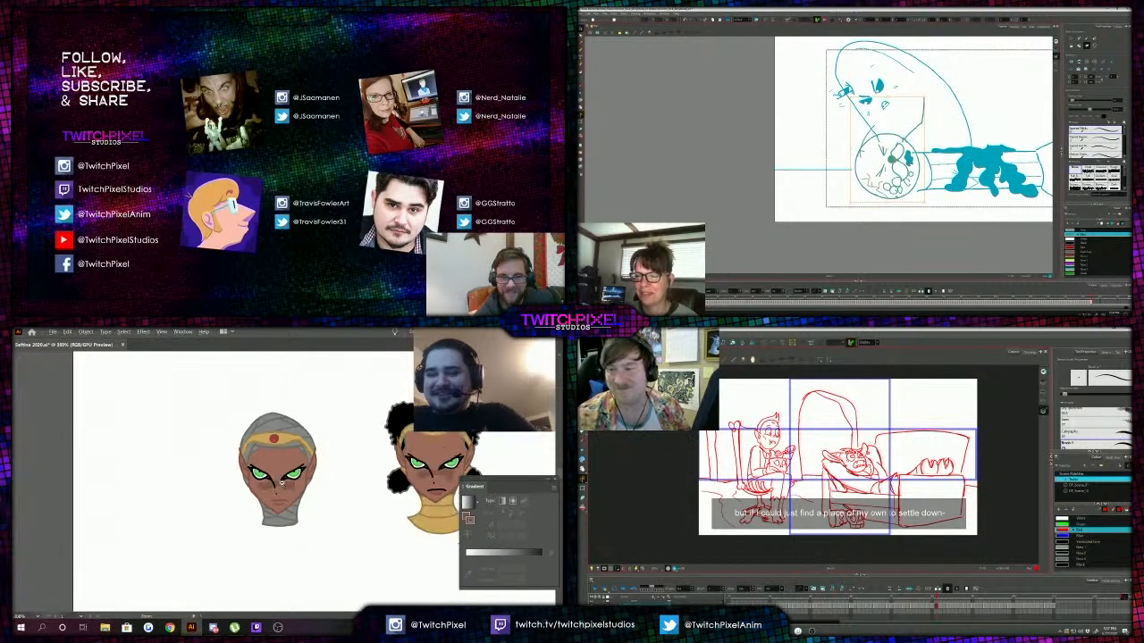
pyautogui.click(291, 483)
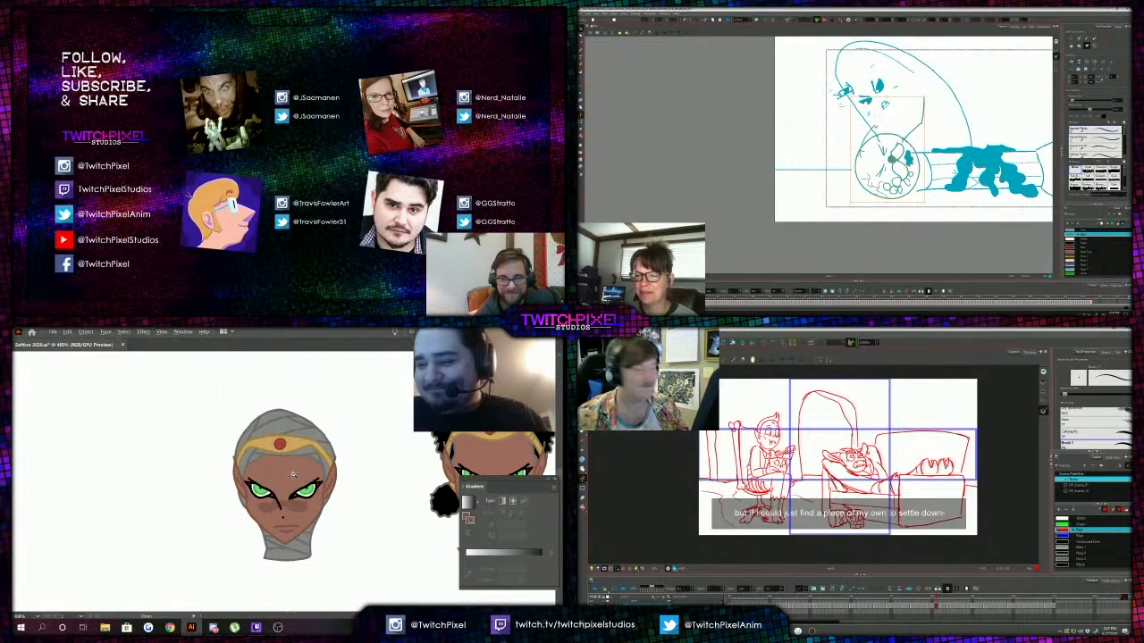
pyautogui.click(296, 501)
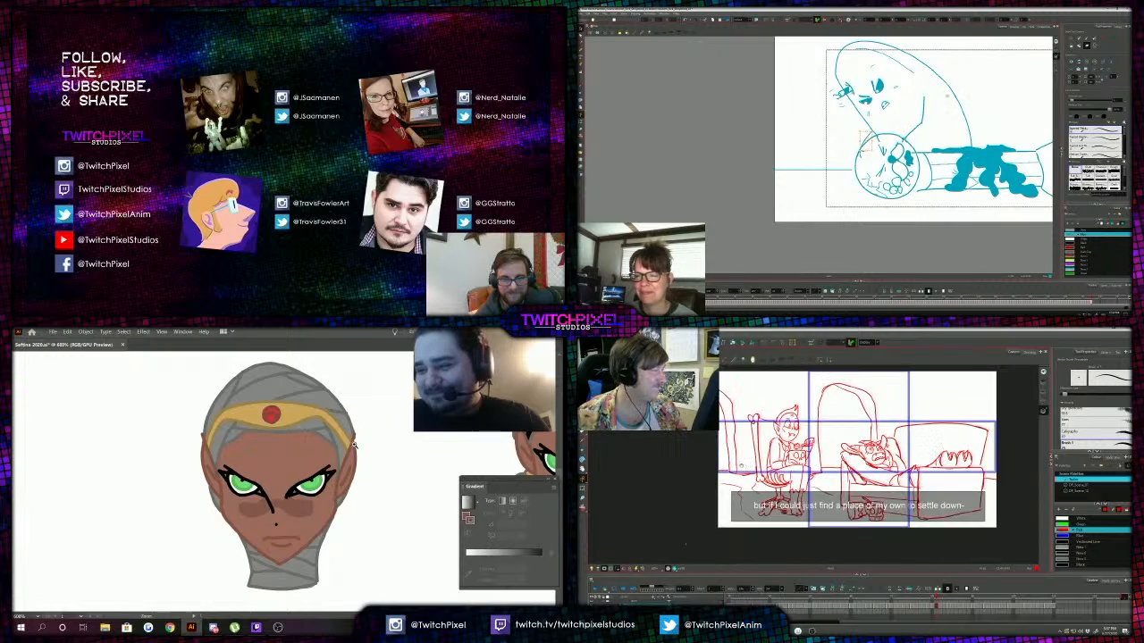
pyautogui.keyDown('alt'); pyautogui.click(303, 478); pyautogui.keyUp('alt')
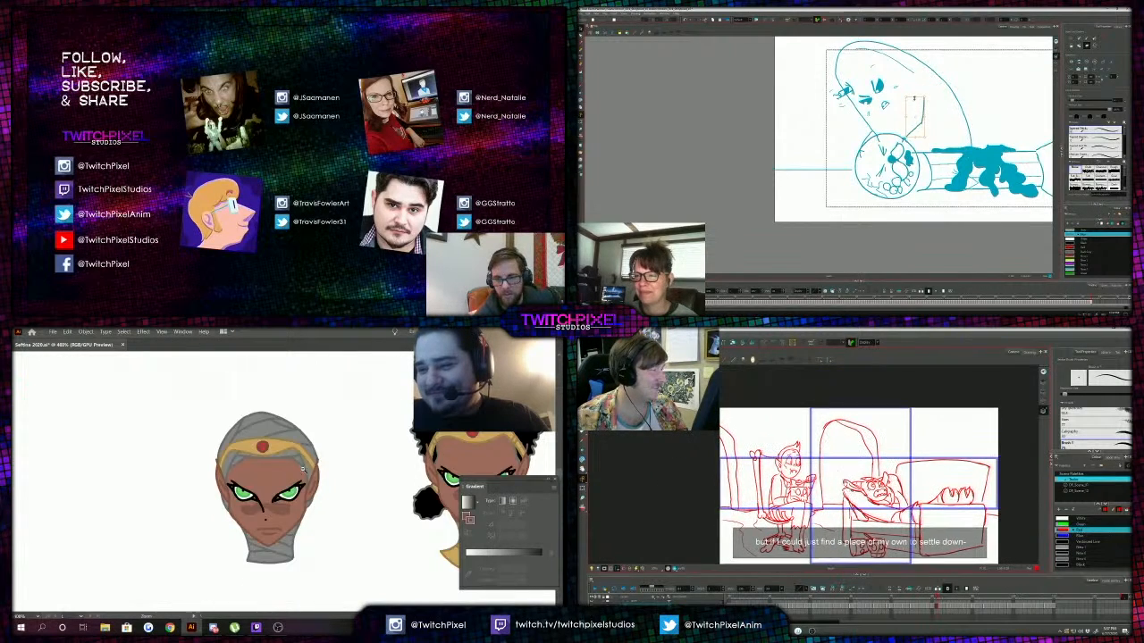
pyautogui.keyDown('alt'); pyautogui.click(314, 480); pyautogui.keyUp('alt')
pyautogui.click(299, 472)
pyautogui.click(290, 473)
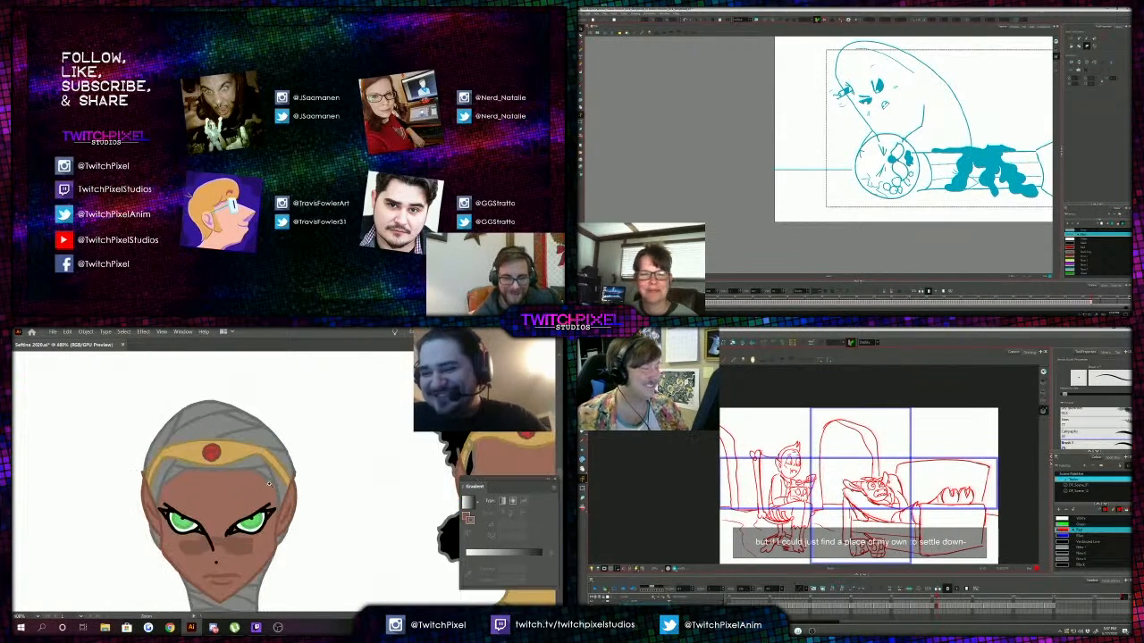
pyautogui.keyDown('alt'); pyautogui.click(298, 472); pyautogui.keyUp('alt')
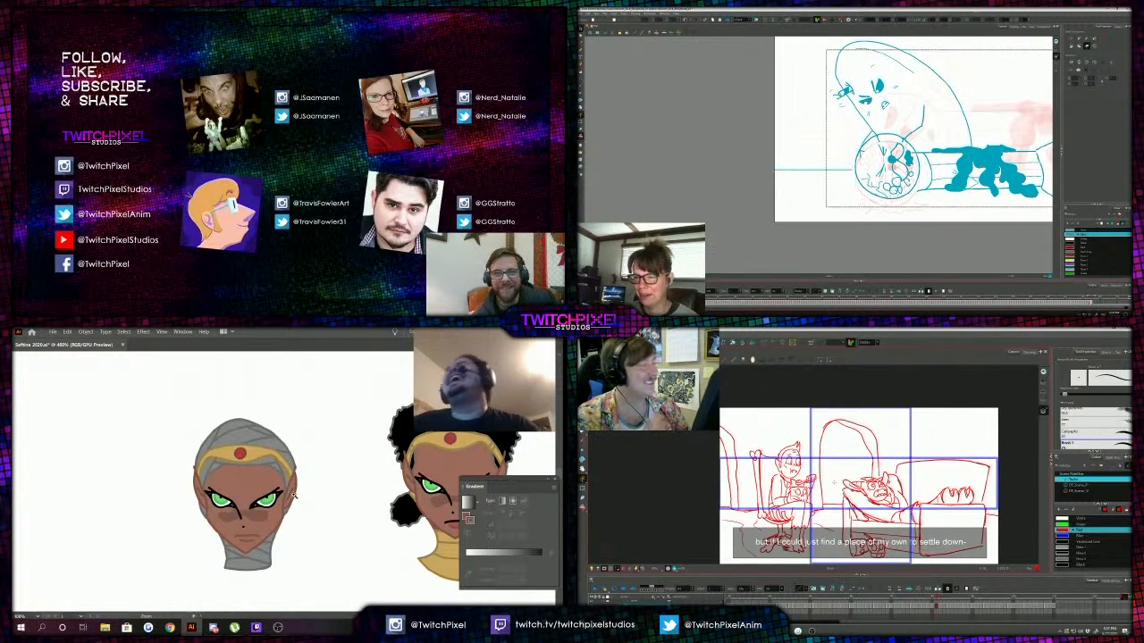
pyautogui.click(307, 485)
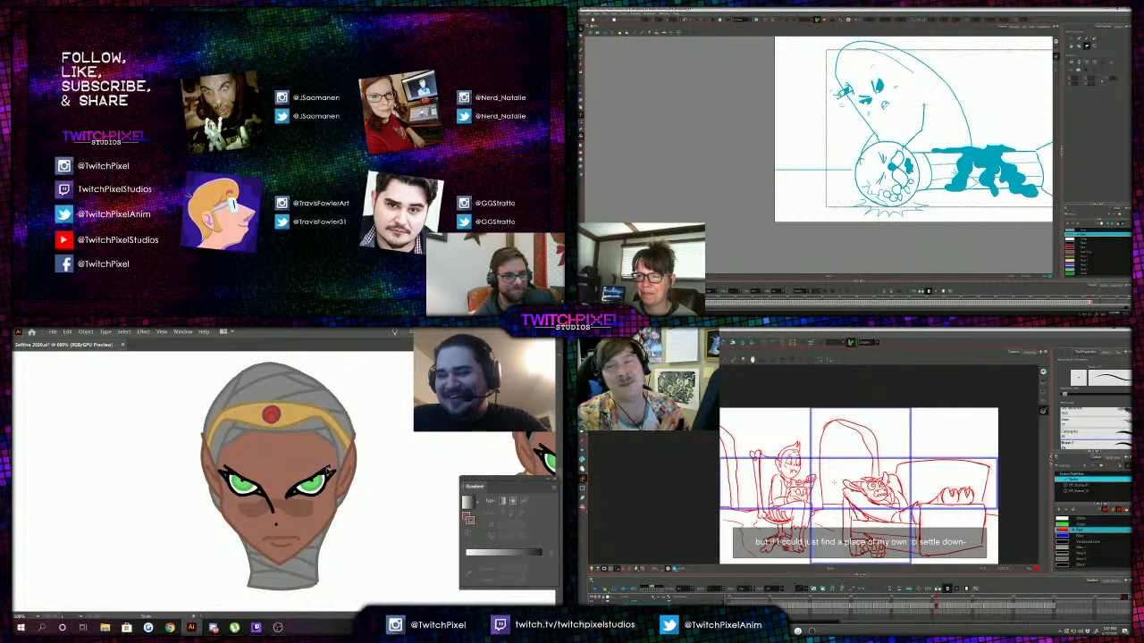
pyautogui.keyDown('alt'); pyautogui.click(291, 463); pyautogui.keyUp('alt')
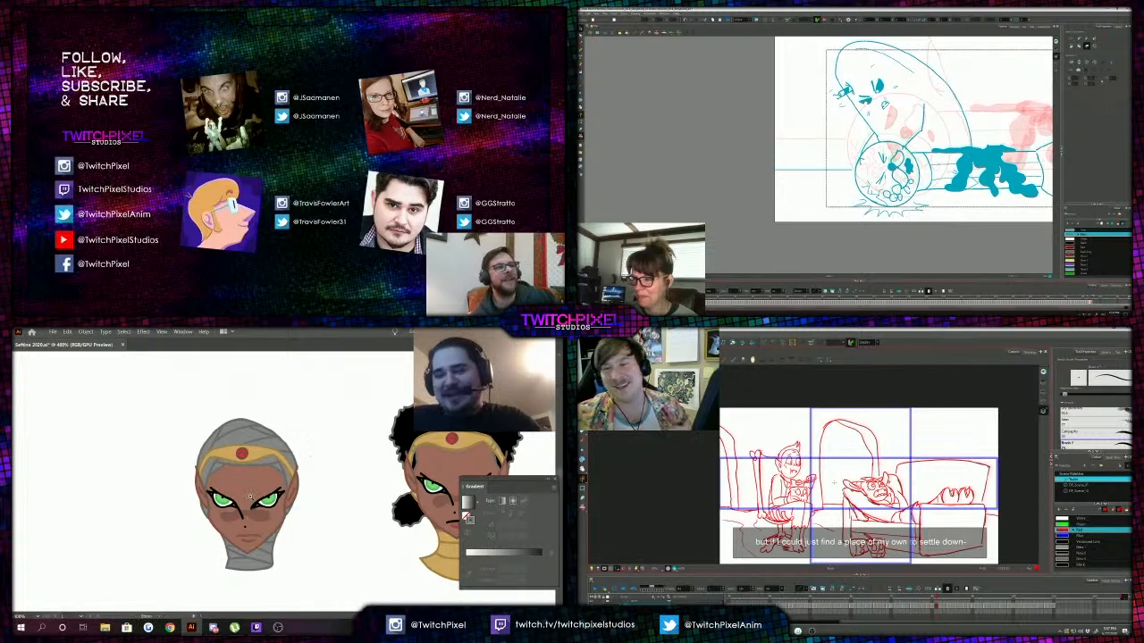
pyautogui.keyDown('alt'); pyautogui.click(280, 485); pyautogui.keyUp('alt')
pyautogui.click(284, 480)
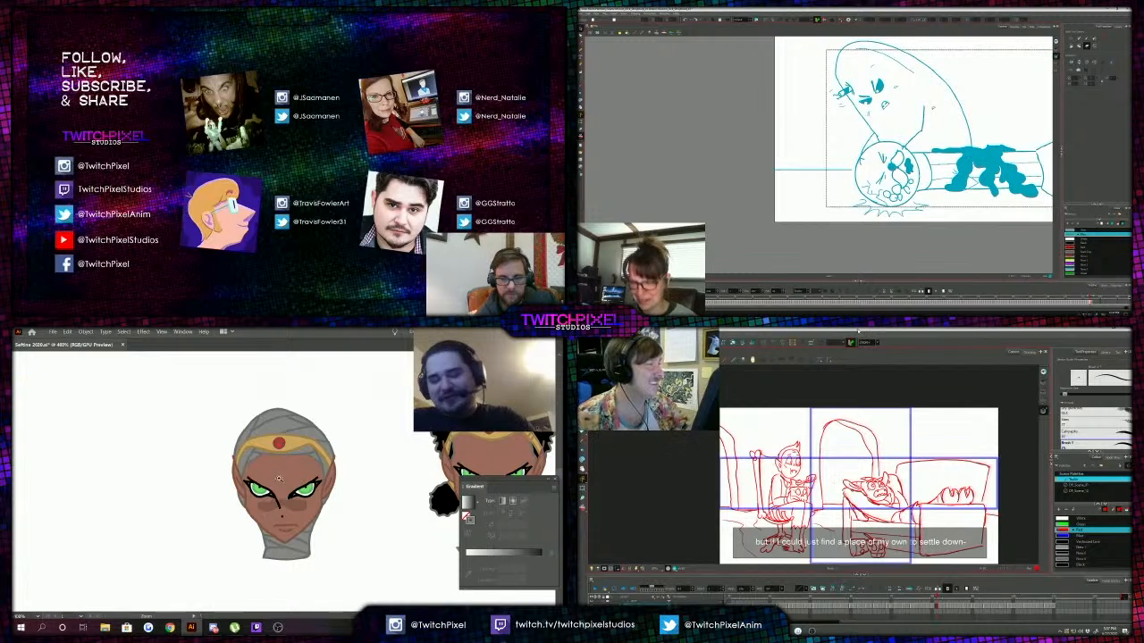
pyautogui.click(283, 485)
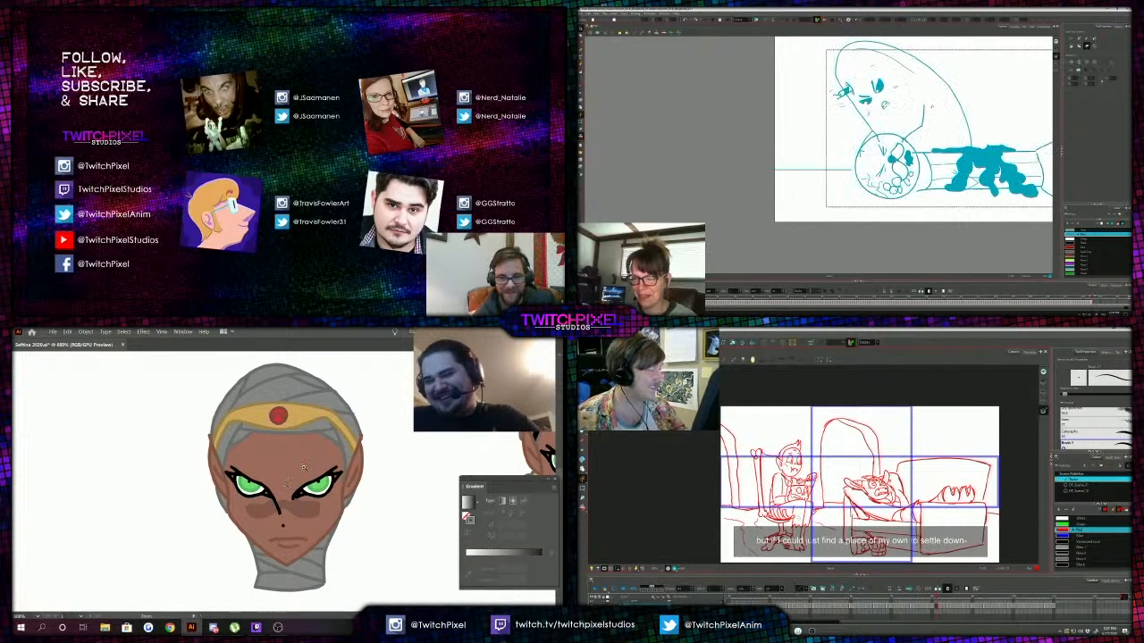
pyautogui.keyDown('alt'); pyautogui.click(296, 497); pyautogui.keyUp('alt')
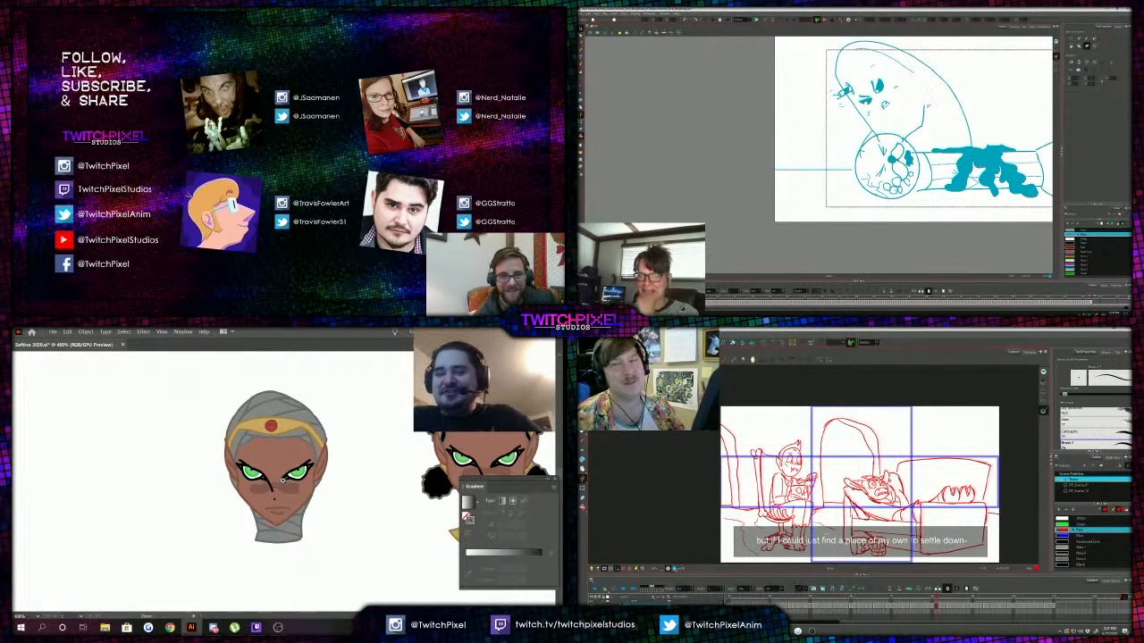
pyautogui.click(276, 476)
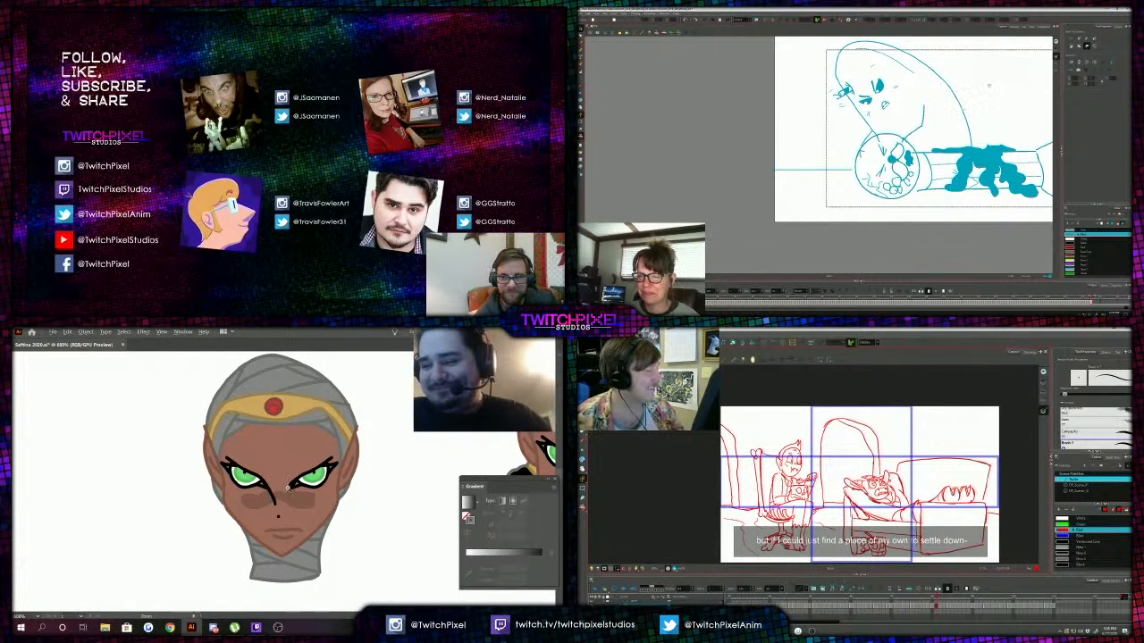
pyautogui.keyDown('alt'); pyautogui.click(287, 488); pyautogui.keyUp('alt')
pyautogui.click(283, 474)
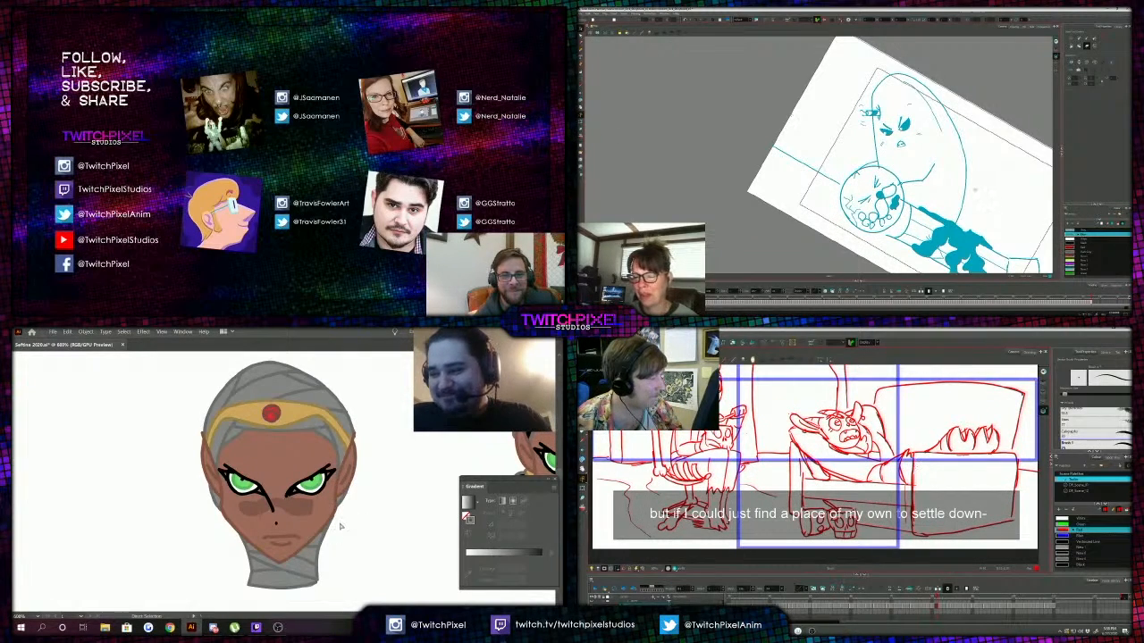
# With the wrapped head's mouth selected, sample the curly-haired head's lip colour using the Eyedropper.
pyautogui.press('z')
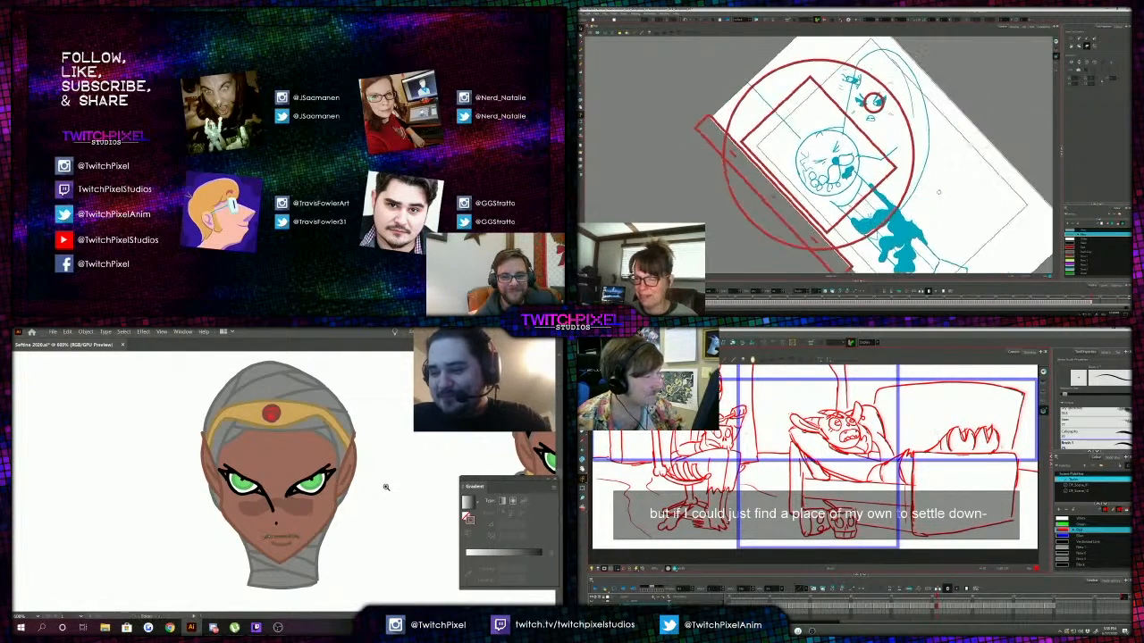
pyautogui.keyDown('alt'); pyautogui.click(386, 487); pyautogui.keyUp('alt')
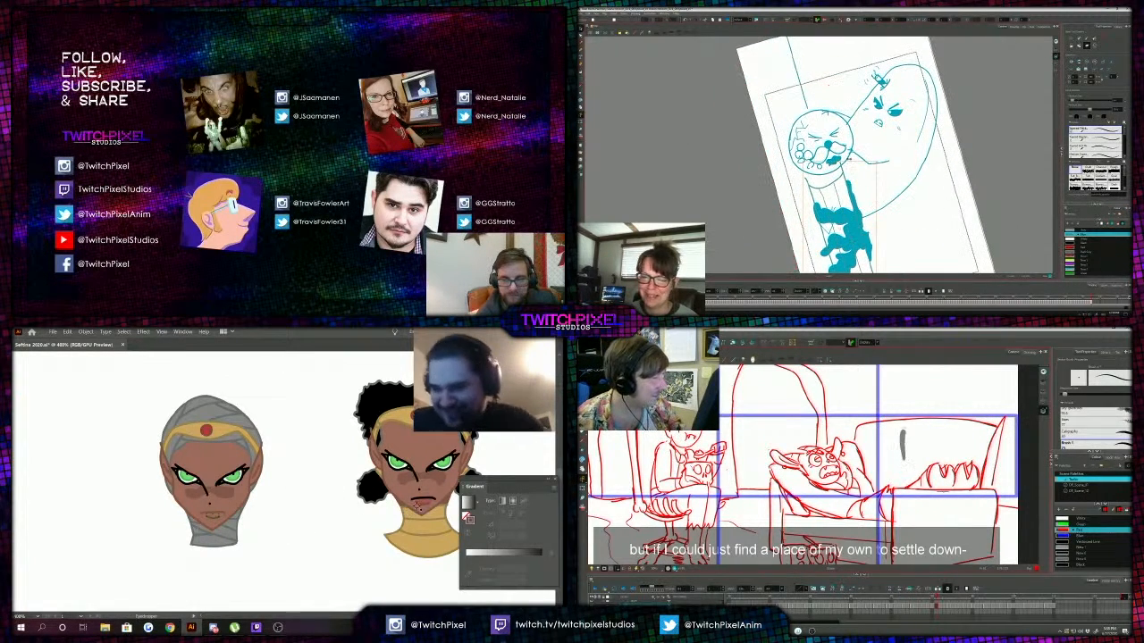
pyautogui.press('a')
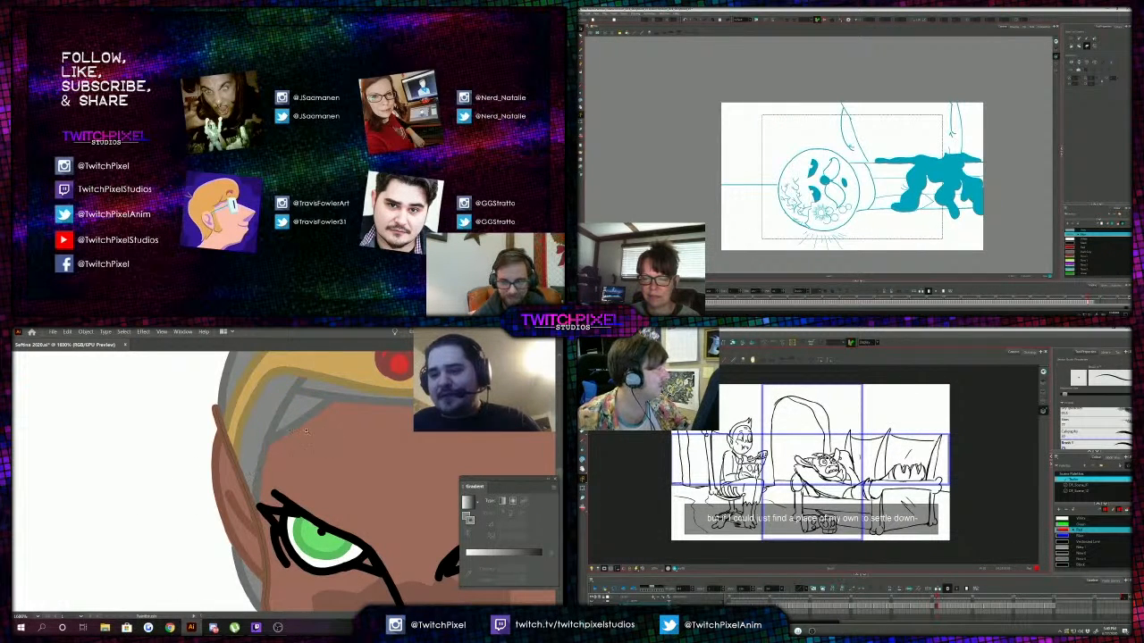
pyautogui.scroll(-2, 195, 521)
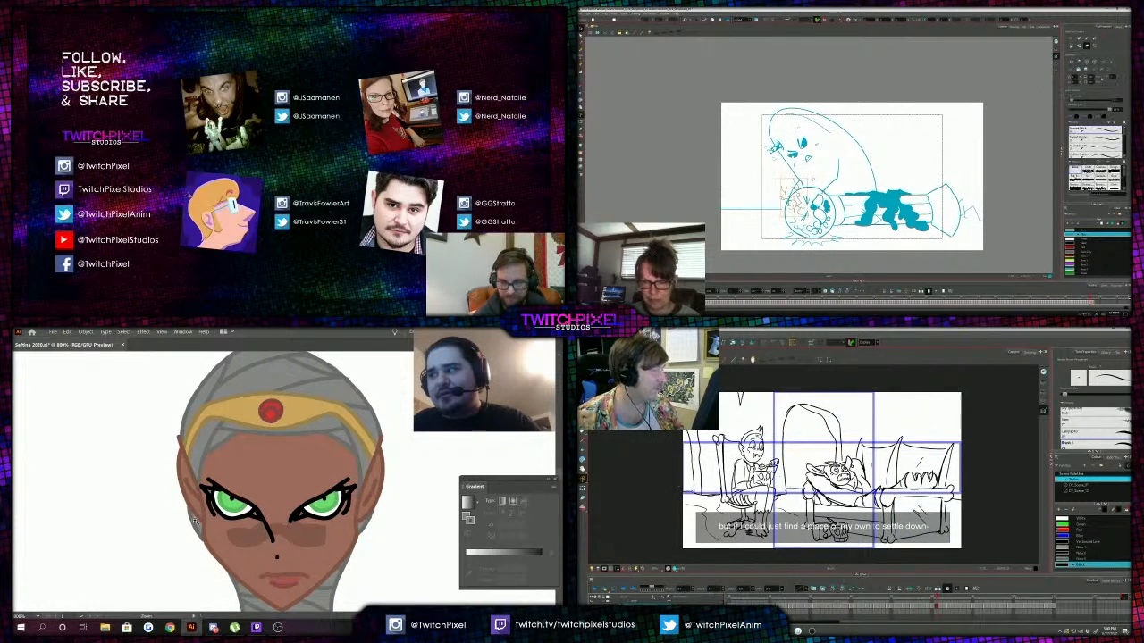
# Examine the wrapped head's cheek outline, jawline and neck wrapping on both sides of the face close up.
pyautogui.scroll(-3, 194, 521)
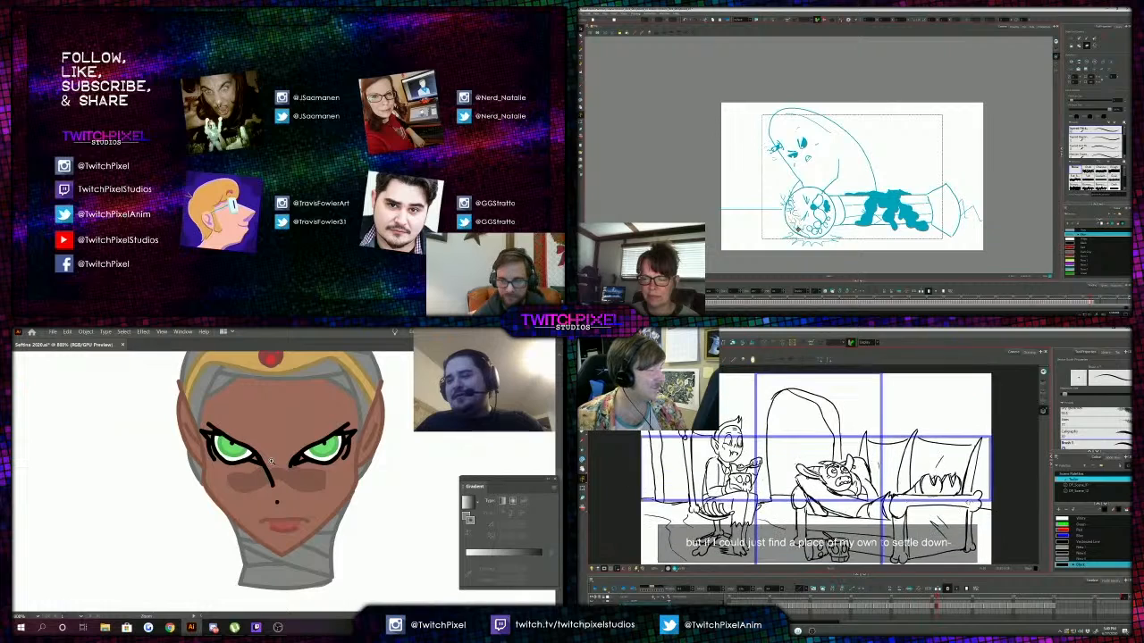
pyautogui.click(338, 464)
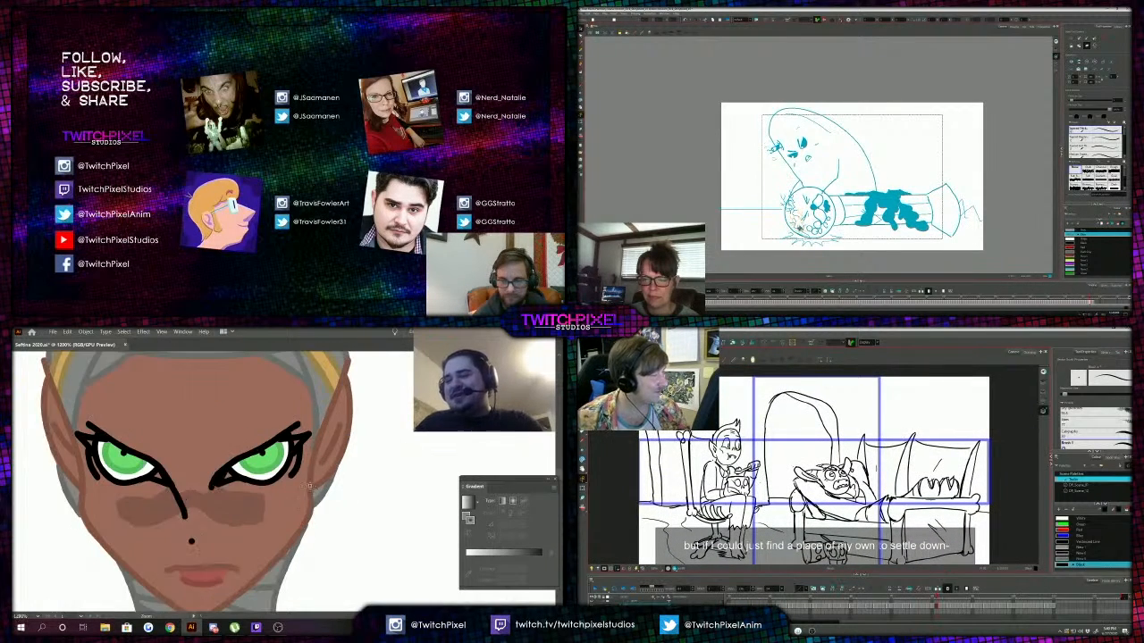
pyautogui.click(326, 472)
pyautogui.click(313, 480)
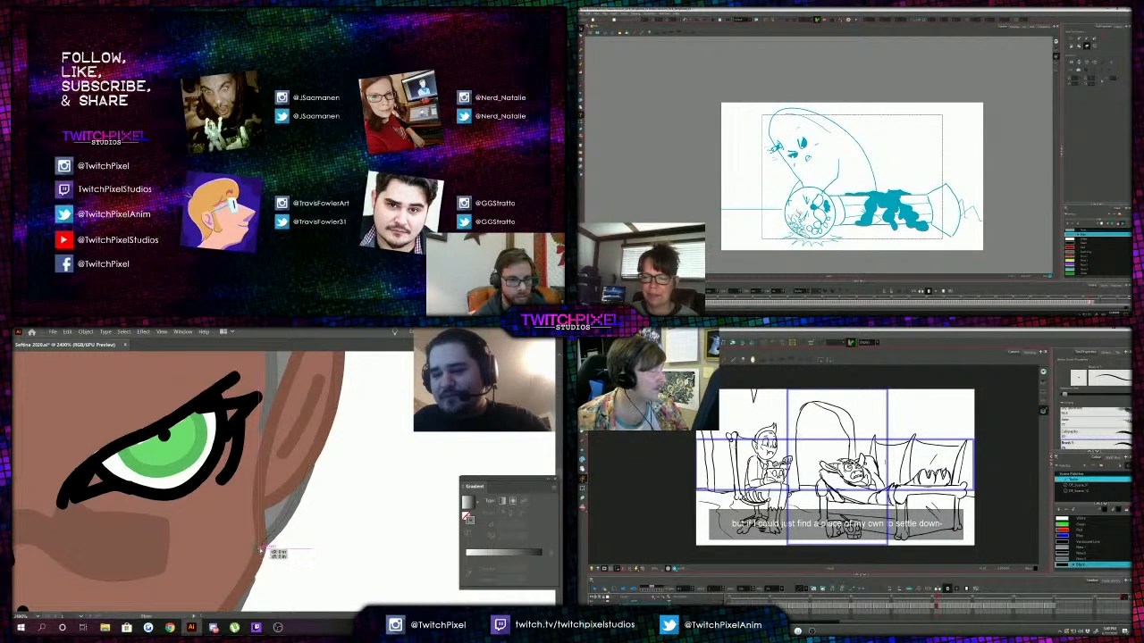
pyautogui.keyDown('alt'); pyautogui.click(216, 569); pyautogui.keyUp('alt')
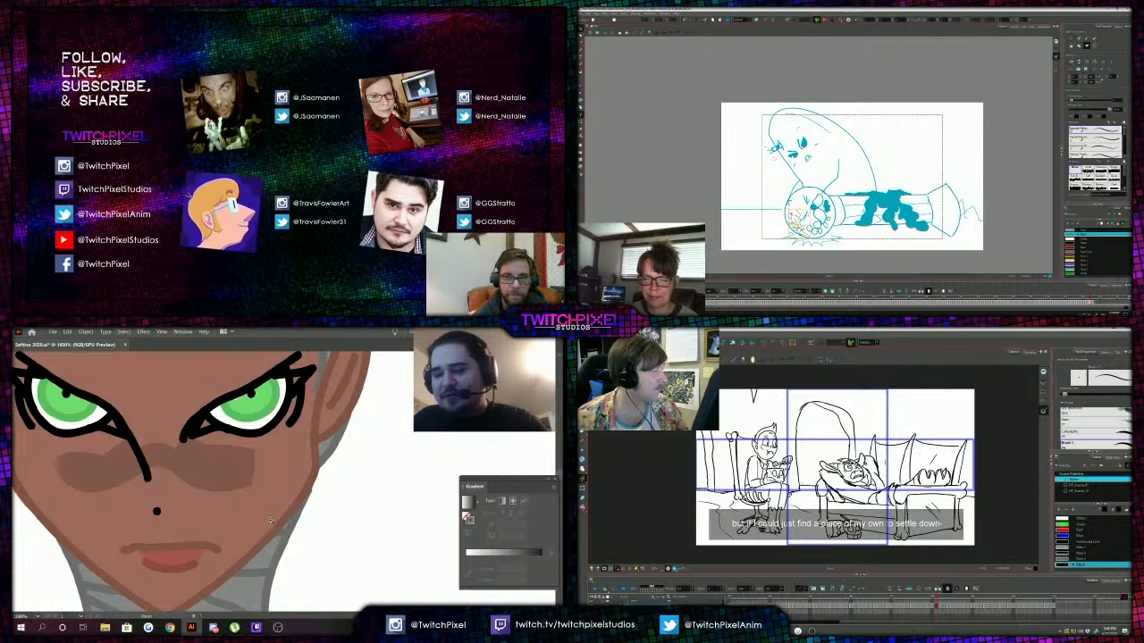
pyautogui.click(291, 493)
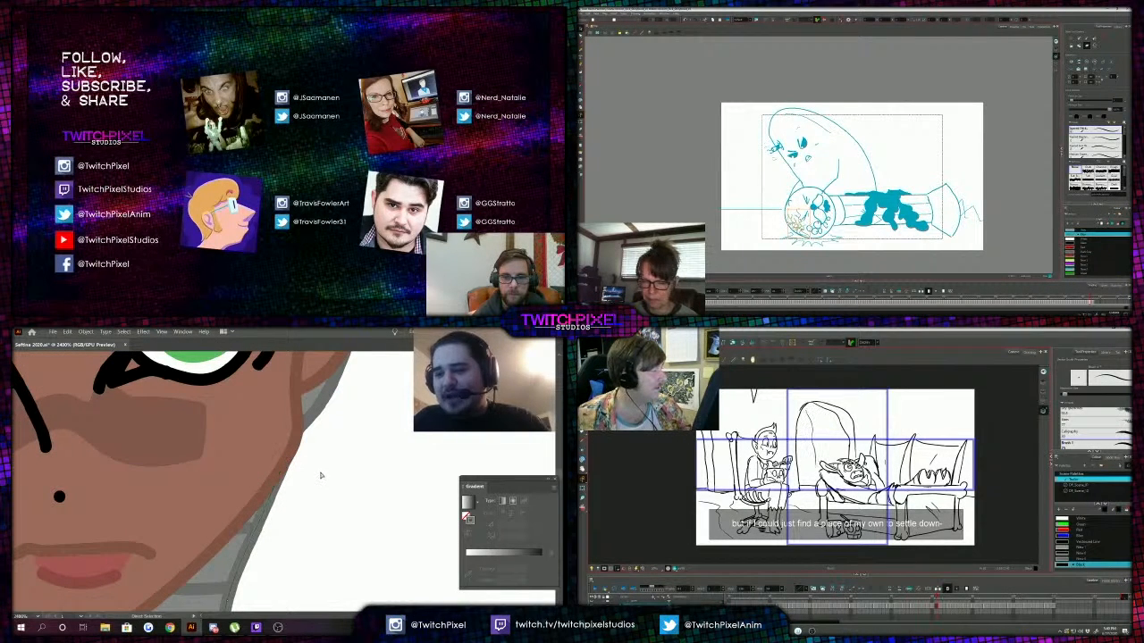
pyautogui.hotkey('ctrl', '-')
pyautogui.keyDown('alt'); pyautogui.click(158, 479); pyautogui.keyUp('alt')
pyautogui.click(283, 491)
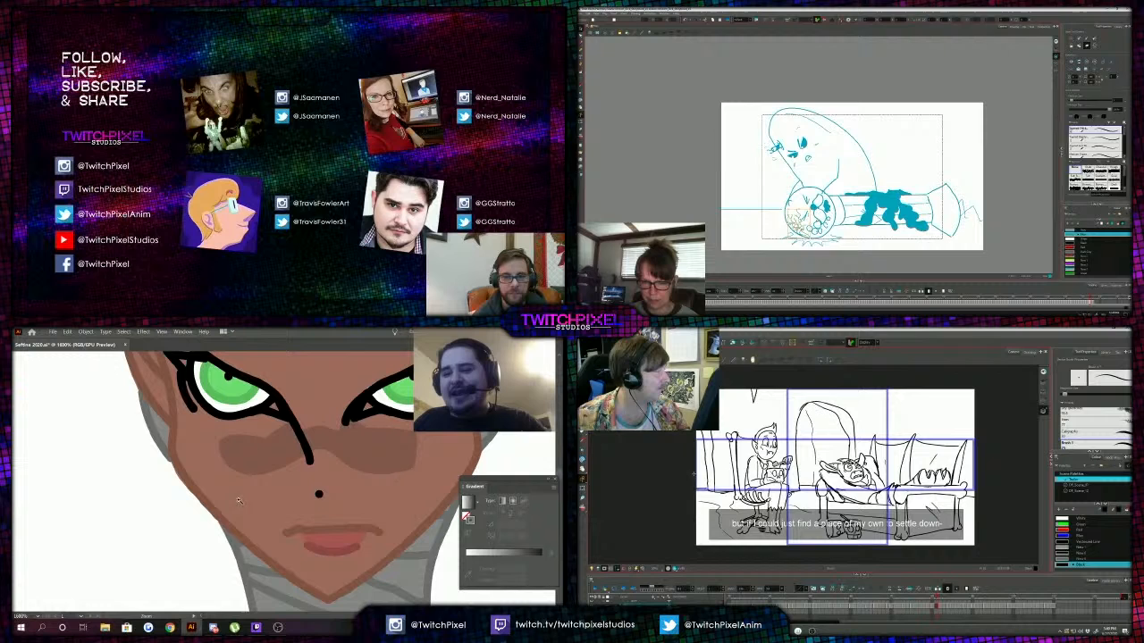
pyautogui.click(165, 448)
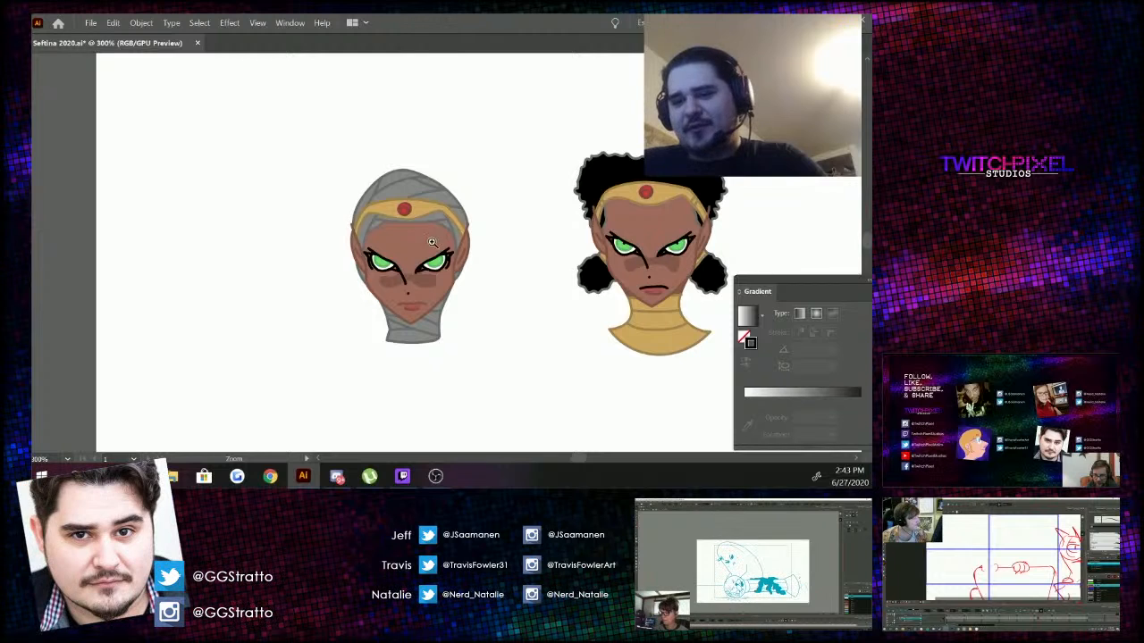
# Compare the wrapped head with the curly-haired head from close up and farther out.
pyautogui.click(431, 240)
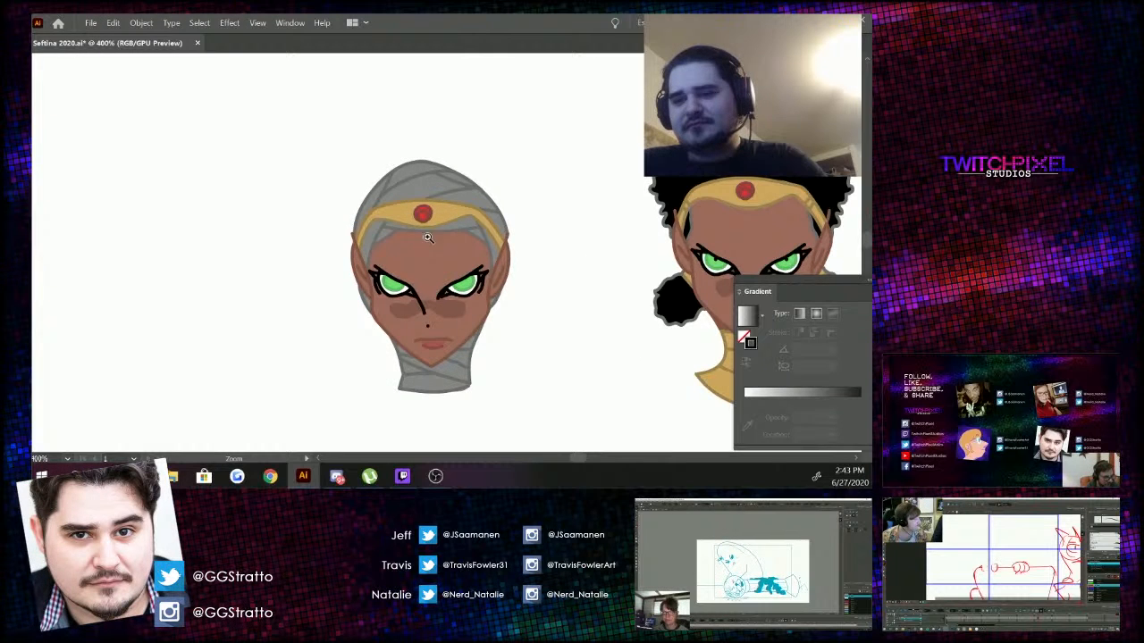
pyautogui.keyDown('alt'); pyautogui.click(478, 259); pyautogui.keyUp('alt')
pyautogui.keyDown('alt'); pyautogui.click(492, 277); pyautogui.keyUp('alt')
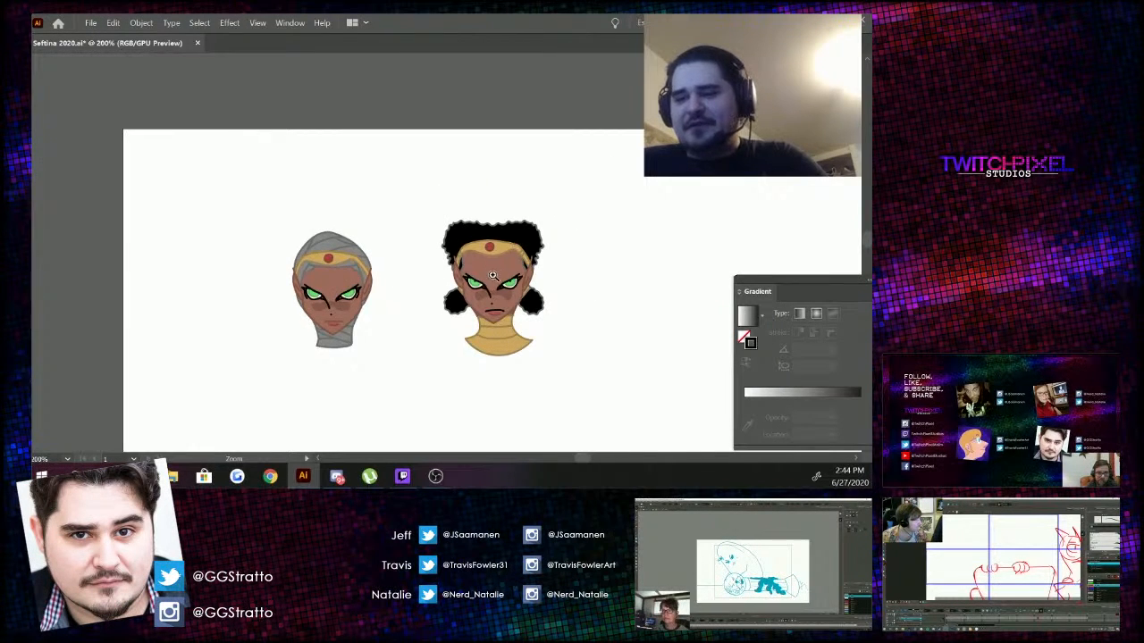
pyautogui.click(493, 276)
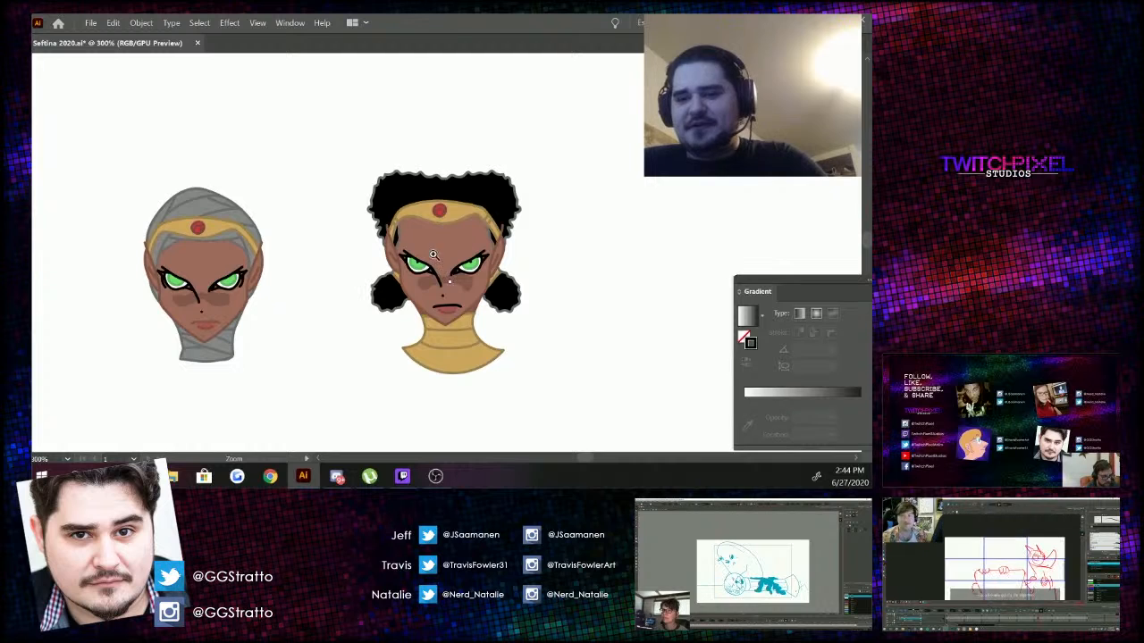
pyautogui.keyDown('alt'); pyautogui.click(283, 273); pyautogui.keyUp('alt')
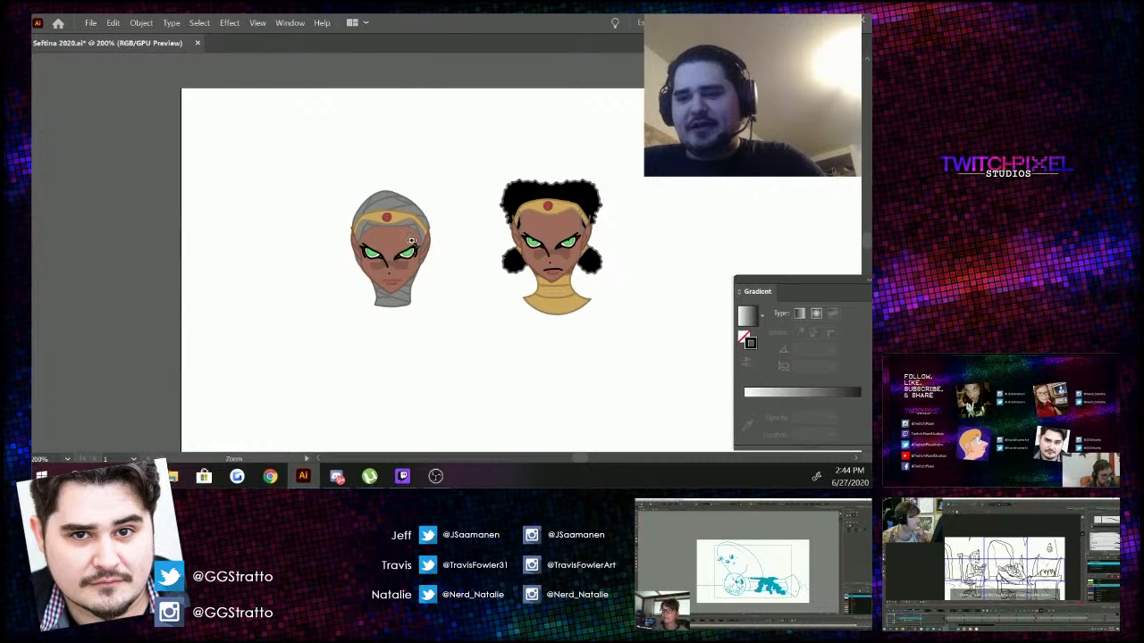
pyautogui.click(409, 237)
pyautogui.click(410, 238)
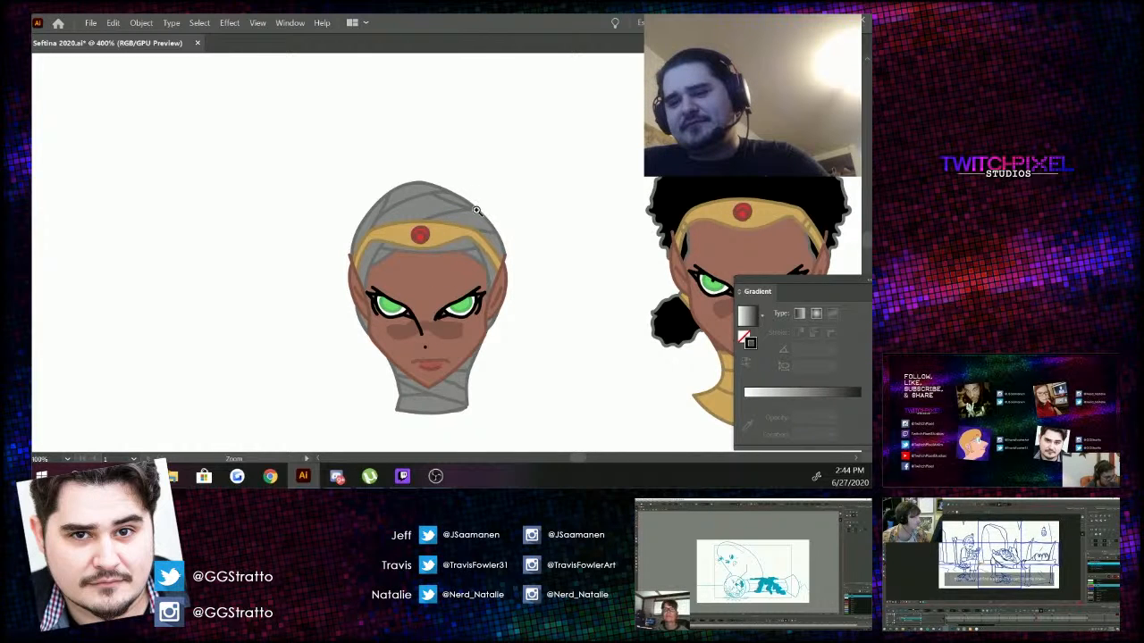
pyautogui.keyDown('alt'); pyautogui.click(580, 253); pyautogui.keyUp('alt')
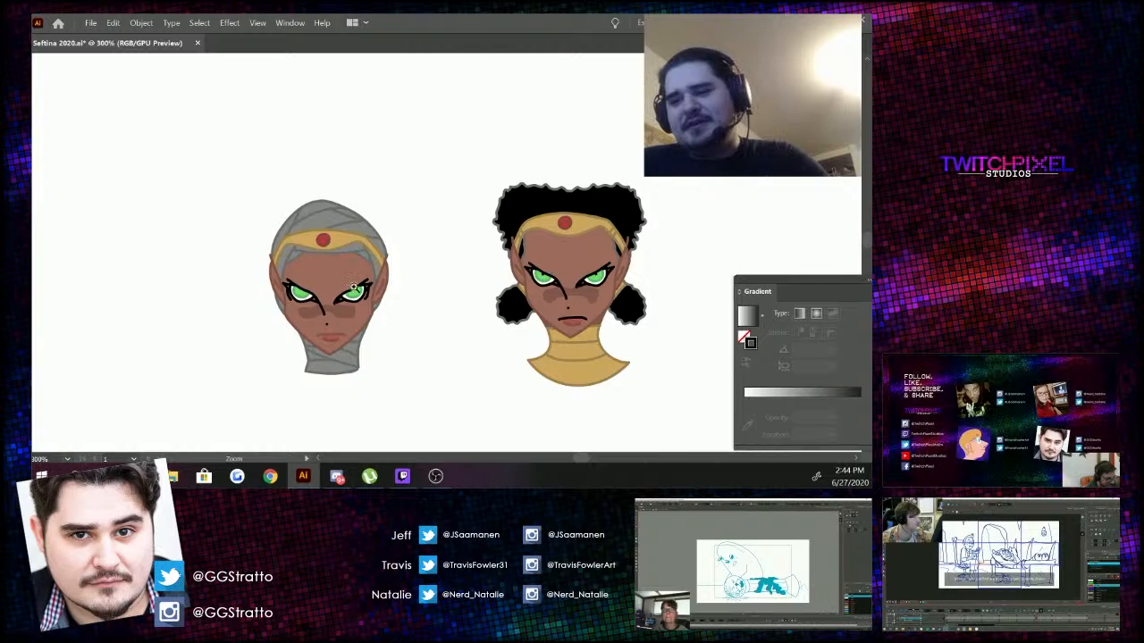
# Examine the wrapped head's face, headband and head wrap at several magnifications.
pyautogui.click(368, 271)
pyautogui.click(498, 238)
pyautogui.keyDown('alt'); pyautogui.click(474, 273); pyautogui.keyUp('alt')
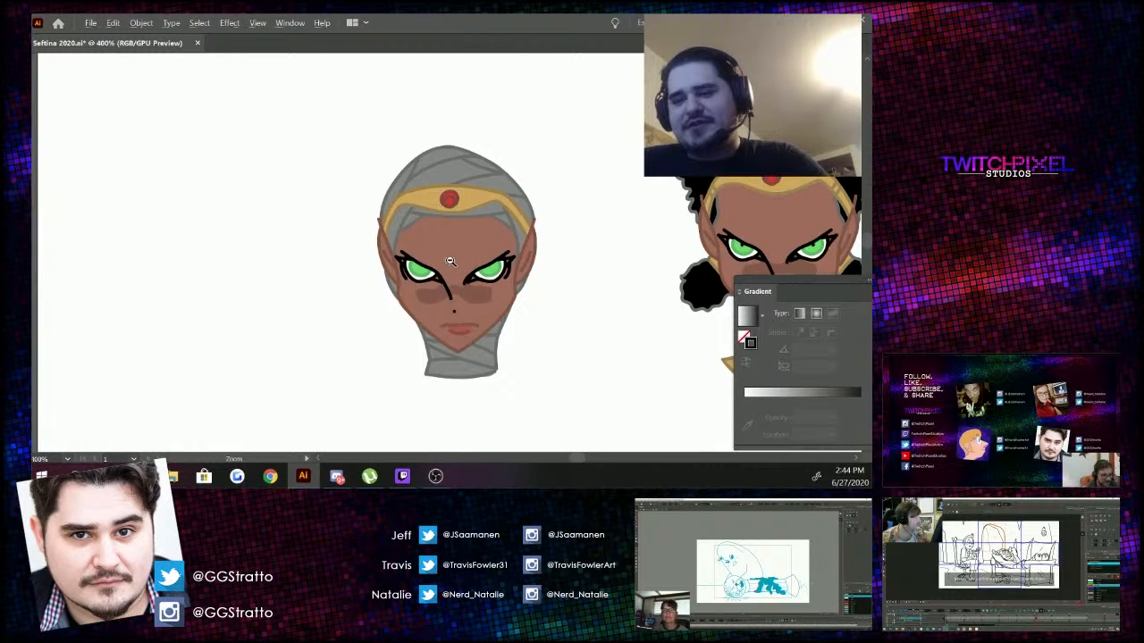
pyautogui.keyDown('alt'); pyautogui.click(451, 260); pyautogui.keyUp('alt')
pyautogui.click(452, 261)
pyautogui.click(450, 224)
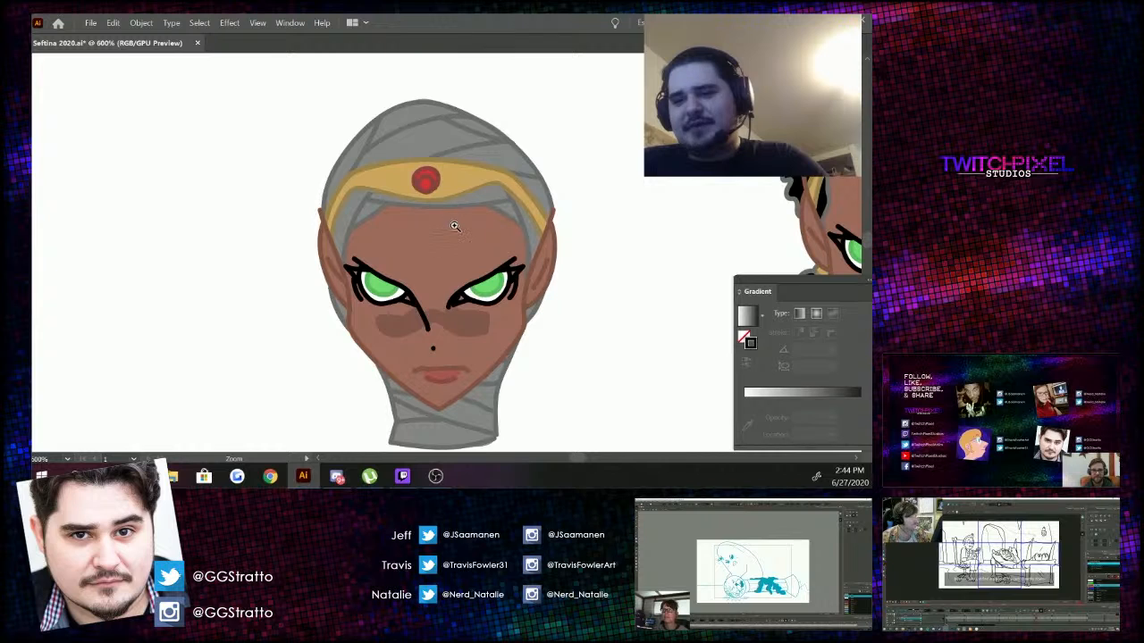
pyautogui.keyDown('alt'); pyautogui.click(445, 256); pyautogui.keyUp('alt')
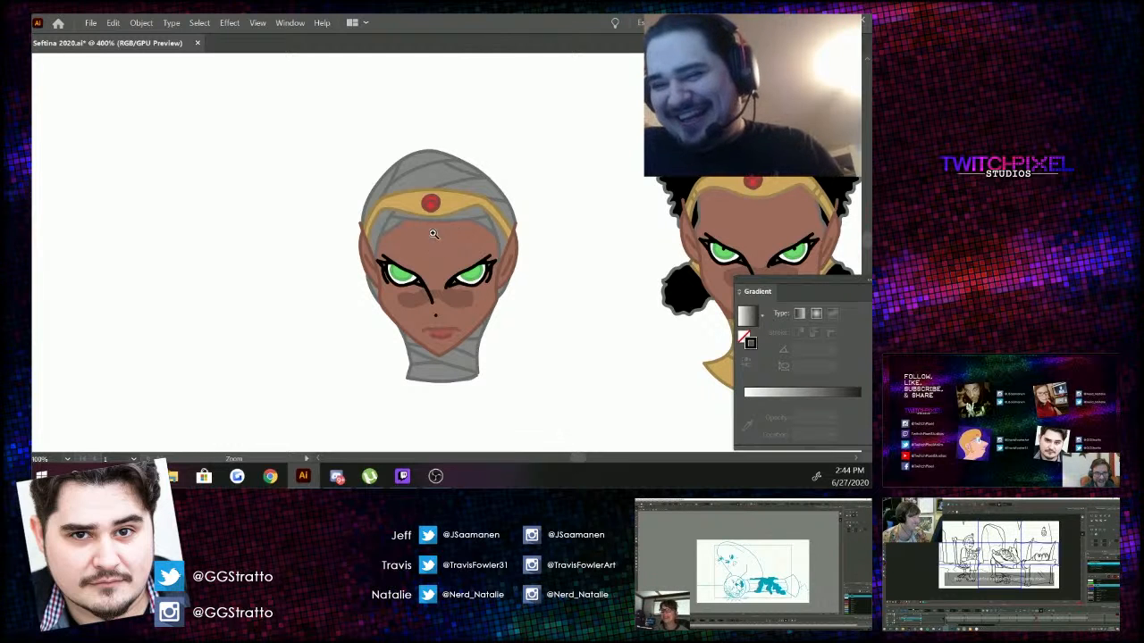
pyautogui.click(435, 243)
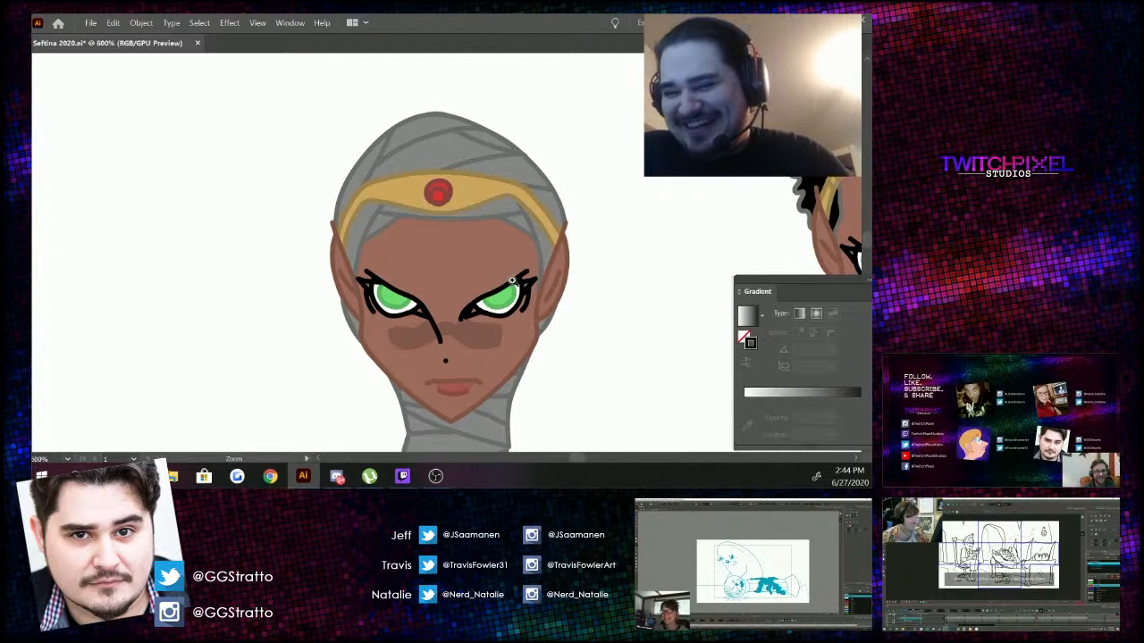
# Check the wrapped head's eye and lash lines, and review both heads side by side at a smaller scale.
pyautogui.press('a')
pyautogui.click(517, 284)
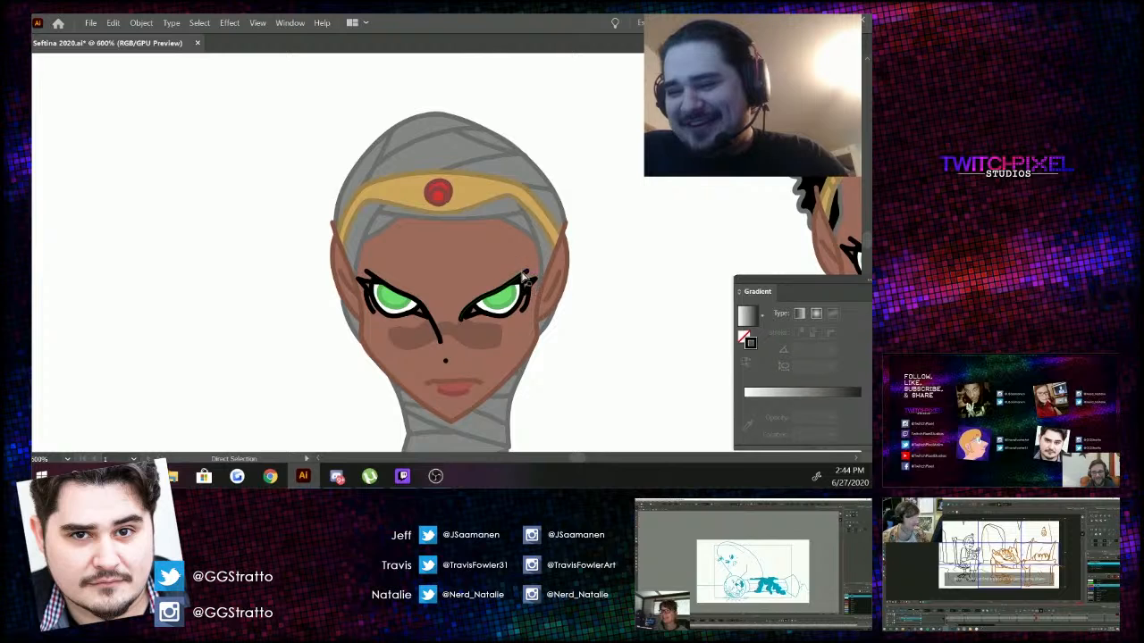
pyautogui.click(598, 189)
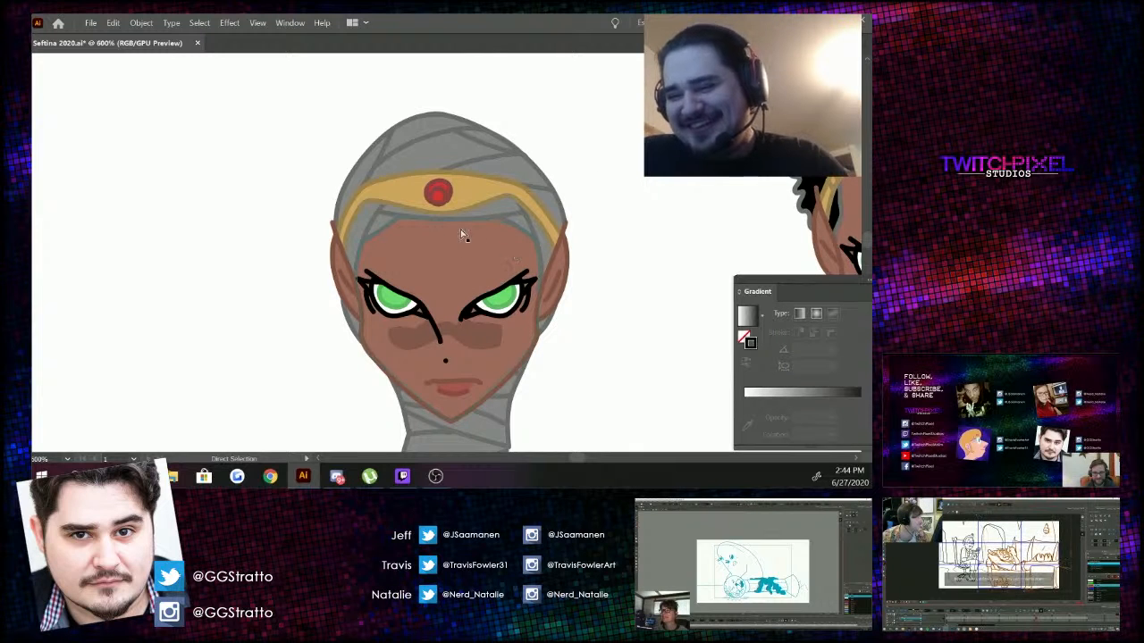
pyautogui.press('z')
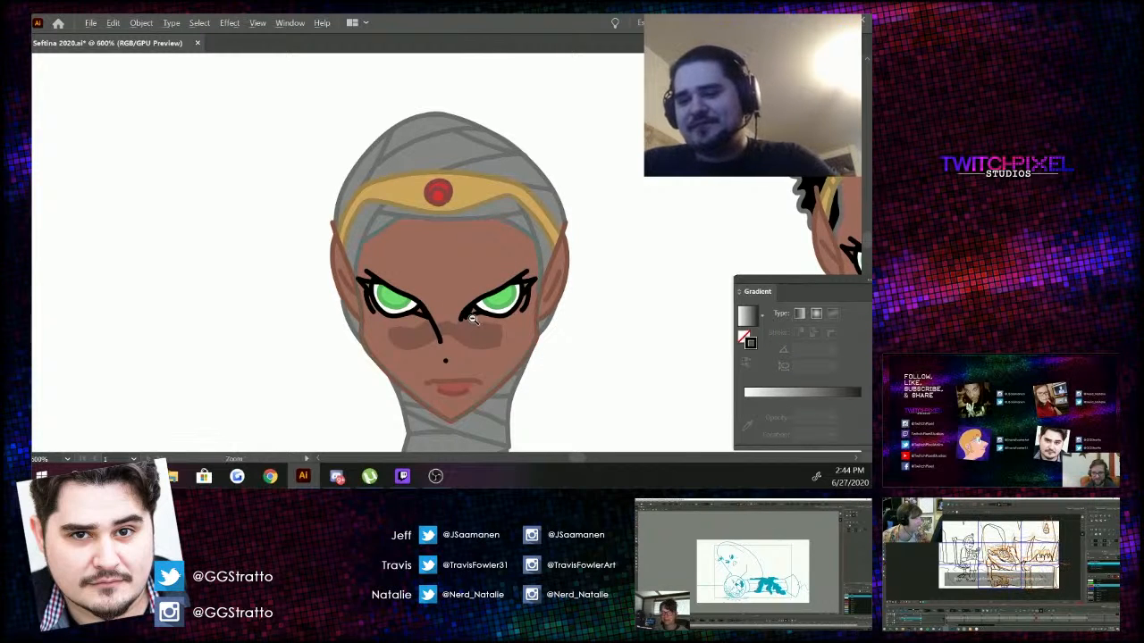
pyautogui.keyDown('alt'); pyautogui.click(384, 317); pyautogui.keyUp('alt')
pyautogui.keyDown('alt'); pyautogui.click(458, 223); pyautogui.keyUp('alt')
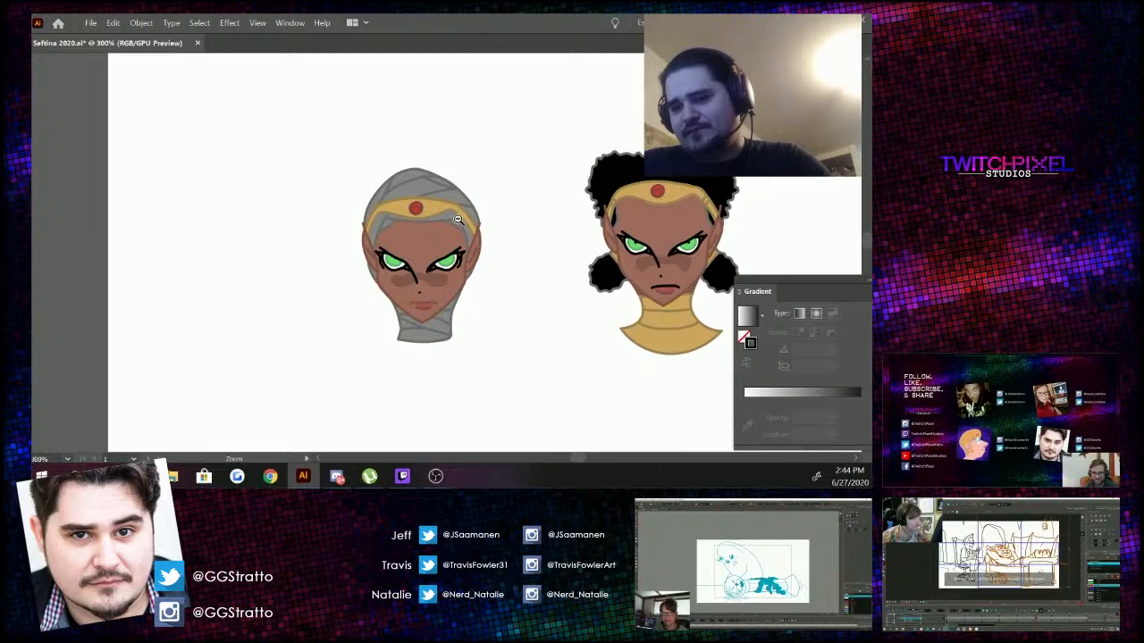
pyautogui.click(559, 238)
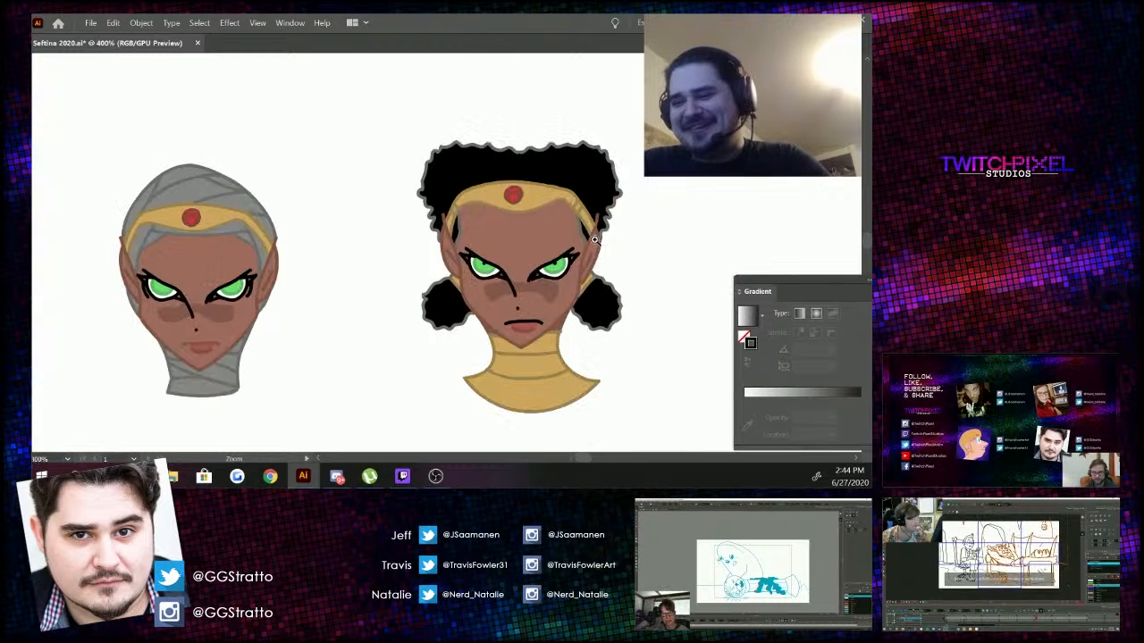
pyautogui.press('a')
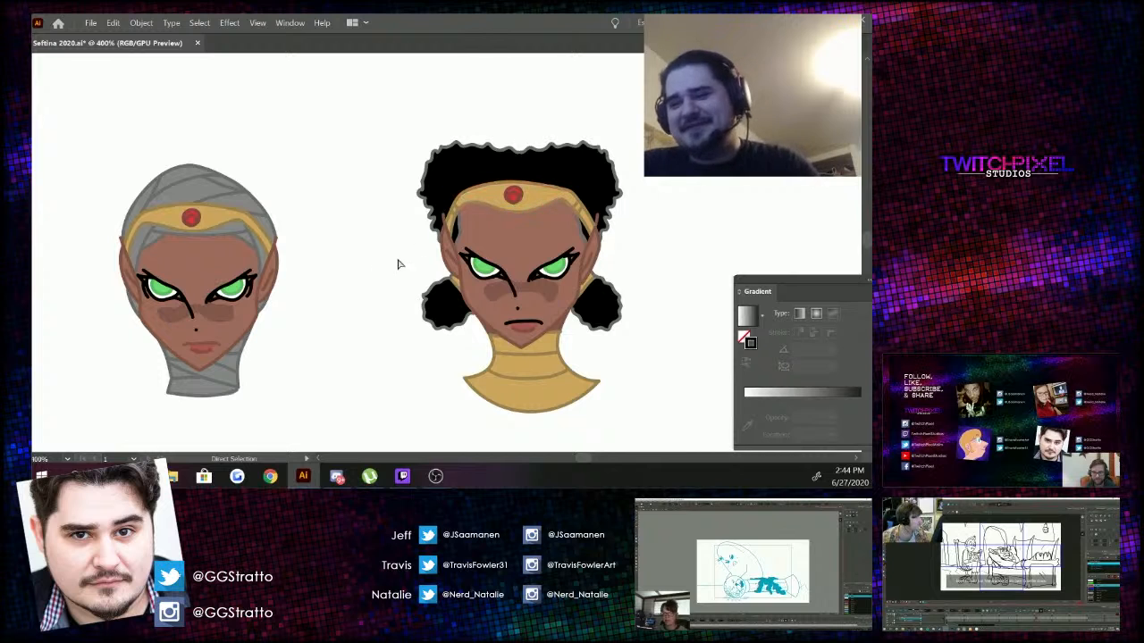
pyautogui.press('z')
pyautogui.keyDown('alt'); pyautogui.click(364, 289); pyautogui.keyUp('alt')
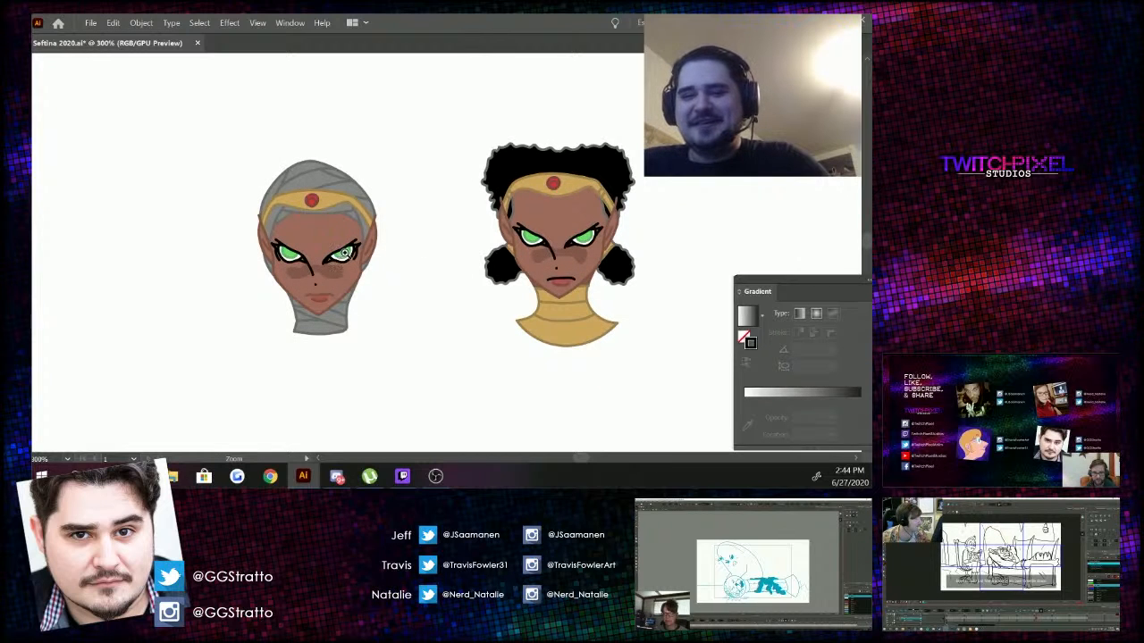
pyautogui.keyDown('alt'); pyautogui.click(349, 248); pyautogui.keyUp('alt')
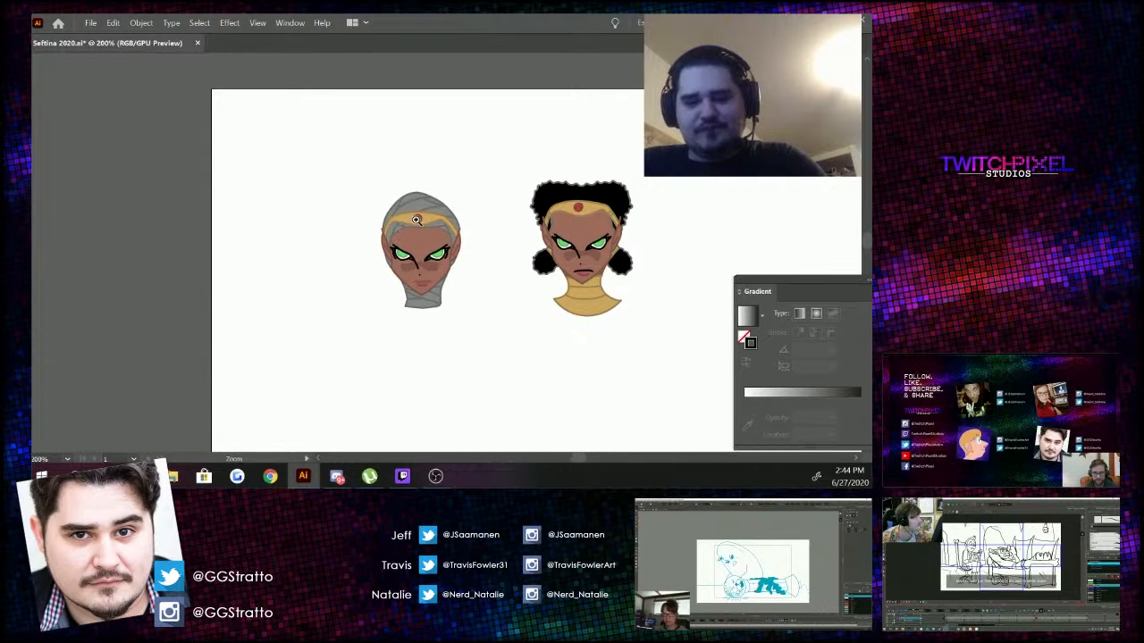
# Select the entire curly-haired head and clear it from the artboard, keeping the wrapped head.
pyautogui.press('v')
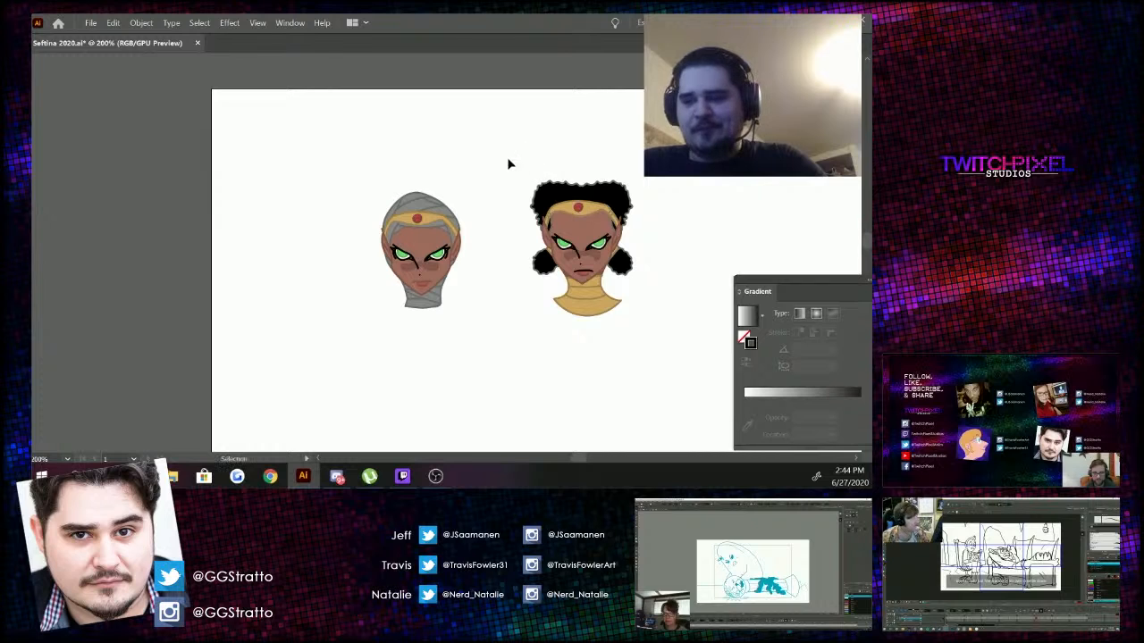
pyautogui.moveTo(508, 158); pyautogui.dragTo(664, 334)
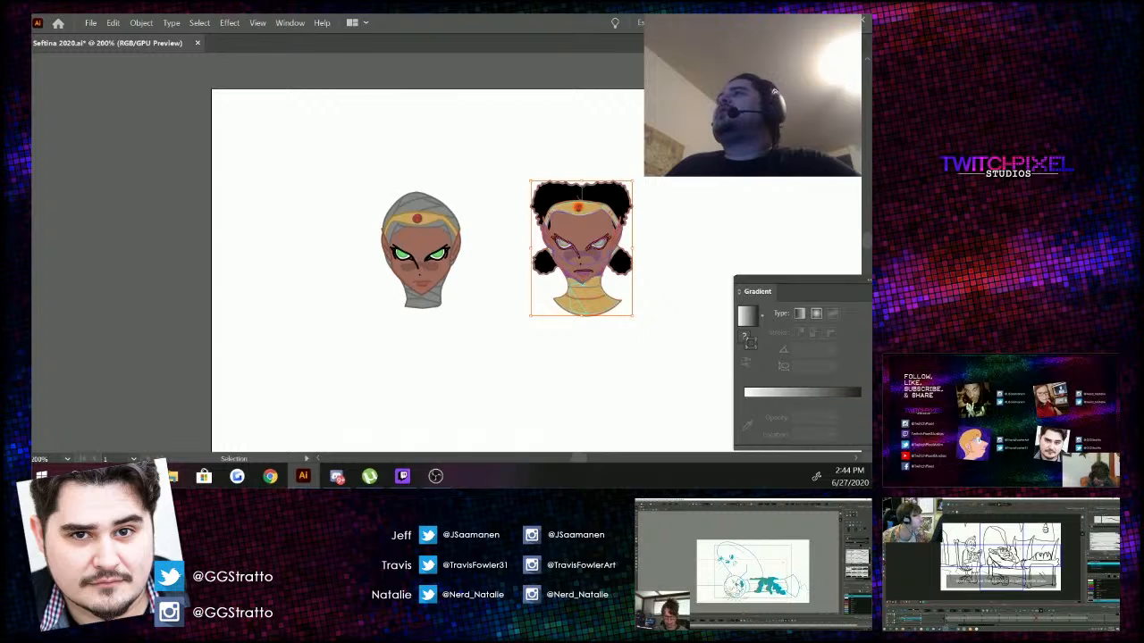
pyautogui.press('Delete')
pyautogui.press('Delete')
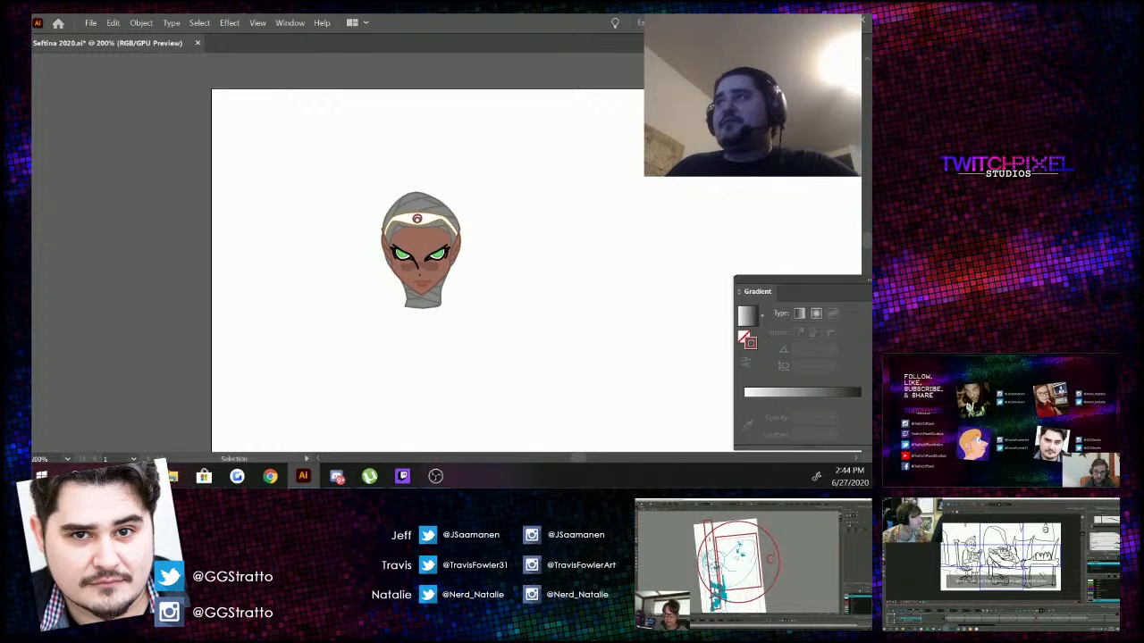
# Move the wrapped head's gold headband fill onto the layer holding the rest of that head.
pyautogui.hotkey('ctrl', 'z')
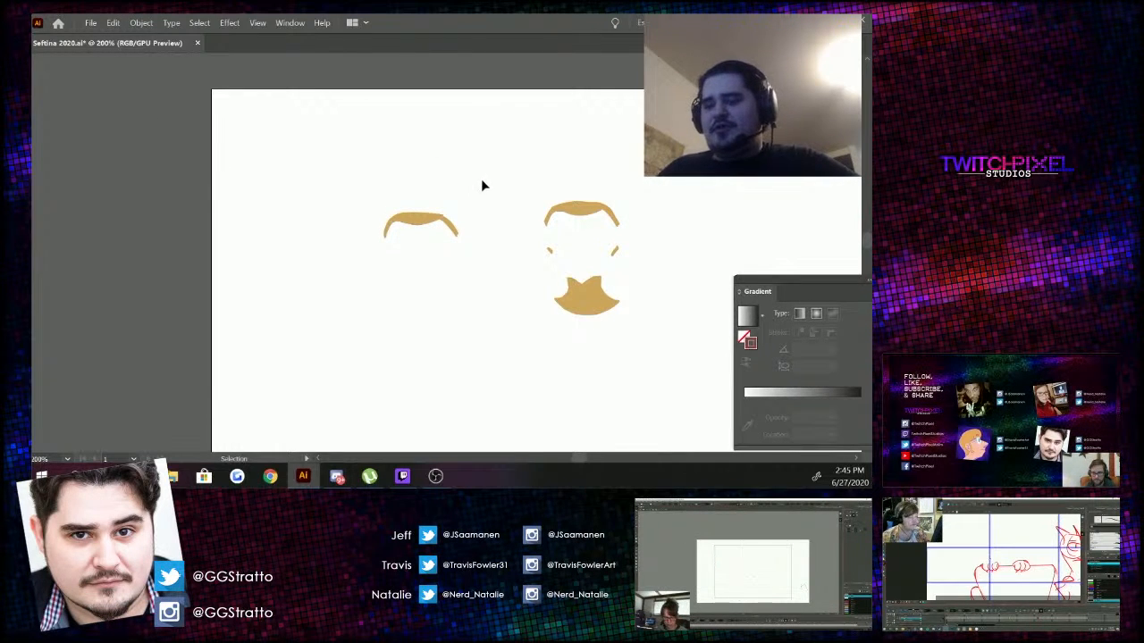
pyautogui.moveTo(481, 178); pyautogui.dragTo(357, 288)
pyautogui.press('a')
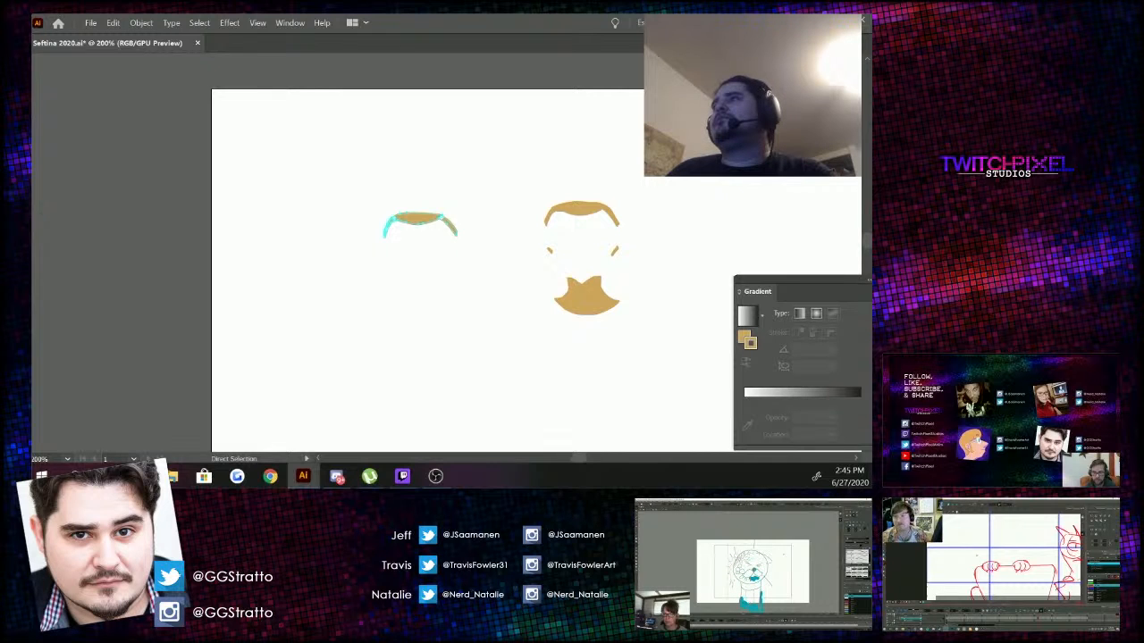
pyautogui.rightClick(460, 214)
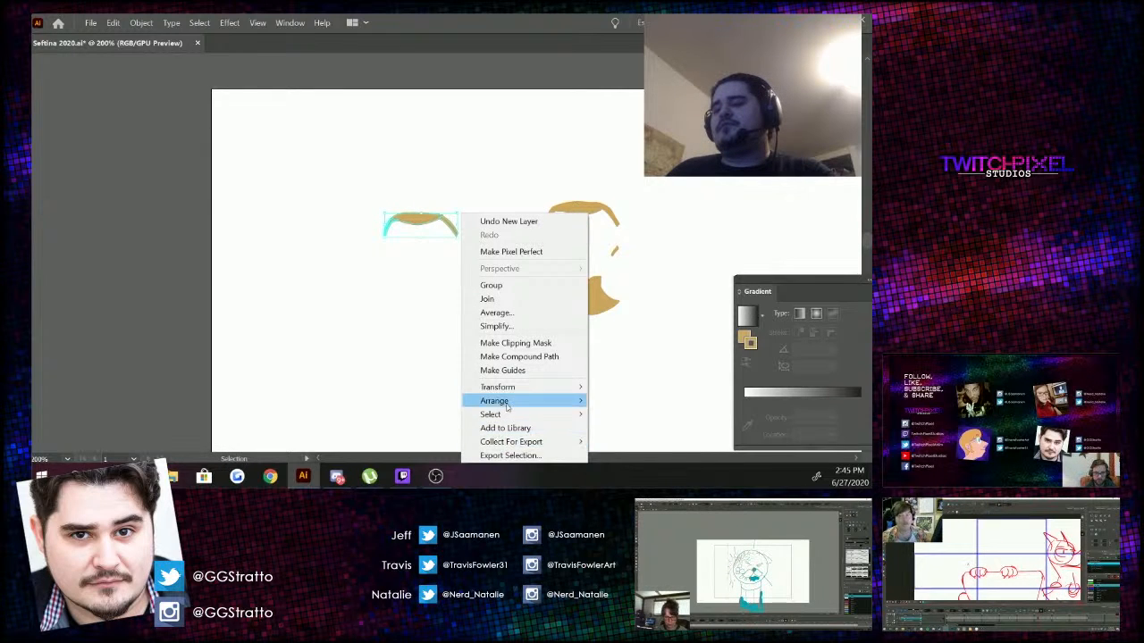
pyautogui.moveTo(528, 400)
pyautogui.click(642, 458)
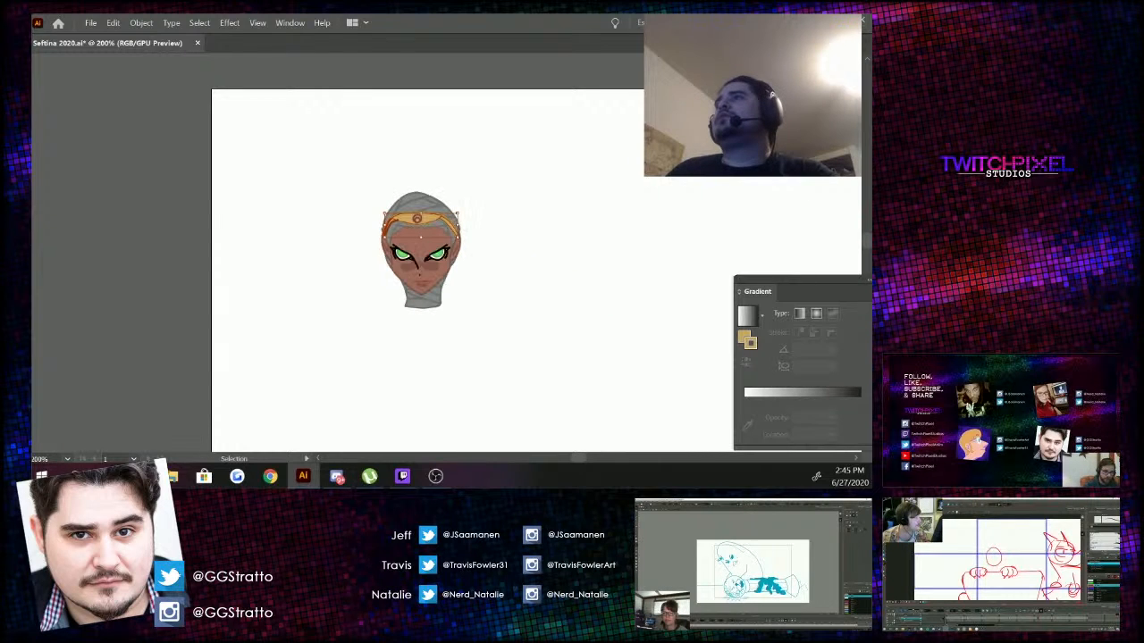
pyautogui.click(518, 205)
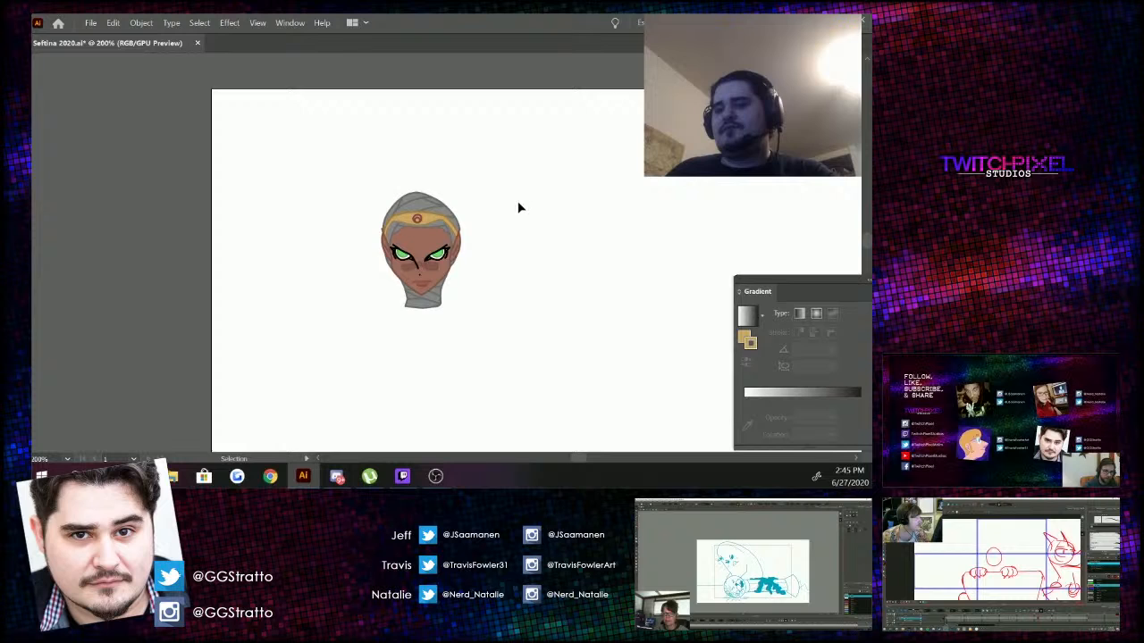
# Inspect the wrapped head's gold headband and its round gem close up.
pyautogui.press('z')
pyautogui.click(460, 224)
pyautogui.click(391, 269)
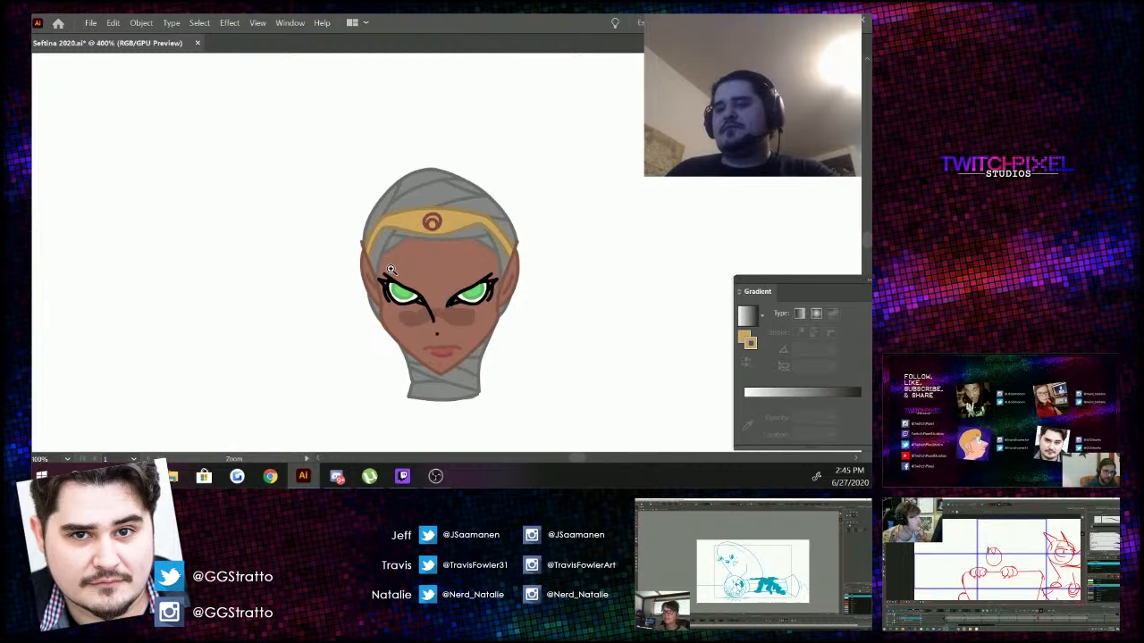
pyautogui.scroll(1, 390, 269)
pyautogui.click(454, 250)
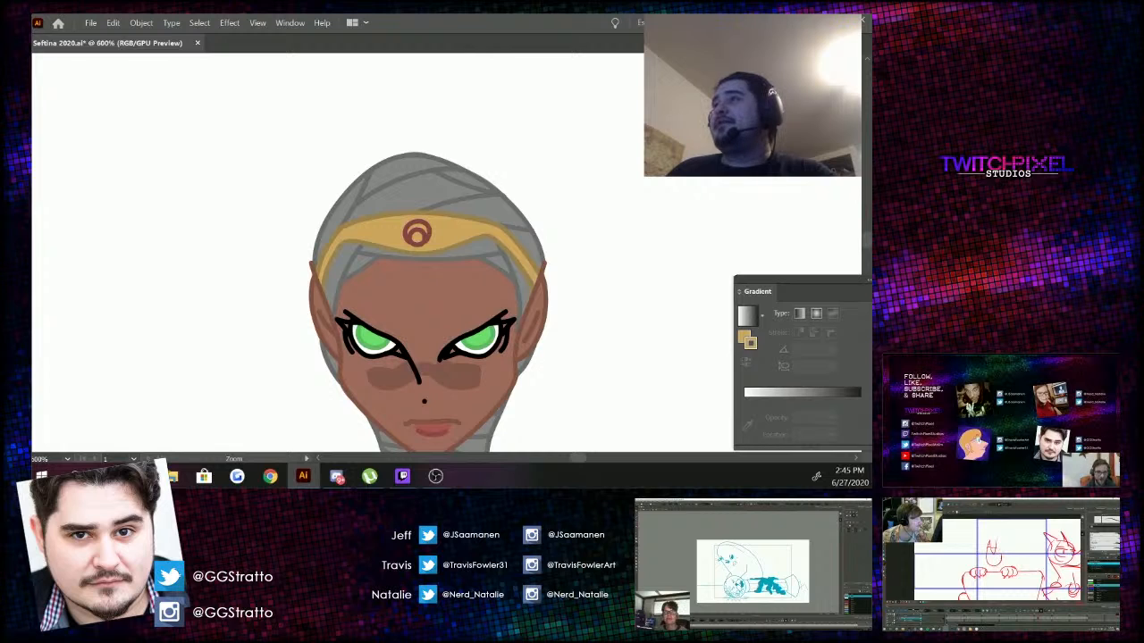
# Colour the round gem on the wrapped head's gold headband red.
pyautogui.hotkey('ctrl', '-')
pyautogui.hotkey('ctrl', '-')
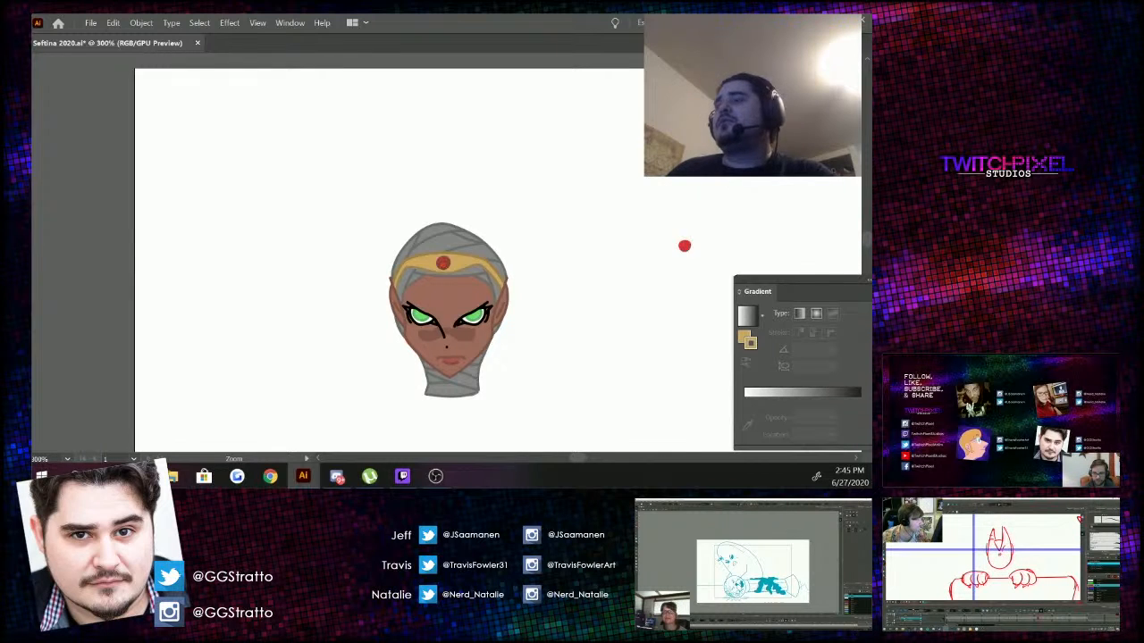
pyautogui.click(477, 242)
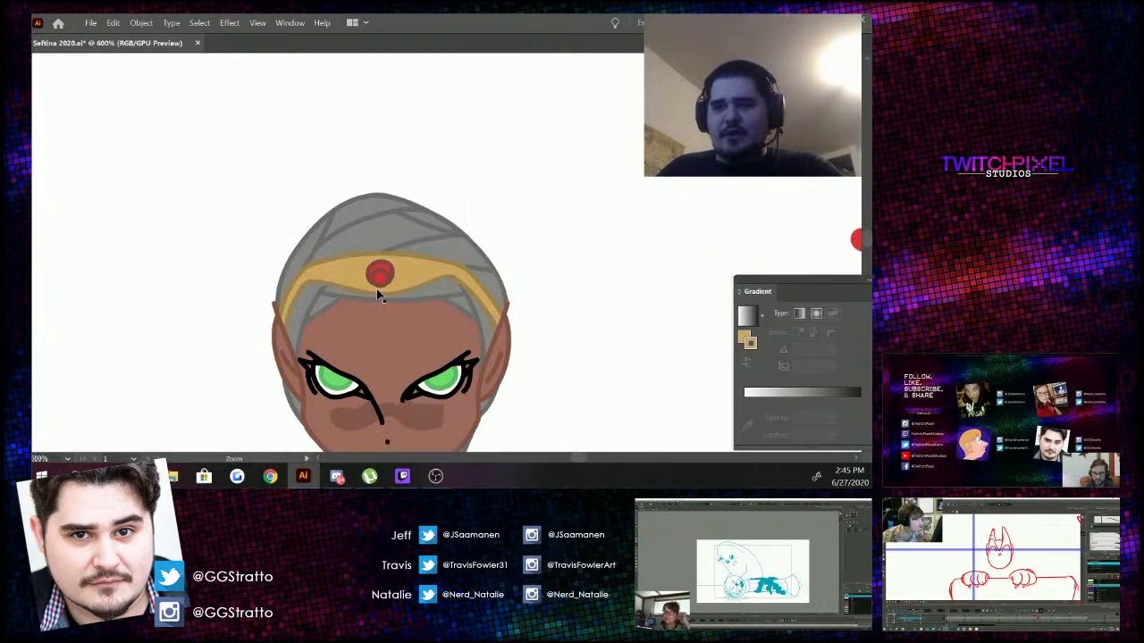
pyautogui.click(382, 280)
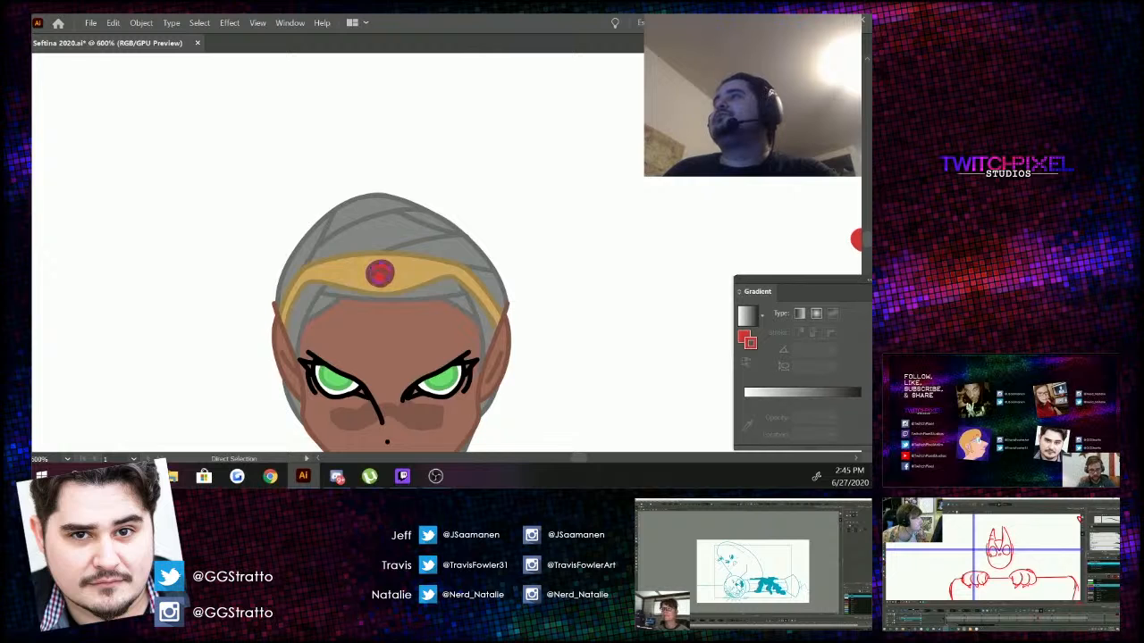
pyautogui.click(747, 216)
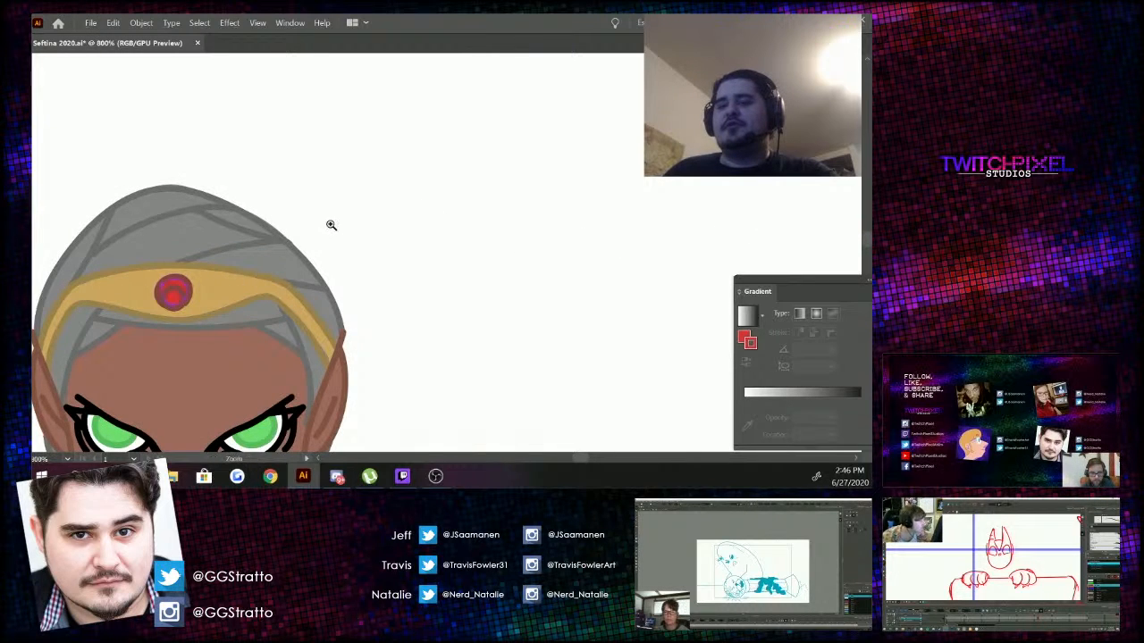
# Inspect the wrapped head's face outline and its anchor points where it meets both ears.
pyautogui.keyDown('alt'); pyautogui.click(331, 225); pyautogui.keyUp('alt')
pyautogui.keyDown('alt'); pyautogui.click(376, 343); pyautogui.keyUp('alt')
pyautogui.click(466, 301)
pyautogui.press('a')
pyautogui.scroll(1, 491, 254)
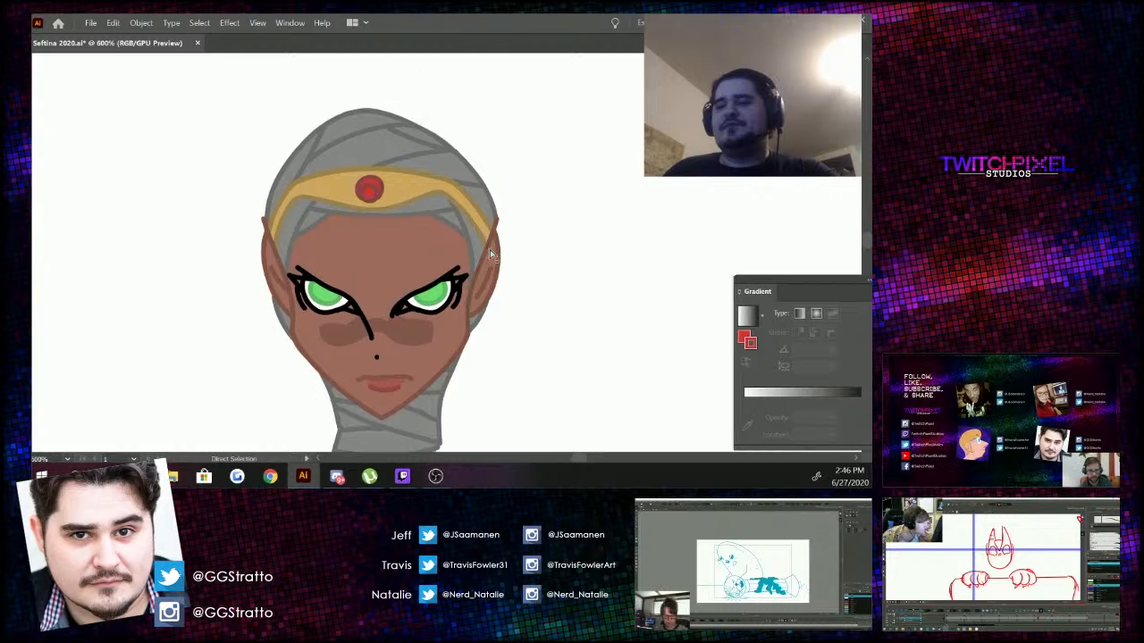
pyautogui.scroll(-1, 490, 249)
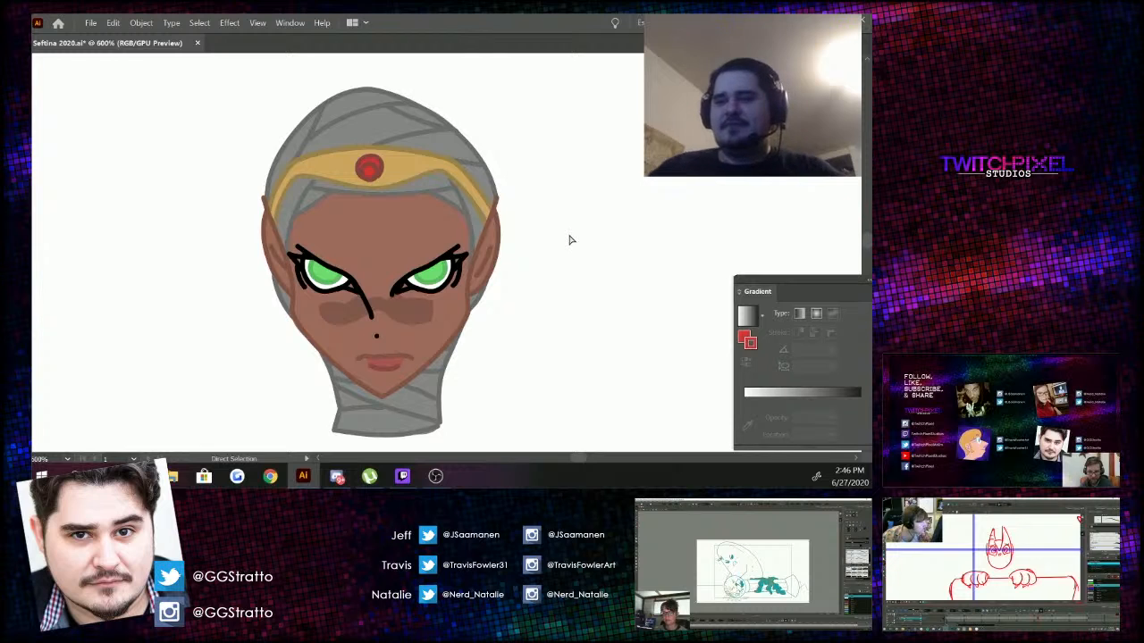
pyautogui.click(498, 222)
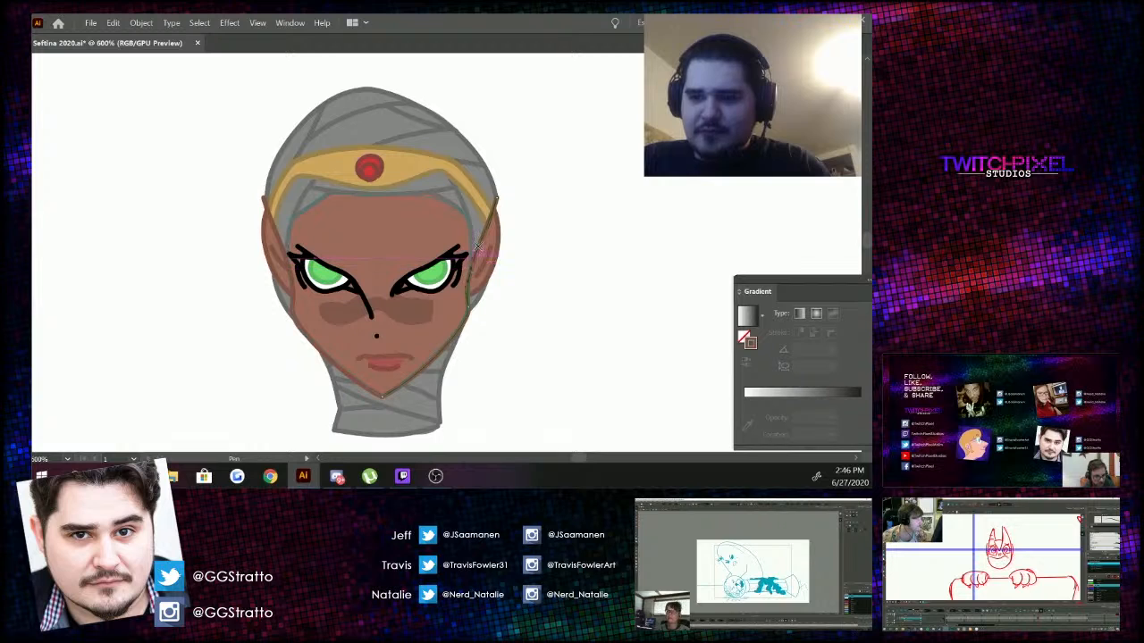
pyautogui.press('a')
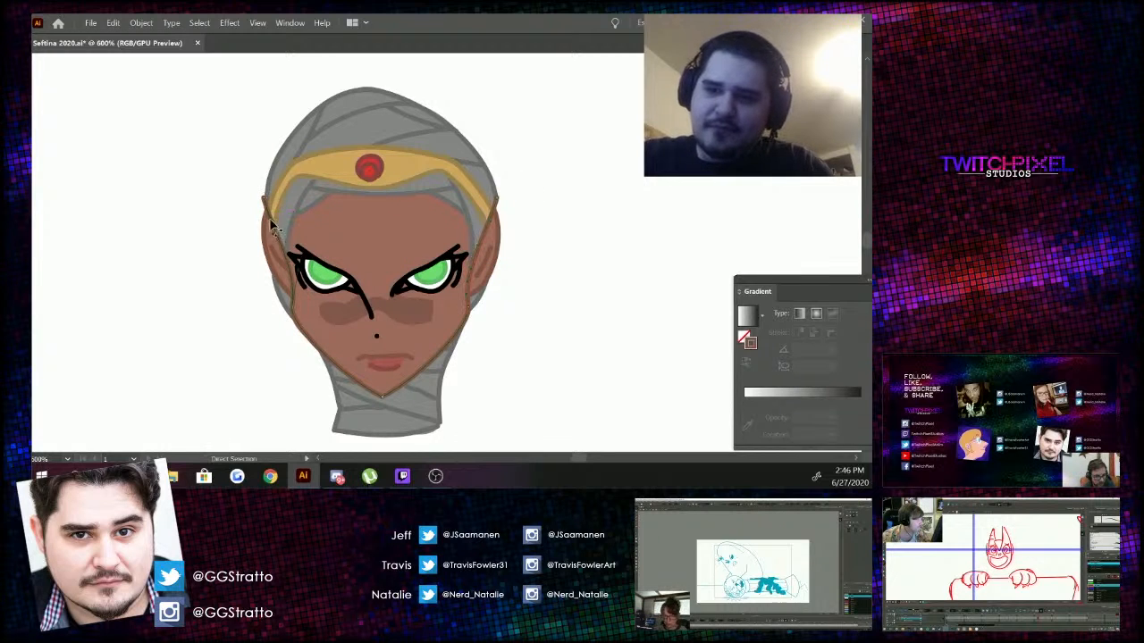
pyautogui.click(275, 221)
pyautogui.press('p')
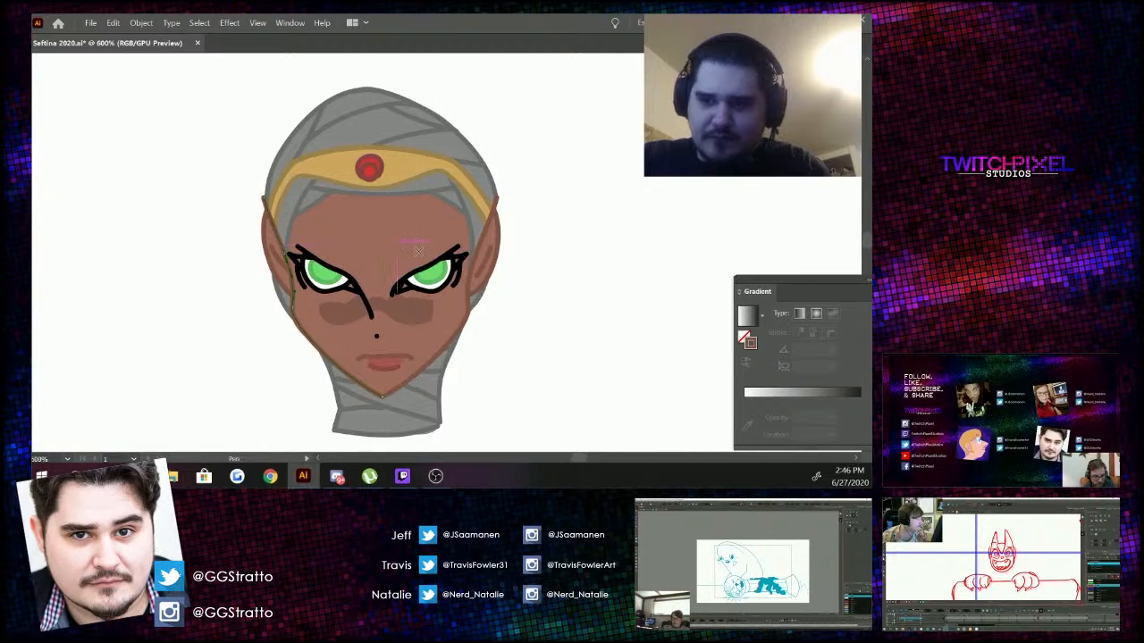
pyautogui.press('a')
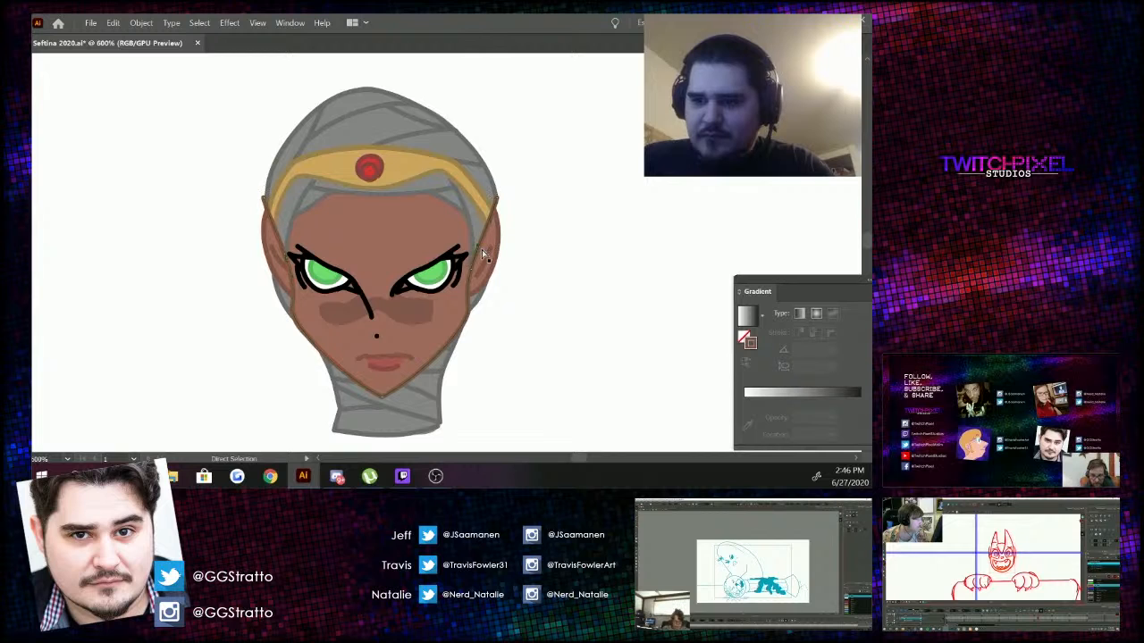
pyautogui.press('p')
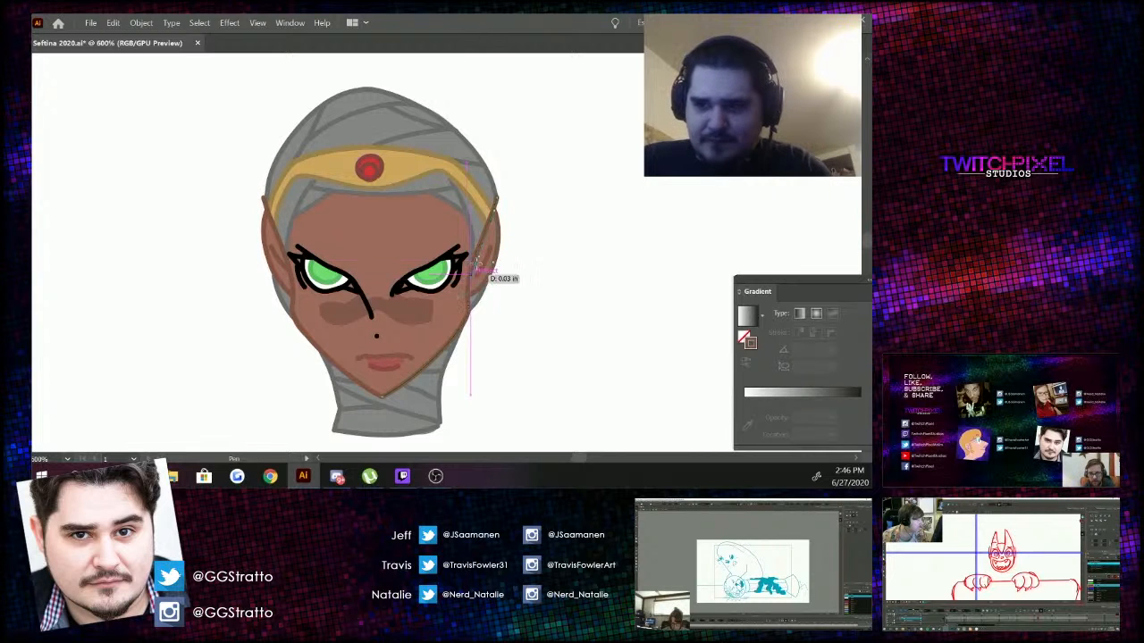
pyautogui.press('a')
pyautogui.click(497, 247)
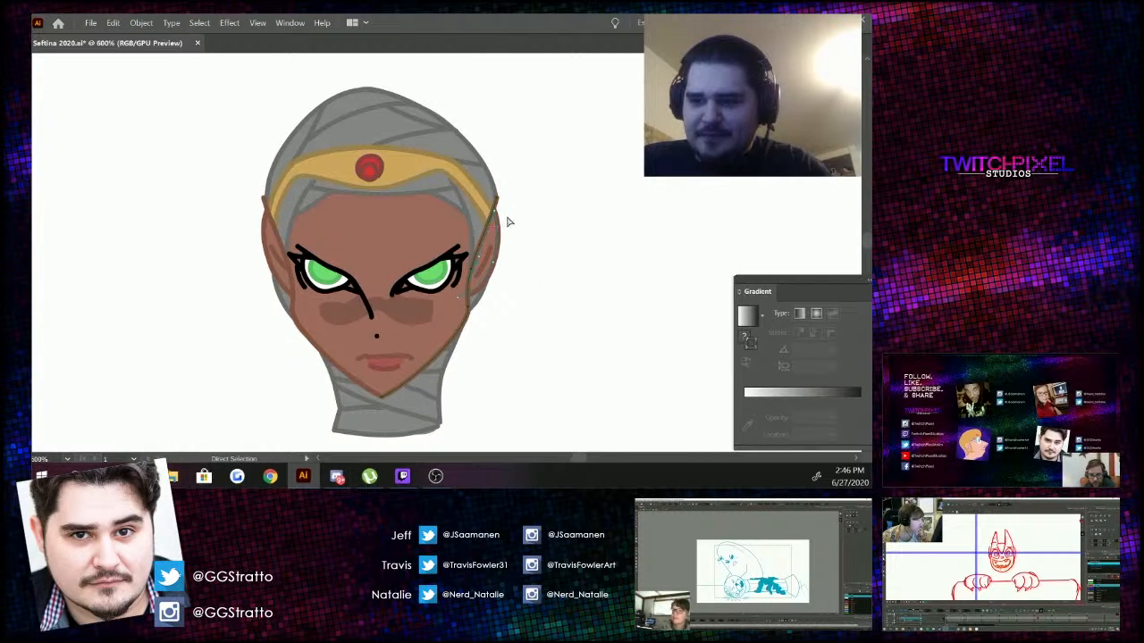
pyautogui.click(526, 205)
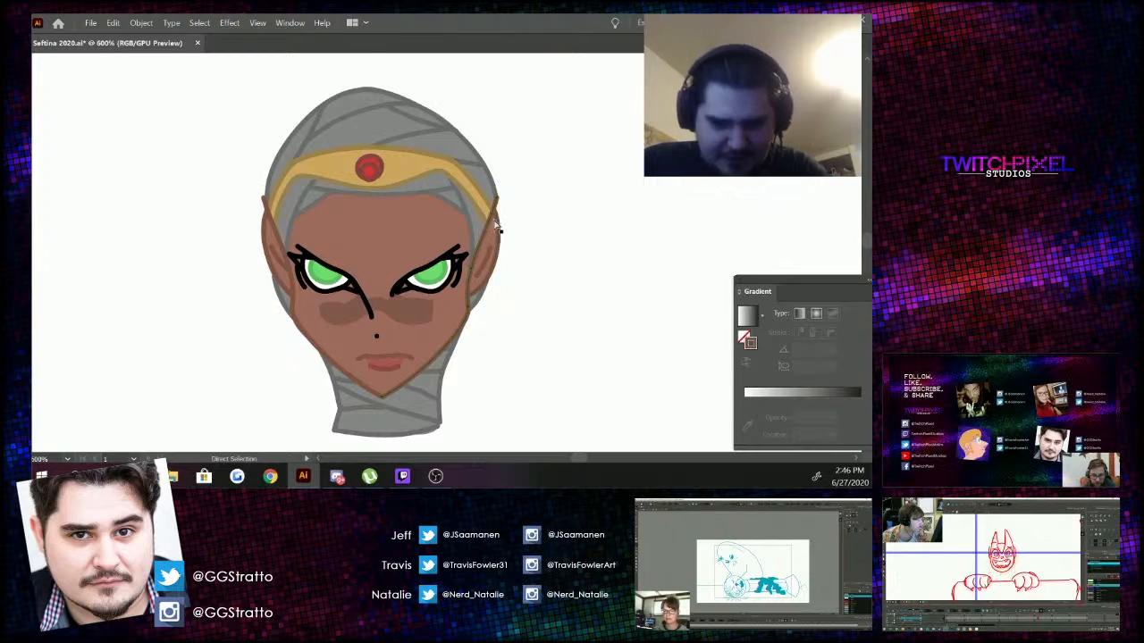
# Add an anchor point to the face outline beside the right-hand ear, undoing the extra one above it.
pyautogui.press('p')
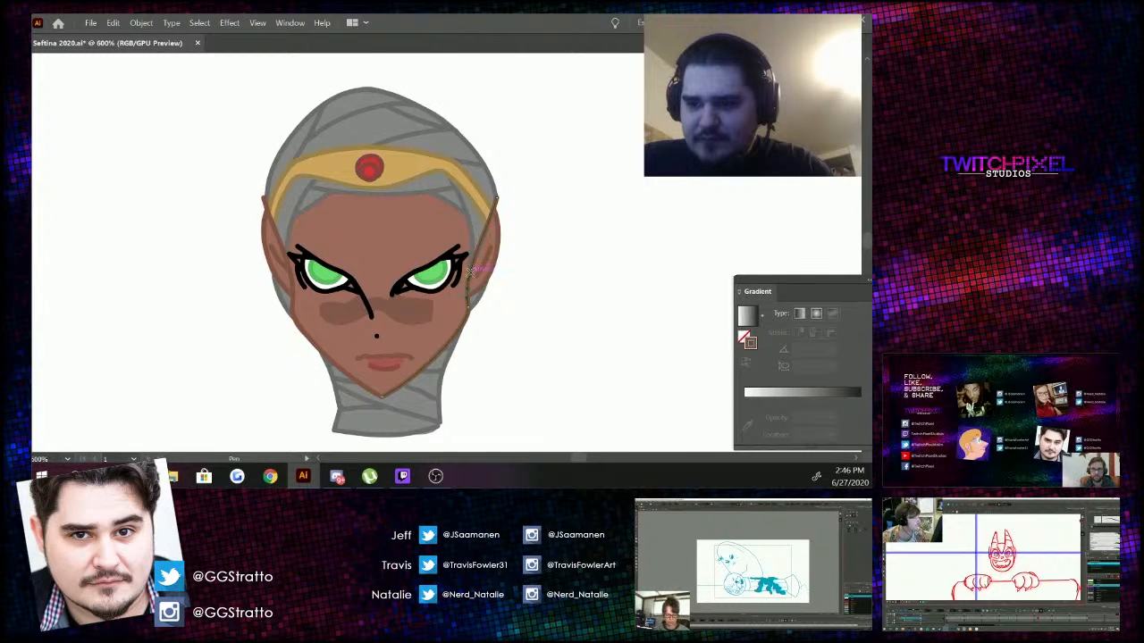
pyautogui.click(470, 273)
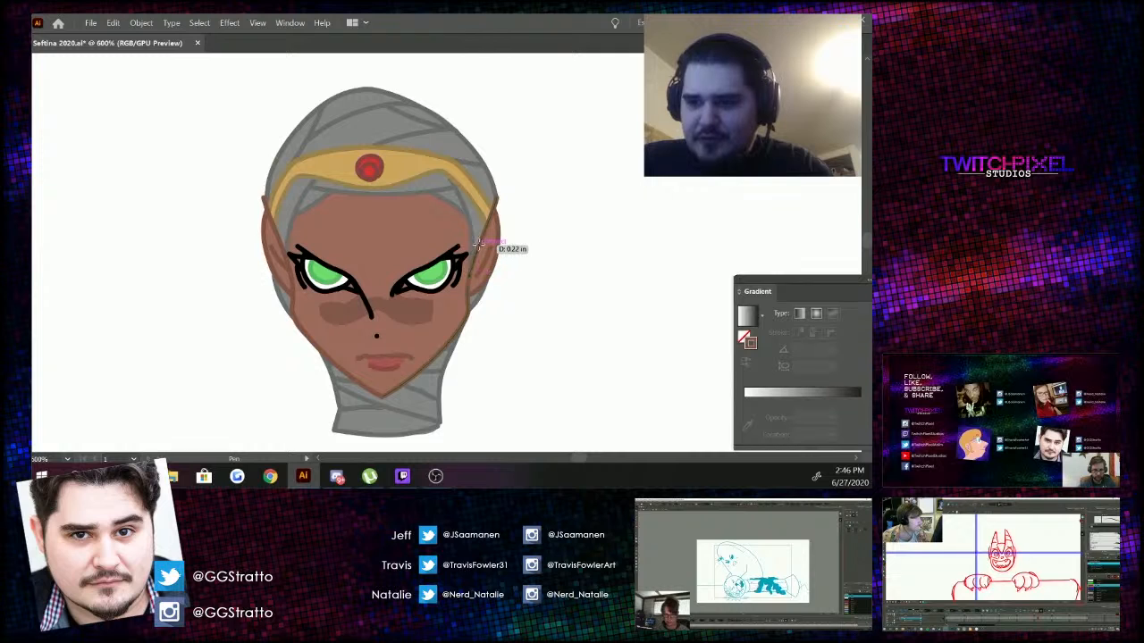
pyautogui.click(479, 244)
pyautogui.press('v')
pyautogui.press('a')
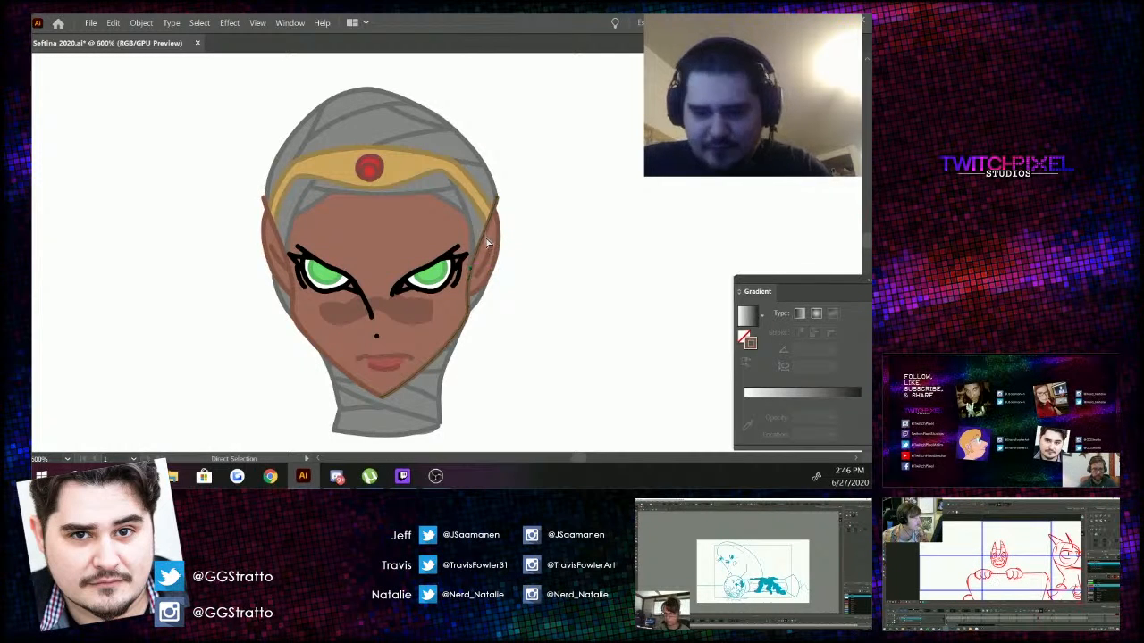
pyautogui.hotkey('ctrl', 'z')
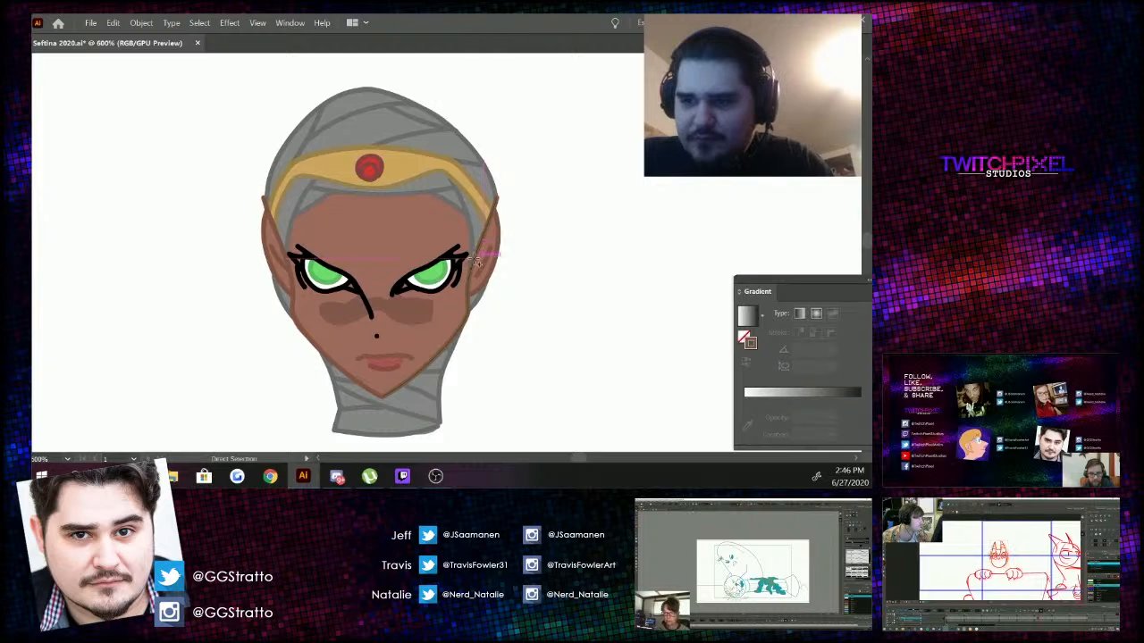
pyautogui.press('a')
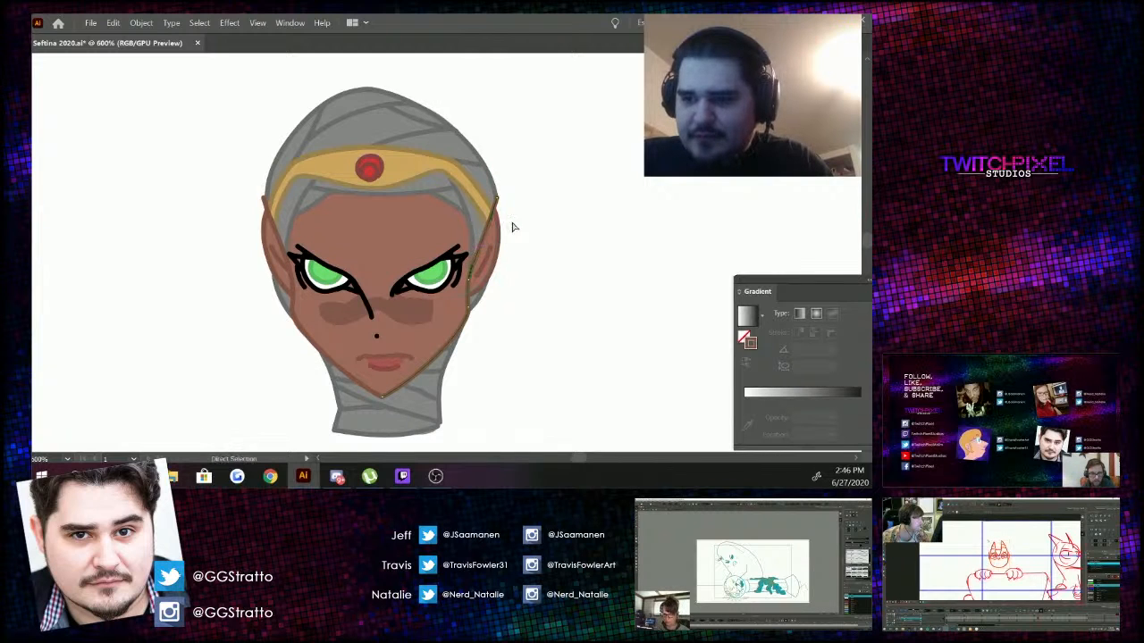
# Try removing the face outline's segment along the right-hand ear, undoing each attempt.
pyautogui.press('z')
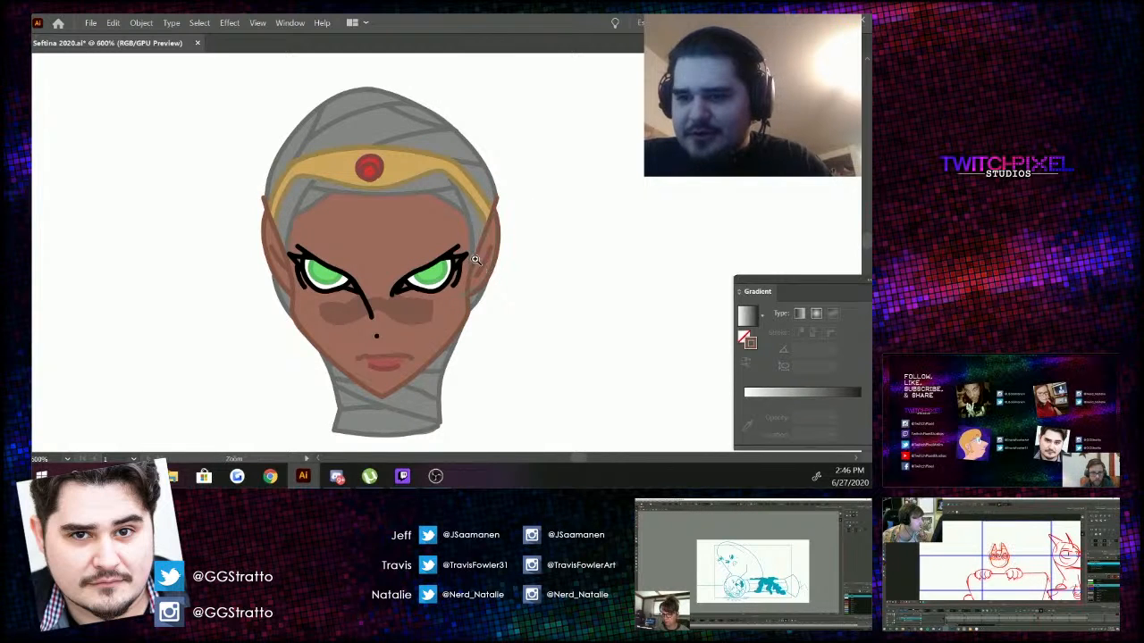
pyautogui.click(475, 259)
pyautogui.press('a')
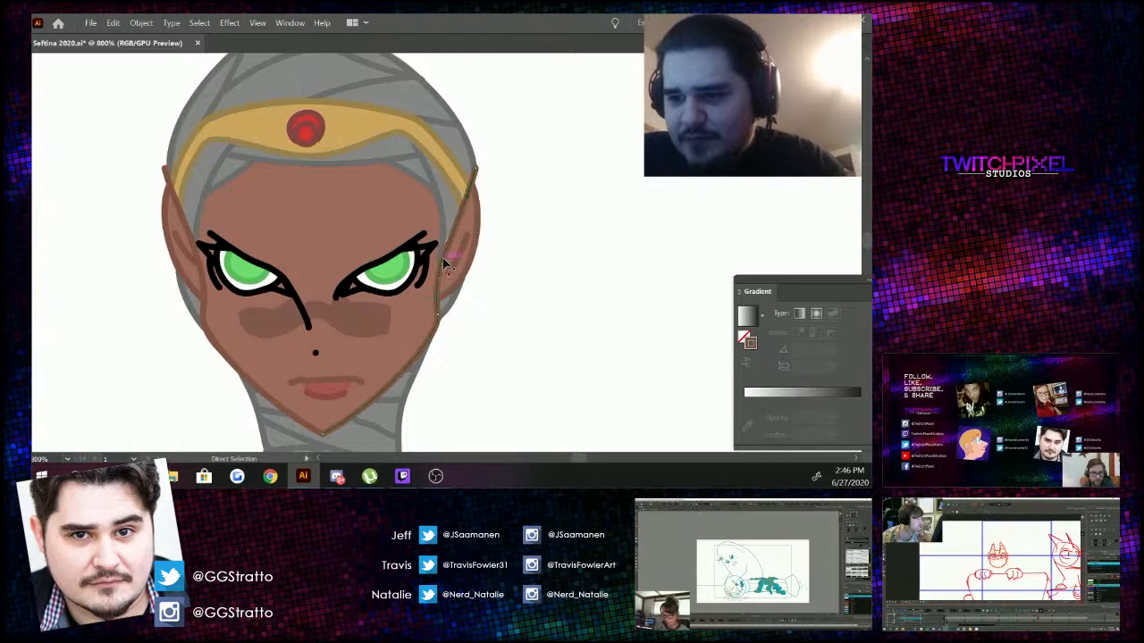
pyautogui.moveTo(445, 262); pyautogui.dragTo(443, 256)
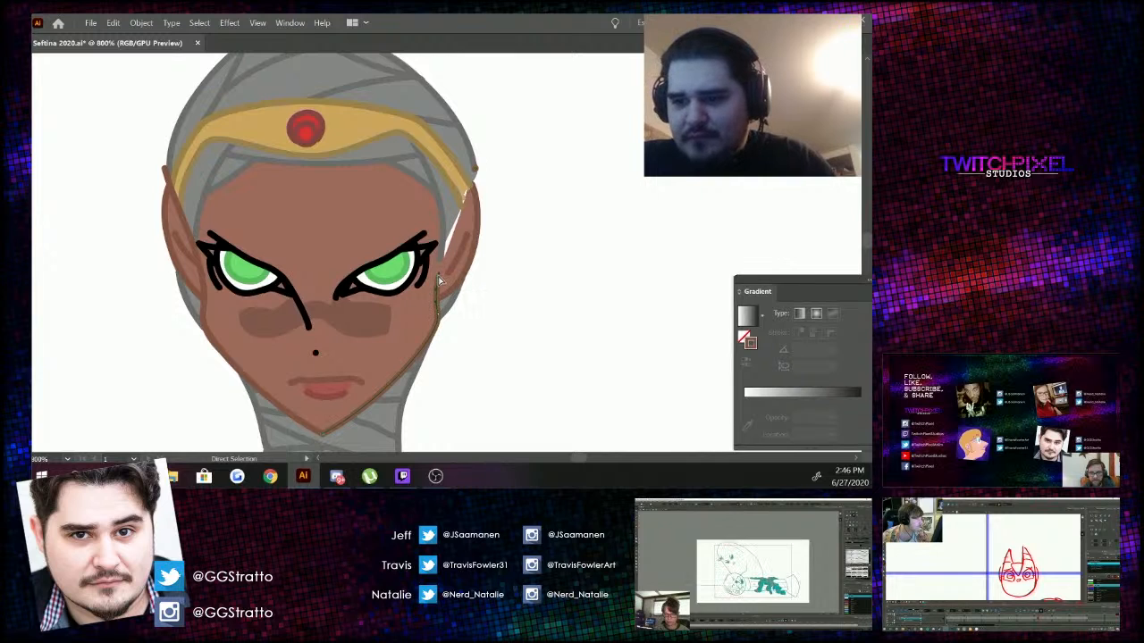
pyautogui.hotkey('ctrl', 'z')
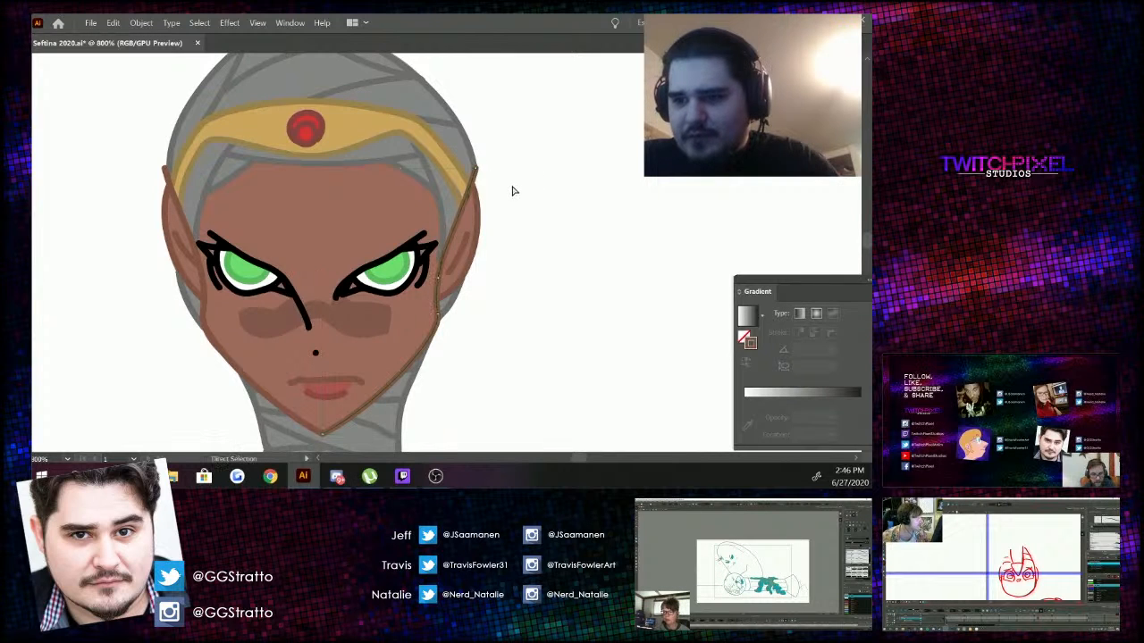
pyautogui.click(444, 263)
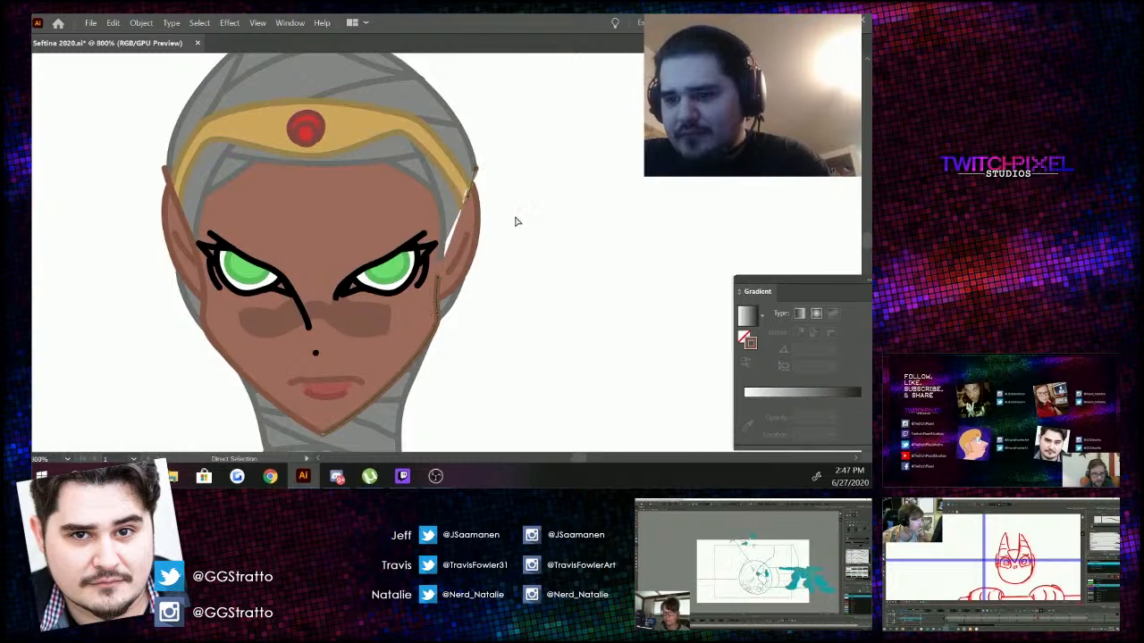
pyautogui.press('v')
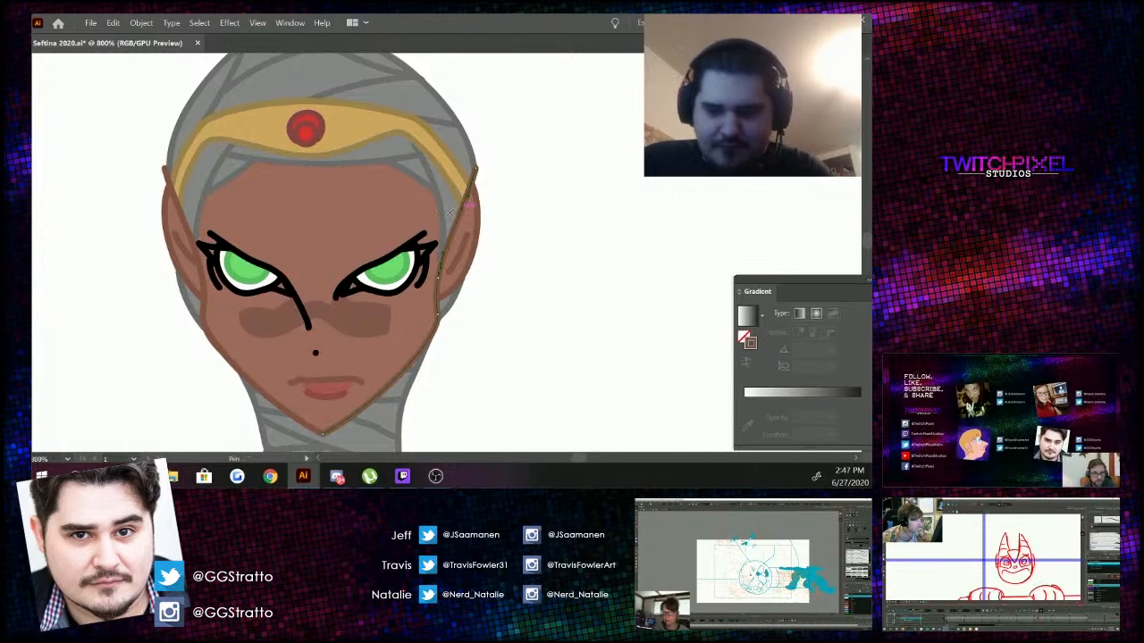
# Add another anchor point to the face outline near the base of the right-hand ear and delete the short segment below it.
pyautogui.press('p')
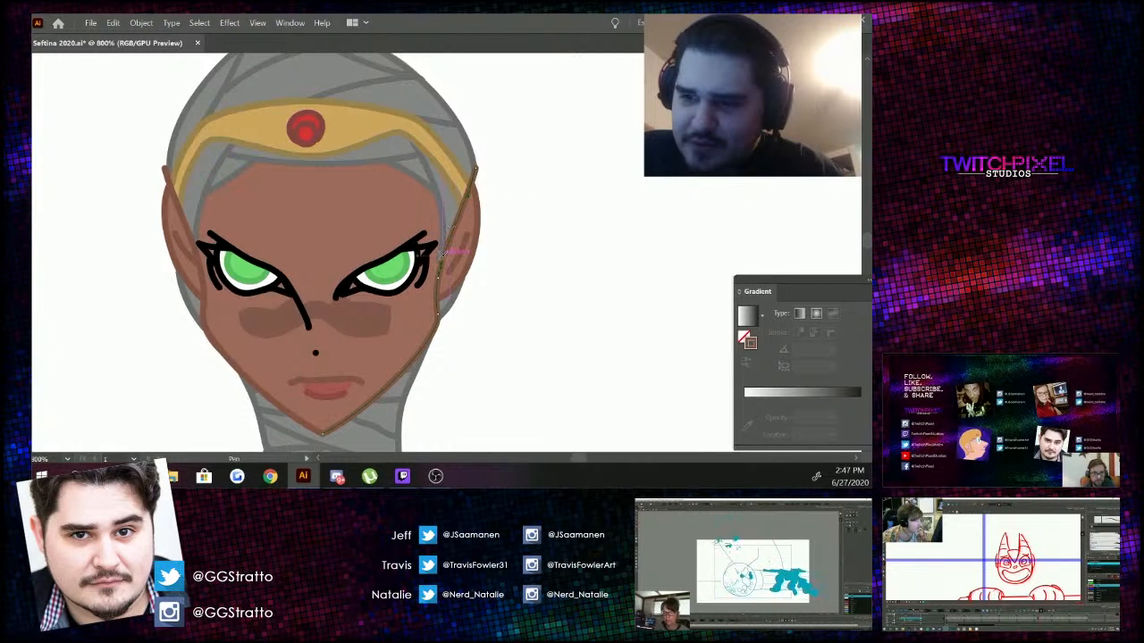
pyautogui.press('+')
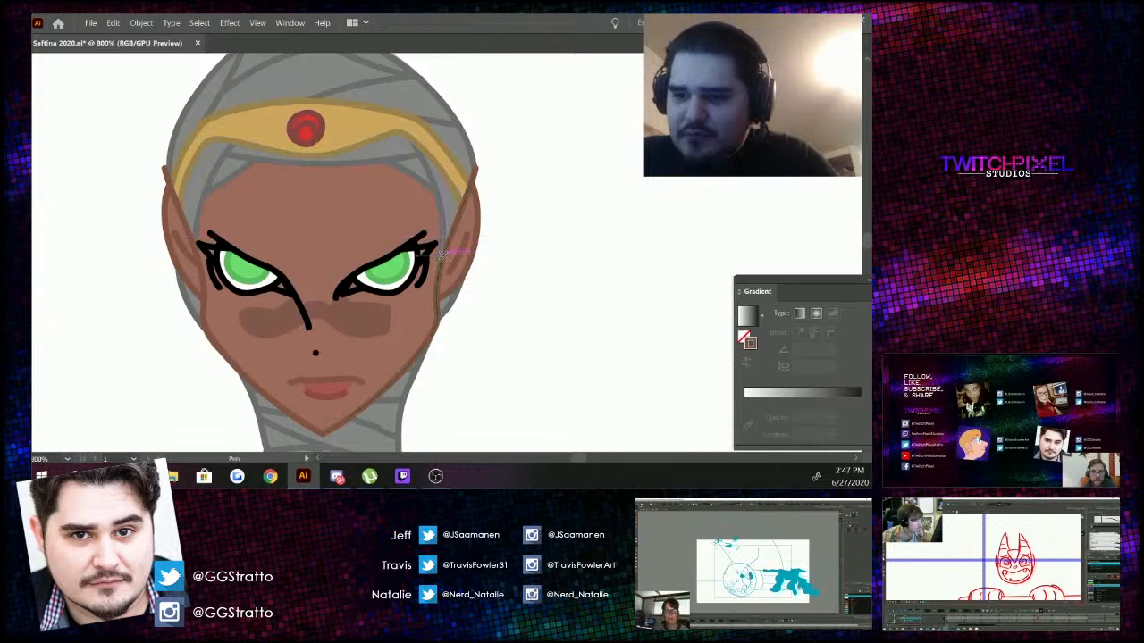
pyautogui.click(445, 255)
pyautogui.press('a')
pyautogui.click(441, 263)
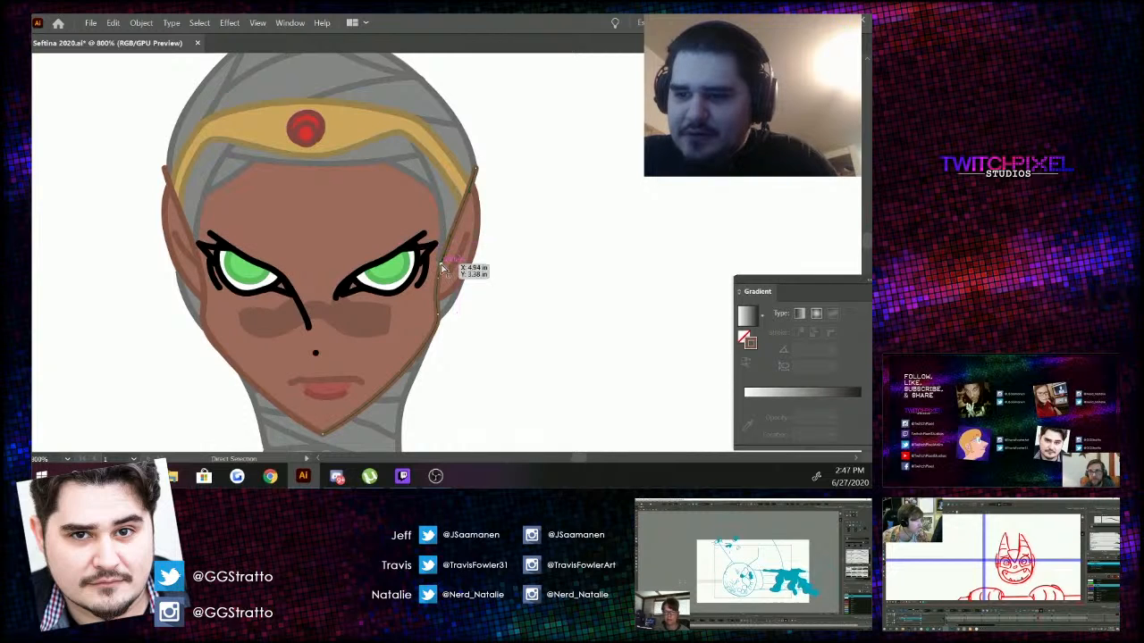
pyautogui.press('Delete')
# Adjust the lower end of the grey wrap line beside the right-hand ear and bring that line to the front.
pyautogui.moveTo(445, 256); pyautogui.dragTo(438, 260)
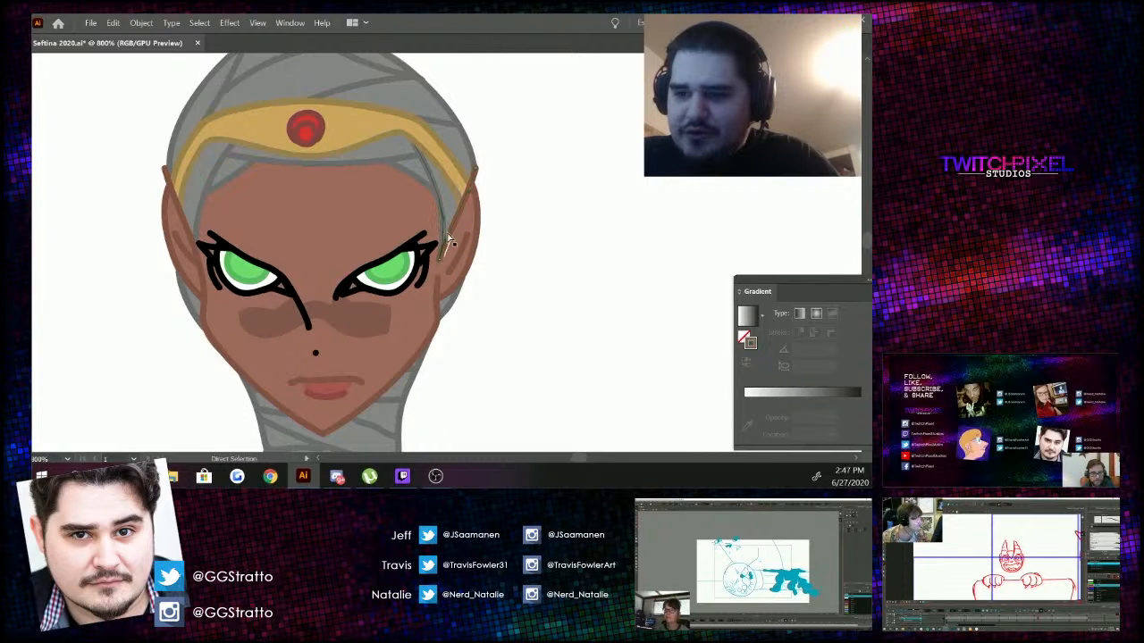
pyautogui.moveTo(440, 265); pyautogui.dragTo(442, 260)
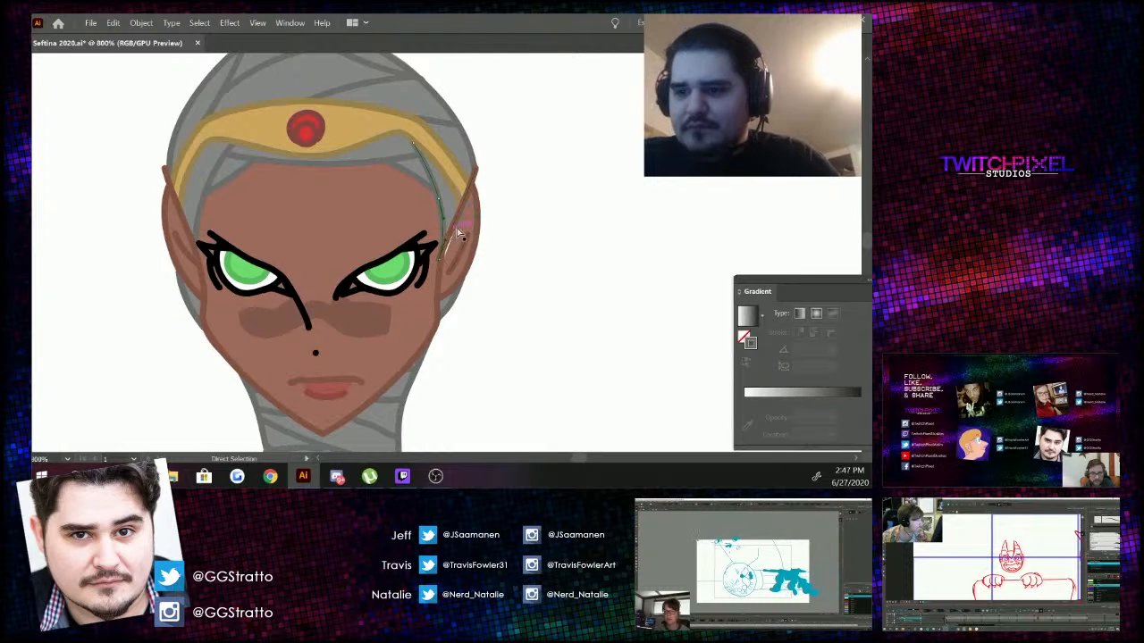
pyautogui.rightClick(457, 230)
pyautogui.moveTo(520, 400)
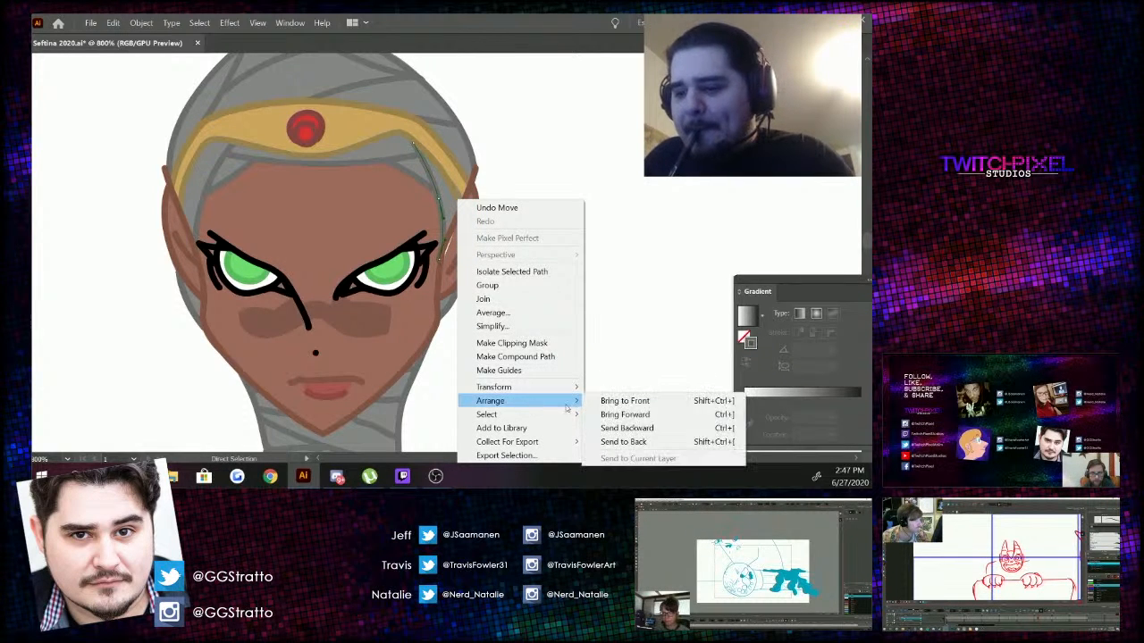
pyautogui.click(616, 400)
pyautogui.click(592, 256)
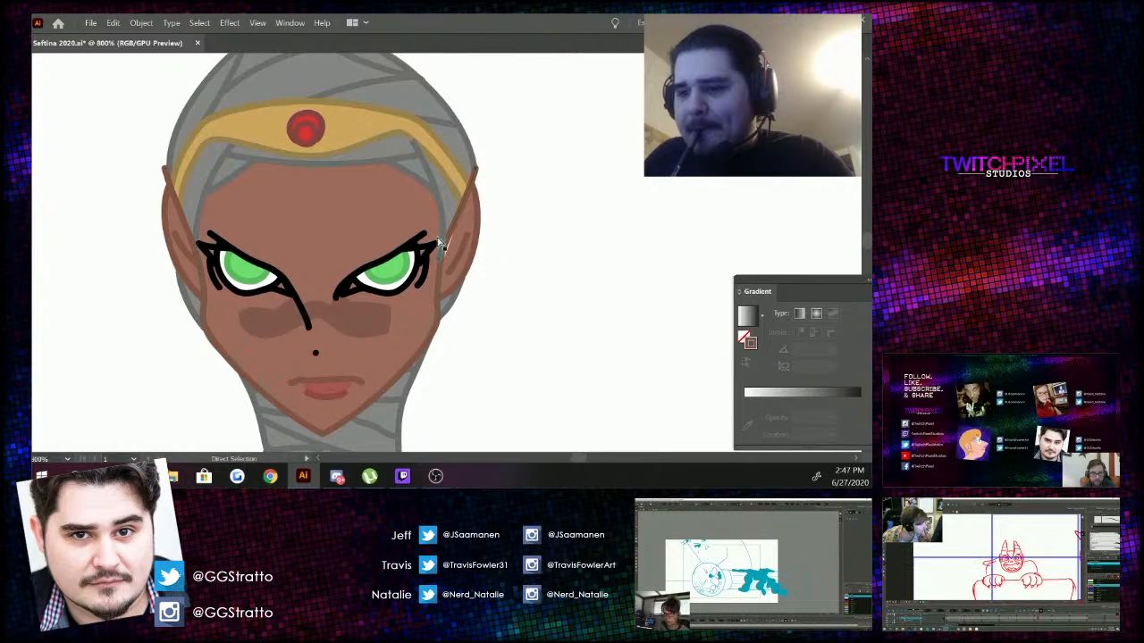
# Bring the right-hand ear's inner edge line to the front and adjust the brown skin fill to close the gap beside it.
pyautogui.rightClick(503, 216)
pyautogui.moveTo(572, 401)
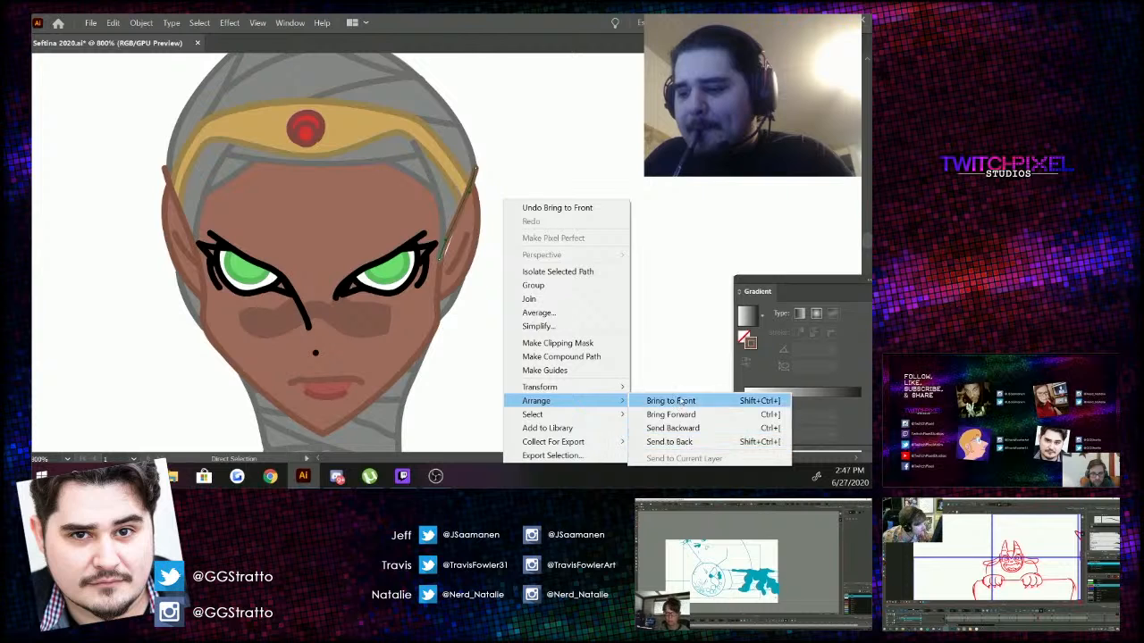
pyautogui.click(681, 401)
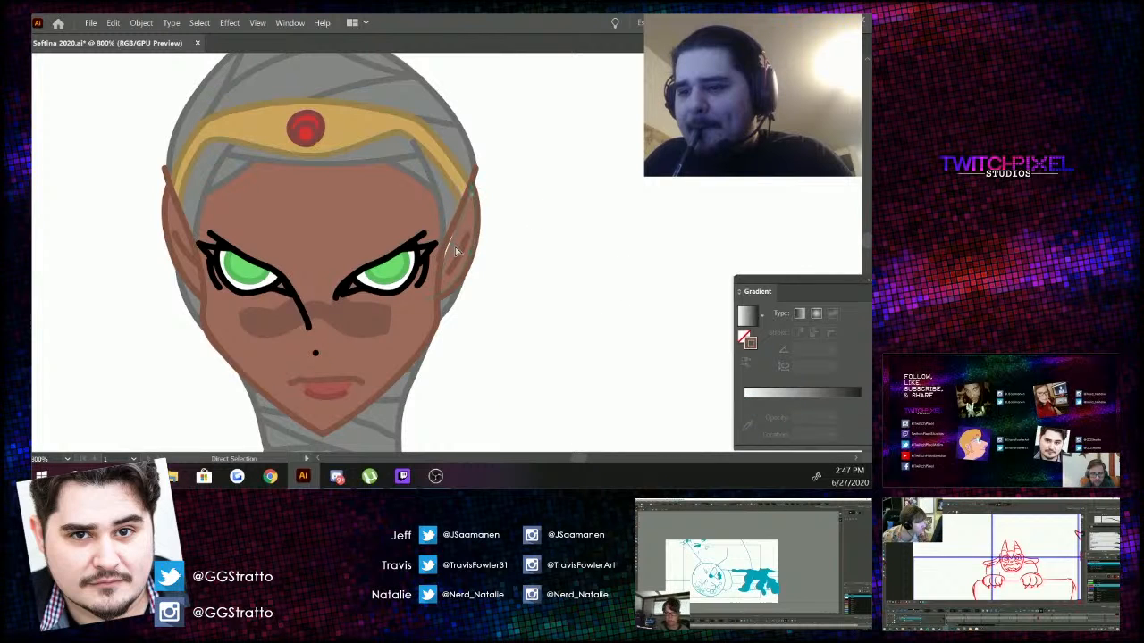
pyautogui.moveTo(447, 286); pyautogui.dragTo(439, 268)
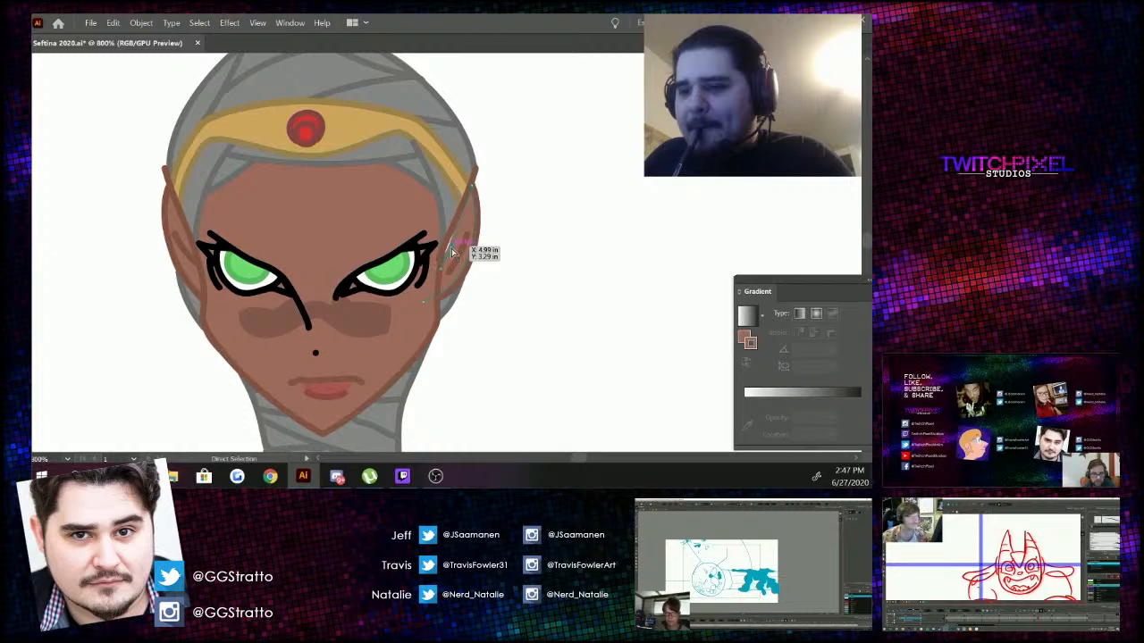
pyautogui.press('z')
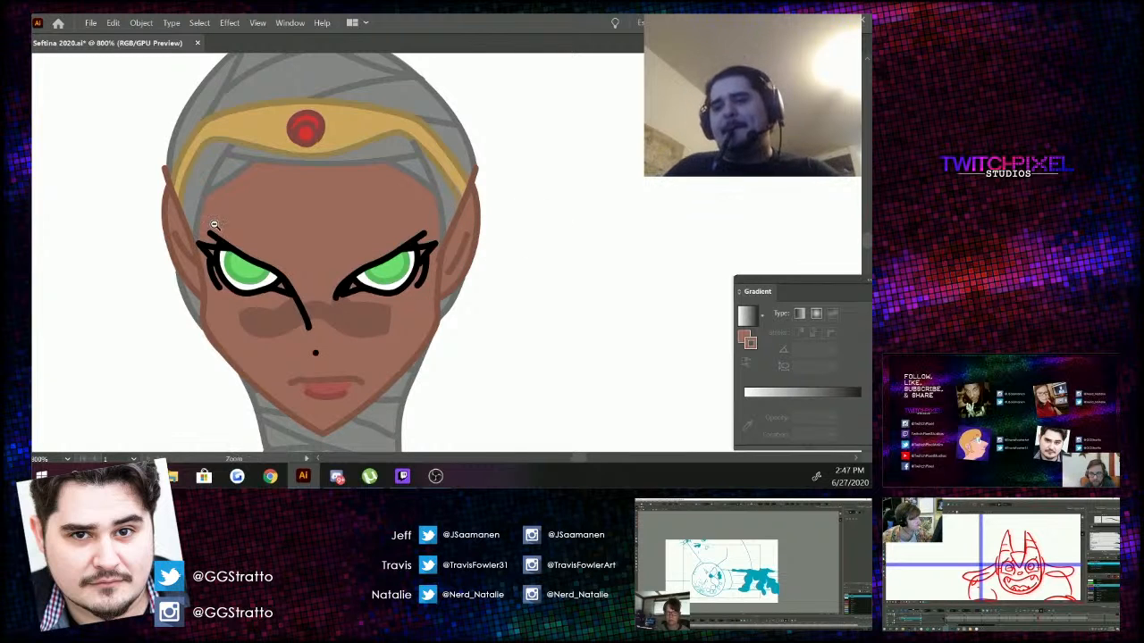
# Examine the wrapped head's outlines, headband and ear overlaps both up close and at reduced zoom levels.
pyautogui.keyDown('alt'); pyautogui.click(214, 224); pyautogui.keyUp('alt')
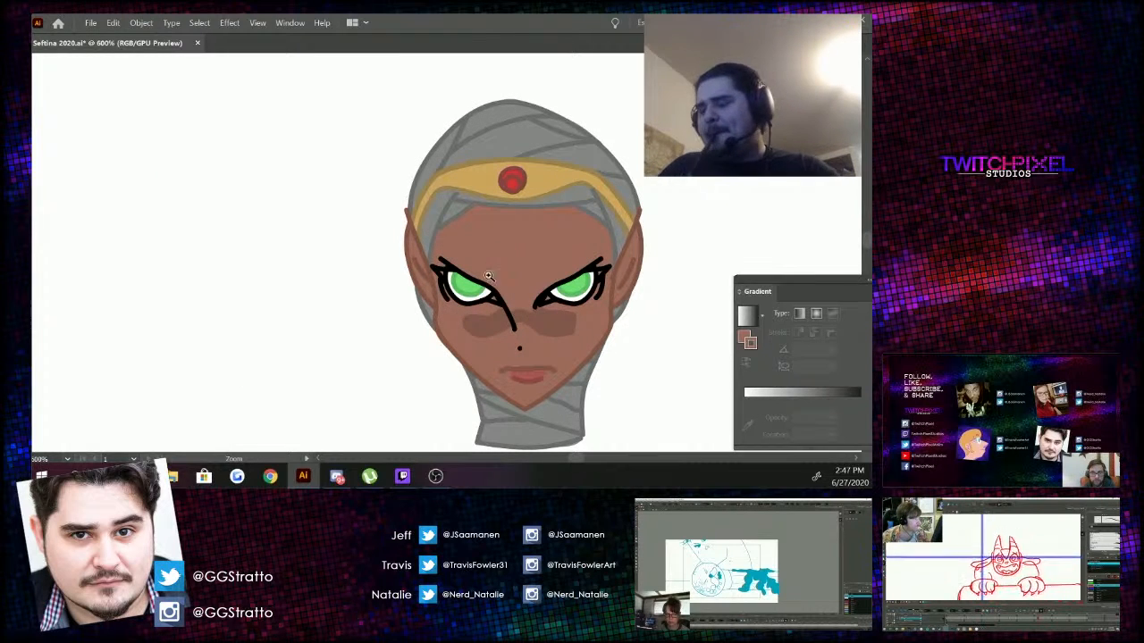
pyautogui.click(463, 258)
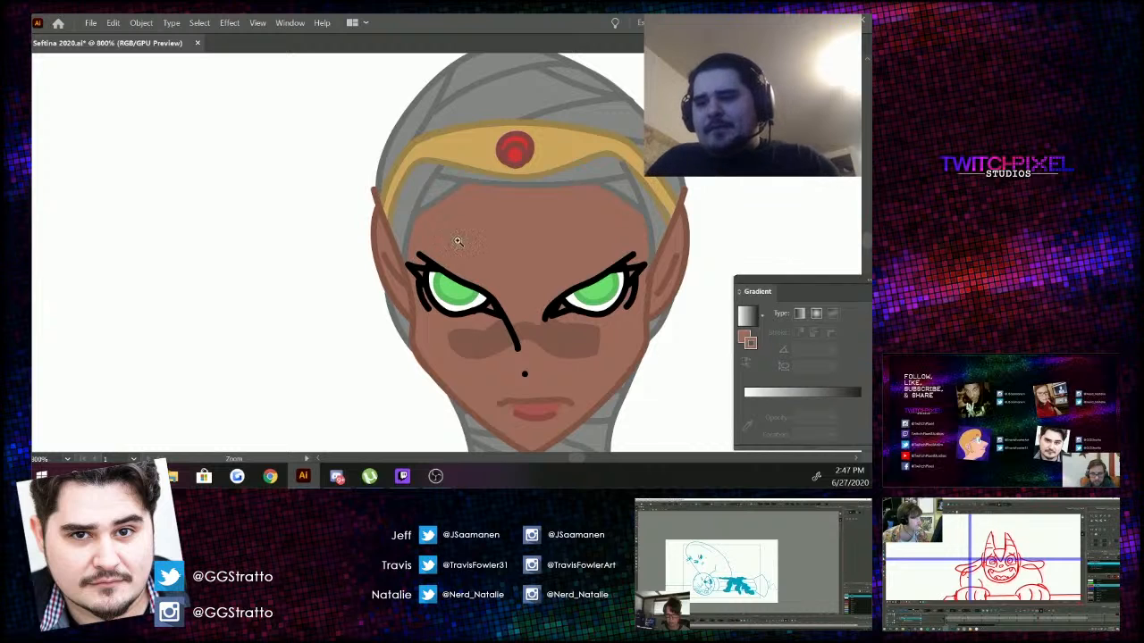
pyautogui.click(510, 223)
pyautogui.scroll(-1, 401, 289)
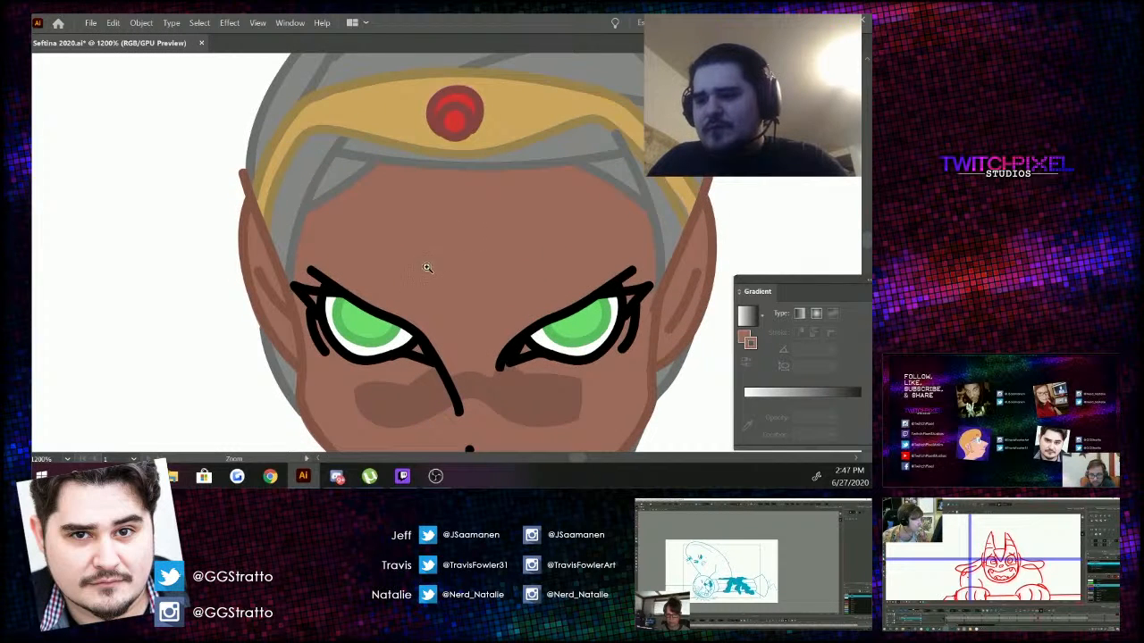
pyautogui.keyDown('alt'); pyautogui.click(427, 268); pyautogui.keyUp('alt')
pyautogui.keyDown('alt'); pyautogui.click(391, 264); pyautogui.keyUp('alt')
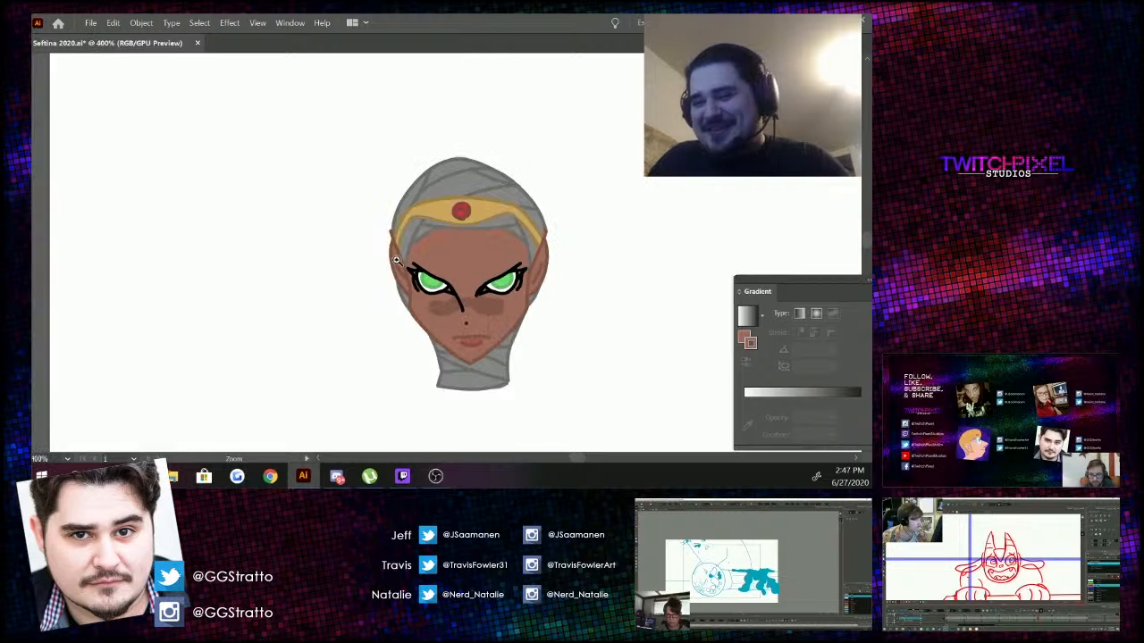
pyautogui.scroll(-1, 562, 214)
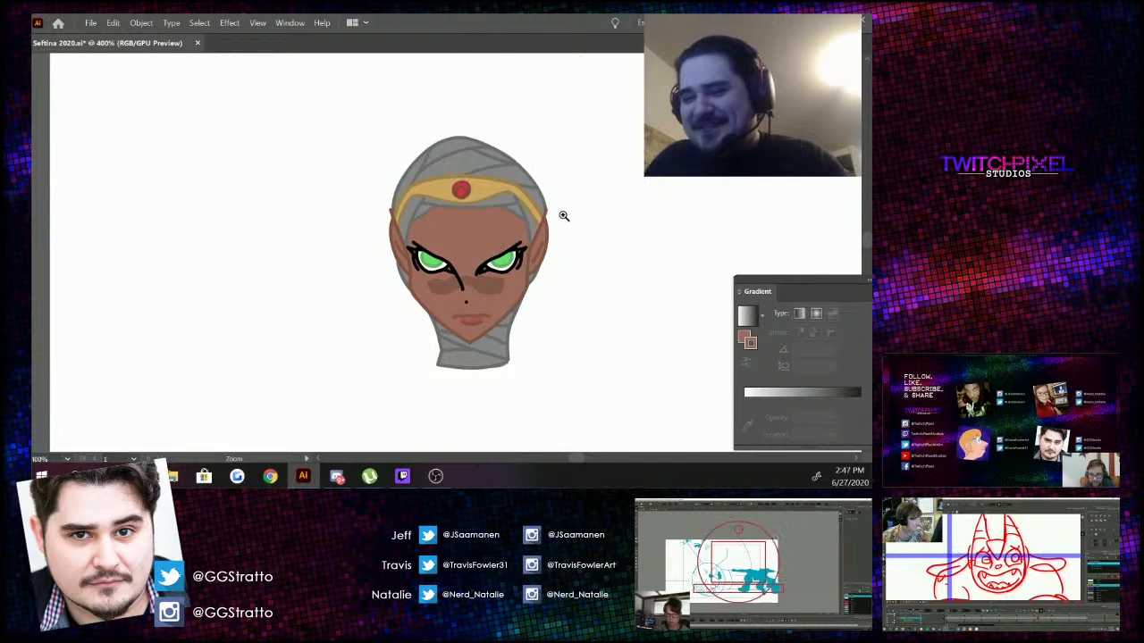
pyautogui.scroll(-1, 575, 179)
pyautogui.scroll(2, 574, 178)
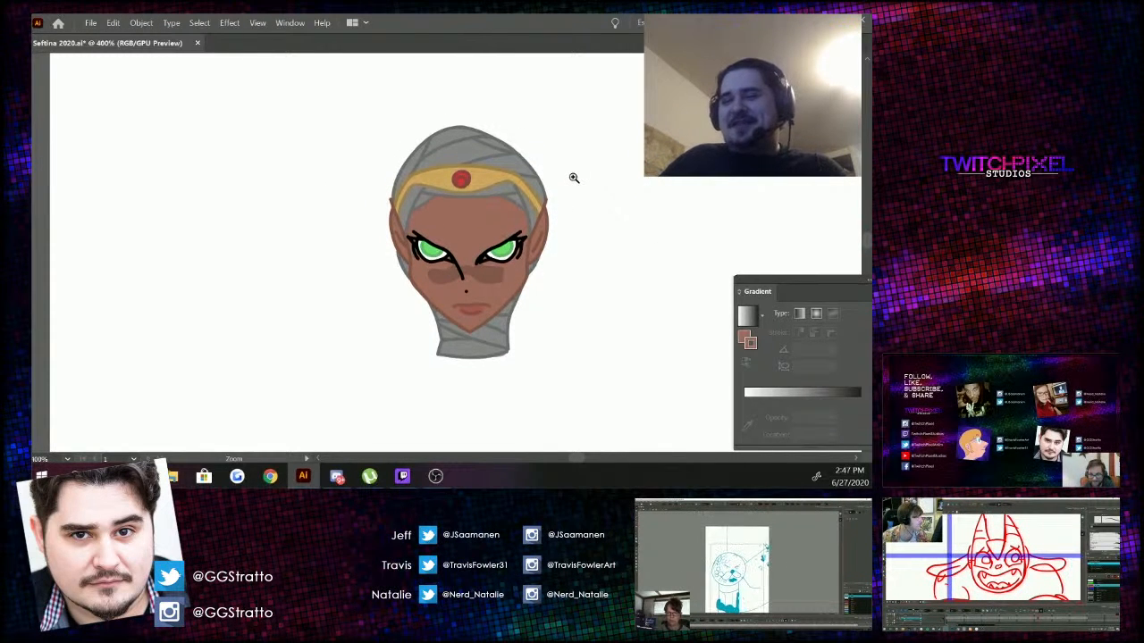
pyautogui.keyDown('alt'); pyautogui.click(547, 194); pyautogui.keyUp('alt')
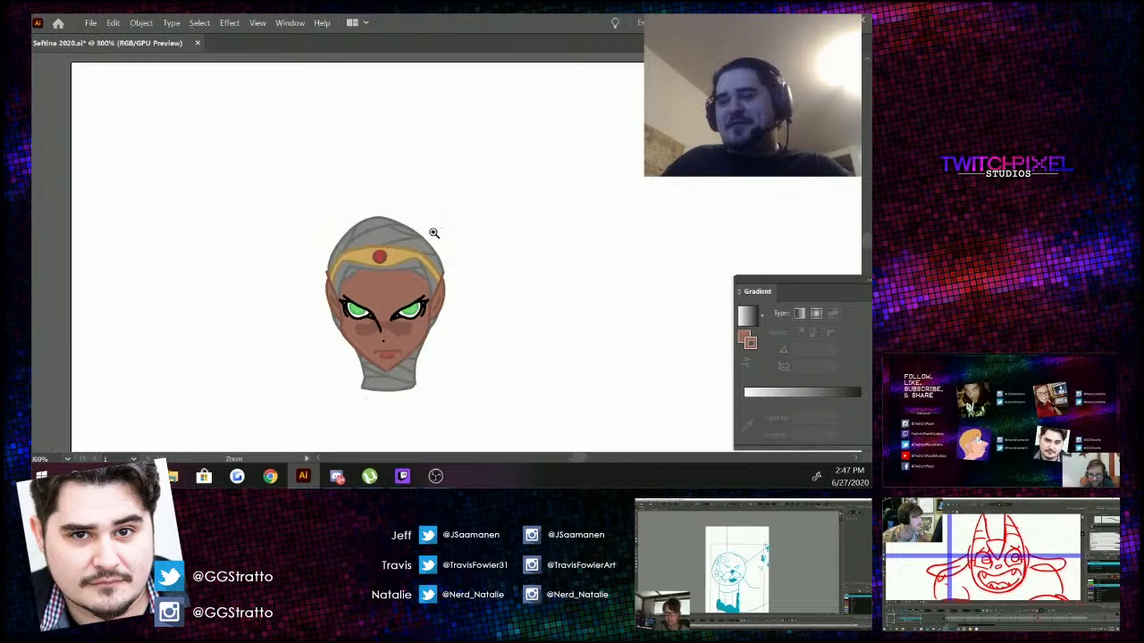
pyautogui.scroll(1, 441, 255)
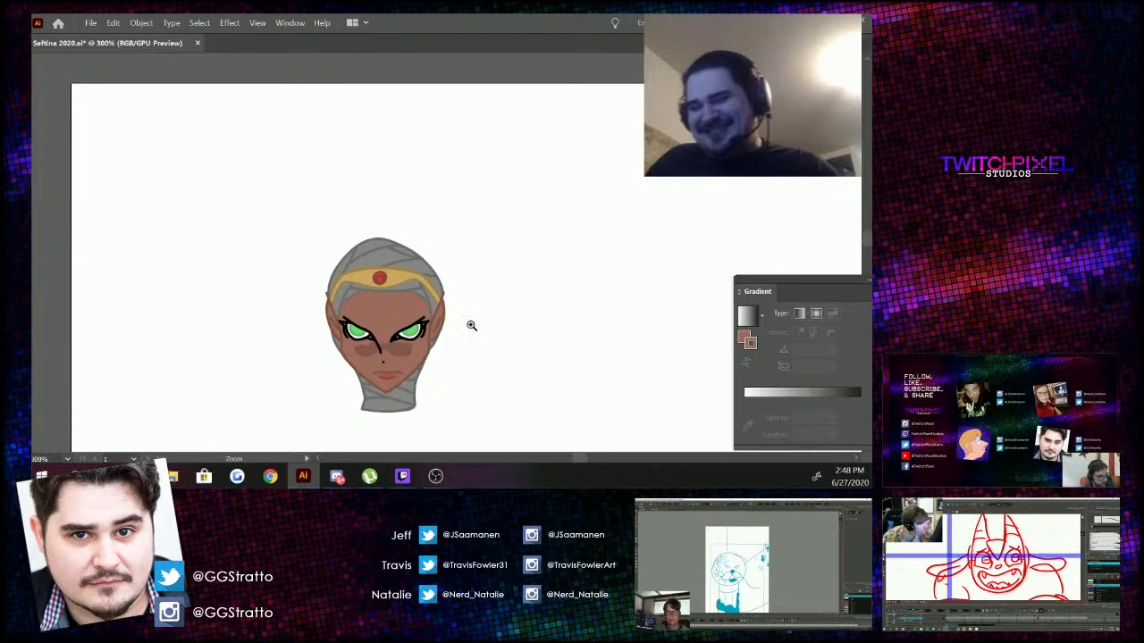
pyautogui.scroll(-1, 472, 326)
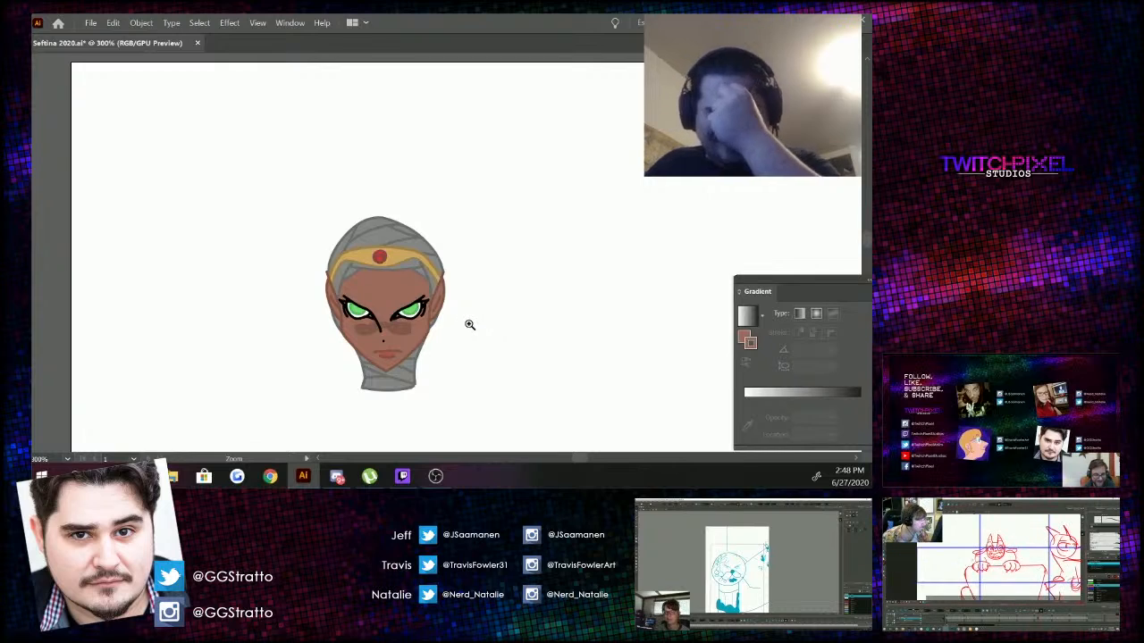
pyautogui.scroll(-5, 469, 325)
pyautogui.keyDown('alt'); pyautogui.click(441, 284); pyautogui.keyUp('alt')
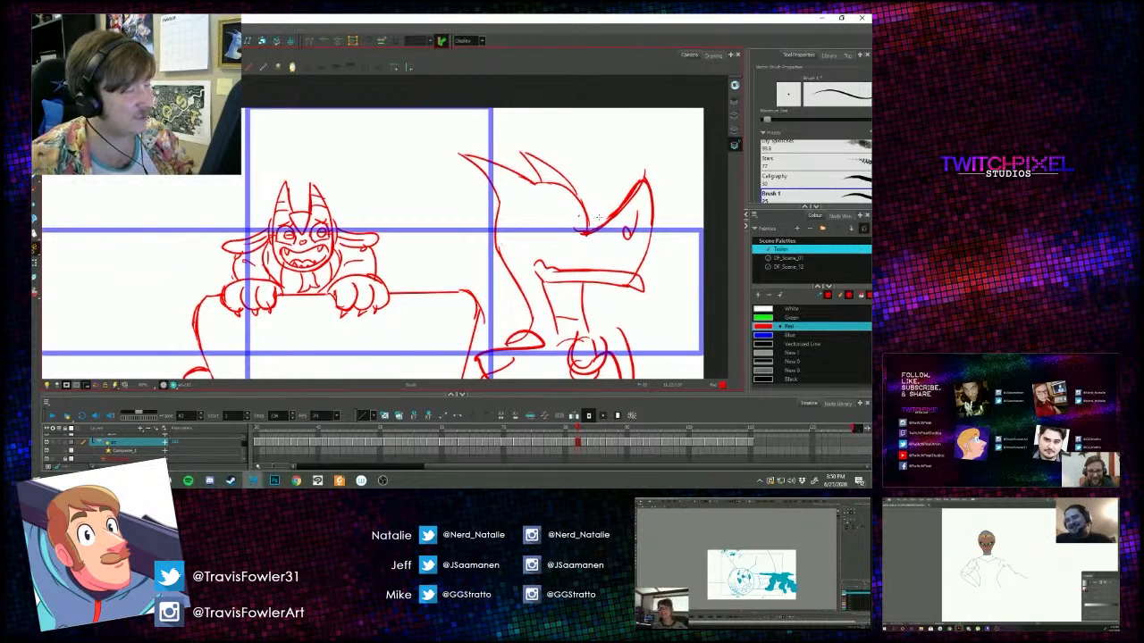
# Switch to the Harmony storyboard and sketch the long-snouted character's eyes in red with upper lids and pupils.
pyautogui.moveTo(592, 226); pyautogui.dragTo(636, 181)
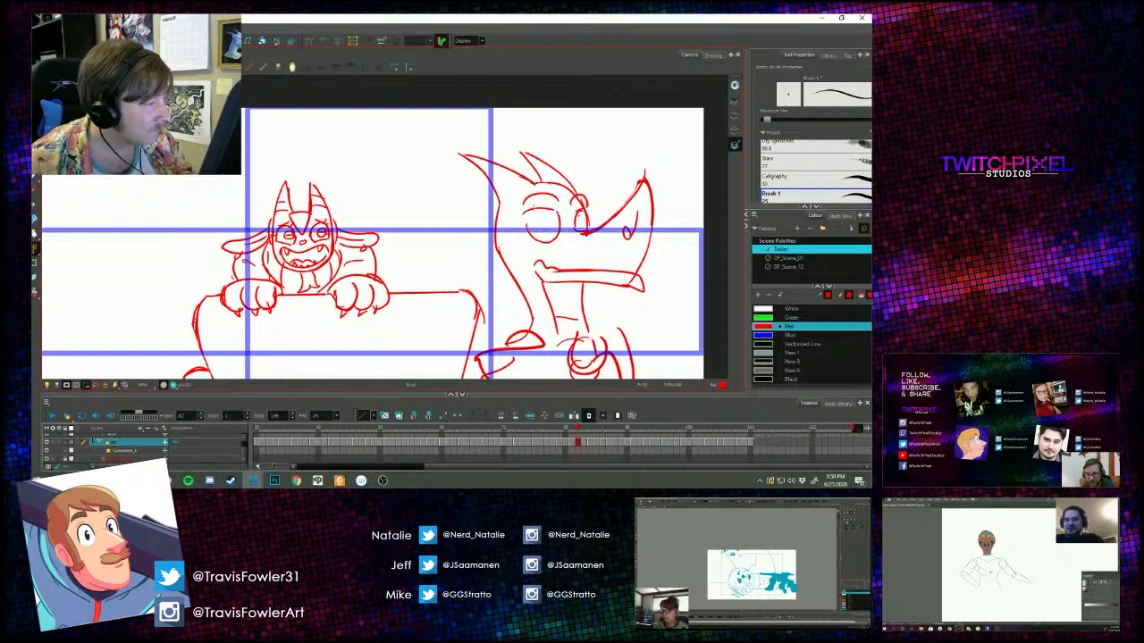
pyautogui.hotkey('alt', 's')
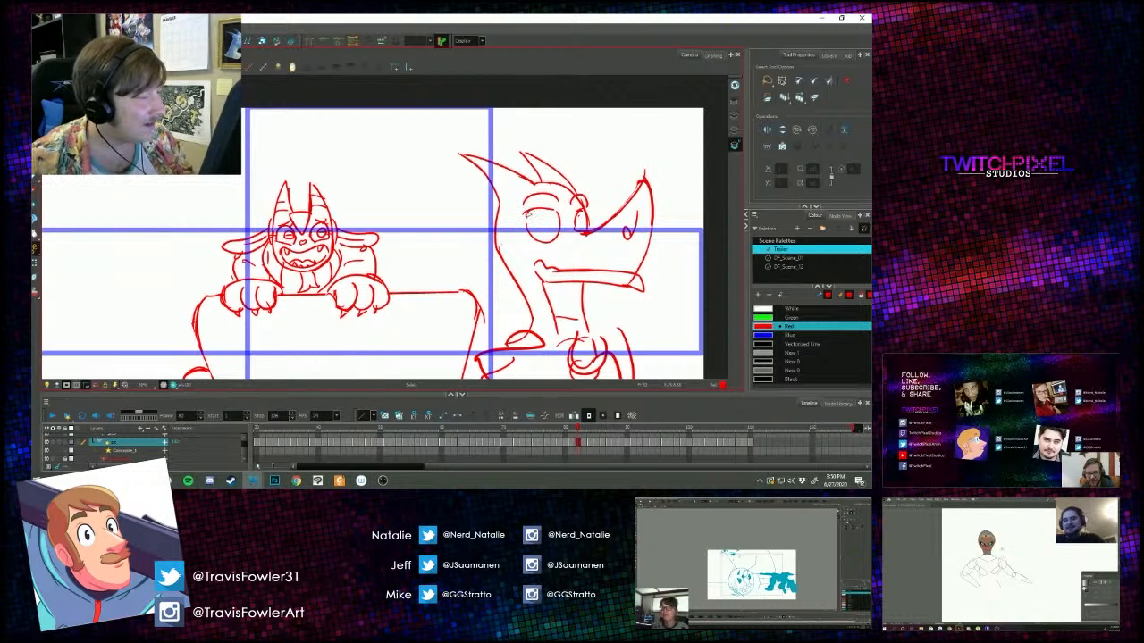
pyautogui.hotkey('alt', 'b')
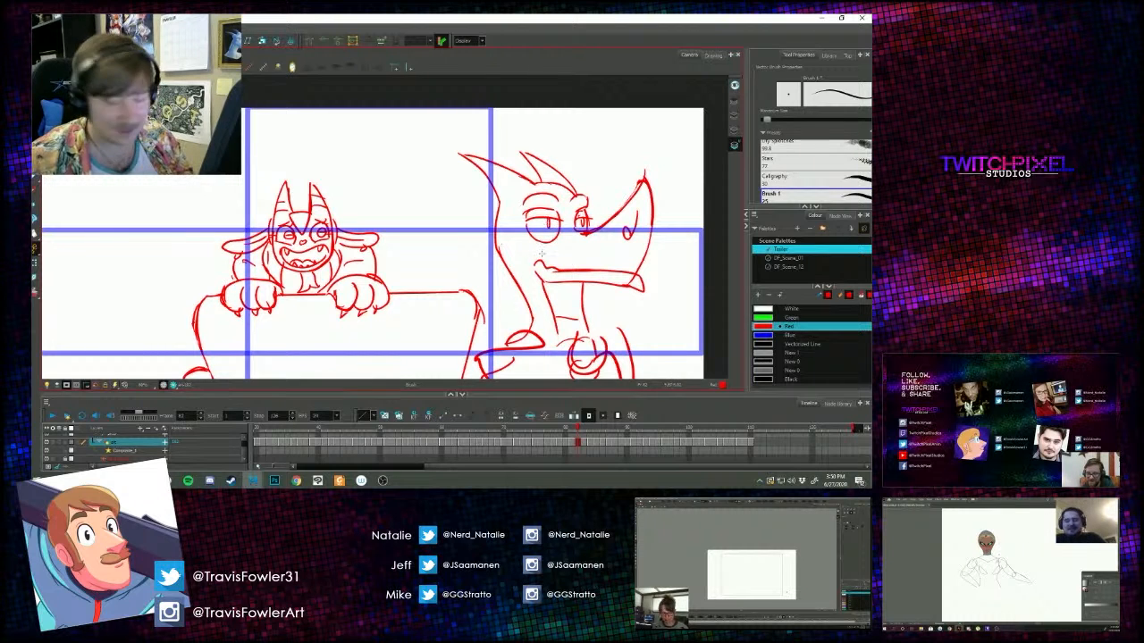
# Erase the corner of the long-snouted character's mouth and redraw it with a jagged frown and a jaw line.
pyautogui.press('e')
pyautogui.moveTo(540, 265)
pyautogui.mouseDown()
pyautogui.moveTo(554, 272)
pyautogui.moveTo(538, 277)
pyautogui.moveTo(529, 266)
pyautogui.moveTo(562, 270)
pyautogui.mouseUp()
pyautogui.hotkey('alt', 'b')
pyautogui.hotkey('ctrl', 'z')
pyautogui.hotkey('ctrl', 'z')
pyautogui.hotkey('ctrl', 'z')
pyautogui.press('e')
pyautogui.hotkey('alt', 'b')
pyautogui.hotkey('ctrl', 'z')
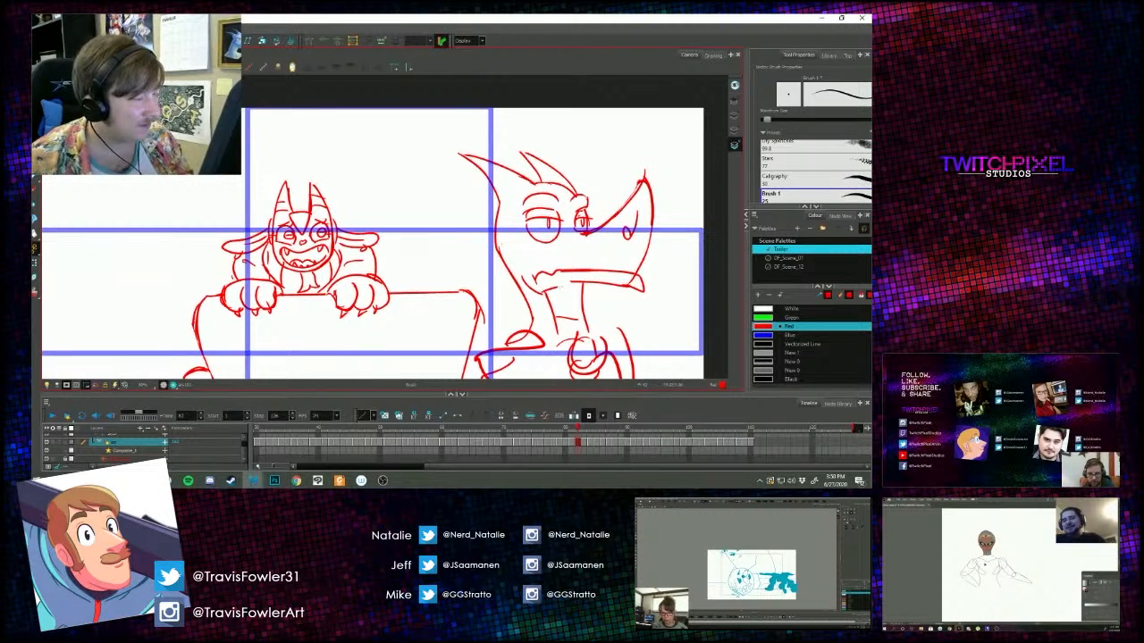
pyautogui.moveTo(556, 288); pyautogui.dragTo(619, 284)
pyautogui.scroll(-1, 505, 234)
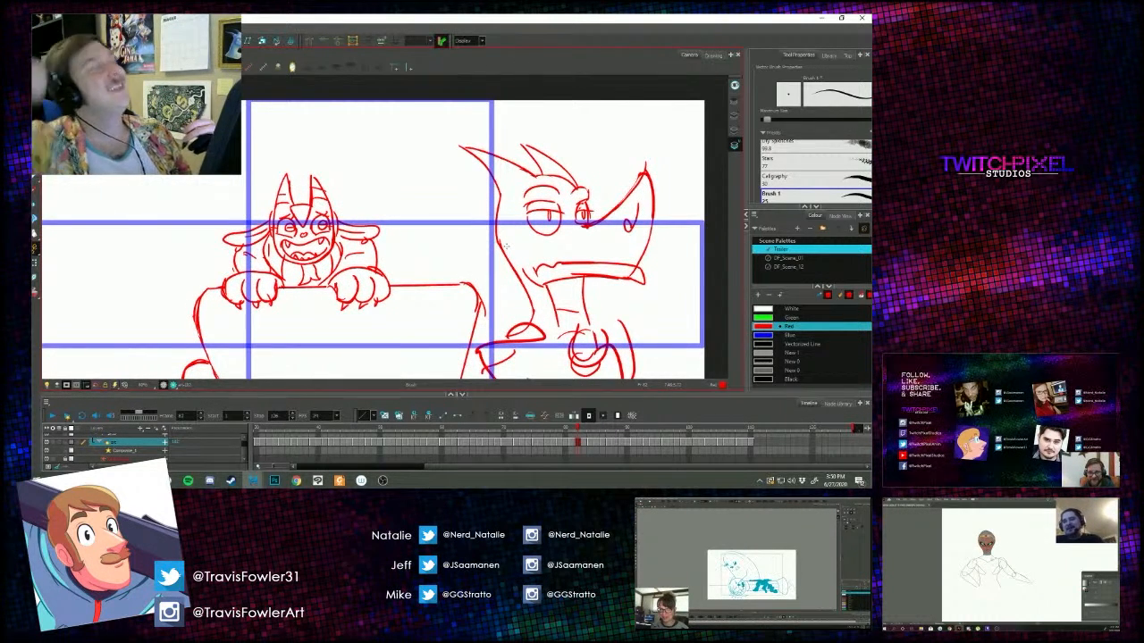
# Sketch brow lines above the long-snouted character's eyes in red.
pyautogui.press('space')
pyautogui.moveTo(512, 336)
pyautogui.mouseDown()
pyautogui.moveTo(499, 288)
pyautogui.moveTo(495, 308)
pyautogui.mouseUp()
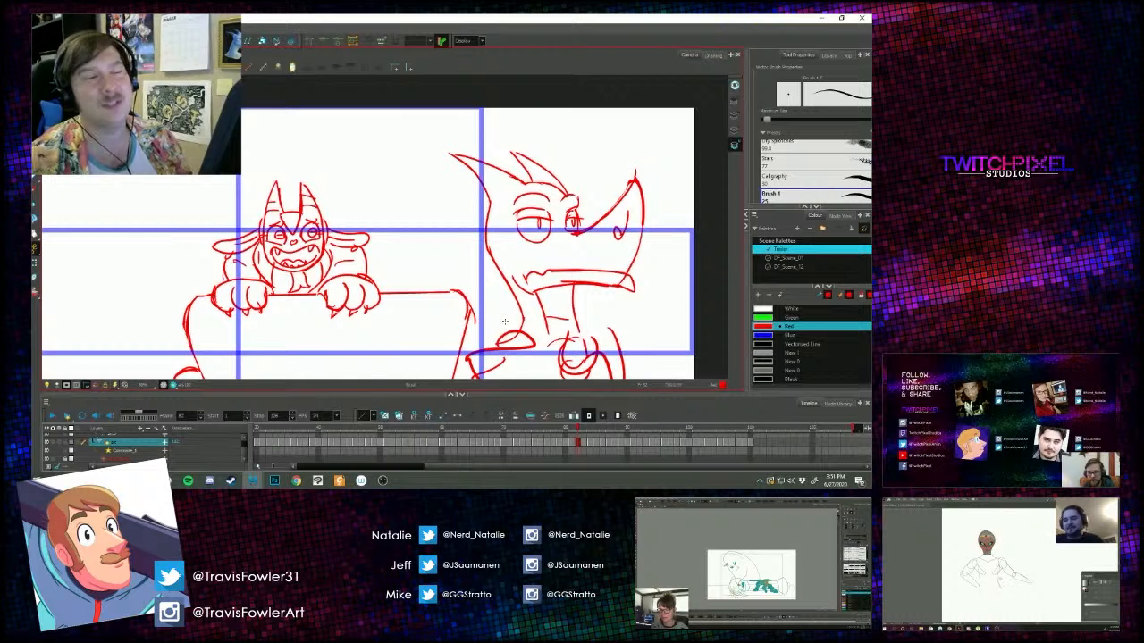
pyautogui.press('space')
pyautogui.moveTo(477, 257); pyautogui.dragTo(474, 279)
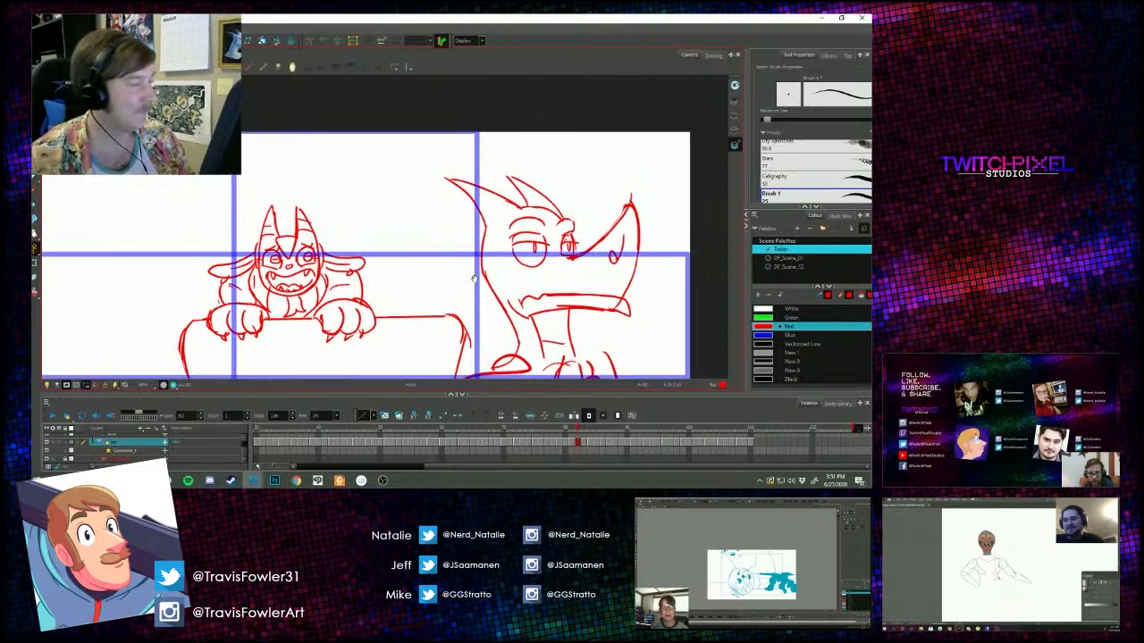
pyautogui.press('space')
pyautogui.moveTo(480, 329); pyautogui.dragTo(471, 302)
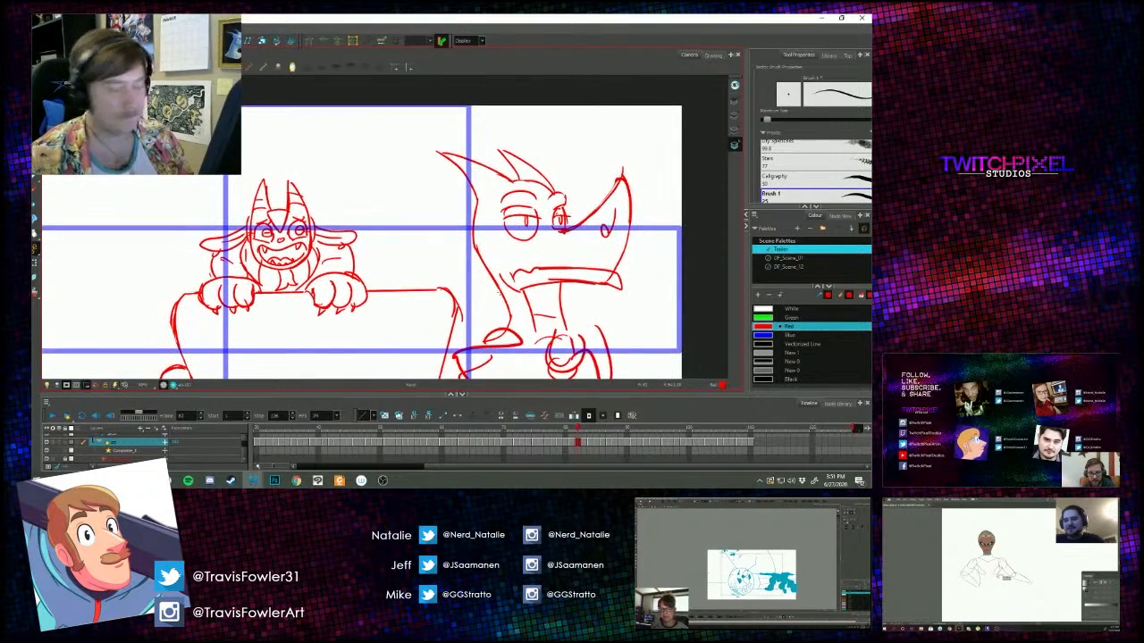
pyautogui.moveTo(596, 201); pyautogui.dragTo(623, 156)
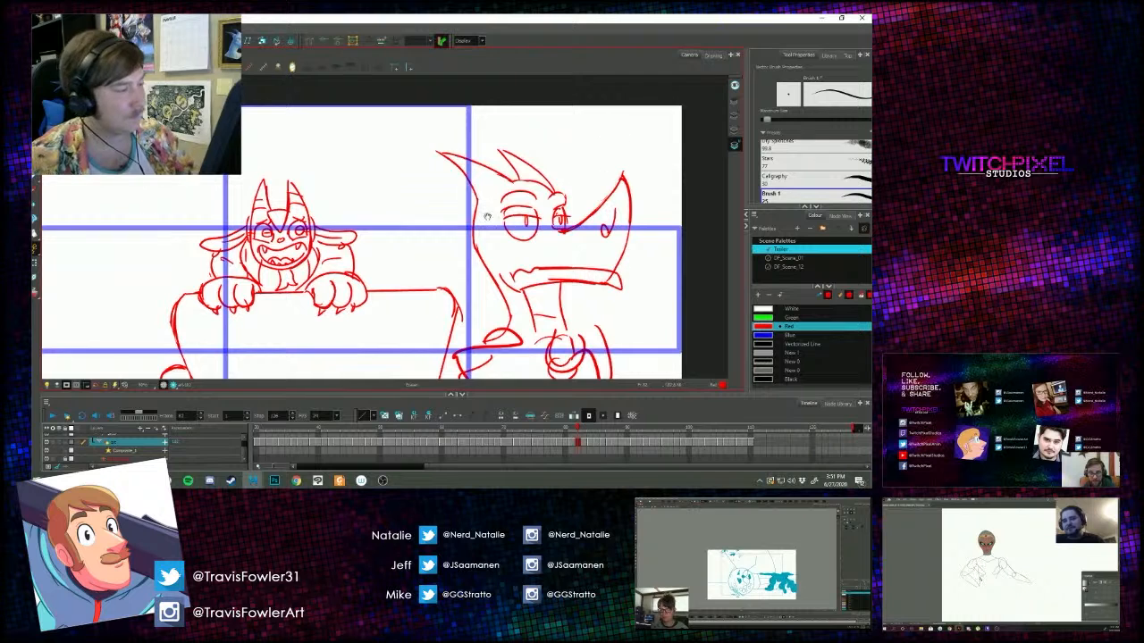
pyautogui.press('space')
pyautogui.moveTo(445, 280)
pyautogui.mouseDown()
pyautogui.moveTo(447, 237)
pyautogui.moveTo(475, 301)
pyautogui.moveTo(476, 352)
pyautogui.mouseUp()
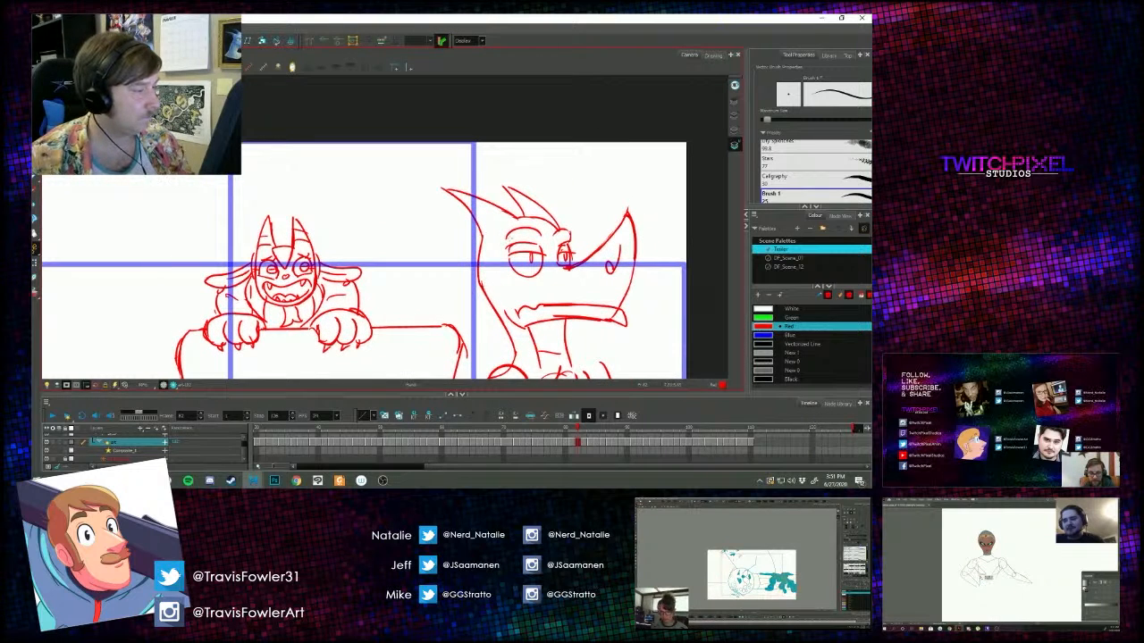
pyautogui.moveTo(502, 243)
pyautogui.mouseDown()
pyautogui.moveTo(569, 236)
pyautogui.moveTo(505, 250)
pyautogui.moveTo(540, 234)
pyautogui.moveTo(538, 222)
pyautogui.moveTo(574, 252)
pyautogui.moveTo(571, 239)
pyautogui.mouseUp()
pyautogui.hotkey('alt', 'b')
pyautogui.scroll(2, 495, 255)
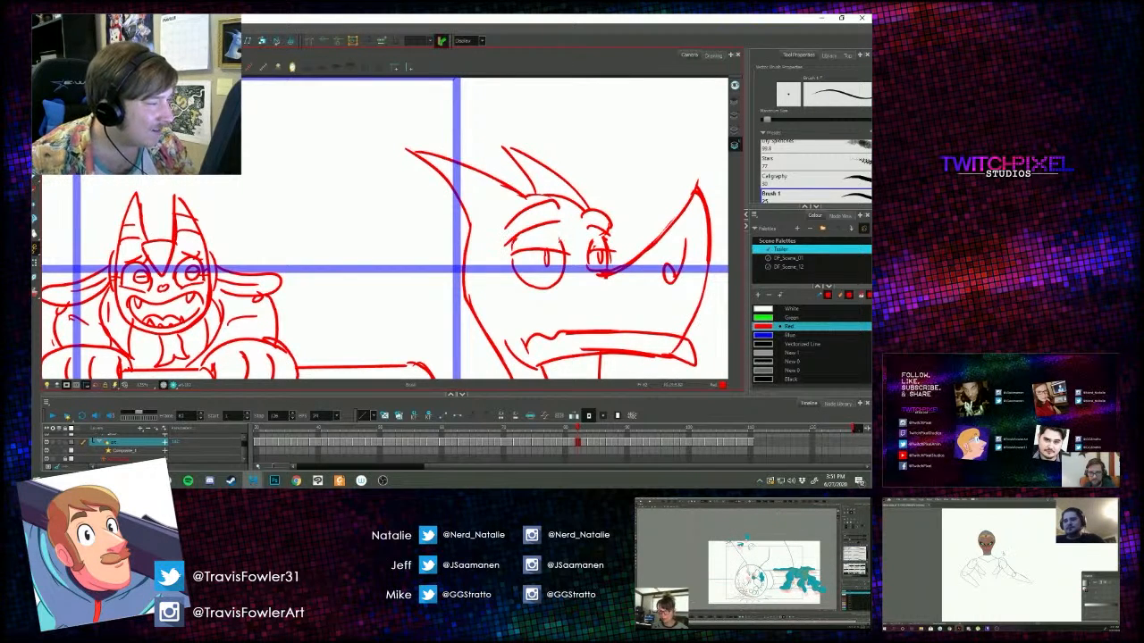
pyautogui.scroll(-3, 443, 220)
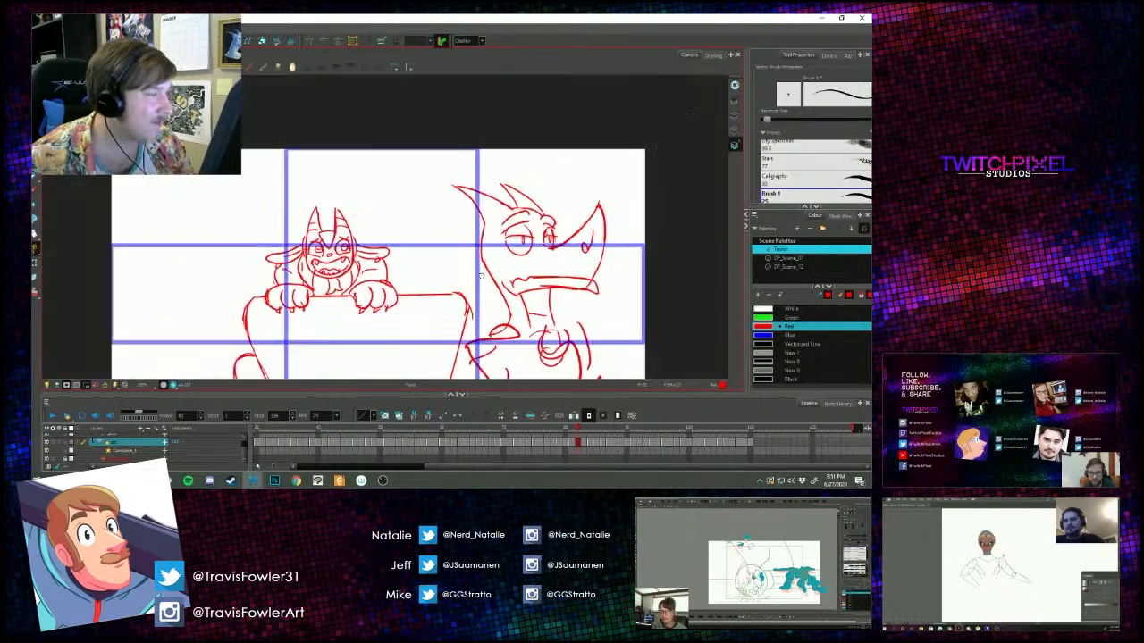
# Remove the round shape below the long-snouted character's neck and sketch small collar lines in its place.
pyautogui.moveTo(443, 220); pyautogui.dragTo(447, 193)
pyautogui.hotkey('alt', 's')
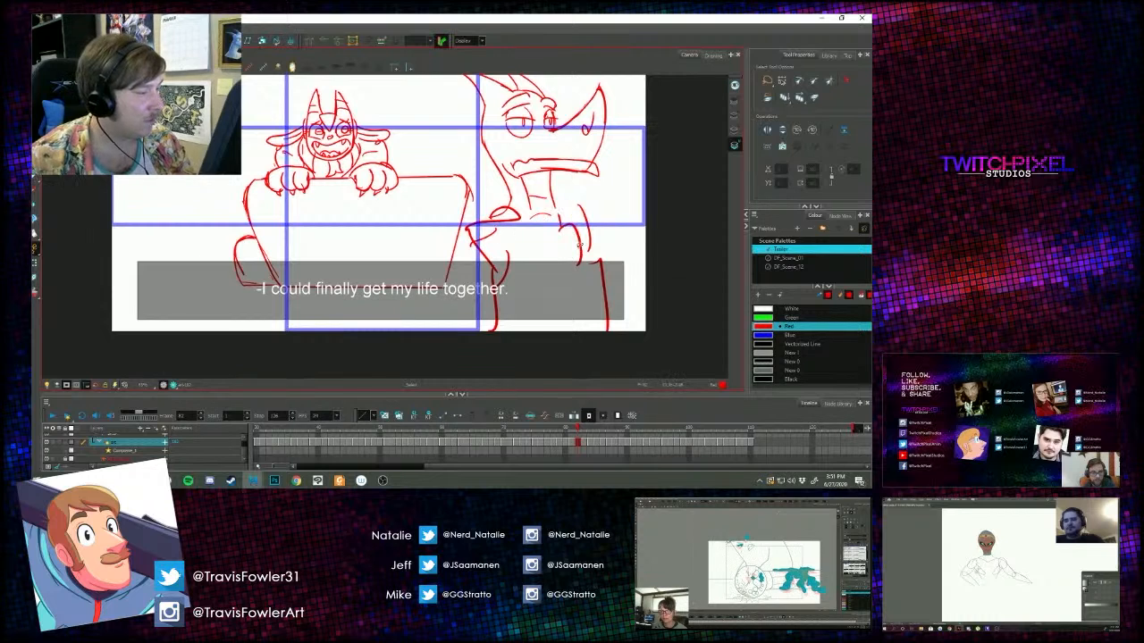
pyautogui.hotkey('alt', 'b')
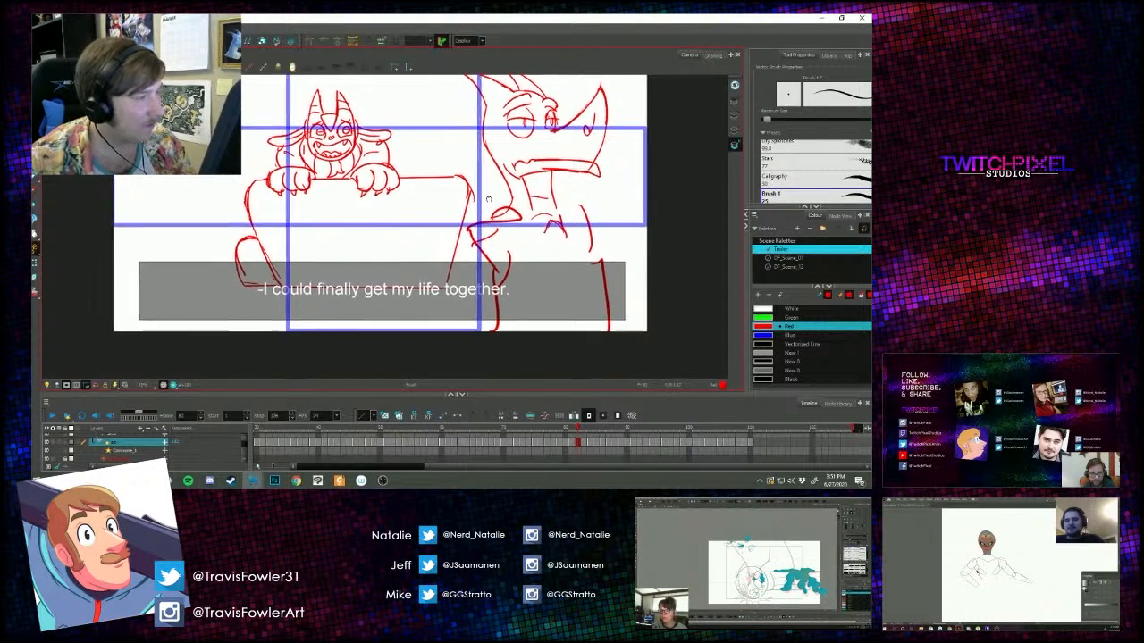
# Select the small horned creature's right-hand eye and shift it slightly toward the nose.
pyautogui.moveTo(452, 186); pyautogui.dragTo(478, 247)
pyautogui.moveTo(305, 231); pyautogui.dragTo(381, 274)
pyautogui.press('2')
pyautogui.press('2')
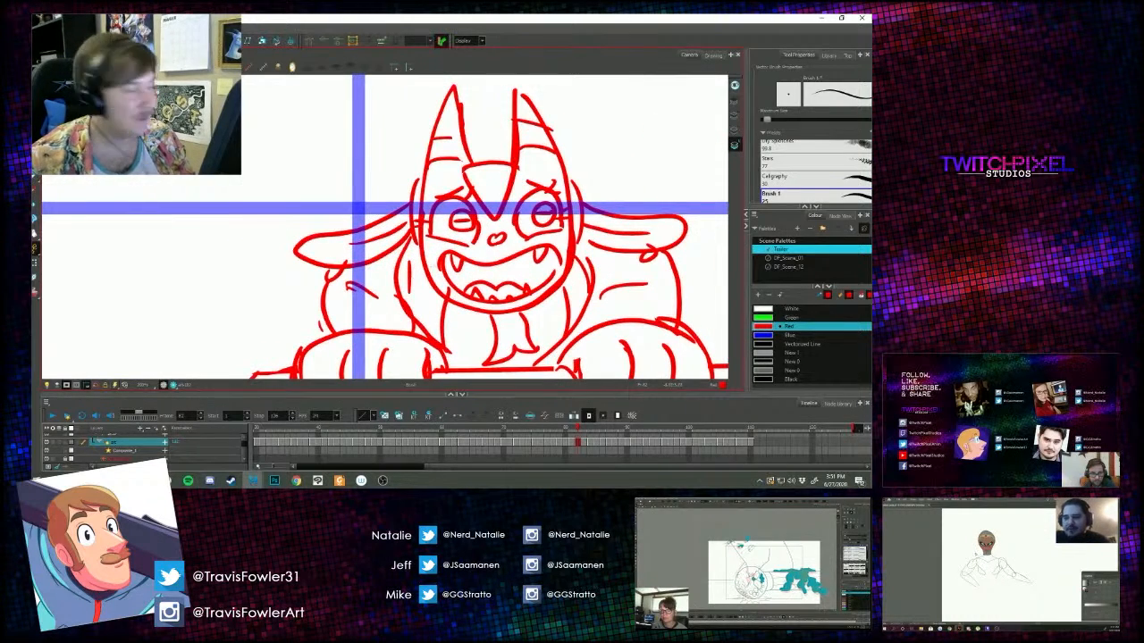
pyautogui.hotkey('alt', 's')
pyautogui.moveTo(547, 223); pyautogui.dragTo(527, 217)
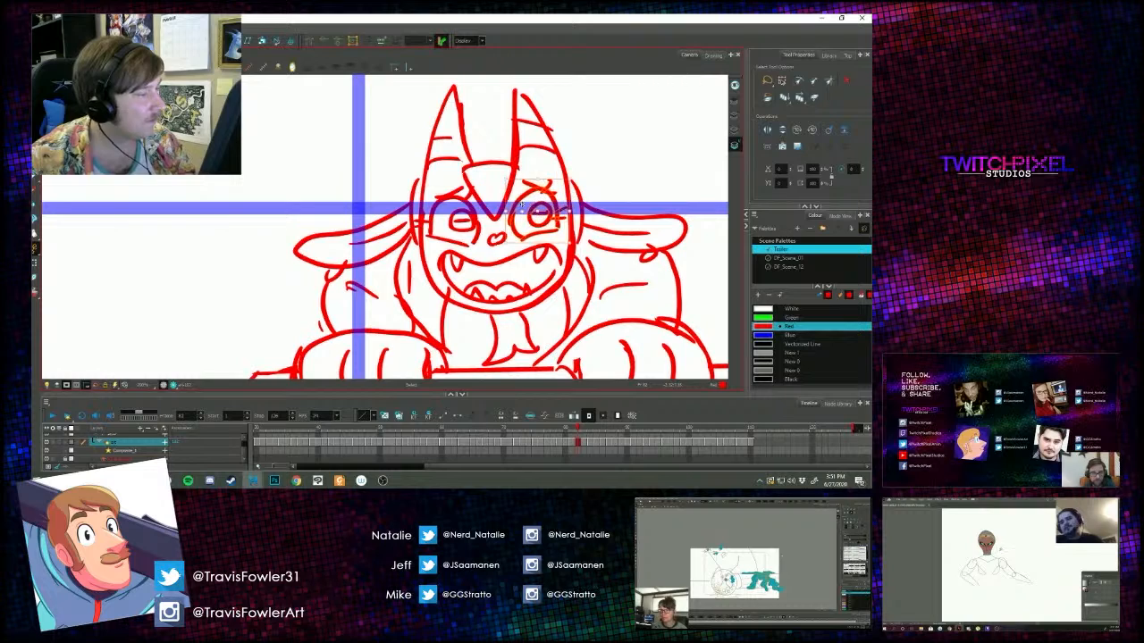
pyautogui.press('1')
pyautogui.press('1')
pyautogui.press('1')
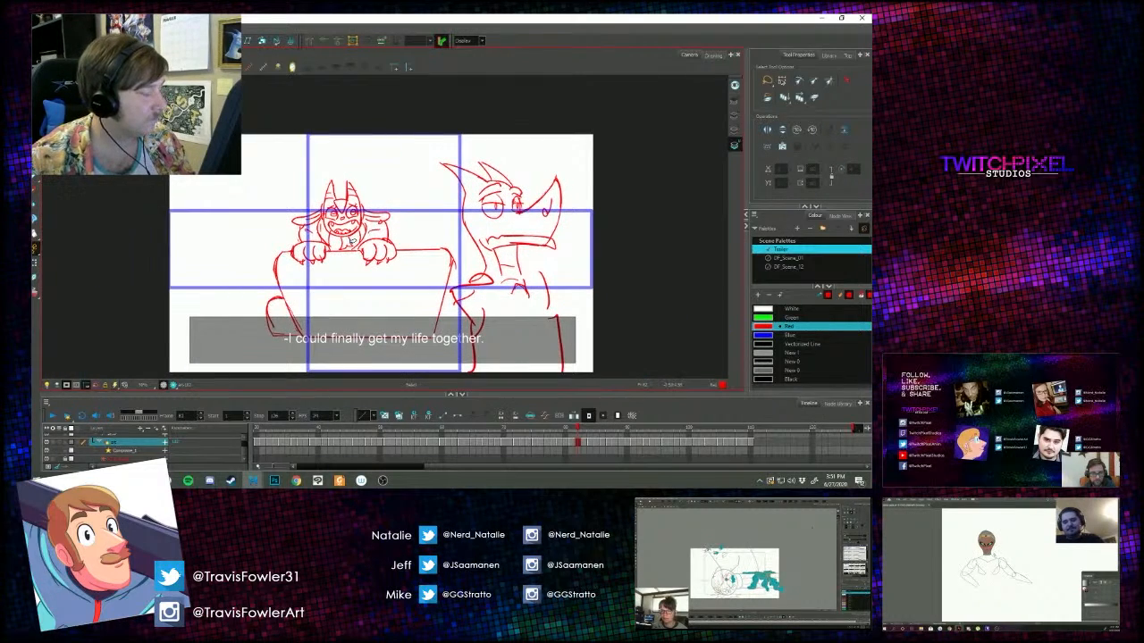
# Select the small horned creature and scale it down slightly above the box edge.
pyautogui.press('2')
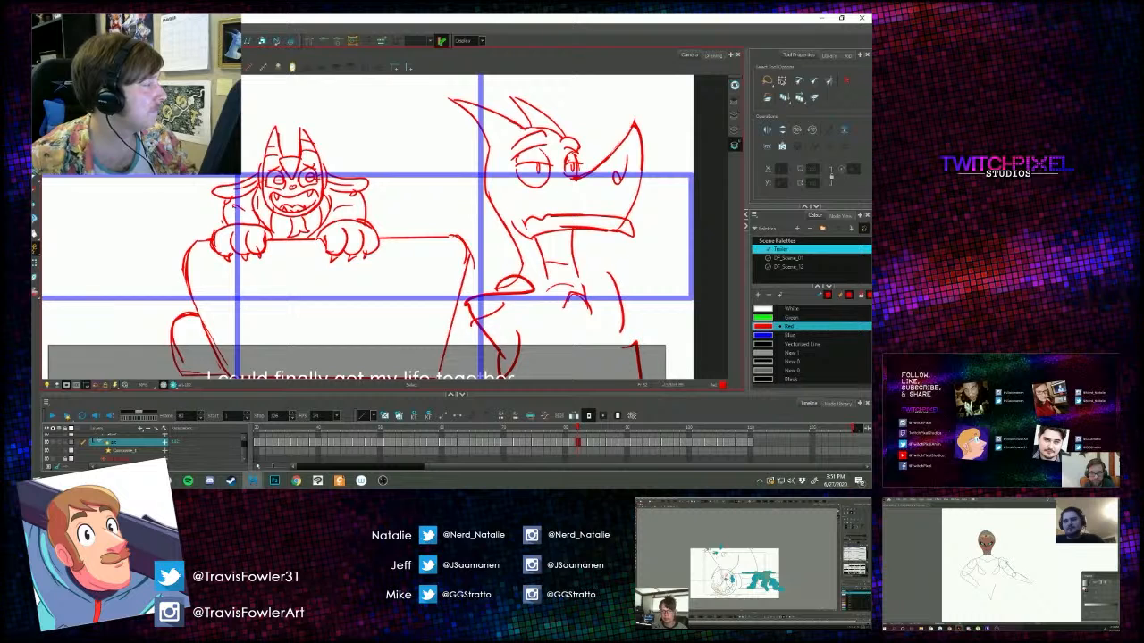
pyautogui.moveTo(173, 199)
pyautogui.mouseDown()
pyautogui.moveTo(284, 207)
pyautogui.moveTo(262, 187)
pyautogui.moveTo(317, 211)
pyautogui.moveTo(361, 253)
pyautogui.moveTo(458, 239)
pyautogui.moveTo(402, 120)
pyautogui.moveTo(295, 161)
pyautogui.moveTo(322, 150)
pyautogui.mouseUp()
pyautogui.press('1')
pyautogui.click(284, 168)
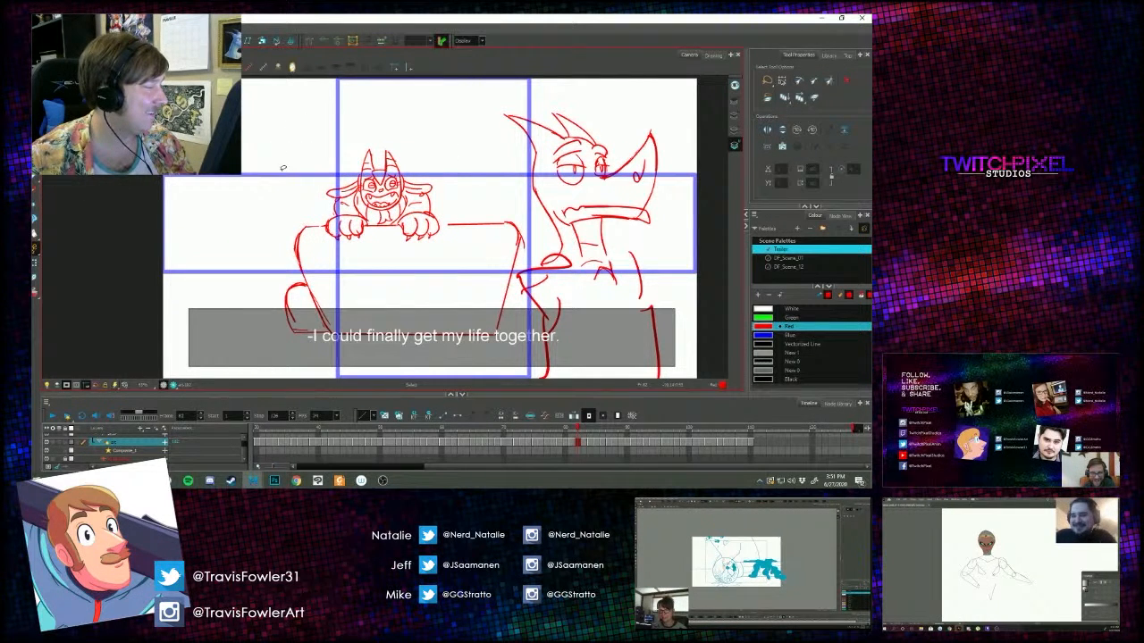
# Extend the box's top edge lines to close the gaps beside the small creature's paws.
pyautogui.click(444, 226)
pyautogui.moveTo(444, 226); pyautogui.dragTo(431, 225)
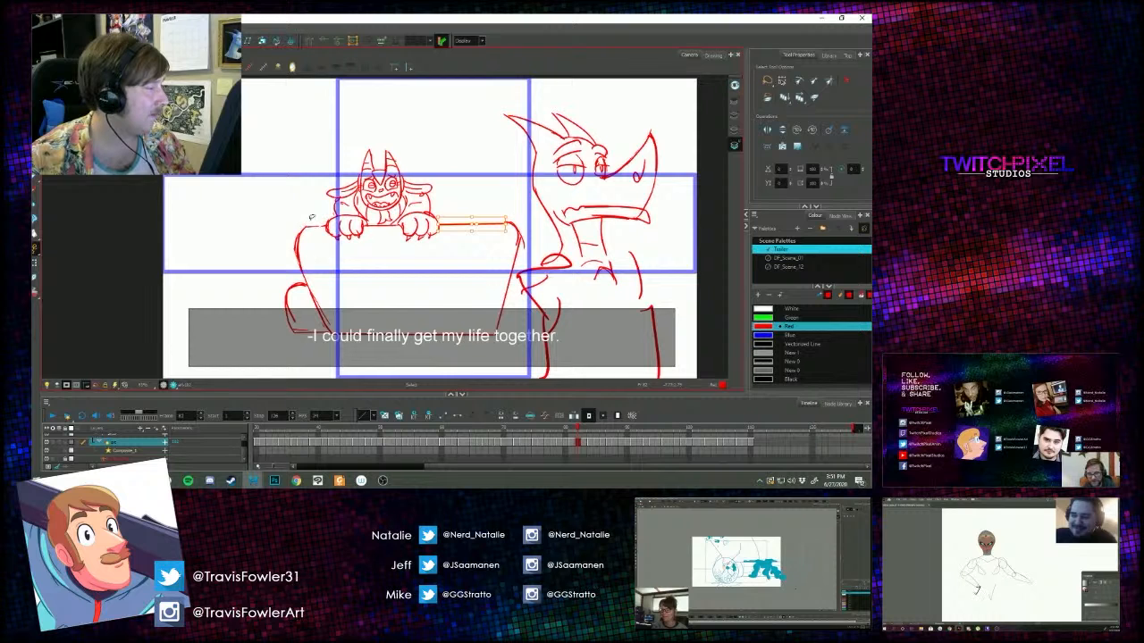
pyautogui.click(275, 198)
pyautogui.moveTo(207, 246); pyautogui.dragTo(216, 238)
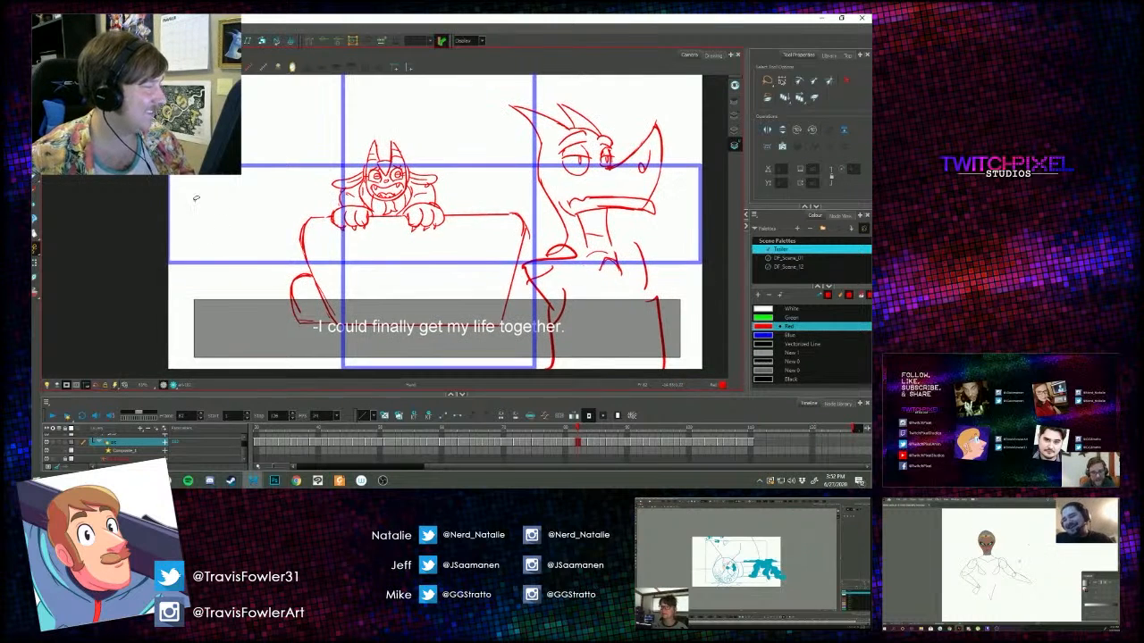
# Remove the long-snouted character's hand and arm lines and sketch a shirt collar with a tie knot at the neck.
pyautogui.moveTo(526, 267); pyautogui.dragTo(496, 253)
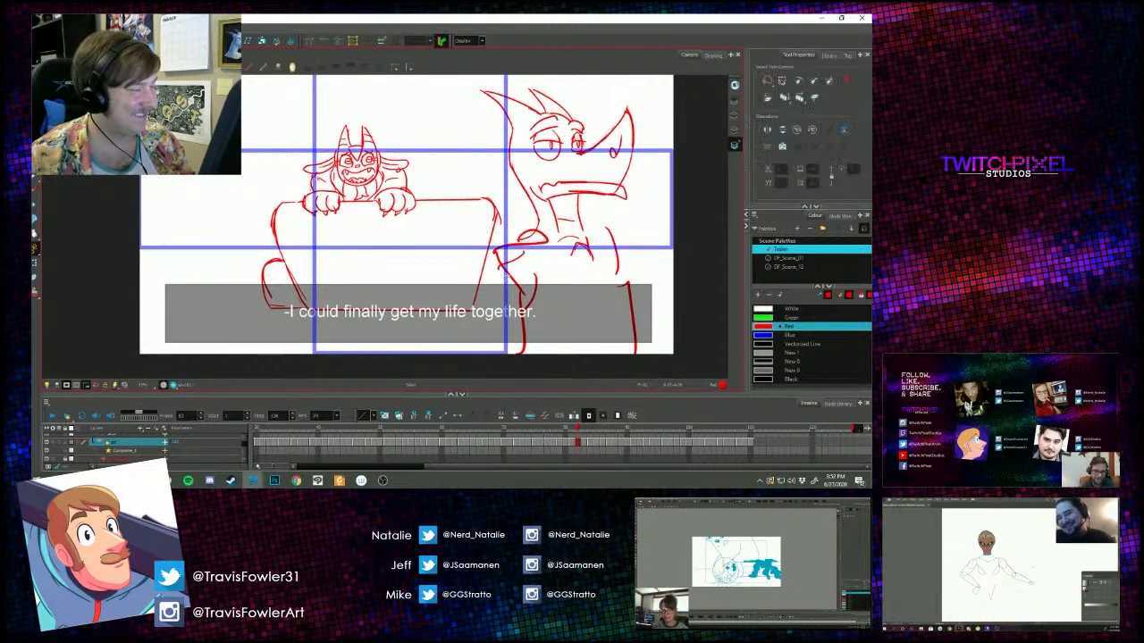
pyautogui.hotkey('alt', 'b')
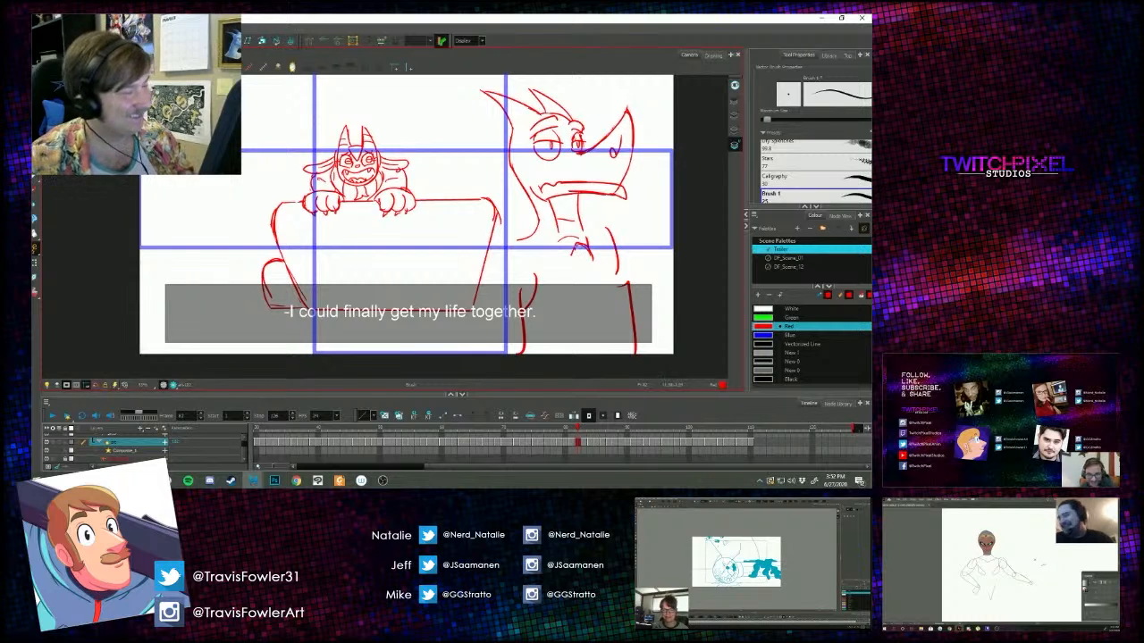
pyautogui.moveTo(537, 222)
pyautogui.mouseDown()
pyautogui.moveTo(578, 247)
pyautogui.moveTo(591, 241)
pyautogui.moveTo(534, 239)
pyautogui.moveTo(570, 259)
pyautogui.mouseUp()
pyautogui.hotkey('ctrl', 'z')
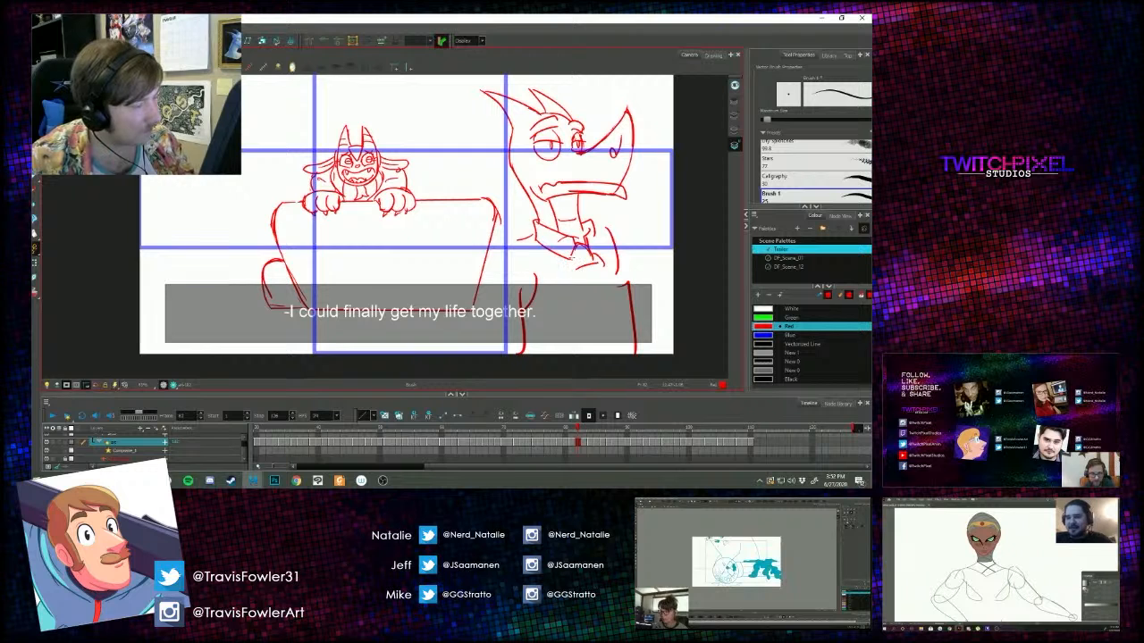
pyautogui.moveTo(574, 258); pyautogui.dragTo(577, 269)
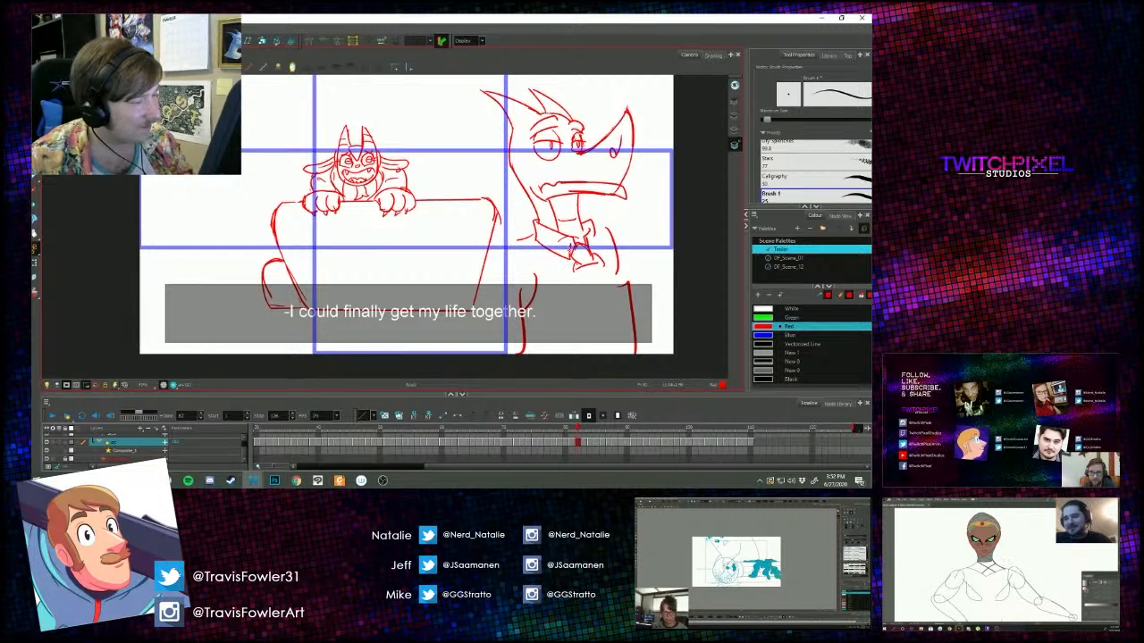
# Sketch a fist below the long-snouted character's tie knot and two lines running down from it to the frame's lower edge.
pyautogui.moveTo(602, 259); pyautogui.dragTo(611, 282)
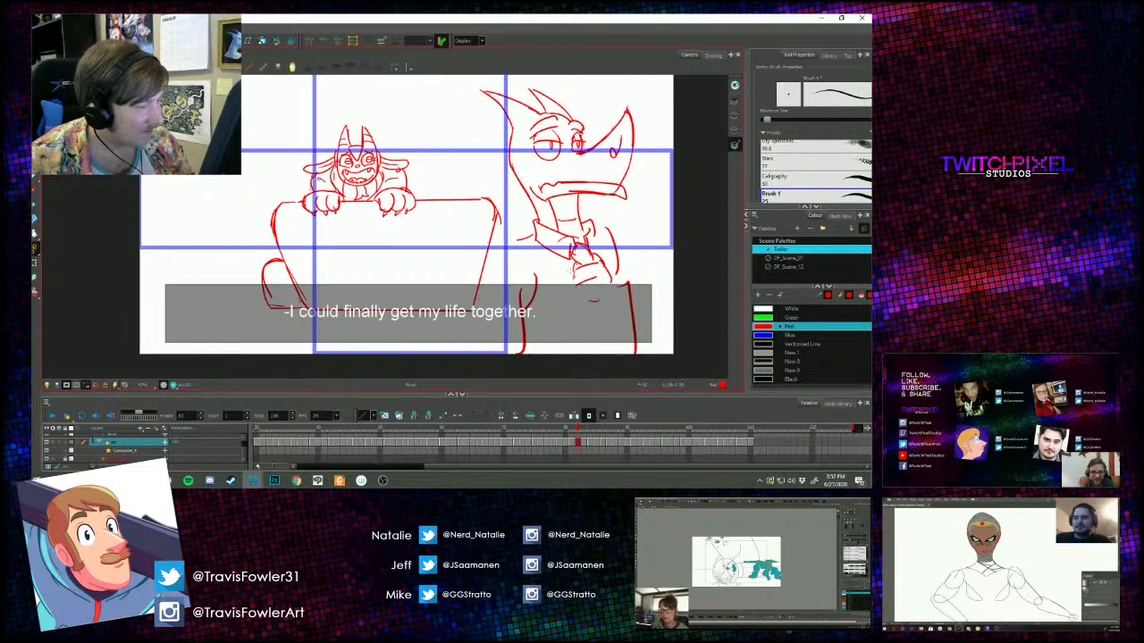
pyautogui.moveTo(577, 284)
pyautogui.mouseDown()
pyautogui.moveTo(584, 297)
pyautogui.moveTo(600, 289)
pyautogui.mouseUp()
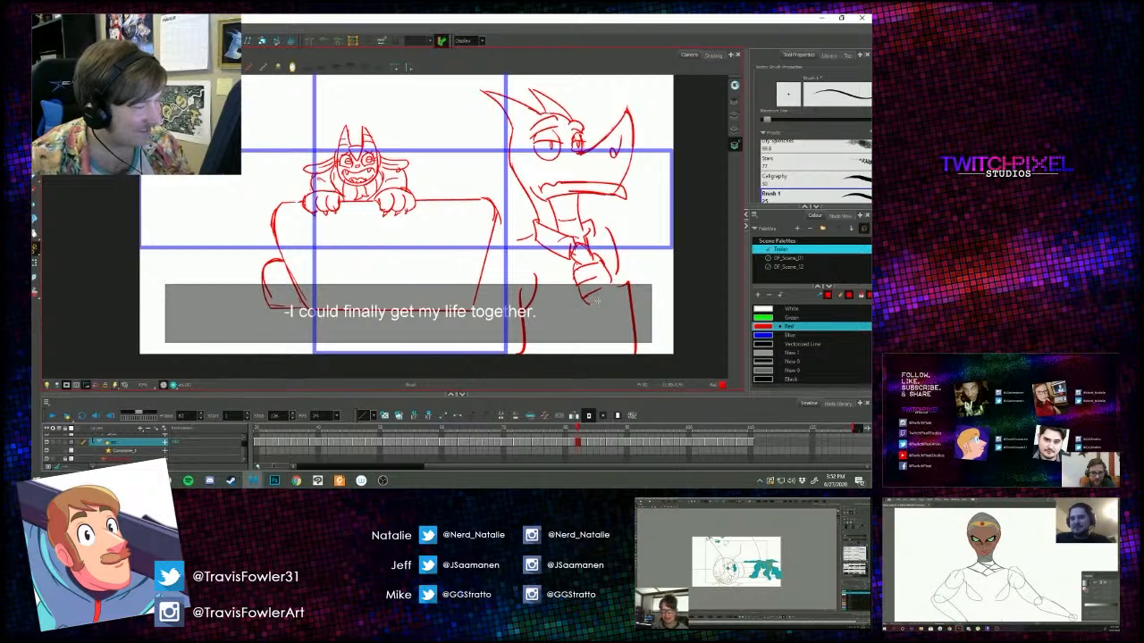
pyautogui.moveTo(594, 303)
pyautogui.mouseDown()
pyautogui.moveTo(617, 313)
pyautogui.moveTo(588, 355)
pyautogui.moveTo(611, 355)
pyautogui.mouseUp()
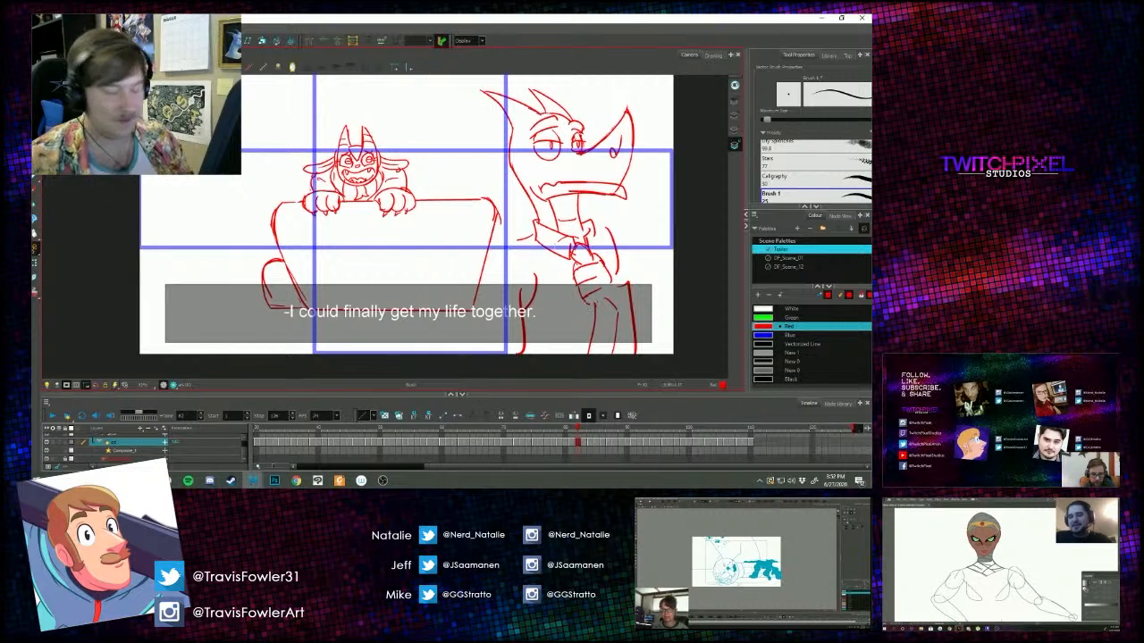
# Delete the fist strokes beneath the long-snouted character's tie knot.
pyautogui.hotkey('alt', 's')
pyautogui.click(577, 272)
pyautogui.press('Delete')
pyautogui.click(603, 262)
pyautogui.press('Delete')
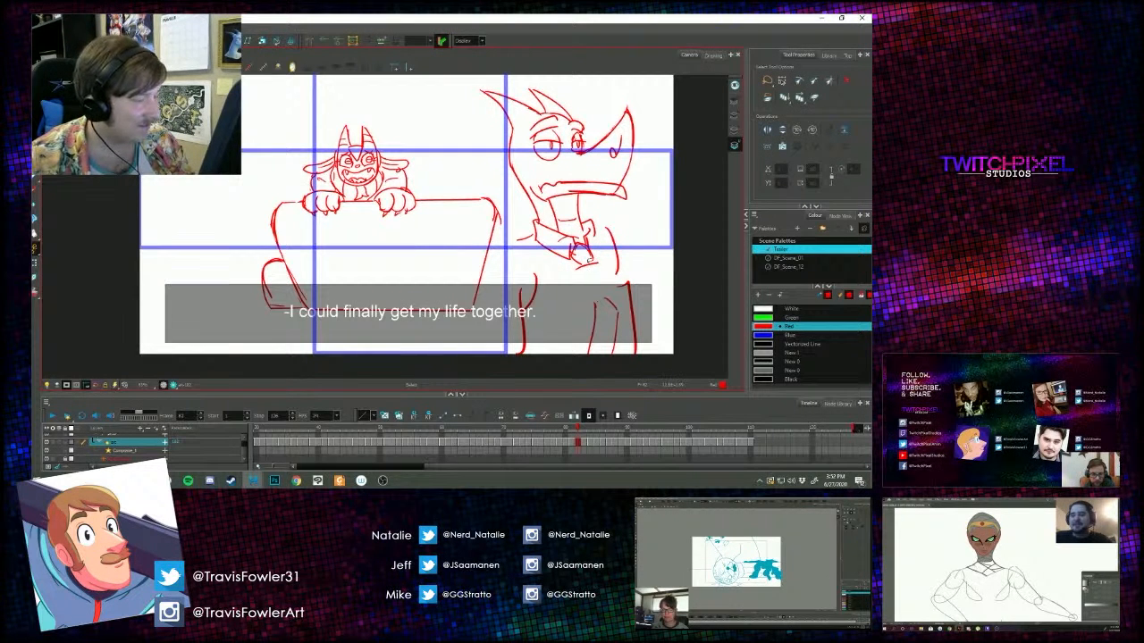
pyautogui.click(588, 263)
pyautogui.press('Delete')
pyautogui.hotkey('alt', 'b')
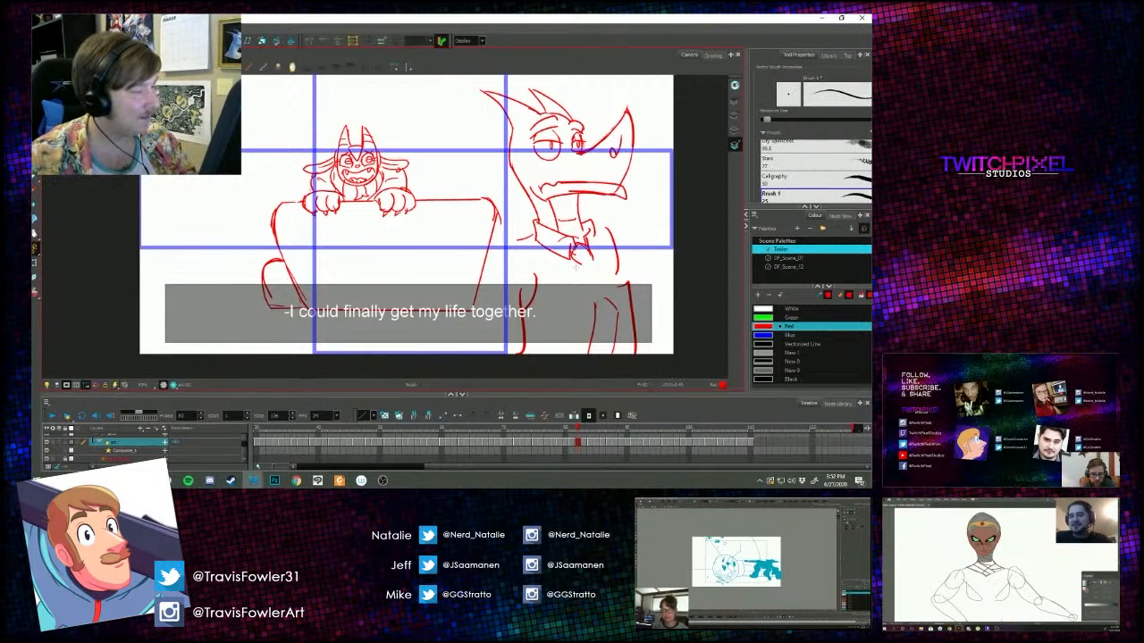
pyautogui.moveTo(578, 266)
pyautogui.mouseDown()
pyautogui.moveTo(600, 259)
pyautogui.moveTo(590, 295)
pyautogui.mouseUp()
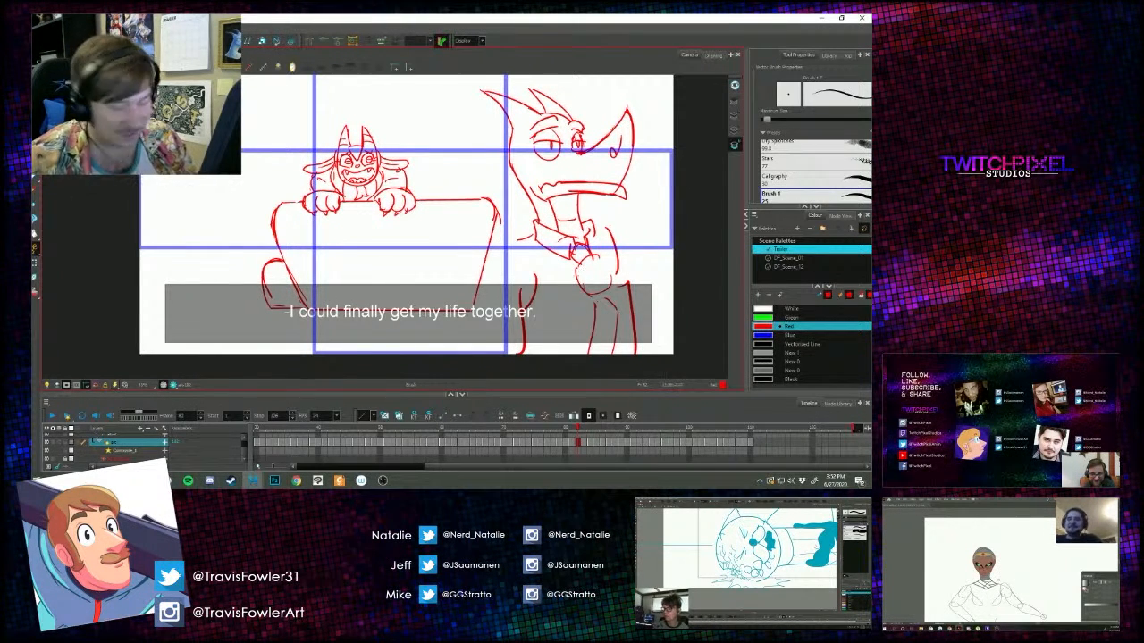
pyautogui.hotkey('alt', 's')
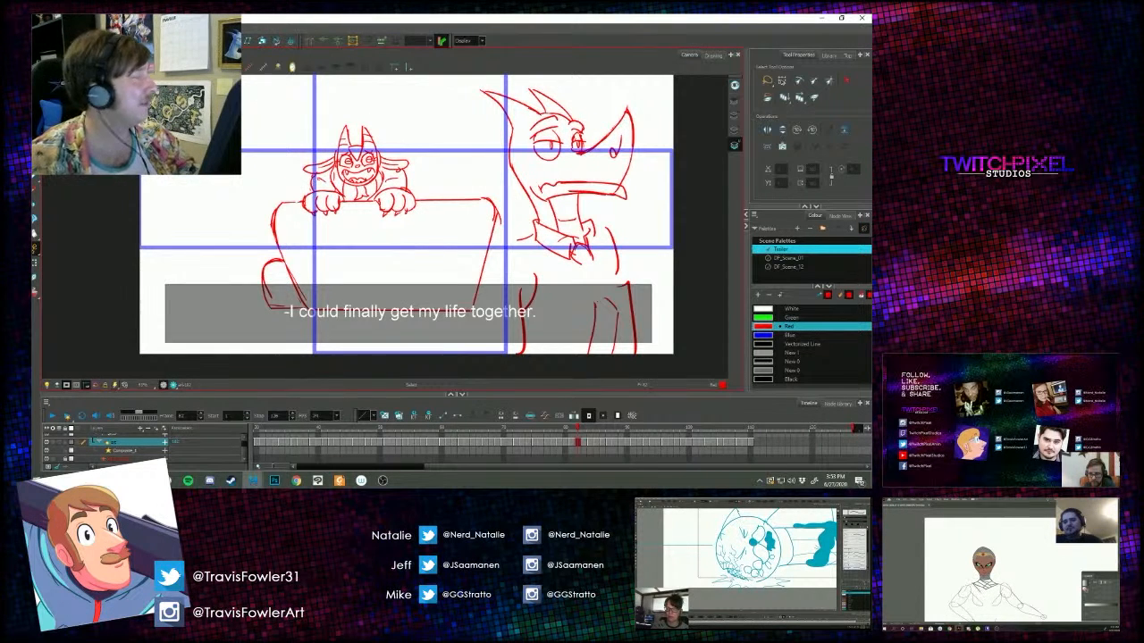
pyautogui.hotkey('alt', 'b')
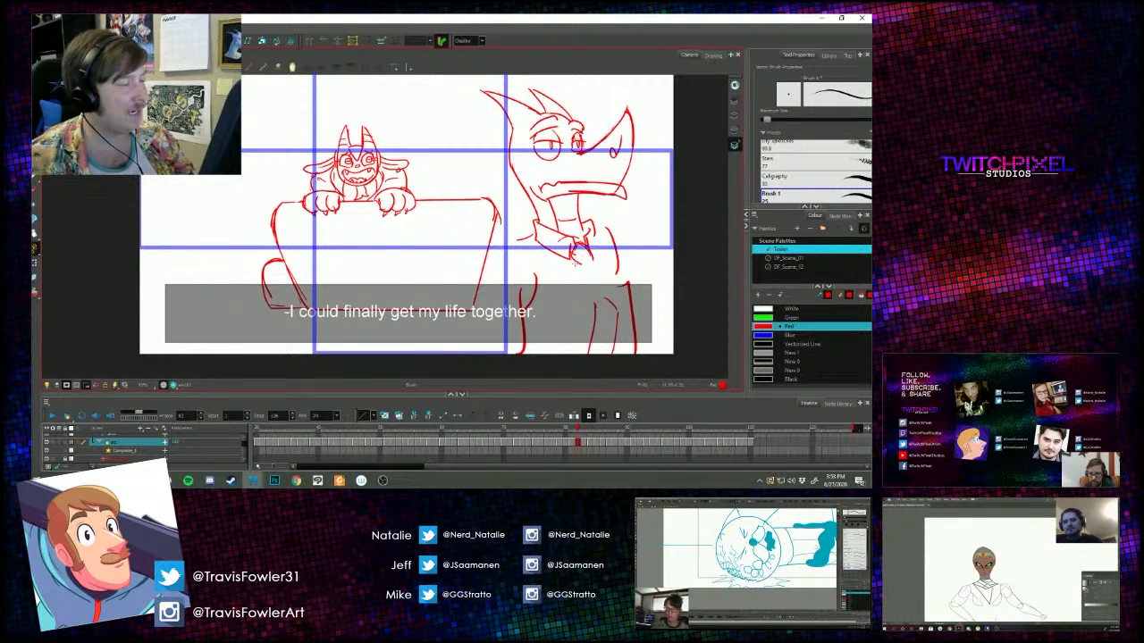
# Sketch two rounded fists gripping the tie, one under the knot and one lower, with the tie running between and below them.
pyautogui.moveTo(596, 247); pyautogui.dragTo(599, 280)
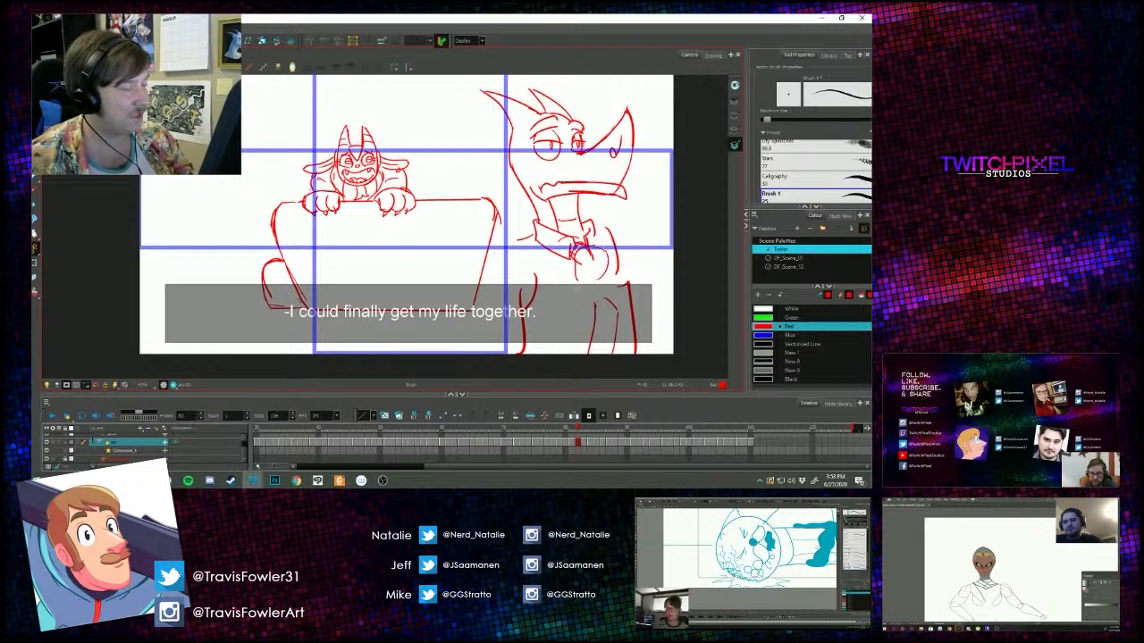
pyautogui.hotkey('alt', 's')
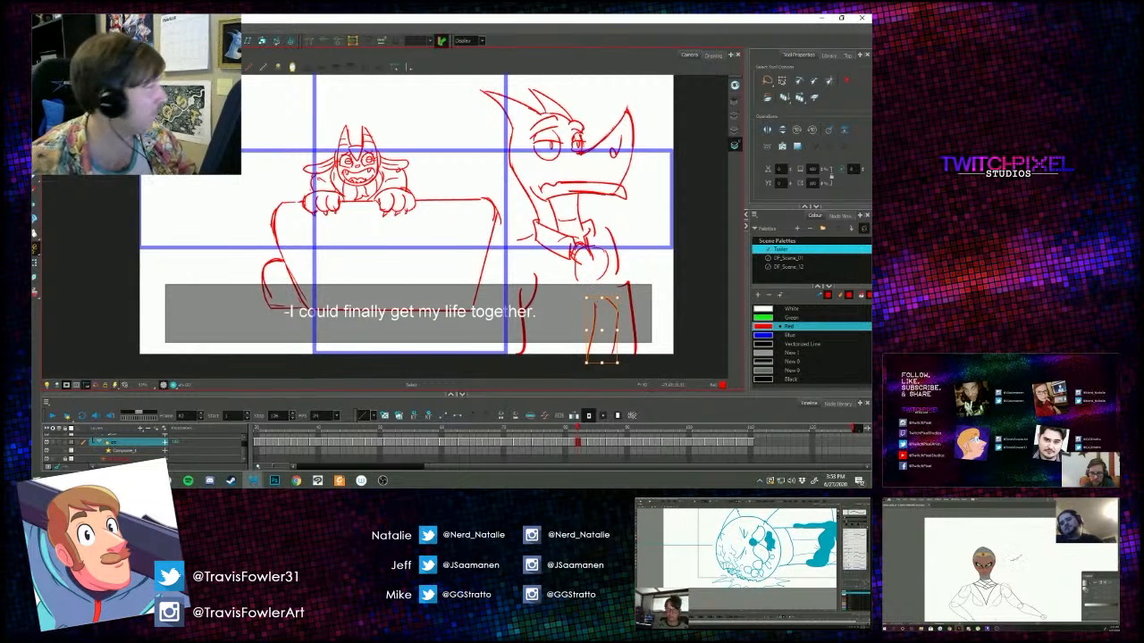
pyautogui.hotkey('alt', 'b')
pyautogui.moveTo(597, 302)
pyautogui.mouseDown()
pyautogui.moveTo(591, 341)
pyautogui.moveTo(585, 313)
pyautogui.moveTo(591, 304)
pyautogui.moveTo(588, 340)
pyautogui.mouseUp()
pyautogui.moveTo(587, 338)
pyautogui.mouseDown()
pyautogui.moveTo(619, 338)
pyautogui.moveTo(593, 331)
pyautogui.moveTo(611, 313)
pyautogui.moveTo(587, 318)
pyautogui.moveTo(591, 328)
pyautogui.moveTo(619, 331)
pyautogui.moveTo(589, 338)
pyautogui.mouseUp()
pyautogui.hotkey('alt', 'e')
pyautogui.hotkey('alt', 'b')
pyautogui.hotkey('alt', 'e')
pyautogui.hotkey('alt', 'b')
pyautogui.moveTo(594, 329); pyautogui.dragTo(614, 332)
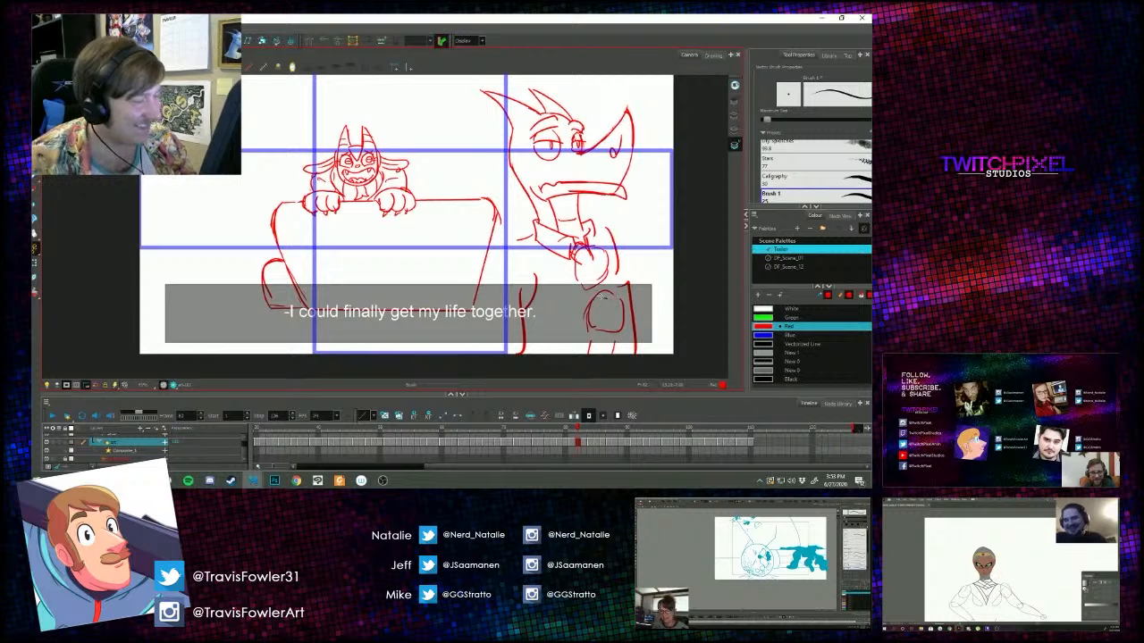
pyautogui.moveTo(603, 272); pyautogui.dragTo(607, 288)
pyautogui.moveTo(596, 289)
pyautogui.mouseDown()
pyautogui.moveTo(626, 329)
pyautogui.moveTo(598, 328)
pyautogui.moveTo(612, 352)
pyautogui.mouseUp()
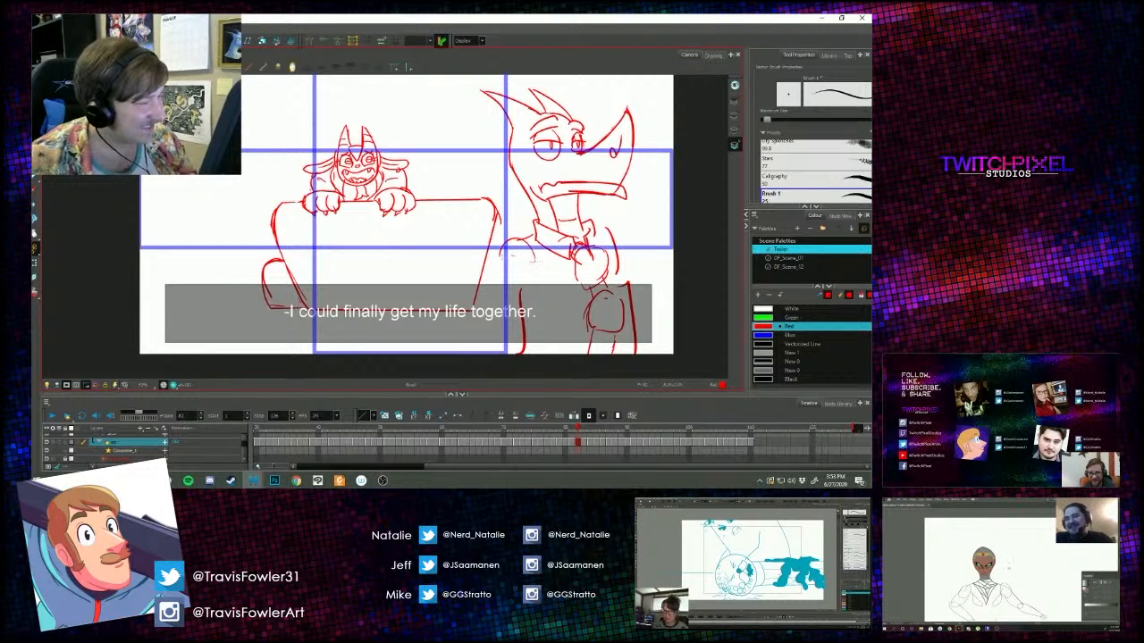
# Sketch the long-snouted character's rounded shoulders on both sides of the shirt collar.
pyautogui.moveTo(496, 261); pyautogui.dragTo(531, 240)
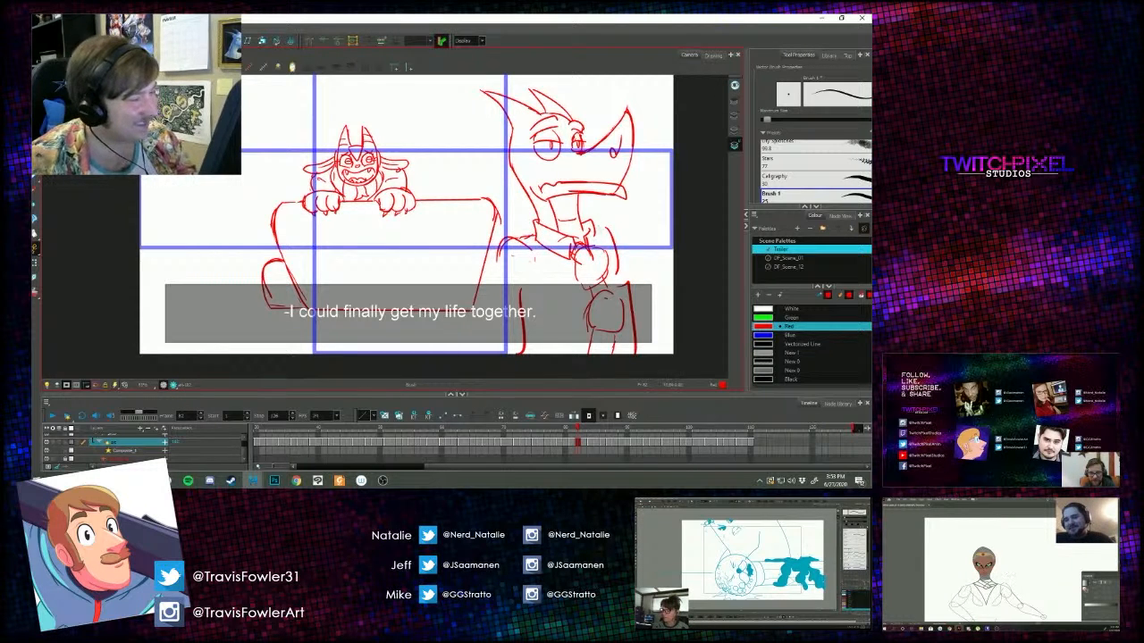
pyautogui.moveTo(595, 223)
pyautogui.mouseDown()
pyautogui.moveTo(626, 246)
pyautogui.moveTo(617, 271)
pyautogui.moveTo(635, 307)
pyautogui.mouseUp()
pyautogui.moveTo(500, 265)
pyautogui.mouseDown()
pyautogui.moveTo(504, 240)
pyautogui.moveTo(535, 269)
pyautogui.mouseUp()
pyautogui.moveTo(613, 227); pyautogui.dragTo(596, 235)
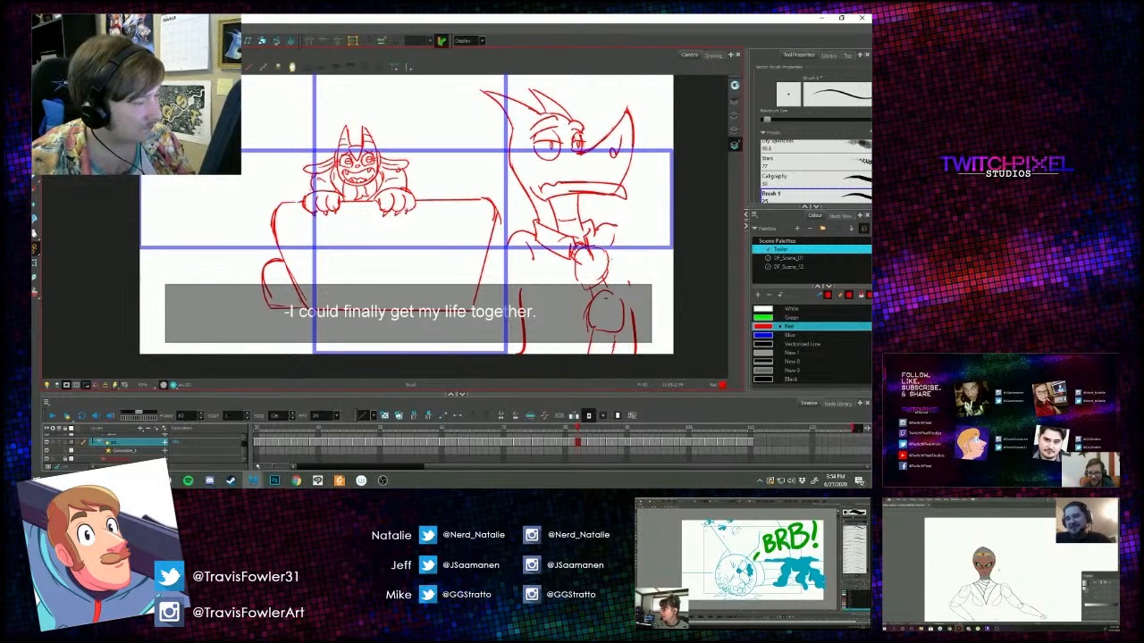
# Sketch the long-snouted character's arms, one bending from the shoulder to the lower fist and the other reaching past the frame's edge.
pyautogui.moveTo(608, 258); pyautogui.dragTo(677, 285)
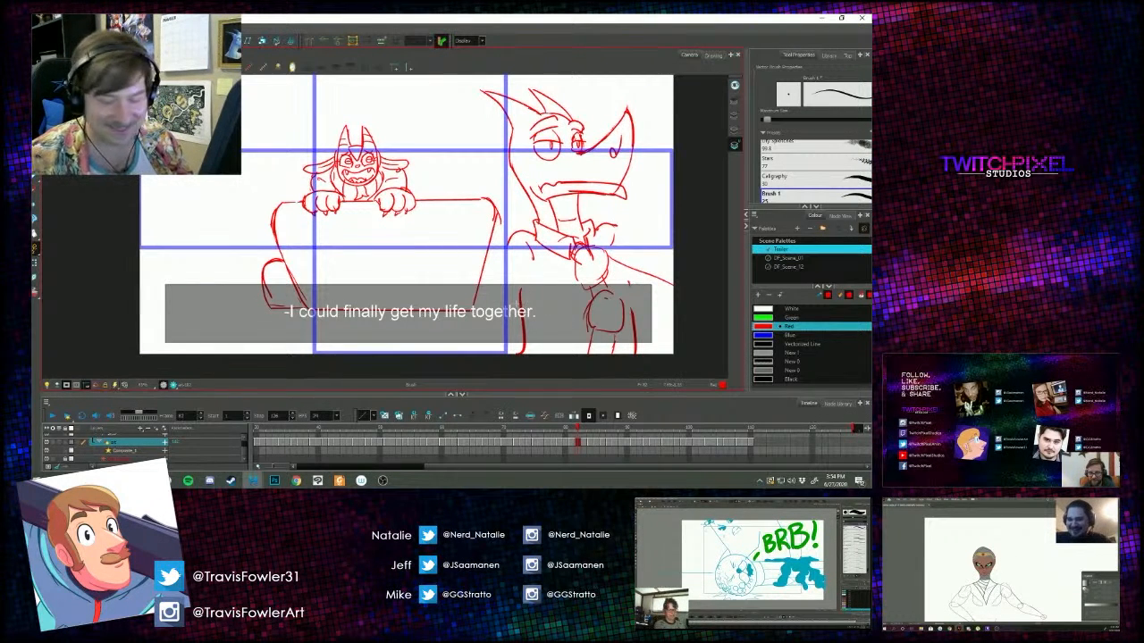
pyautogui.moveTo(585, 301); pyautogui.dragTo(481, 304)
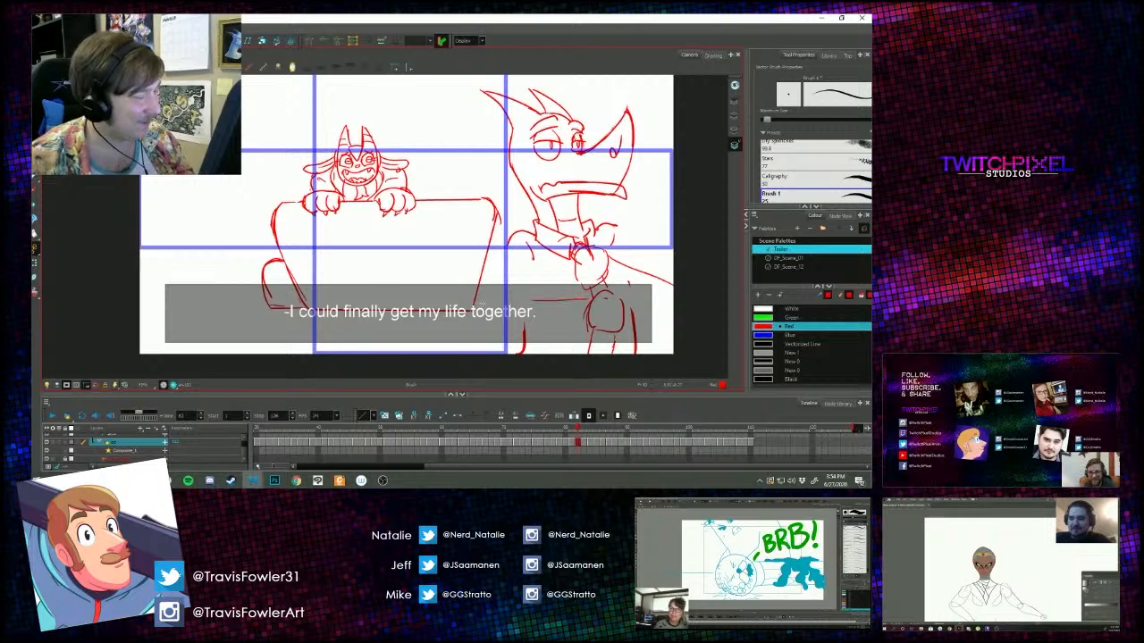
pyautogui.moveTo(506, 243)
pyautogui.mouseDown()
pyautogui.moveTo(485, 315)
pyautogui.moveTo(516, 332)
pyautogui.moveTo(586, 333)
pyautogui.mouseUp()
pyautogui.moveTo(508, 313)
pyautogui.mouseDown()
pyautogui.moveTo(569, 302)
pyautogui.moveTo(533, 268)
pyautogui.mouseUp()
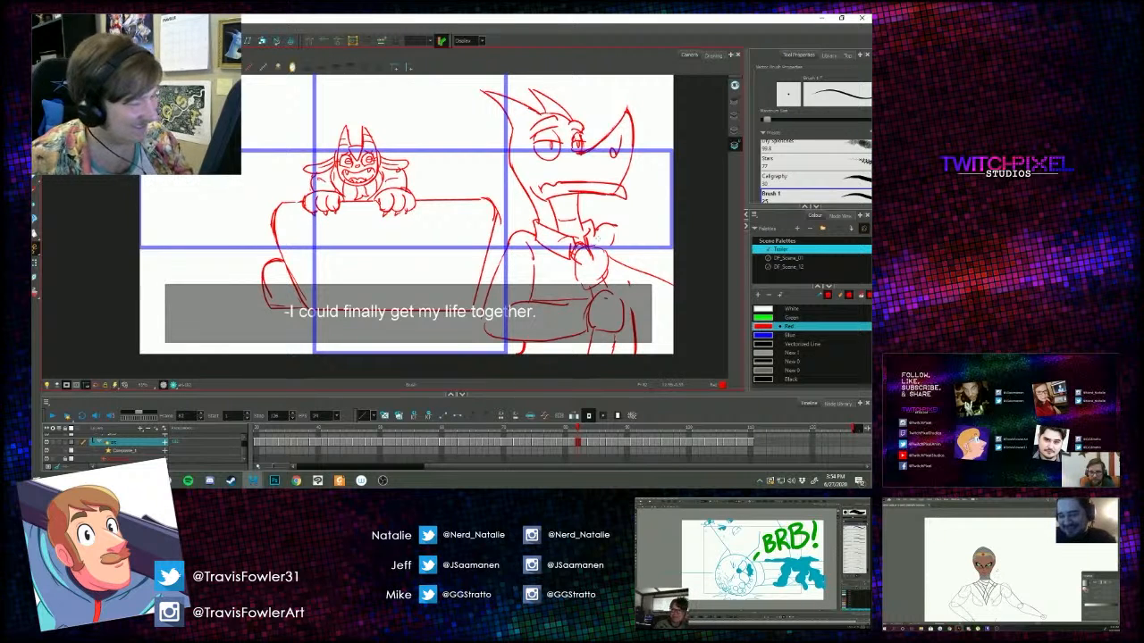
pyautogui.moveTo(608, 254); pyautogui.dragTo(674, 285)
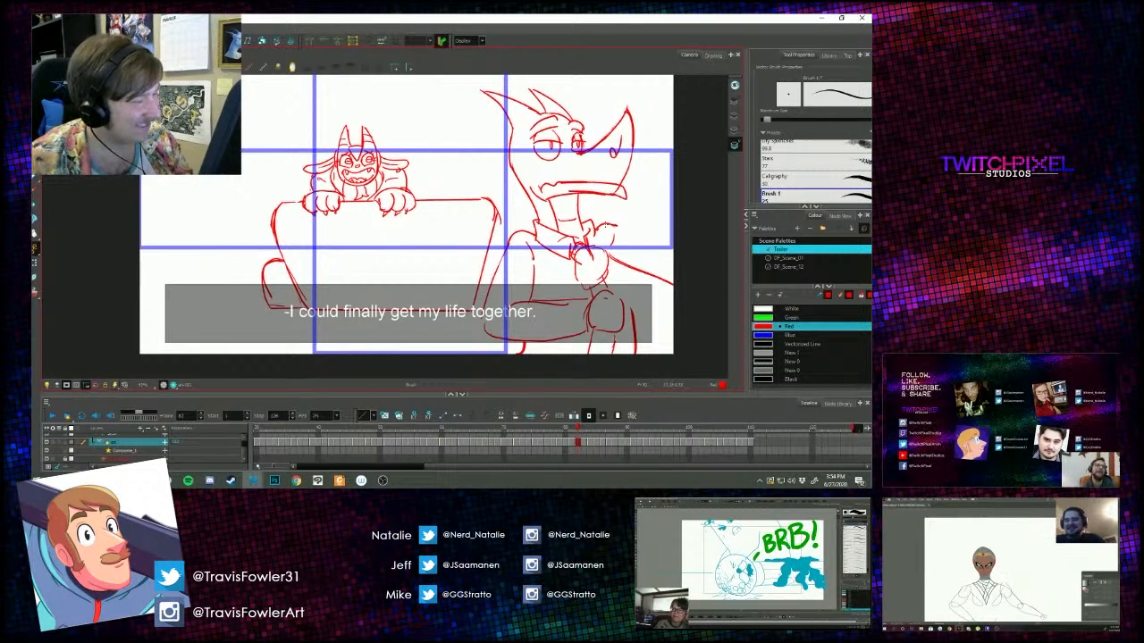
pyautogui.moveTo(613, 247)
pyautogui.mouseDown()
pyautogui.moveTo(617, 223)
pyautogui.moveTo(674, 275)
pyautogui.mouseUp()
pyautogui.moveTo(604, 284); pyautogui.dragTo(670, 316)
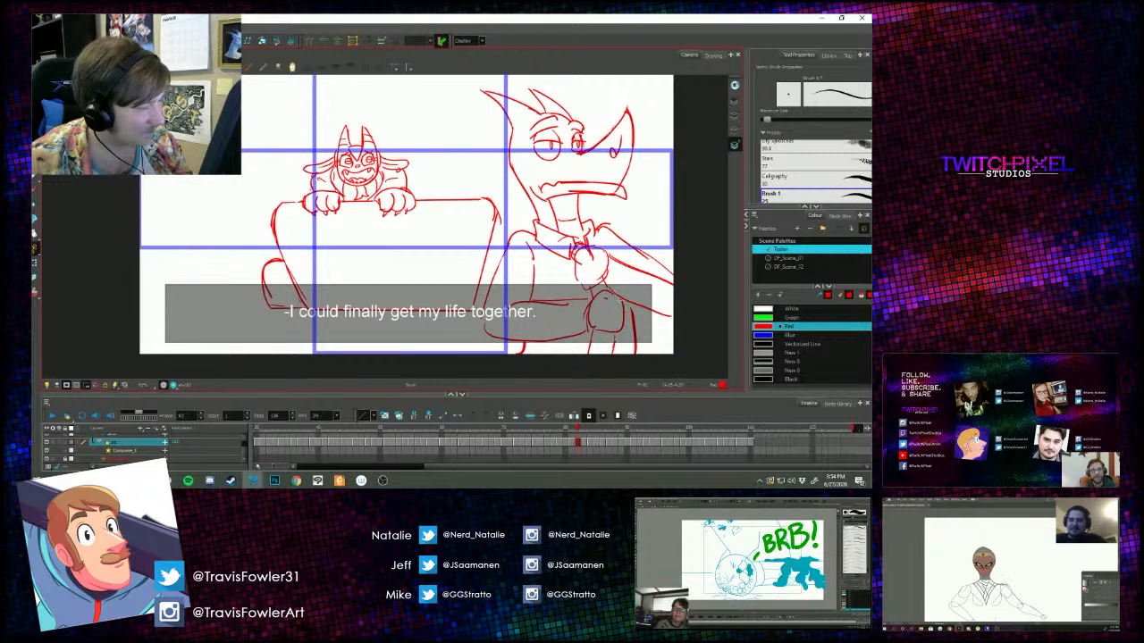
pyautogui.moveTo(604, 282)
pyautogui.mouseDown()
pyautogui.moveTo(640, 304)
pyautogui.moveTo(608, 285)
pyautogui.moveTo(618, 296)
pyautogui.mouseUp()
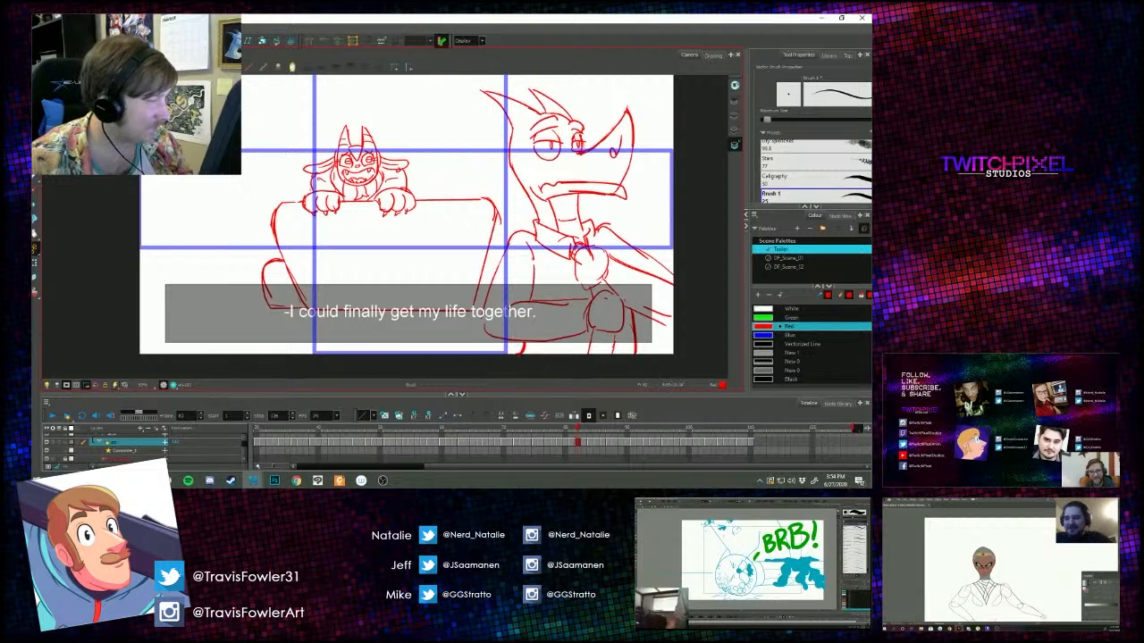
# Sketch a pointed jacket lapel beneath the long-snouted character's collar.
pyautogui.moveTo(472, 236); pyautogui.dragTo(474, 240)
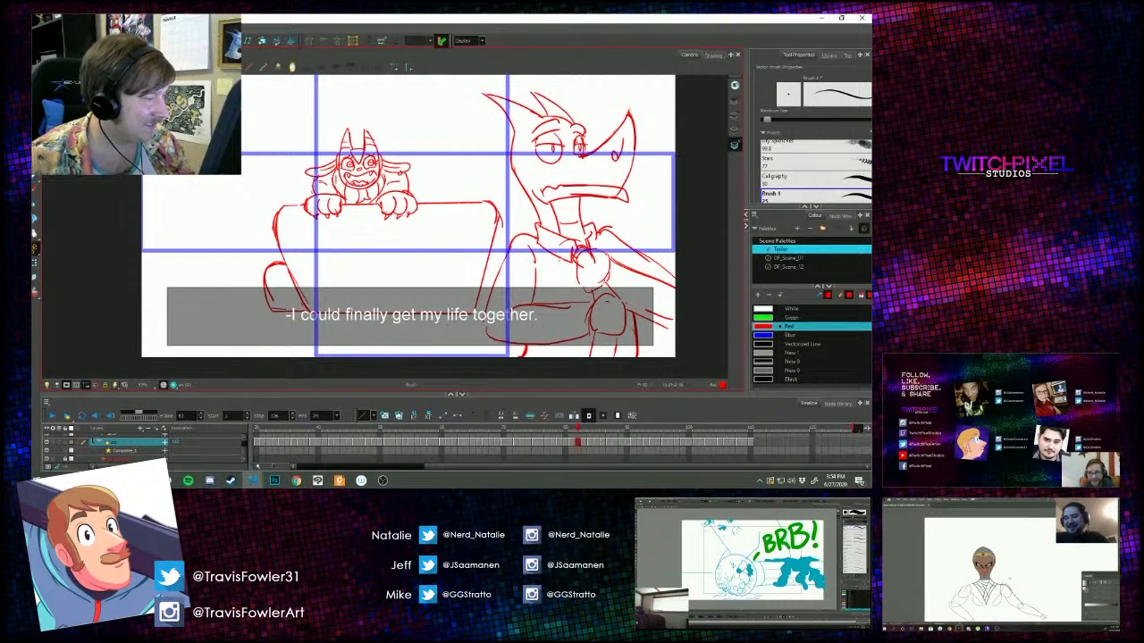
pyautogui.moveTo(545, 249)
pyautogui.mouseDown()
pyautogui.moveTo(581, 304)
pyautogui.moveTo(536, 240)
pyautogui.mouseUp()
pyautogui.moveTo(451, 285); pyautogui.dragTo(452, 287)
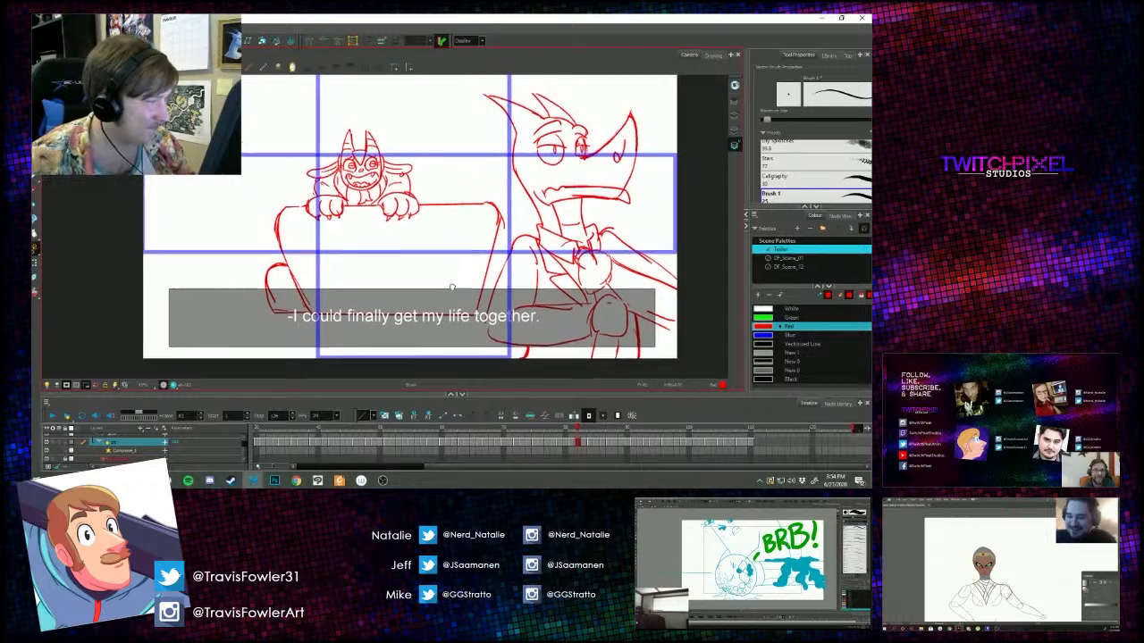
pyautogui.scroll(-1, 451, 286)
pyautogui.moveTo(258, 210); pyautogui.dragTo(302, 266)
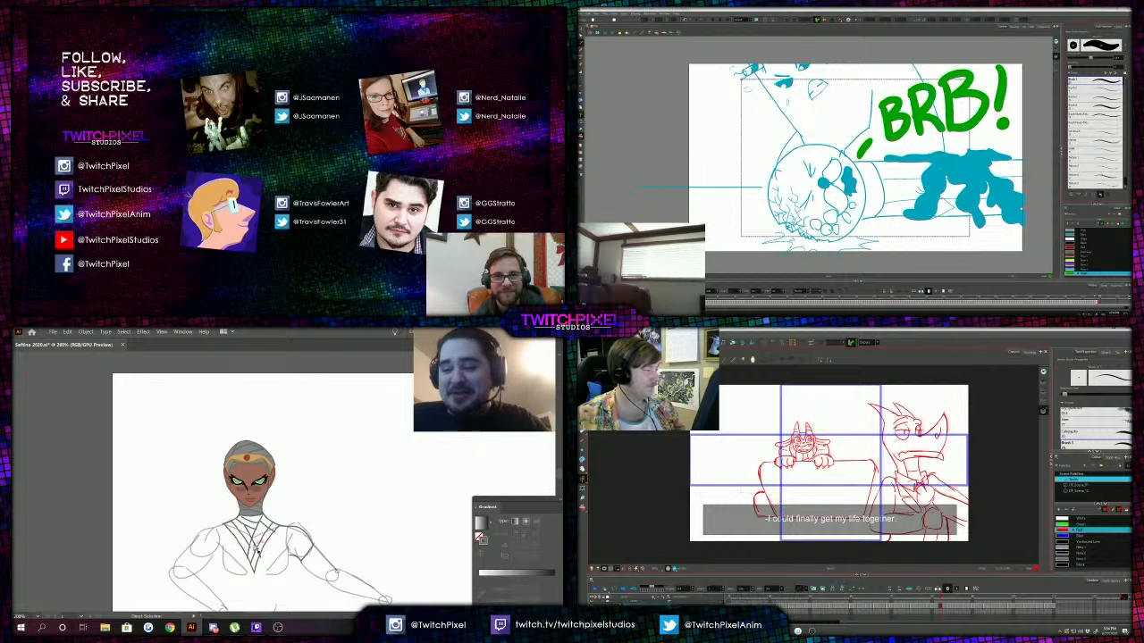
pyautogui.moveTo(262, 547); pyautogui.dragTo(260, 554)
pyautogui.moveTo(794, 466); pyautogui.dragTo(873, 466)
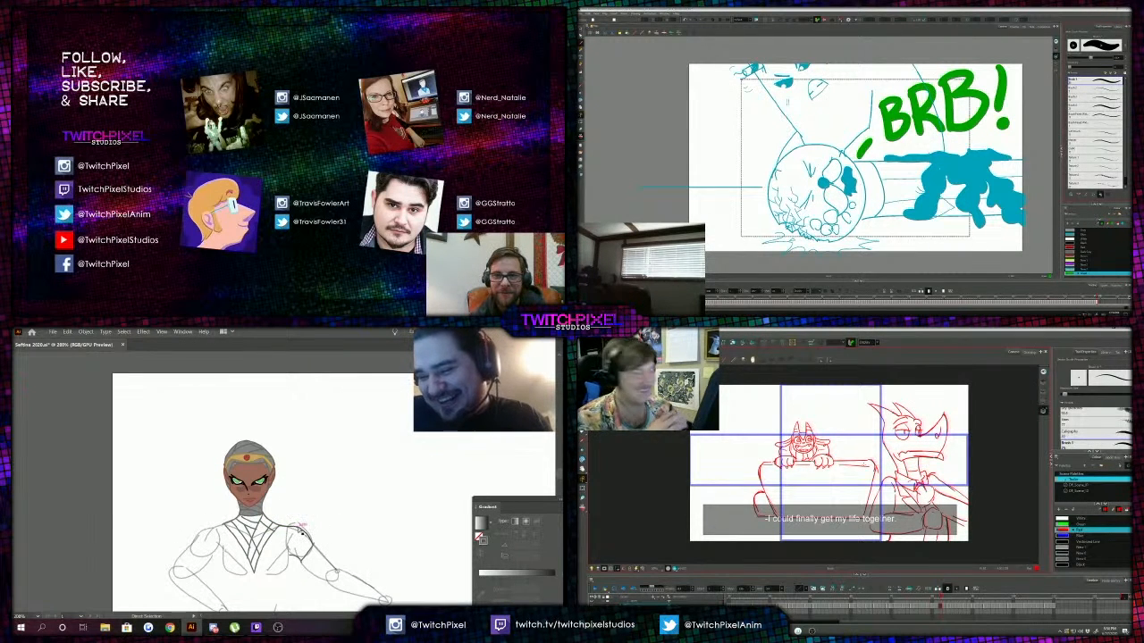
pyautogui.moveTo(835, 487)
pyautogui.mouseDown()
pyautogui.moveTo(834, 477)
pyautogui.moveTo(825, 487)
pyautogui.mouseUp()
# Adjust the long-snouted character's arm lines at the frame's edge and redraw the upper contour from the shoulder outward.
pyautogui.hotkey('alt', 's')
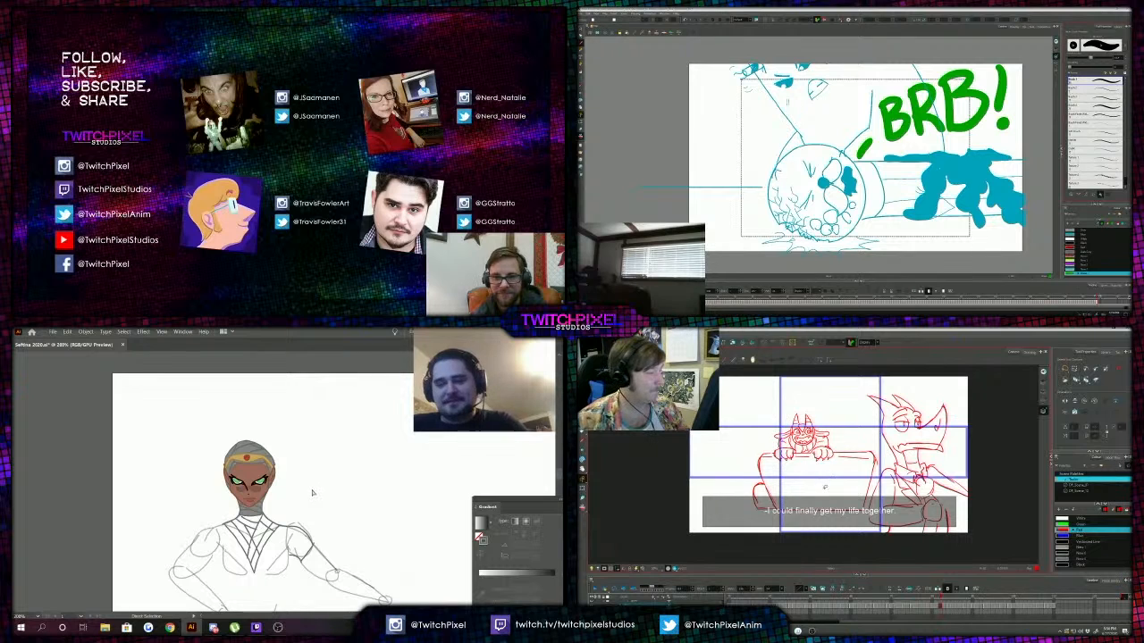
pyautogui.click(966, 497)
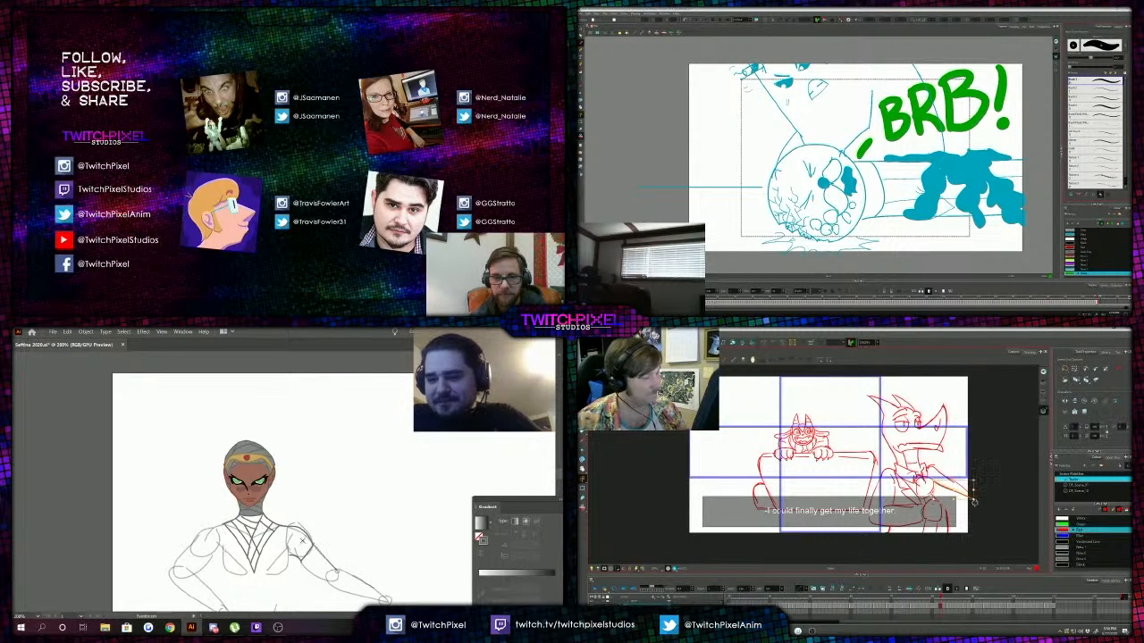
pyautogui.moveTo(973, 490); pyautogui.dragTo(969, 487)
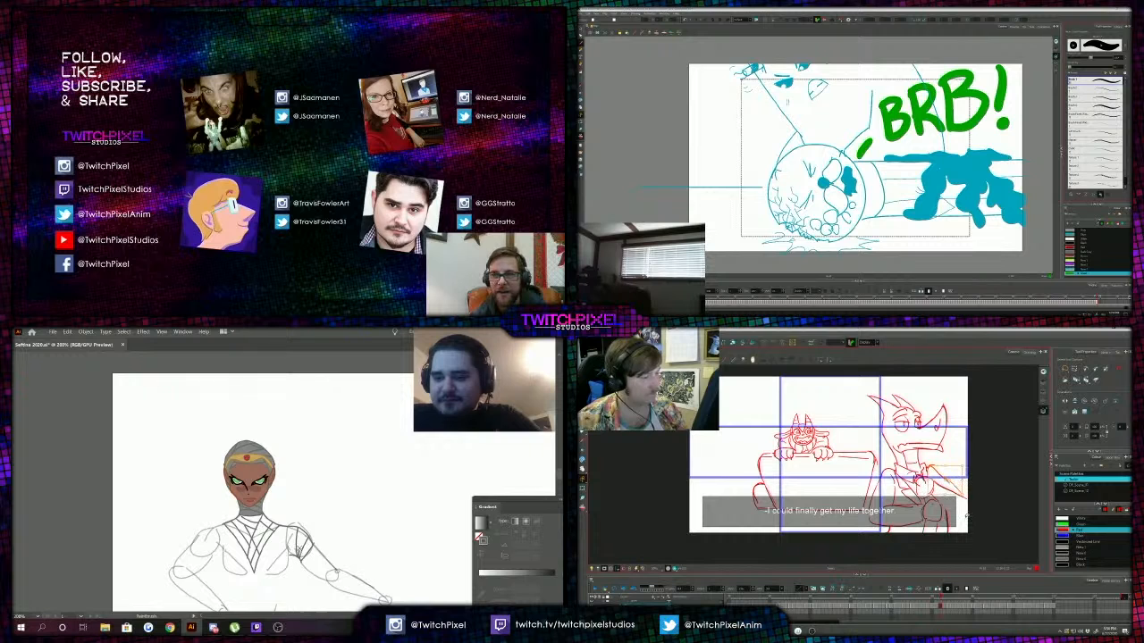
pyautogui.click(968, 483)
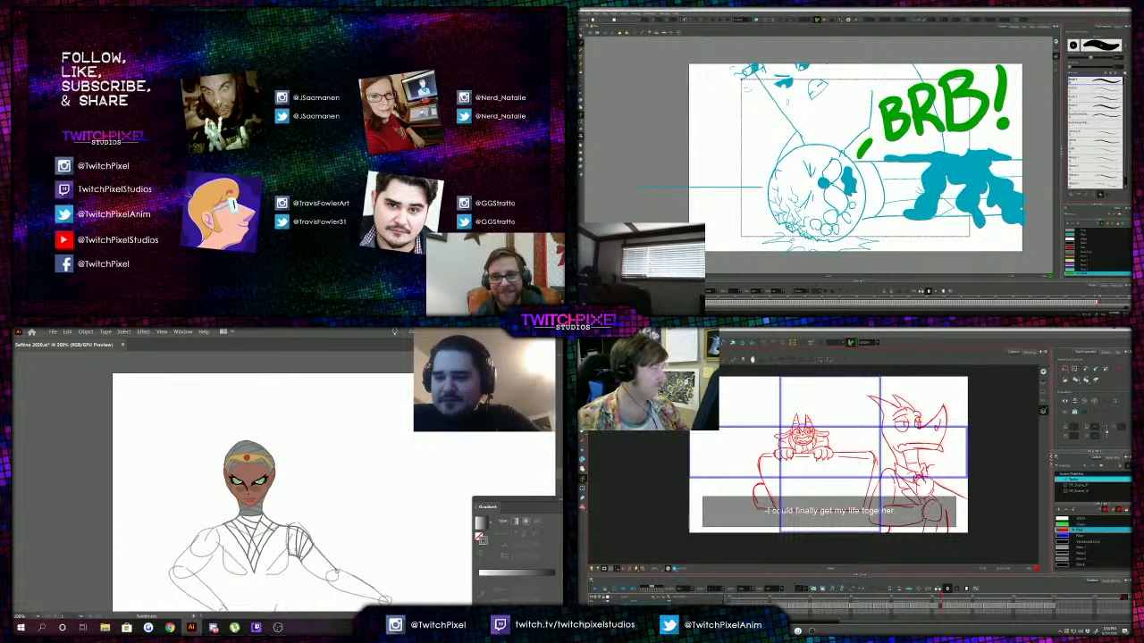
pyautogui.hotkey('alt', 'b')
pyautogui.moveTo(931, 465); pyautogui.dragTo(967, 496)
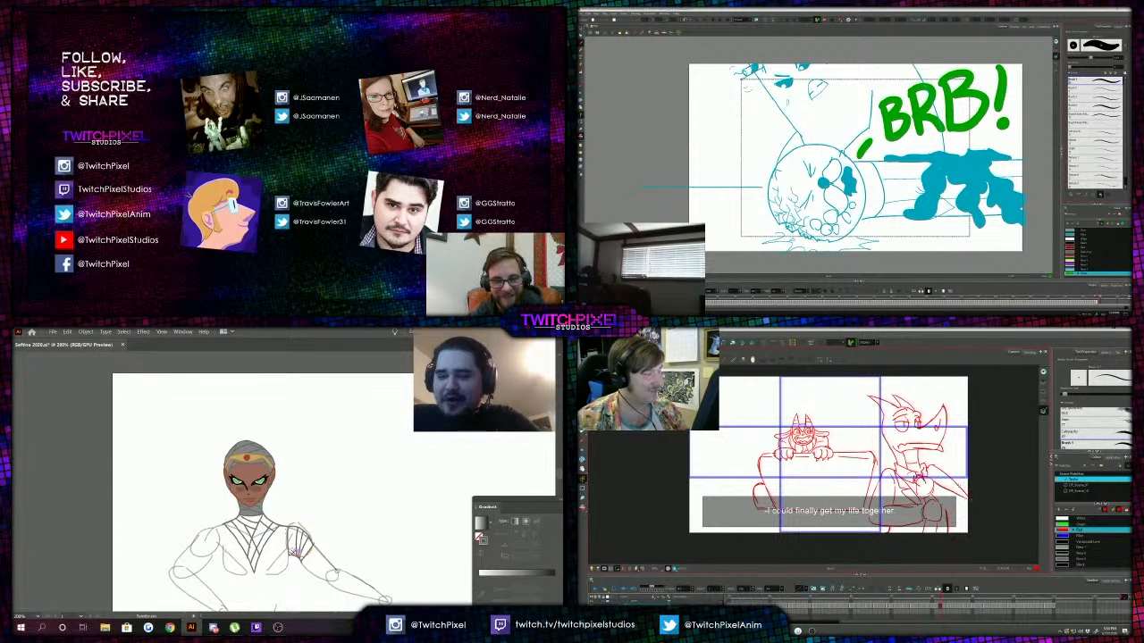
# In Illustrator, sketch costume strap lines across Seftina's upper arm and from the chest V toward the shoulder, undoing the last stroke.
pyautogui.moveTo(294, 551); pyautogui.dragTo(290, 505)
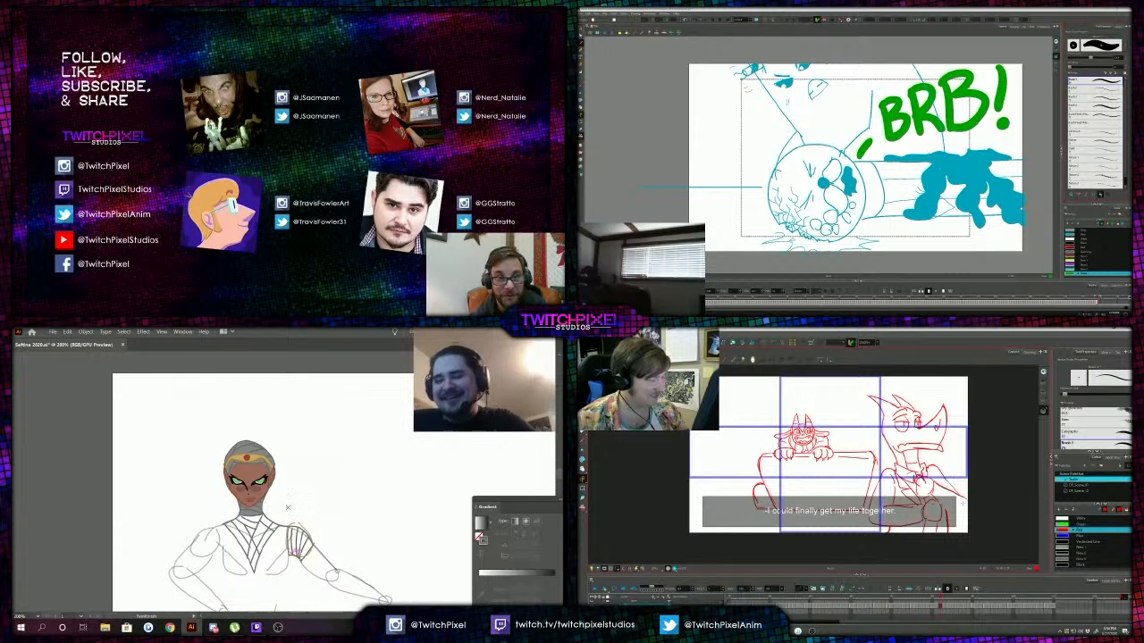
pyautogui.moveTo(942, 509); pyautogui.dragTo(956, 515)
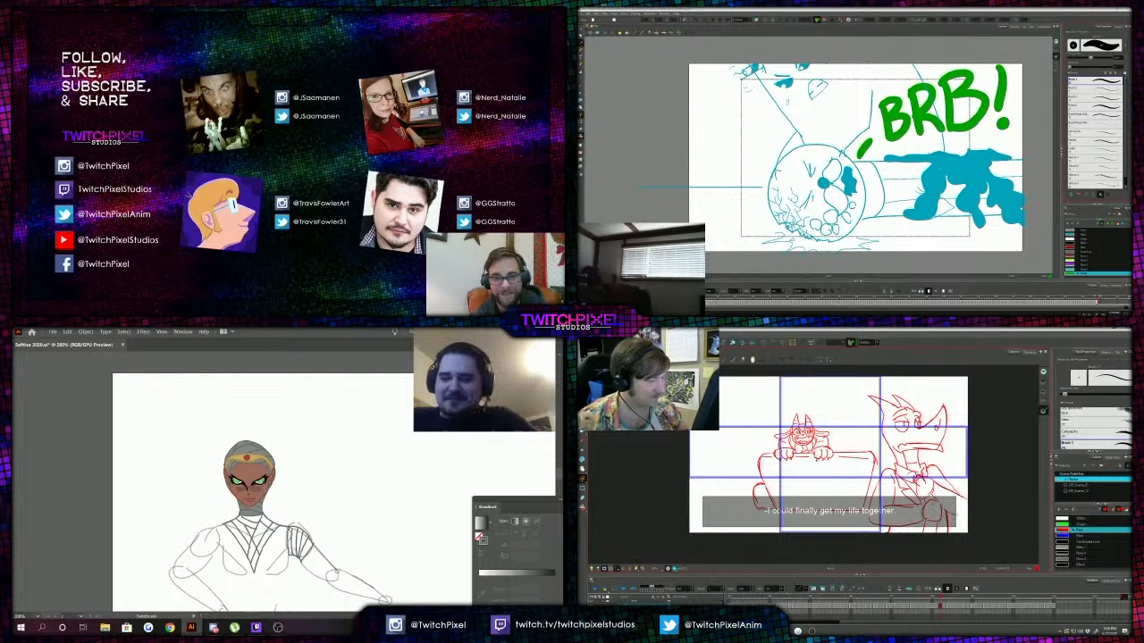
pyautogui.moveTo(277, 538); pyautogui.dragTo(264, 546)
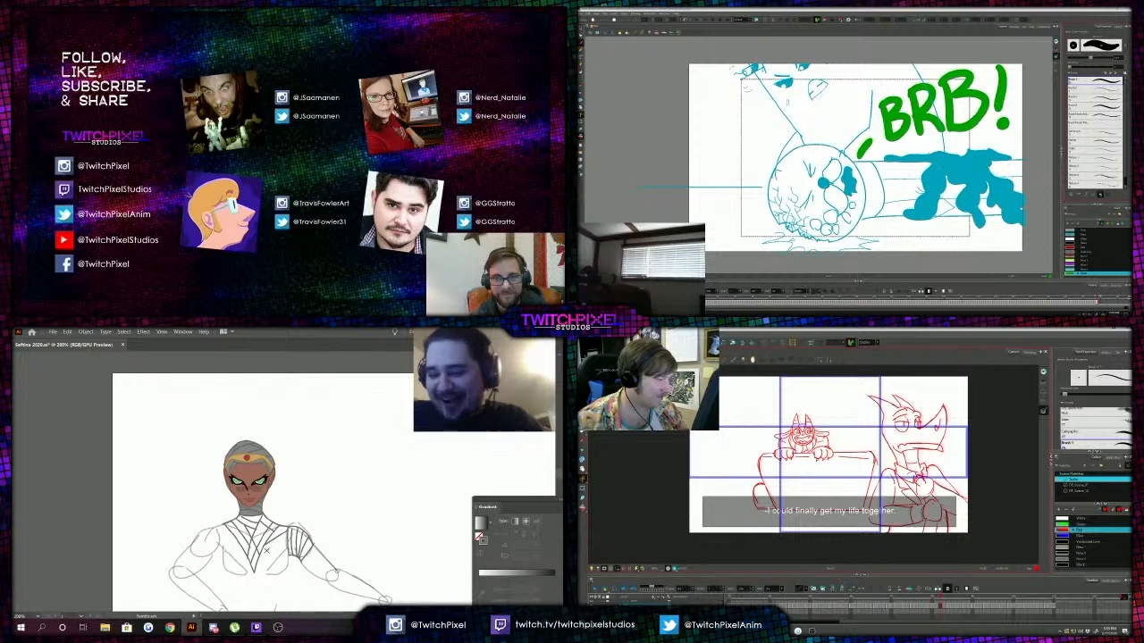
pyautogui.moveTo(259, 556); pyautogui.dragTo(287, 533)
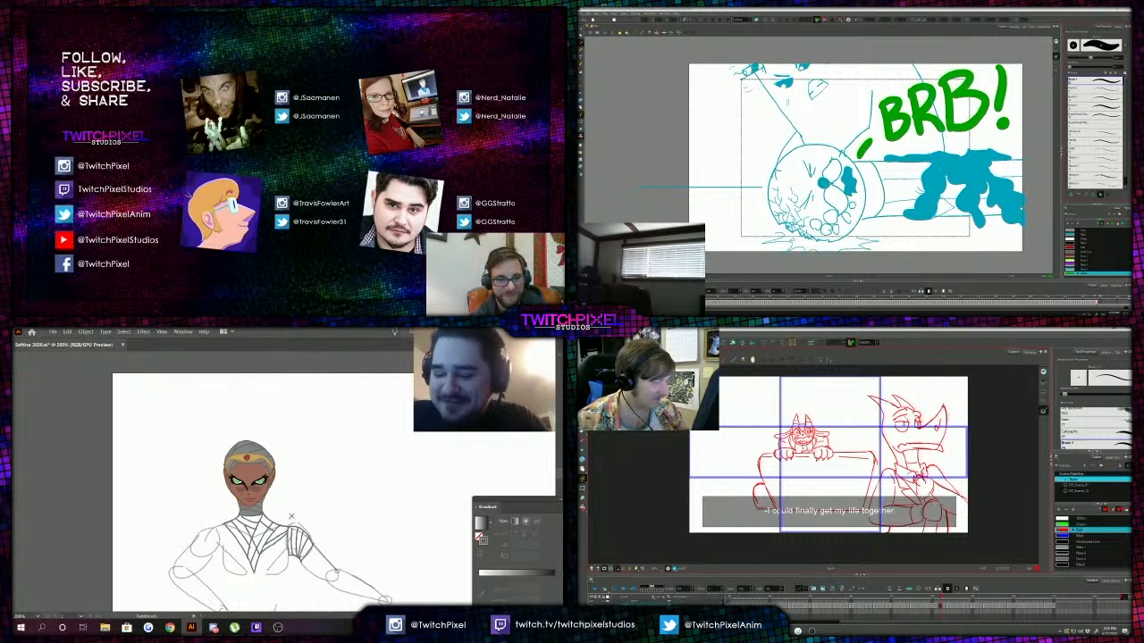
pyautogui.moveTo(309, 494); pyautogui.dragTo(331, 484)
pyautogui.moveTo(273, 538); pyautogui.dragTo(326, 464)
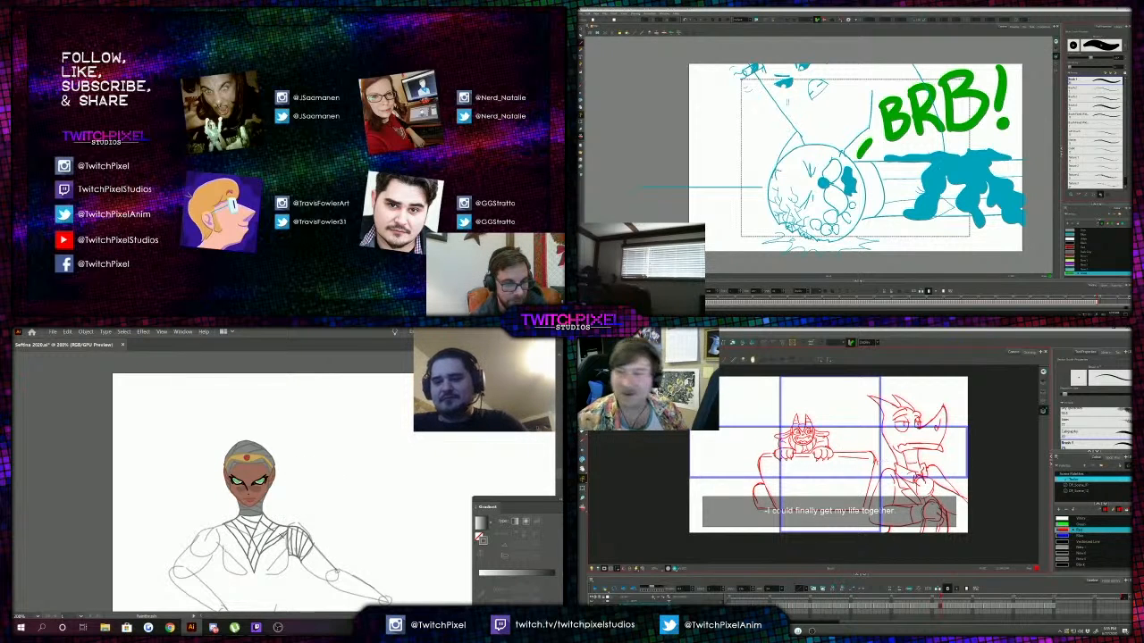
pyautogui.moveTo(306, 492); pyautogui.dragTo(327, 469)
pyautogui.hotkey('ctrl', 'z')
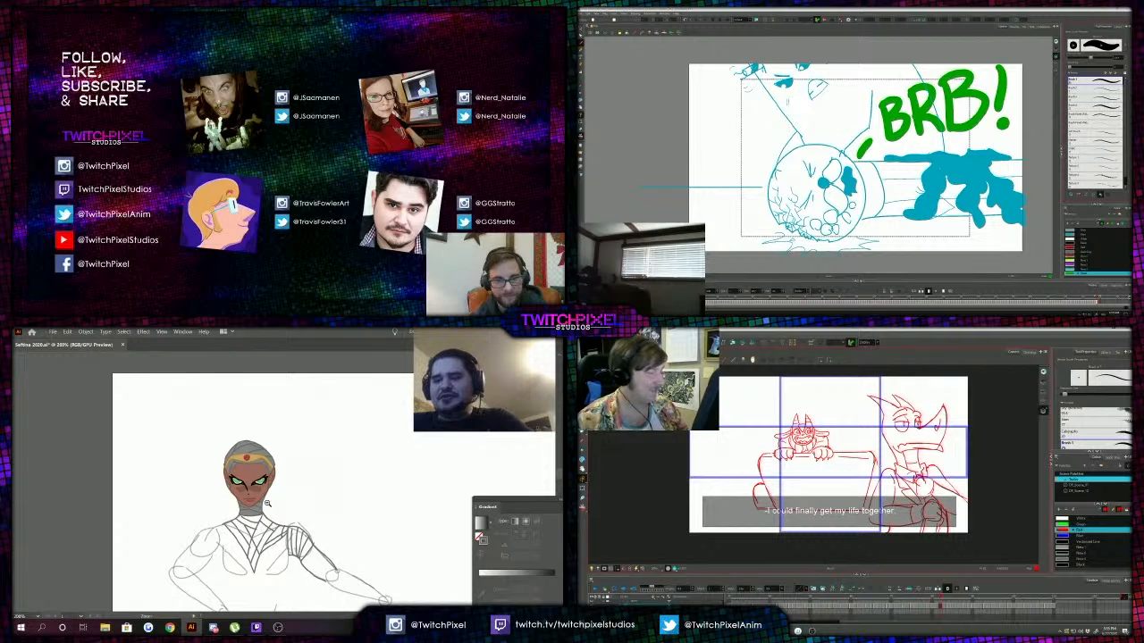
# Hide the rough body construction sketch and delete the costume neckline and sleeve strap lines beneath Seftina's head.
pyautogui.hotkey('ctrl', '-')
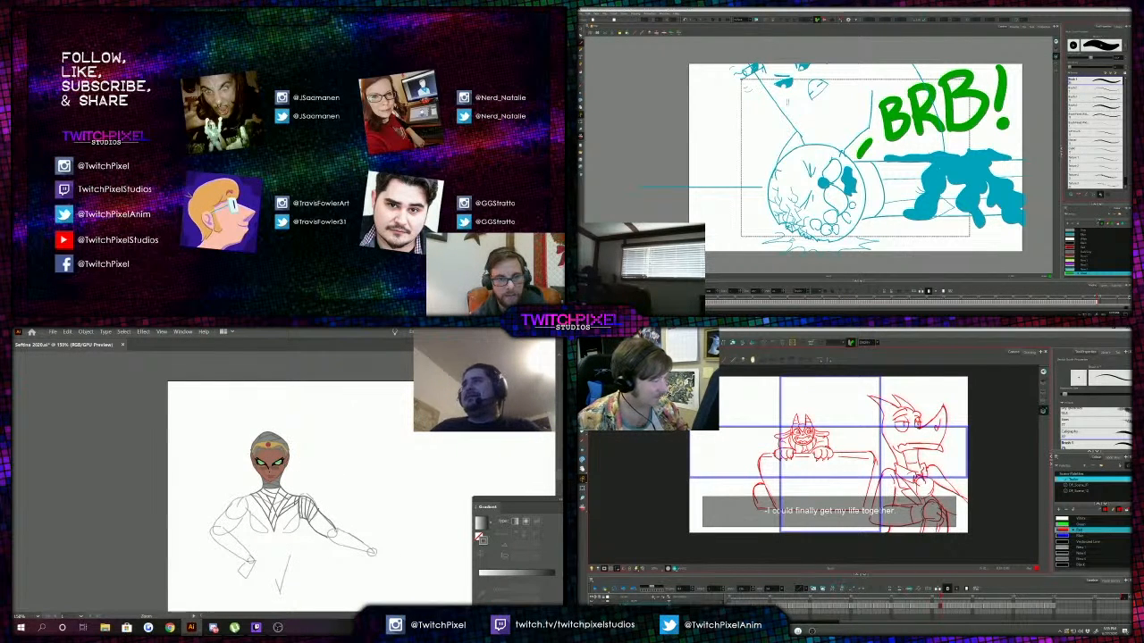
pyautogui.hotkey('ctrl', '3')
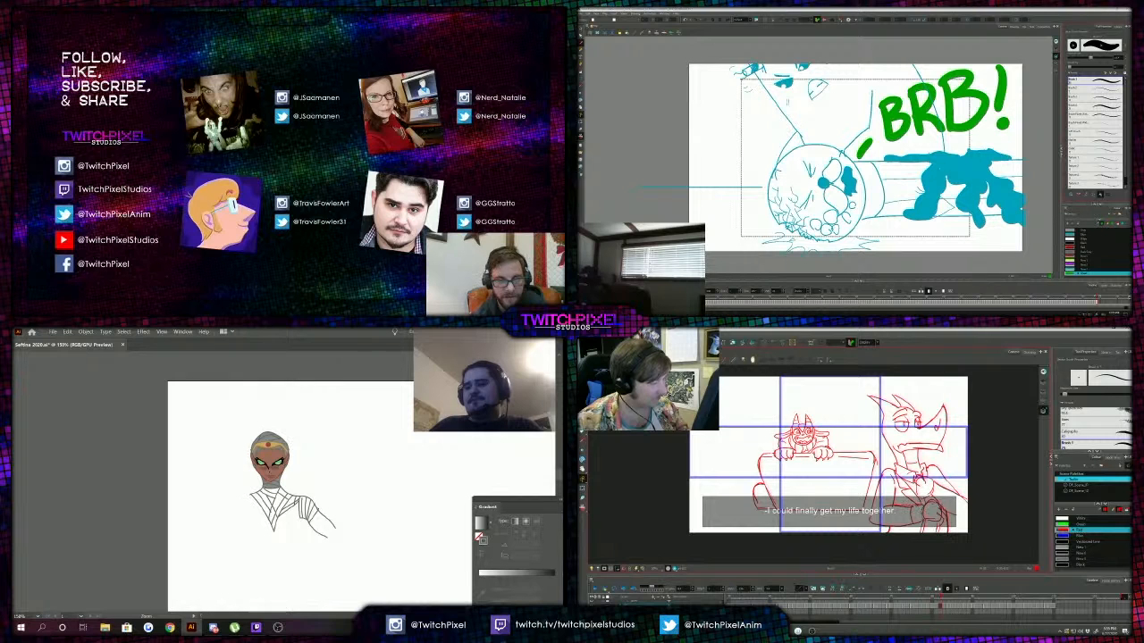
pyautogui.hotkey('ctrl', 'alt', '3')
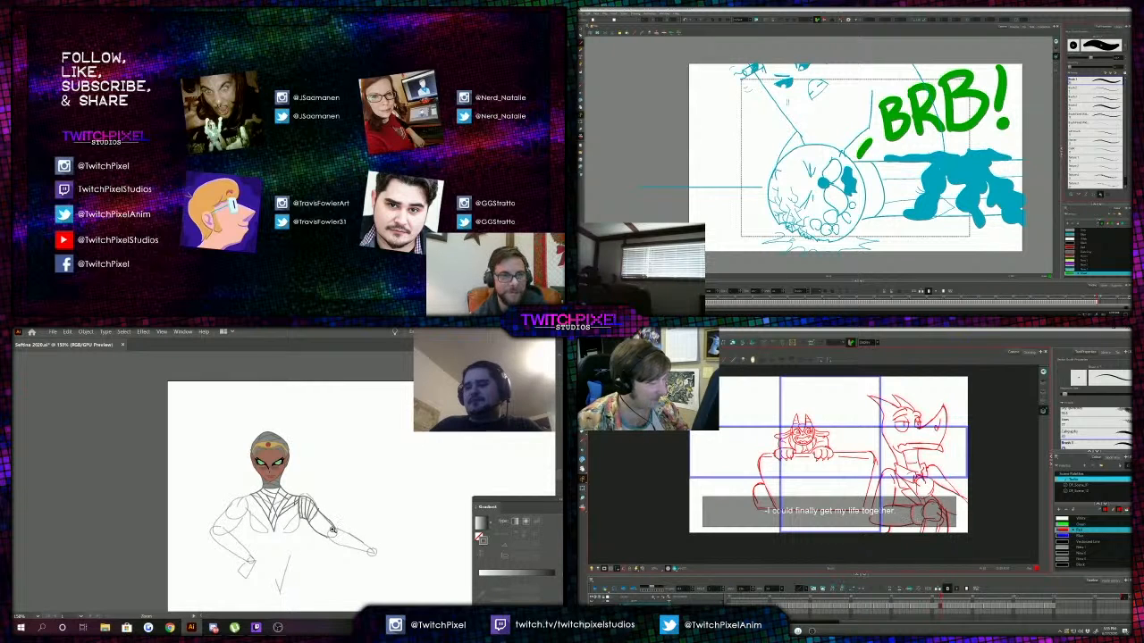
pyautogui.hotkey('ctrl', '3')
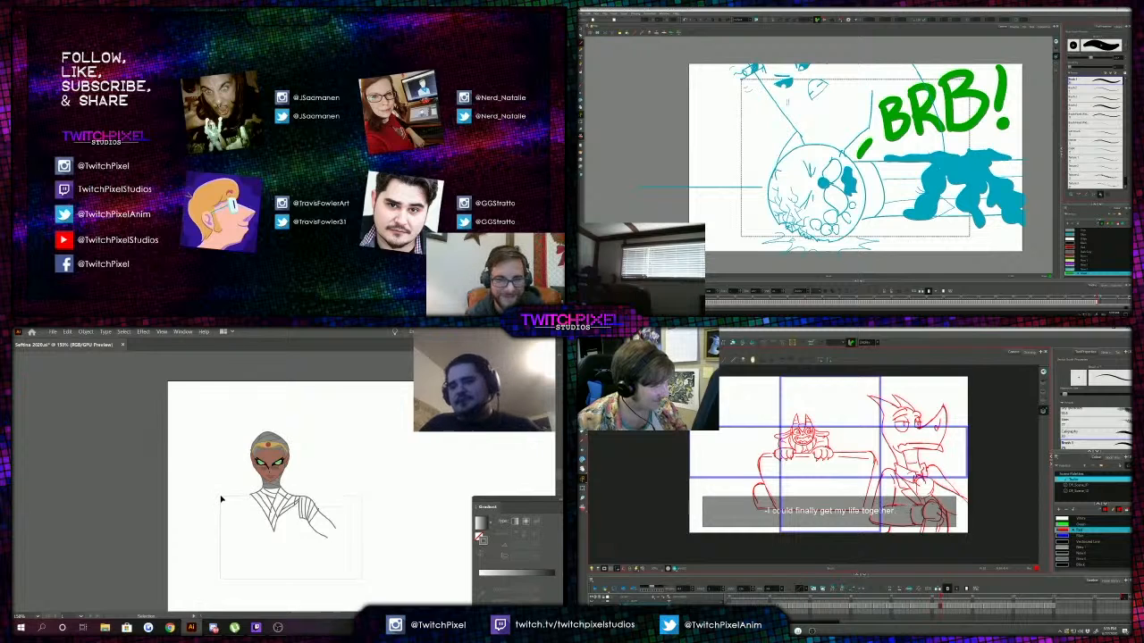
pyautogui.moveTo(381, 551); pyautogui.dragTo(233, 493)
pyautogui.press('Delete')
pyautogui.scroll(1, 881, 512)
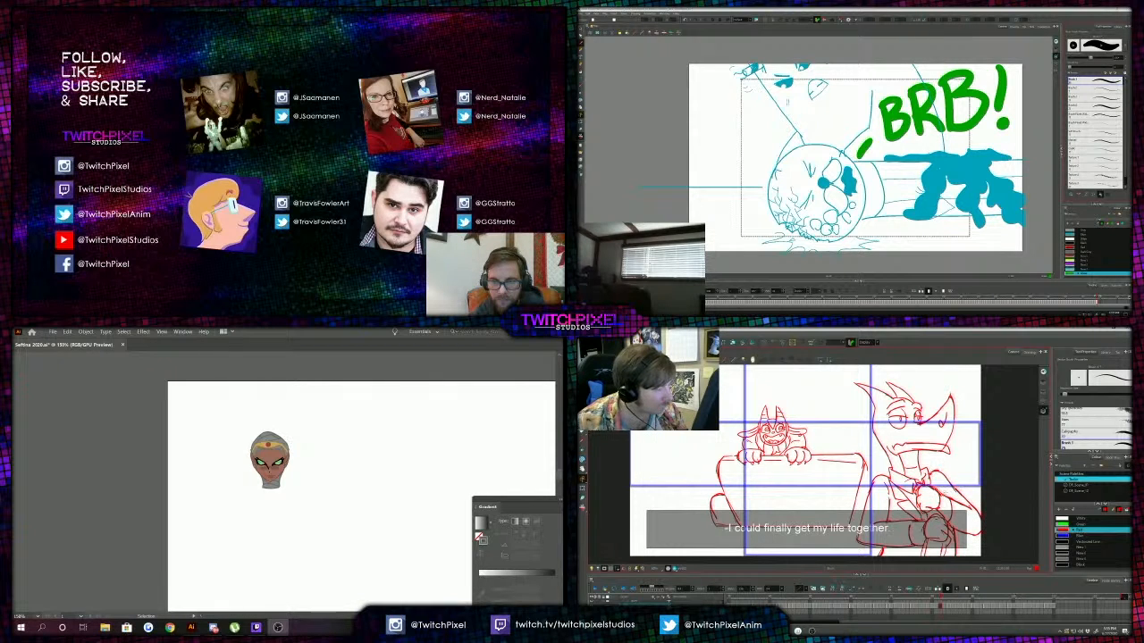
pyautogui.hotkey('alt', 's')
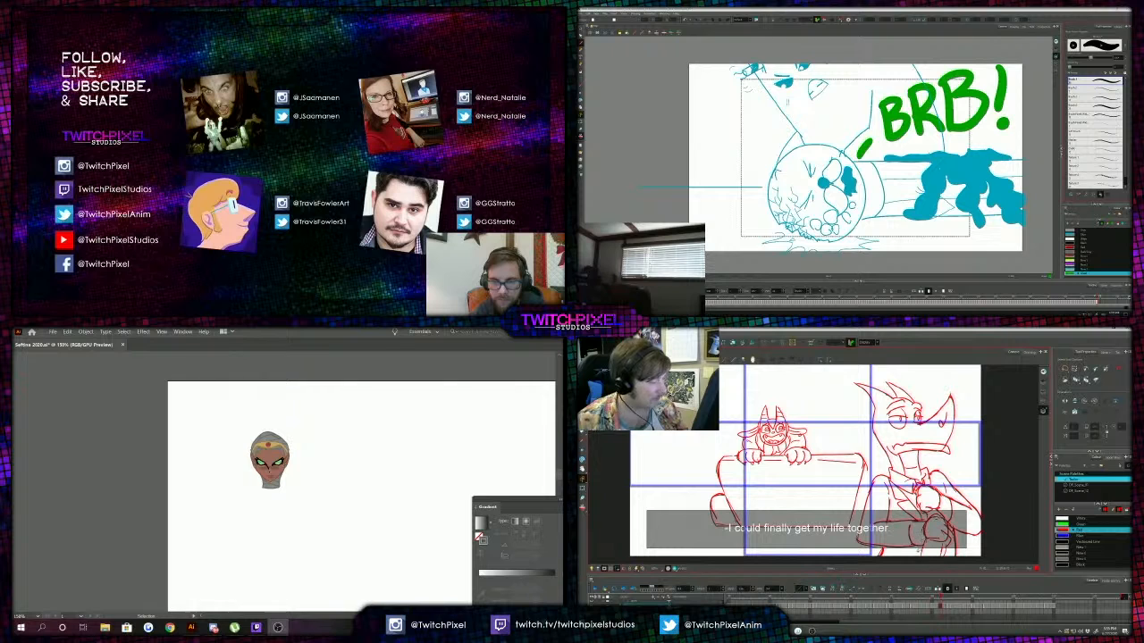
pyautogui.hotkey('alt', 'b')
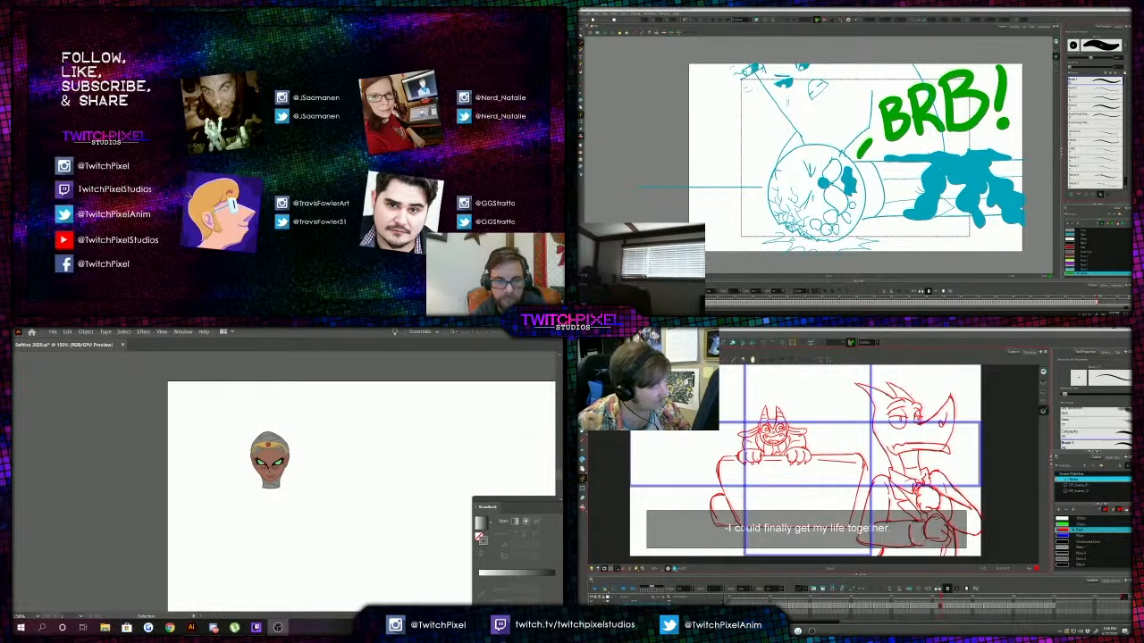
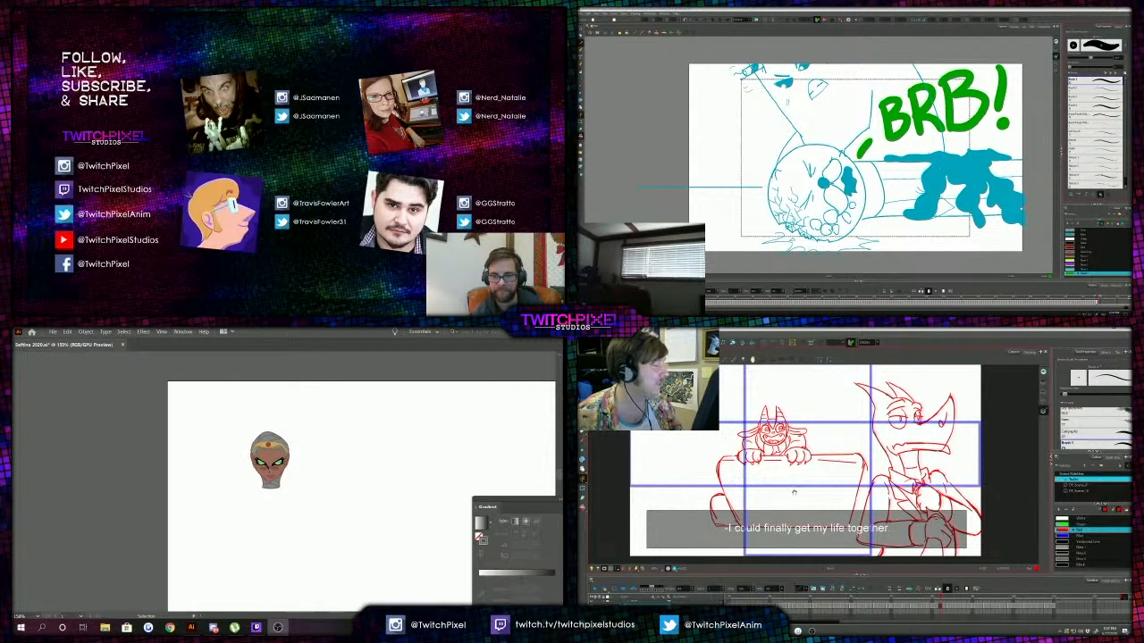
pyautogui.hotkey('alt', 's')
pyautogui.click(823, 460)
pyautogui.press('2')
pyautogui.press('2')
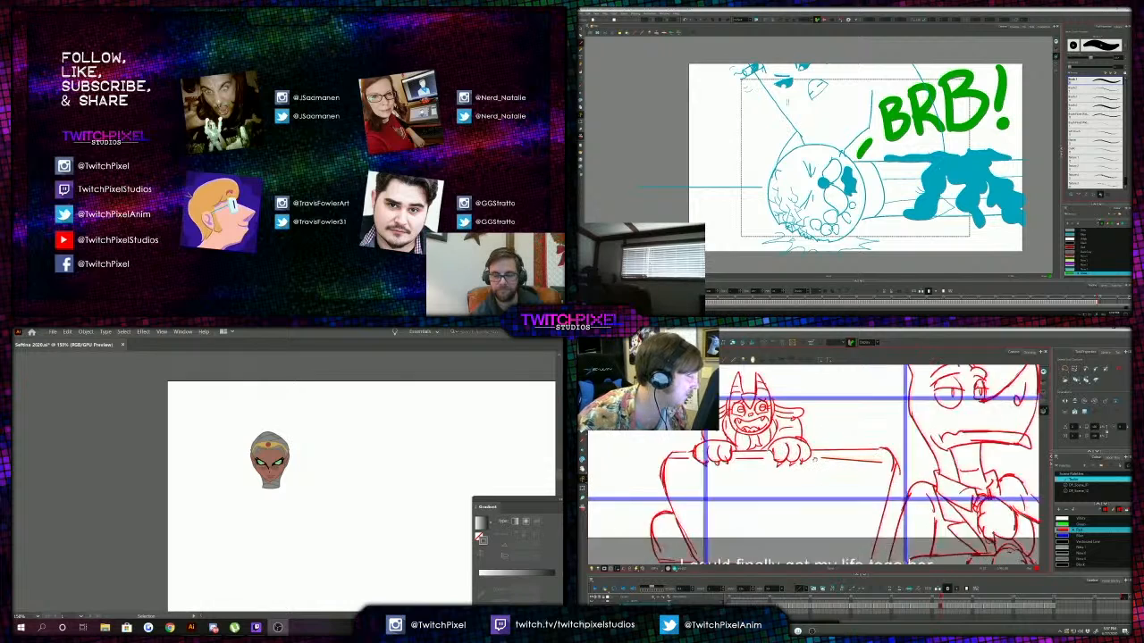
pyautogui.press('1')
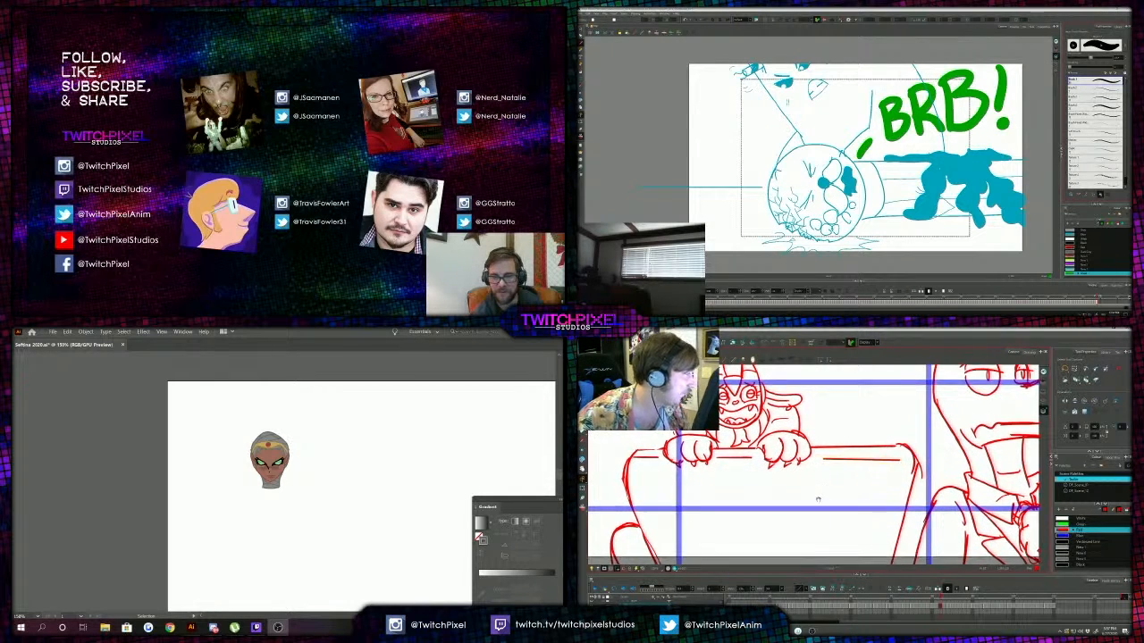
pyautogui.press('Escape')
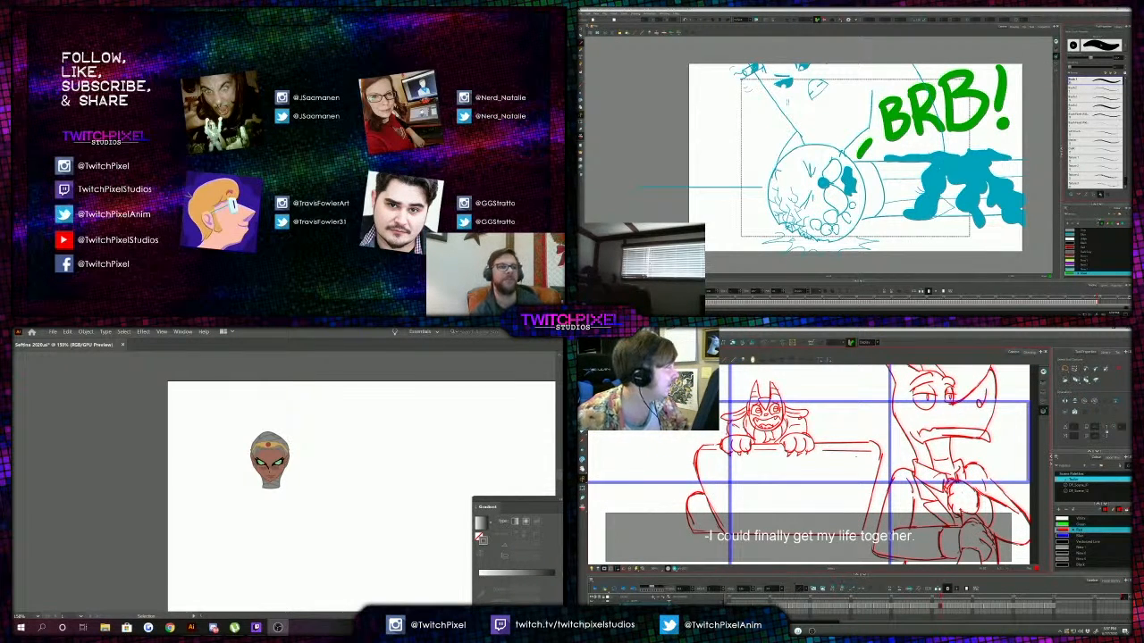
# In Harmony, rework the long-snouted character's lower hand and crossed forearm lines beneath the jacket.
pyautogui.hotkey('alt', 'b')
pyautogui.moveTo(952, 483); pyautogui.dragTo(949, 468)
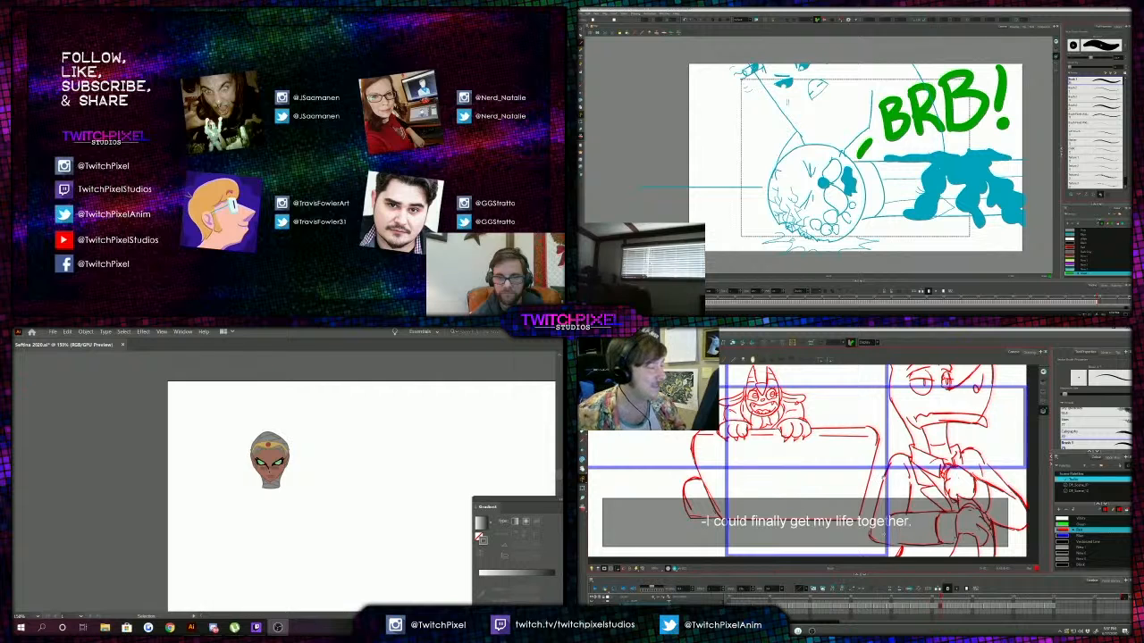
pyautogui.moveTo(947, 473); pyautogui.dragTo(910, 457)
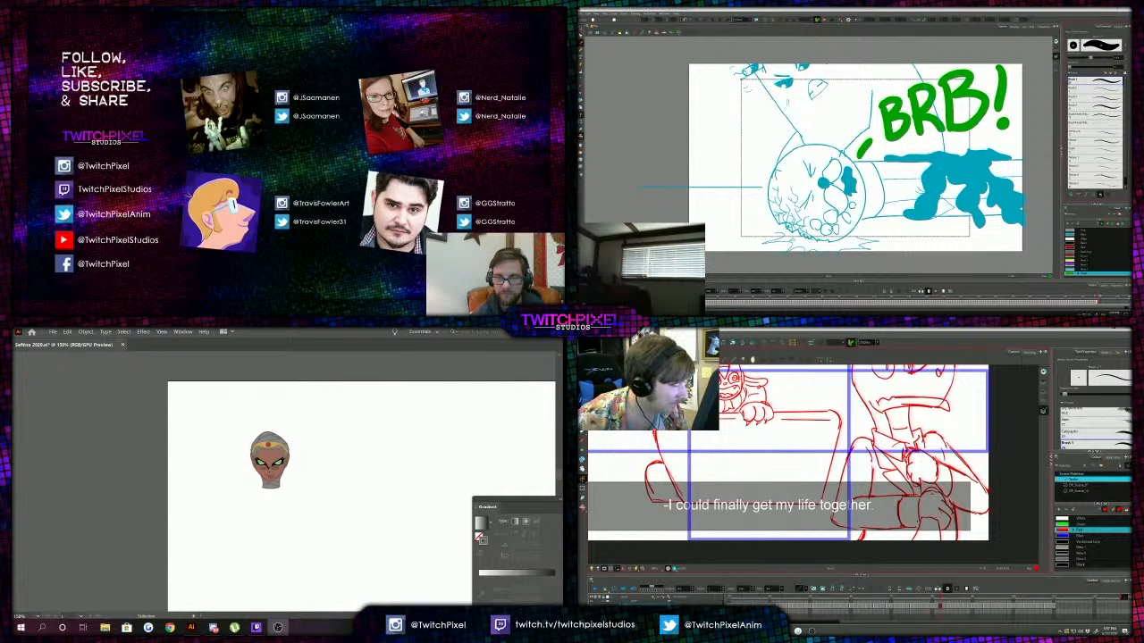
pyautogui.moveTo(860, 493); pyautogui.dragTo(861, 495)
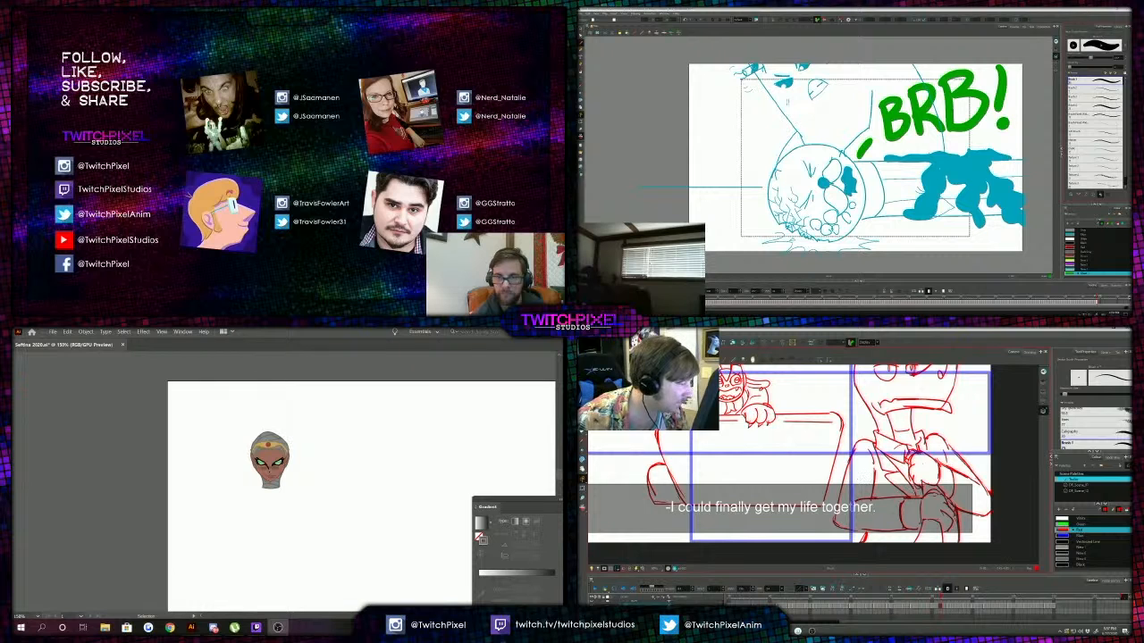
pyautogui.scroll(-5, 811, 521)
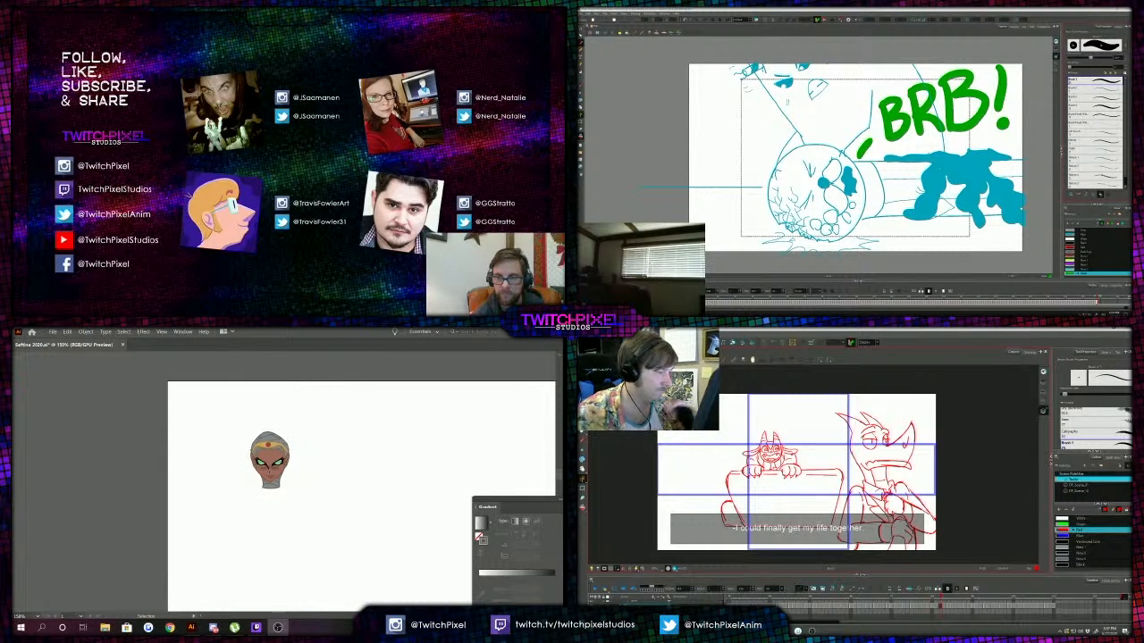
pyautogui.scroll(3, 893, 536)
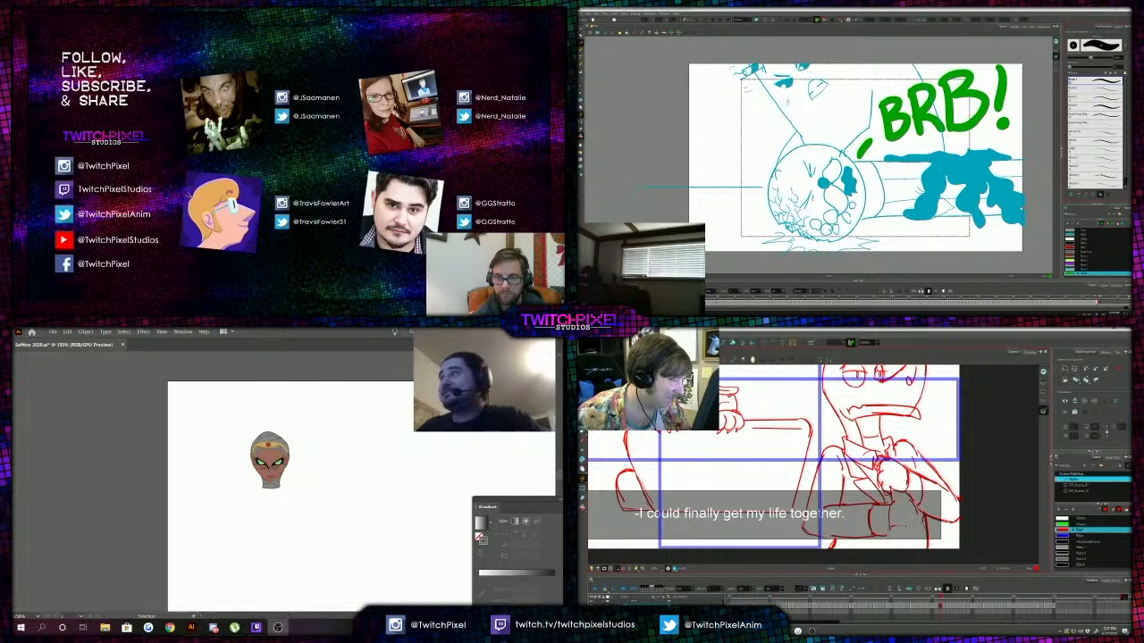
pyautogui.hotkey('alt', 'b')
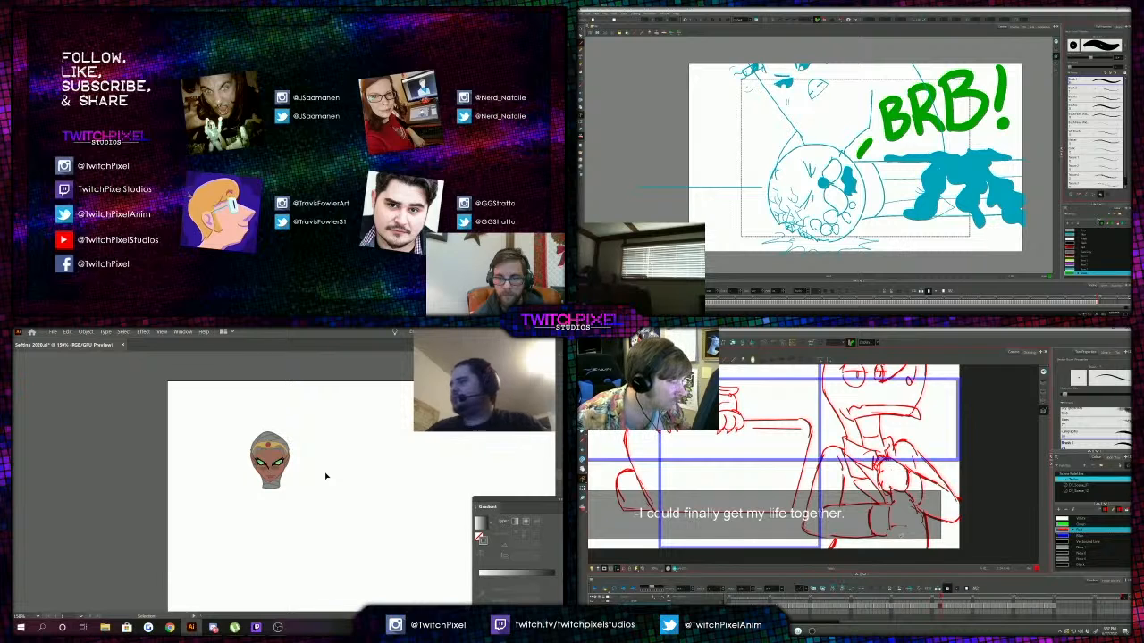
pyautogui.hotkey('alt', 's')
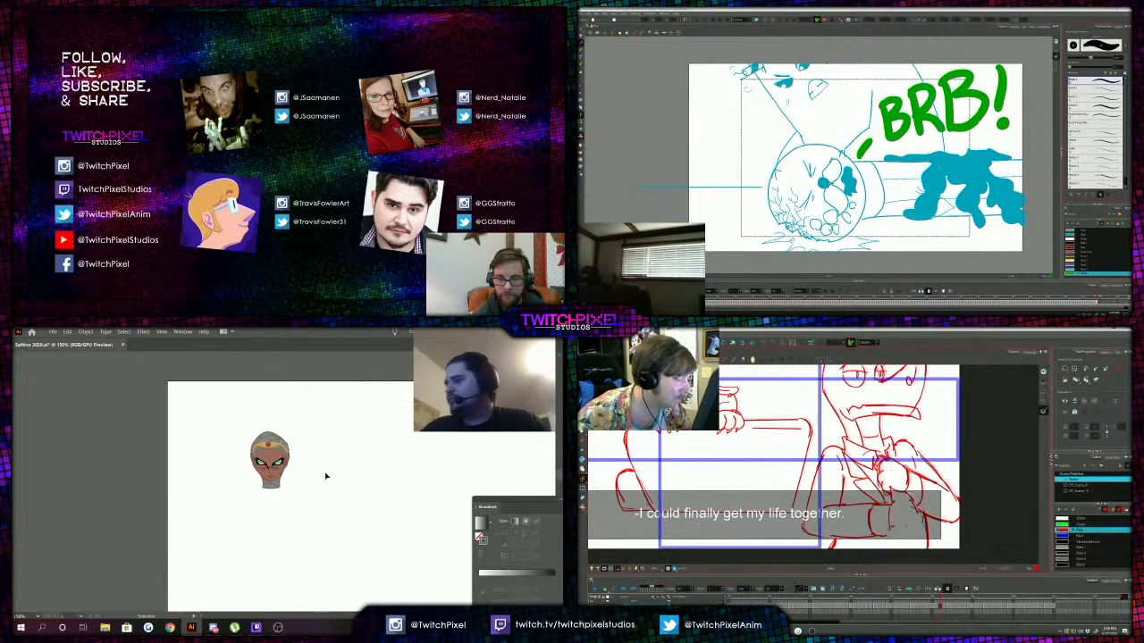
pyautogui.hotkey('alt', 'b')
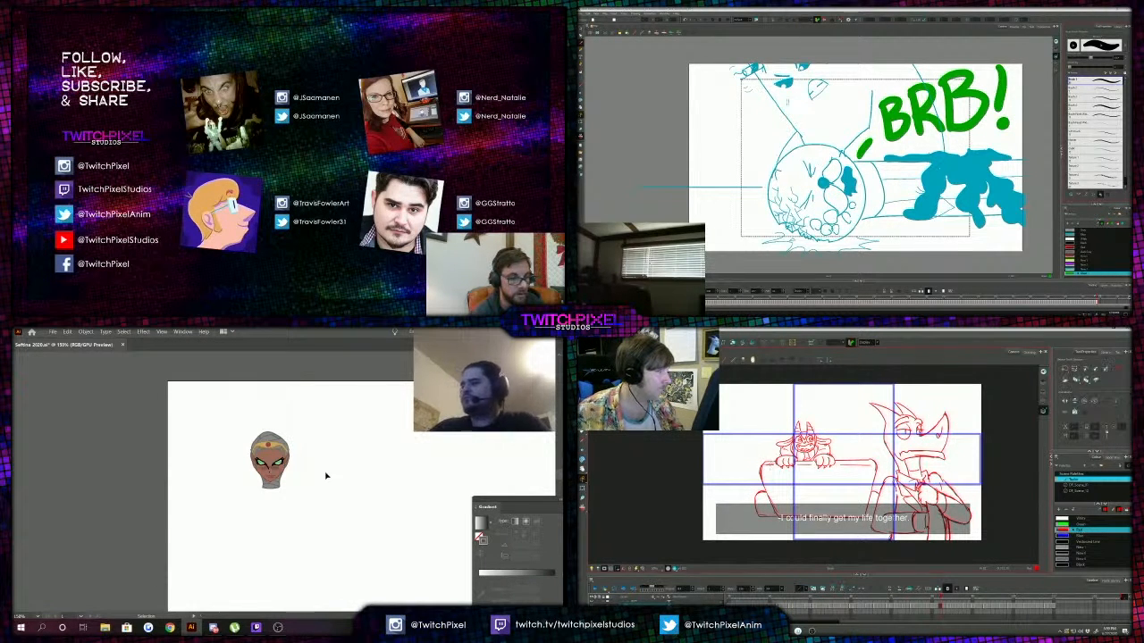
# In Illustrator, reveal the hidden body construction sketch and delete all of its lines, keeping only Seftina's coloured head.
pyautogui.press('z')
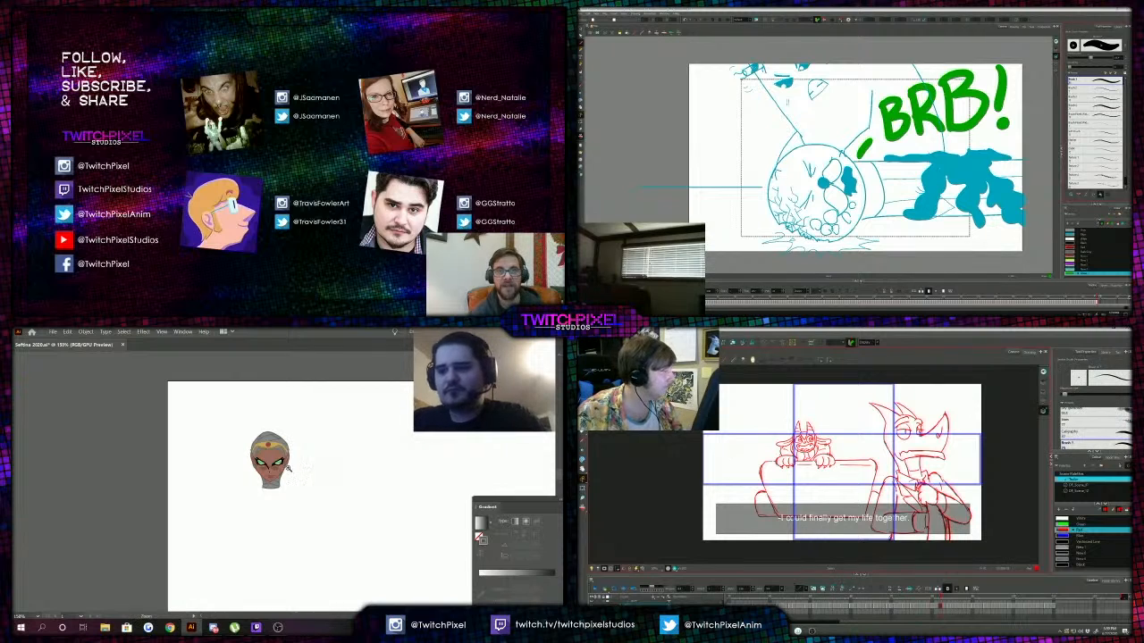
pyautogui.click(288, 466)
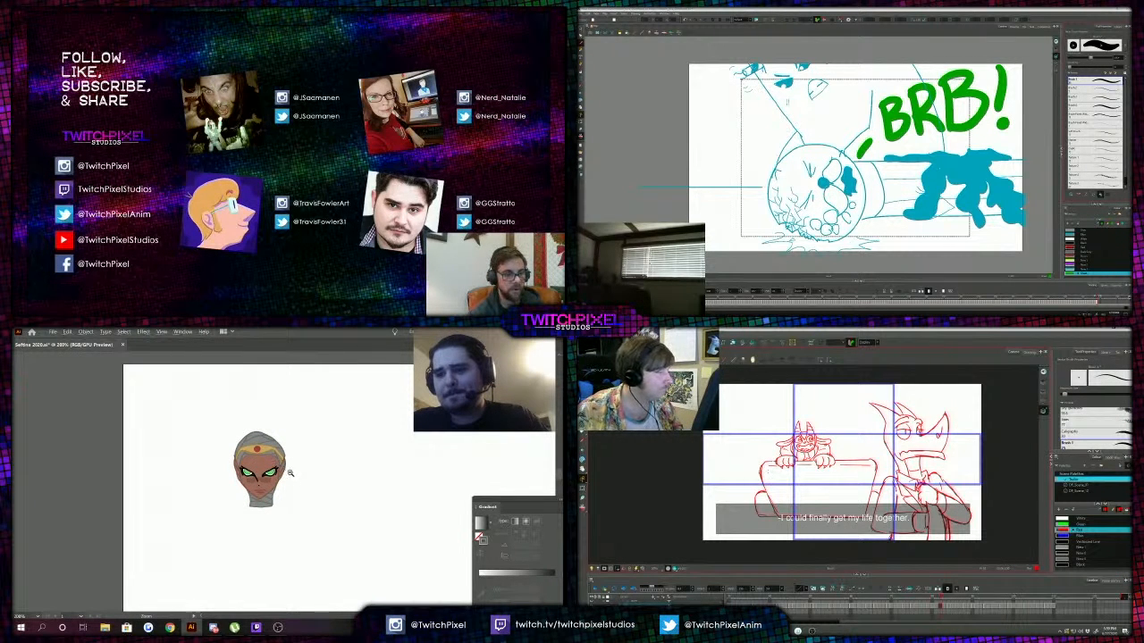
pyautogui.keyDown('alt'); pyautogui.click(302, 479); pyautogui.keyUp('alt')
pyautogui.keyDown('alt'); pyautogui.click(345, 470); pyautogui.keyUp('alt')
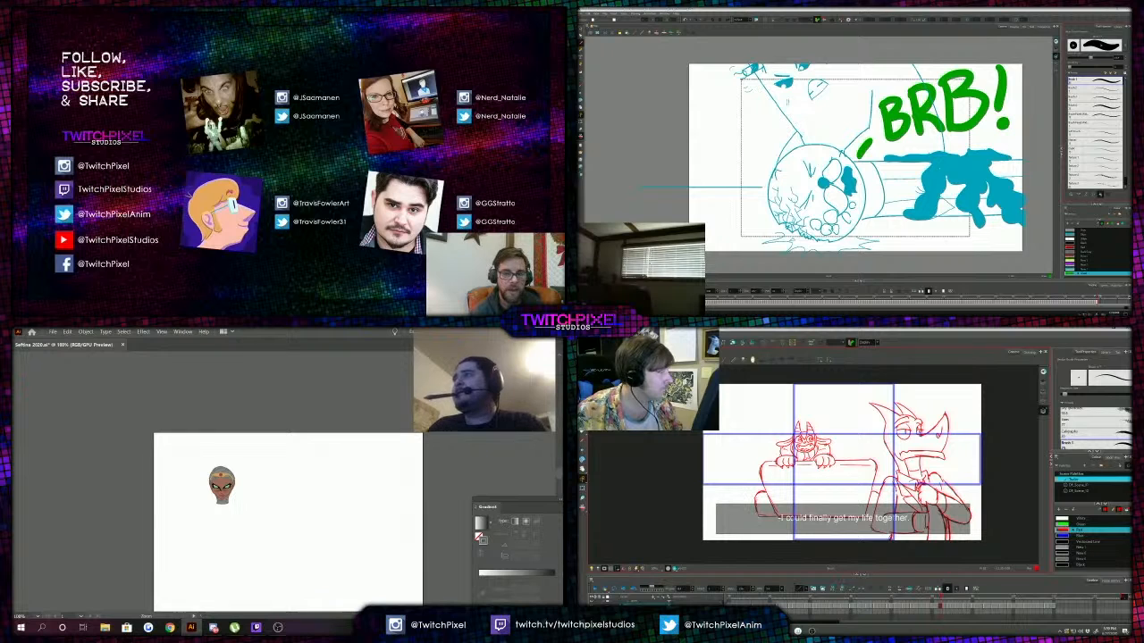
pyautogui.press('a')
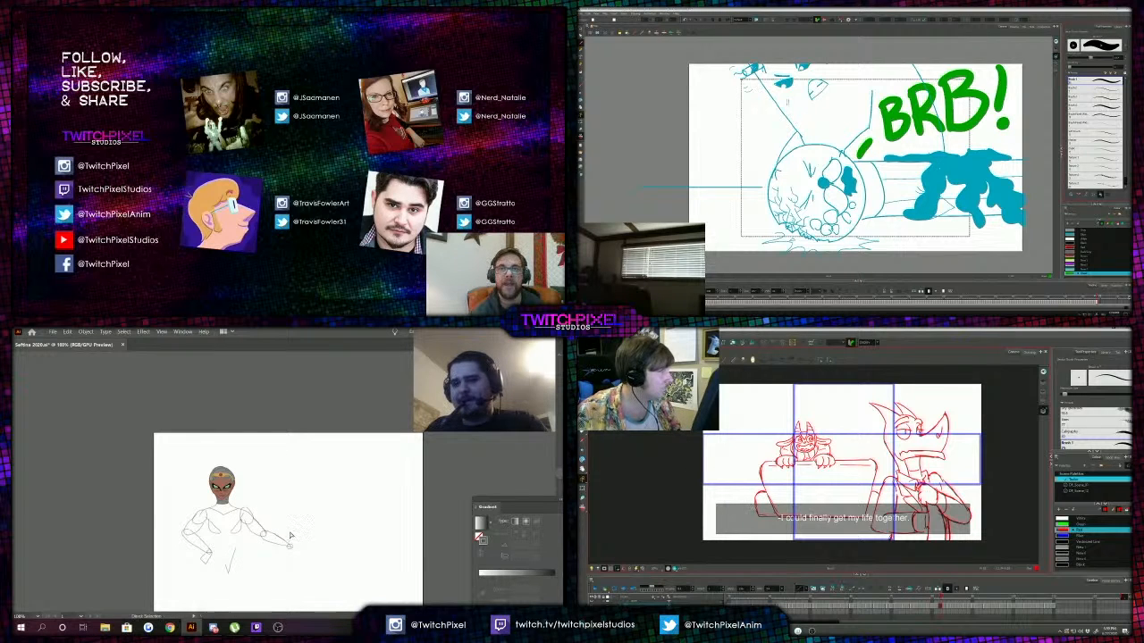
pyautogui.click(288, 544)
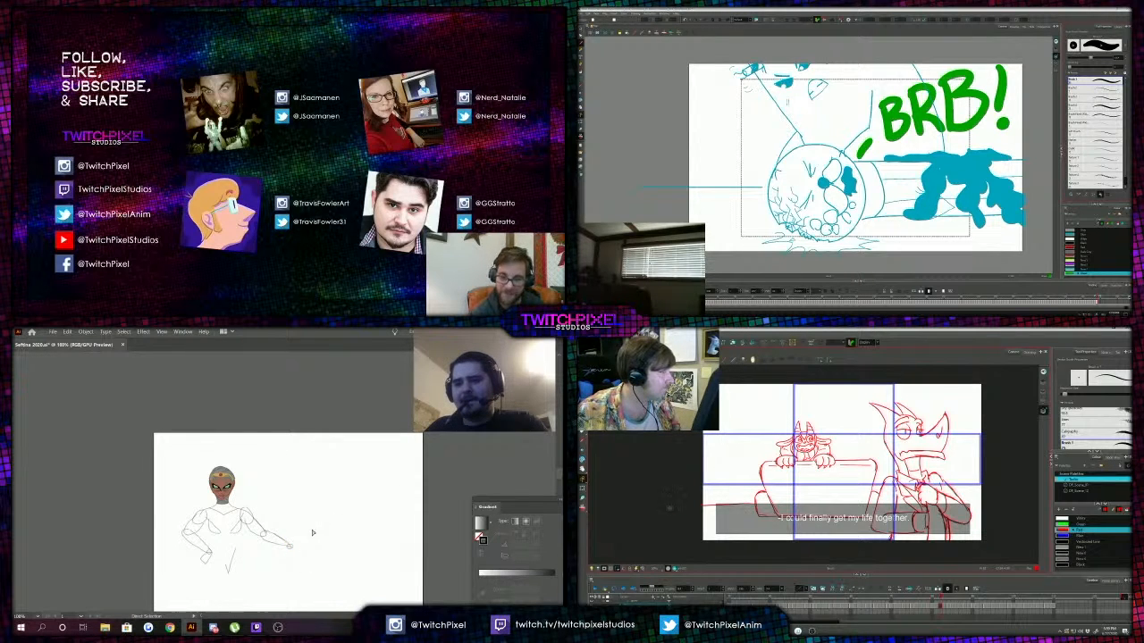
pyautogui.moveTo(314, 523)
pyautogui.mouseDown()
pyautogui.moveTo(160, 569)
pyautogui.moveTo(171, 576)
pyautogui.moveTo(176, 541)
pyautogui.mouseUp()
pyautogui.press('Delete')
pyautogui.press('Delete')
pyautogui.press('Delete')
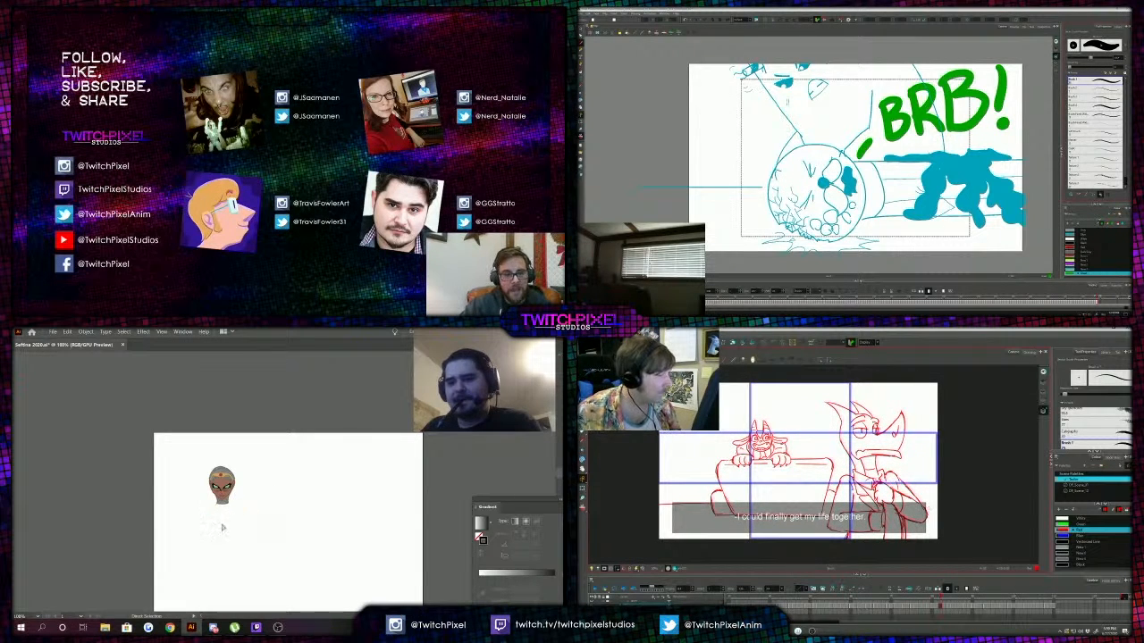
# Undo the reveal of the hidden head variation sketches surrounding Seftina's coloured head.
pyautogui.moveTo(683, 478)
pyautogui.mouseDown()
pyautogui.moveTo(744, 508)
pyautogui.moveTo(763, 470)
pyautogui.mouseUp()
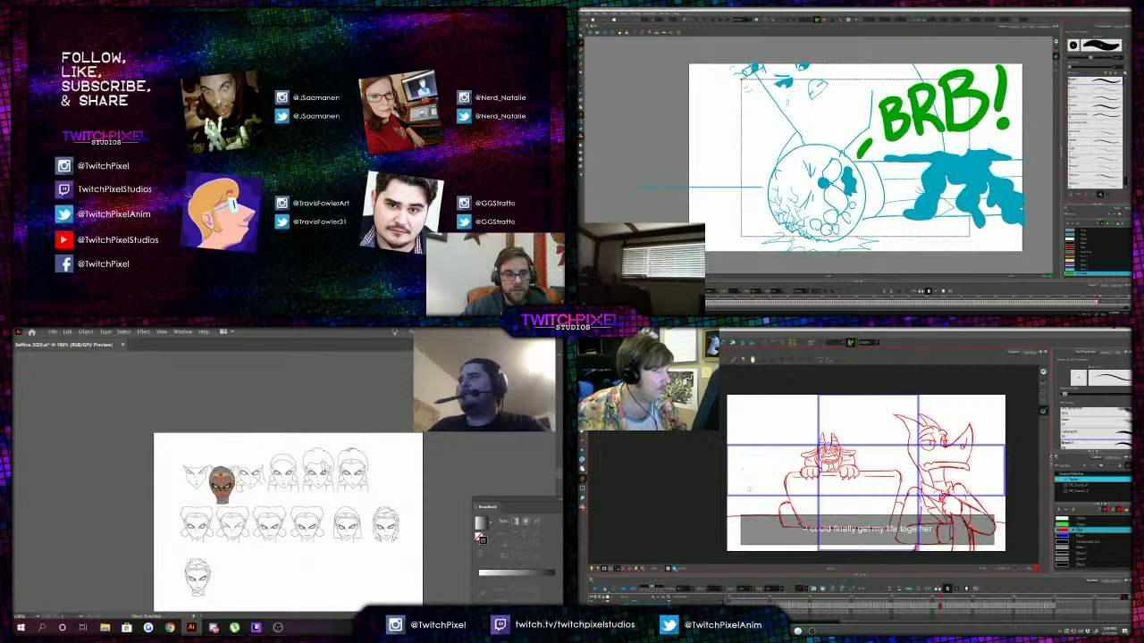
pyautogui.hotkey('ctrl', 'z')
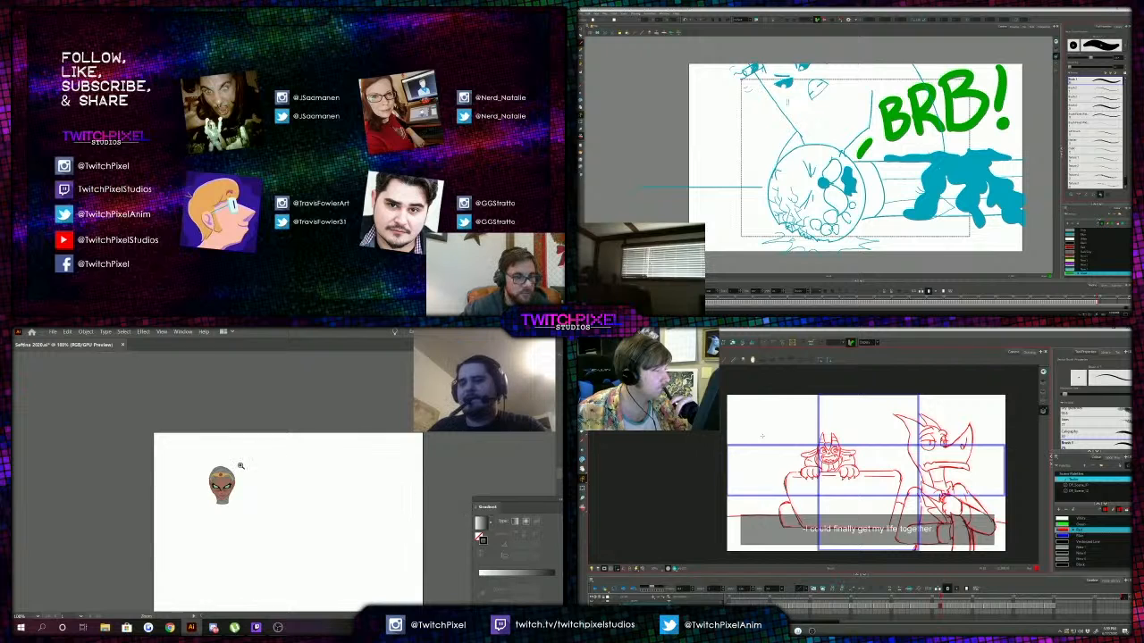
pyautogui.click(301, 510)
pyautogui.click(291, 463)
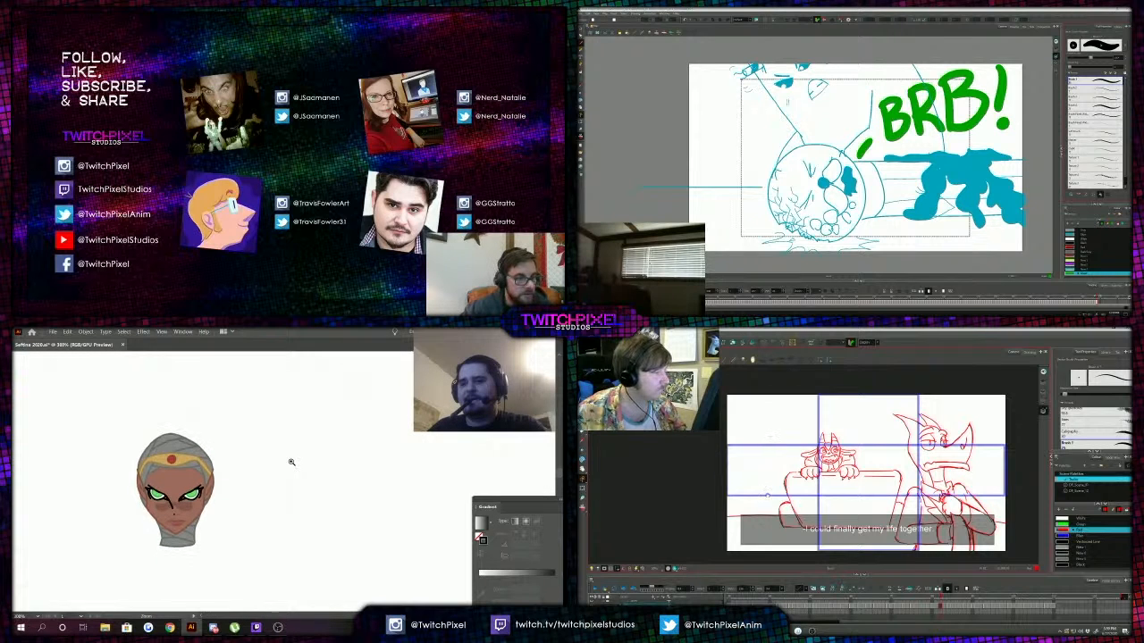
pyautogui.click(293, 471)
pyautogui.scroll(-1, 293, 471)
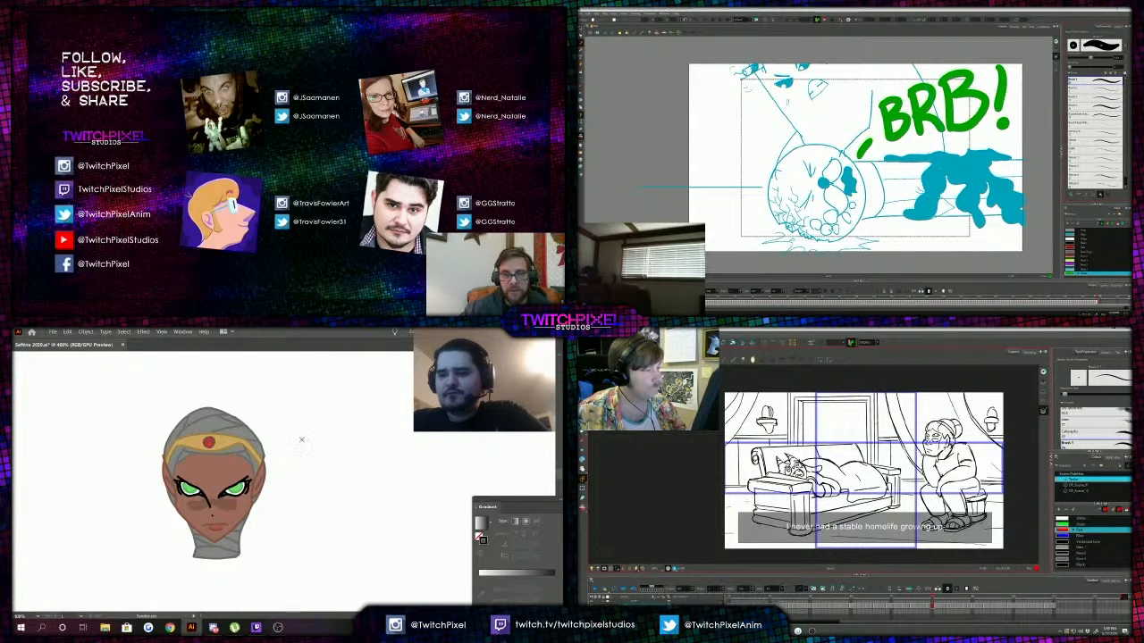
# Save the Seftina document and open STAN FINAL.ai from the Desktop.
pyautogui.click(53, 331)
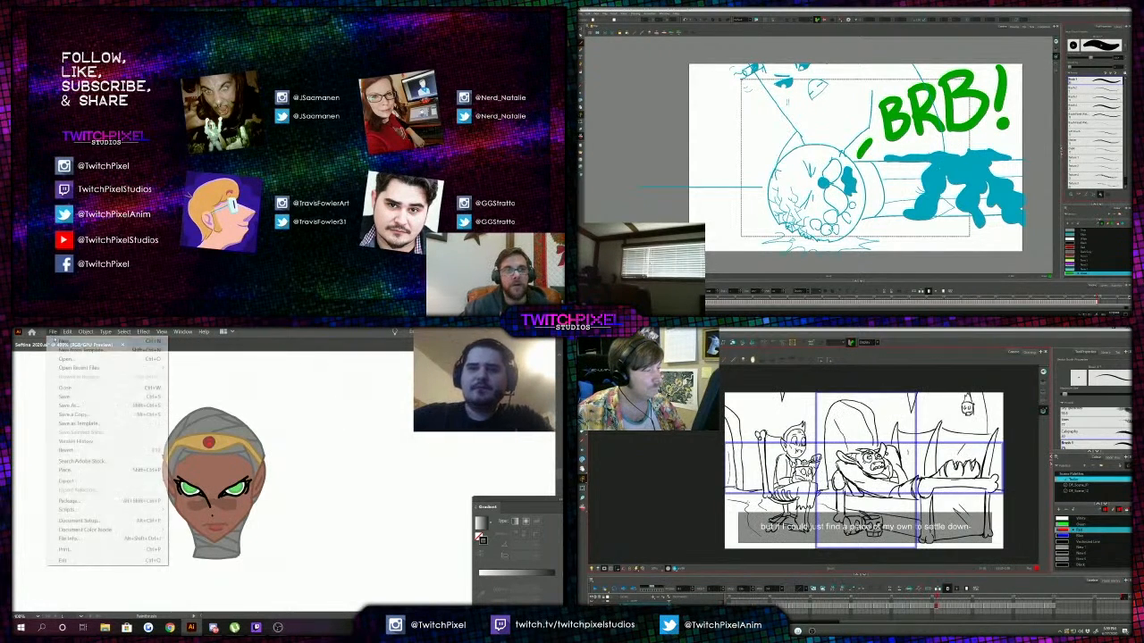
pyautogui.click(71, 397)
pyautogui.click(53, 332)
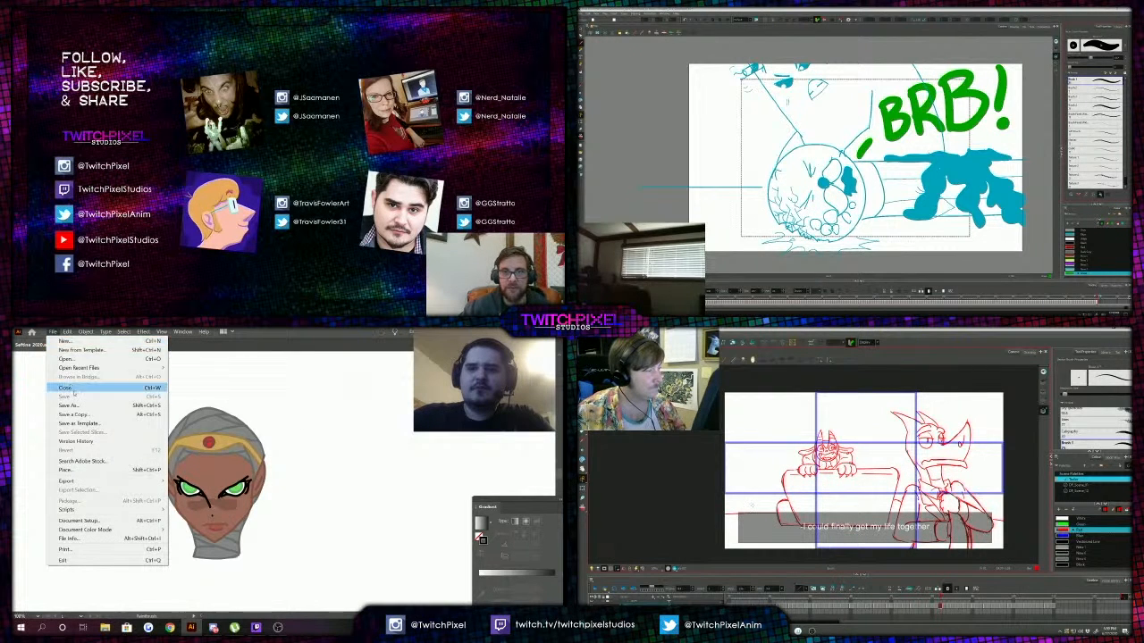
pyautogui.click(69, 359)
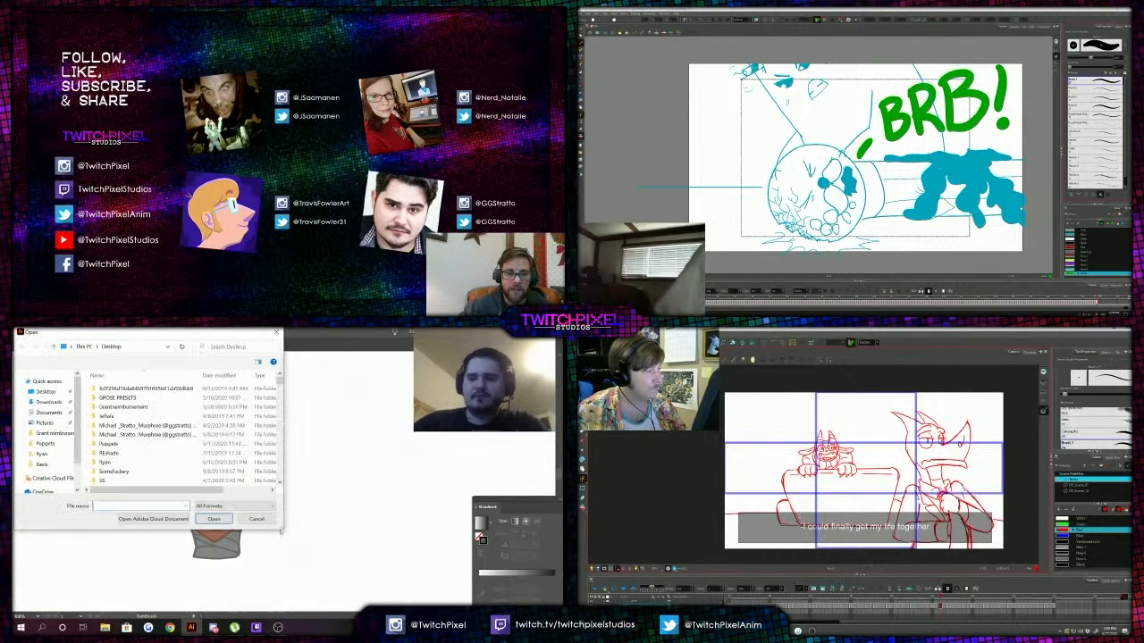
pyautogui.write('STA')
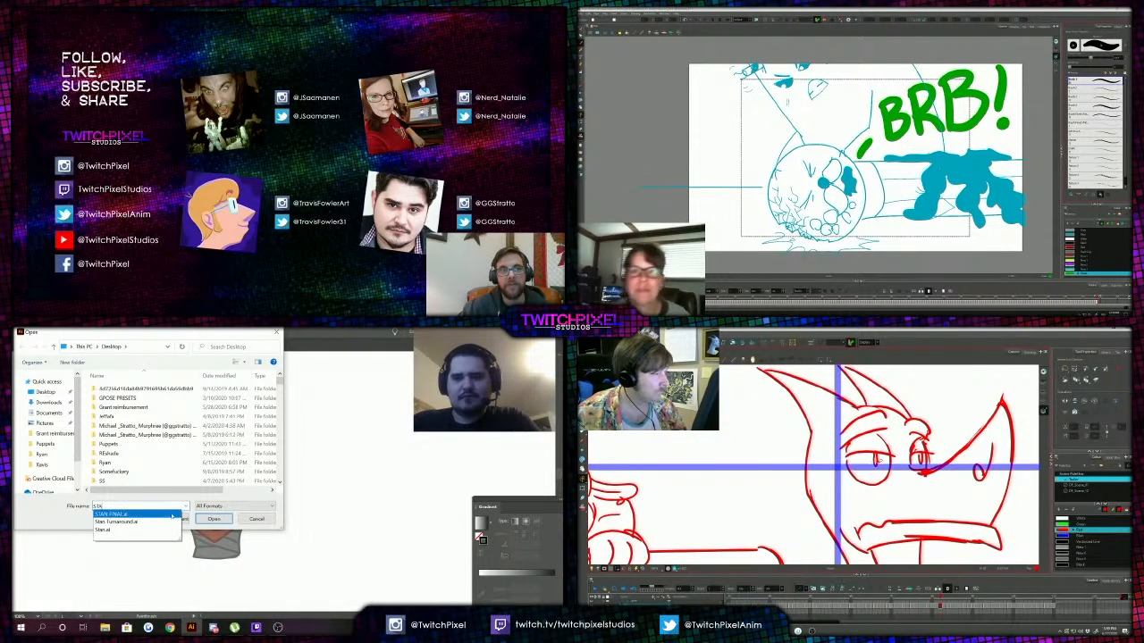
pyautogui.click(134, 515)
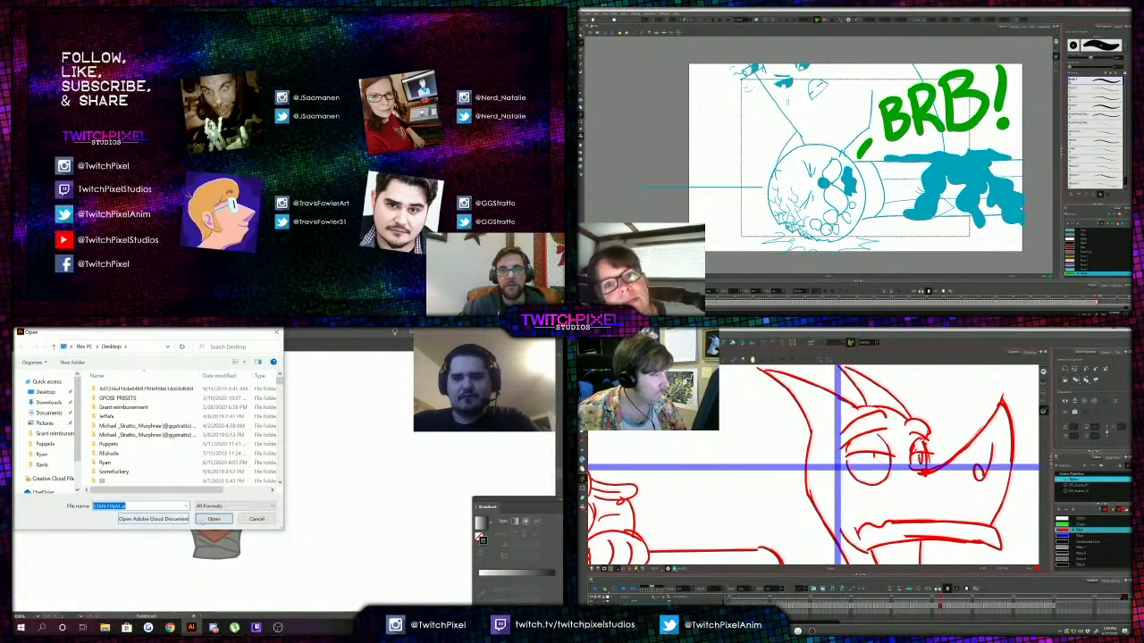
pyautogui.click(213, 518)
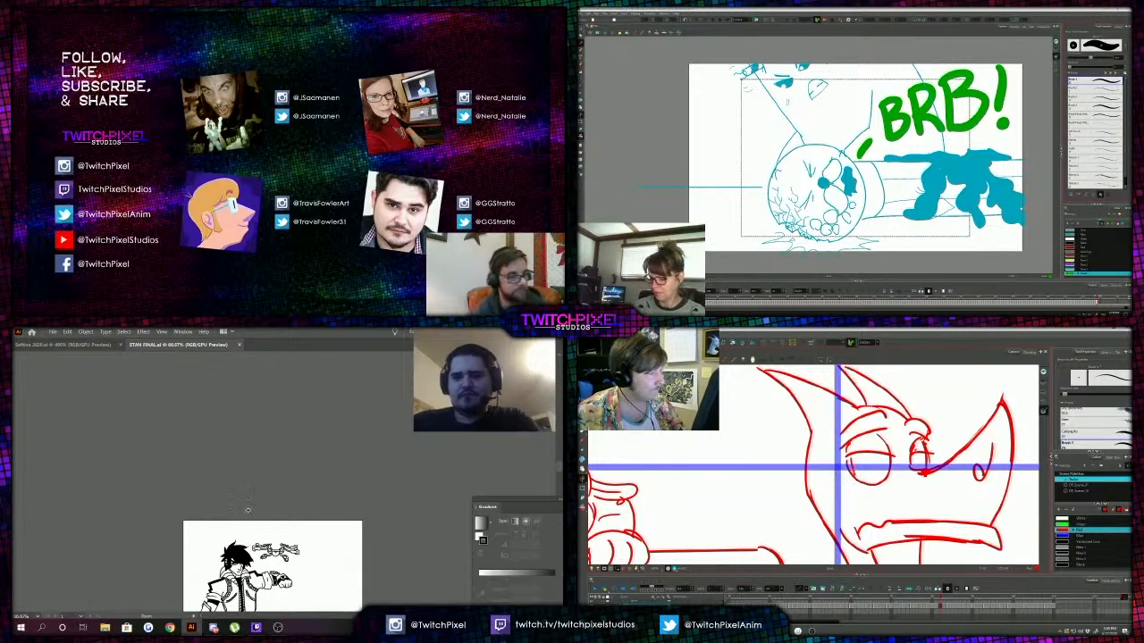
# Examine Stan's line art, from his inked face and hair to the full figure and the drone beside his head.
pyautogui.hotkey('ctrl', '-')
pyautogui.hotkey('ctrl', '+')
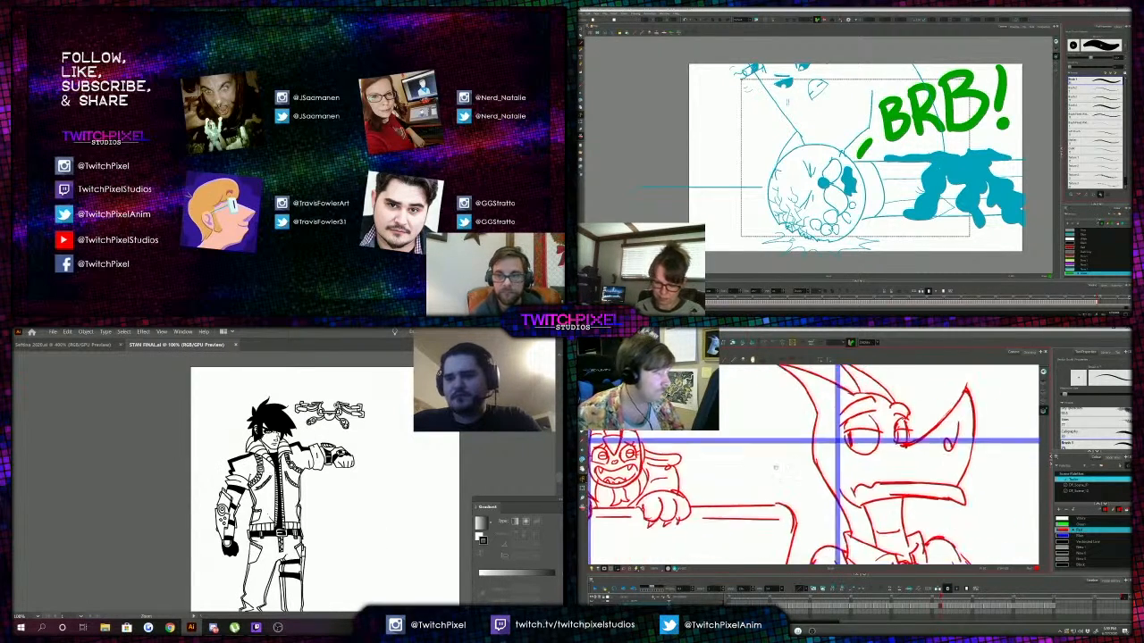
pyautogui.hotkey('ctrl', '+')
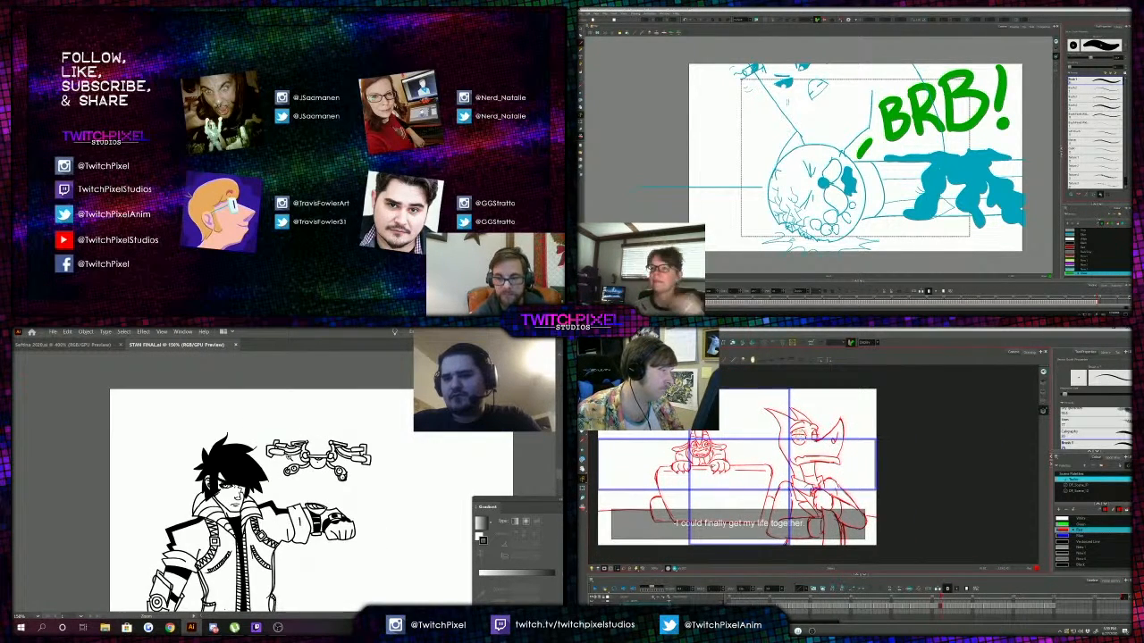
pyautogui.hotkey('ctrl', '+')
pyautogui.hotkey('ctrl', '+')
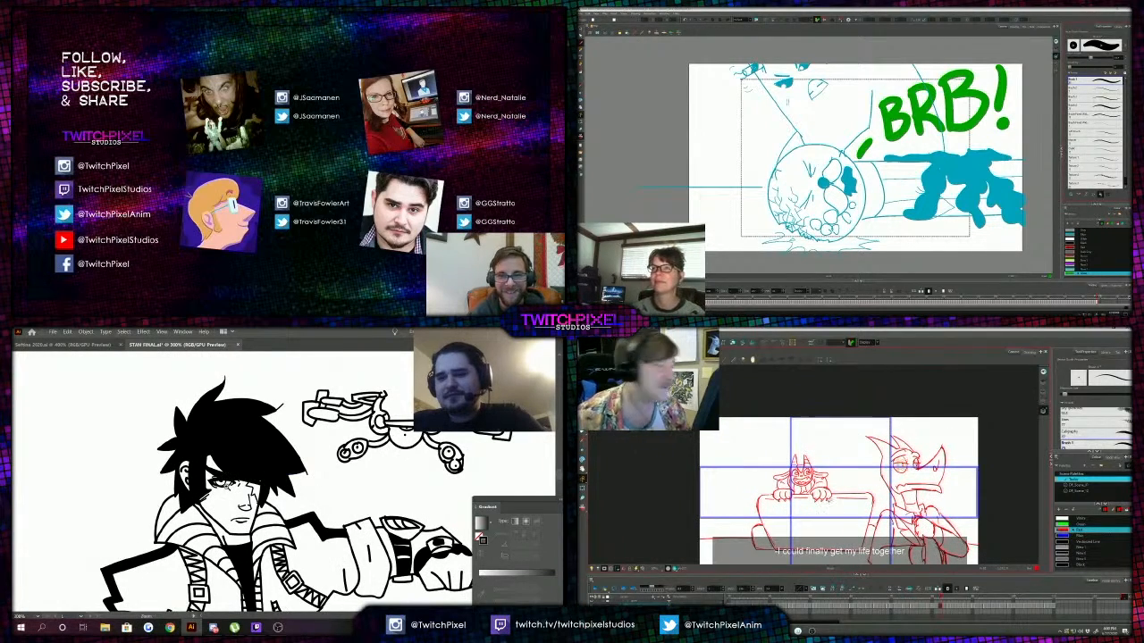
pyautogui.scroll(1, 838, 473)
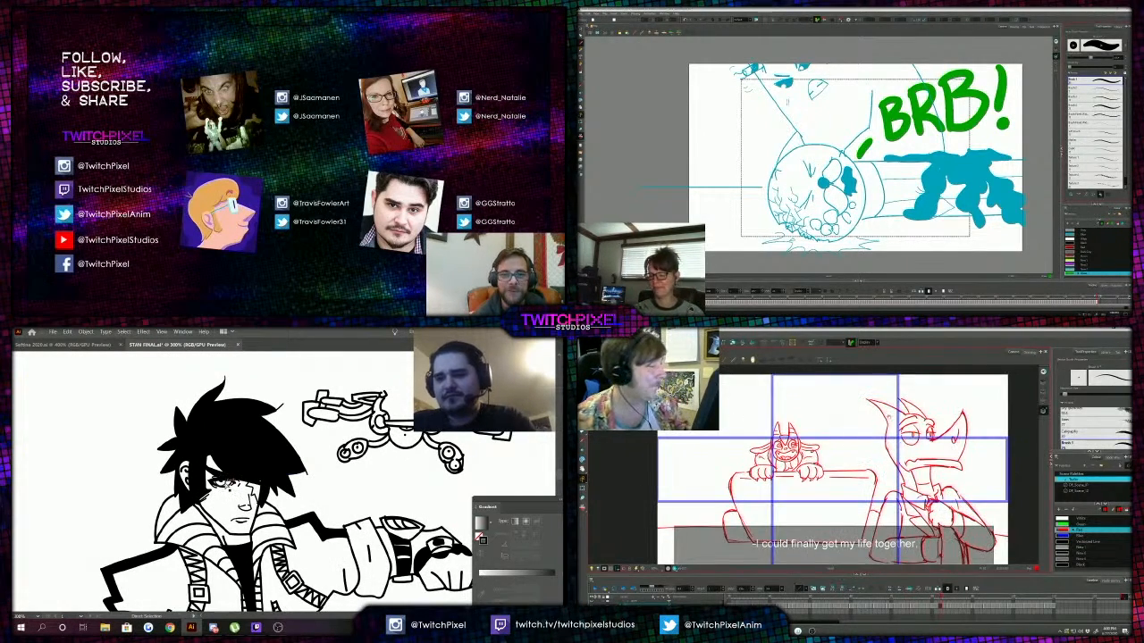
pyautogui.scroll(-1, 822, 465)
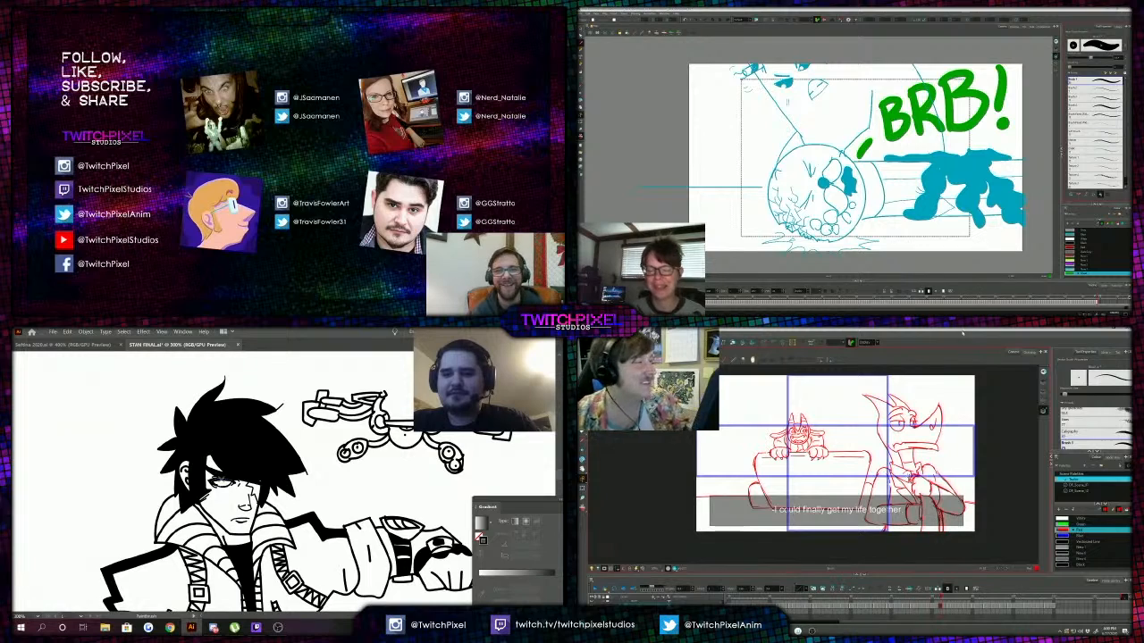
pyautogui.scroll(-2, 248, 457)
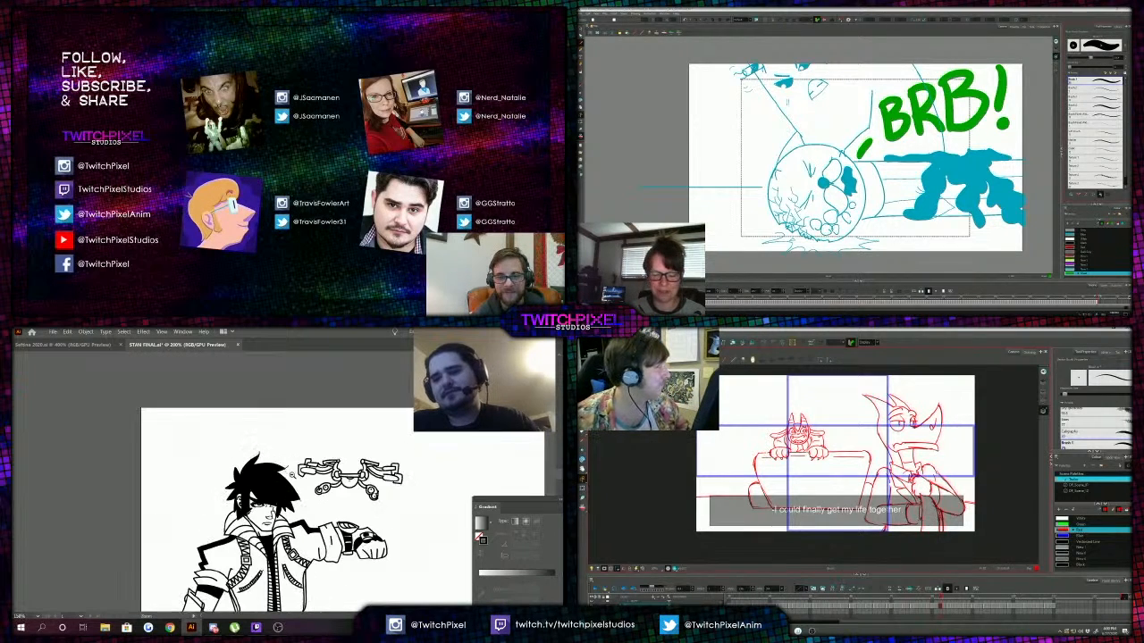
pyautogui.scroll(1, 266, 483)
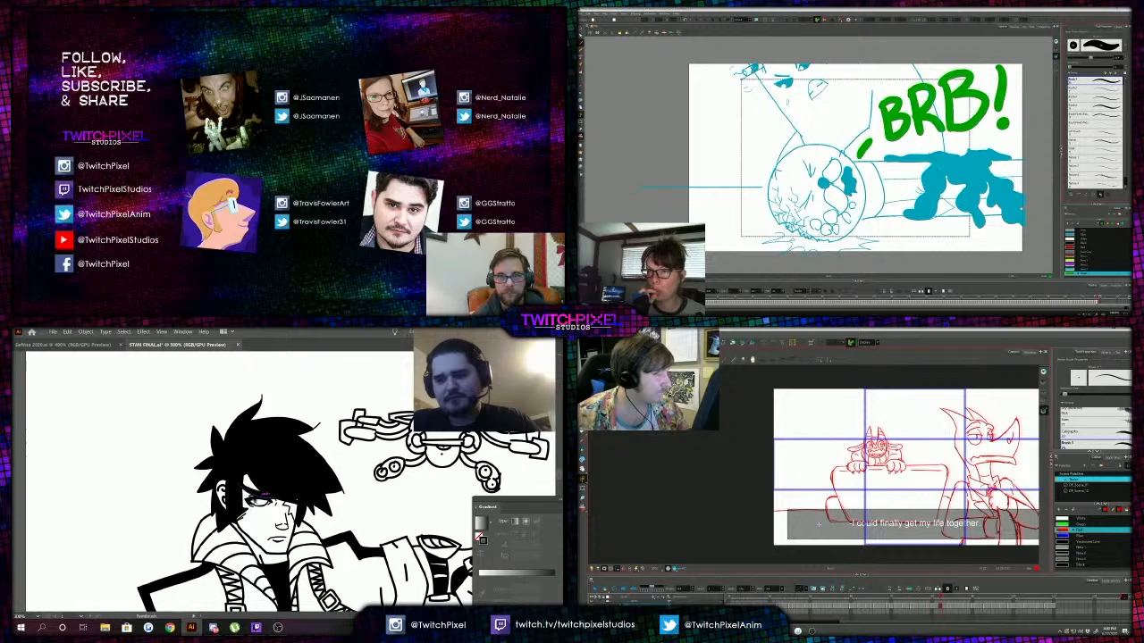
pyautogui.press('z')
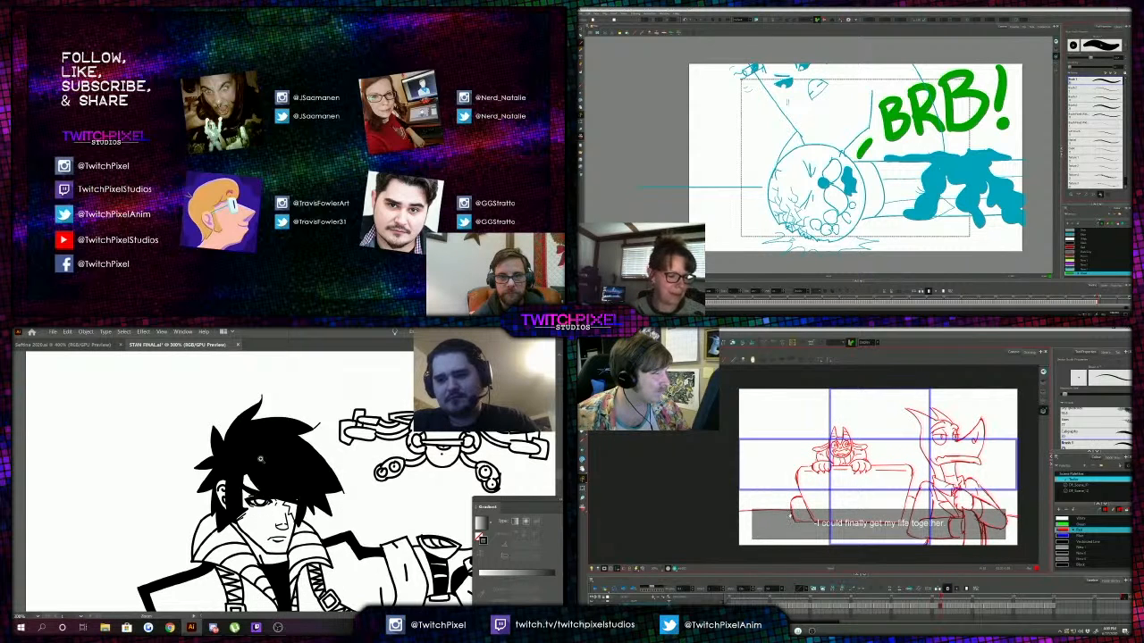
pyautogui.click(284, 461)
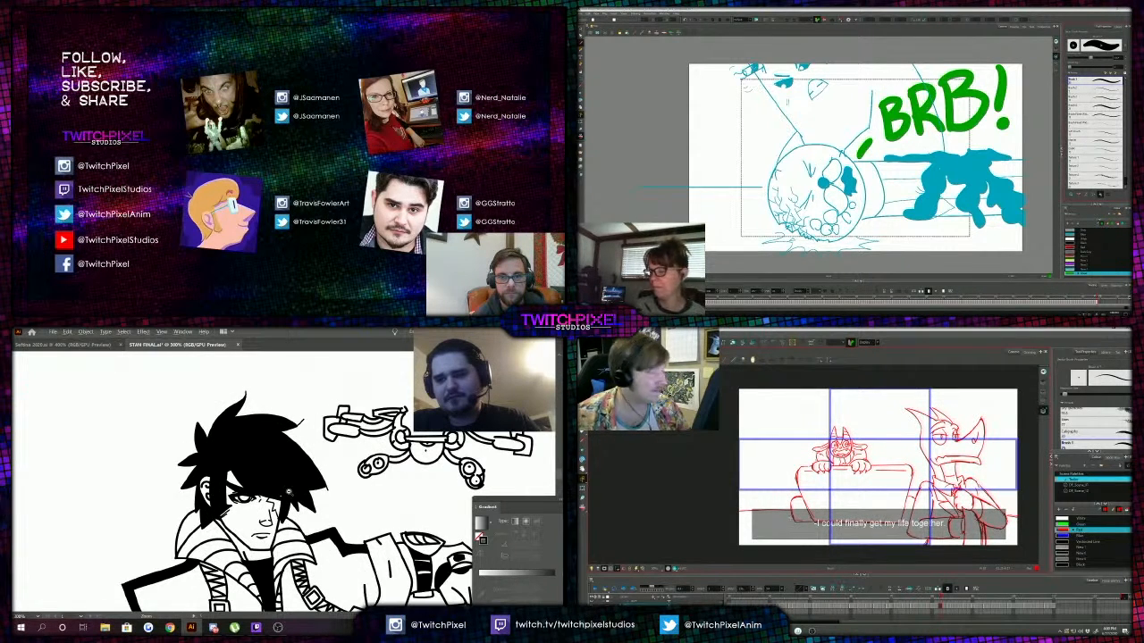
pyautogui.keyDown('alt'); pyautogui.click(288, 492); pyautogui.keyUp('alt')
pyautogui.keyDown('alt'); pyautogui.click(288, 493); pyautogui.keyUp('alt')
pyautogui.keyDown('alt'); pyautogui.click(288, 468); pyautogui.keyUp('alt')
pyautogui.keyDown('alt'); pyautogui.click(299, 469); pyautogui.keyUp('alt')
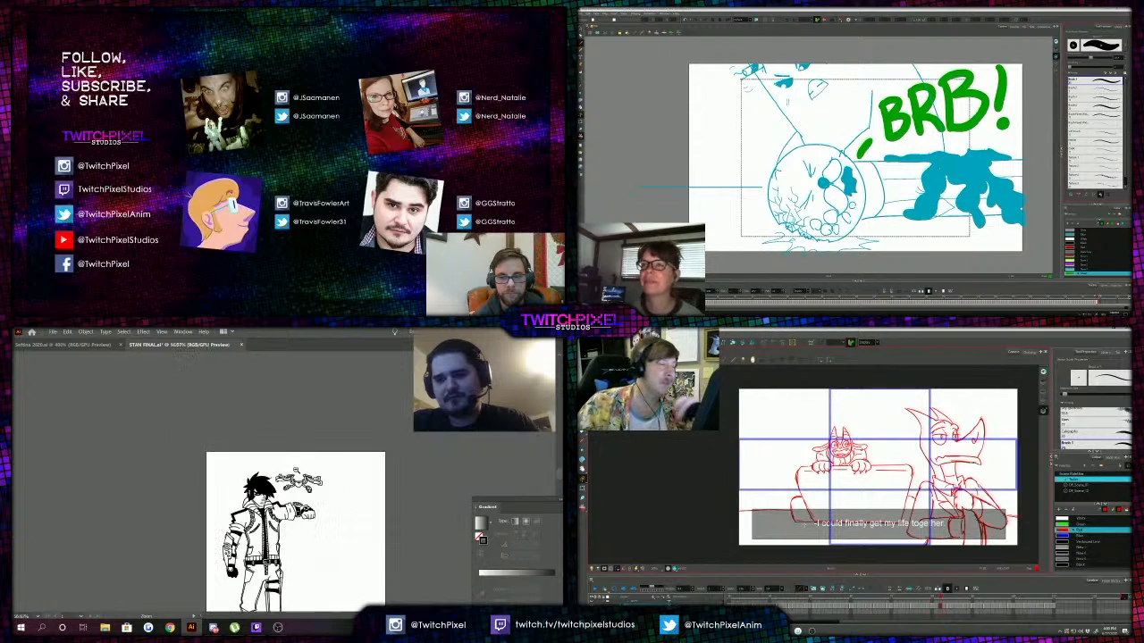
pyautogui.keyDown('alt'); pyautogui.click(317, 508); pyautogui.keyUp('alt')
pyautogui.click(276, 498)
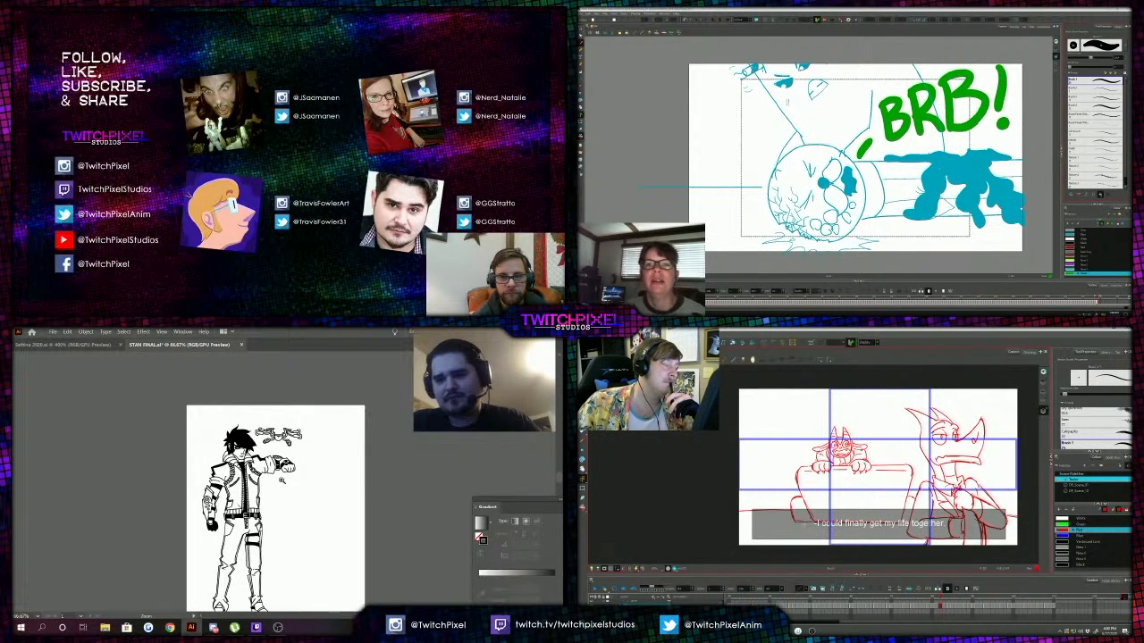
pyautogui.click(304, 426)
pyautogui.click(304, 471)
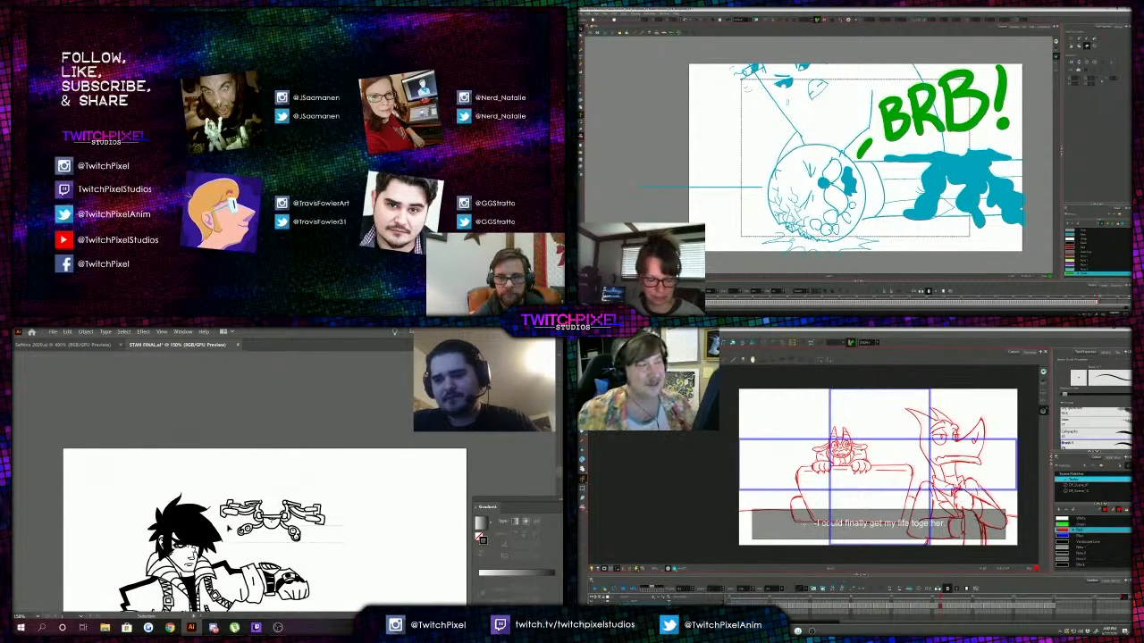
# Undo the green BRB! lettering over the blue Harmony storyboard drawing, and select the drone beside Stan's head in Illustrator.
pyautogui.hotkey('ctrl', 'z')
pyautogui.hotkey('ctrl', 'z')
pyautogui.hotkey('ctrl', 'z')
pyautogui.hotkey('ctrl', 'z')
pyautogui.hotkey('ctrl', 'z')
pyautogui.hotkey('ctrl', 'z')
pyautogui.moveTo(228, 528); pyautogui.dragTo(223, 486)
pyautogui.moveTo(810, 499); pyautogui.dragTo(802, 506)
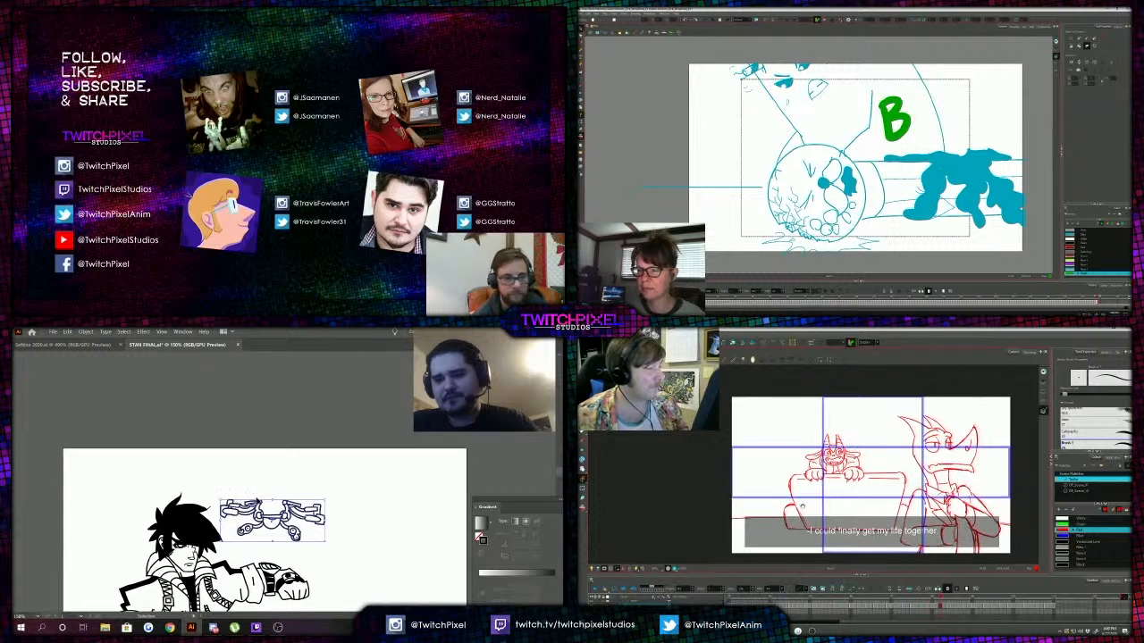
pyautogui.hotkey('ctrl', 'z')
pyautogui.hotkey('ctrl', 'z')
pyautogui.press('a')
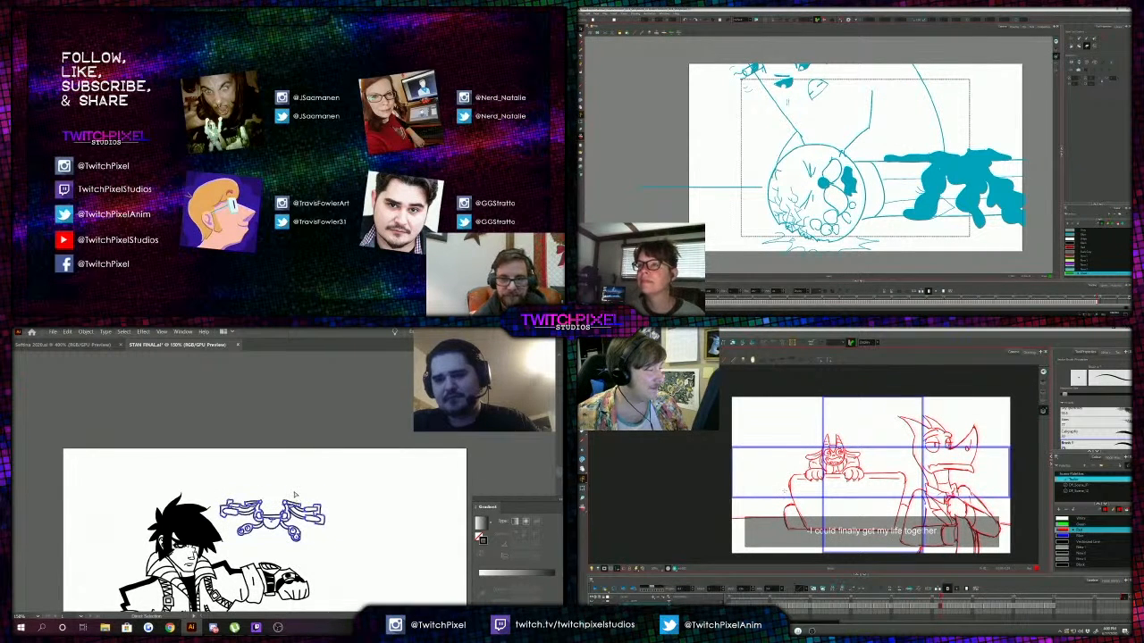
pyautogui.press('v')
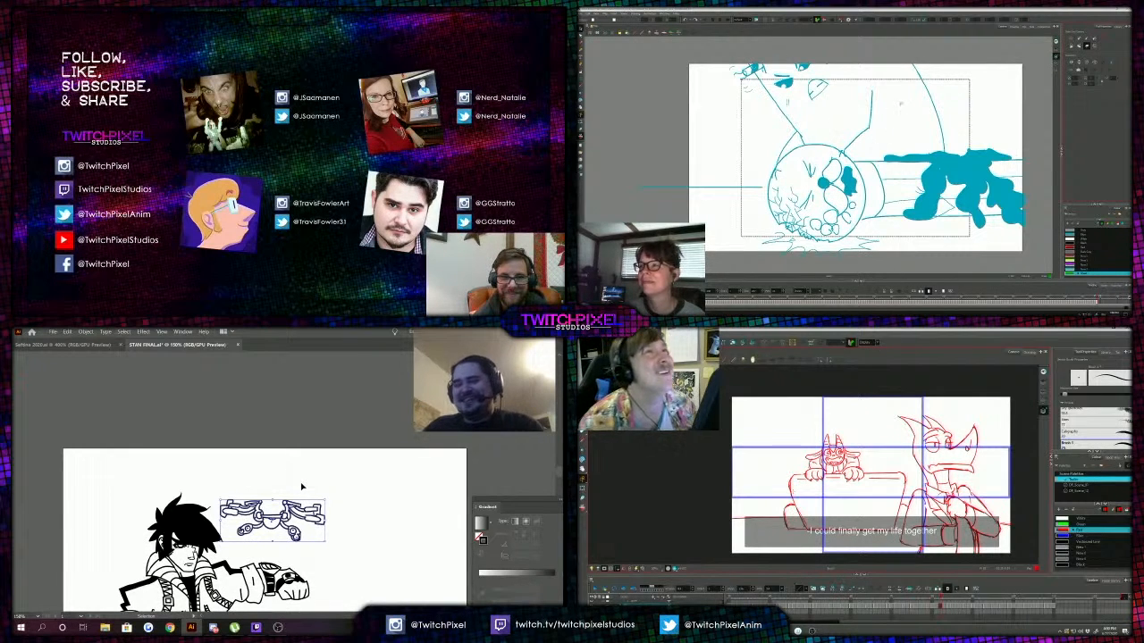
pyautogui.click(54, 332)
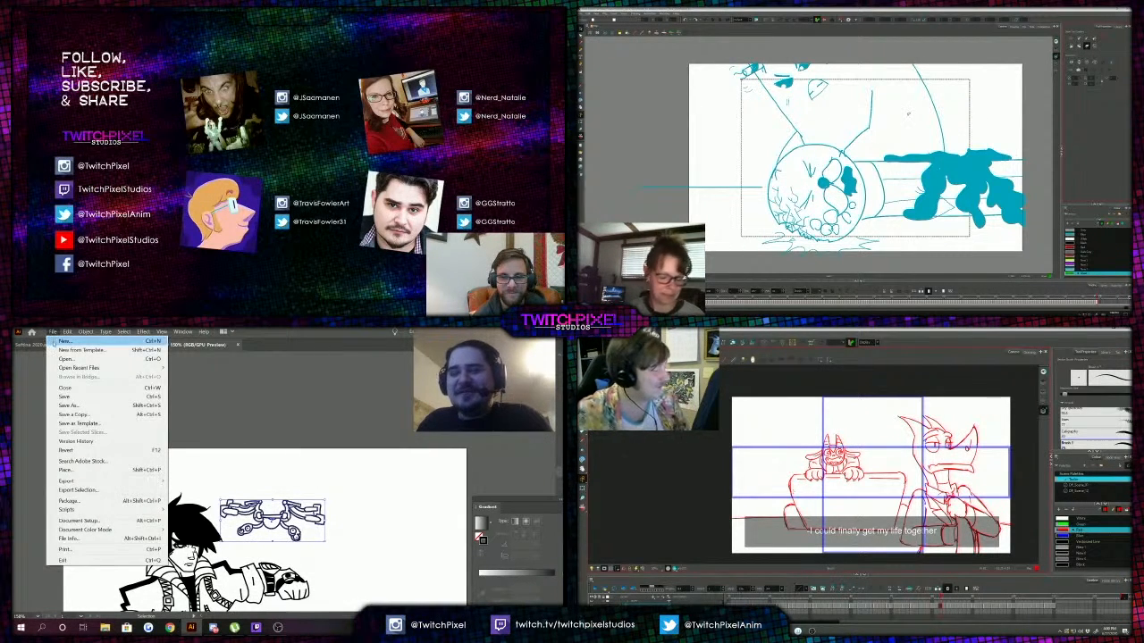
pyautogui.doubleClick(237, 332)
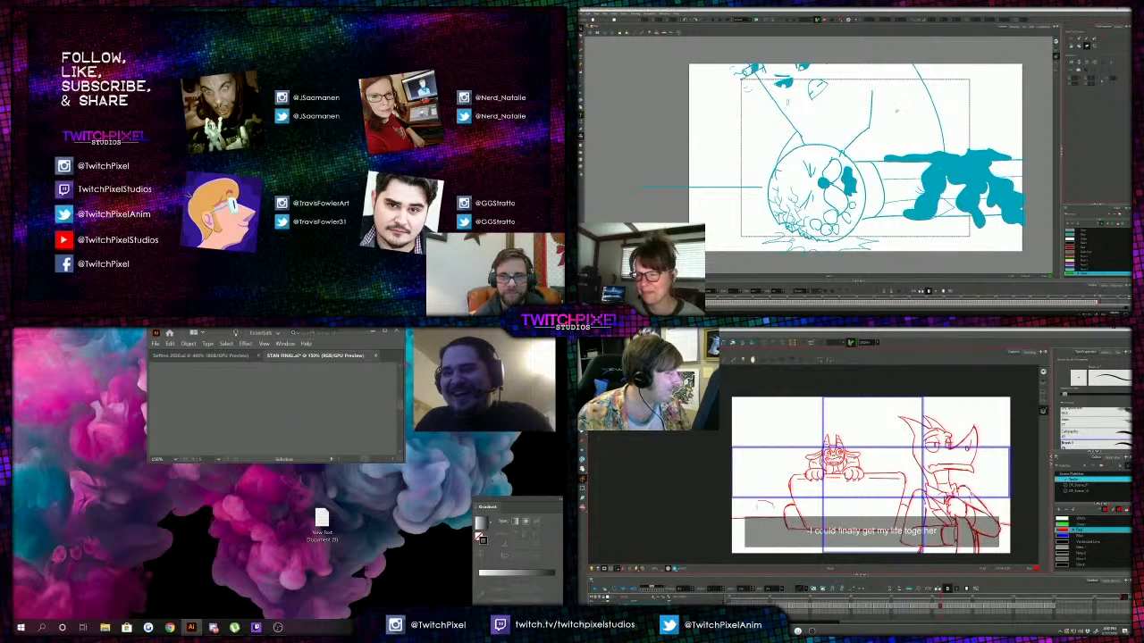
pyautogui.doubleClick(237, 332)
pyautogui.scroll(-4, 253, 454)
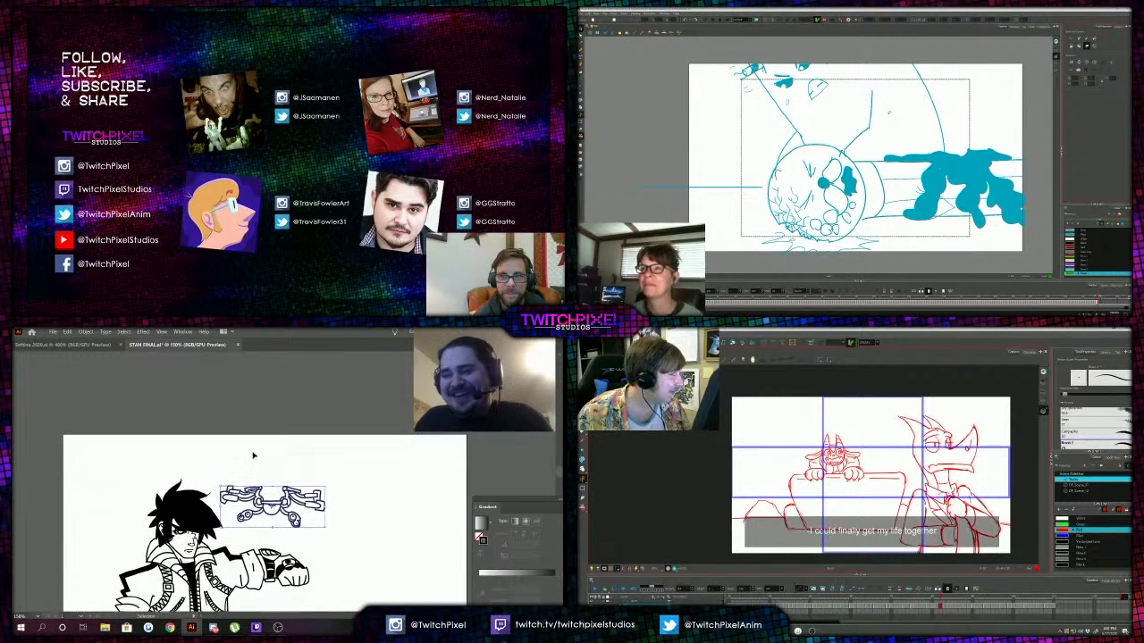
# Create a new 22 × 17 in document, paste the drone line art into it and move it towards the artboard's upper-left corner.
pyautogui.click(52, 333)
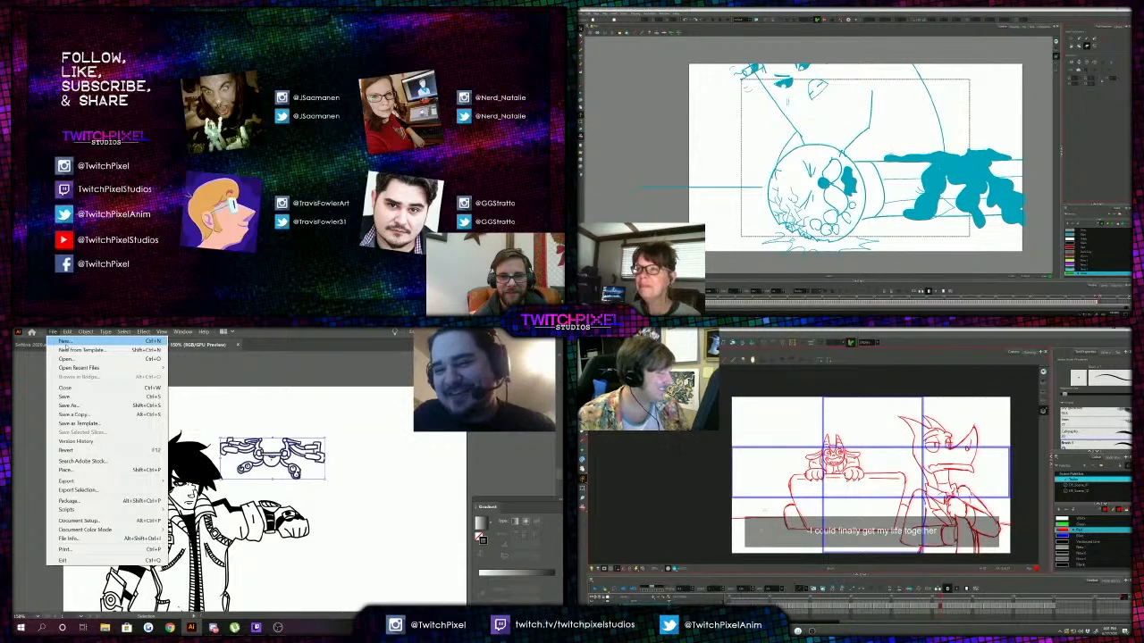
pyautogui.click(66, 342)
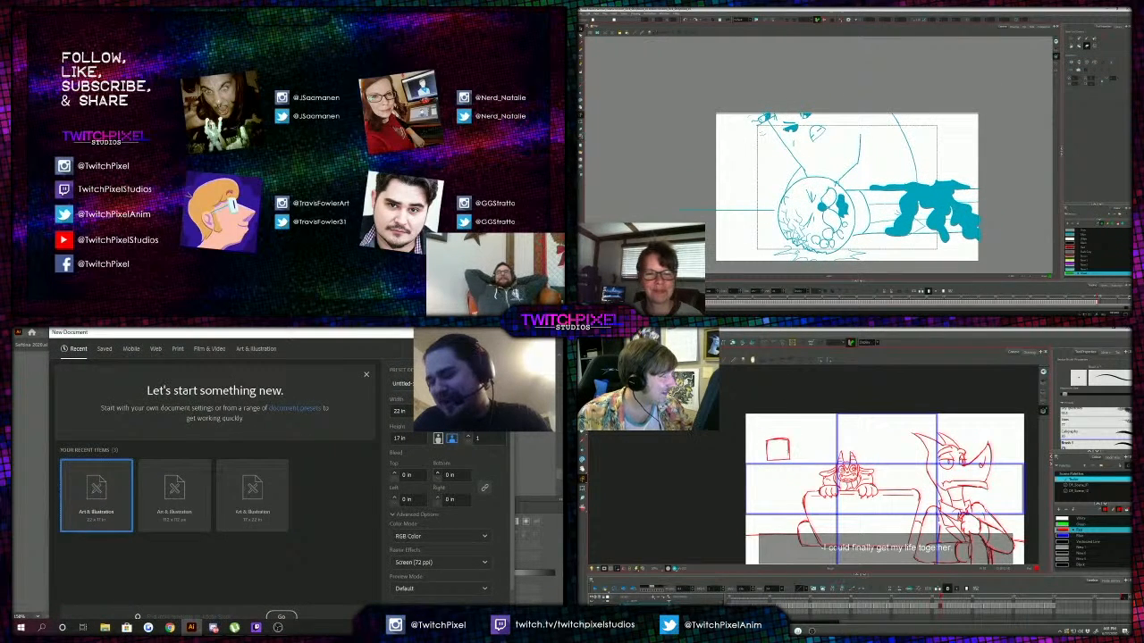
pyautogui.click(366, 370)
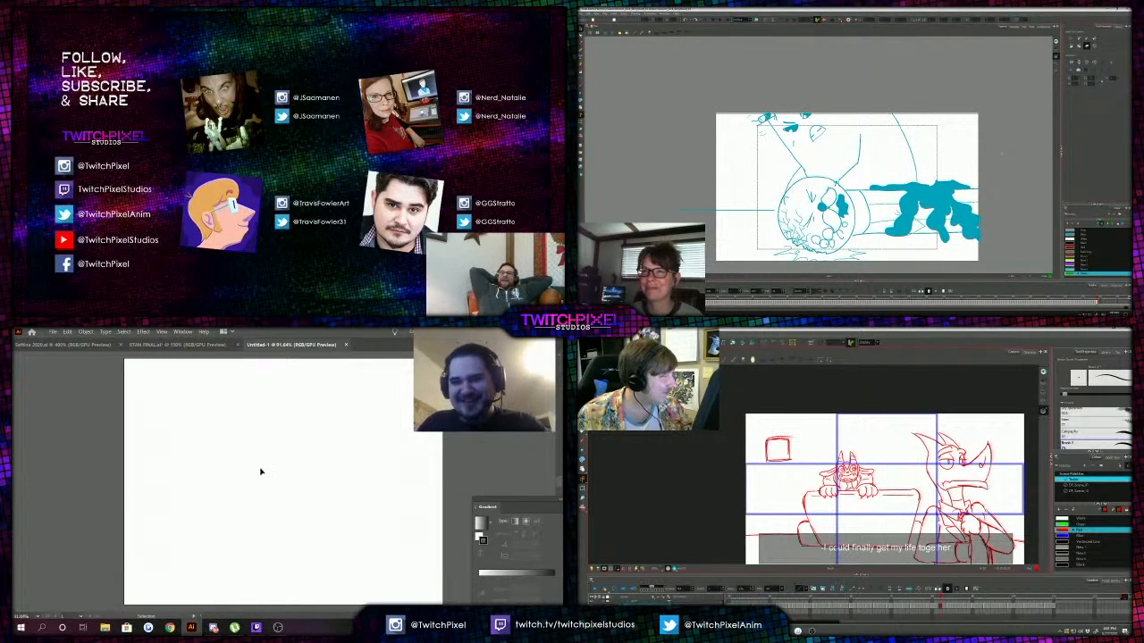
pyautogui.hotkey('ctrl', 'v')
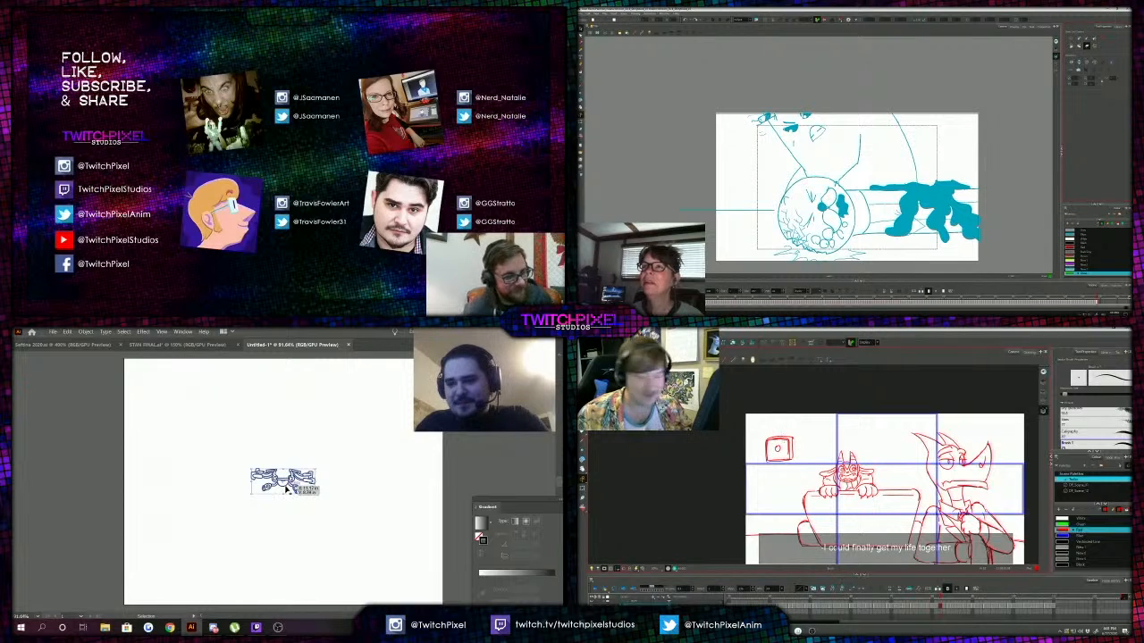
pyautogui.moveTo(286, 487); pyautogui.dragTo(197, 425)
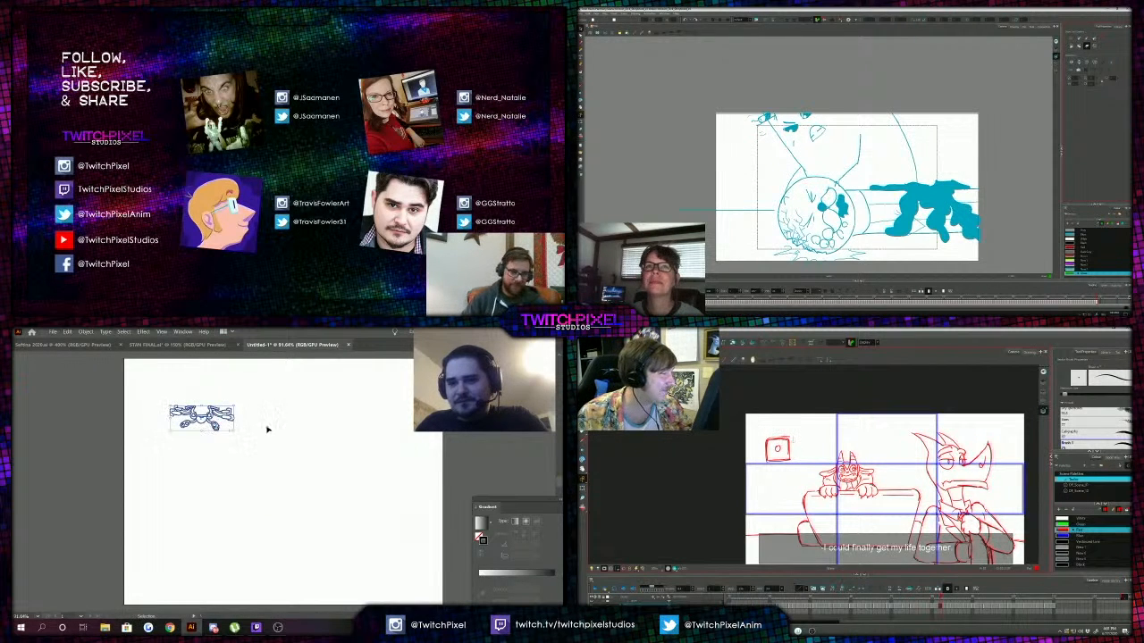
# Inspect the pasted drone line art up close and in relation to the blank artboard.
pyautogui.click(250, 420)
pyautogui.press('z')
pyautogui.click(247, 417)
pyautogui.click(316, 483)
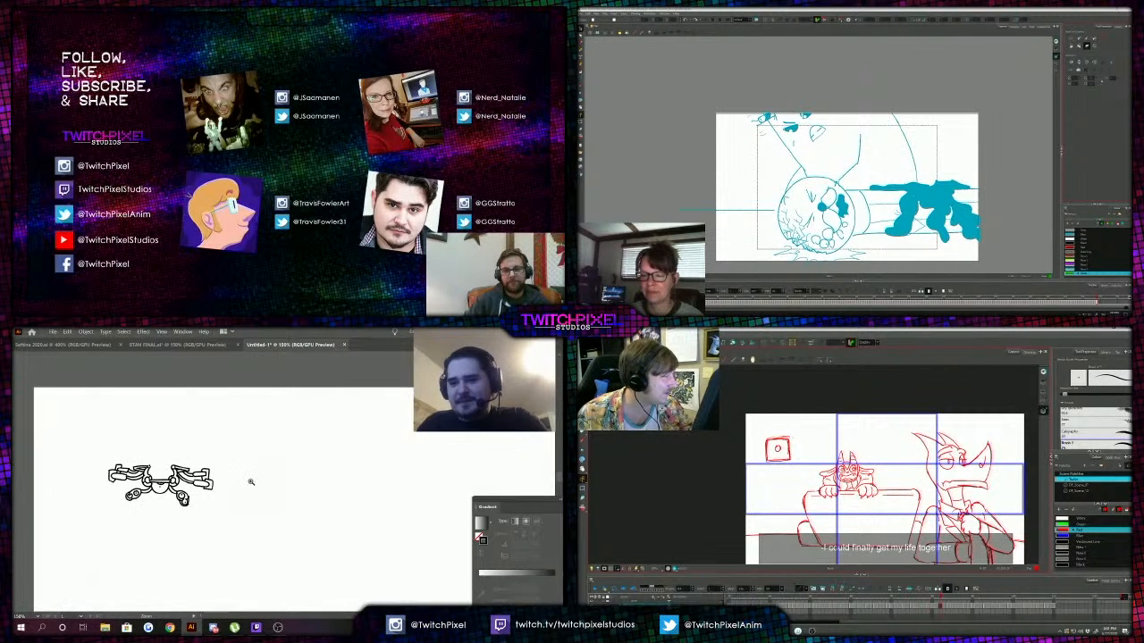
pyautogui.click(250, 481)
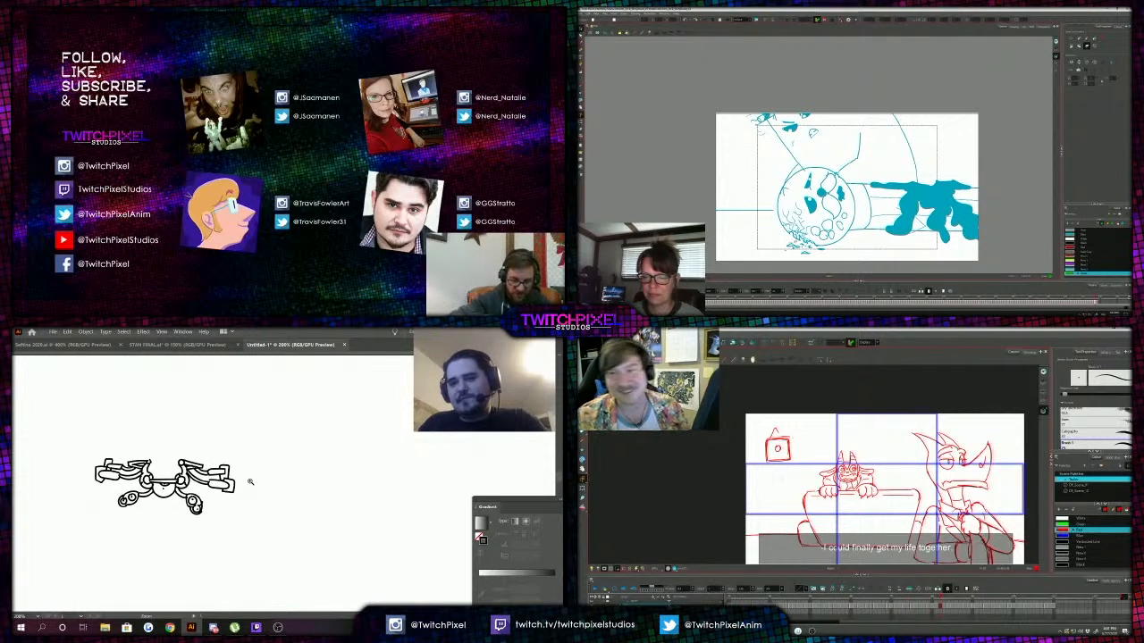
pyautogui.keyDown('alt'); pyautogui.click(250, 482); pyautogui.keyUp('alt')
pyautogui.keyDown('alt'); pyautogui.click(284, 468); pyautogui.keyUp('alt')
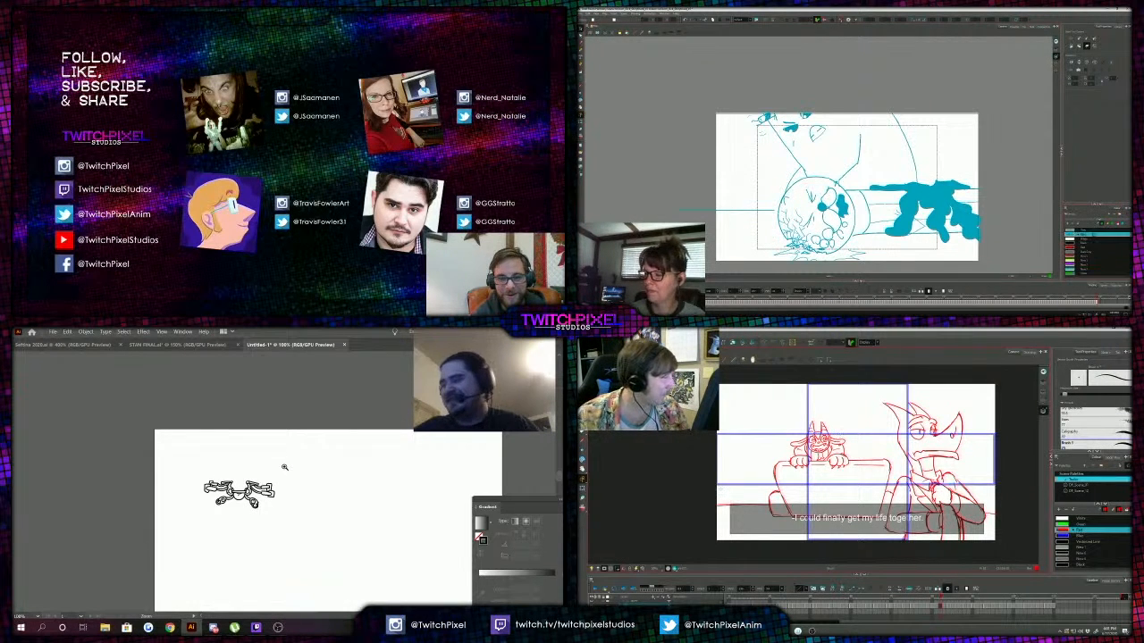
# Go back to STAN FINAL.ai and close it, keeping the untitled drone document open.
pyautogui.click(177, 346)
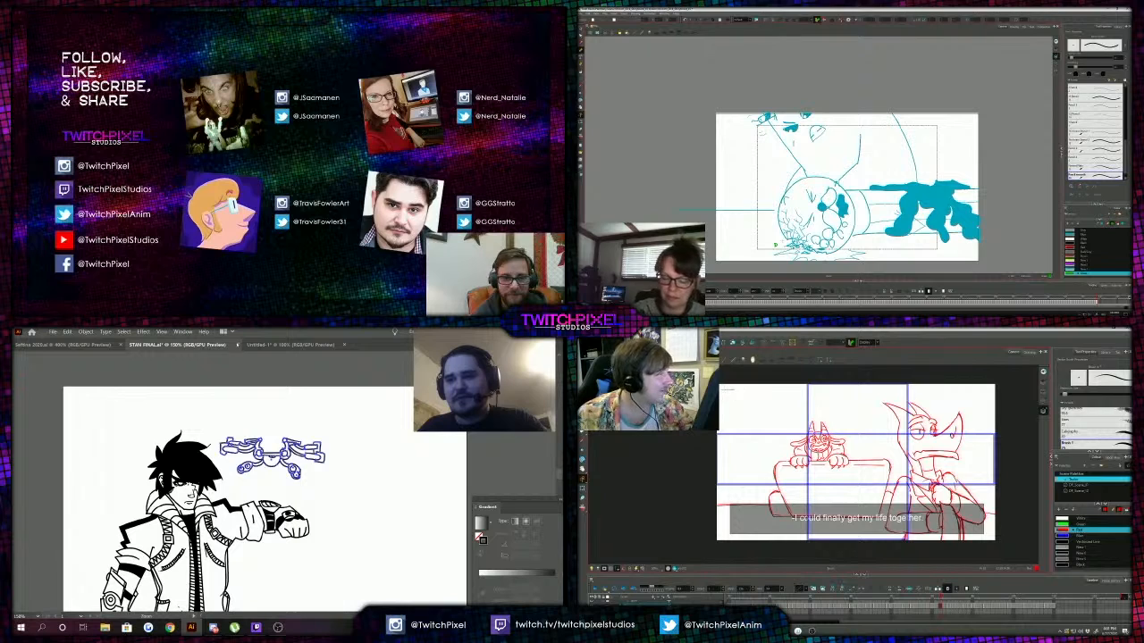
pyautogui.click(53, 332)
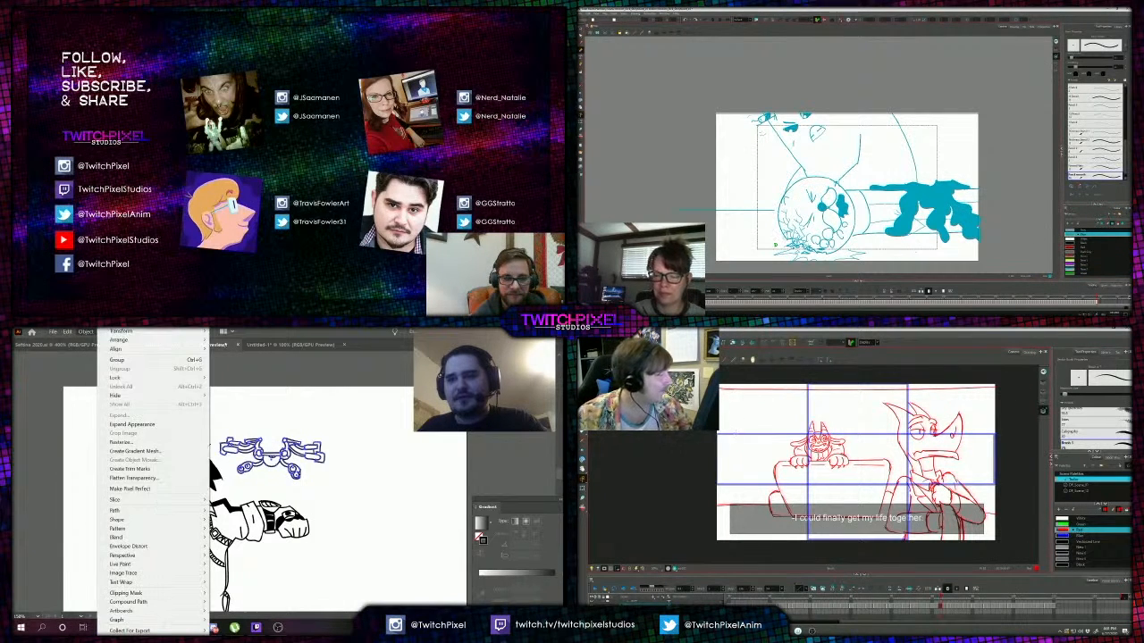
pyautogui.click(237, 345)
pyautogui.click(237, 345)
pyautogui.click(330, 488)
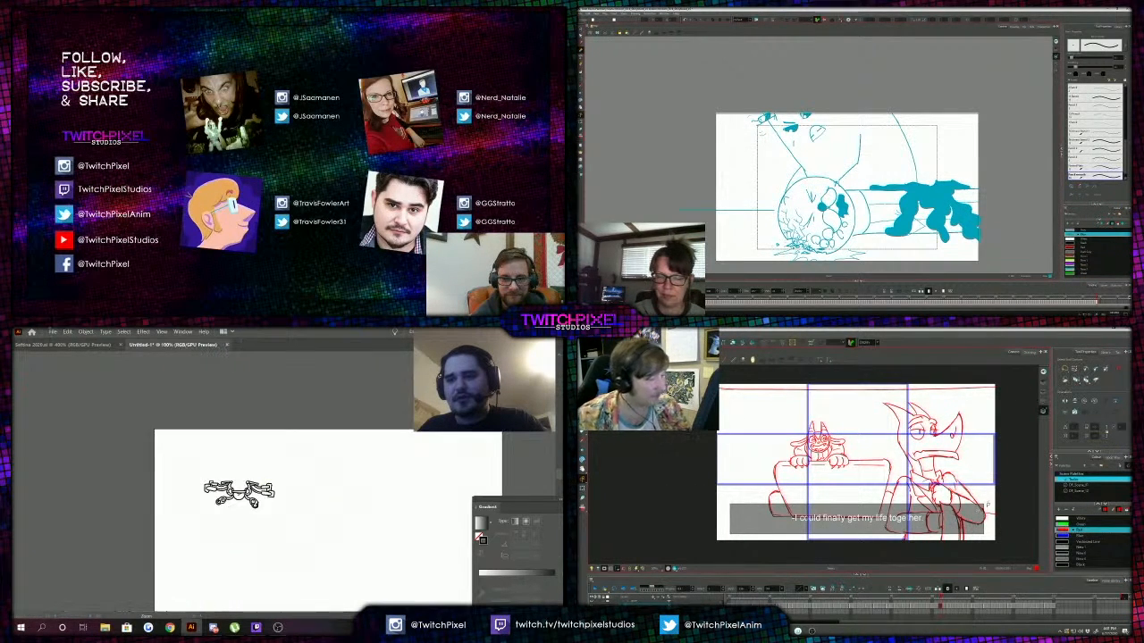
# Browse the Desktop for a file to open in Illustrator and choose Apirah_Swatch.
pyautogui.click(53, 331)
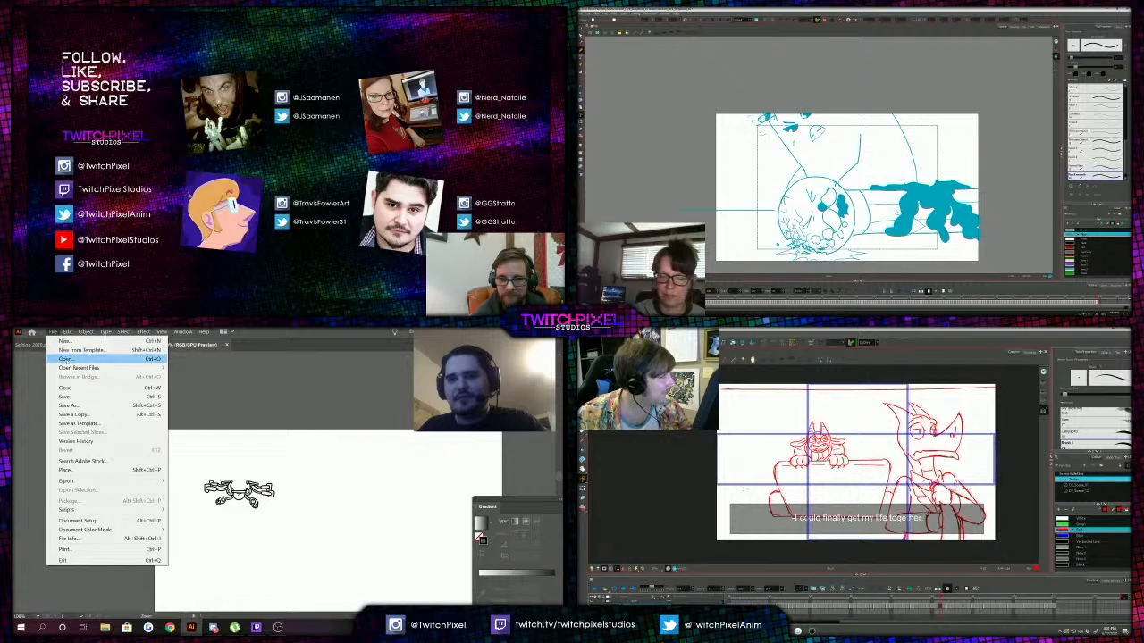
pyautogui.click(67, 358)
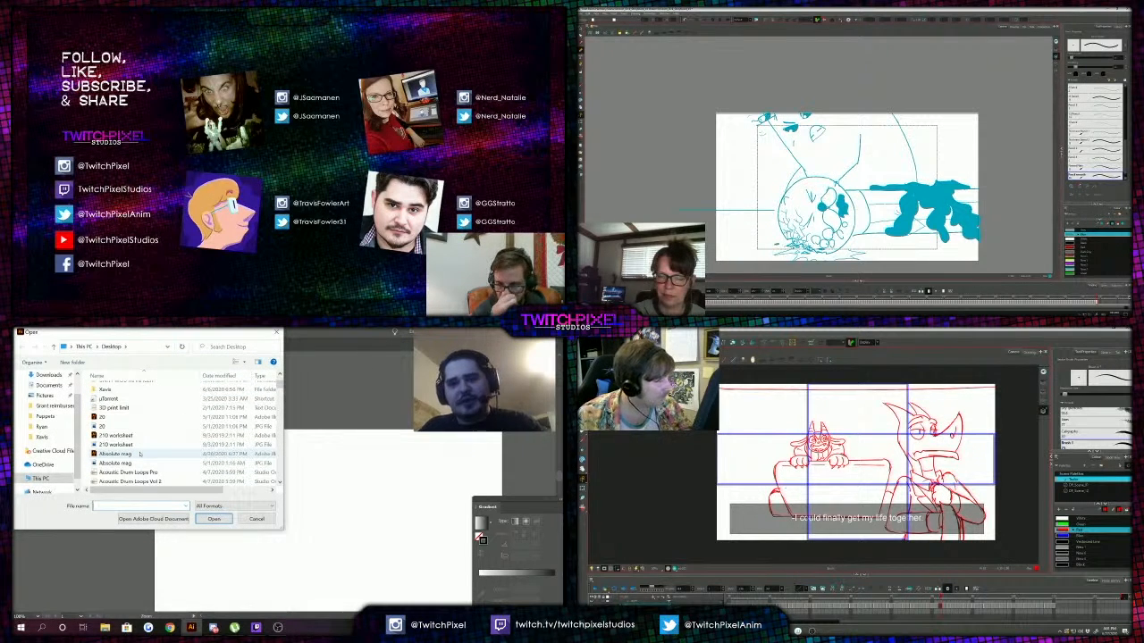
pyautogui.scroll(-3, 139, 454)
pyautogui.scroll(-3, 140, 454)
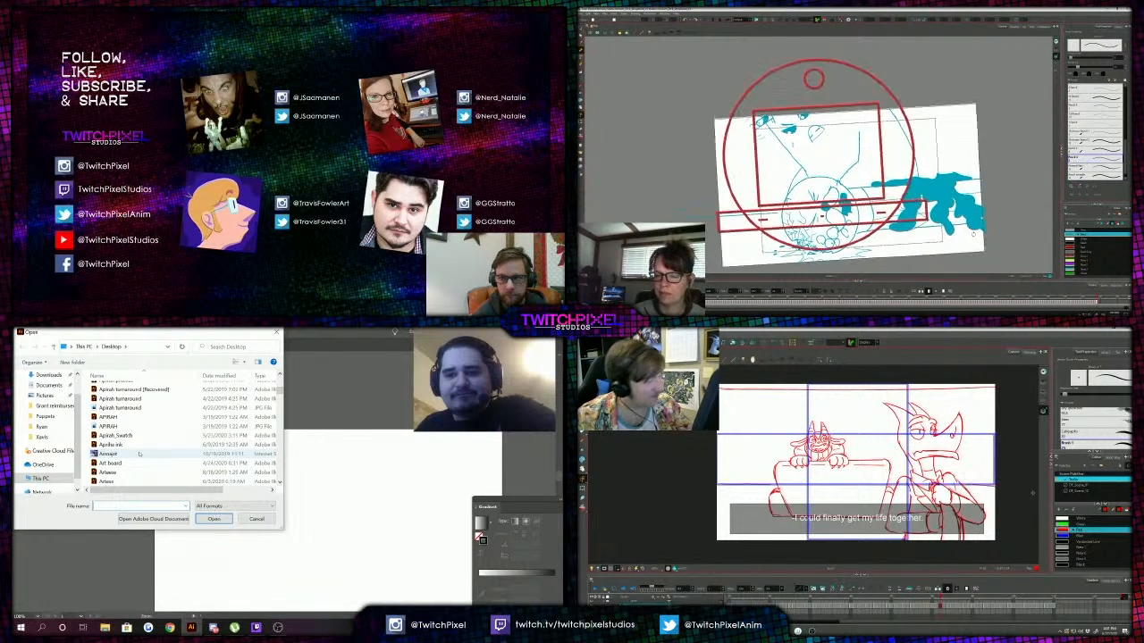
pyautogui.click(147, 436)
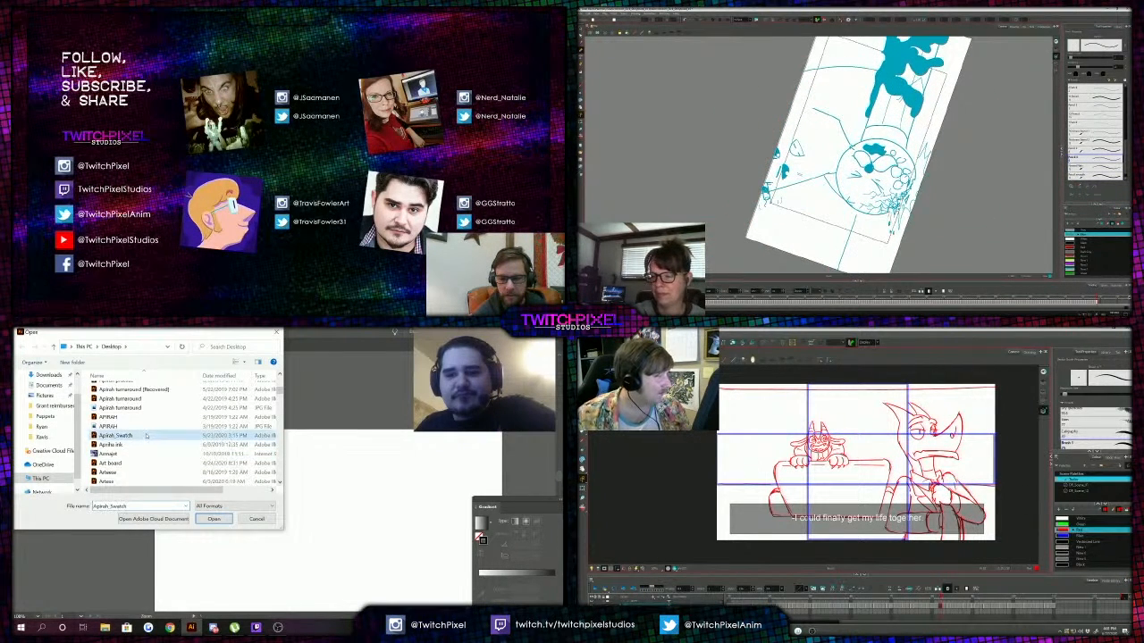
# Open the Apirah_Swatch file and look over the spiky-haired character's head.
pyautogui.click(207, 518)
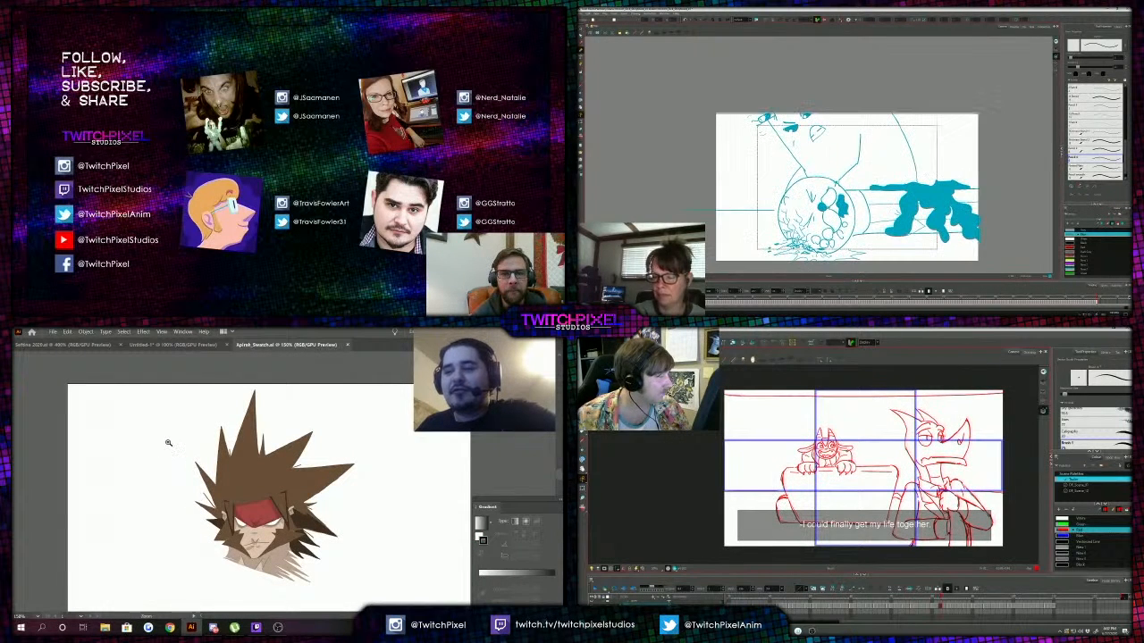
pyautogui.scroll(-1, 182, 444)
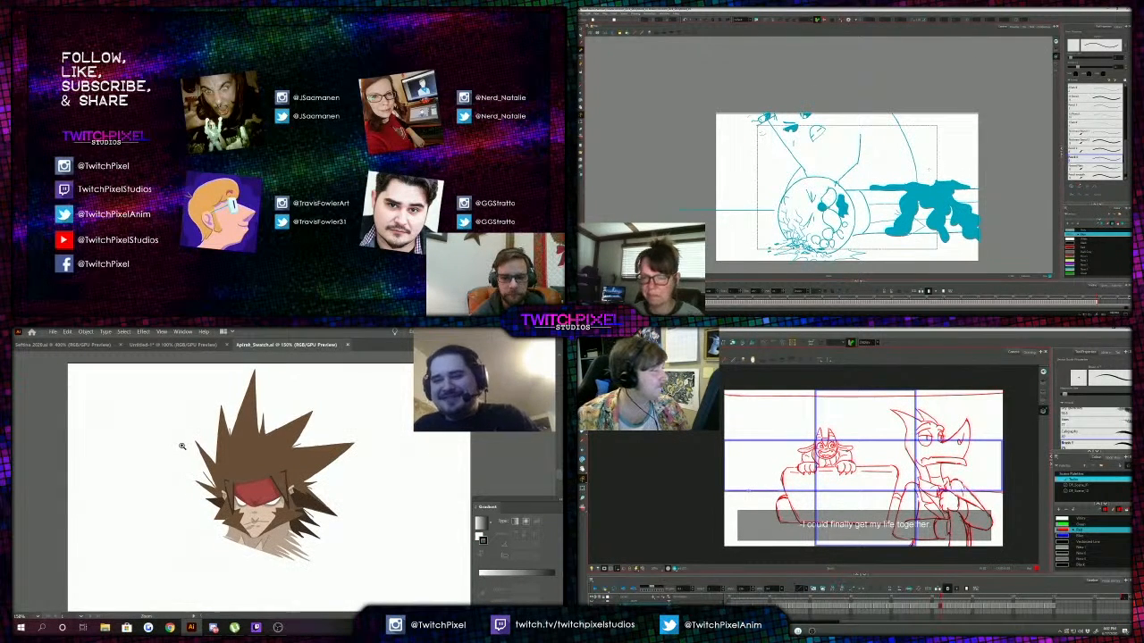
pyautogui.keyDown('alt'); pyautogui.click(235, 462); pyautogui.keyUp('alt')
pyautogui.click(297, 454)
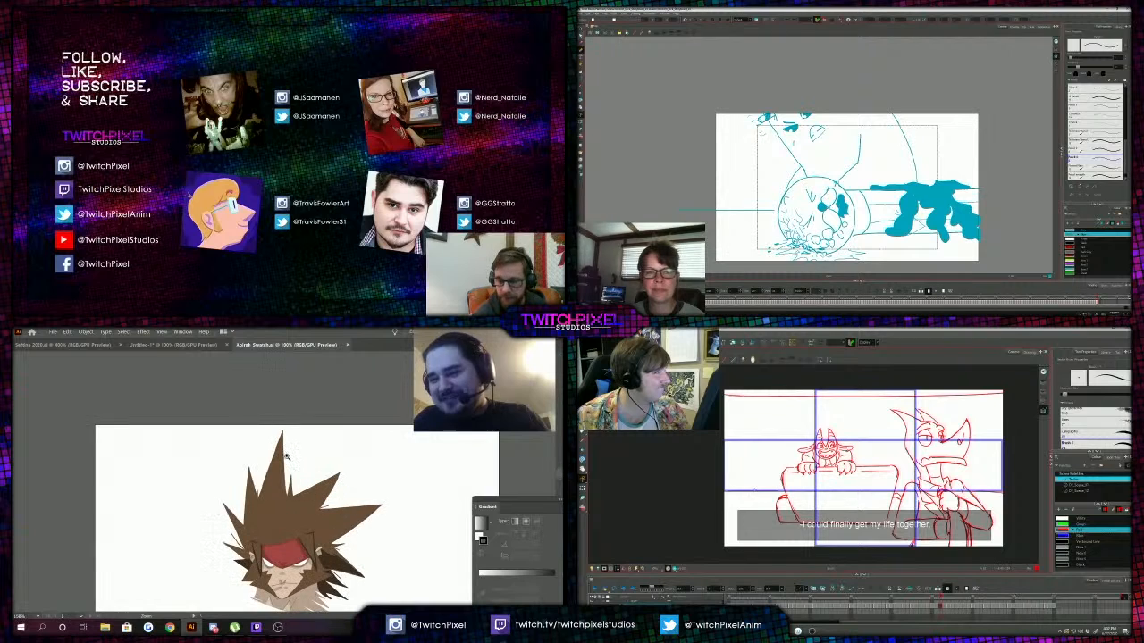
pyautogui.scroll(-2, 287, 456)
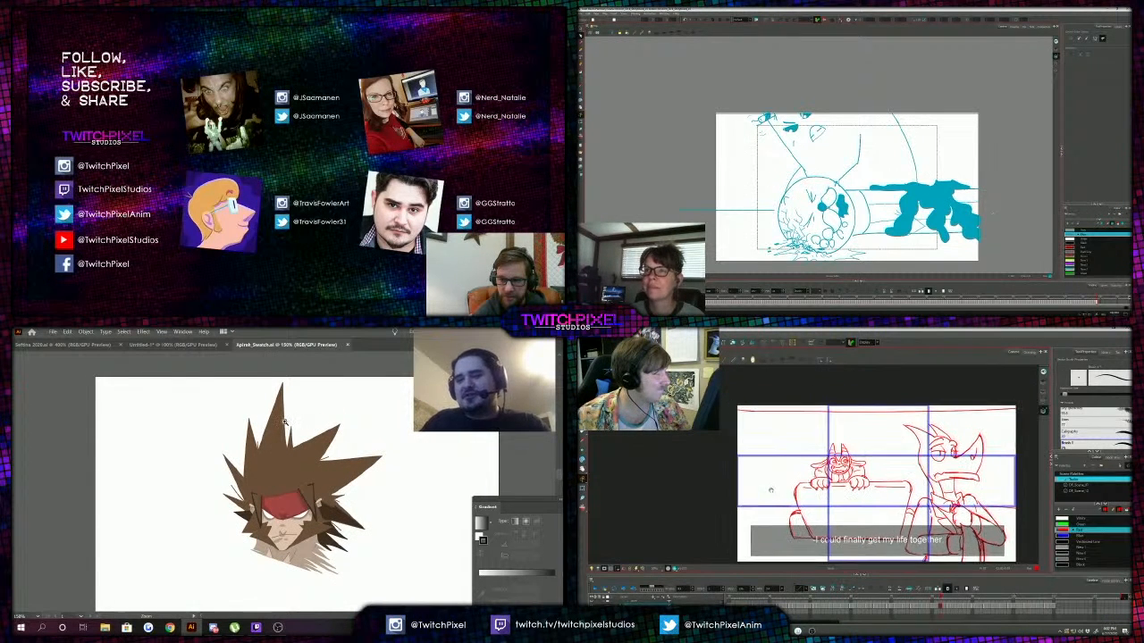
pyautogui.click(305, 410)
pyautogui.scroll(-1, 273, 480)
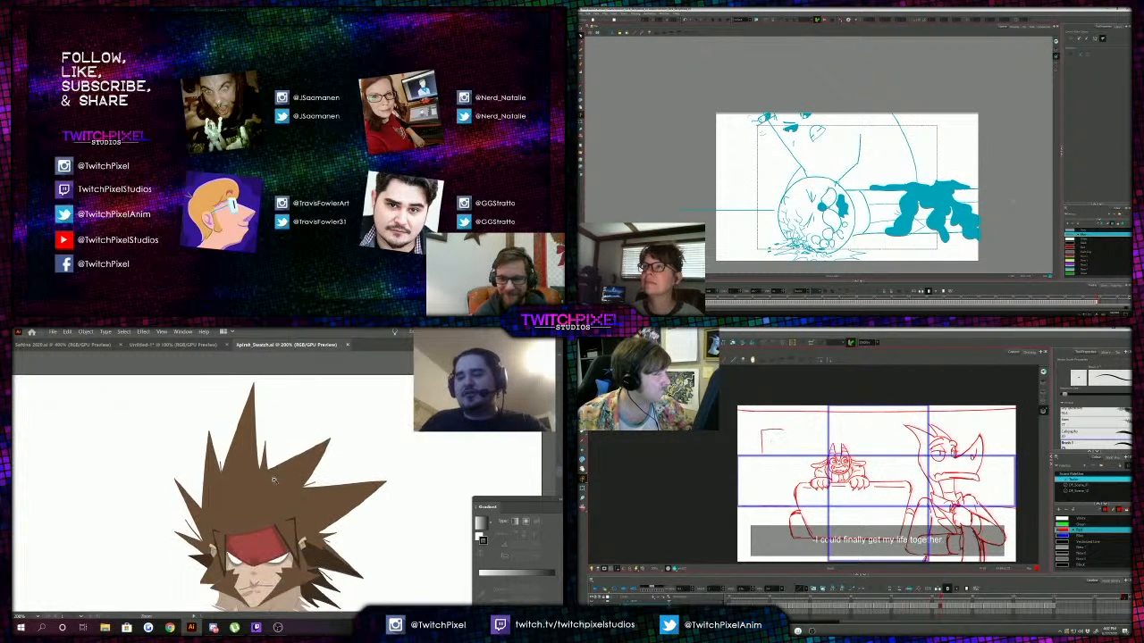
pyautogui.keyDown('alt'); pyautogui.click(277, 490); pyautogui.keyUp('alt')
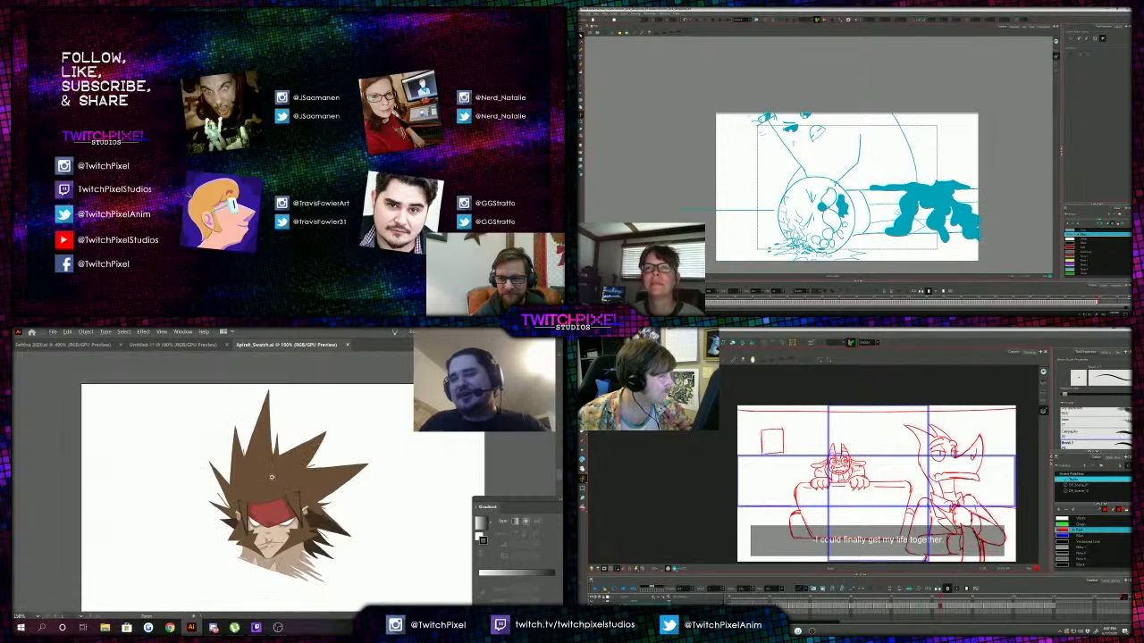
pyautogui.scroll(1, 283, 474)
pyautogui.scroll(2, 282, 473)
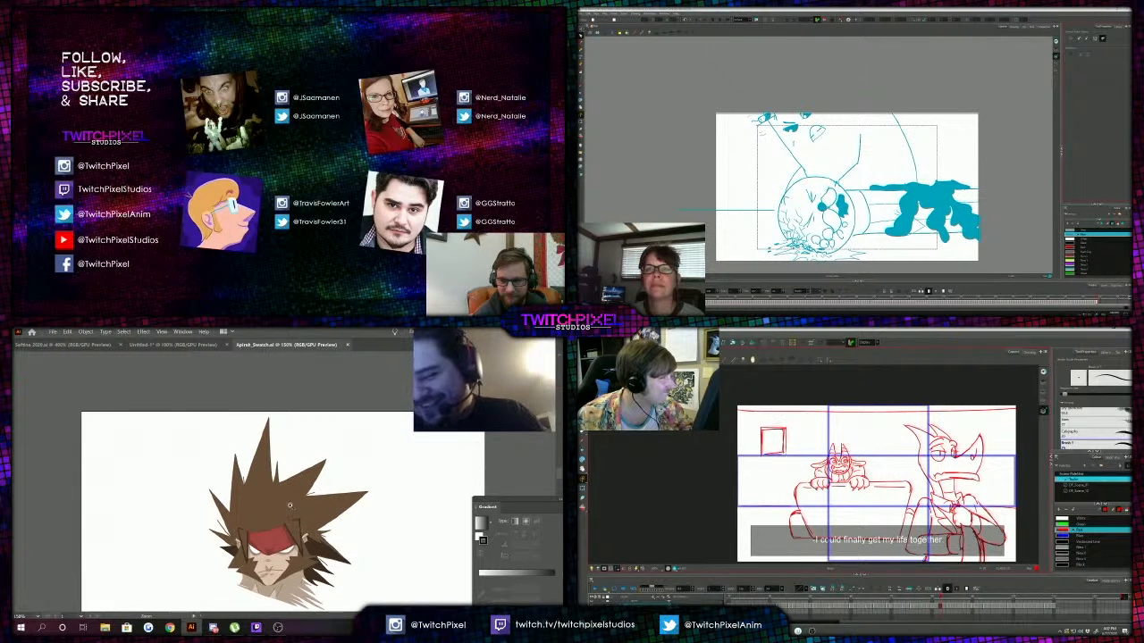
pyautogui.scroll(-2, 303, 523)
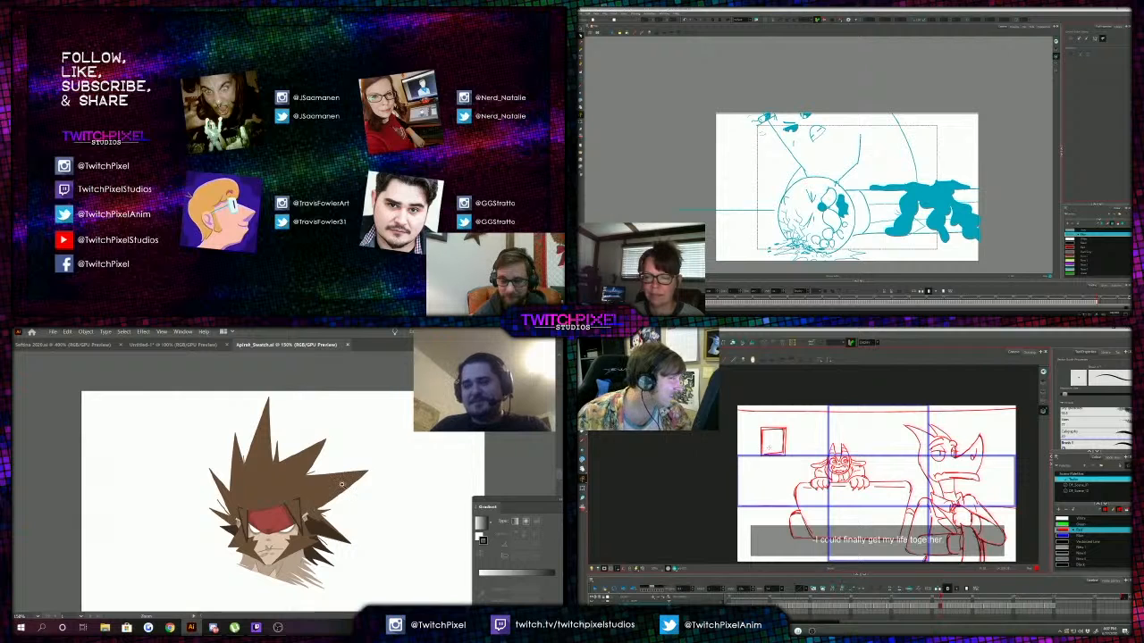
# Pick the brown hair shape and examine the character's hair, headband and face from close up and at full view.
pyautogui.press('a')
pyautogui.click(342, 485)
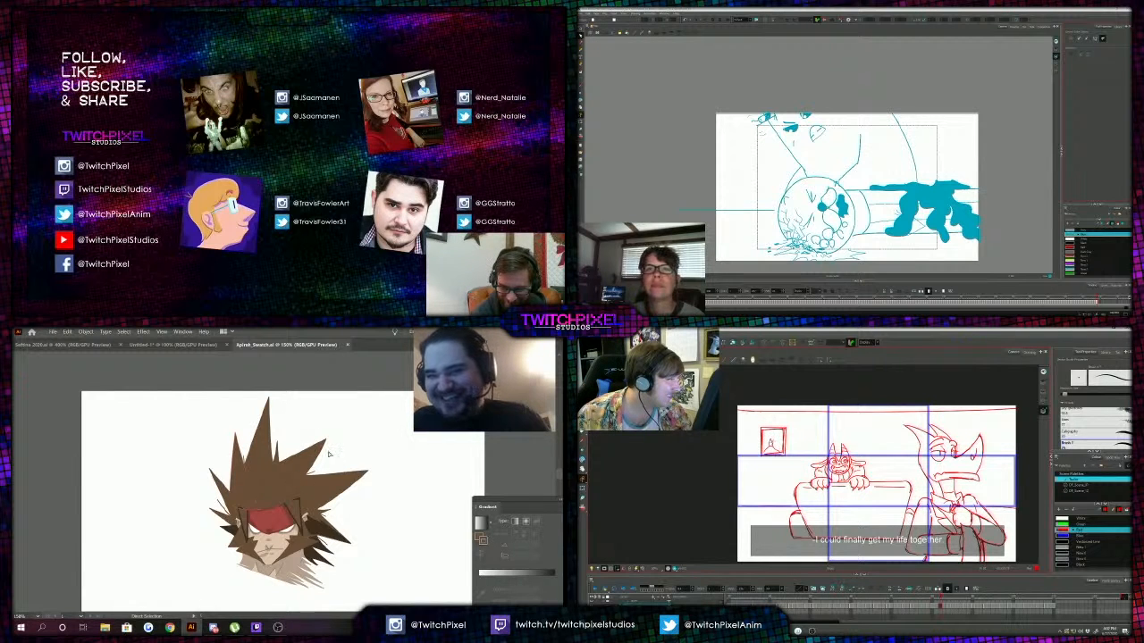
pyautogui.press('z')
pyautogui.click(279, 453)
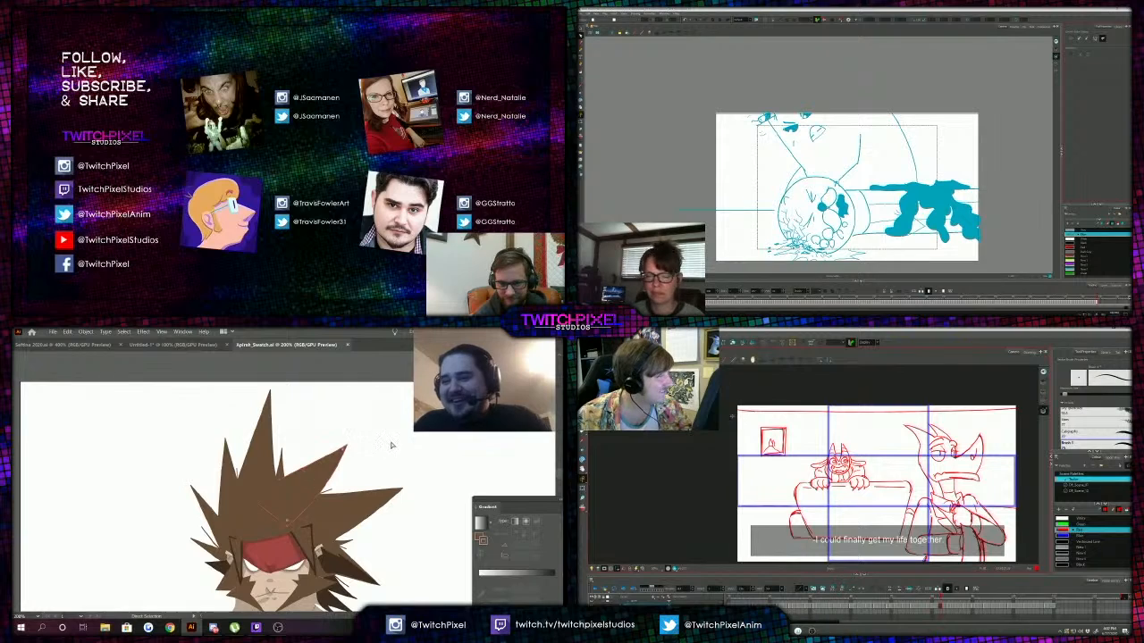
pyautogui.keyDown('alt'); pyautogui.click(357, 478); pyautogui.keyUp('alt')
pyautogui.scroll(1, 226, 538)
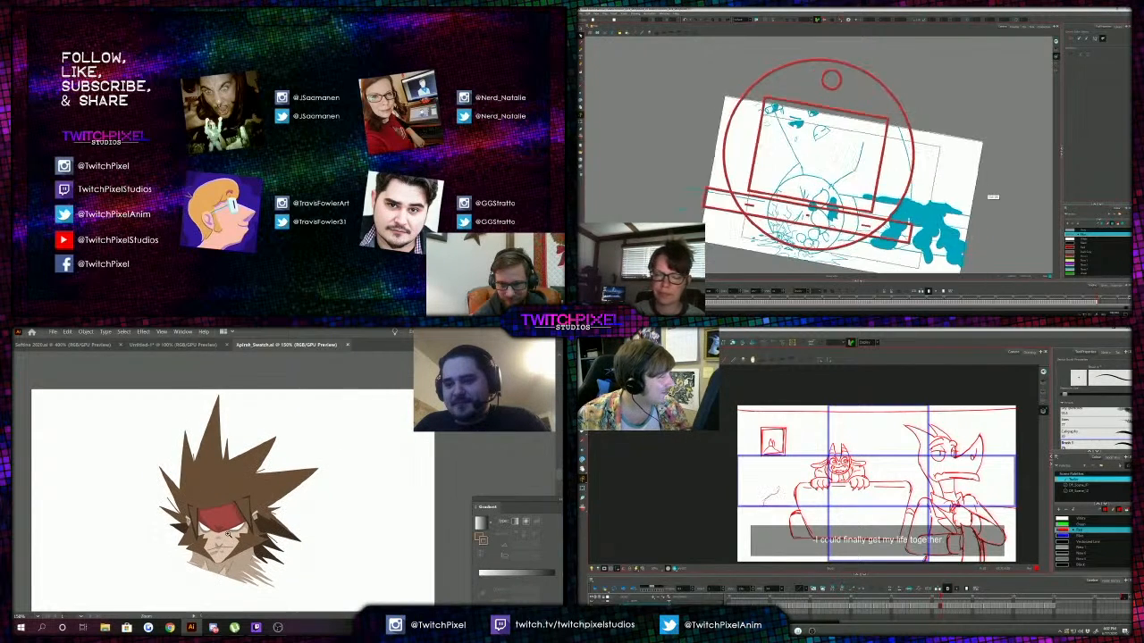
pyautogui.scroll(-1, 227, 533)
pyautogui.keyDown('alt'); pyautogui.click(226, 480); pyautogui.keyUp('alt')
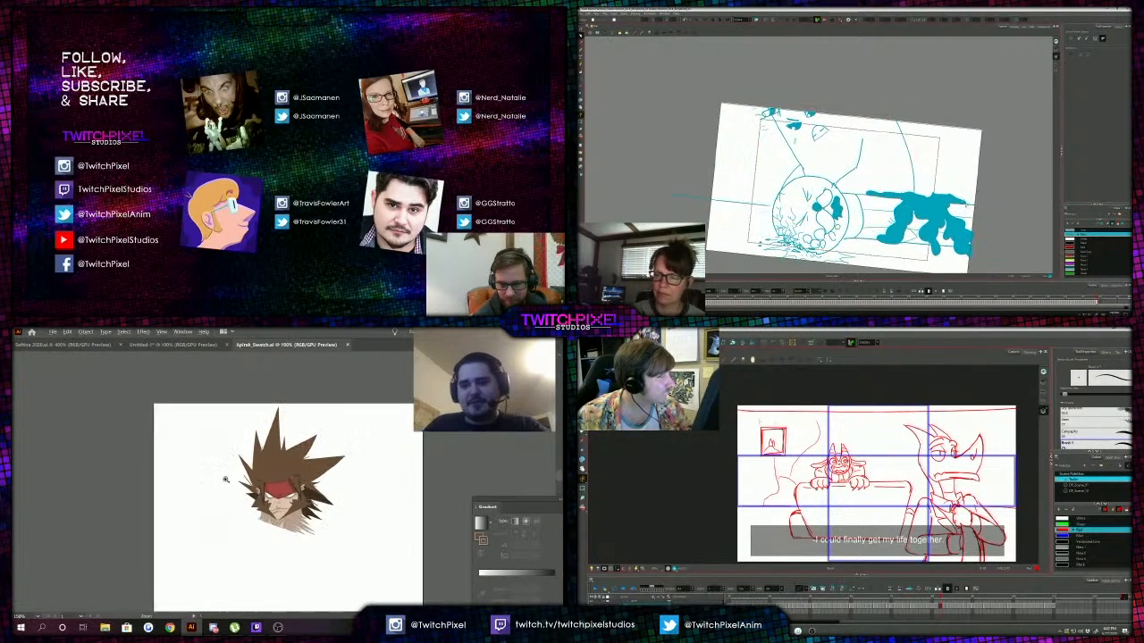
pyautogui.click(265, 488)
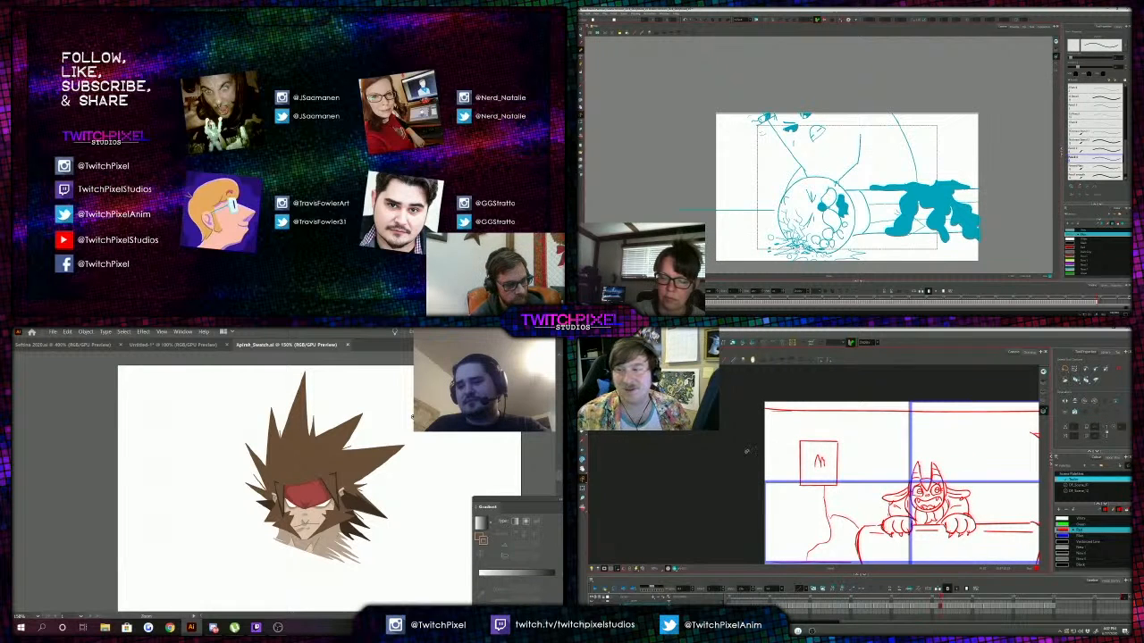
pyautogui.scroll(1, 413, 416)
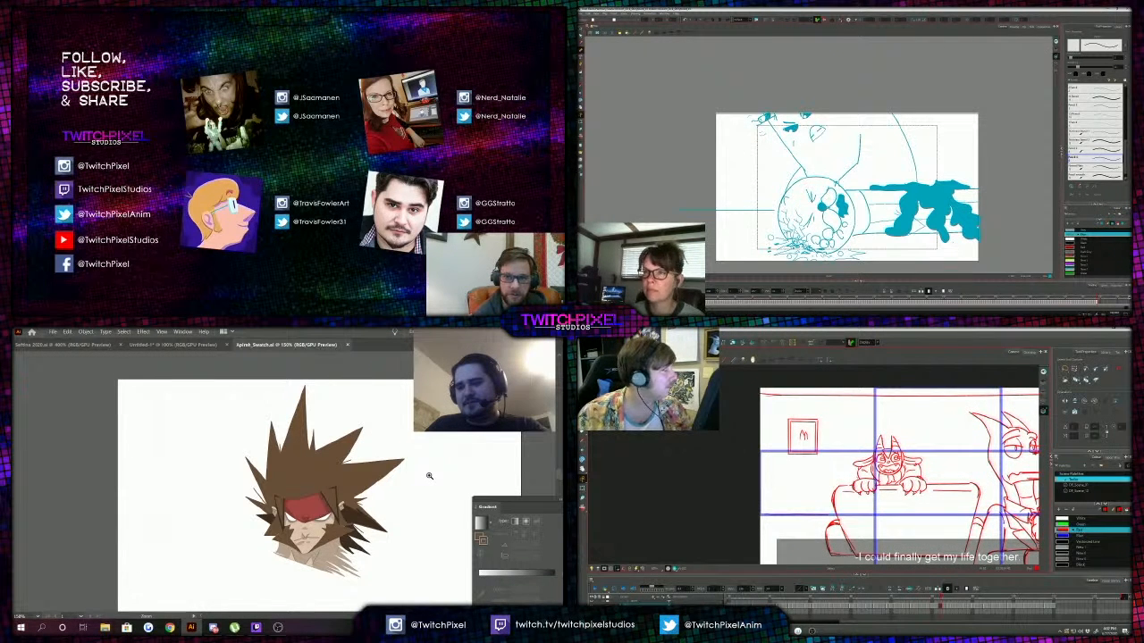
pyautogui.scroll(-1, 429, 476)
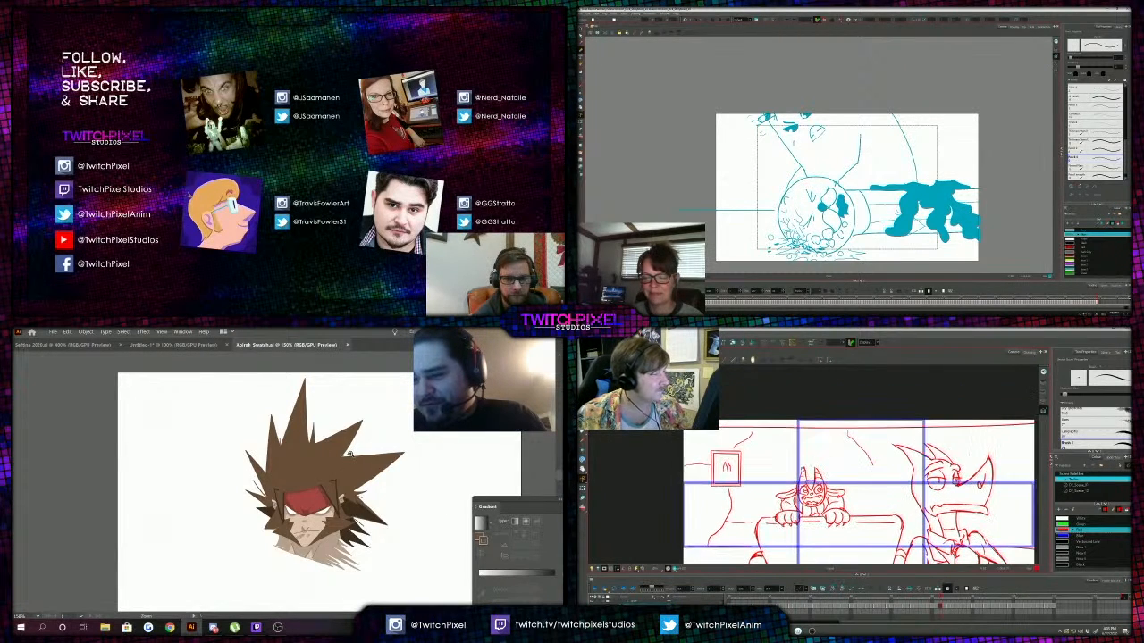
pyautogui.click(361, 454)
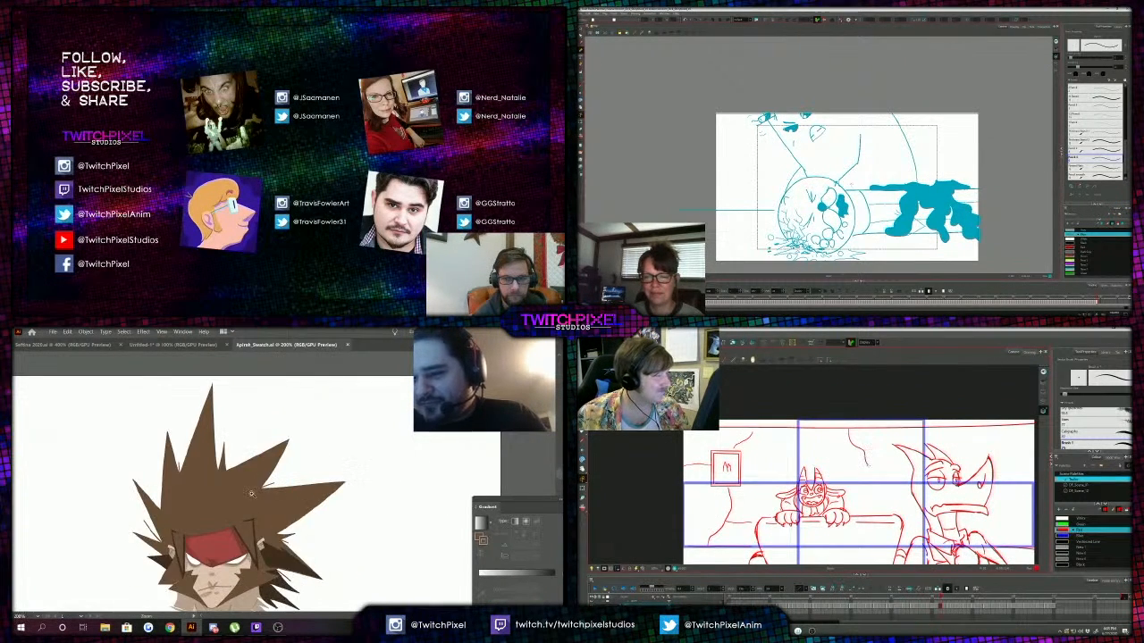
pyautogui.click(333, 460)
pyautogui.keyDown('alt'); pyautogui.click(319, 464); pyautogui.keyUp('alt')
pyautogui.keyDown('alt'); pyautogui.click(318, 465); pyautogui.keyUp('alt')
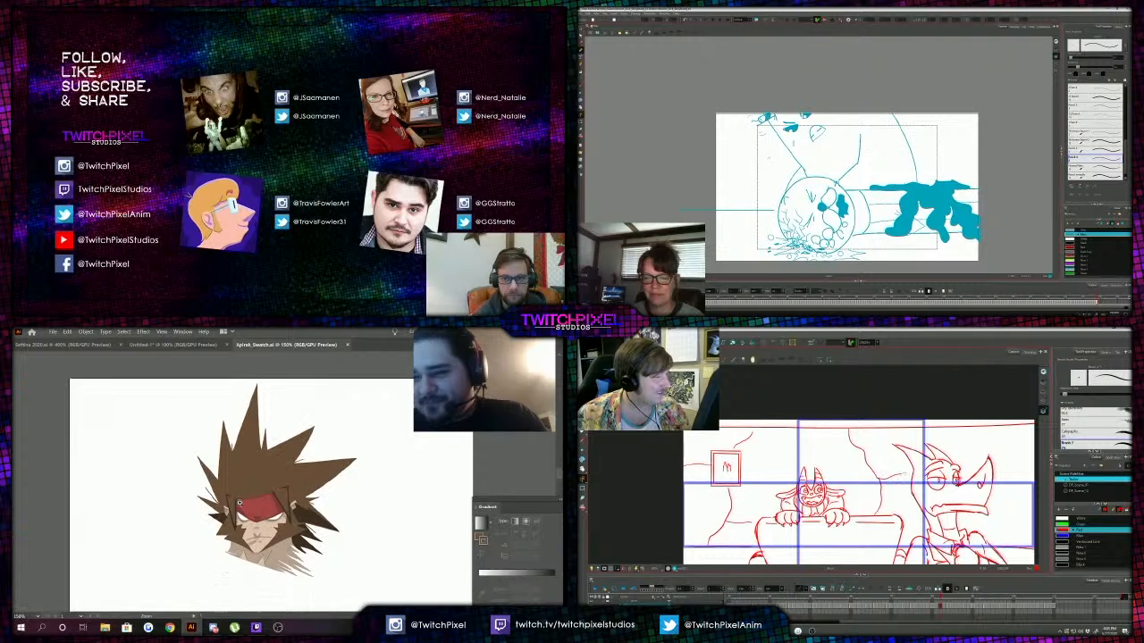
pyautogui.scroll(-1, 248, 490)
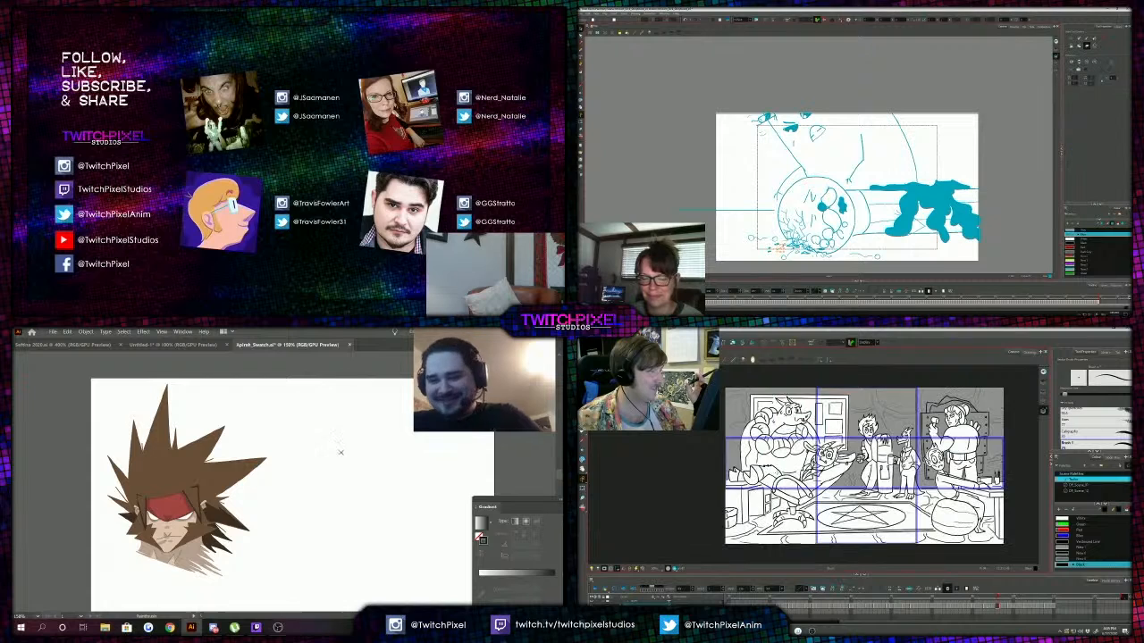
# Try a short brush stroke on the blank artboard beside the head, and undo it.
pyautogui.moveTo(349, 480); pyautogui.dragTo(377, 458)
pyautogui.hotkey('ctrl', 'z')
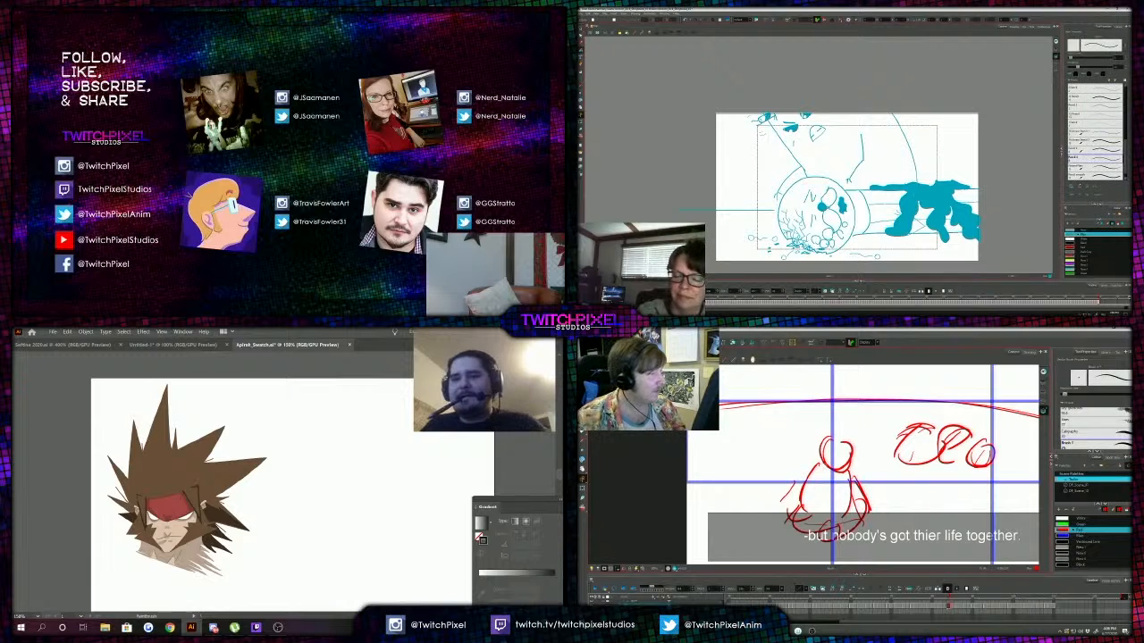
# Open the image Gal_pose_3.jpg from the Desktop and look over the full figure.
pyautogui.click(53, 332)
pyautogui.click(90, 362)
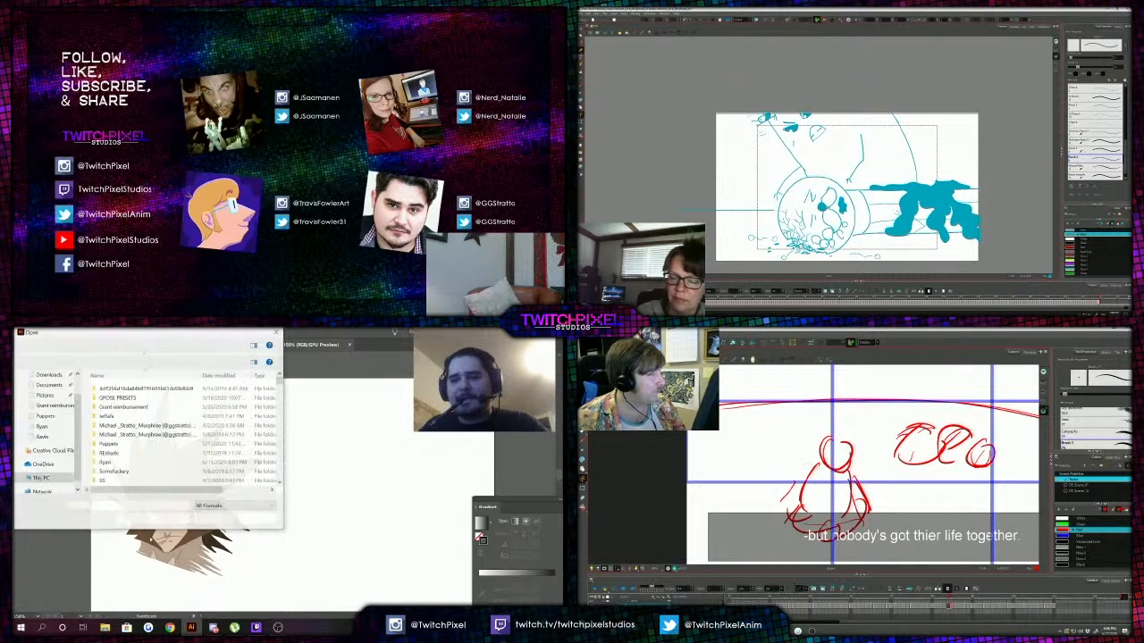
pyautogui.write('GAl')
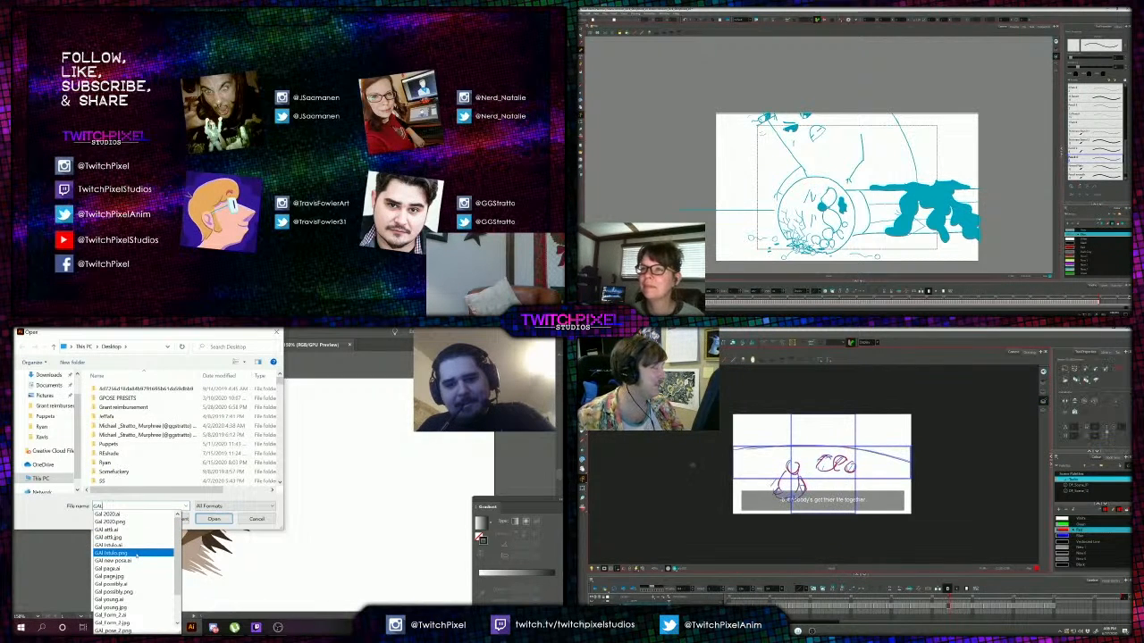
pyautogui.scroll(-2, 136, 590)
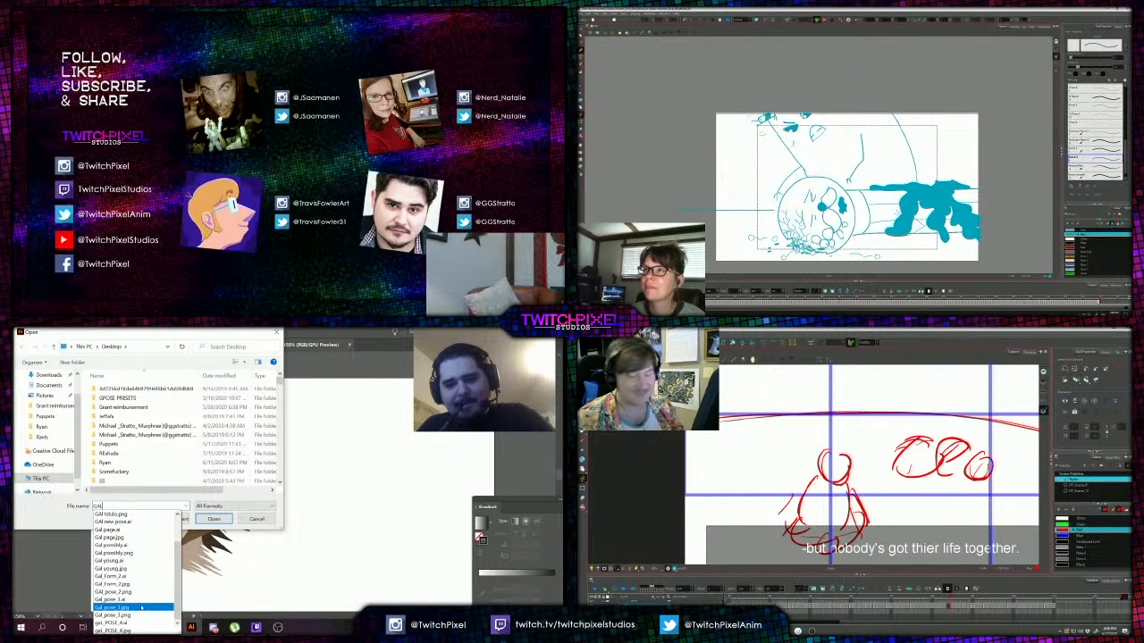
pyautogui.click(142, 608)
pyautogui.click(214, 519)
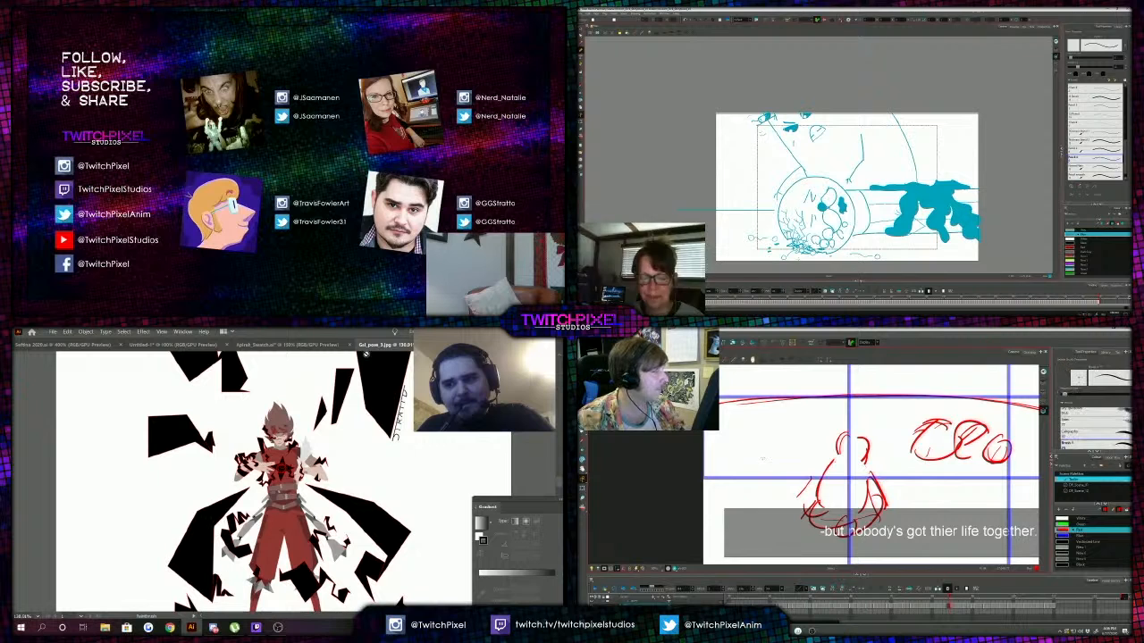
pyautogui.scroll(-3, 294, 453)
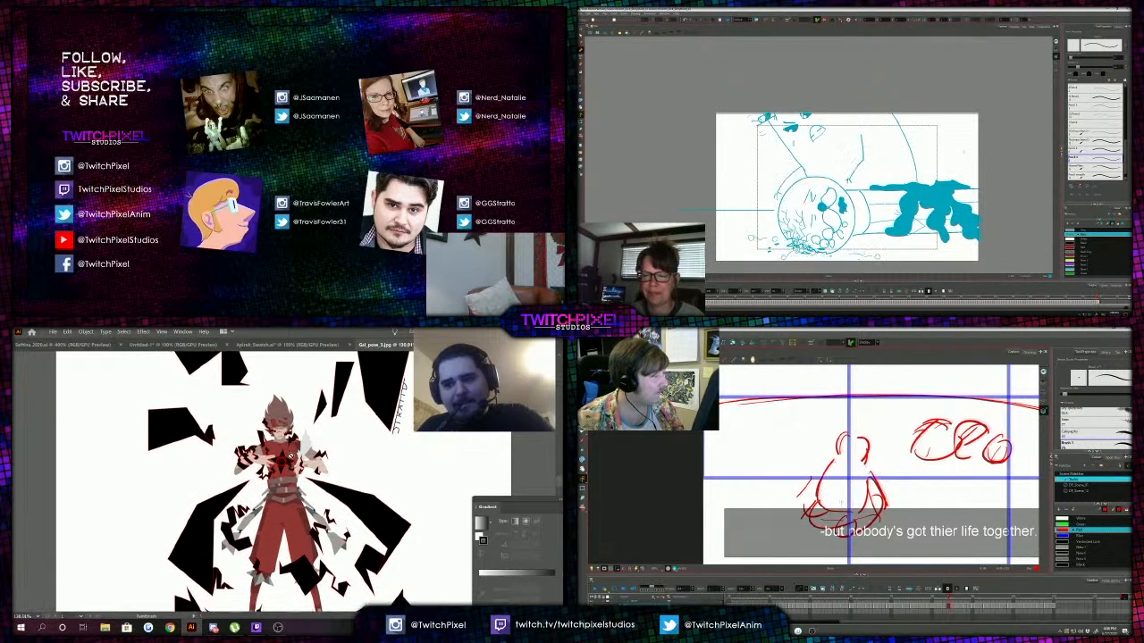
pyautogui.scroll(-3, 290, 456)
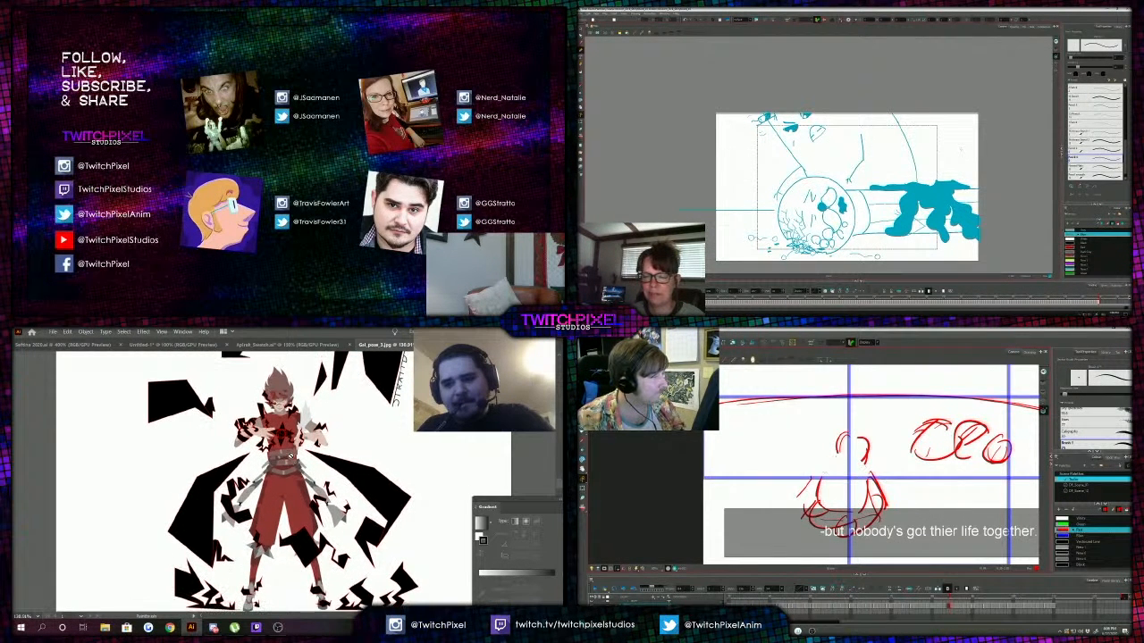
# Remove the stray red strokes beside the seated figure in the storyboard sketch, and bring the whole Gal_pose_3 figure into view.
pyautogui.moveTo(815, 471); pyautogui.dragTo(802, 502)
pyautogui.hotkey('alt', 's')
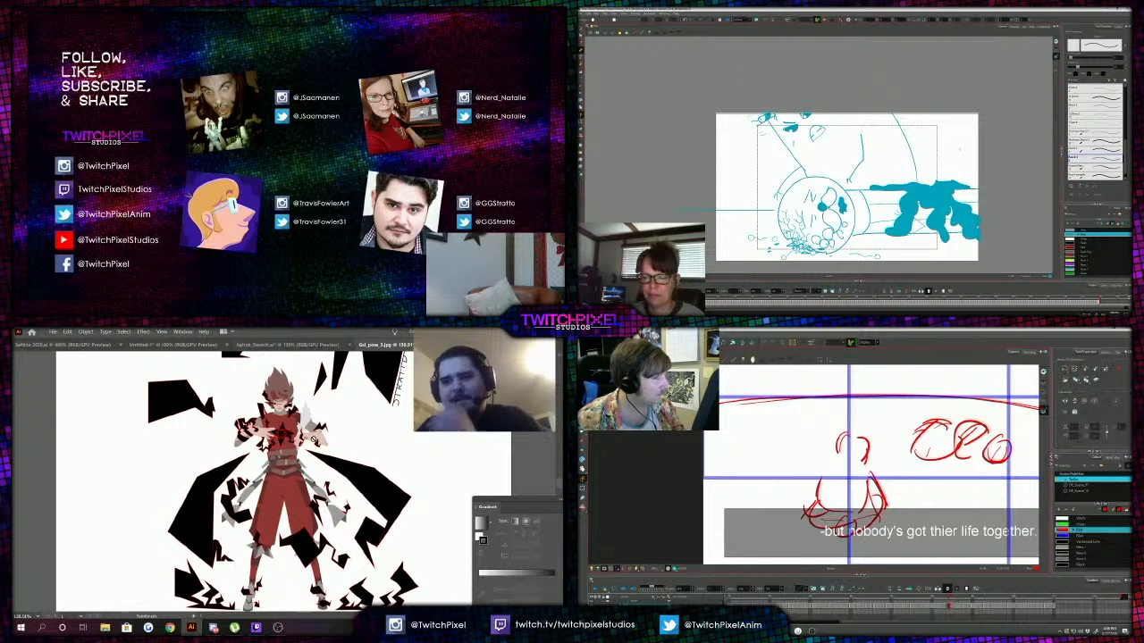
pyautogui.scroll(3, 311, 440)
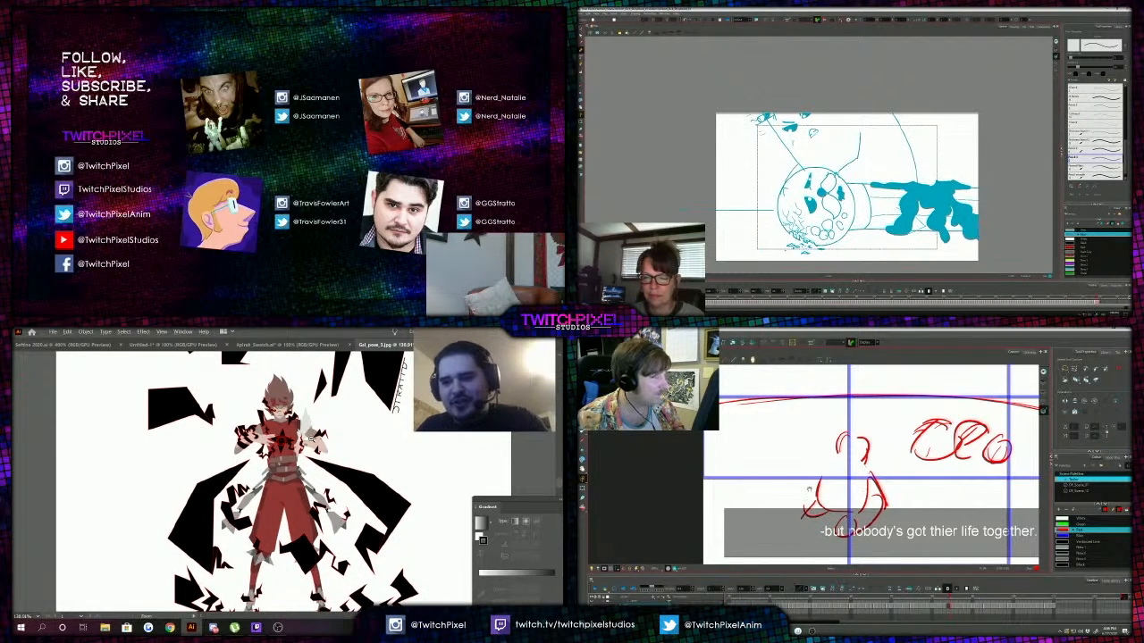
pyautogui.press('z')
pyautogui.keyDown('alt'); pyautogui.click(309, 443); pyautogui.keyUp('alt')
pyautogui.scroll(-2, 260, 474)
pyautogui.moveTo(804, 516); pyautogui.dragTo(821, 506)
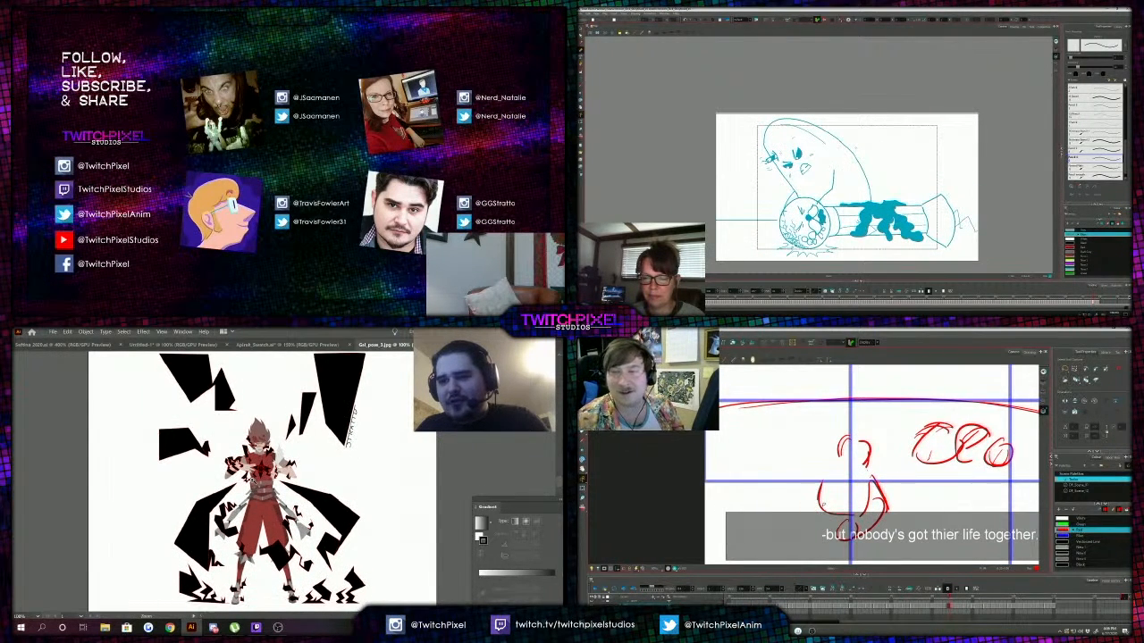
pyautogui.click(53, 332)
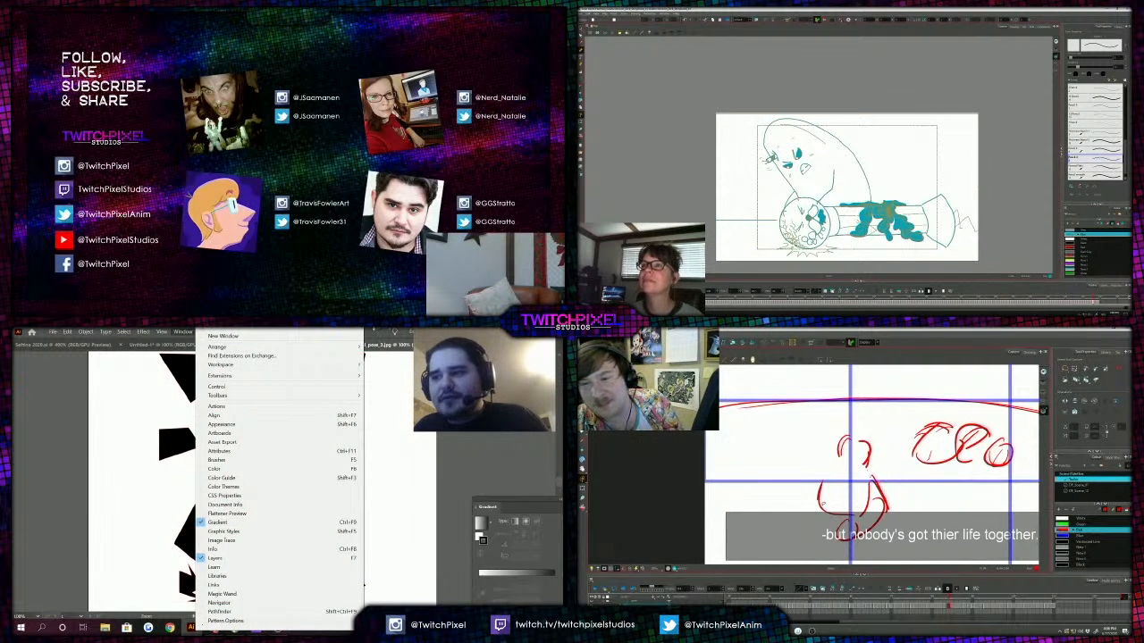
pyautogui.click(373, 331)
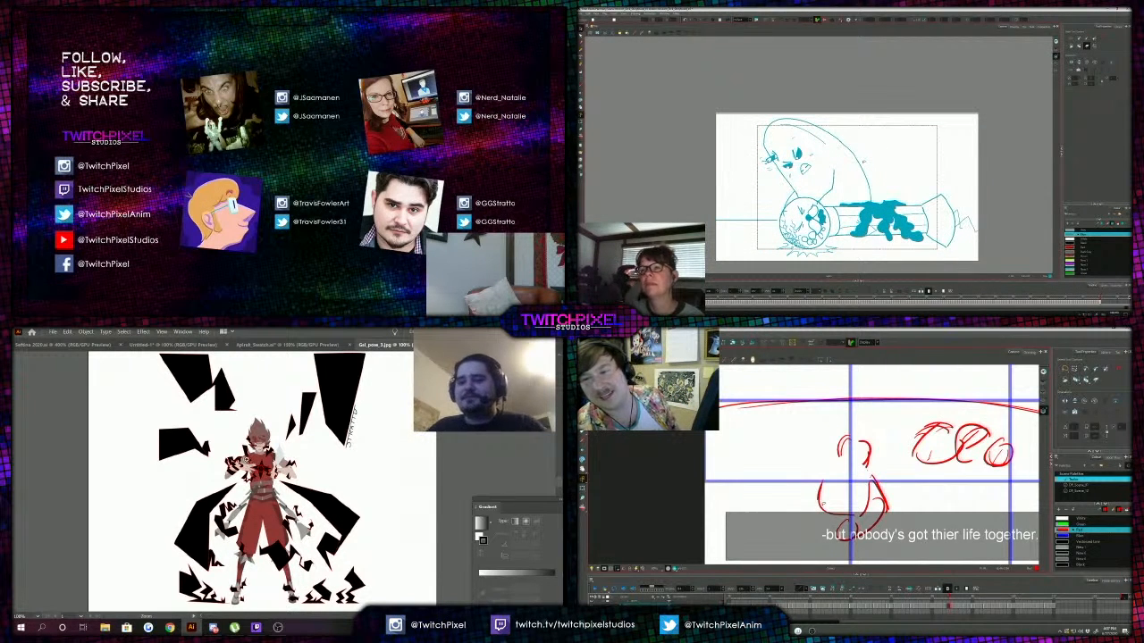
# Examine the red-clad figure and the black shards around it in Gal_pose_3.jpg, from close up and at full view.
pyautogui.click(271, 467)
pyautogui.click(276, 420)
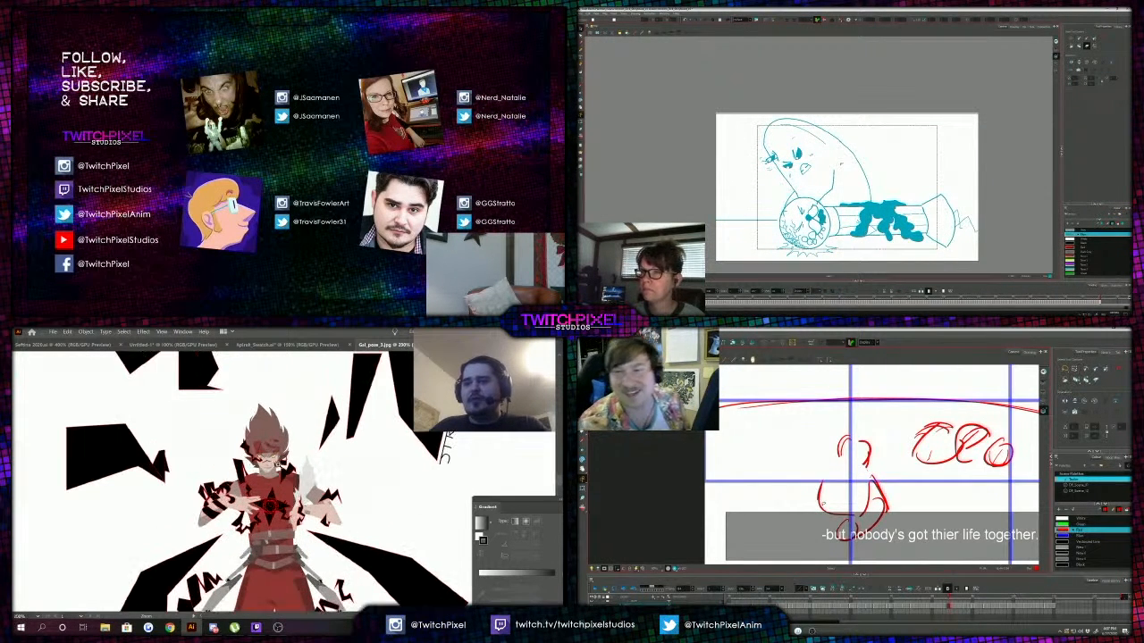
pyautogui.keyDown('alt'); pyautogui.click(284, 470); pyautogui.keyUp('alt')
pyautogui.scroll(-1, 282, 483)
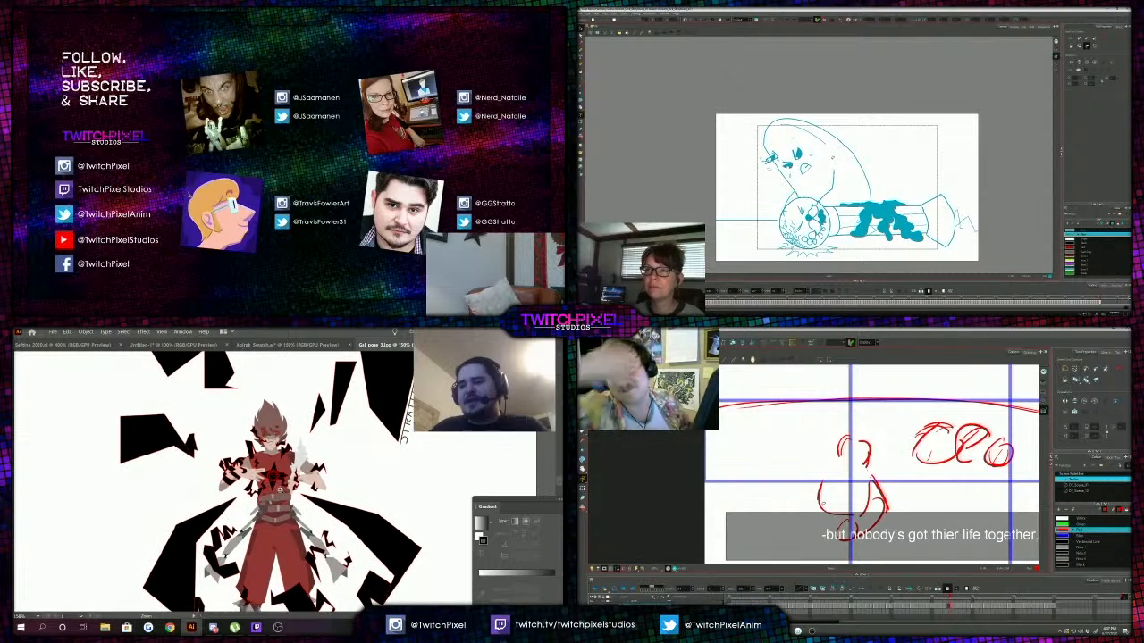
pyautogui.keyDown('alt'); pyautogui.click(279, 481); pyautogui.keyUp('alt')
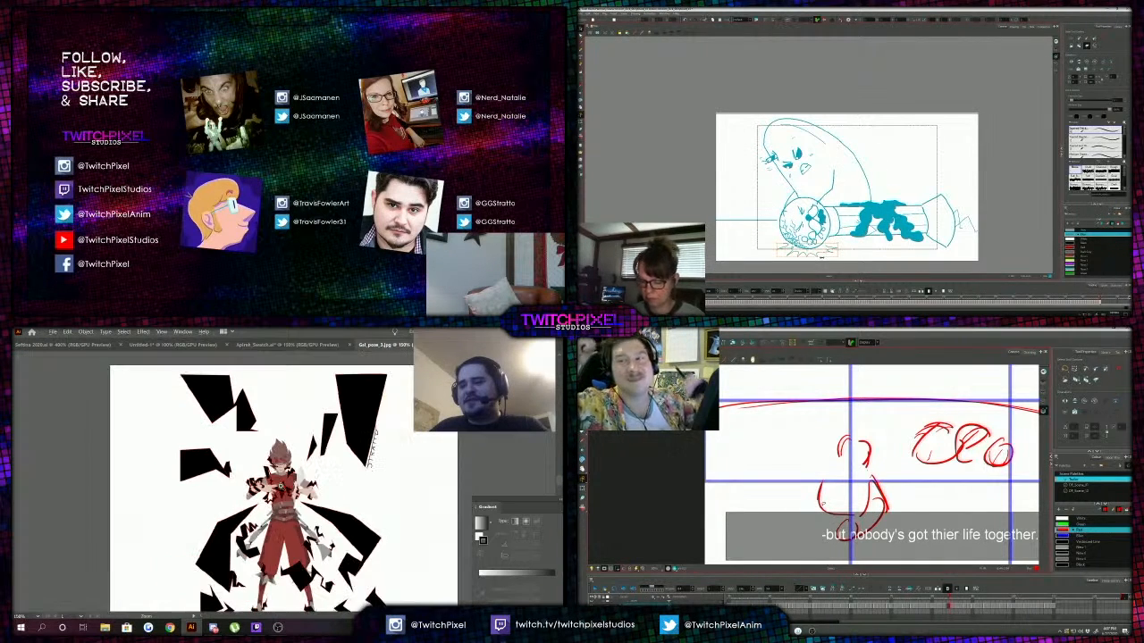
pyautogui.scroll(1, 279, 482)
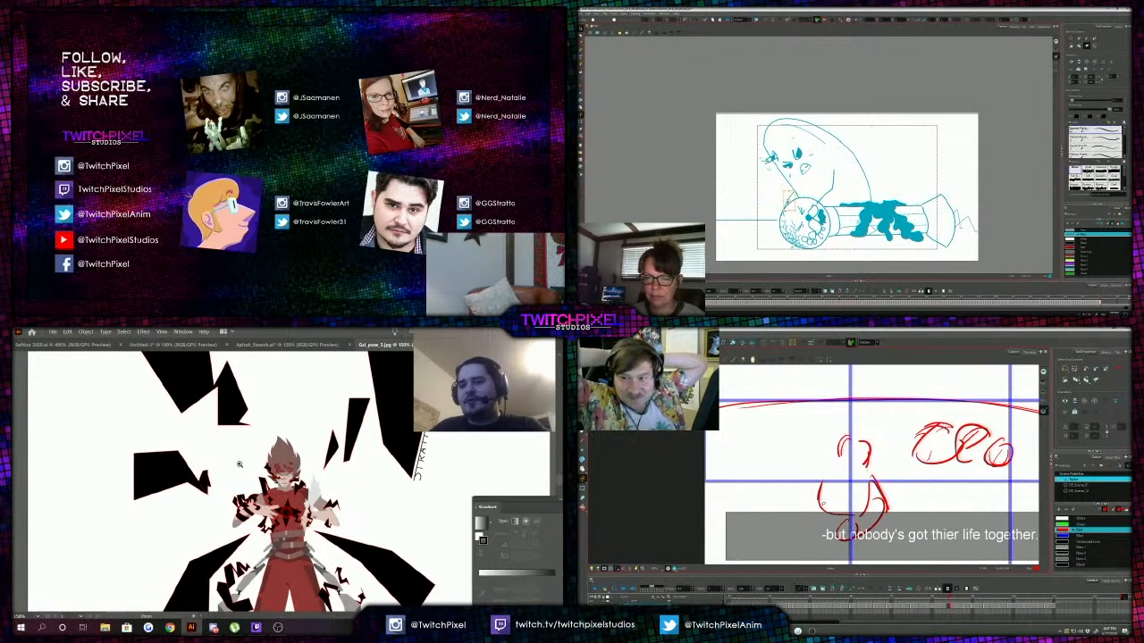
pyautogui.scroll(1, 199, 433)
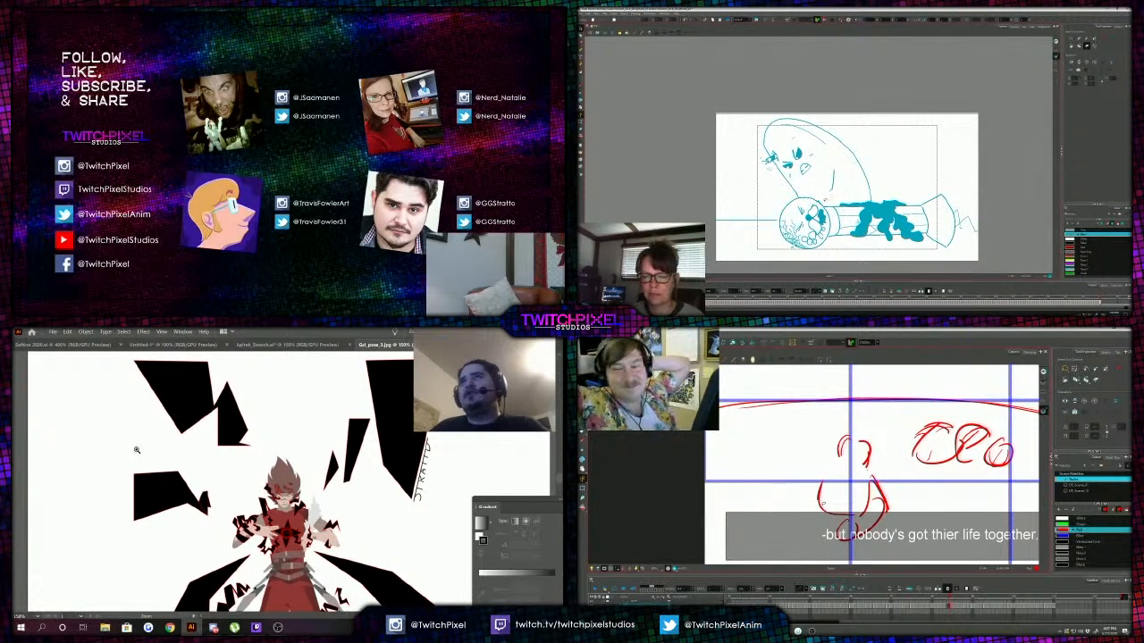
# Examine the full Gal_pose_3.jpg figure at 100% and 150%, working down from the large black shards to the feet.
pyautogui.click(817, 203)
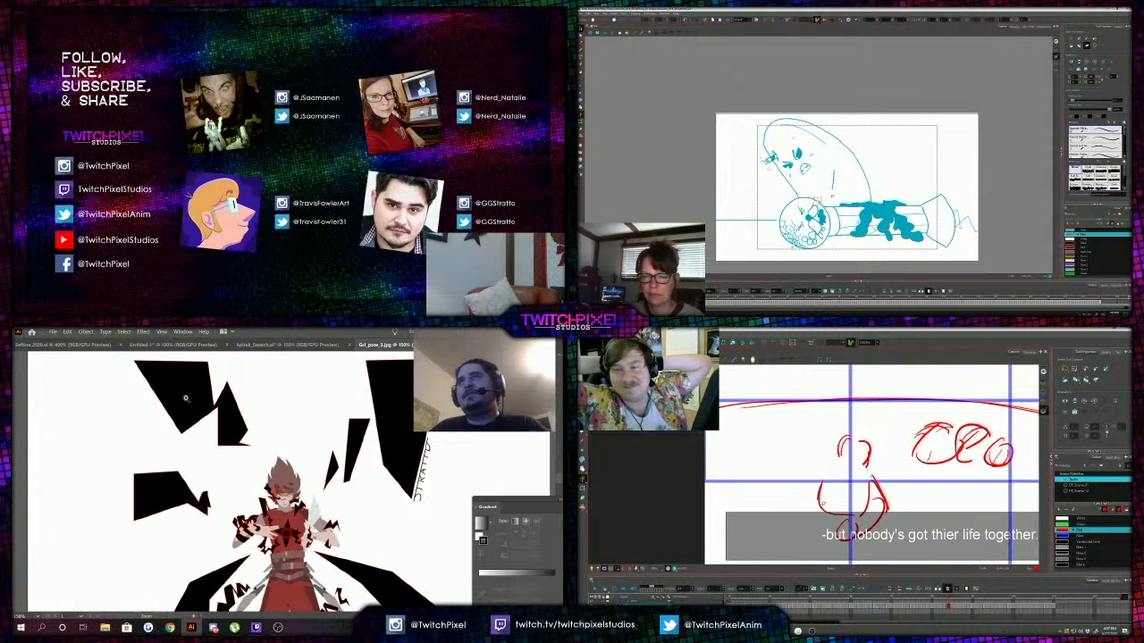
pyautogui.keyDown('alt'); pyautogui.click(264, 504); pyautogui.keyUp('alt')
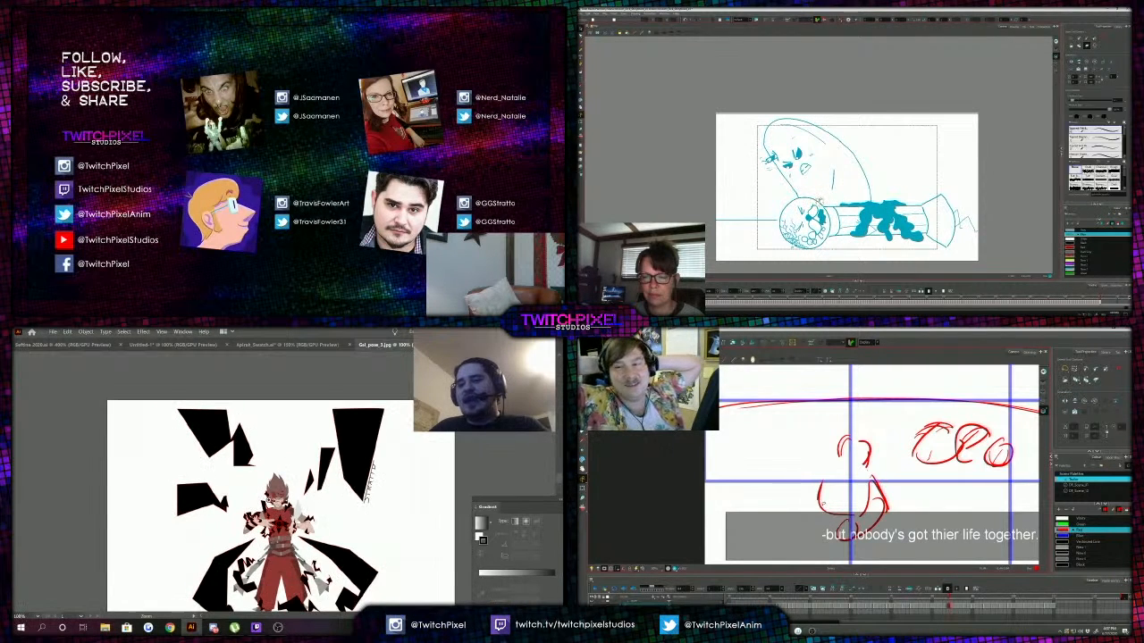
pyautogui.scroll(-2, 265, 504)
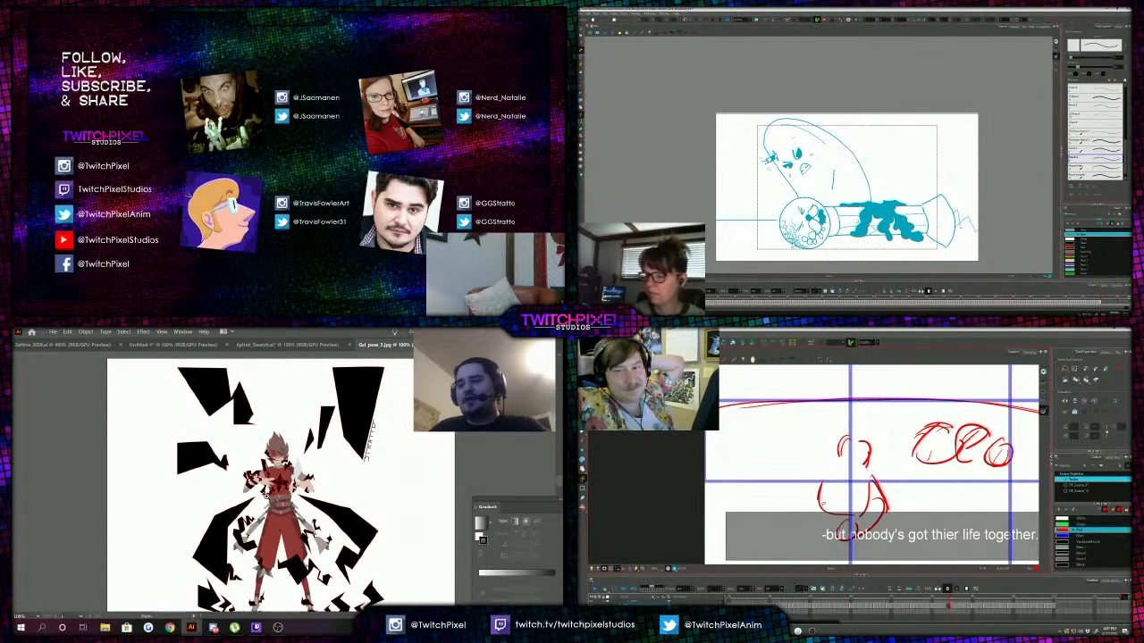
pyautogui.scroll(1, 253, 490)
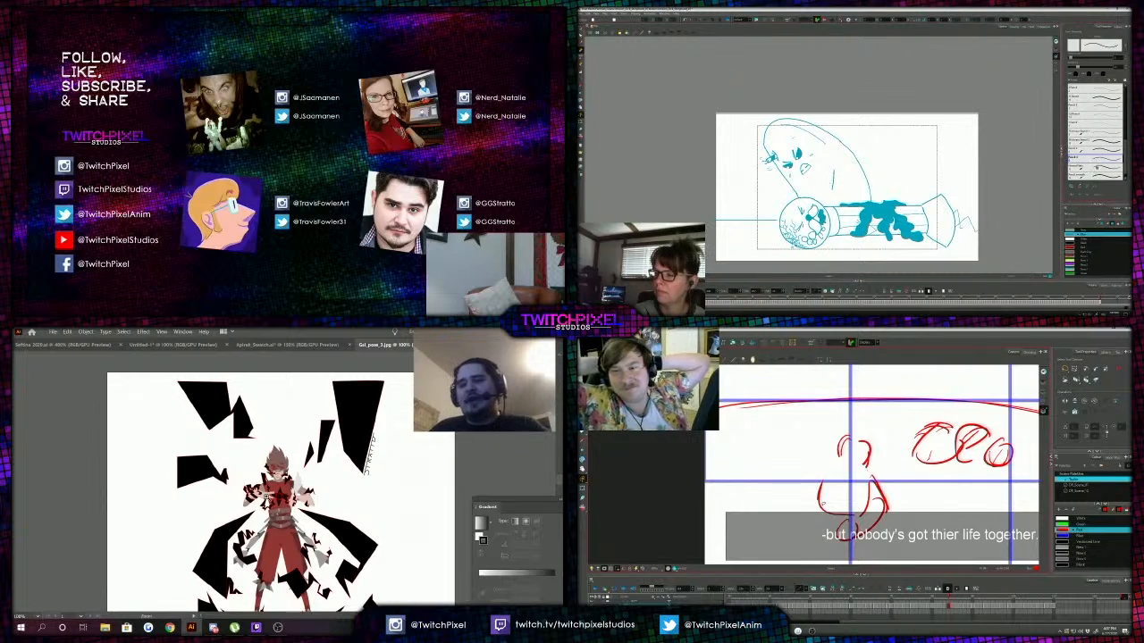
pyautogui.click(245, 451)
pyautogui.scroll(-4, 215, 438)
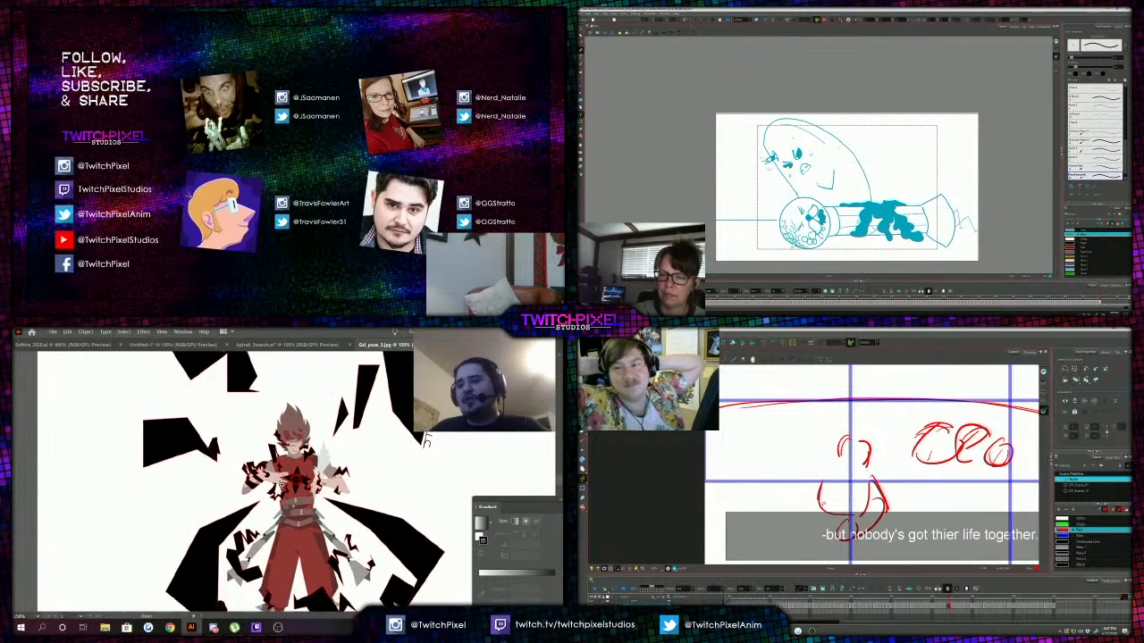
pyautogui.scroll(-1, 210, 437)
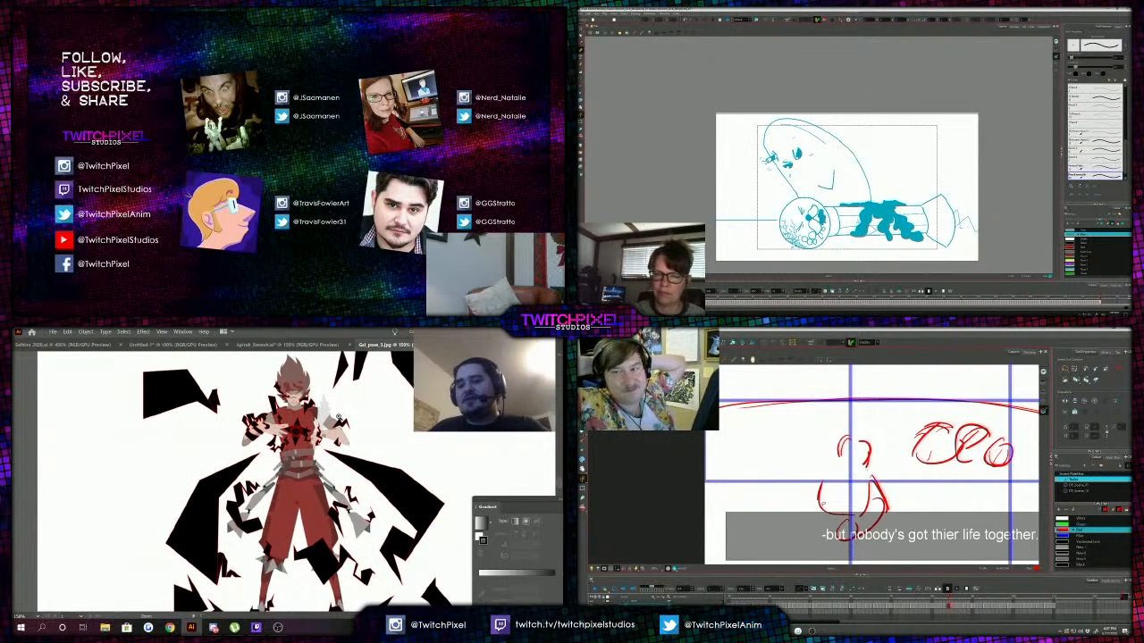
pyautogui.scroll(-1, 353, 401)
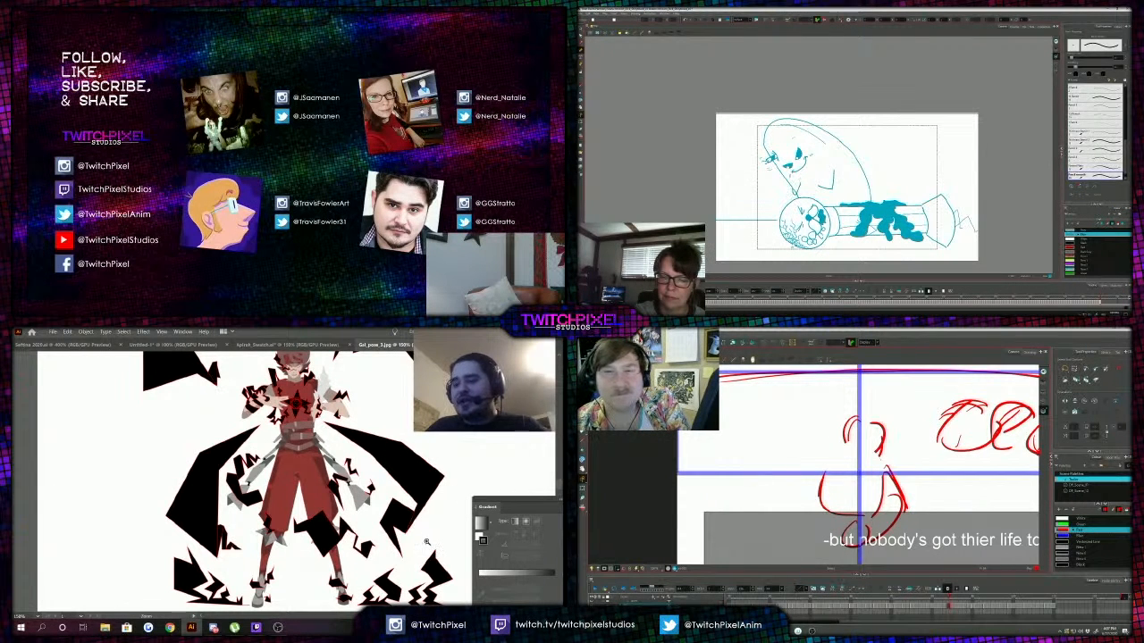
pyautogui.scroll(-1, 427, 541)
pyautogui.scroll(-1, 429, 531)
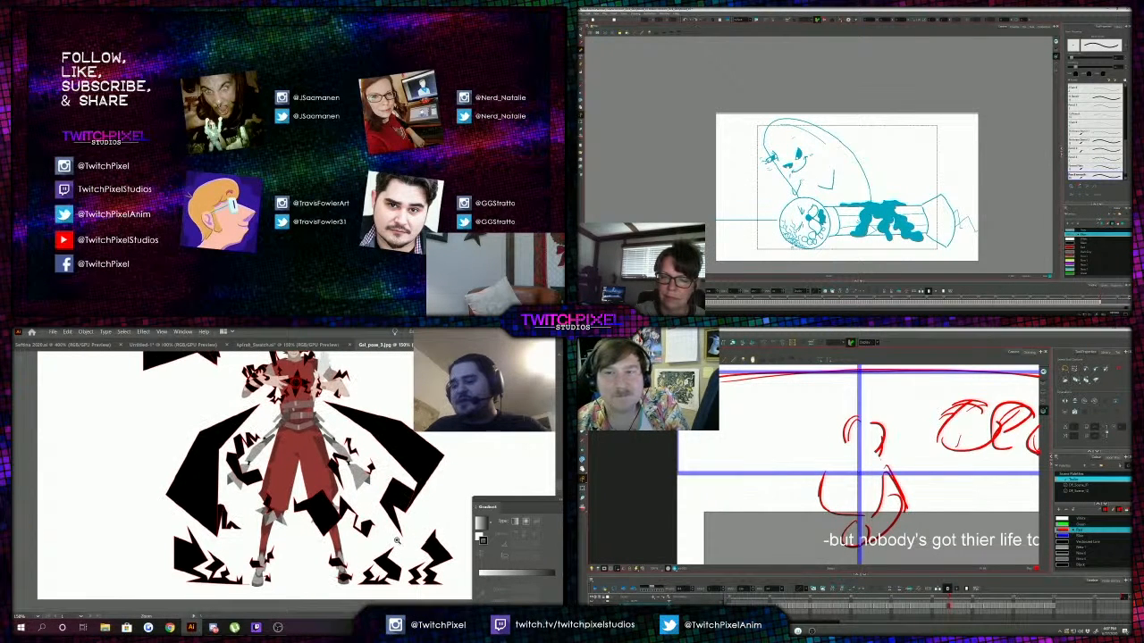
# Inspect the figure in Gal_pose_3.jpg from the legs back up to the torso, hands and face at closer range.
pyautogui.scroll(2, 396, 539)
pyautogui.scroll(1, 393, 537)
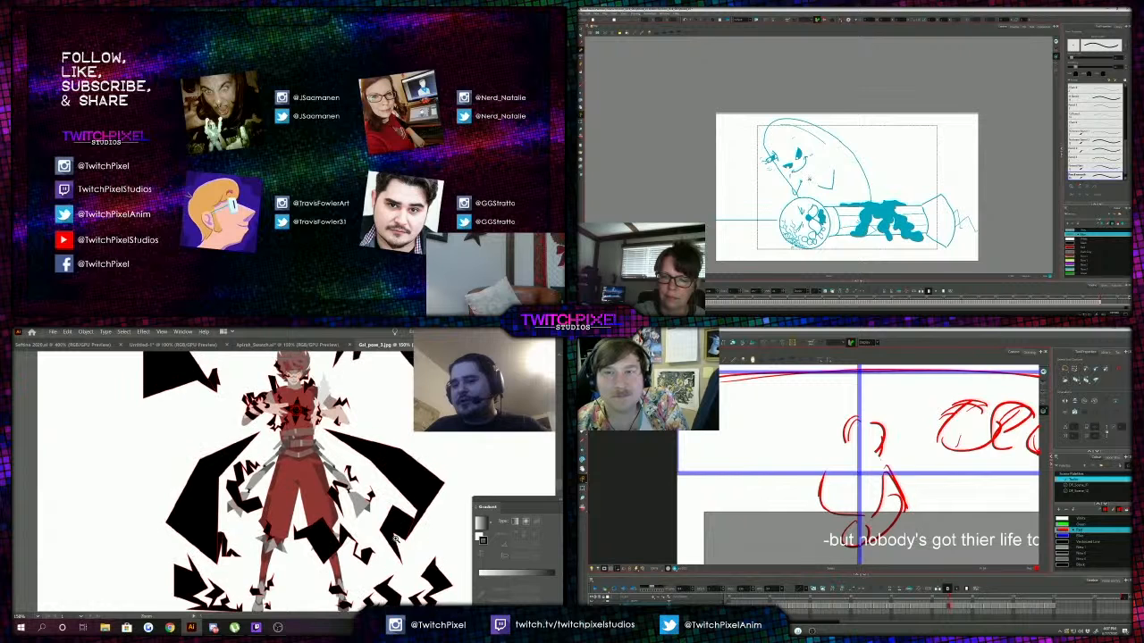
pyautogui.scroll(-1, 389, 534)
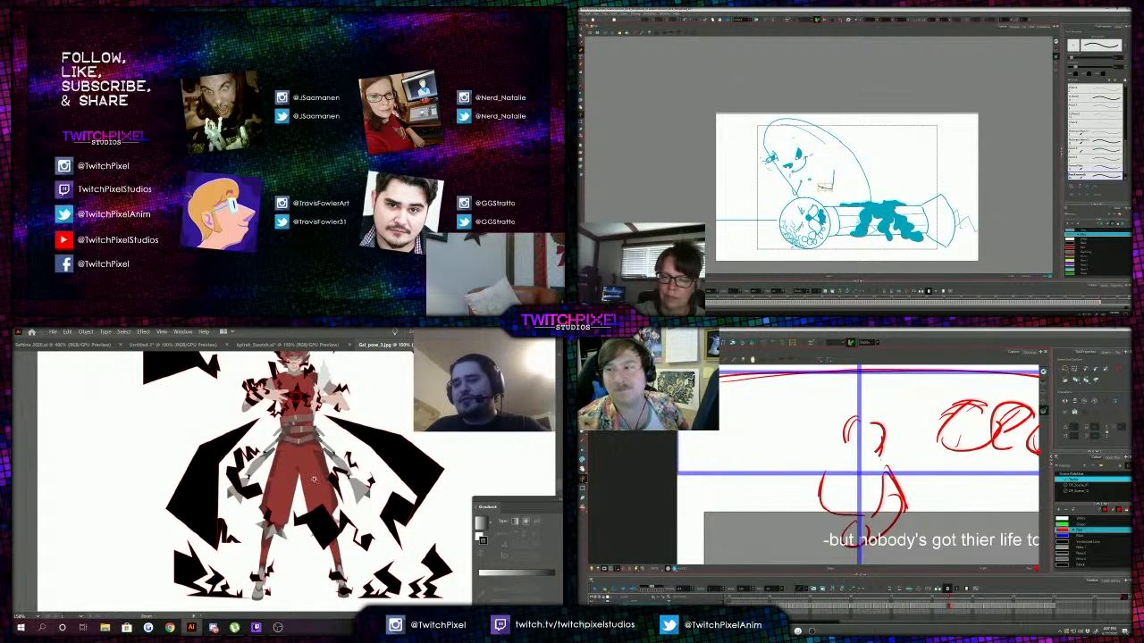
pyautogui.scroll(1, 314, 479)
pyautogui.scroll(-1, 313, 479)
pyautogui.scroll(1, 314, 479)
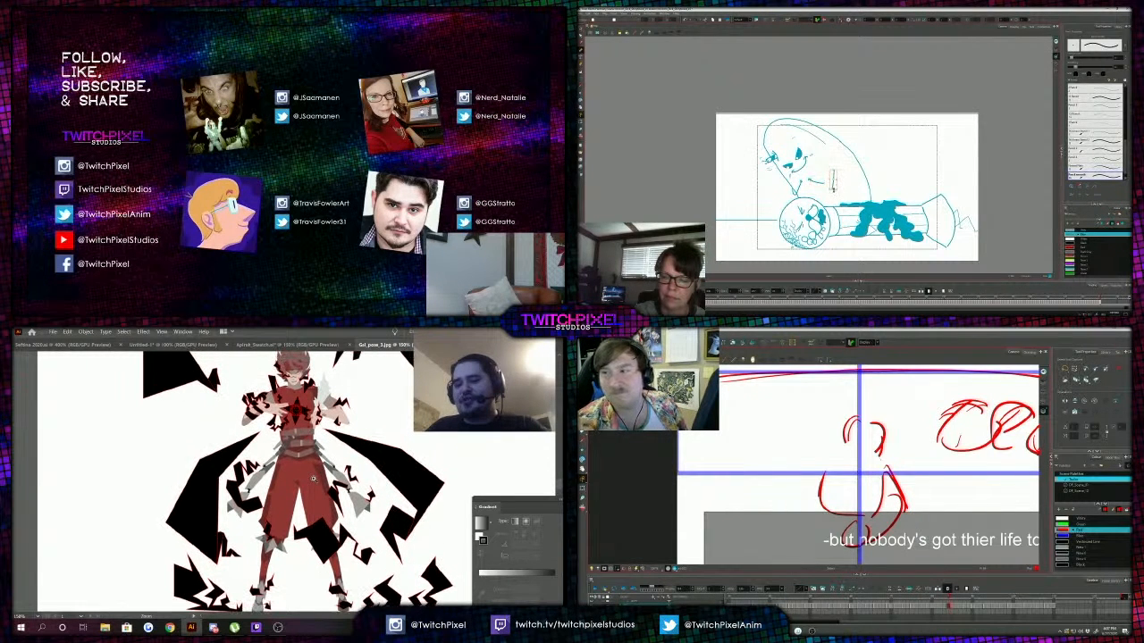
pyautogui.scroll(3, 305, 498)
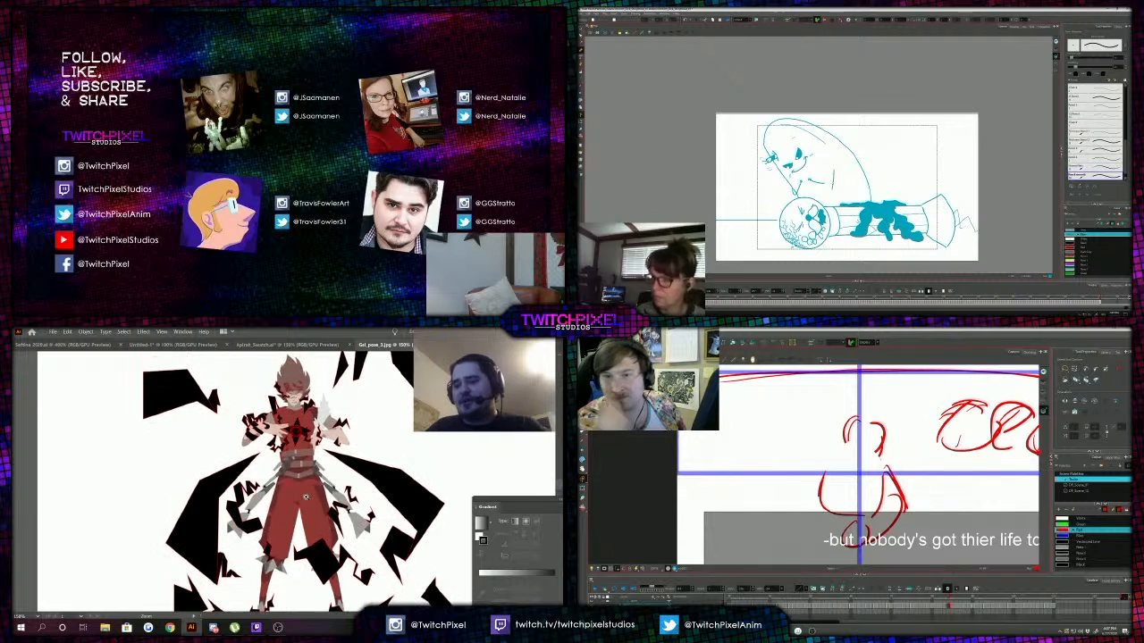
pyautogui.scroll(2, 306, 498)
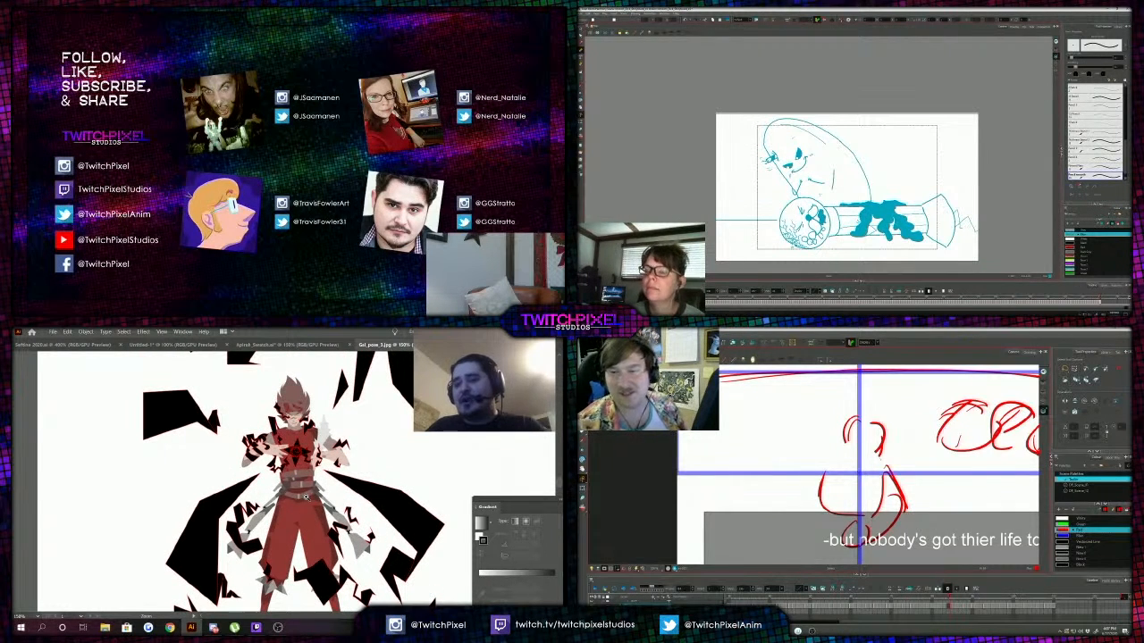
pyautogui.scroll(2, 306, 497)
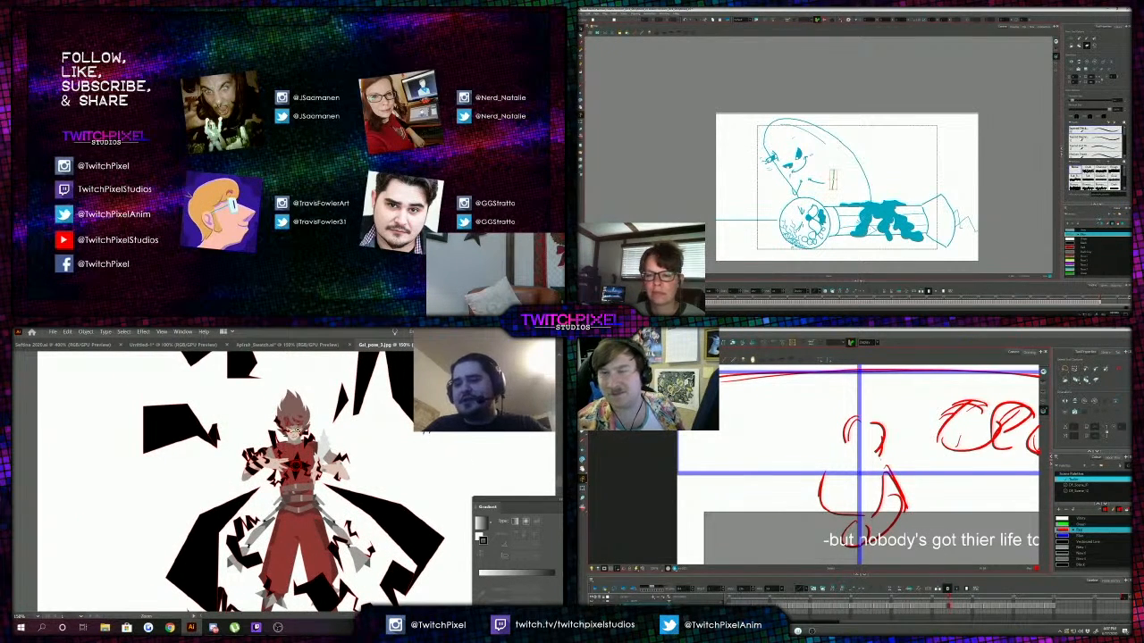
pyautogui.scroll(2, 307, 409)
pyautogui.scroll(-1, 282, 492)
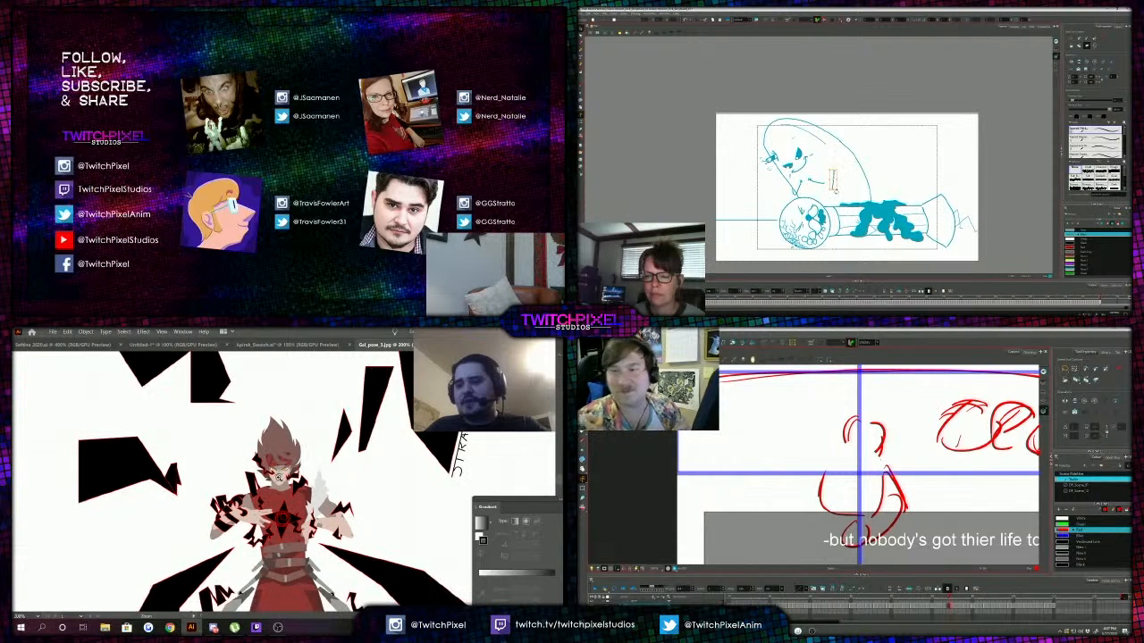
pyautogui.scroll(2, 284, 473)
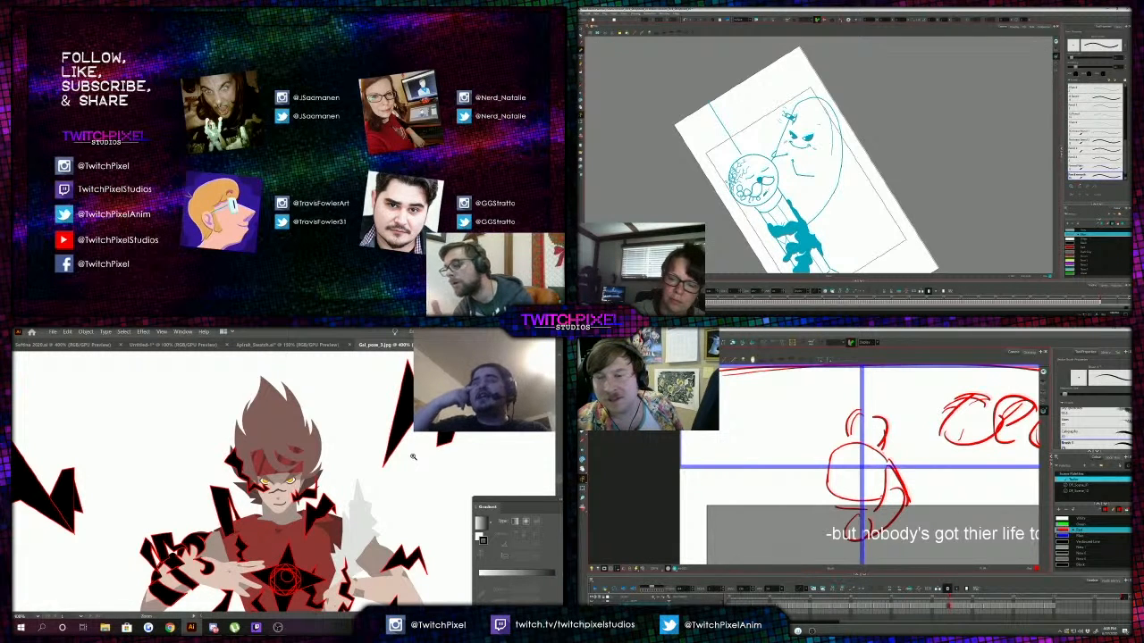
# Swap the fill and stroke colours, and ready the Paintbrush over the V-shaped brow lines beside the brown-haired head.
pyautogui.hotkey('shift', 'x')
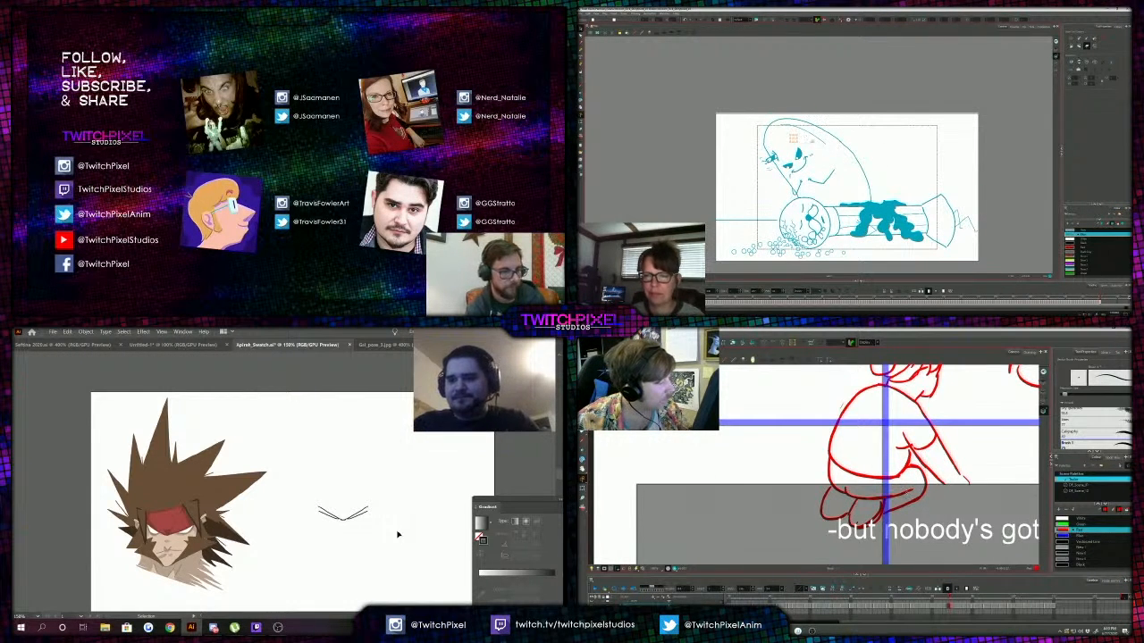
pyautogui.press('z')
pyautogui.click(353, 507)
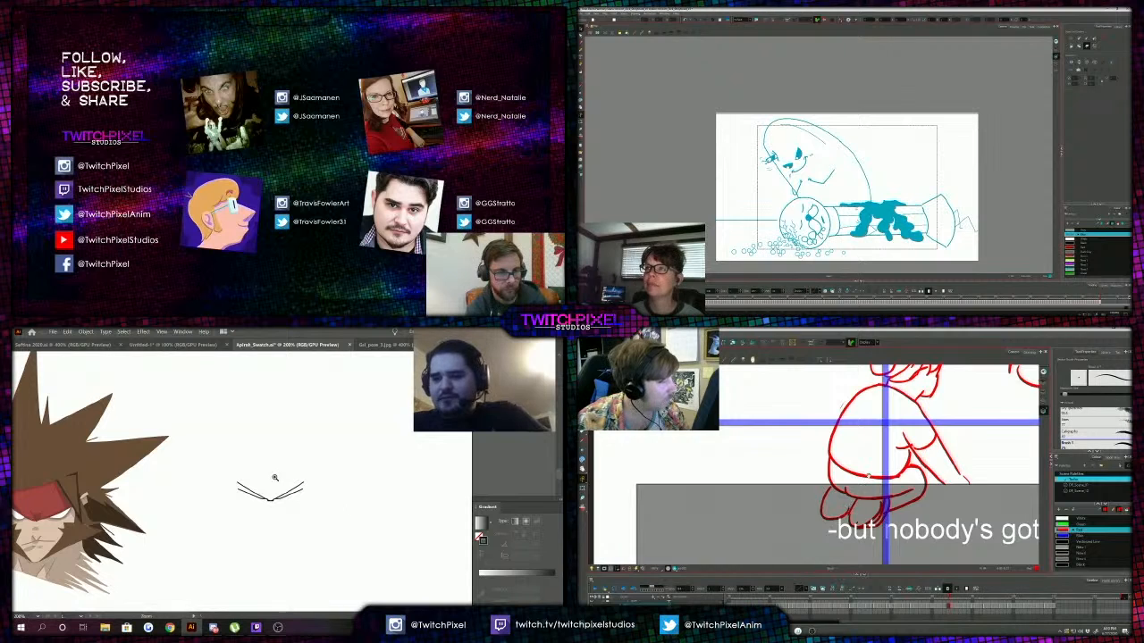
pyautogui.click(268, 485)
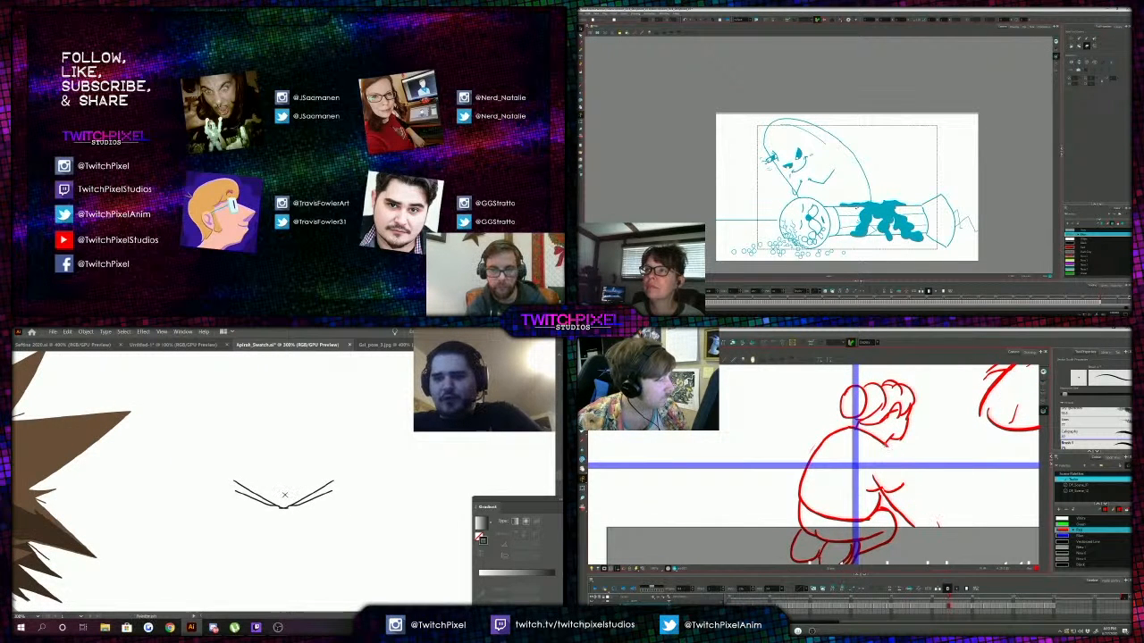
pyautogui.keyDown('alt'); pyautogui.click(286, 498); pyautogui.keyUp('alt')
pyautogui.press('b')
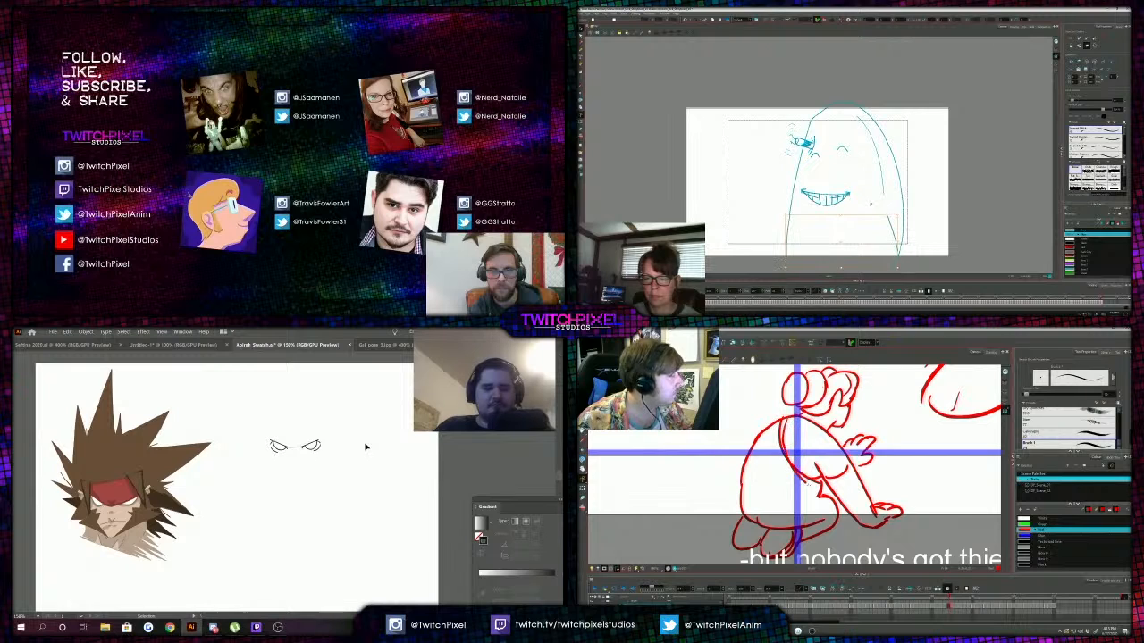
# Cut off and delete the lower end of the outer outline on the smiling bean character's right side.
pyautogui.click(901, 226)
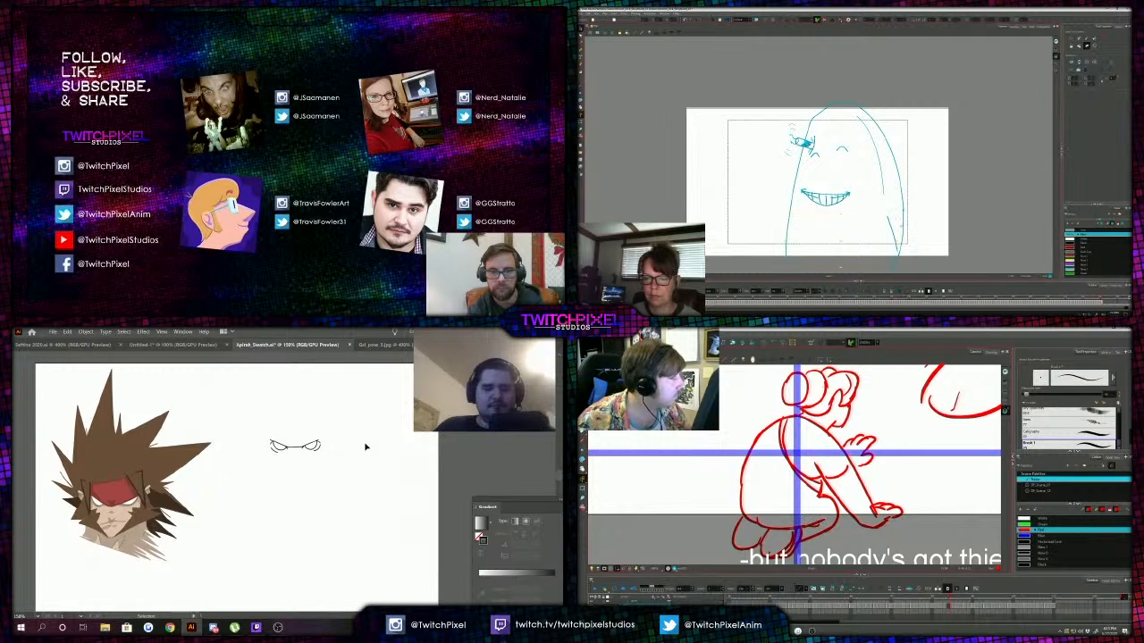
pyautogui.click(895, 256)
pyautogui.press('Delete')
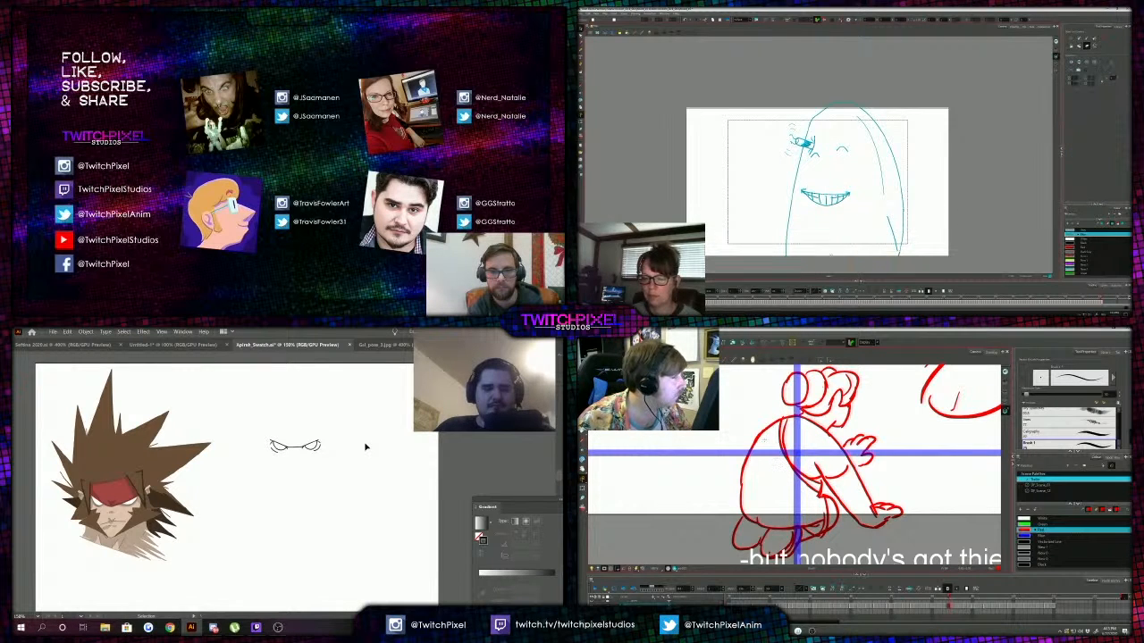
pyautogui.hotkey('alt', 'e')
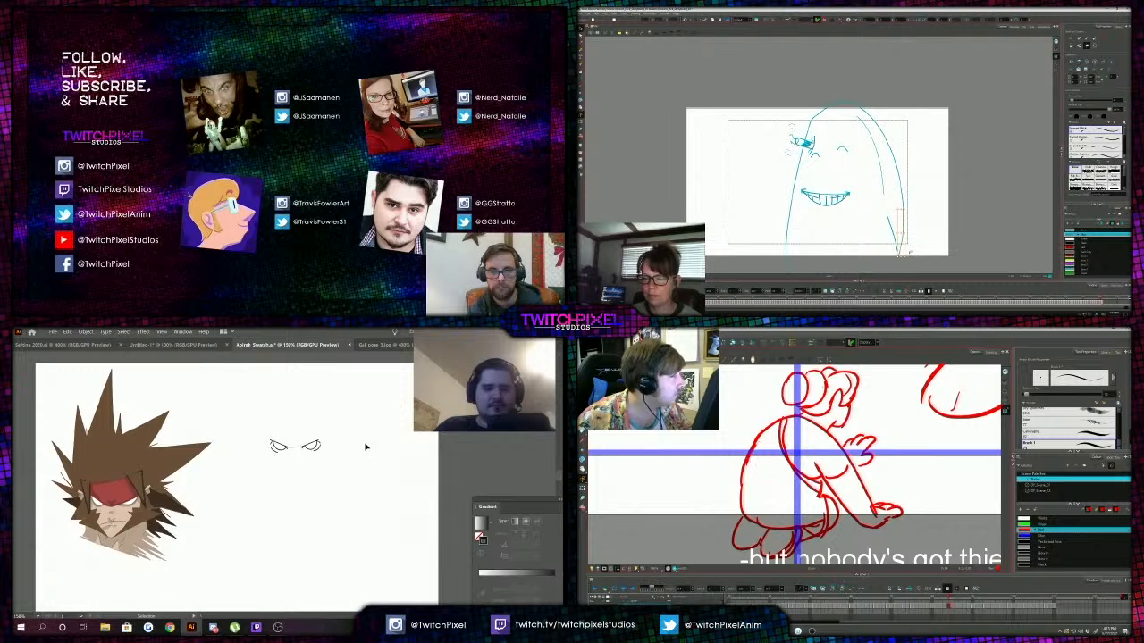
pyautogui.moveTo(903, 212); pyautogui.dragTo(902, 245)
pyautogui.hotkey('alt', 's')
pyautogui.press('Delete')
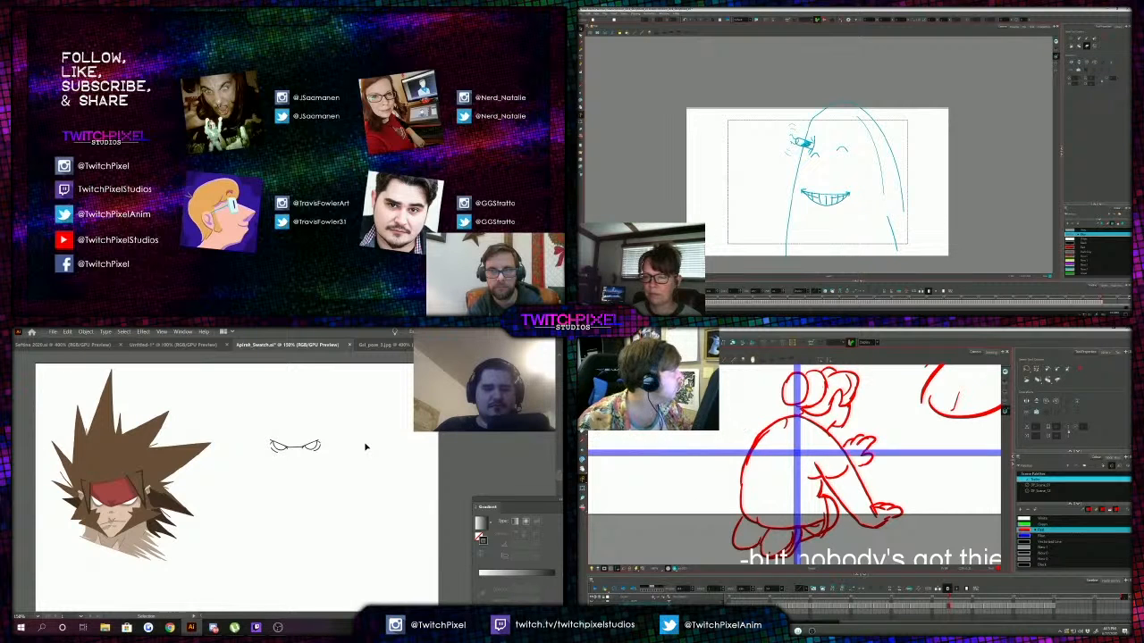
# Turn the large red C shape into a closed, jagged rock outline beside the round one, and delete the leftover stroke.
pyautogui.hotkey('alt', 'b')
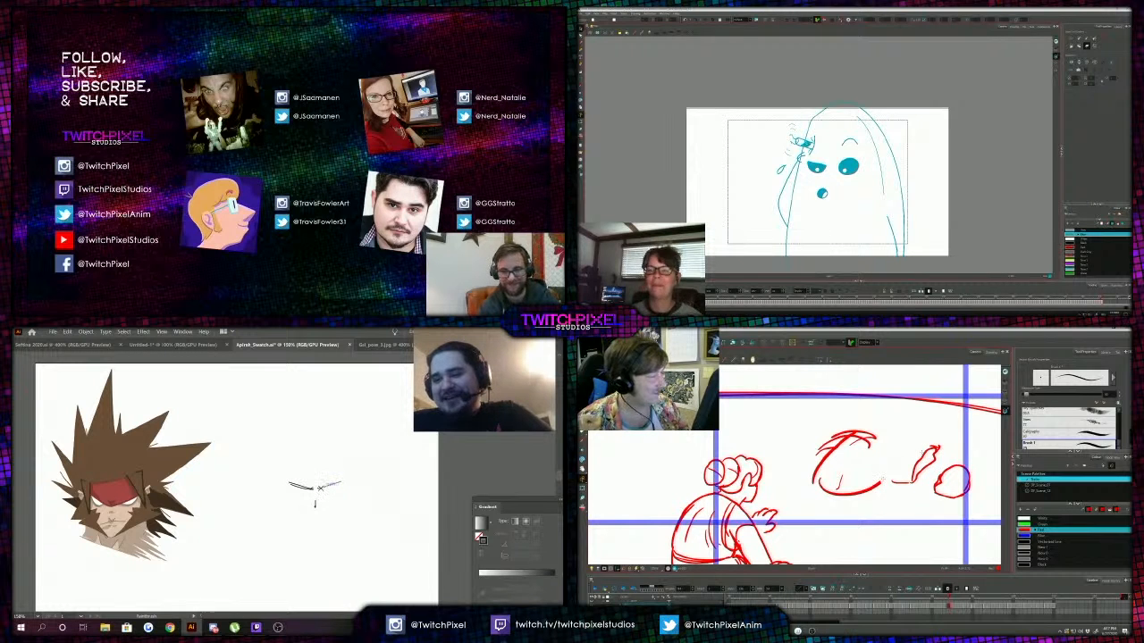
pyautogui.moveTo(911, 505)
pyautogui.mouseDown()
pyautogui.moveTo(940, 500)
pyautogui.moveTo(874, 479)
pyautogui.moveTo(917, 455)
pyautogui.moveTo(926, 473)
pyautogui.mouseUp()
pyautogui.moveTo(839, 480)
pyautogui.mouseDown()
pyautogui.moveTo(877, 473)
pyautogui.moveTo(895, 511)
pyautogui.mouseUp()
pyautogui.hotkey('alt', 's')
pyautogui.press('Delete')
pyautogui.moveTo(777, 460); pyautogui.dragTo(728, 439)
pyautogui.scroll(-2, 742, 446)
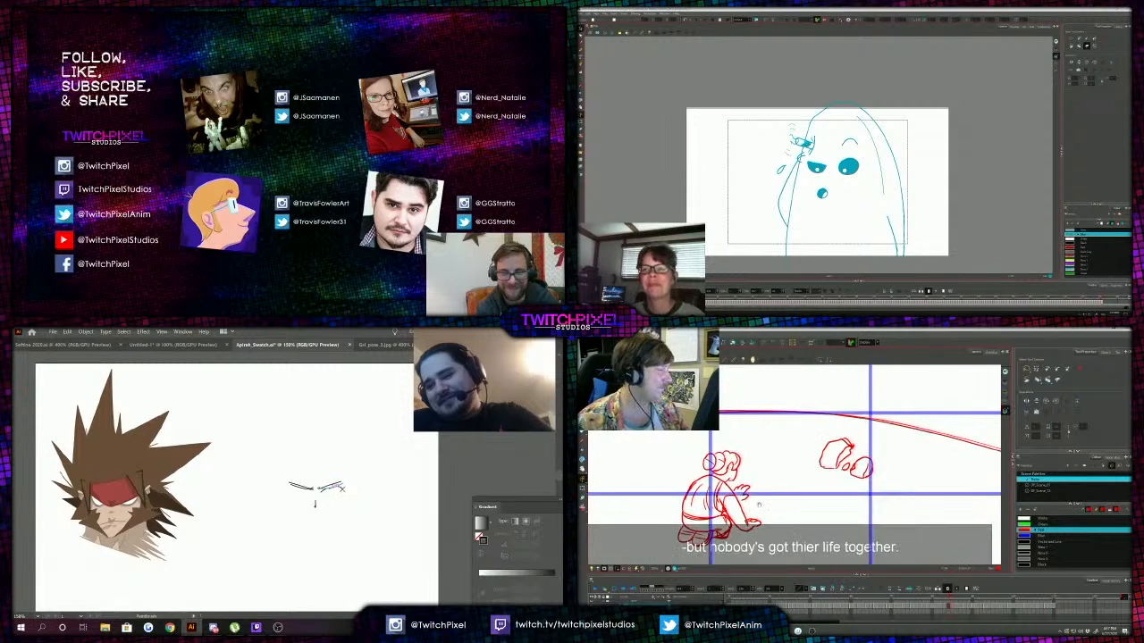
pyautogui.scroll(3, 865, 492)
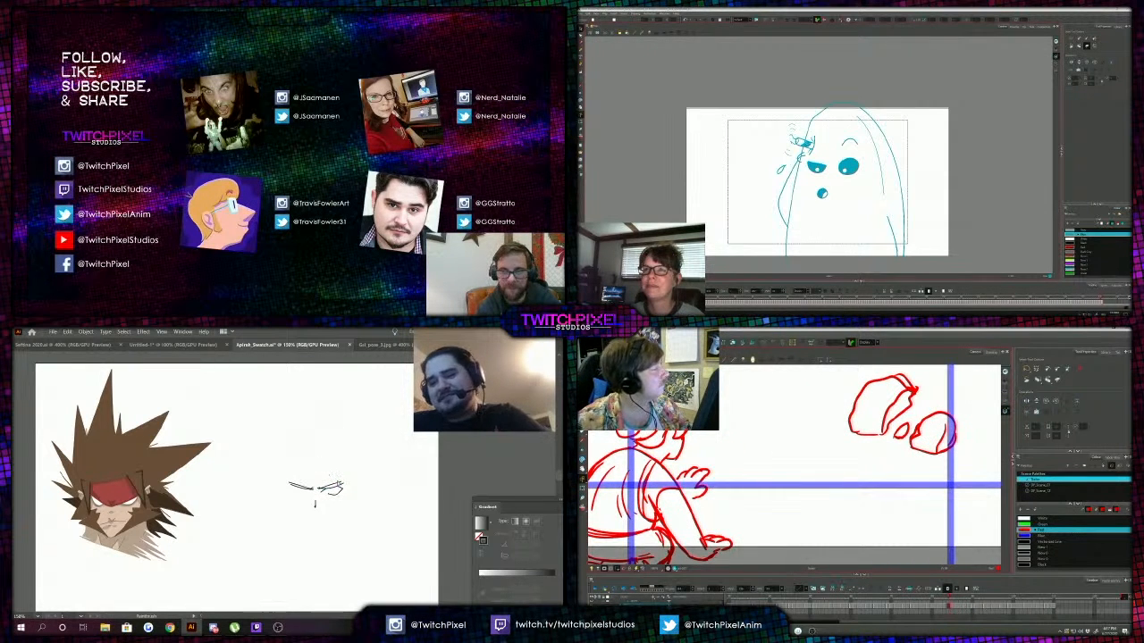
pyautogui.hotkey('alt', 'b')
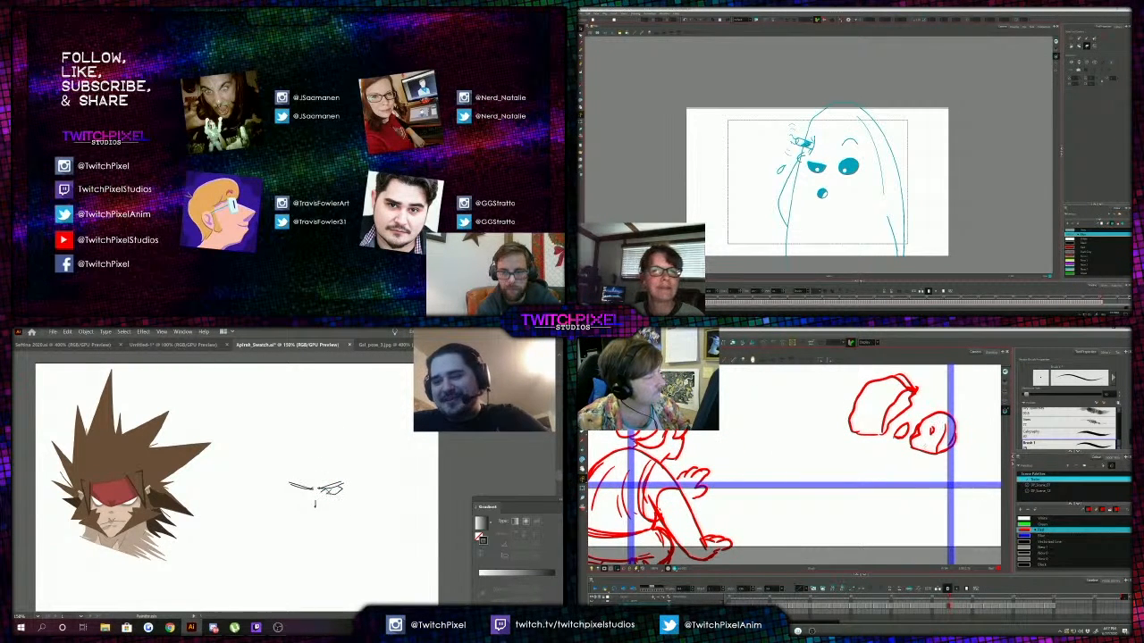
# Undo the right eye strokes beside the head and remove the doubled brow line, leaving one plain line per brow.
pyautogui.moveTo(329, 464); pyautogui.dragTo(353, 444)
pyautogui.hotkey('ctrl', 'z')
pyautogui.hotkey('ctrl', 'z')
pyautogui.moveTo(927, 442)
pyautogui.mouseDown()
pyautogui.moveTo(949, 428)
pyautogui.moveTo(942, 439)
pyautogui.moveTo(1002, 483)
pyautogui.mouseUp()
pyautogui.scroll(2, 794, 465)
pyautogui.hotkey('ctrl', 'z')
pyautogui.press('Delete')
# Add a small rounded shape to the side of the large red rock, and delete the short nose stroke below the brow lines.
pyautogui.press('b')
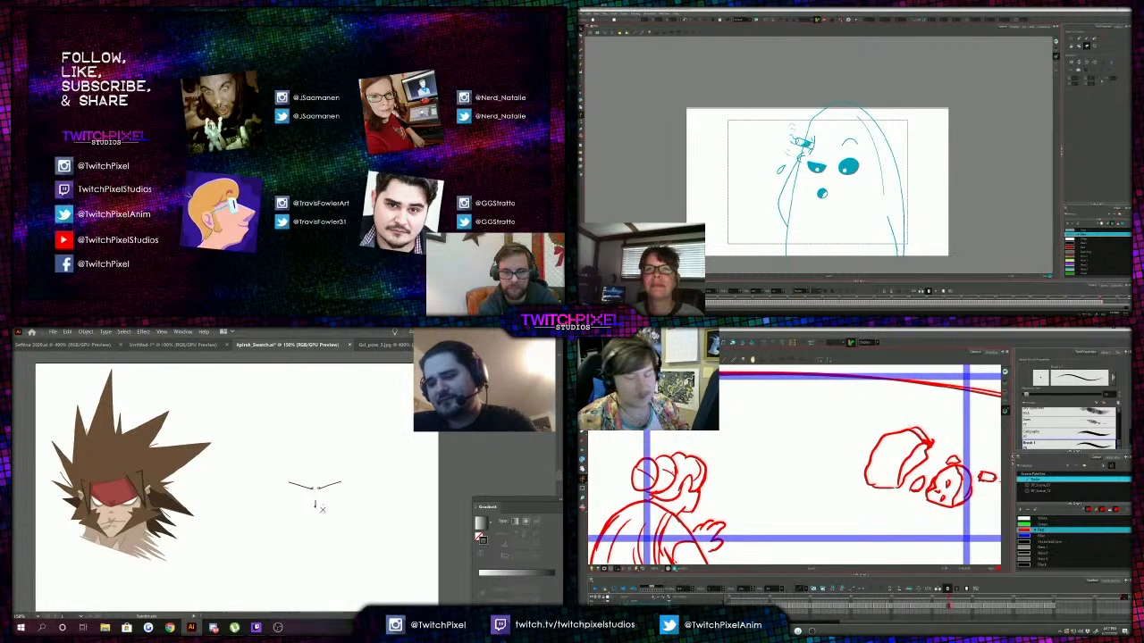
pyautogui.moveTo(879, 446)
pyautogui.mouseDown()
pyautogui.moveTo(924, 437)
pyautogui.moveTo(891, 440)
pyautogui.moveTo(894, 483)
pyautogui.mouseUp()
pyautogui.press('a')
pyautogui.click(317, 506)
pyautogui.press('b')
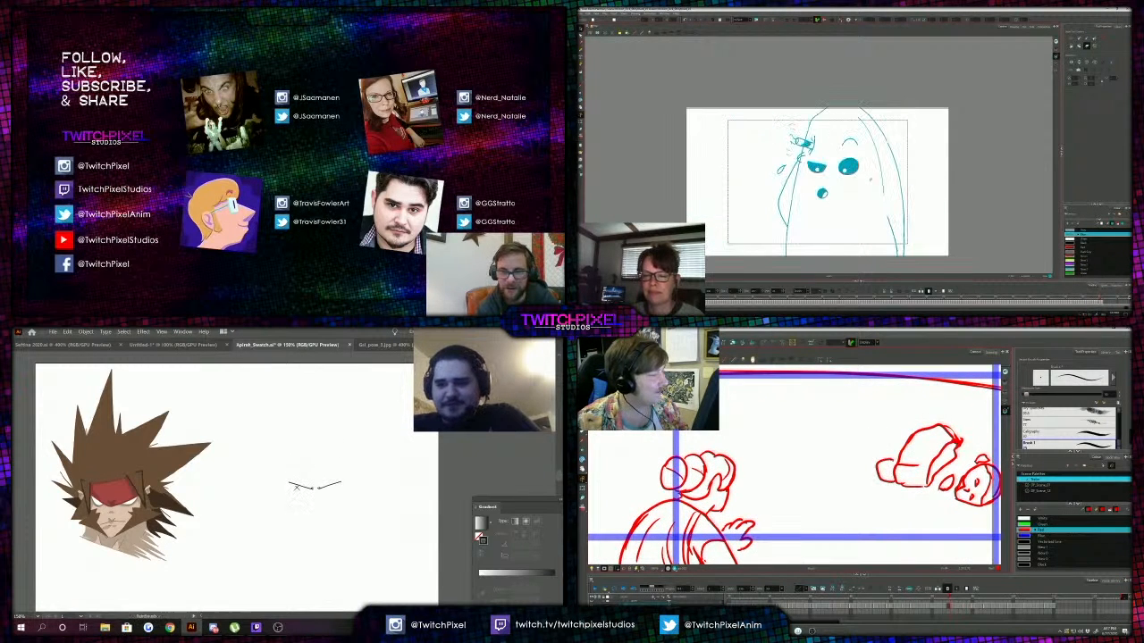
# Sketch curved strokes and small rock fragments beside and below the large red rock, undoing the stray stroke.
pyautogui.press('1')
pyautogui.press('1')
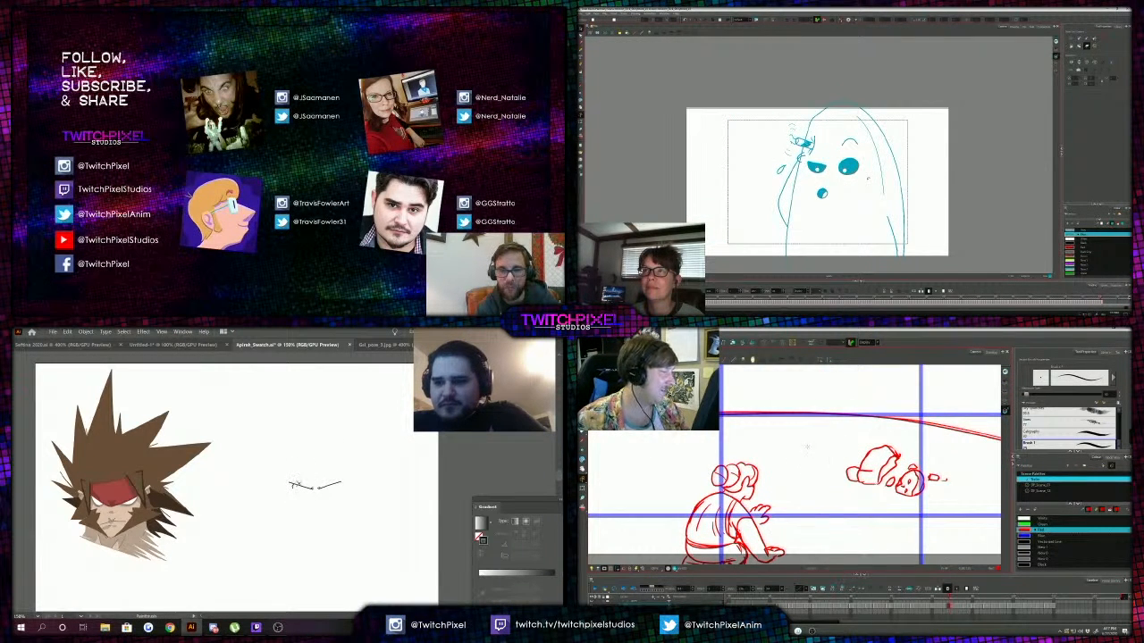
pyautogui.moveTo(841, 449)
pyautogui.mouseDown()
pyautogui.moveTo(867, 454)
pyautogui.moveTo(831, 471)
pyautogui.mouseUp()
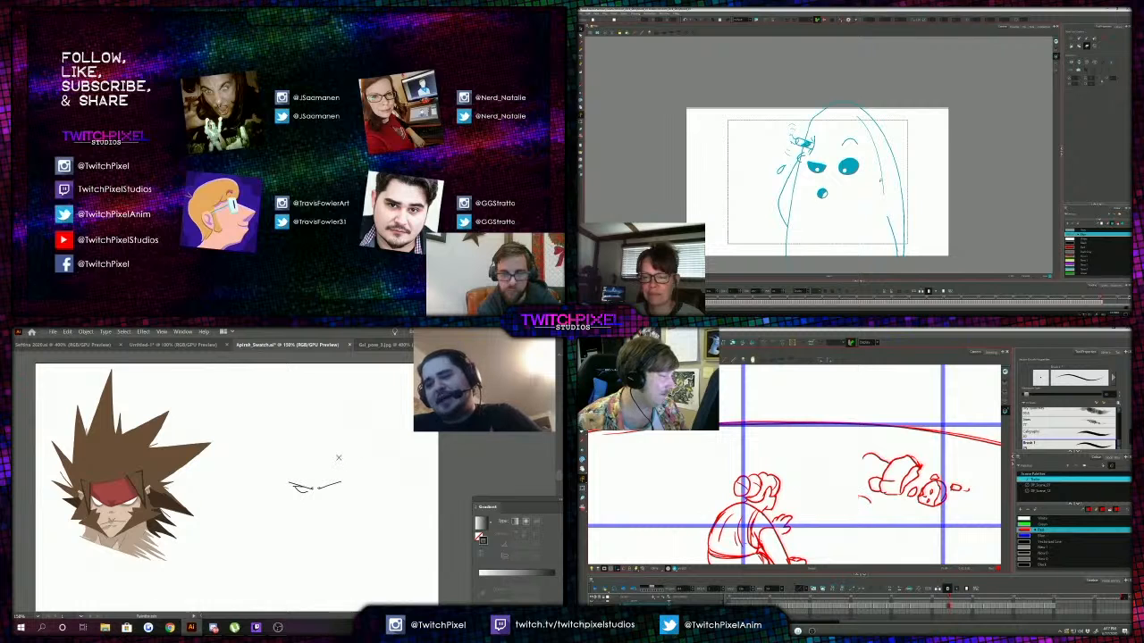
pyautogui.moveTo(856, 497)
pyautogui.mouseDown()
pyautogui.moveTo(851, 508)
pyautogui.moveTo(902, 523)
pyautogui.moveTo(884, 523)
pyautogui.moveTo(890, 515)
pyautogui.mouseUp()
pyautogui.hotkey('ctrl', 'z')
# Delete the stroke beside the left eye sketch and put a reflected copy of that eye in its place as the right eye.
pyautogui.click(321, 489)
pyautogui.press('Delete')
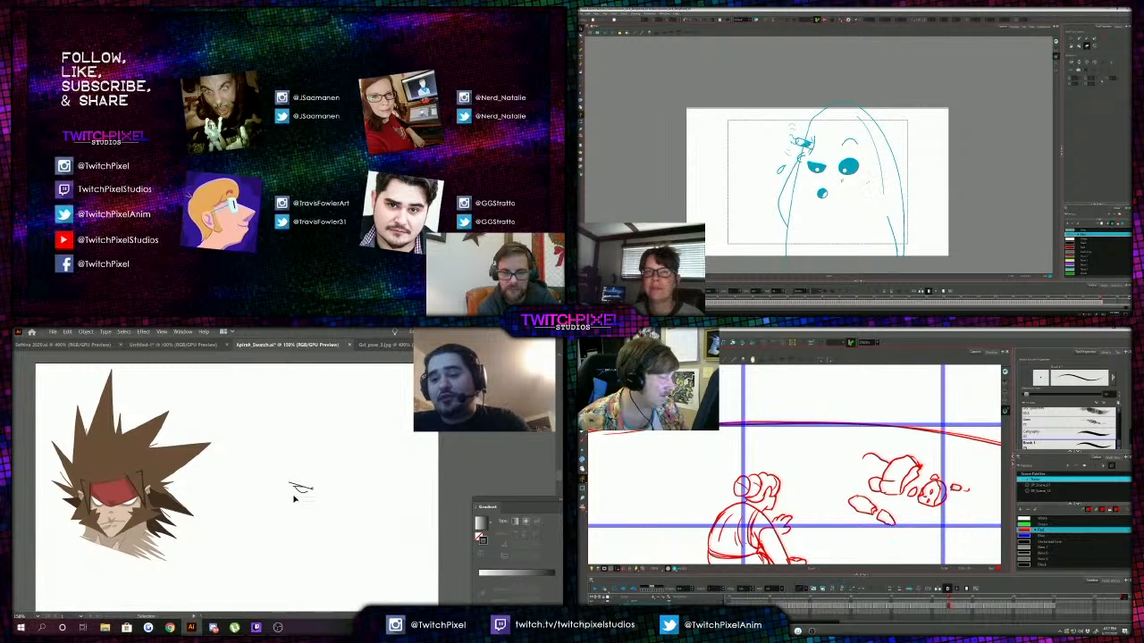
pyautogui.click(300, 490)
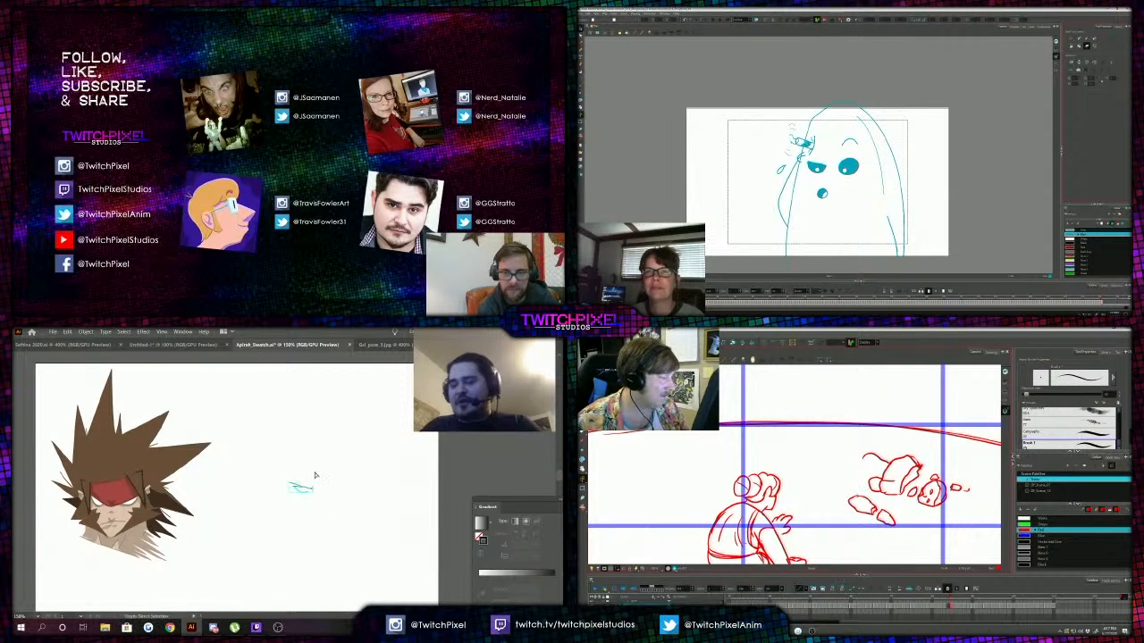
pyautogui.rightClick(314, 476)
pyautogui.moveTo(344, 569)
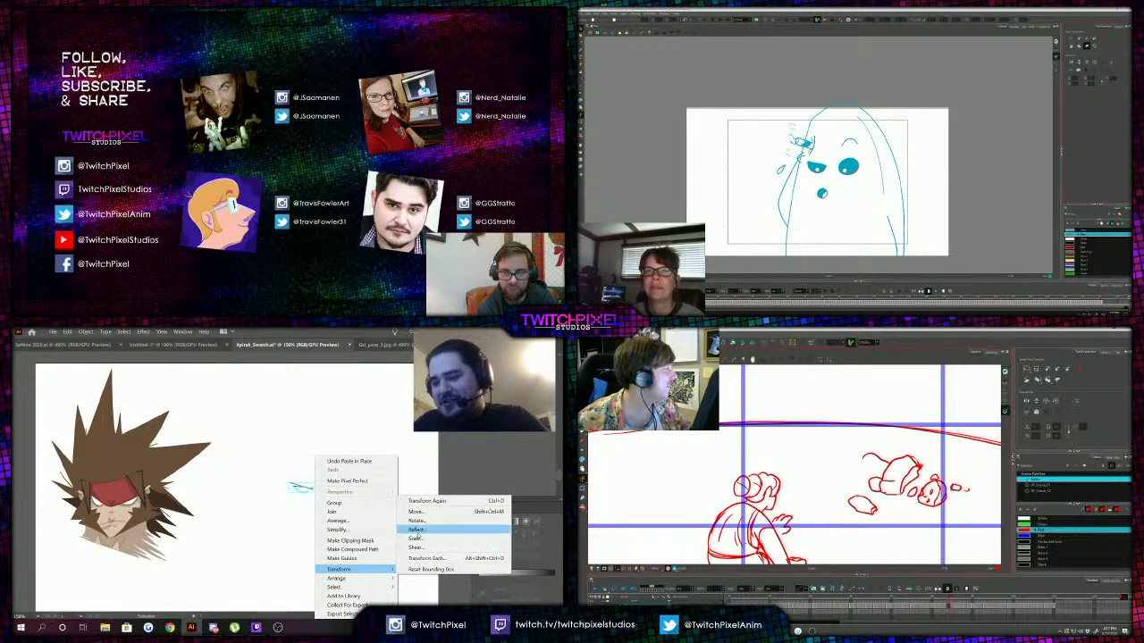
pyautogui.click(425, 531)
pyautogui.click(290, 530)
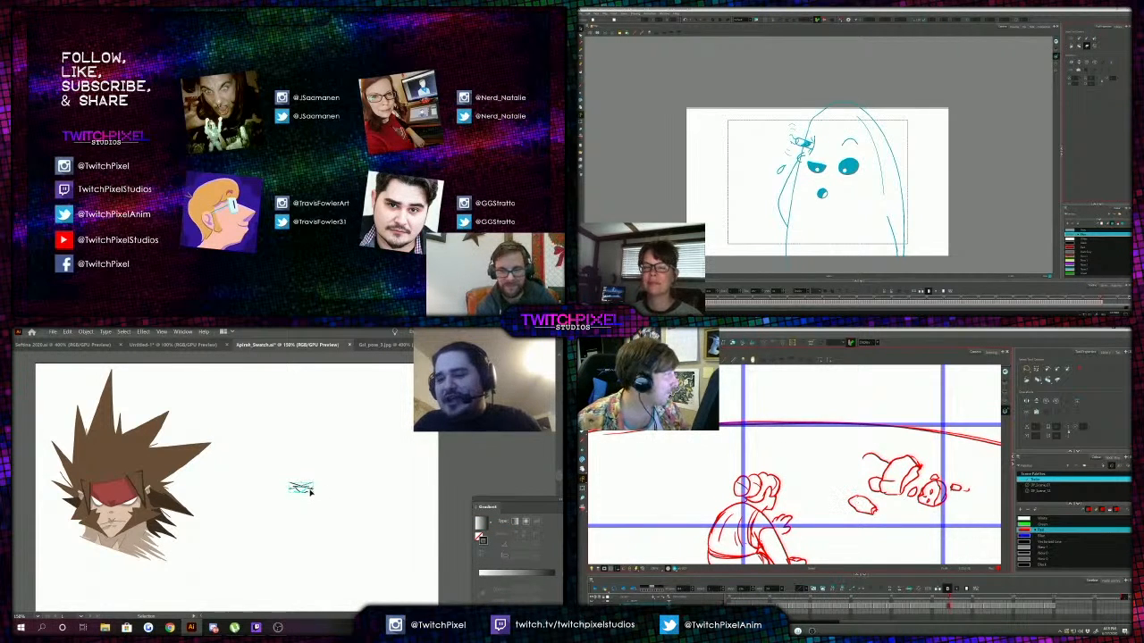
pyautogui.moveTo(302, 488); pyautogui.dragTo(336, 490)
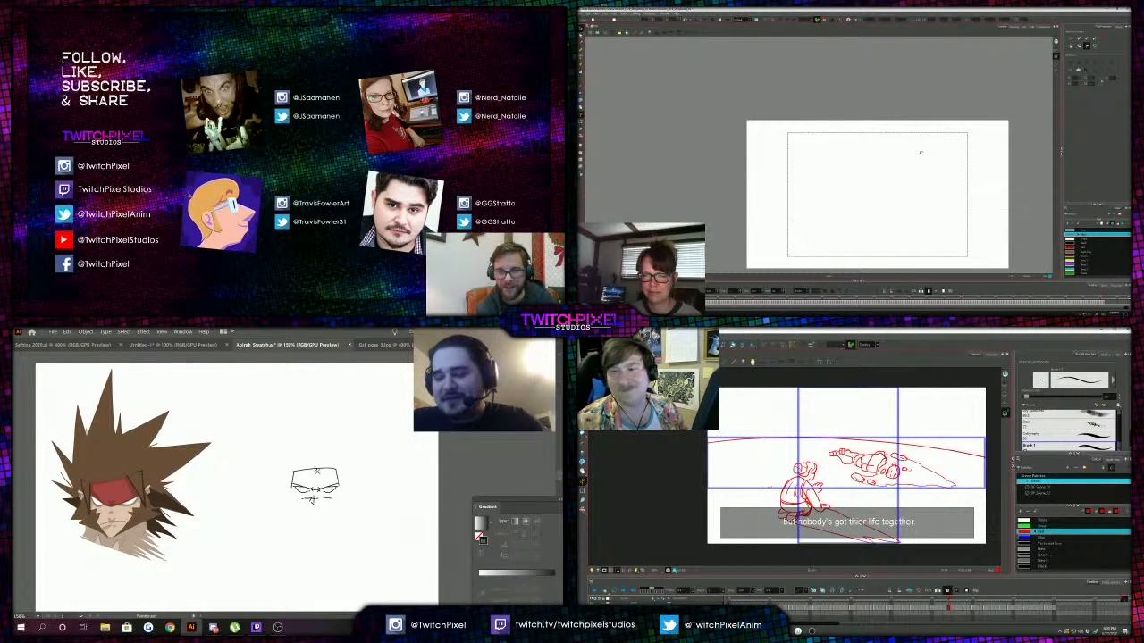
# Remove the boxy forehead outline and the stray stroke from the face sketch, and move the remaining features up.
pyautogui.moveTo(320, 469); pyautogui.dragTo(337, 511)
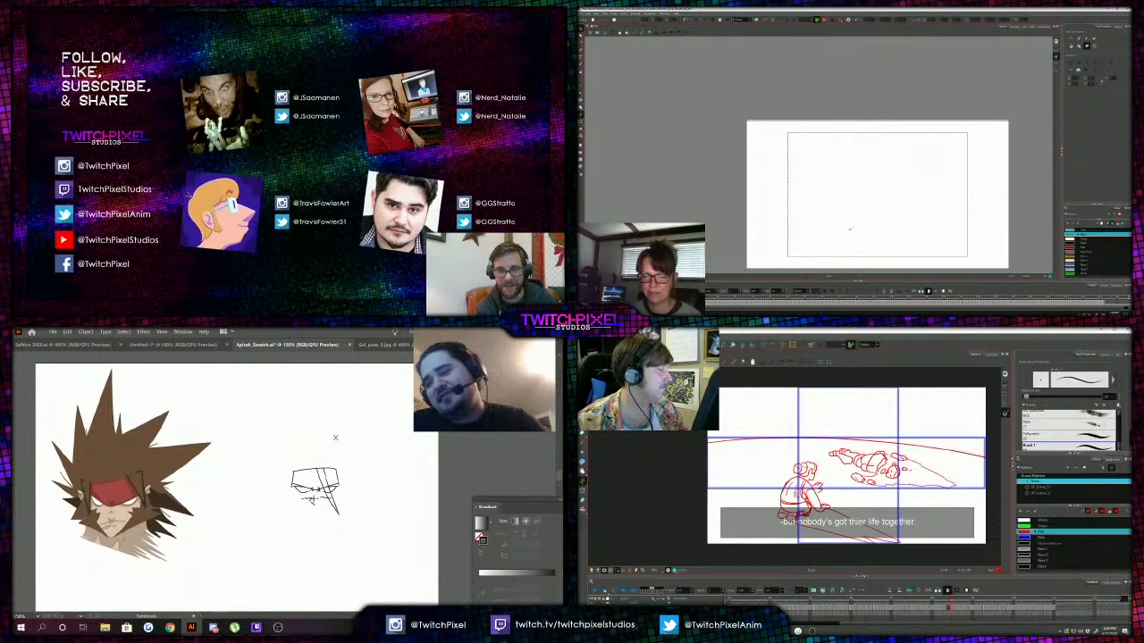
pyautogui.hotkey('ctrl', 'z')
pyautogui.press('a')
pyautogui.click(336, 470)
pyautogui.press('Delete')
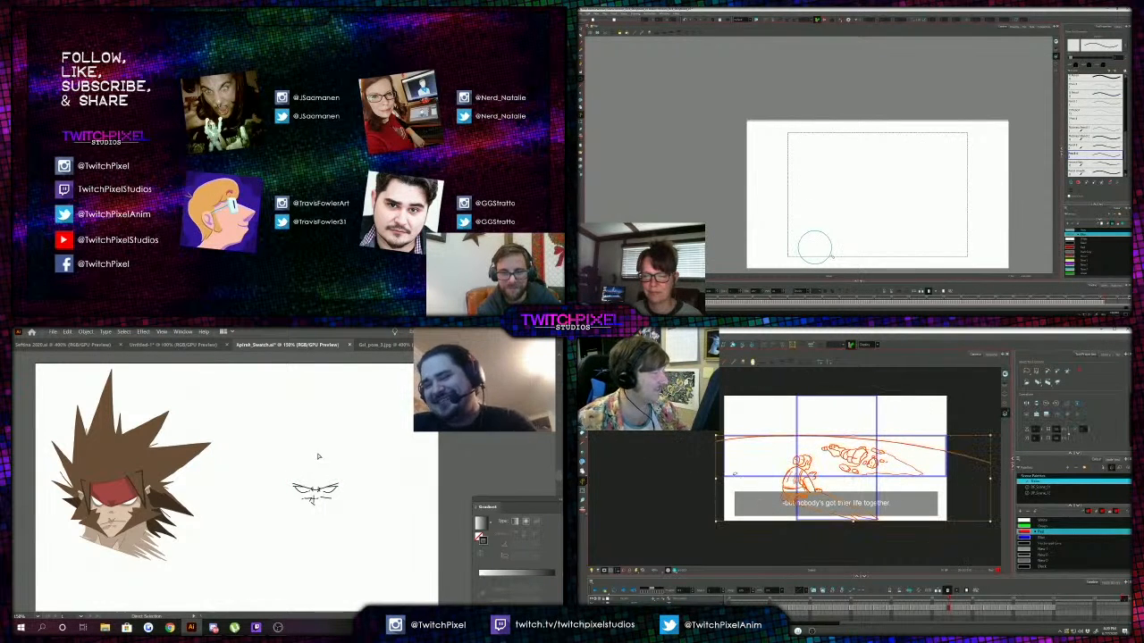
pyautogui.moveTo(275, 459); pyautogui.dragTo(359, 541)
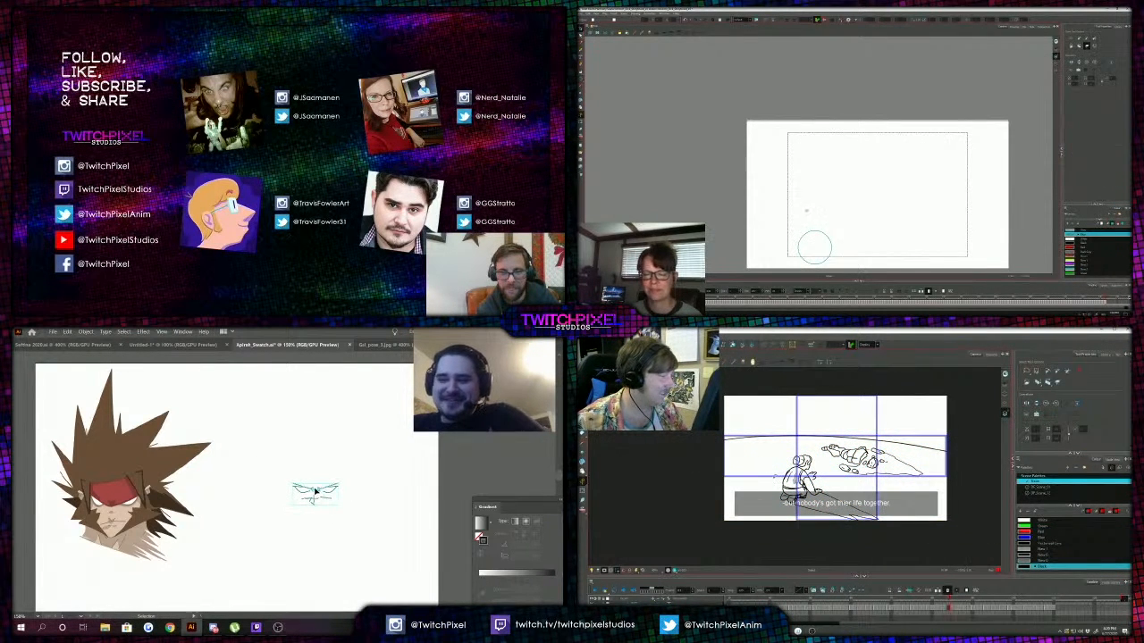
pyautogui.moveTo(314, 489); pyautogui.dragTo(308, 440)
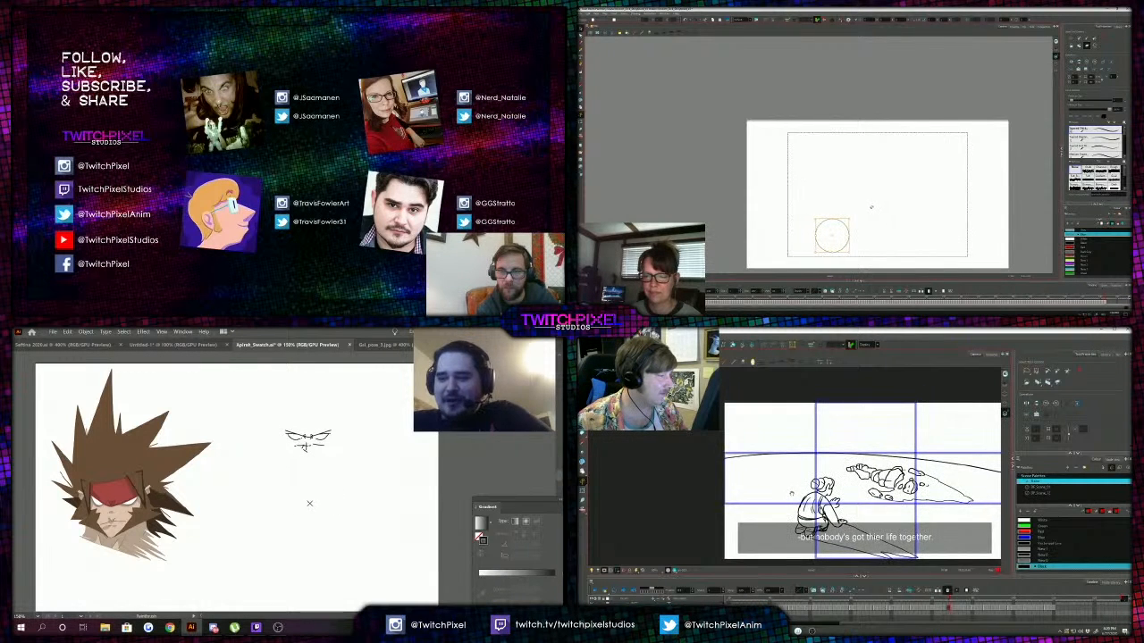
# Draw one wide upward-opening curve below the small face sketch, undoing the extra strokes tried around it.
pyautogui.moveTo(310, 505); pyautogui.dragTo(287, 496)
pyautogui.hotkey('ctrl', 'z')
pyautogui.hotkey('ctrl', 'z')
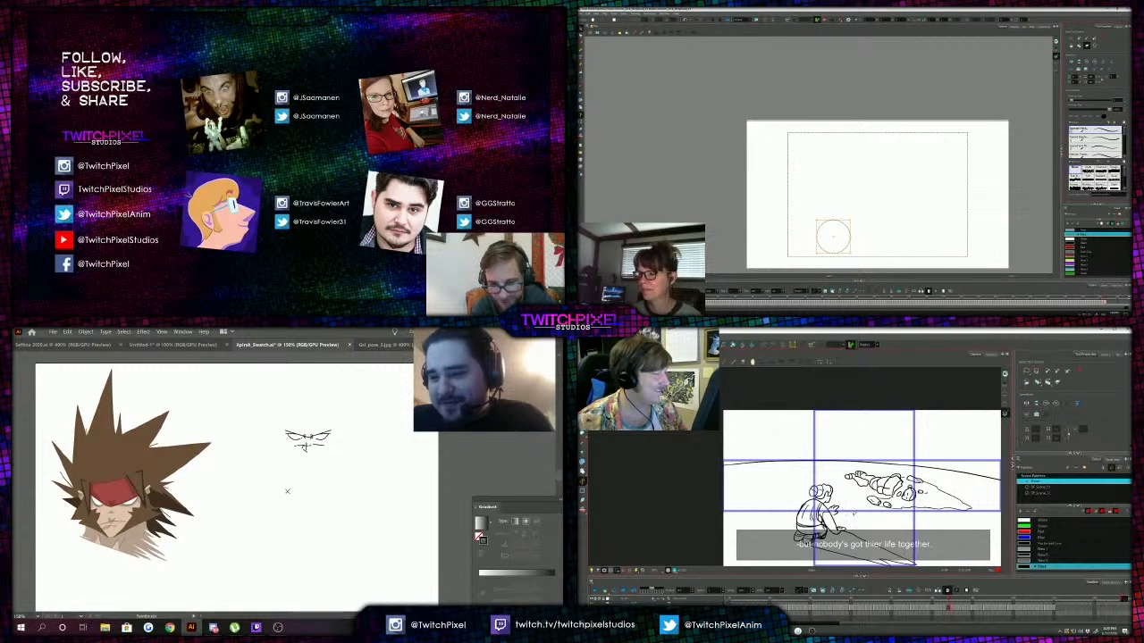
pyautogui.moveTo(288, 493)
pyautogui.mouseDown()
pyautogui.moveTo(306, 503)
pyautogui.moveTo(337, 488)
pyautogui.mouseUp()
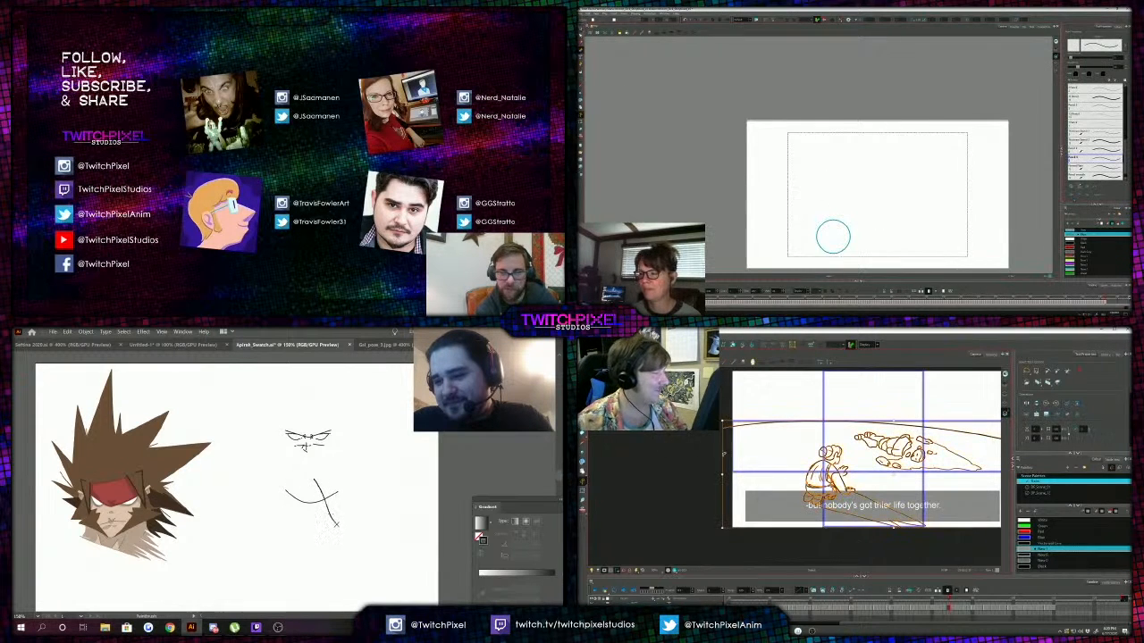
pyautogui.moveTo(314, 481)
pyautogui.mouseDown()
pyautogui.moveTo(335, 524)
pyautogui.moveTo(356, 530)
pyautogui.moveTo(331, 513)
pyautogui.moveTo(320, 482)
pyautogui.moveTo(346, 526)
pyautogui.moveTo(325, 480)
pyautogui.mouseUp()
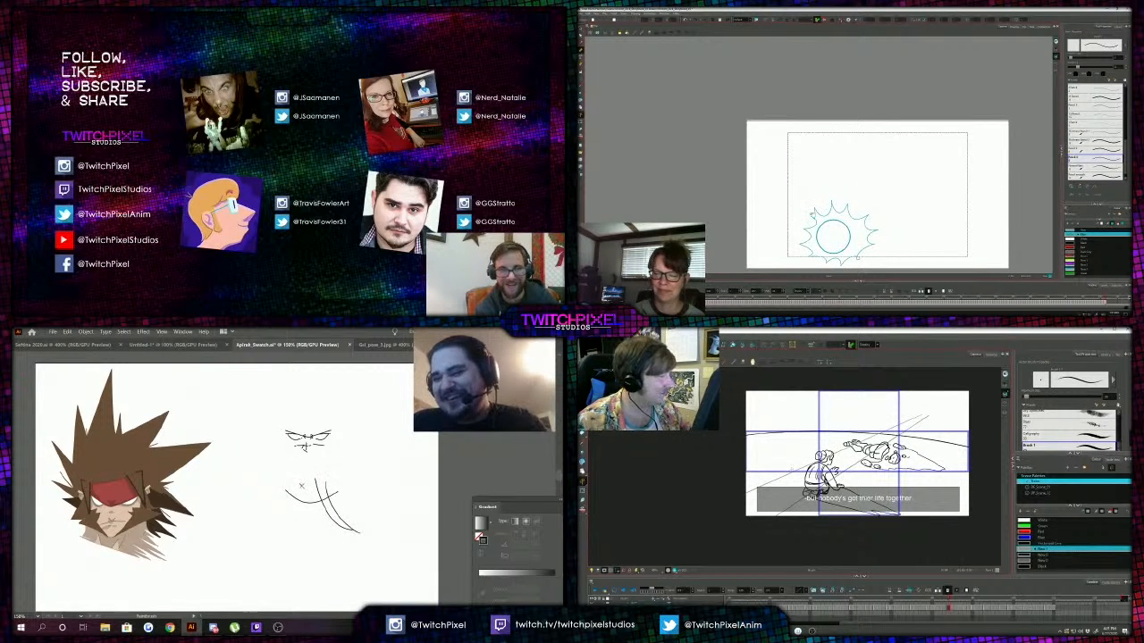
pyautogui.hotkey('ctrl', 'z')
pyautogui.hotkey('ctrl', 'z')
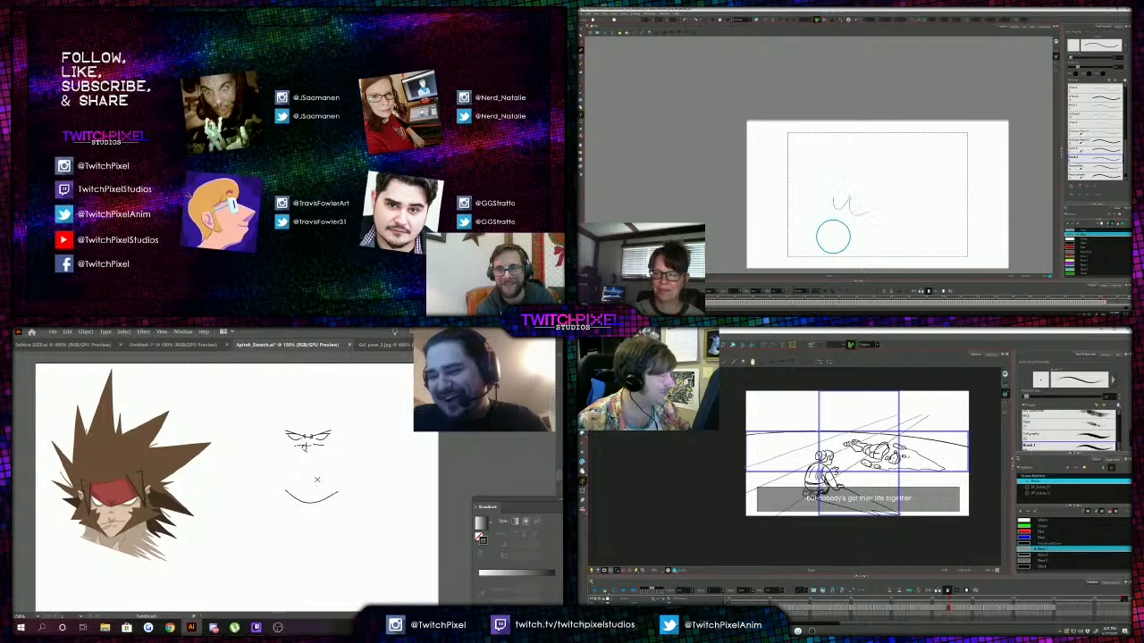
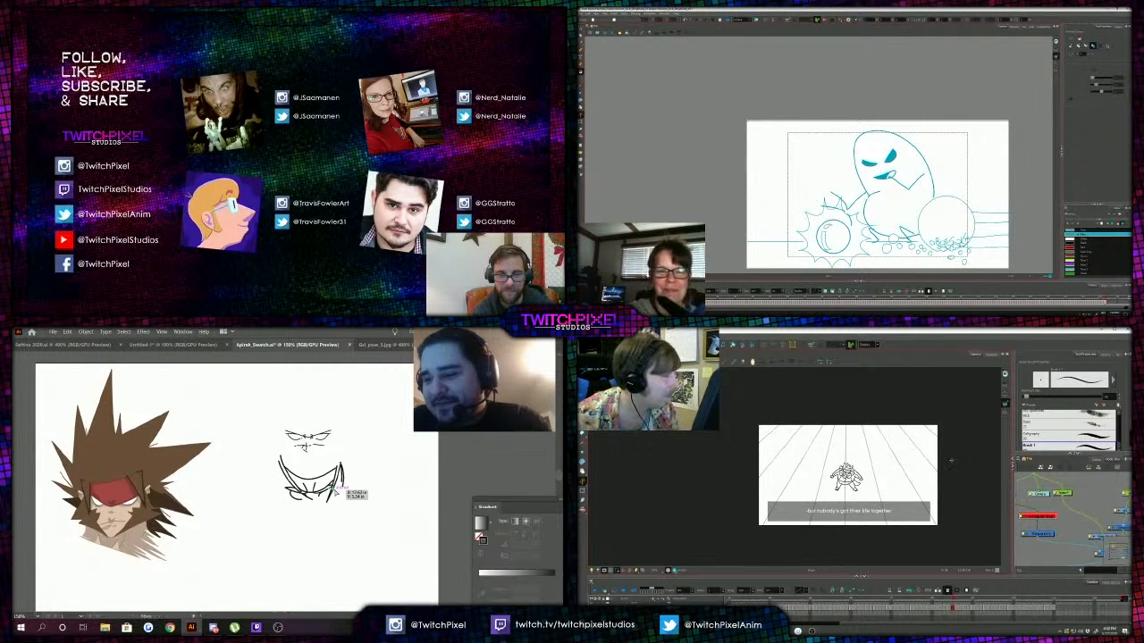
# Draw horizontal lines across the converging floor lines to form a perspective grid around the storyboard character, undoing the stray strokes.
pyautogui.moveTo(953, 458)
pyautogui.mouseDown()
pyautogui.moveTo(705, 457)
pyautogui.moveTo(698, 482)
pyautogui.mouseUp()
pyautogui.press('2')
pyautogui.moveTo(940, 479); pyautogui.dragTo(654, 474)
pyautogui.hotkey('ctrl', 'z')
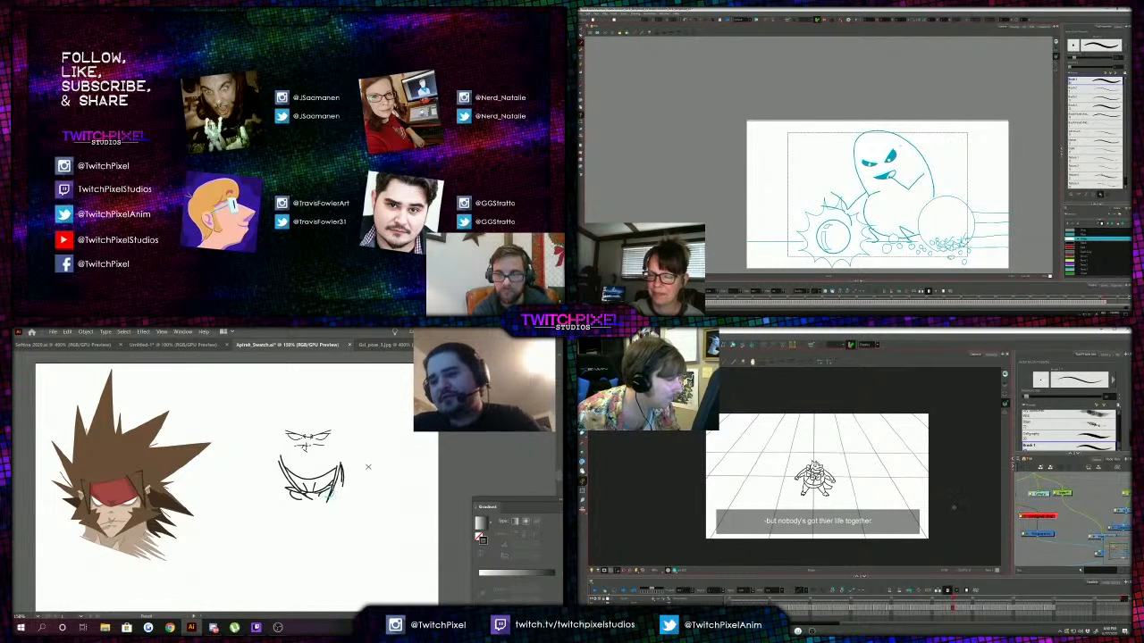
pyautogui.moveTo(958, 507); pyautogui.dragTo(670, 498)
pyautogui.hotkey('ctrl', 'z')
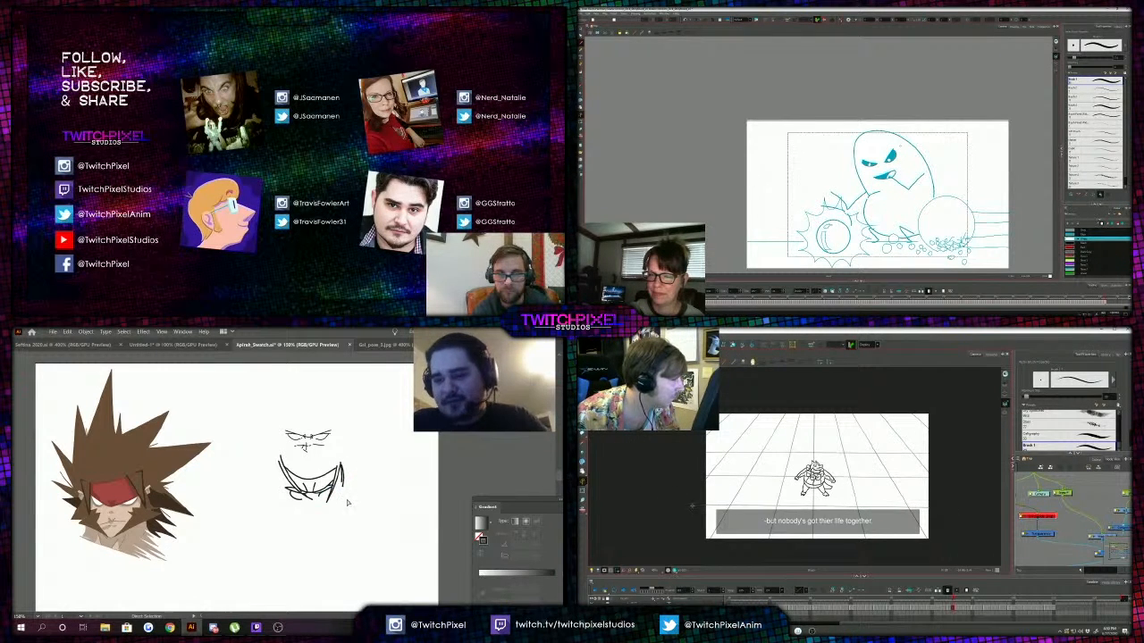
# Try a new outline at the ghost's left eye, and clear the angry filled eyes from its head.
pyautogui.press('b')
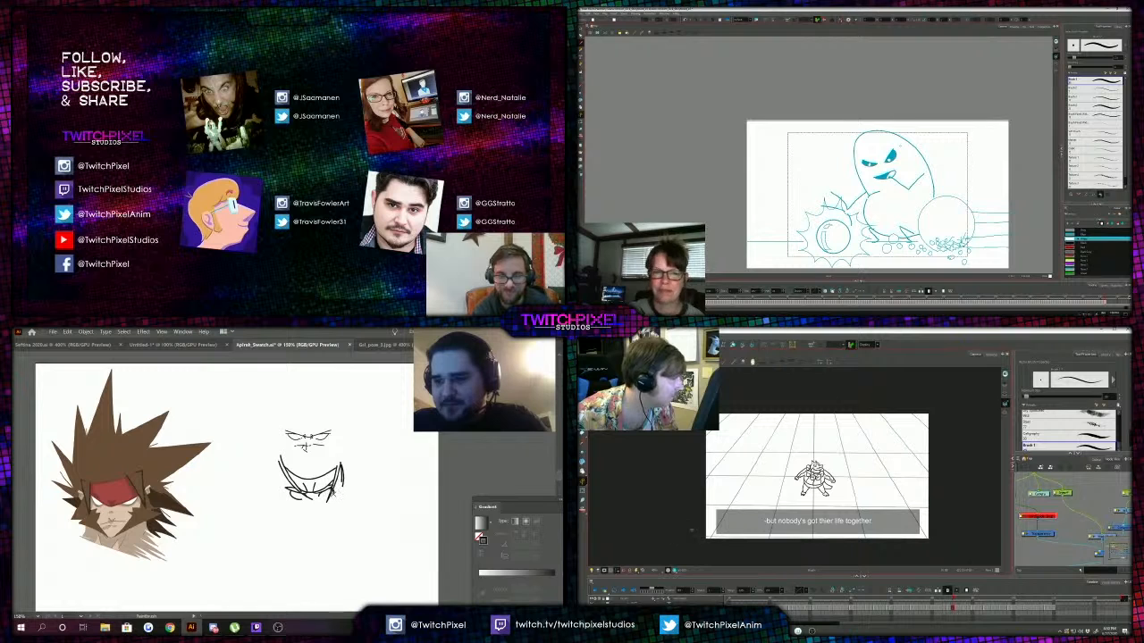
pyautogui.click(580, 50)
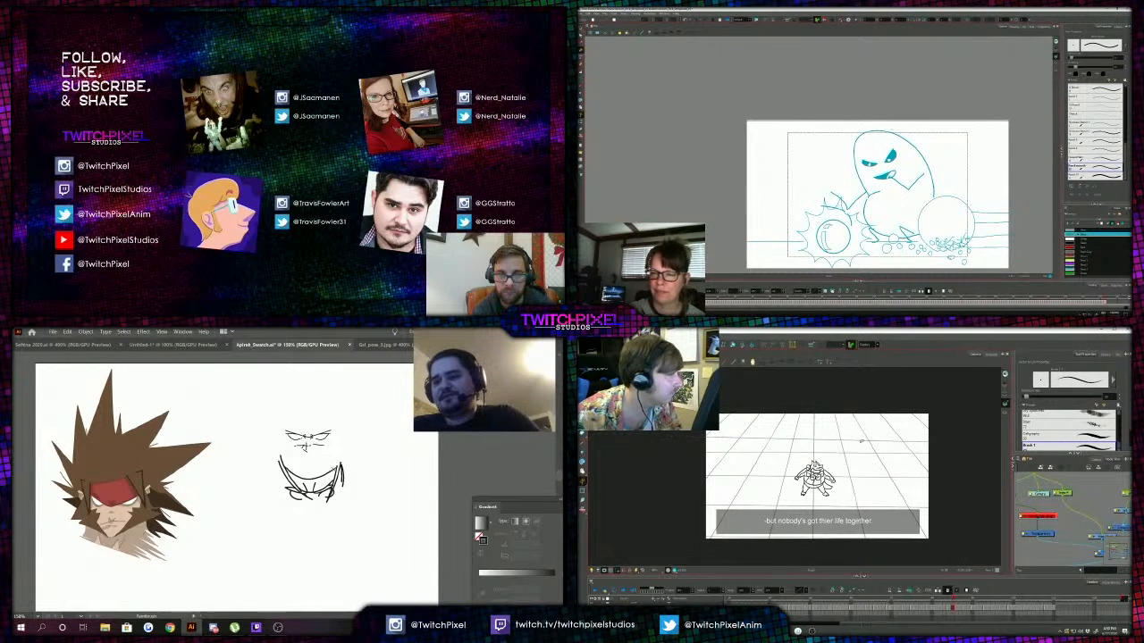
pyautogui.moveTo(863, 152); pyautogui.dragTo(873, 151)
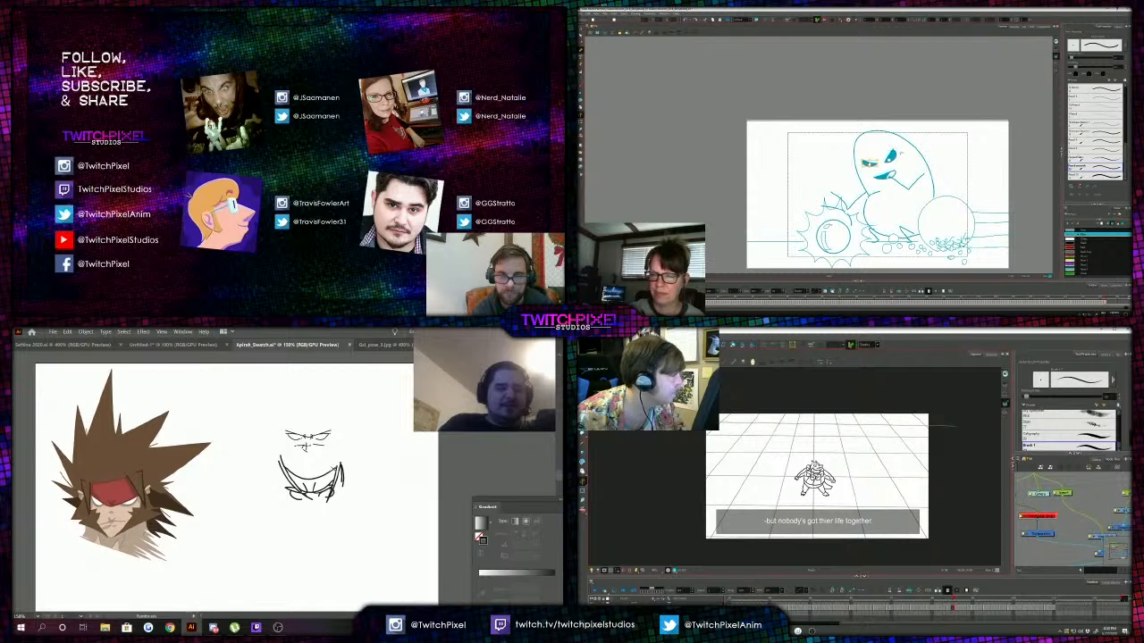
pyautogui.hotkey('ctrl', 'z')
pyautogui.press('2')
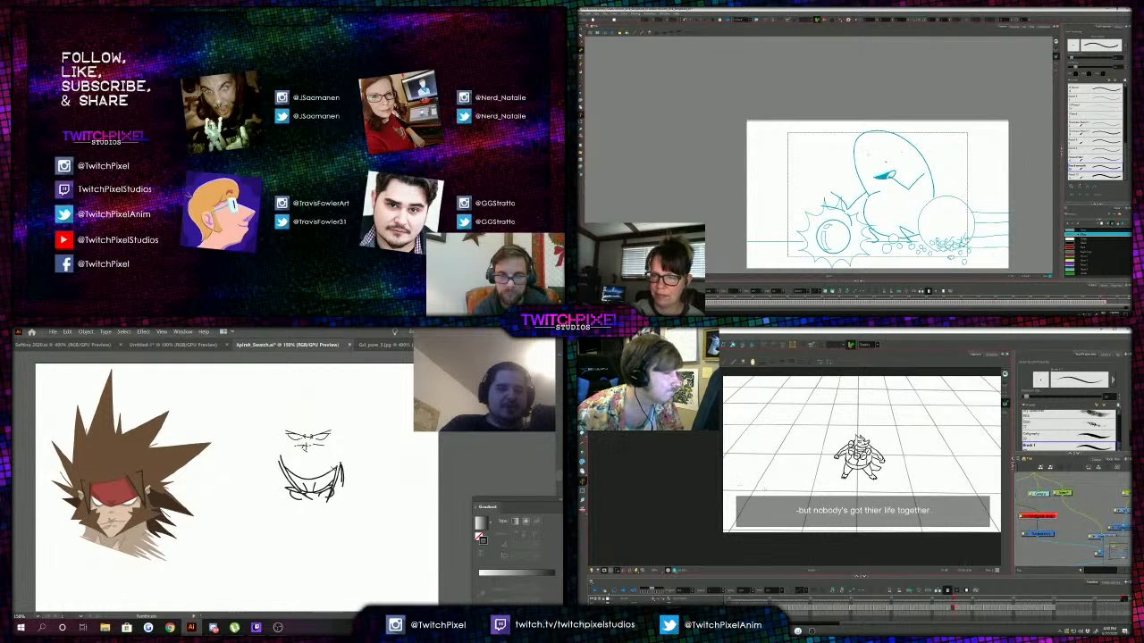
# Select the whole perspective floor grid in the storyboard and recolour its lines with the black swatch.
pyautogui.press('1')
pyautogui.press('1')
pyautogui.press('1')
pyautogui.press('1')
pyautogui.hotkey('alt', 's')
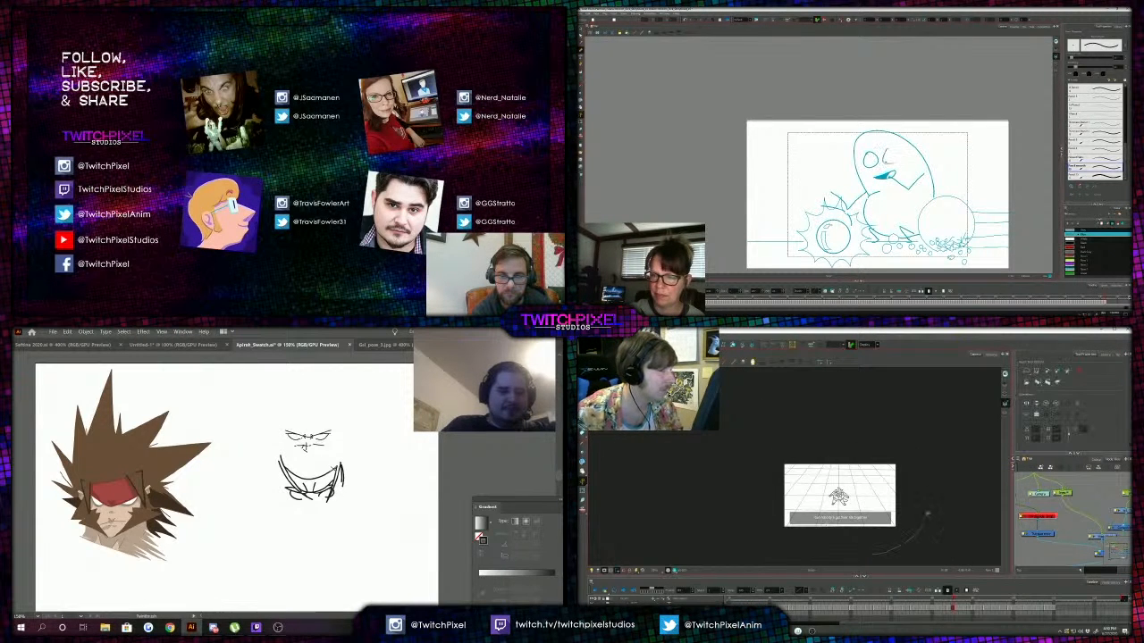
pyautogui.moveTo(927, 515)
pyautogui.mouseDown()
pyautogui.moveTo(786, 548)
pyautogui.moveTo(920, 533)
pyautogui.mouseUp()
pyautogui.click(1095, 460)
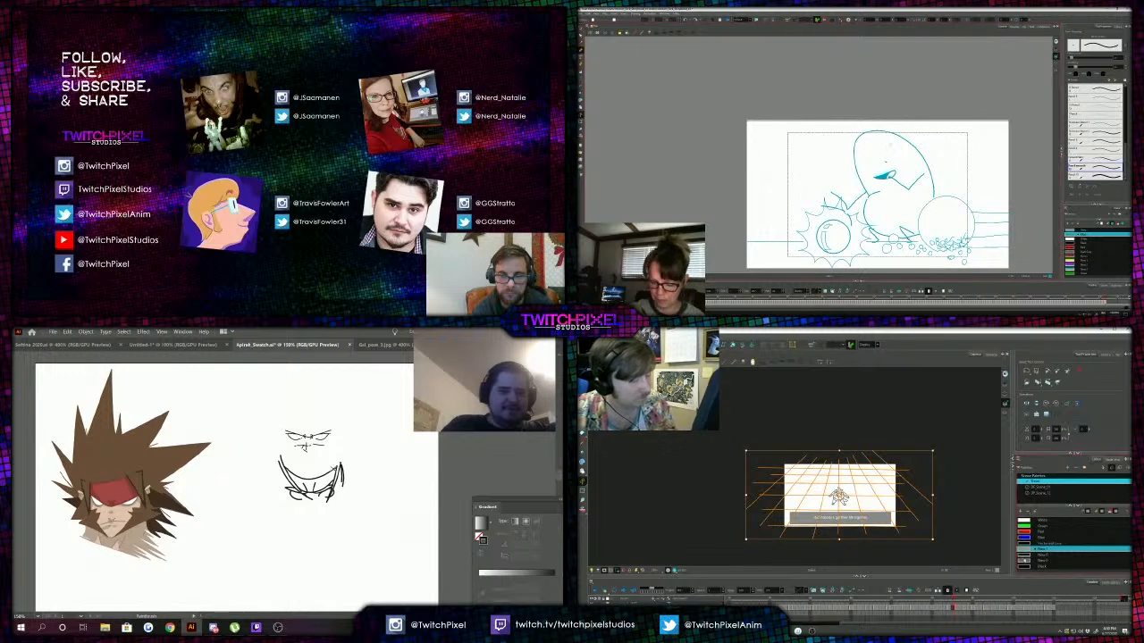
pyautogui.click(1042, 567)
pyautogui.click(921, 418)
pyautogui.press('2')
pyautogui.press('2')
pyautogui.press('2')
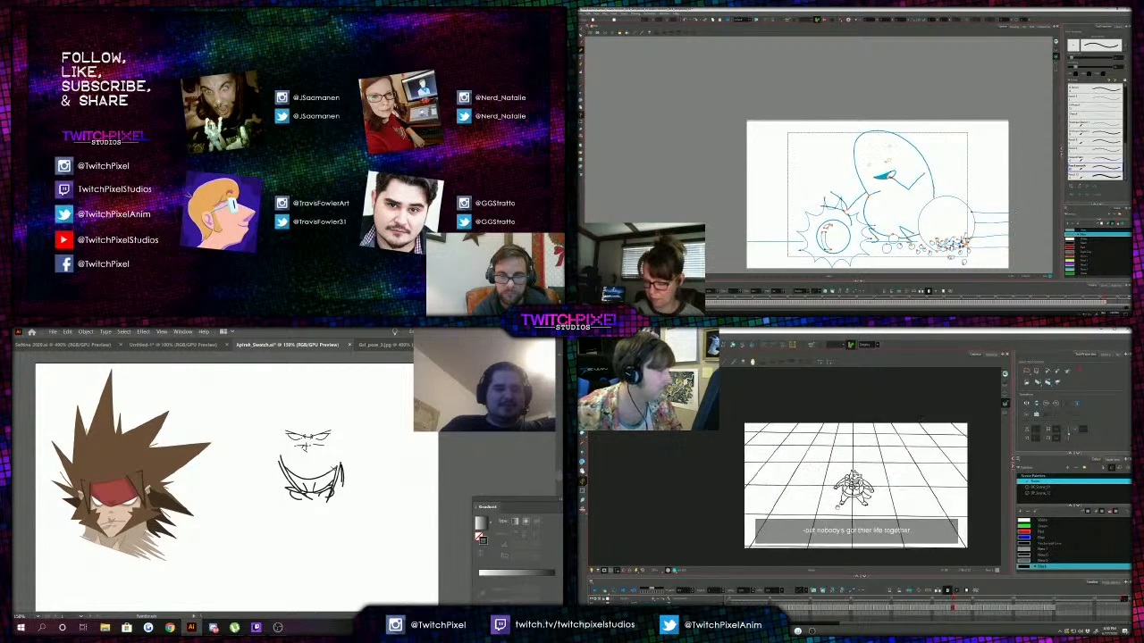
pyautogui.press('2')
# Draw two round eye outlines on the ghost's head, and clear the grid lines directly around the storyboard character.
pyautogui.hotkey('alt', '/')
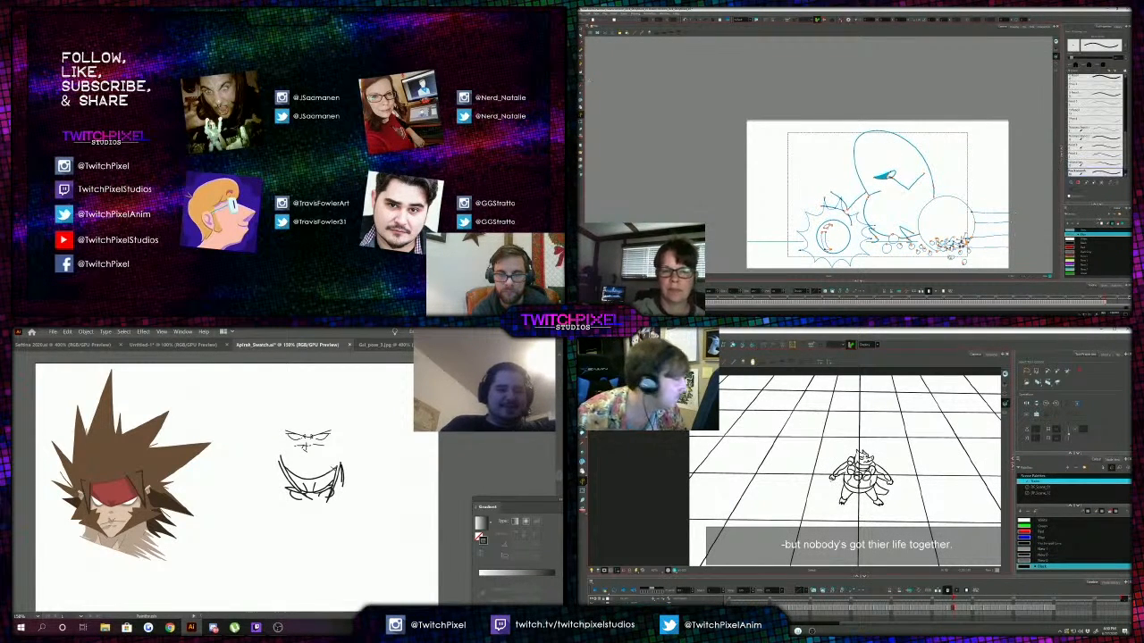
pyautogui.moveTo(873, 166); pyautogui.dragTo(876, 169)
pyautogui.moveTo(831, 476)
pyautogui.mouseDown()
pyautogui.moveTo(891, 476)
pyautogui.moveTo(861, 482)
pyautogui.mouseUp()
pyautogui.moveTo(885, 156); pyautogui.dragTo(896, 166)
pyautogui.moveTo(861, 482)
pyautogui.mouseDown()
pyautogui.moveTo(860, 448)
pyautogui.moveTo(858, 498)
pyautogui.mouseUp()
pyautogui.hotkey('ctrl', 'z')
pyautogui.press('1')
pyautogui.press('1')
pyautogui.moveTo(886, 155); pyautogui.dragTo(894, 162)
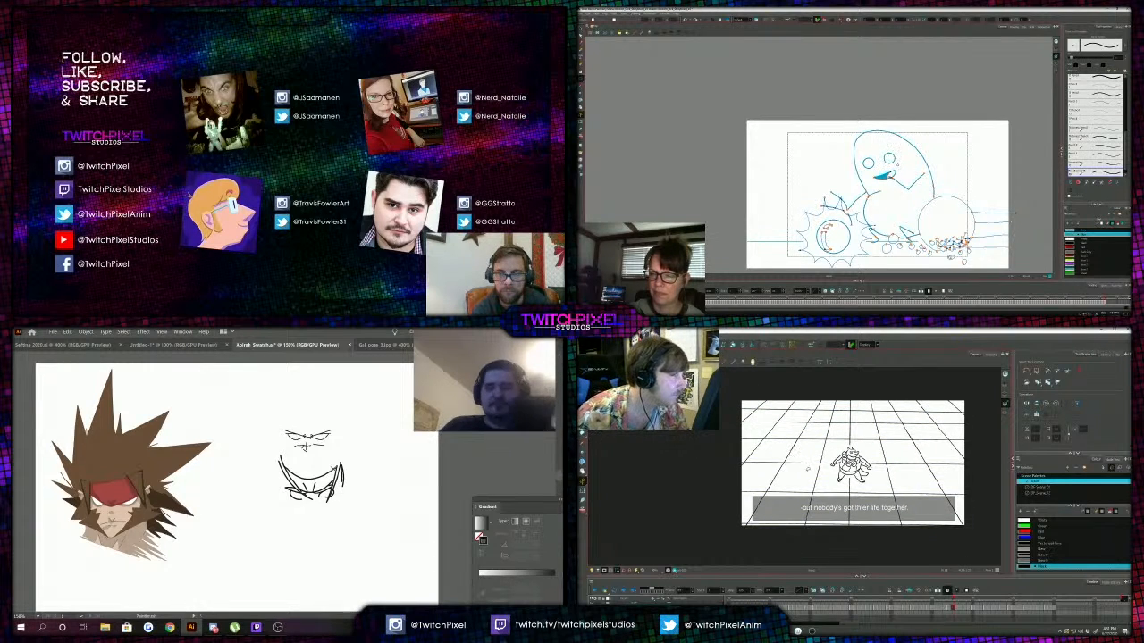
pyautogui.press('2')
pyautogui.press('2')
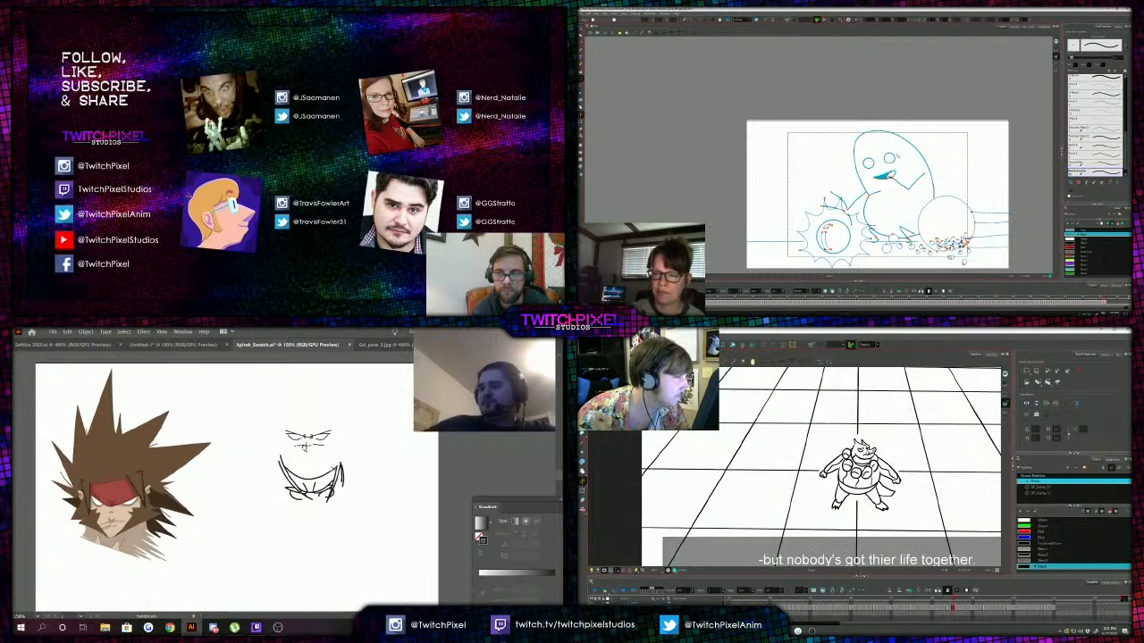
# Fill both round eyes of the ghost with solid teal.
pyautogui.hotkey('alt', 'i')
pyautogui.click(870, 163)
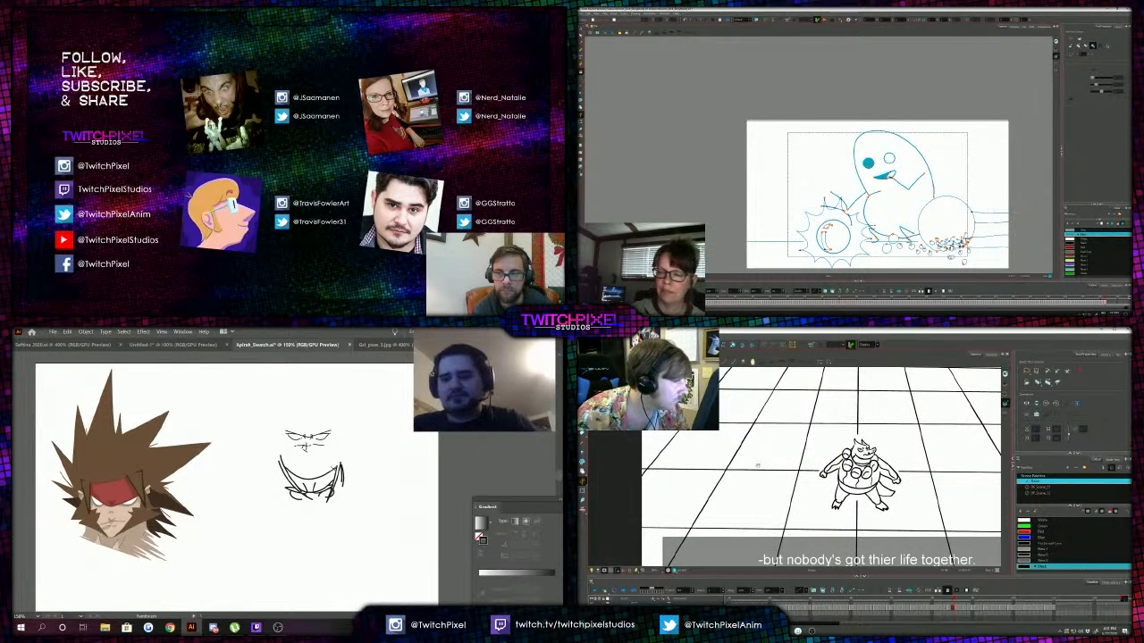
pyautogui.click(889, 158)
pyautogui.press('1')
pyautogui.press('1')
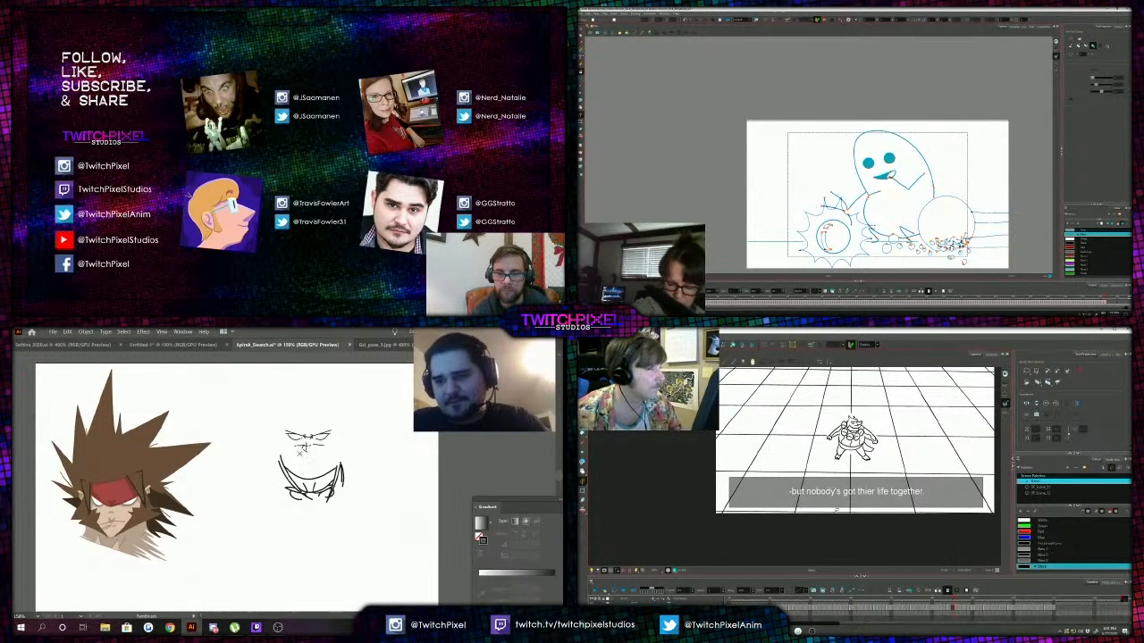
# Paint small white highlights inside the ghost's two filled eyes with the brush.
pyautogui.press('Escape')
pyautogui.press('1')
pyautogui.hotkey('alt', 'b')
pyautogui.hotkey('ctrl', 'z')
pyautogui.hotkey('ctrl', 'z')
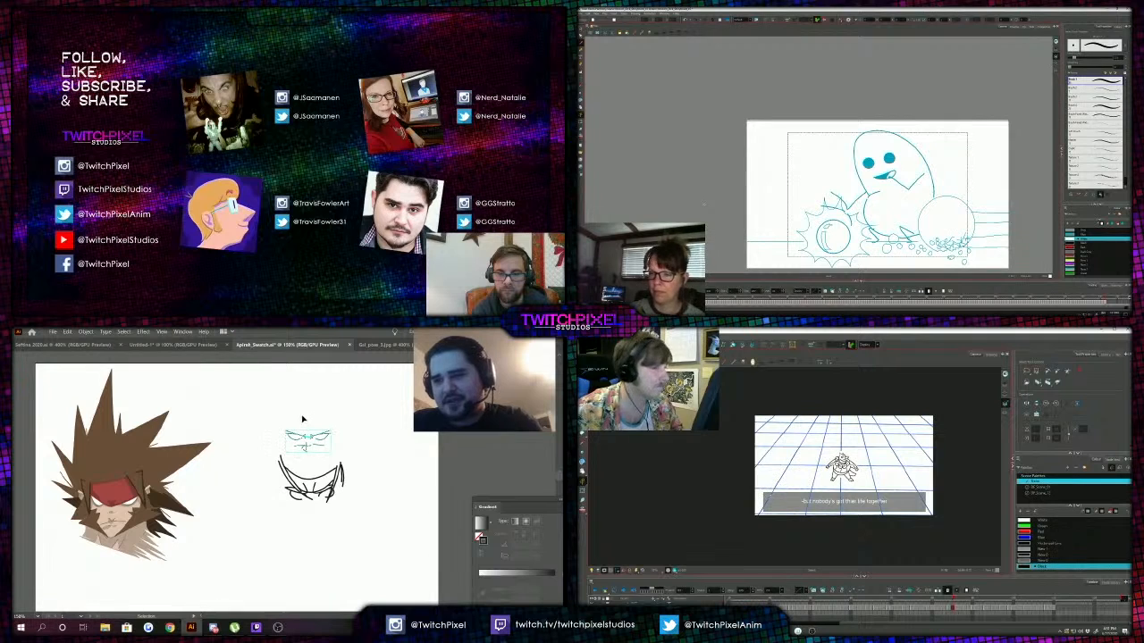
# Outline and fill a large wavy grey shape around the storyboard character, and add a short nose stroke below the sketched eyes.
pyautogui.click(1026, 549)
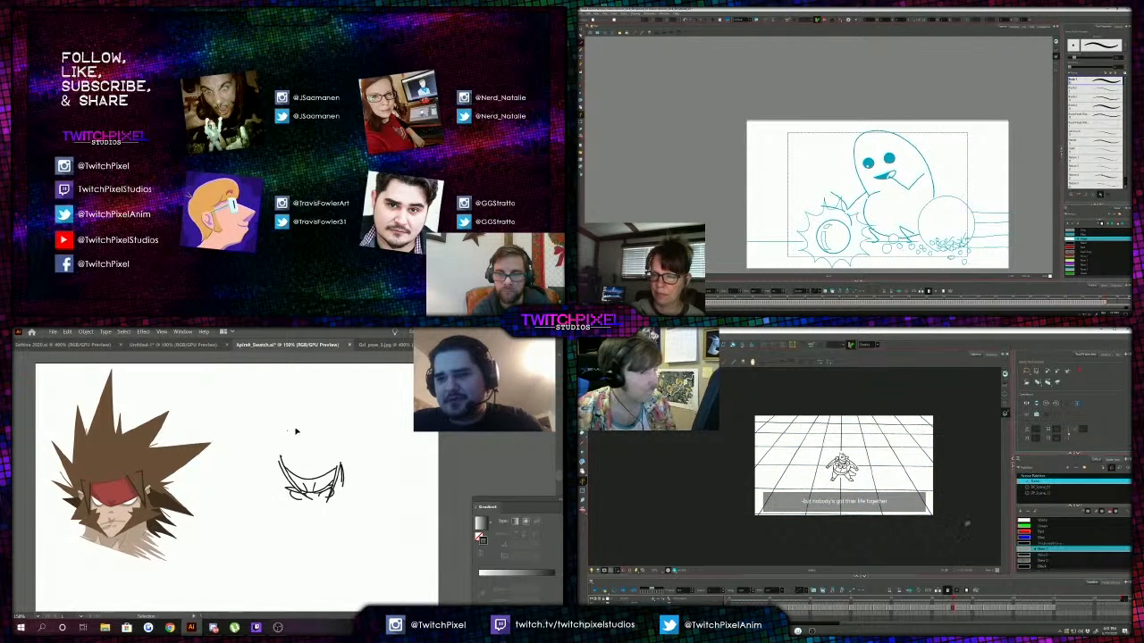
pyautogui.press('2')
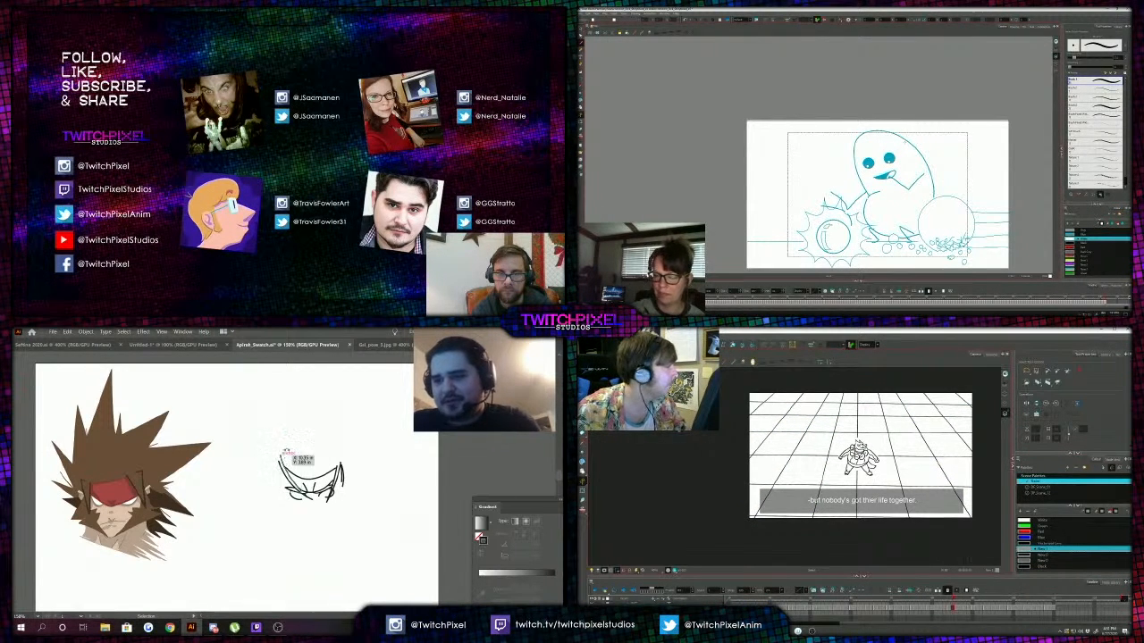
pyautogui.hotkey('alt', 'b')
pyautogui.moveTo(759, 533)
pyautogui.mouseDown()
pyautogui.moveTo(782, 436)
pyautogui.moveTo(801, 431)
pyautogui.moveTo(887, 475)
pyautogui.moveTo(900, 431)
pyautogui.moveTo(931, 404)
pyautogui.mouseUp()
pyautogui.click(1095, 152)
pyautogui.moveTo(310, 512); pyautogui.dragTo(312, 512)
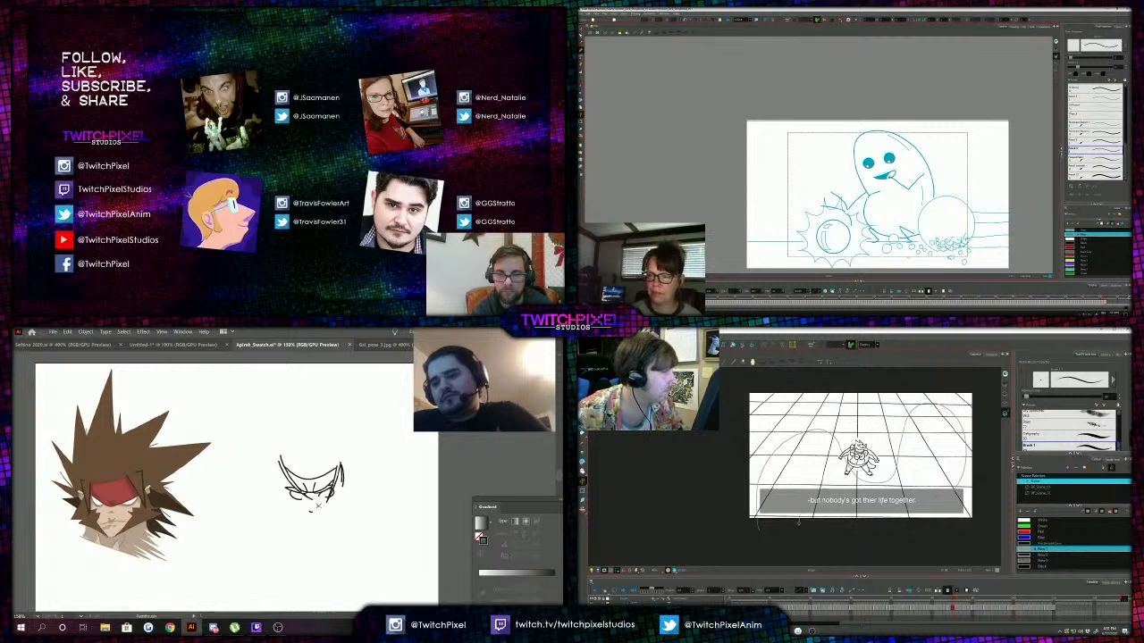
pyautogui.click(784, 509)
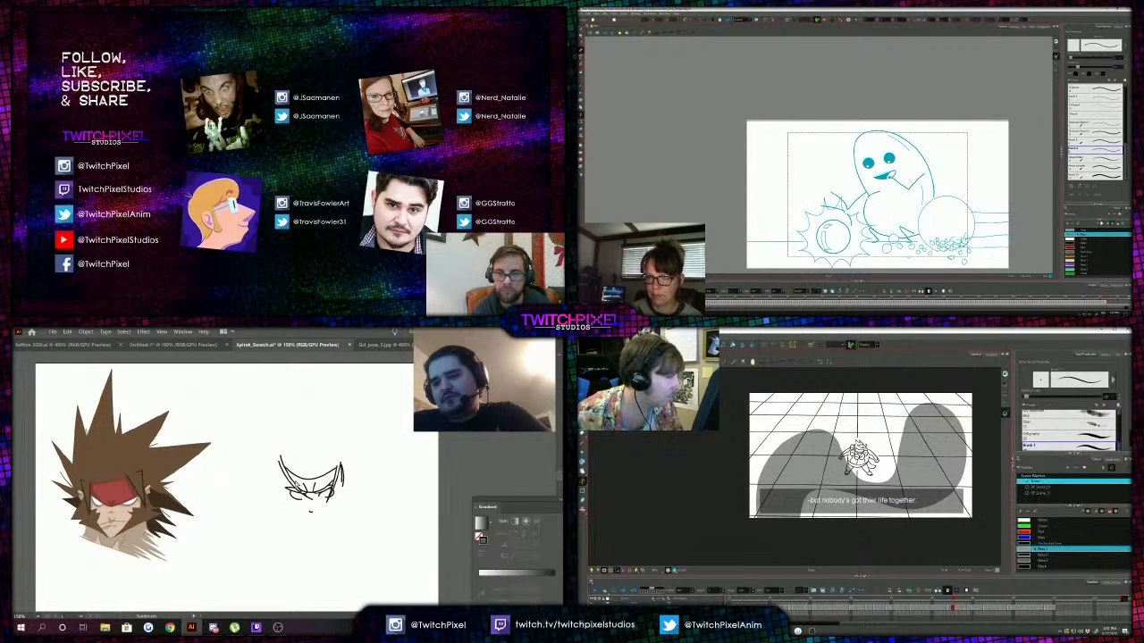
# Undo the grey fill on the floor grid, and delete the left-side strokes of the headband and eye sketch.
pyautogui.press('a')
pyautogui.hotkey('ctrl', 'z')
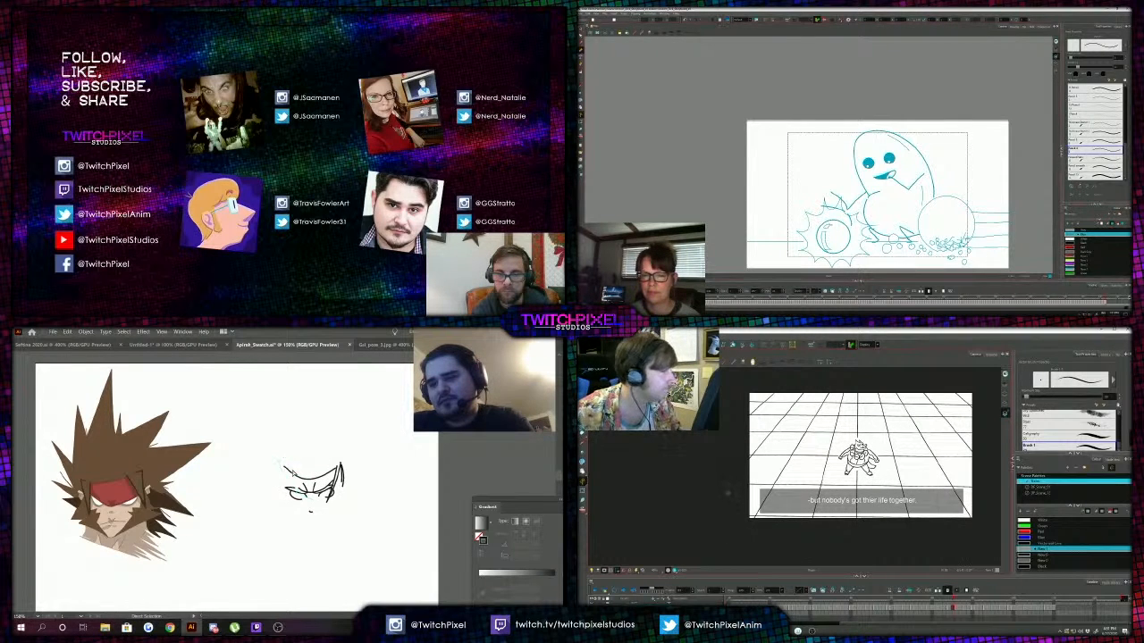
pyautogui.click(293, 488)
pyautogui.press('b')
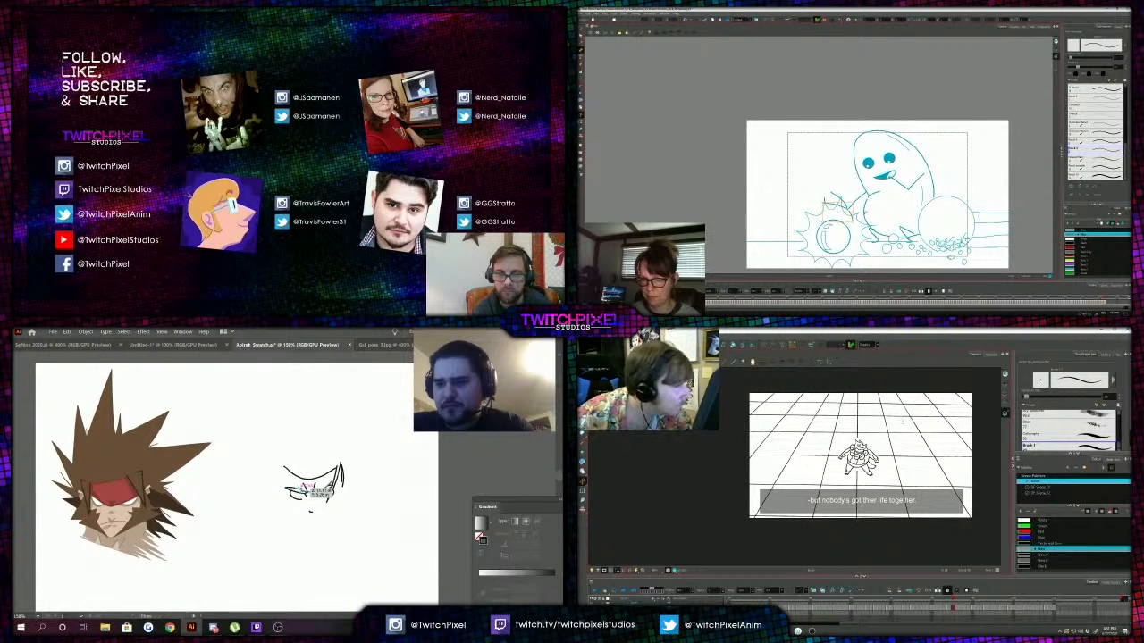
# Sketch short slanted frown strokes between the two eyes of the new face.
pyautogui.moveTo(306, 489); pyautogui.dragTo(313, 490)
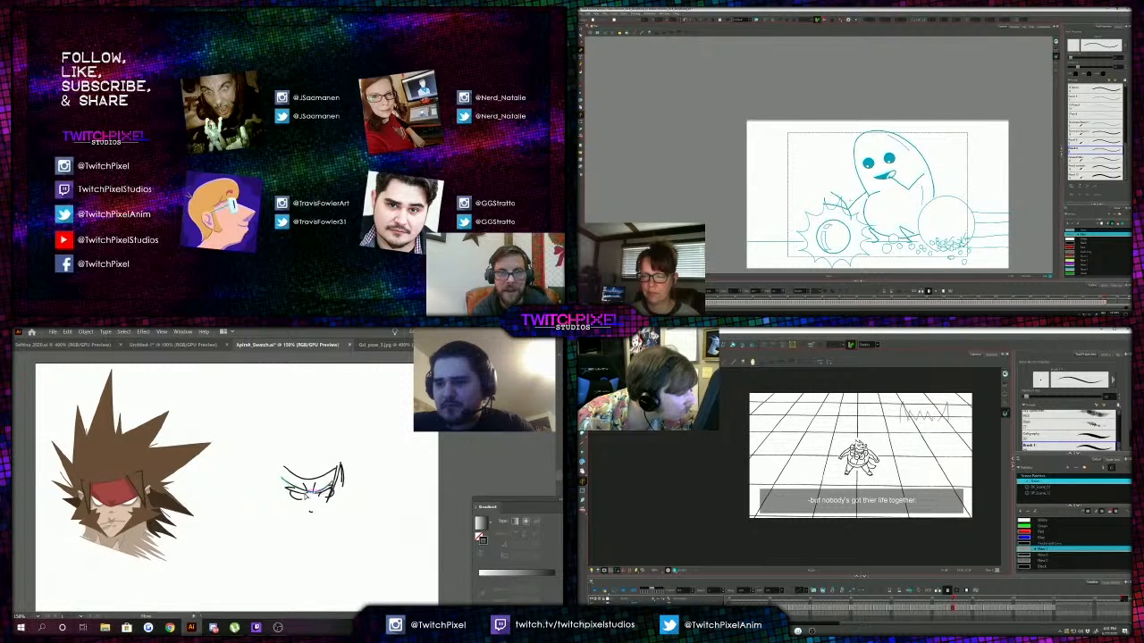
pyautogui.moveTo(311, 491); pyautogui.dragTo(320, 492)
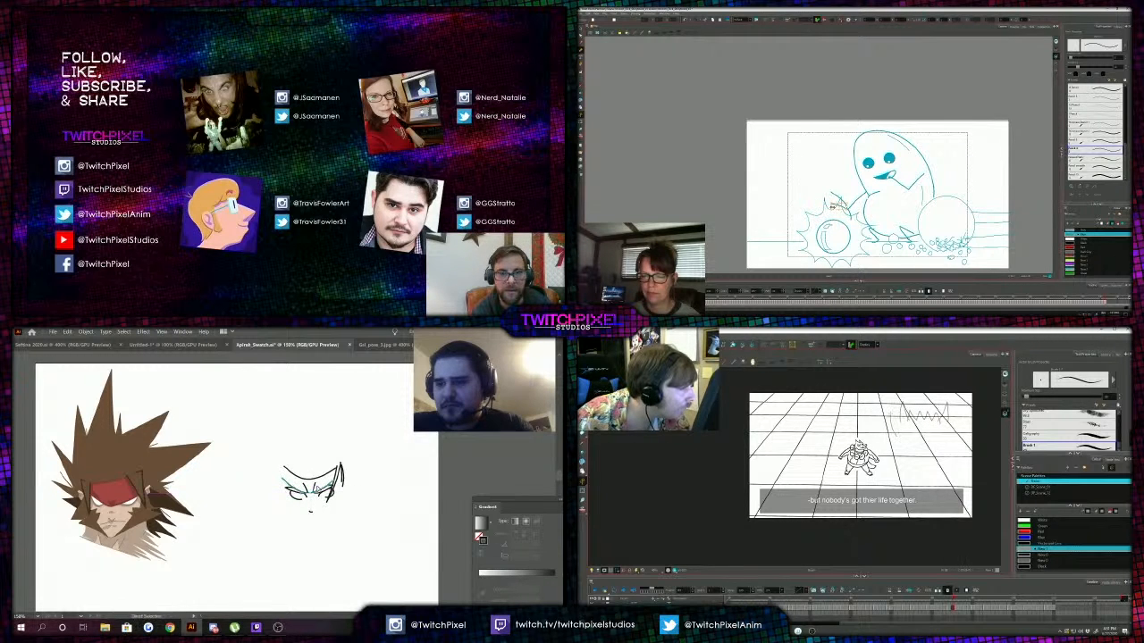
pyautogui.click(317, 446)
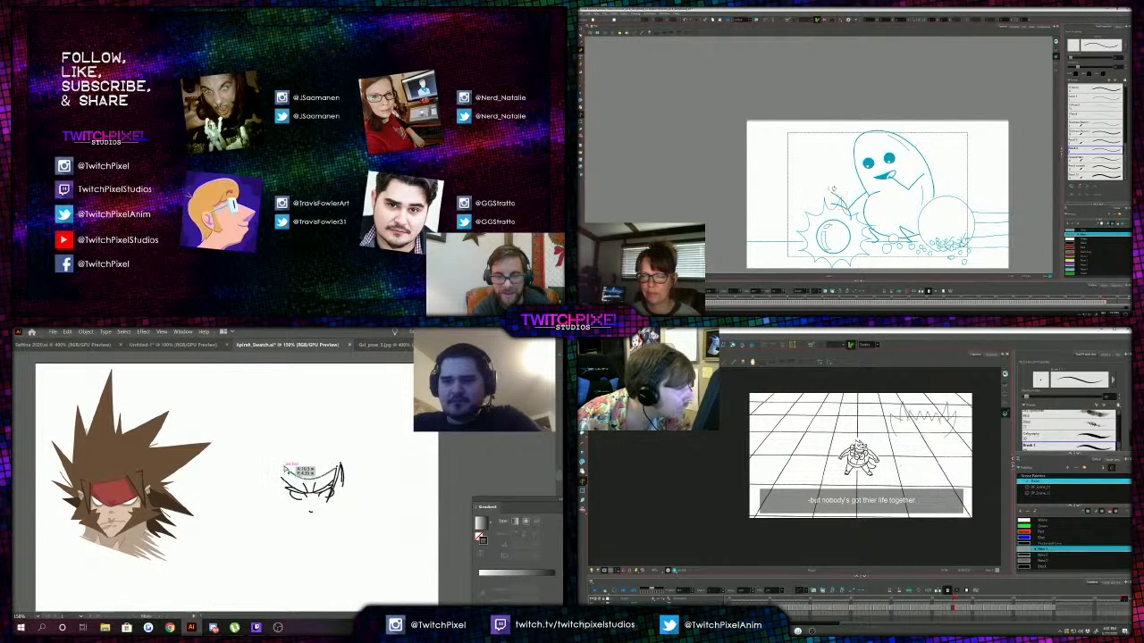
# Reshape the left end of the headband's curve above the sketched eyes.
pyautogui.moveTo(280, 466); pyautogui.dragTo(285, 477)
pyautogui.click(297, 470)
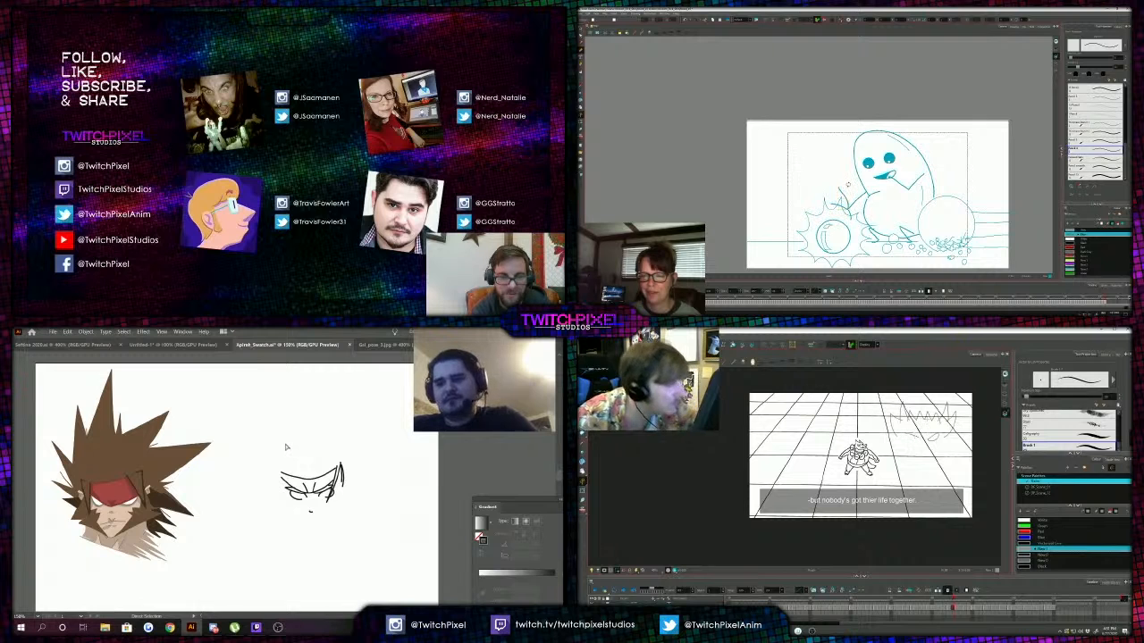
pyautogui.scroll(5, 918, 471)
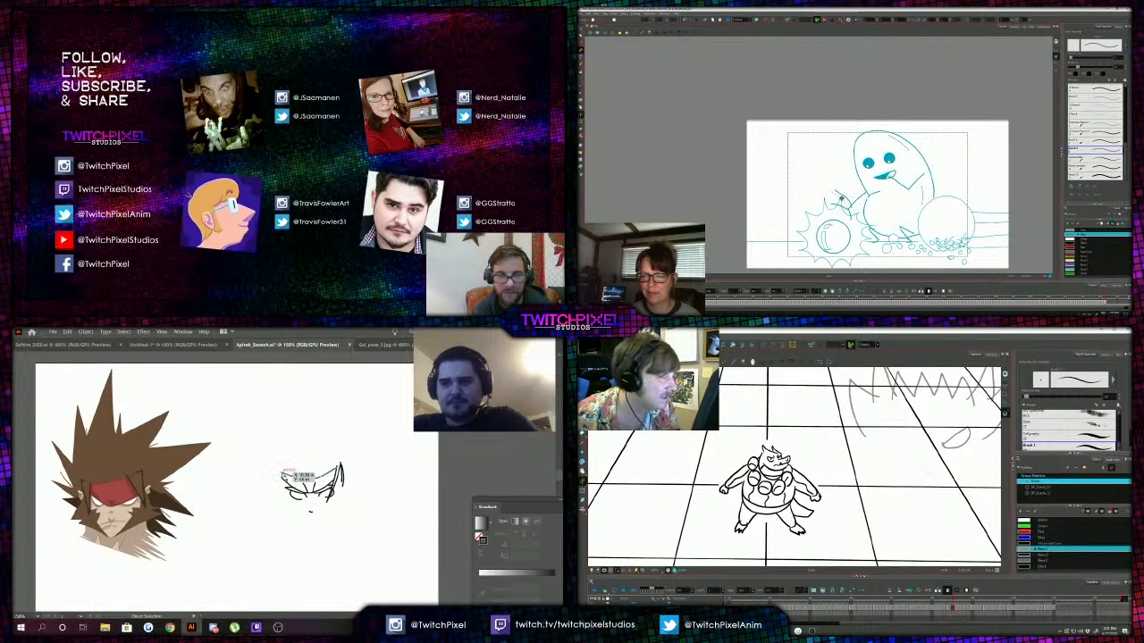
pyautogui.moveTo(284, 473); pyautogui.dragTo(282, 474)
pyautogui.click(293, 459)
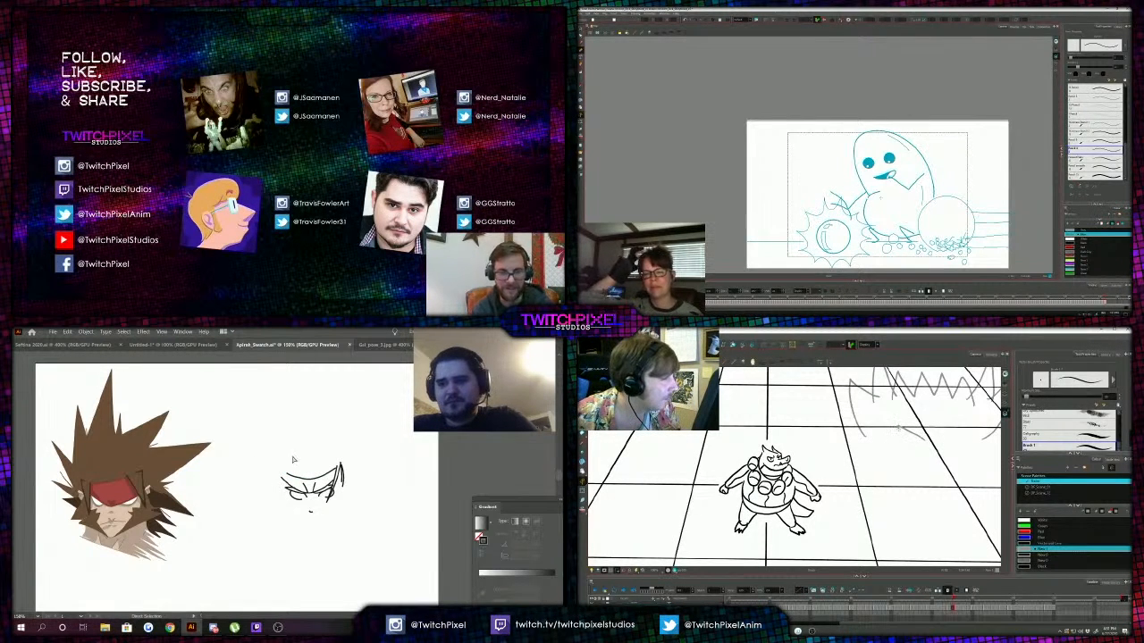
# Draw a pair of slanted, angry eyes beneath the jagged crown outline on the storyboard's perspective floor.
pyautogui.moveTo(898, 428); pyautogui.dragTo(924, 438)
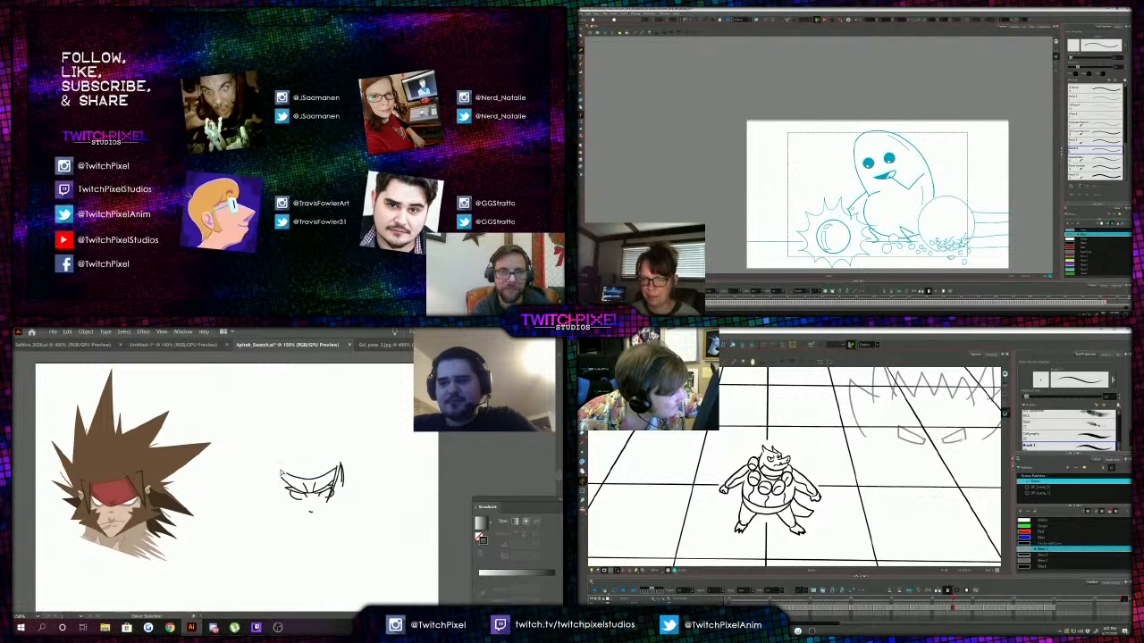
pyautogui.moveTo(862, 521); pyautogui.dragTo(832, 487)
pyautogui.press('1')
pyautogui.press('1')
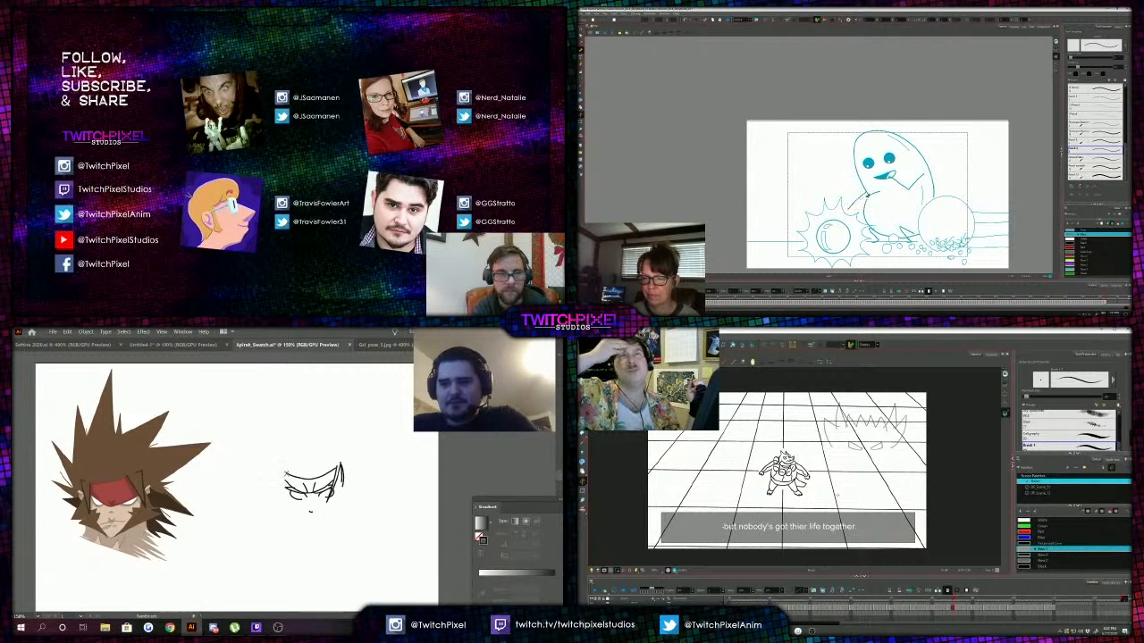
# Draw the left side edge of the face down from the headband, and remove the jagged strokes on its right side.
pyautogui.moveTo(286, 474); pyautogui.dragTo(286, 498)
pyautogui.hotkey('ctrl', 'z')
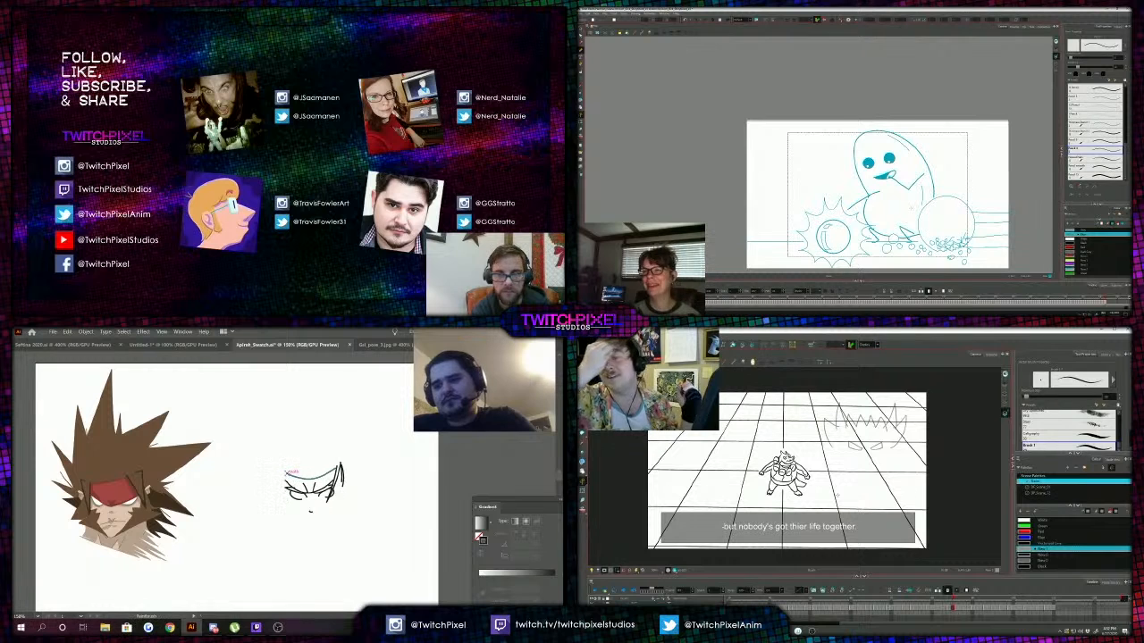
pyautogui.hotkey('ctrl', 'z')
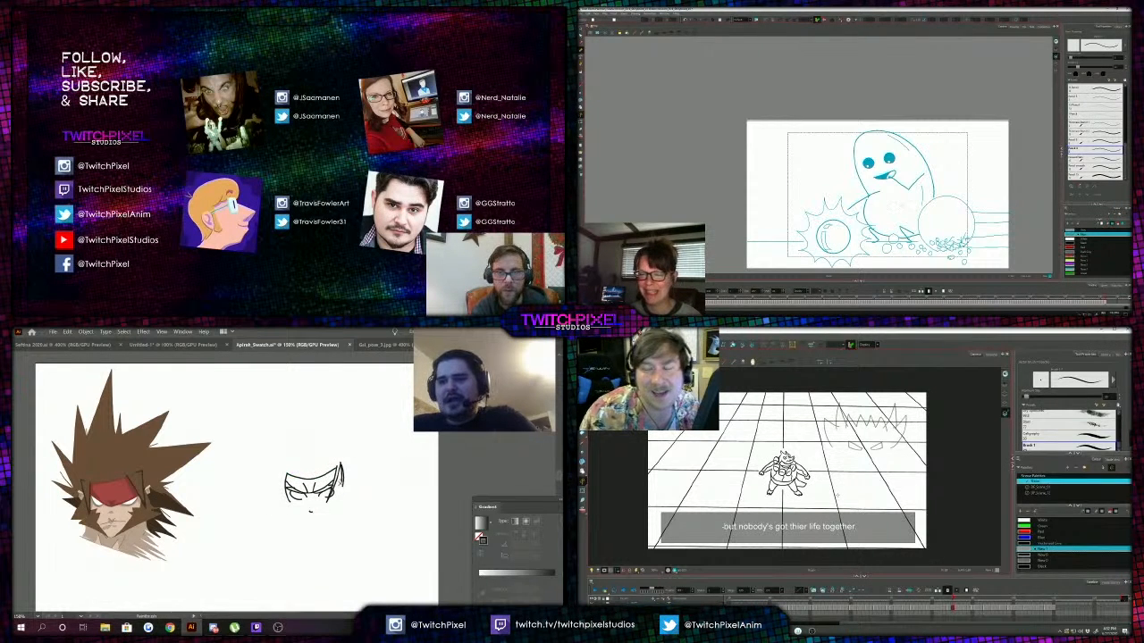
pyautogui.hotkey('alt', 's')
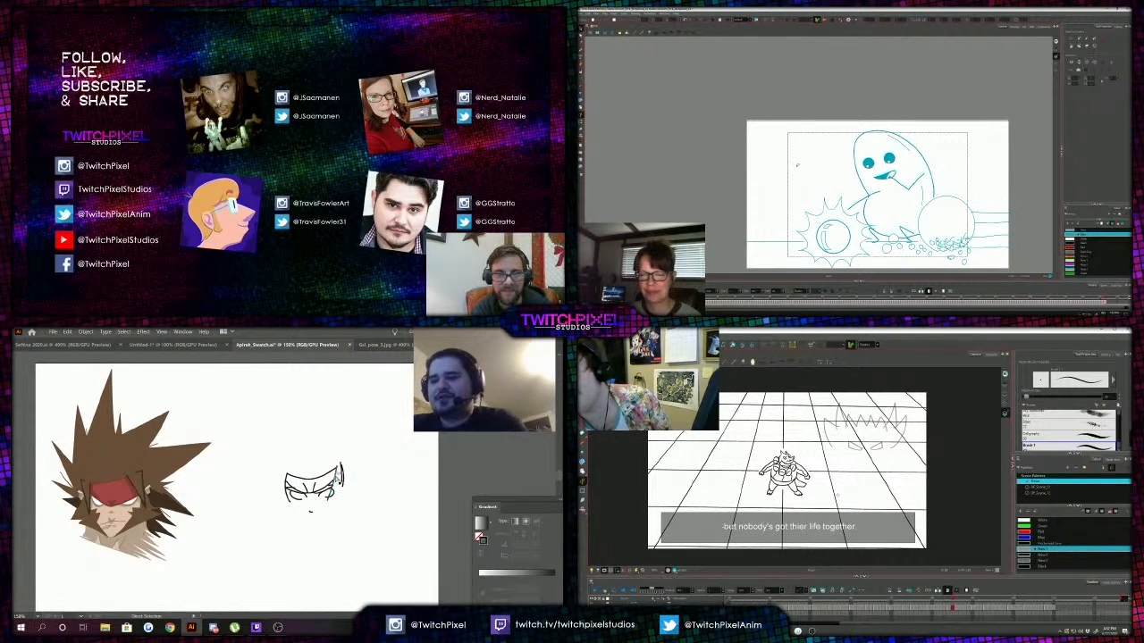
pyautogui.hotkey('ctrl', 'z')
pyautogui.press(',')
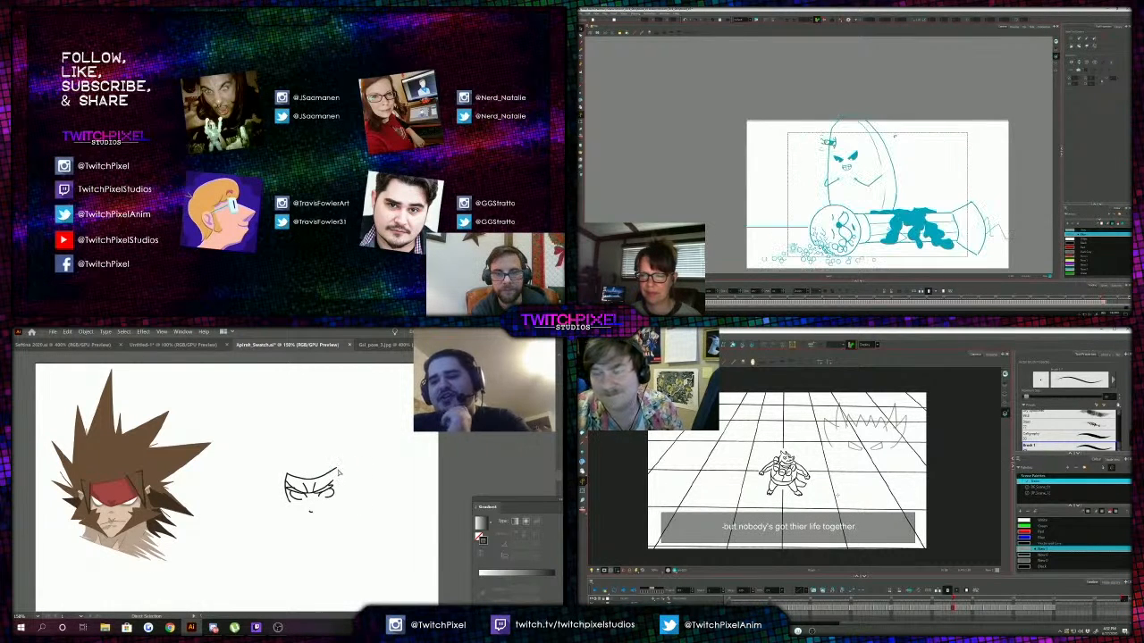
# Adjust the right end of the headband's curve and draw the face's right side edge down past the eye.
pyautogui.moveTo(336, 470); pyautogui.dragTo(323, 478)
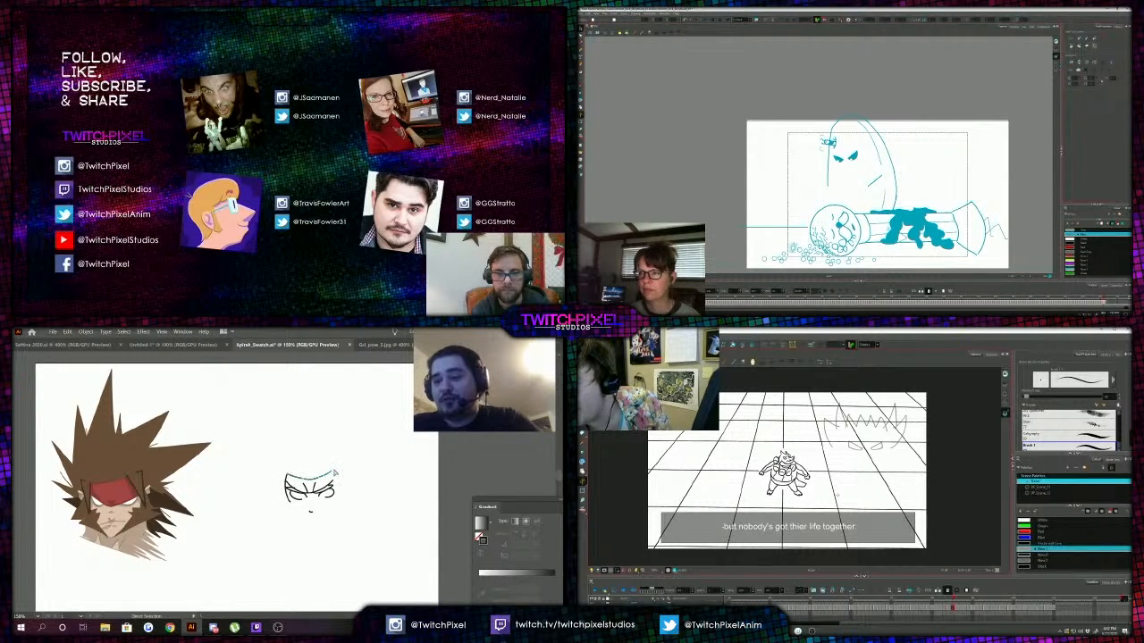
pyautogui.moveTo(330, 478); pyautogui.dragTo(331, 474)
pyautogui.click(332, 459)
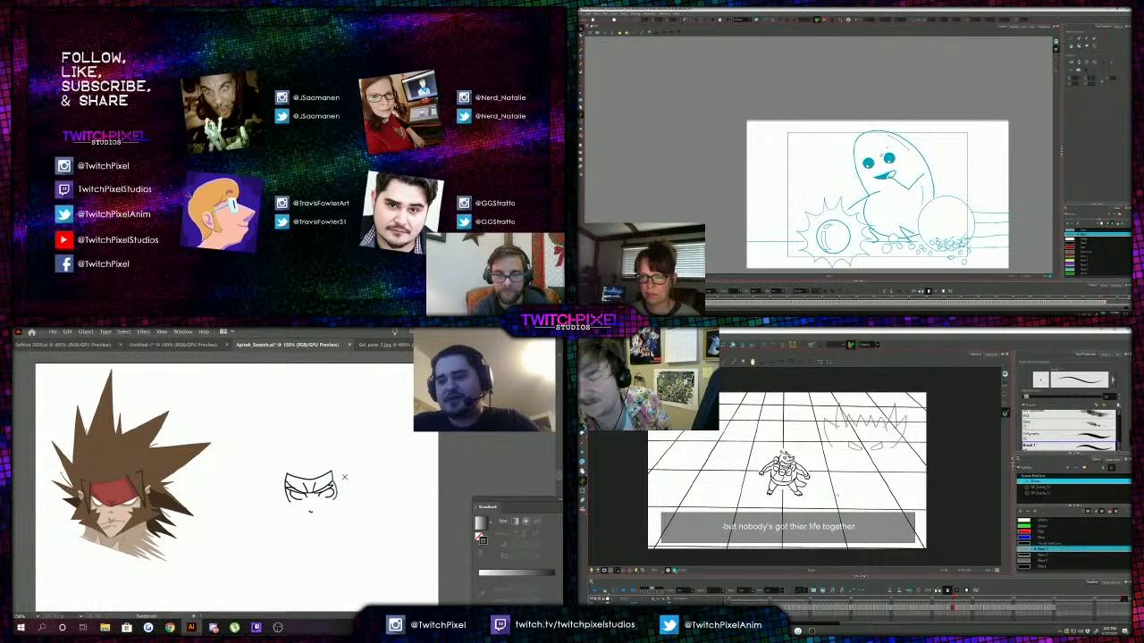
pyautogui.hotkey('ctrl', 'z')
pyautogui.moveTo(333, 471); pyautogui.dragTo(338, 491)
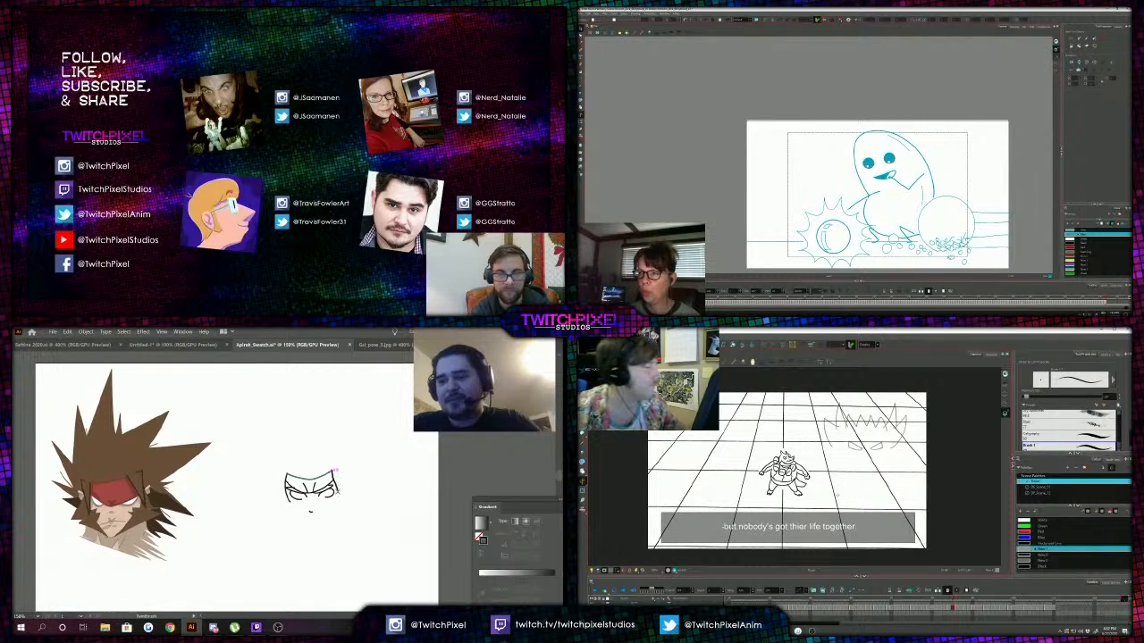
# Move the ghost's right eye closer to the left one, refine its mouth, and draw a long curve behind the storyboard character.
pyautogui.click(885, 161)
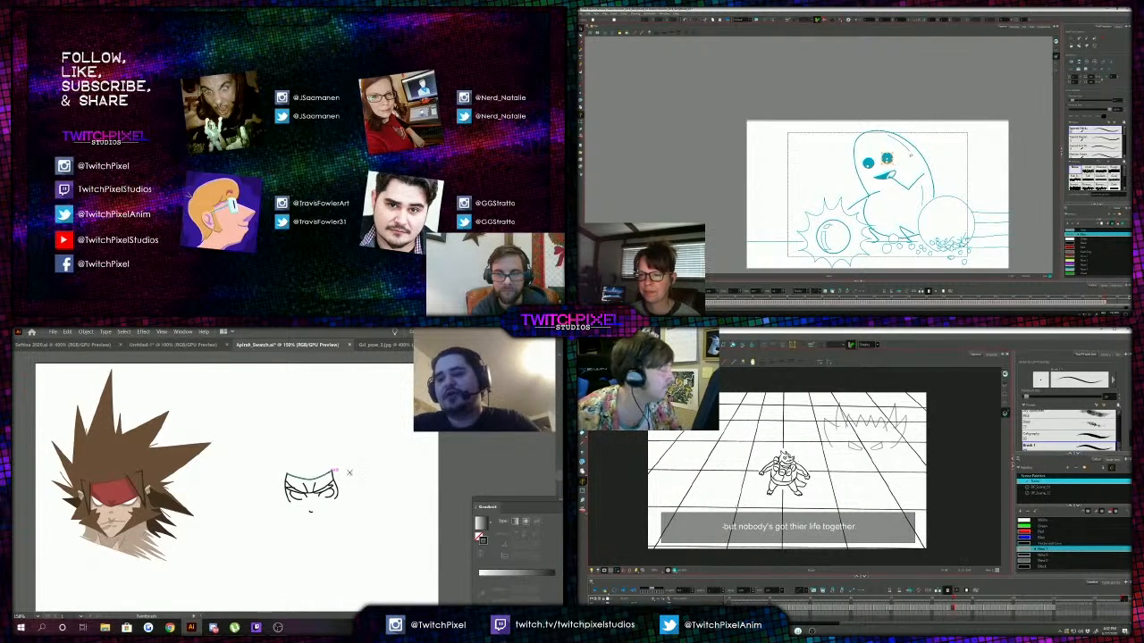
pyautogui.moveTo(644, 515)
pyautogui.mouseDown()
pyautogui.moveTo(695, 512)
pyautogui.moveTo(672, 507)
pyautogui.moveTo(698, 442)
pyautogui.moveTo(738, 413)
pyautogui.moveTo(790, 424)
pyautogui.mouseUp()
pyautogui.click(902, 162)
pyautogui.click(898, 173)
pyautogui.click(904, 171)
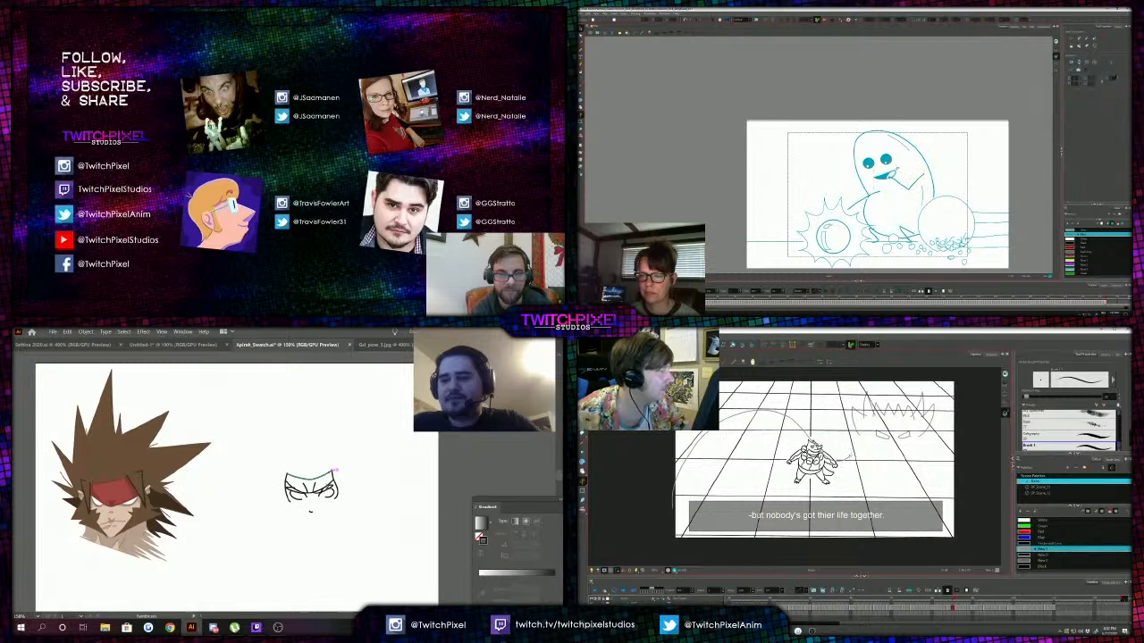
pyautogui.click(890, 175)
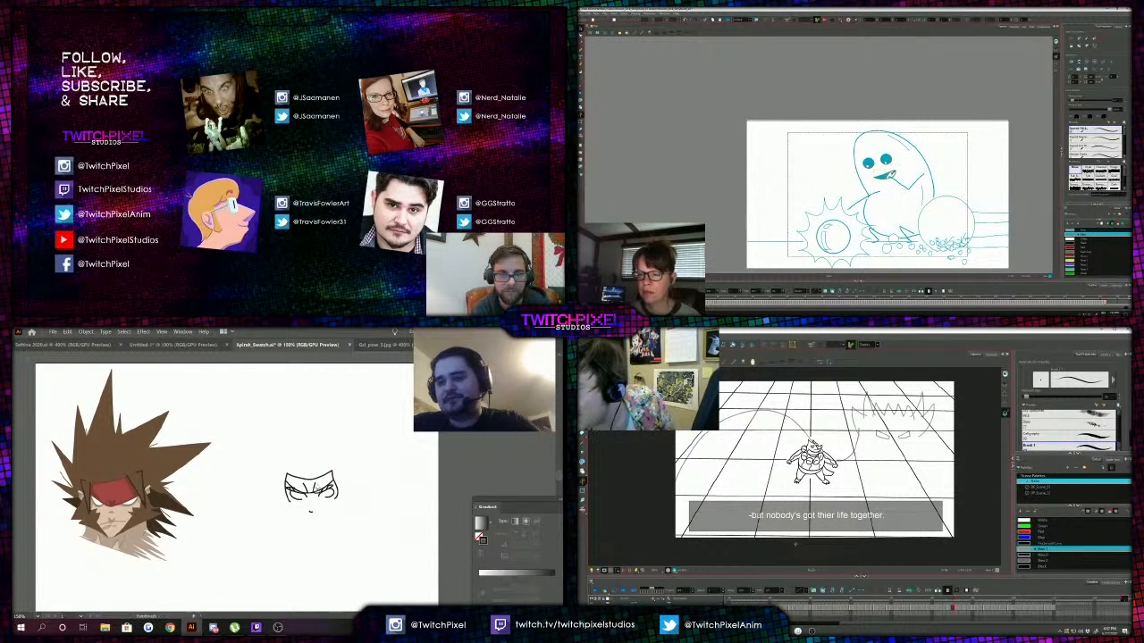
pyautogui.click(906, 166)
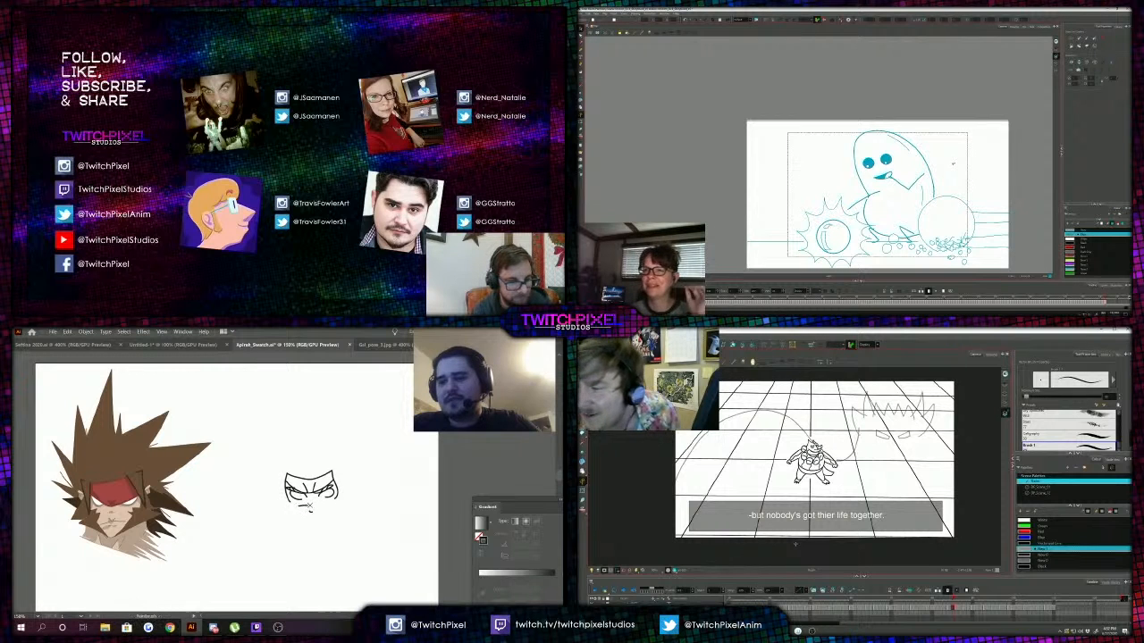
# Add short strokes under the eyes and around the mouth of the face sketch, and choose another brush for the ghost drawing.
pyautogui.moveTo(318, 504); pyautogui.dragTo(335, 505)
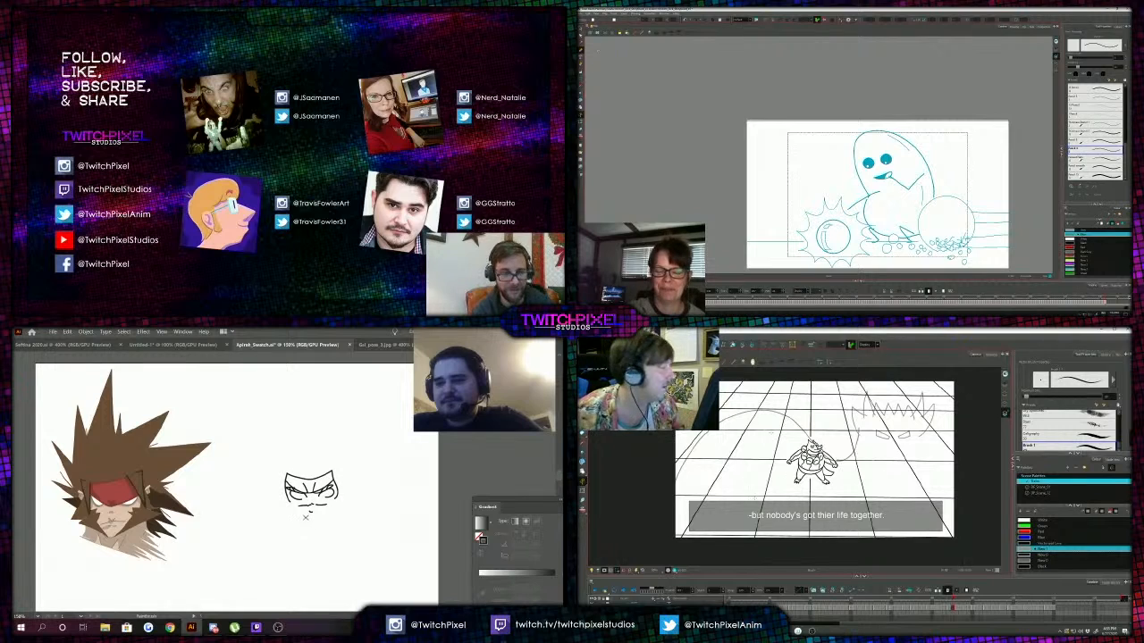
pyautogui.scroll(-2, 767, 526)
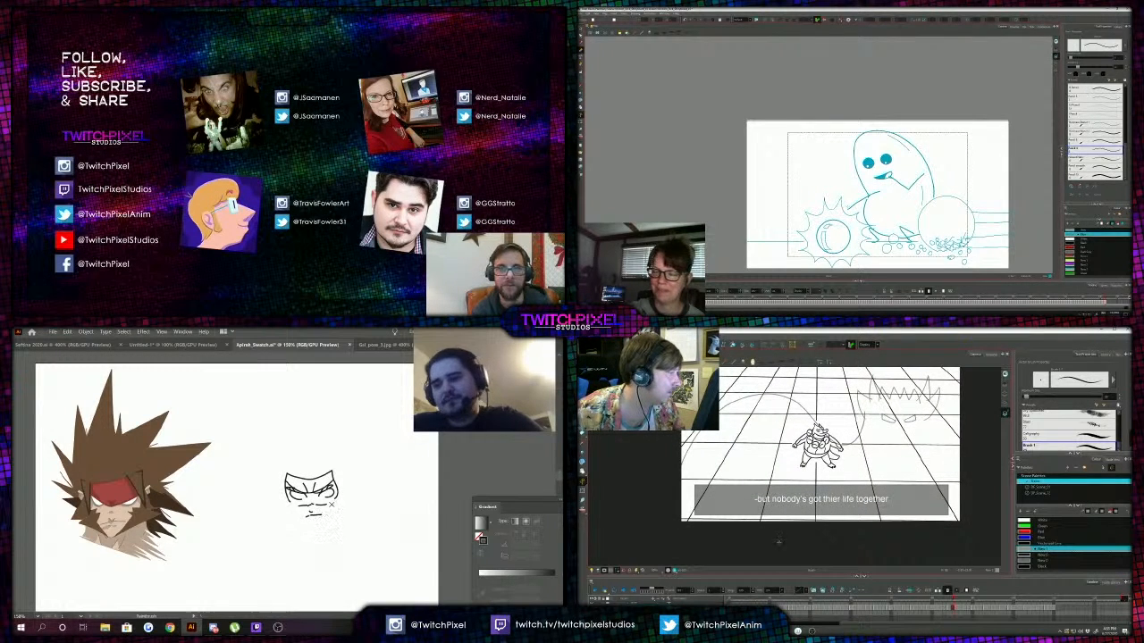
pyautogui.moveTo(950, 185); pyautogui.dragTo(894, 265)
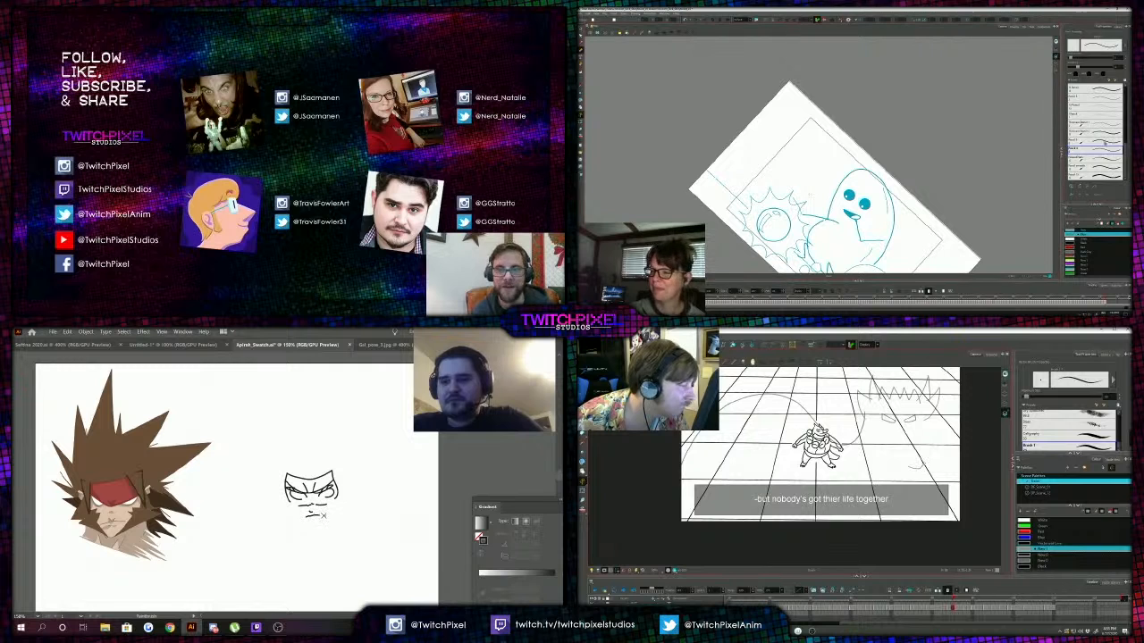
pyautogui.click(1105, 169)
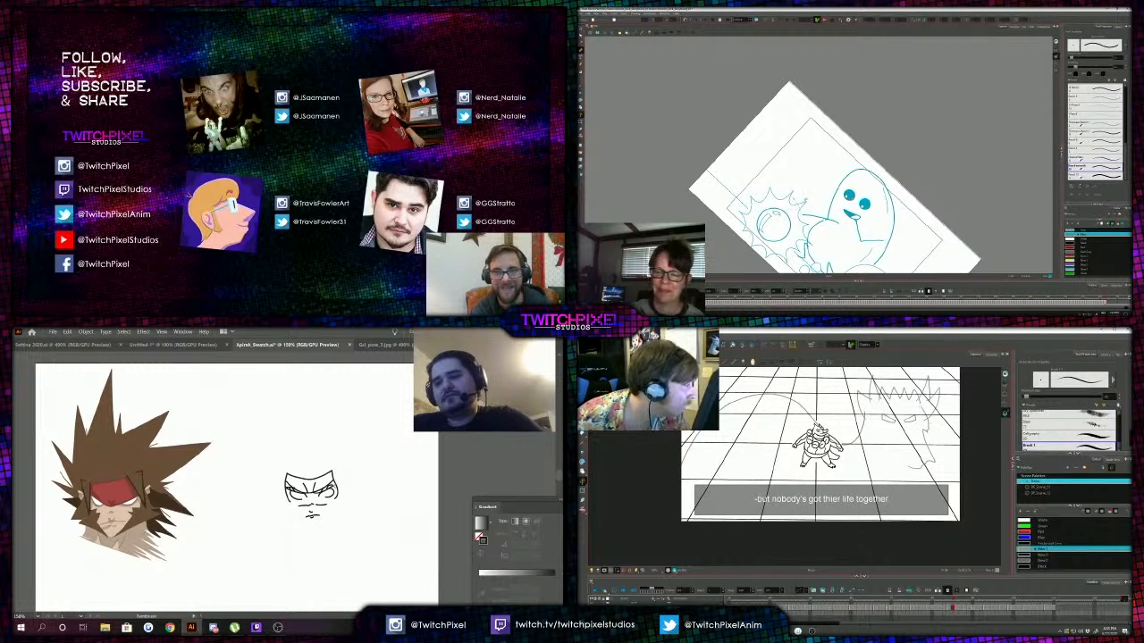
# Draw the curved right outline of the head beside the headband, replacing the first attempt with a new stroke.
pyautogui.moveTo(342, 477); pyautogui.dragTo(333, 461)
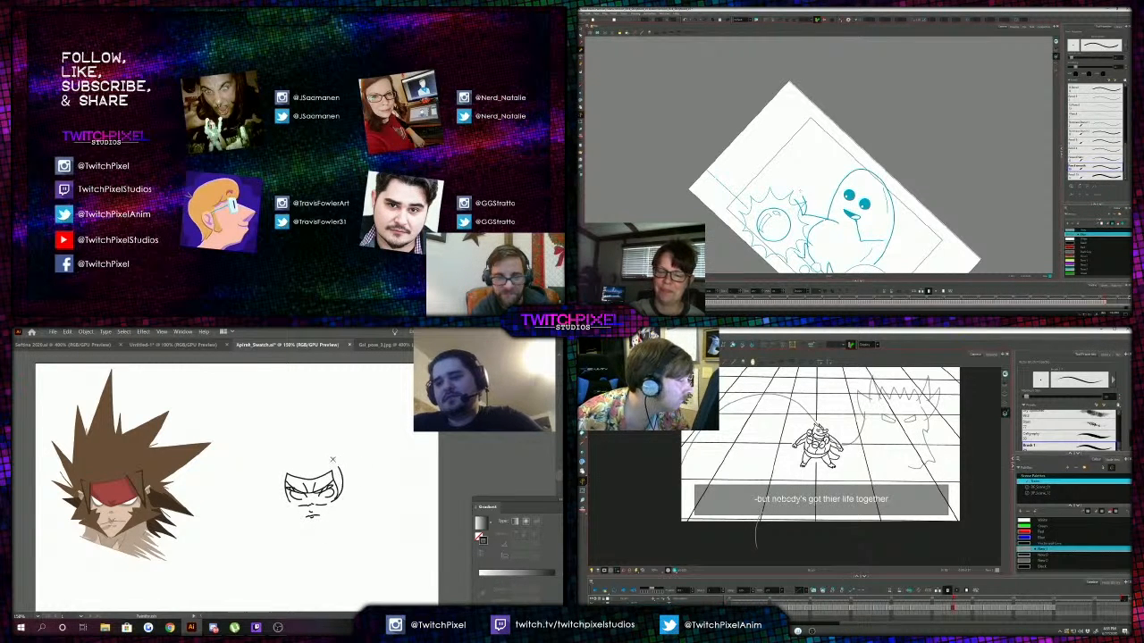
pyautogui.hotkey('ctrl', 'z')
pyautogui.moveTo(331, 503); pyautogui.dragTo(332, 462)
pyautogui.hotkey('shift', 'x')
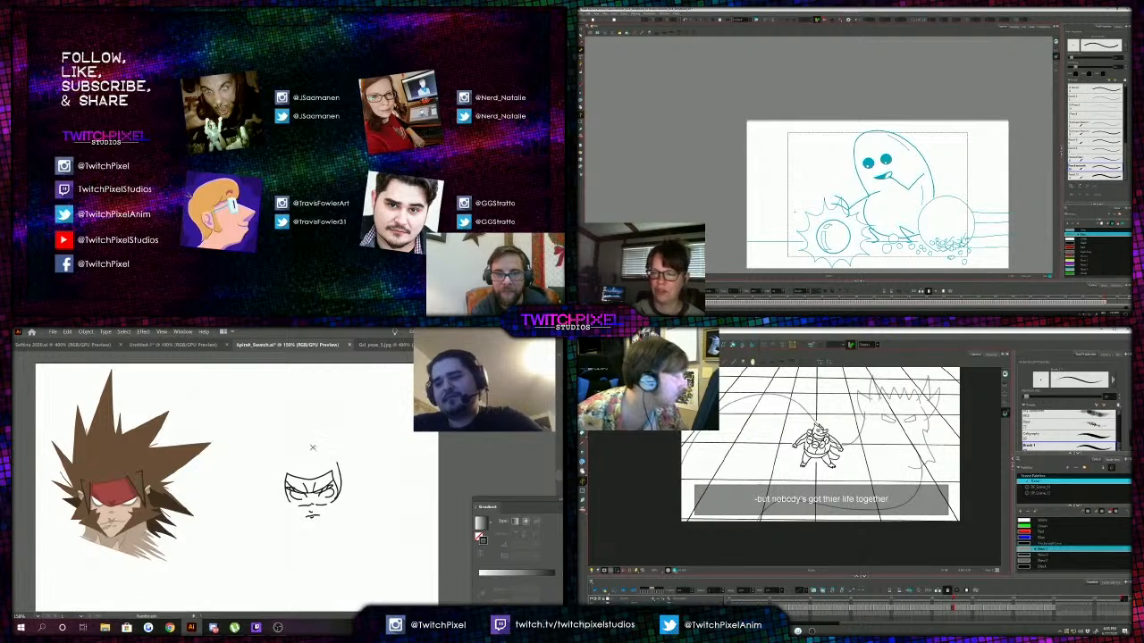
# Close the horned creature's outline at its base on the storyboard floor and fill the shape with grey.
pyautogui.press('k')
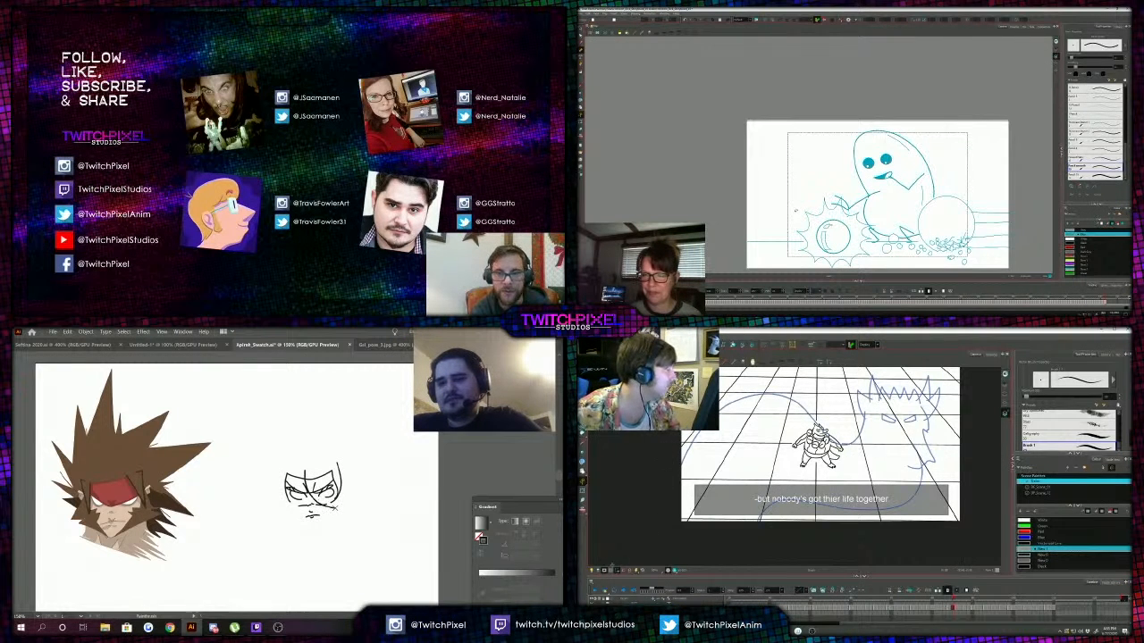
pyautogui.hotkey('ctrl', 'z')
pyautogui.click(605, 568)
pyautogui.moveTo(678, 489)
pyautogui.mouseDown()
pyautogui.moveTo(696, 543)
pyautogui.moveTo(769, 540)
pyautogui.mouseUp()
pyautogui.hotkey('alt', 'i')
pyautogui.click(745, 518)
# Redraw the curved left outline of the head sketch, and redo the grey fill of the storyboard's horned shadow.
pyautogui.moveTo(280, 463); pyautogui.dragTo(293, 507)
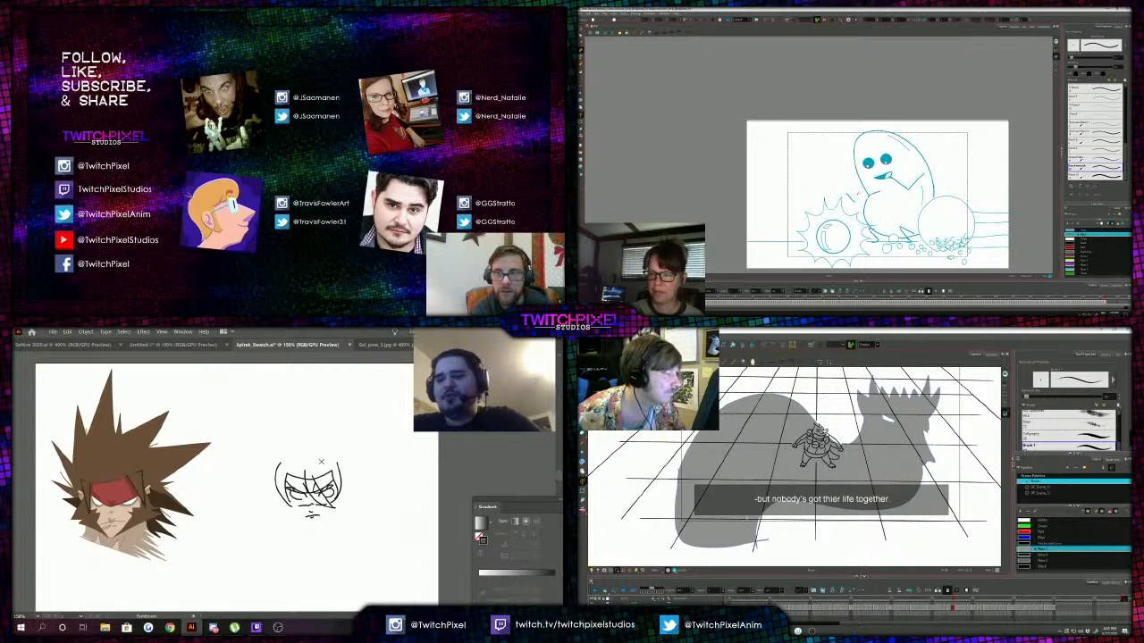
pyautogui.hotkey('ctrl', 'z')
pyautogui.hotkey('ctrl', 'z')
pyautogui.scroll(3, 883, 421)
pyautogui.scroll(3, 912, 417)
pyautogui.moveTo(284, 465); pyautogui.dragTo(294, 506)
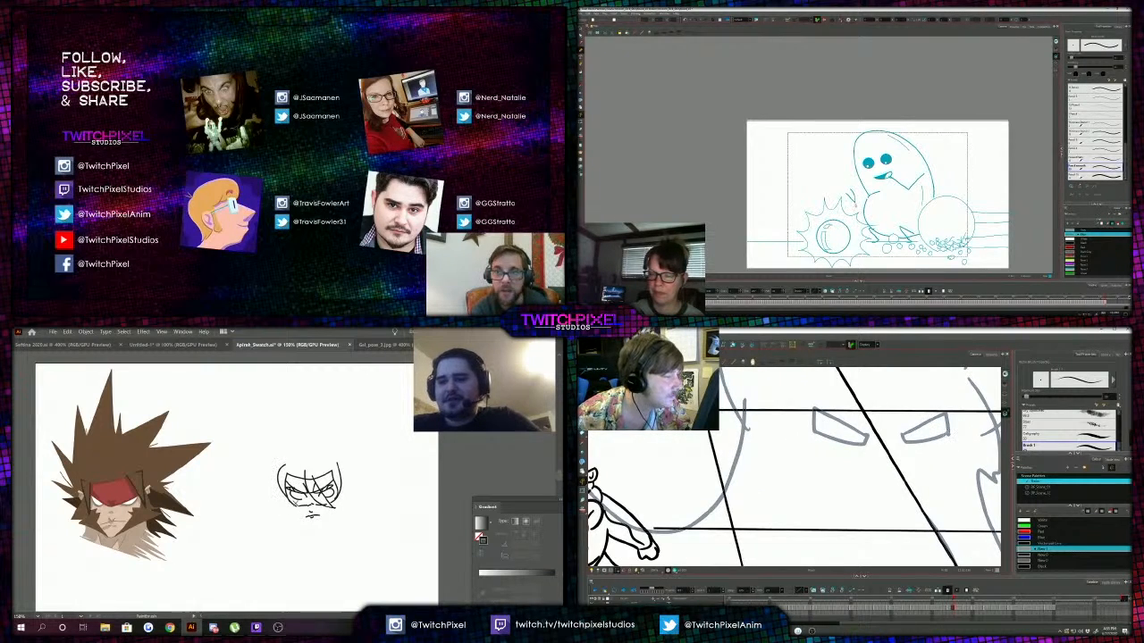
pyautogui.click(828, 464)
pyautogui.scroll(-2, 818, 420)
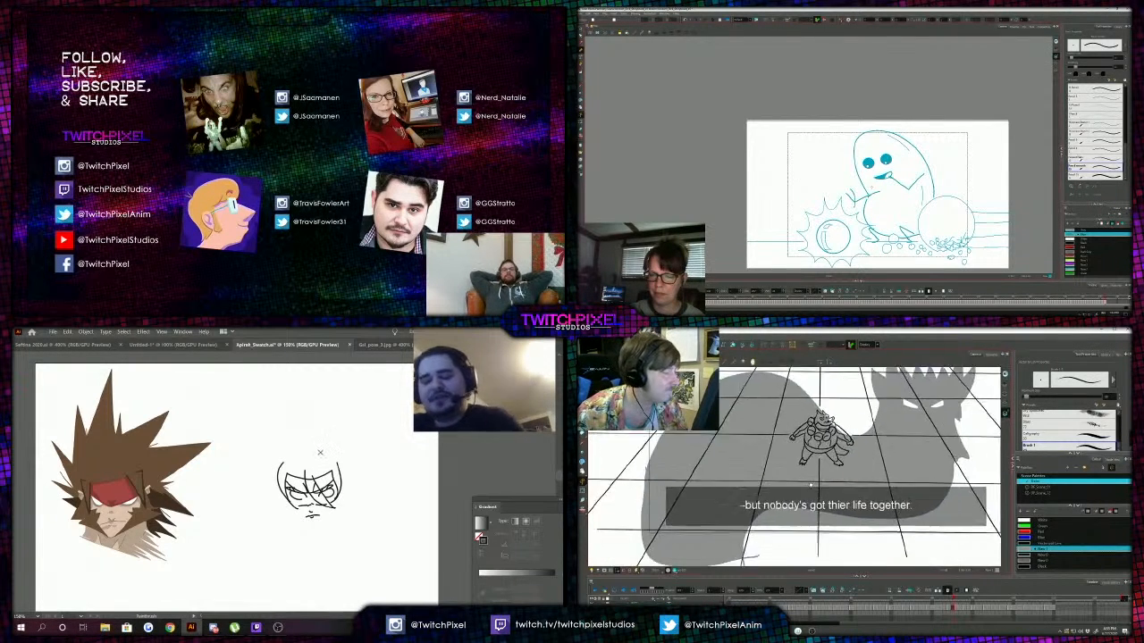
pyautogui.hotkey('ctrl', 'z')
pyautogui.moveTo(279, 466); pyautogui.dragTo(295, 506)
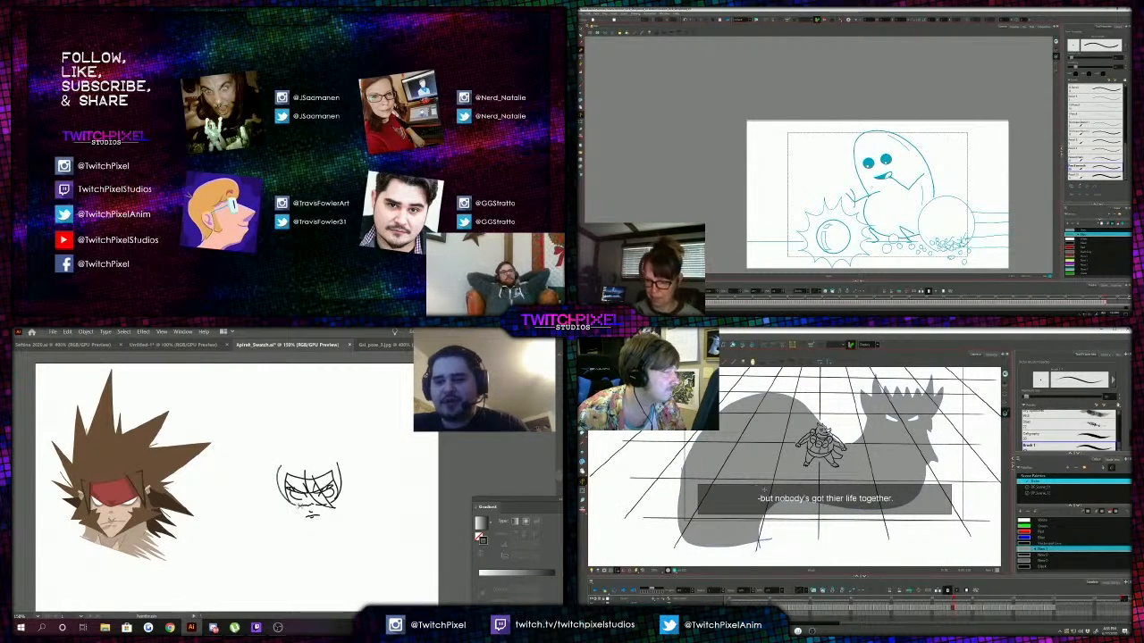
pyautogui.moveTo(360, 458); pyautogui.dragTo(390, 478)
pyautogui.hotkey('ctrl', 'z')
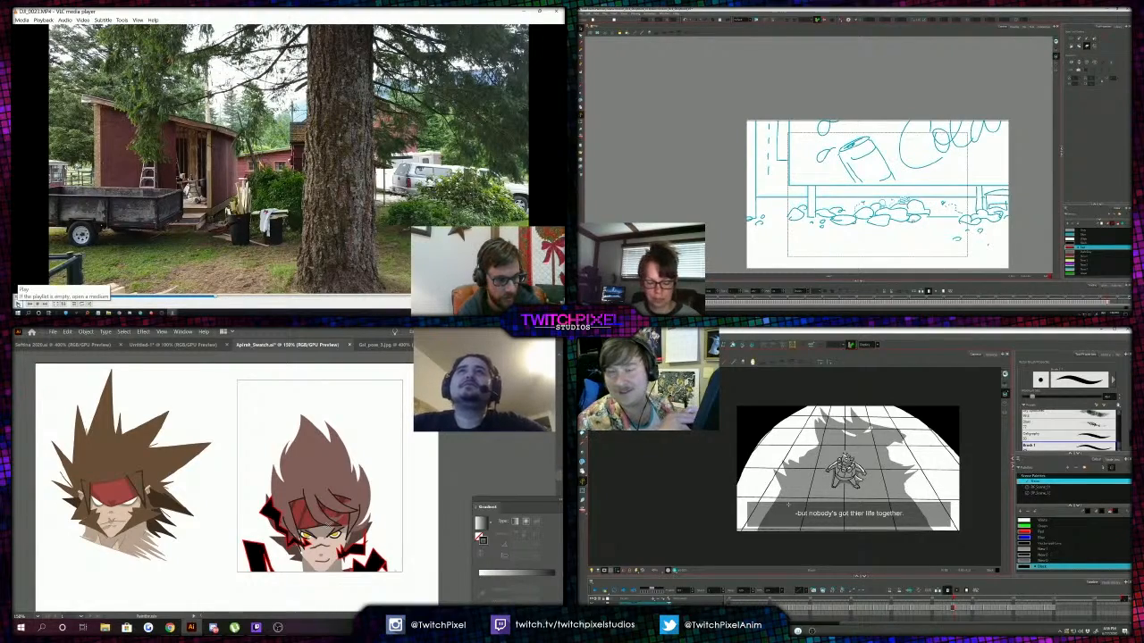
# Delete all artwork from the cola billboard panel, undo once, and delete all artwork from the ghost panel.
pyautogui.hotkey('ctrl', 'a')
pyautogui.press('Delete')
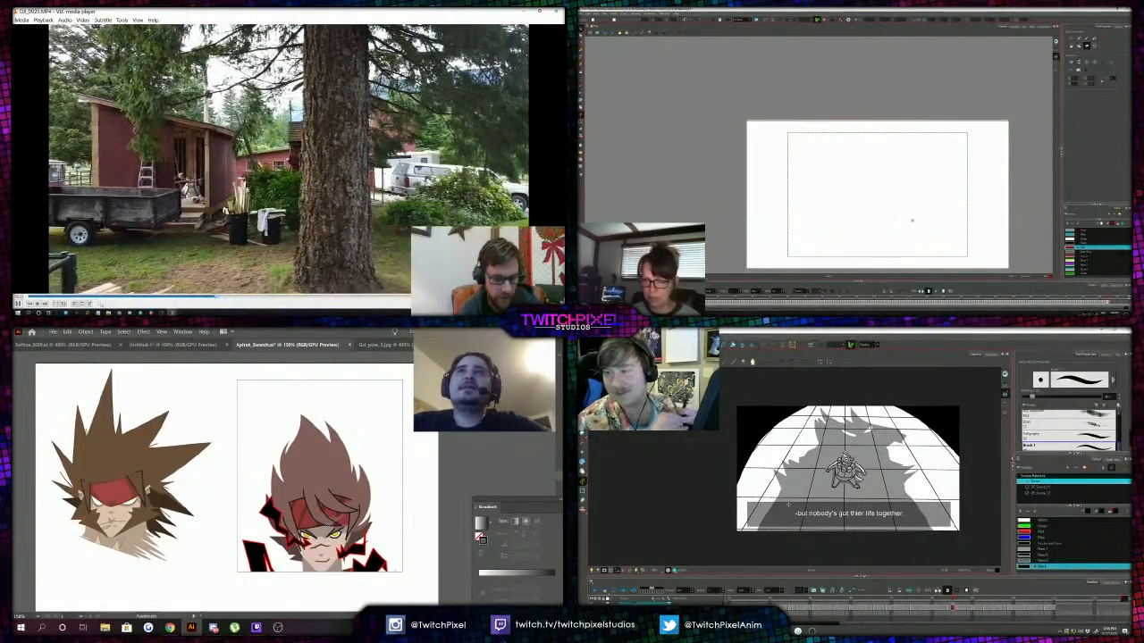
pyautogui.hotkey('ctrl', 'z')
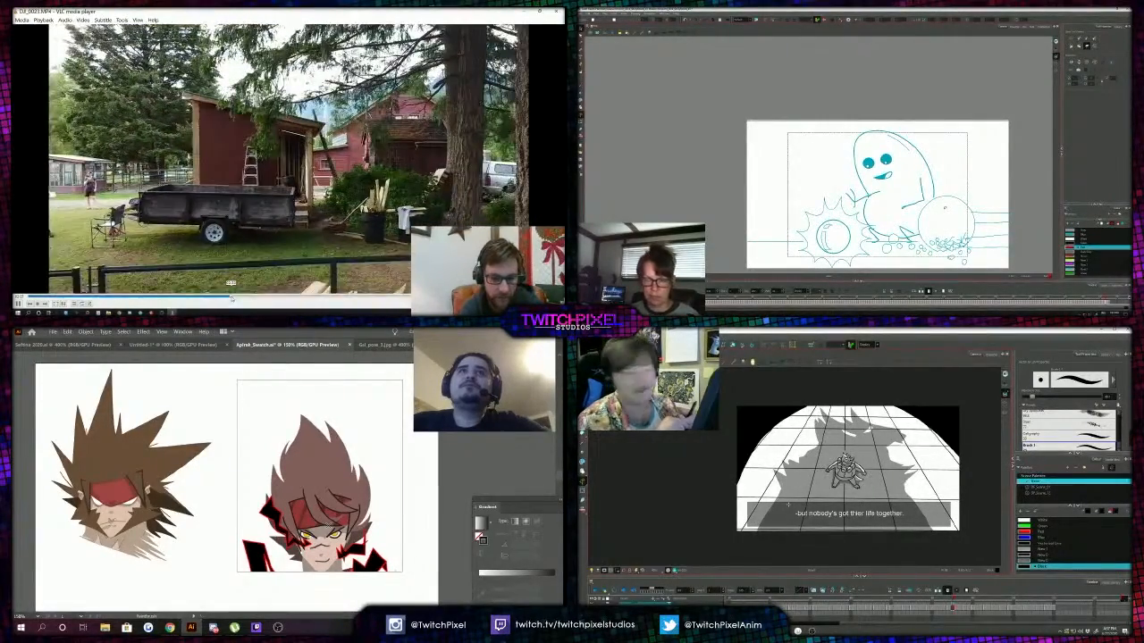
pyautogui.hotkey('ctrl', 'a')
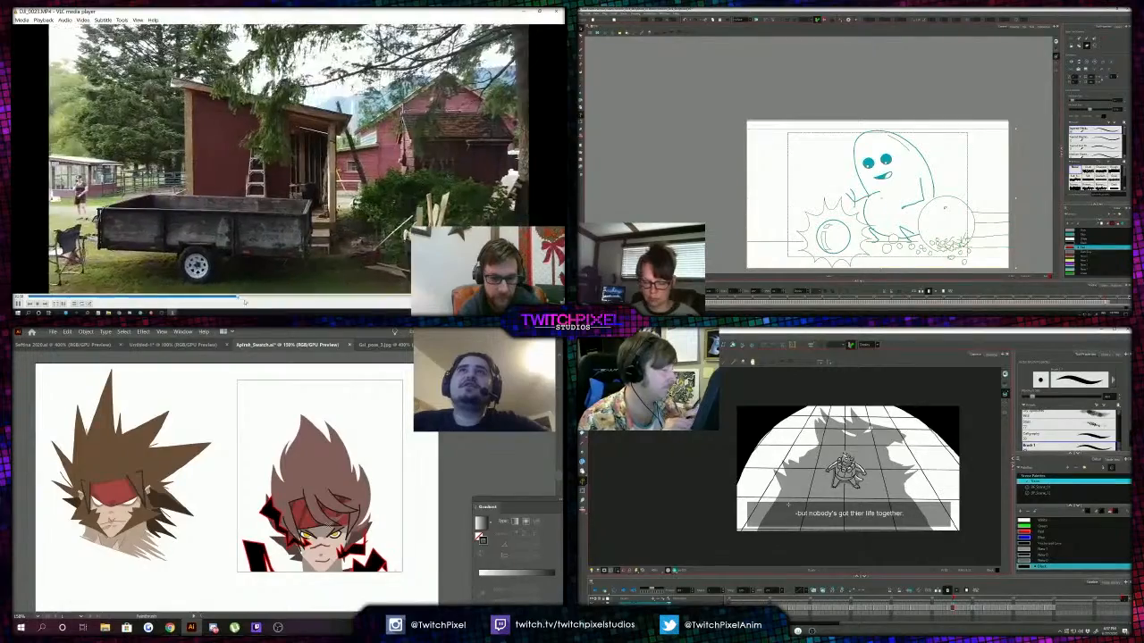
pyautogui.press('Delete')
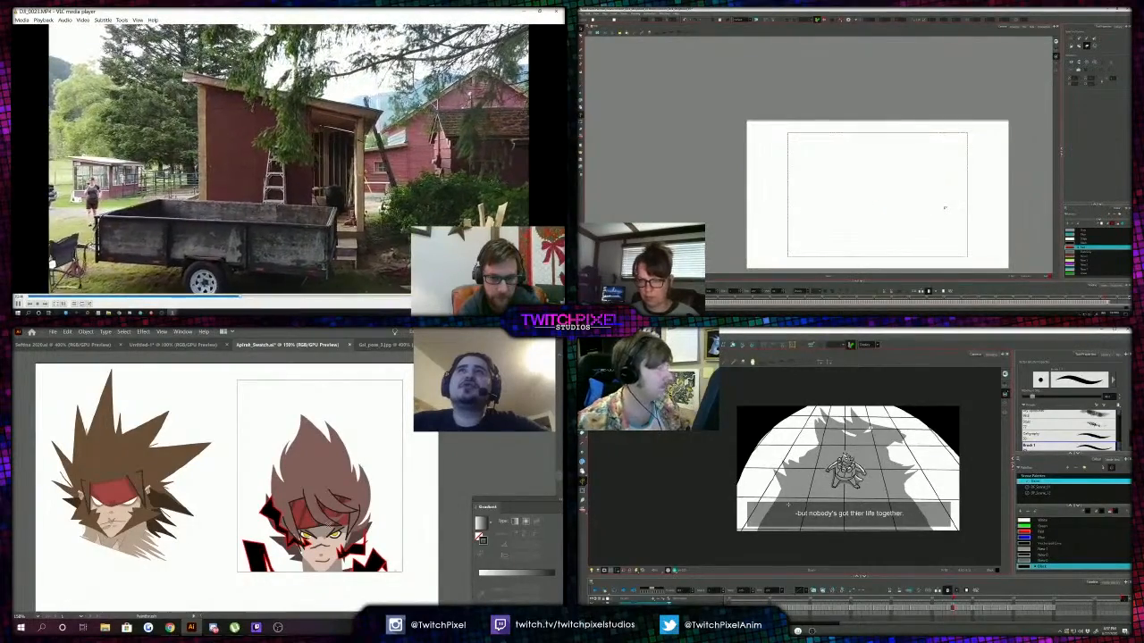
# Undo the ghost panel's artwork deletion, and skip ahead through the farm drone video before closing the player.
pyautogui.hotkey('ctrl', 'z')
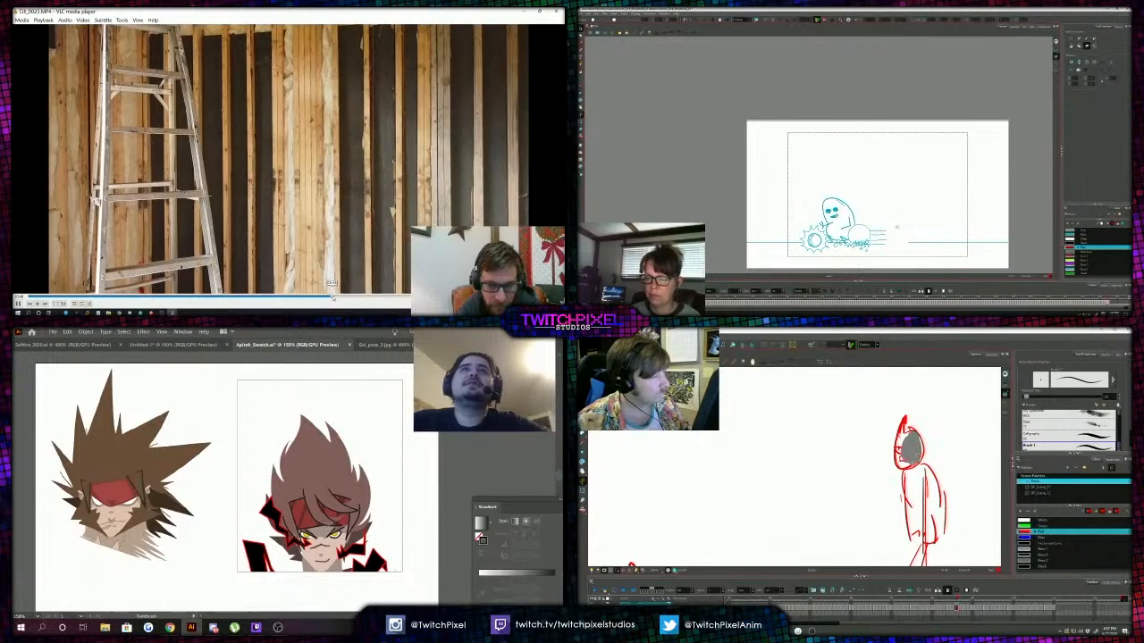
pyautogui.click(332, 295)
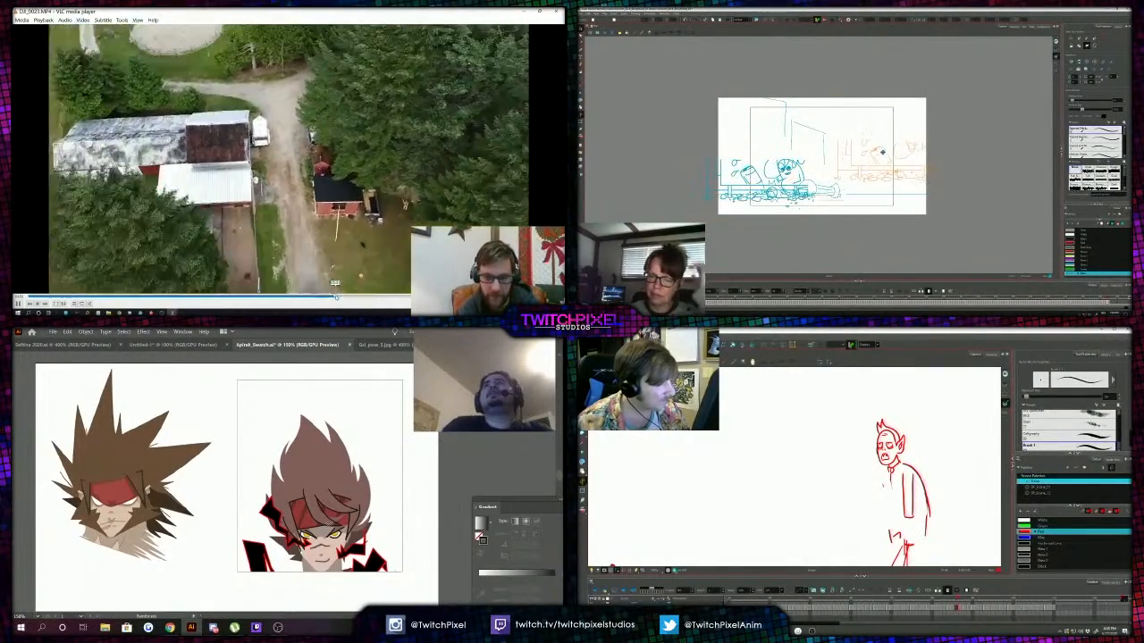
pyautogui.click(336, 297)
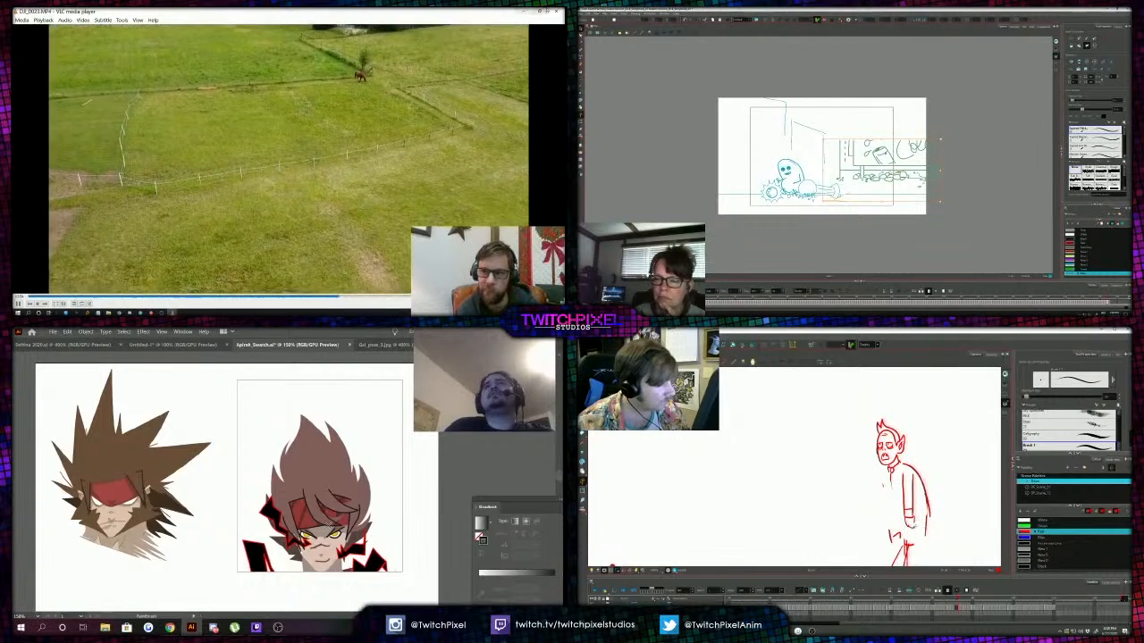
pyautogui.click(555, 12)
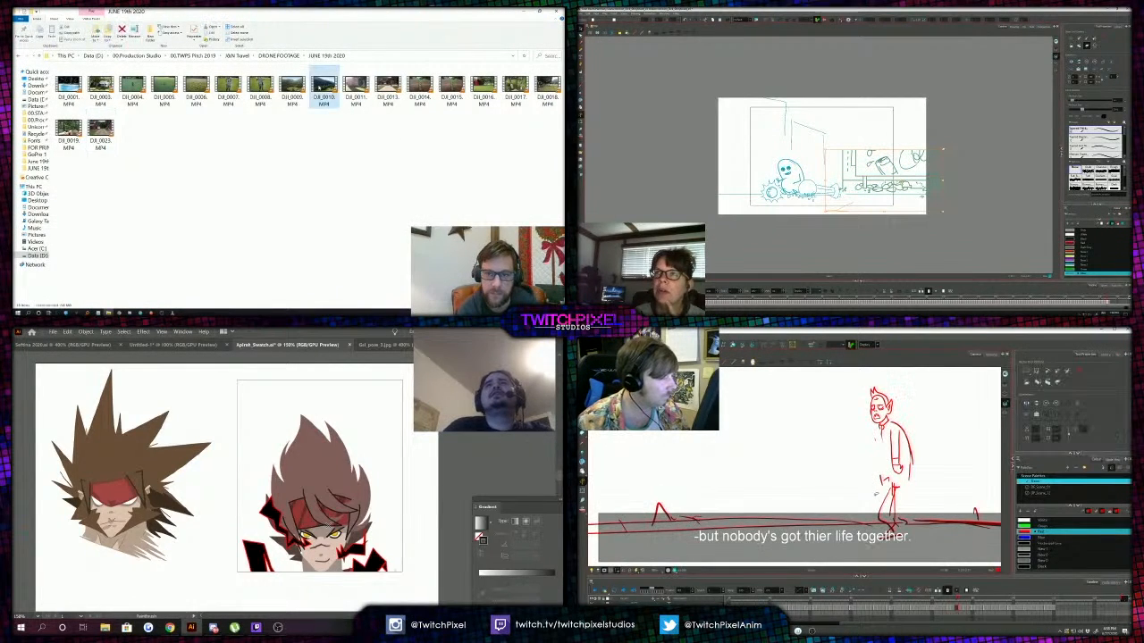
# Play the drone clip DJI_0010.MP4 from the June 19th footage folder and close the player.
pyautogui.doubleClick(322, 86)
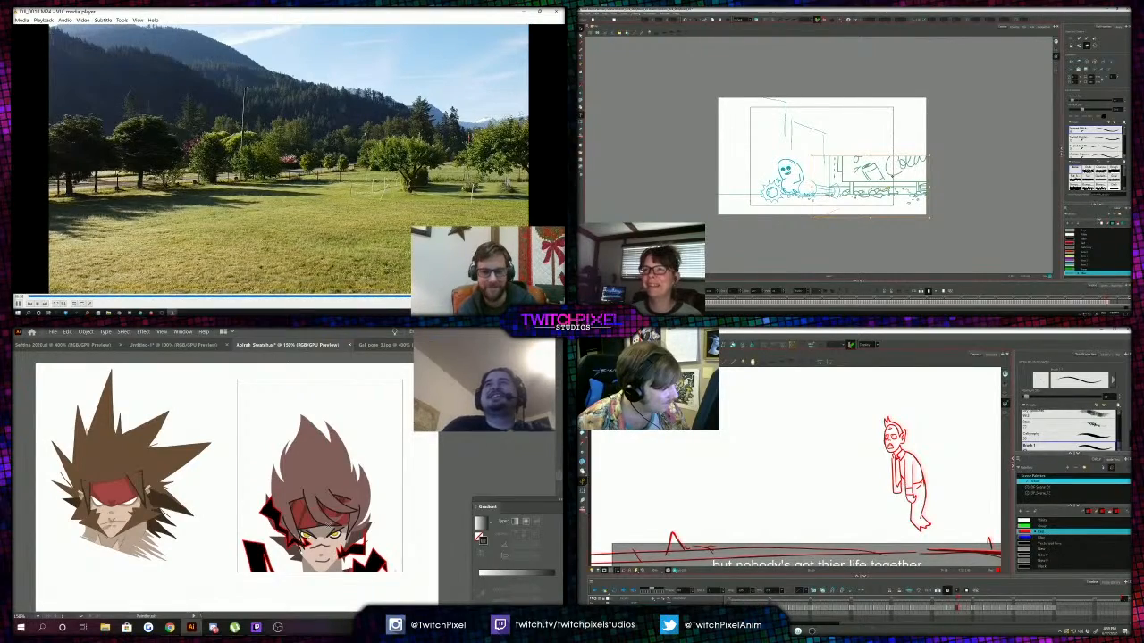
pyautogui.hotkey('ctrl', 'z')
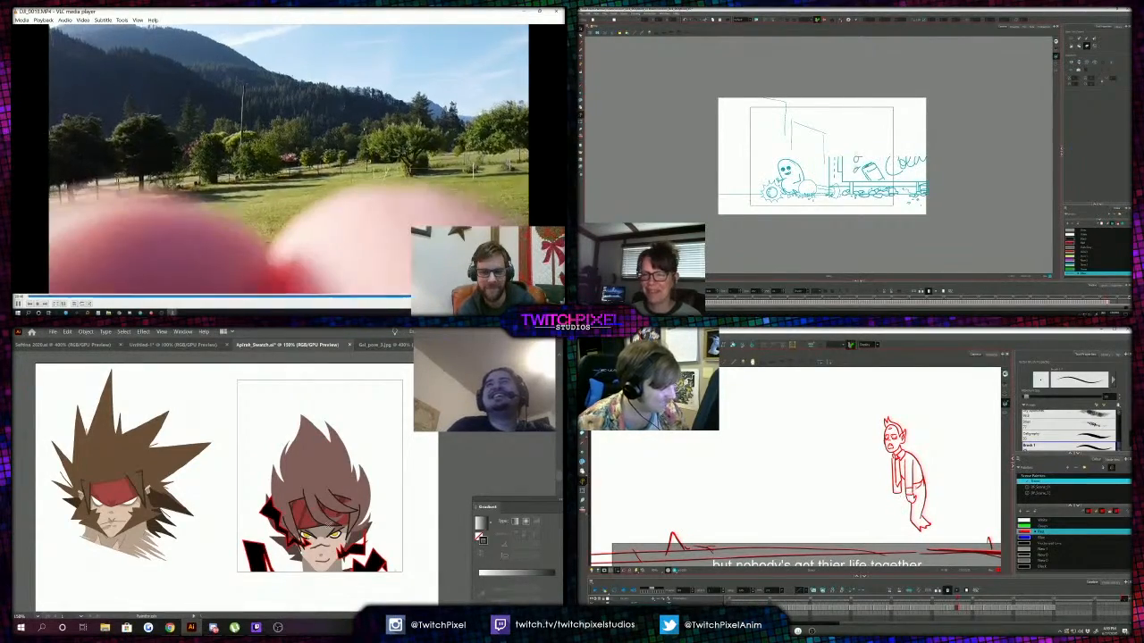
pyautogui.hotkey('alt', 's')
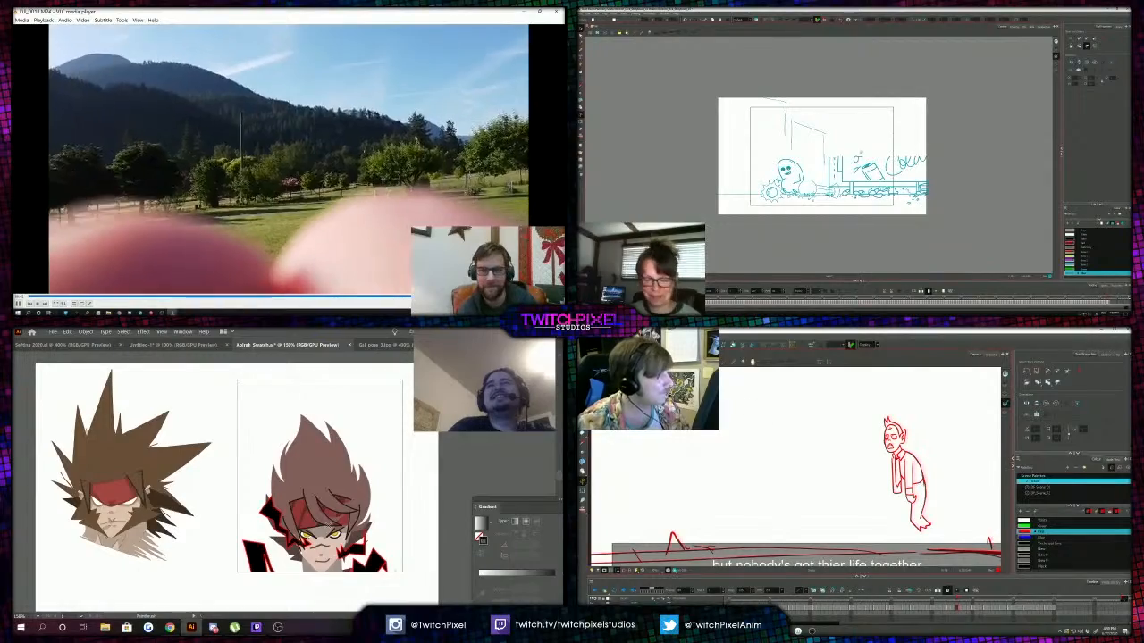
pyautogui.hotkey('alt', 'b')
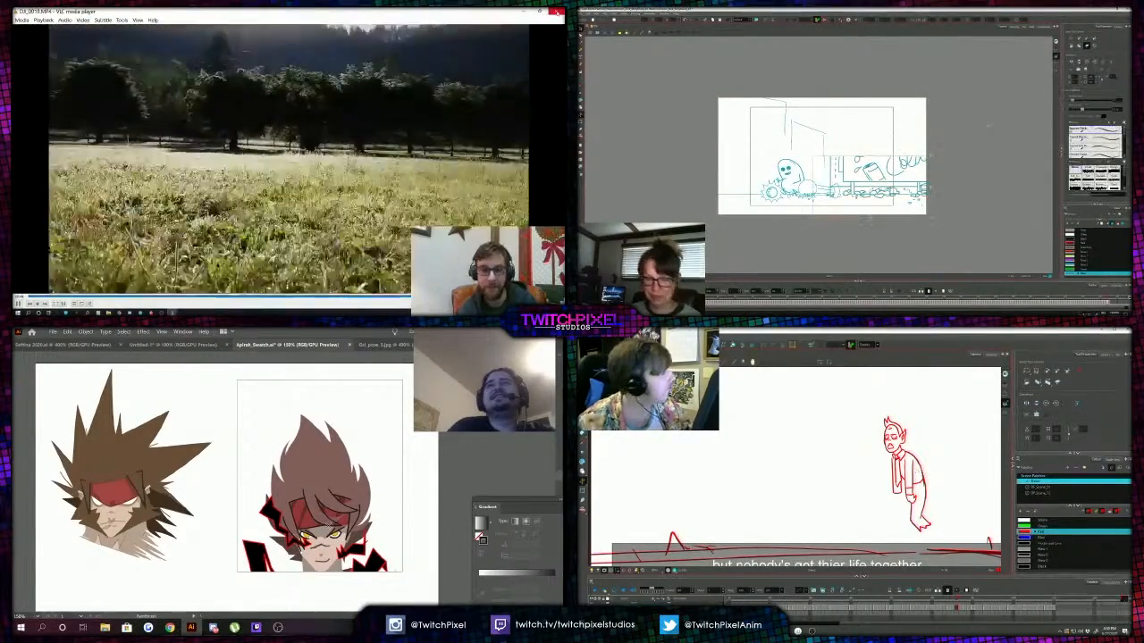
pyautogui.hotkey('alt', 'b')
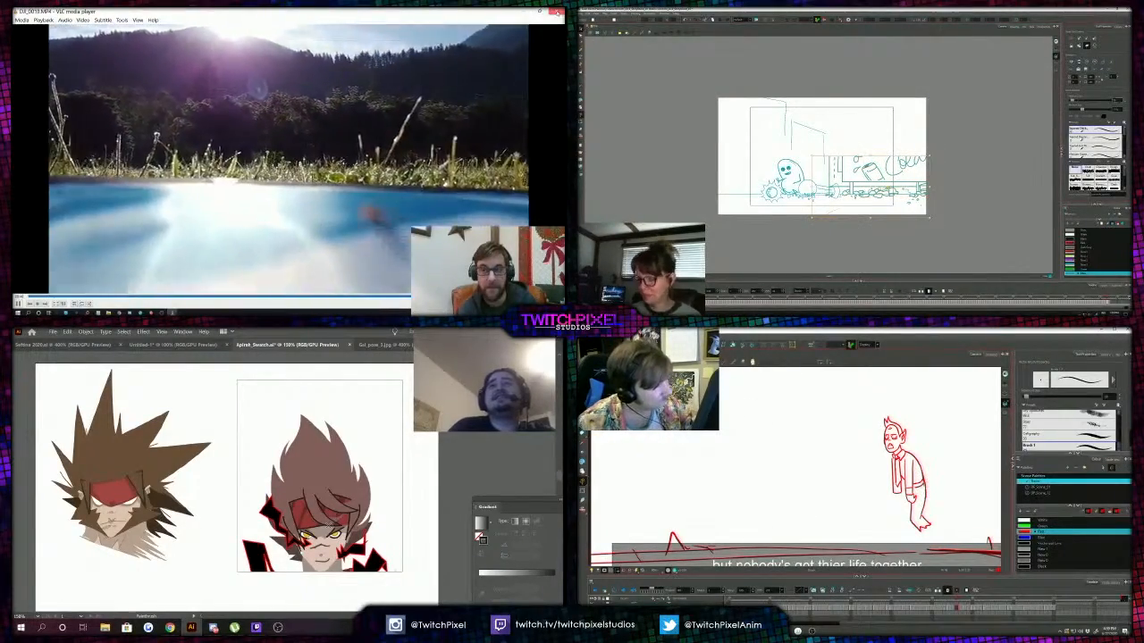
pyautogui.click(554, 10)
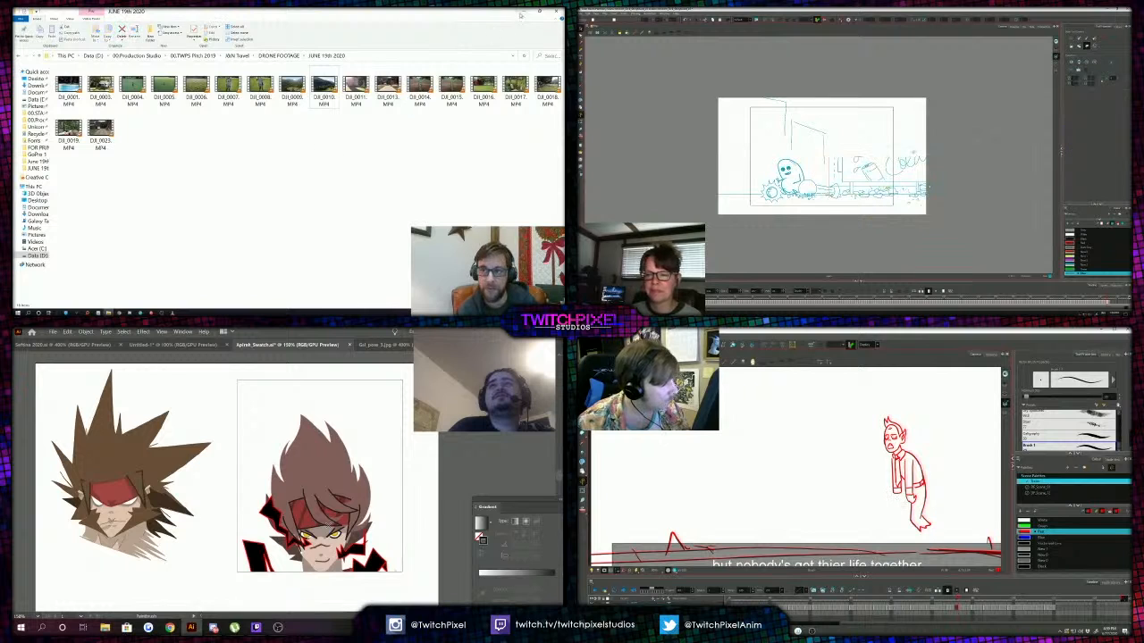
# Play the drone clip DJI_0023.MP4 again, close the player and switch to another open window.
pyautogui.doubleClick(100, 132)
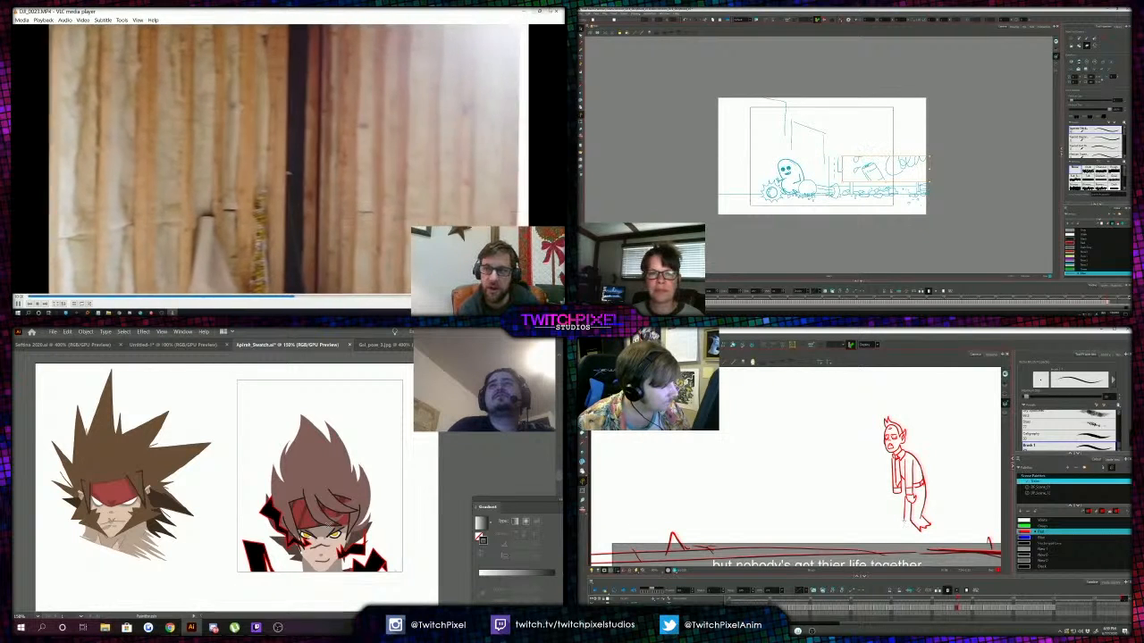
pyautogui.click(554, 10)
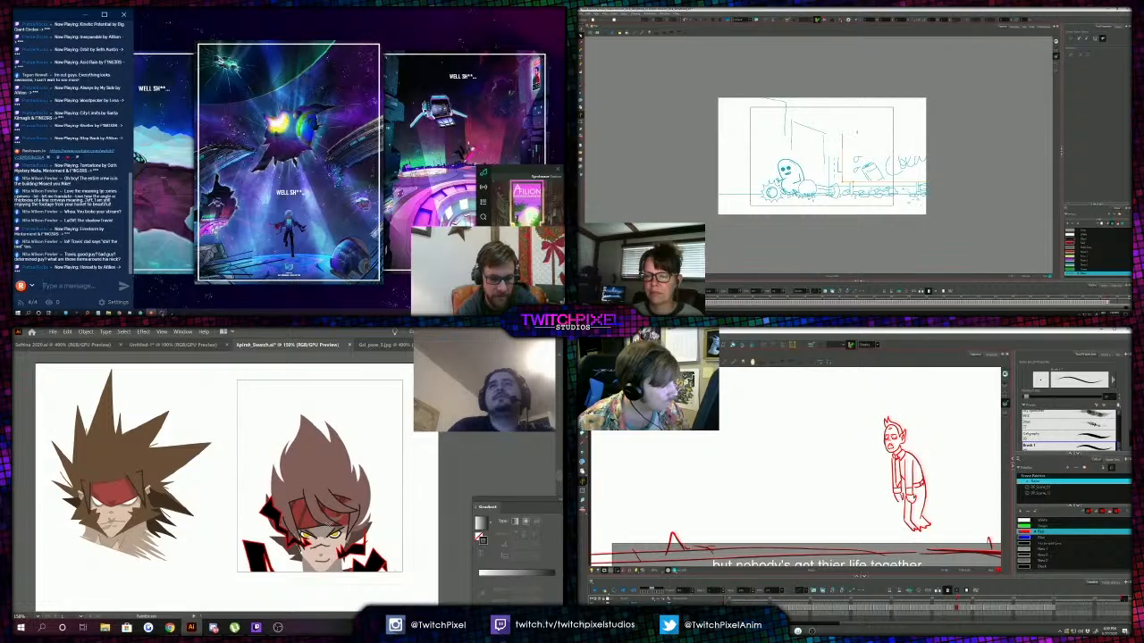
pyautogui.click(163, 314)
pyautogui.click(230, 235)
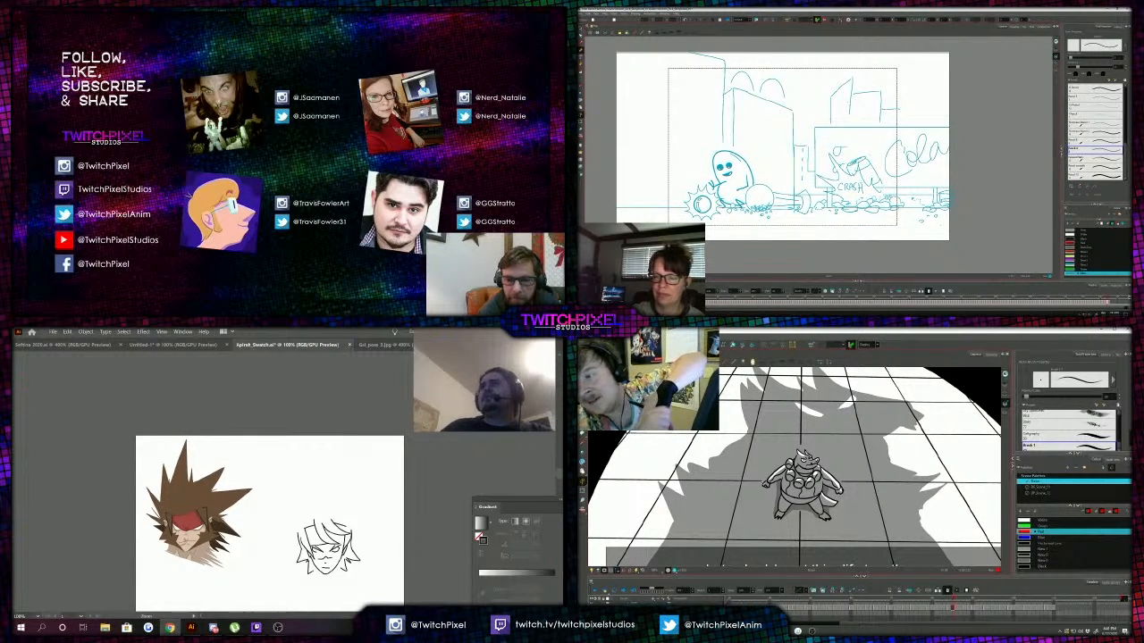
pyautogui.moveTo(769, 494); pyautogui.dragTo(783, 494)
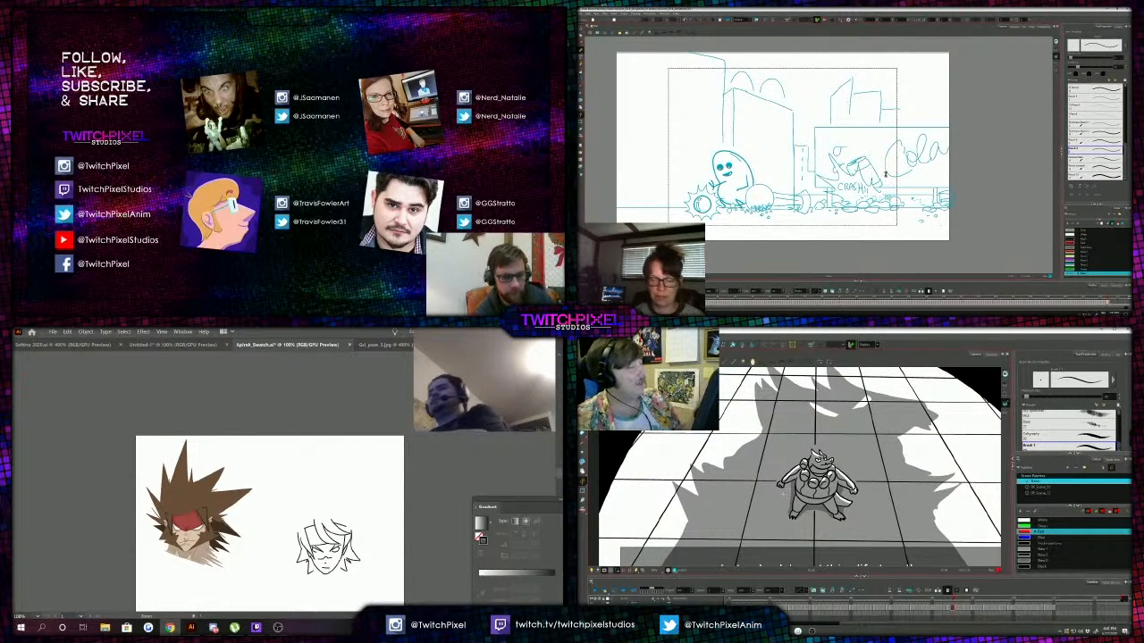
pyautogui.press('.')
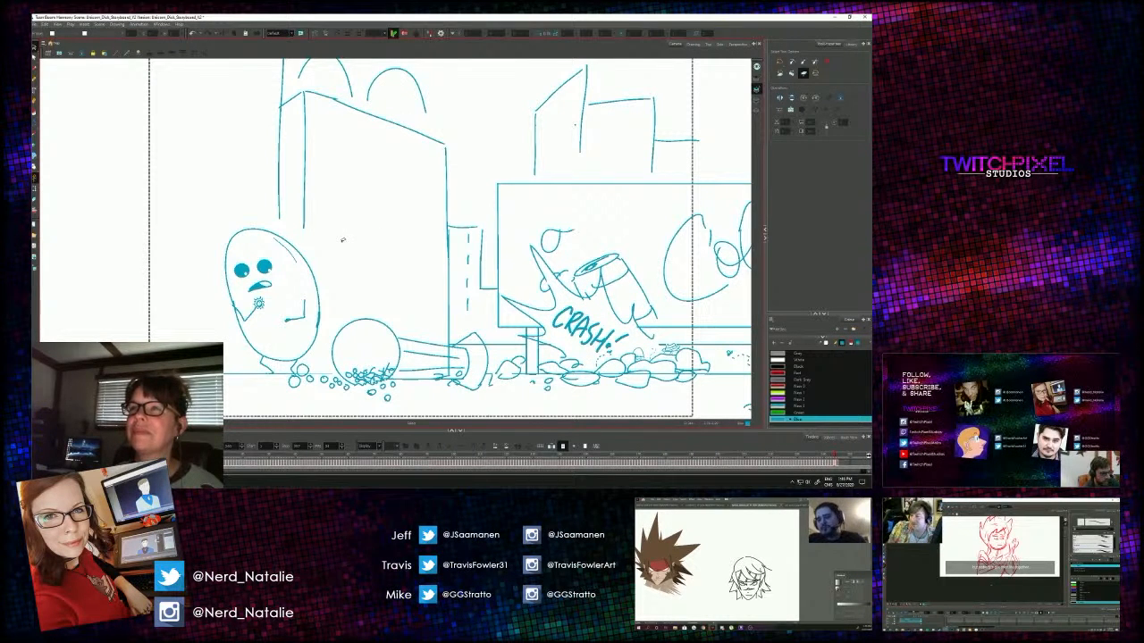
pyautogui.scroll(-2, 343, 239)
pyautogui.moveTo(354, 224); pyautogui.dragTo(338, 238)
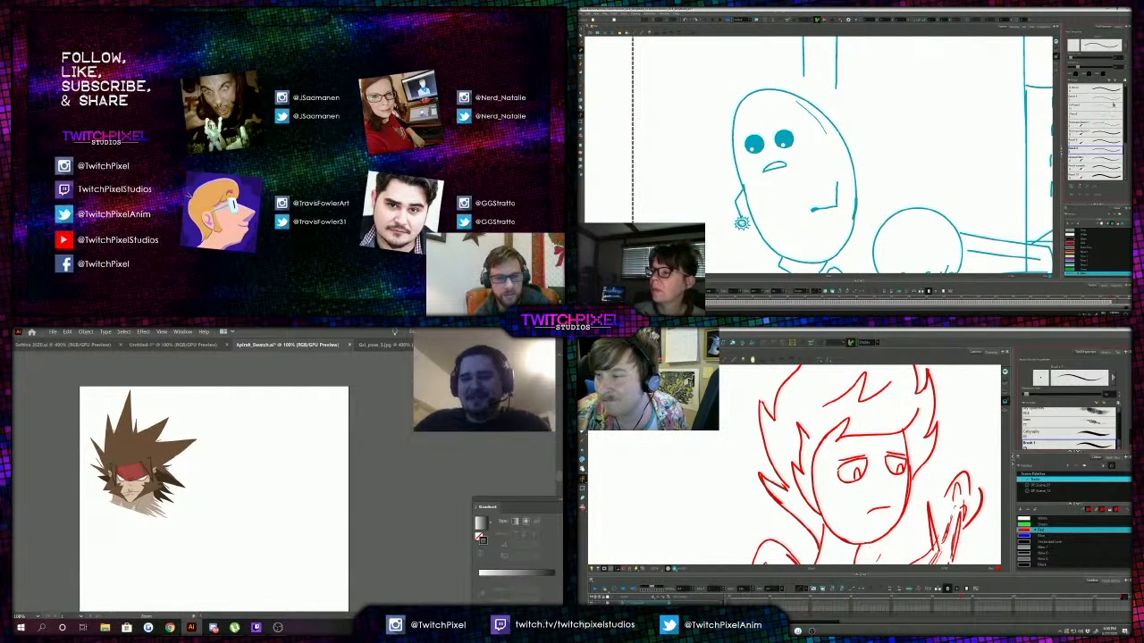
pyautogui.click(264, 465)
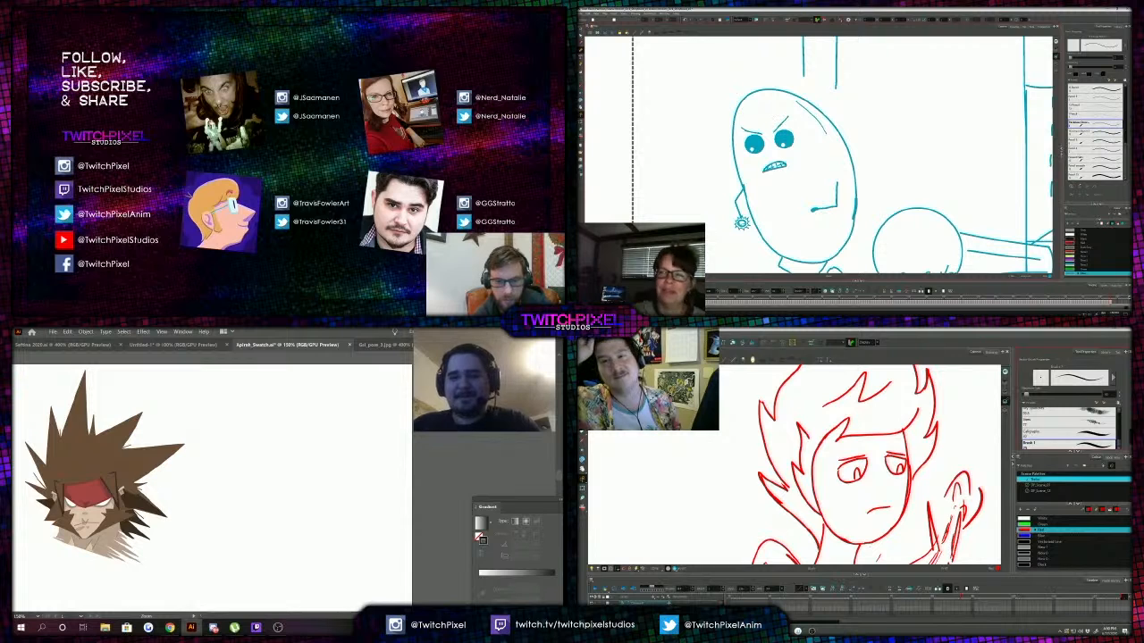
pyautogui.click(210, 489)
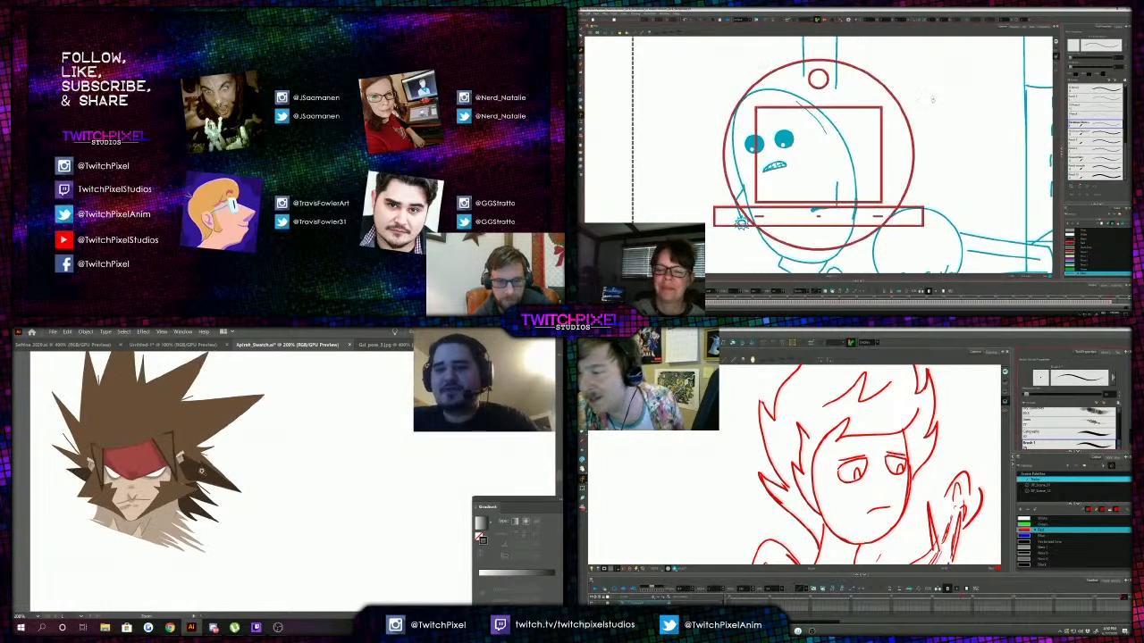
pyautogui.rightClick(202, 508)
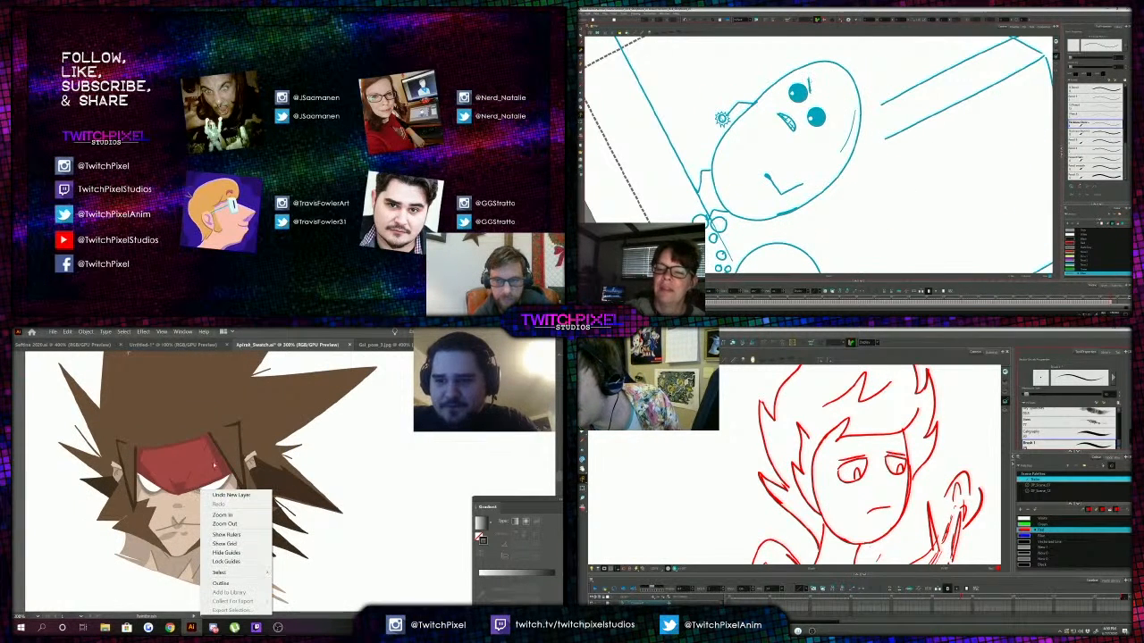
pyautogui.click(303, 436)
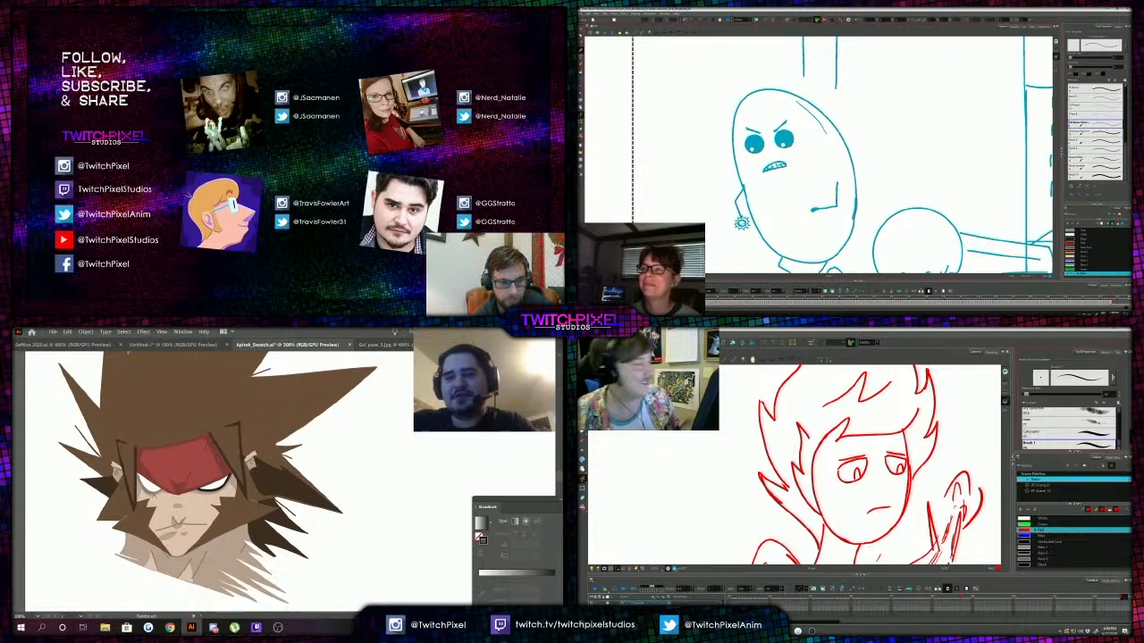
# Select the left eye of the flame-haired character in the red storyboard sketch.
pyautogui.press('.')
pyautogui.press('.')
pyautogui.press('.')
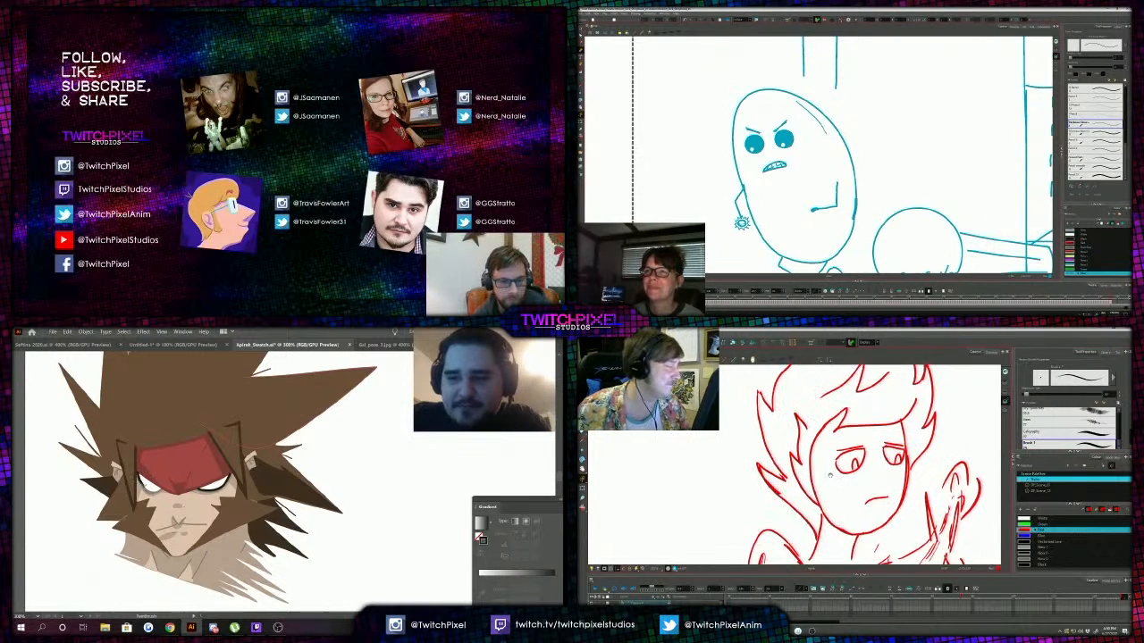
pyautogui.hotkey('alt', 's')
pyautogui.moveTo(872, 482); pyautogui.dragTo(832, 450)
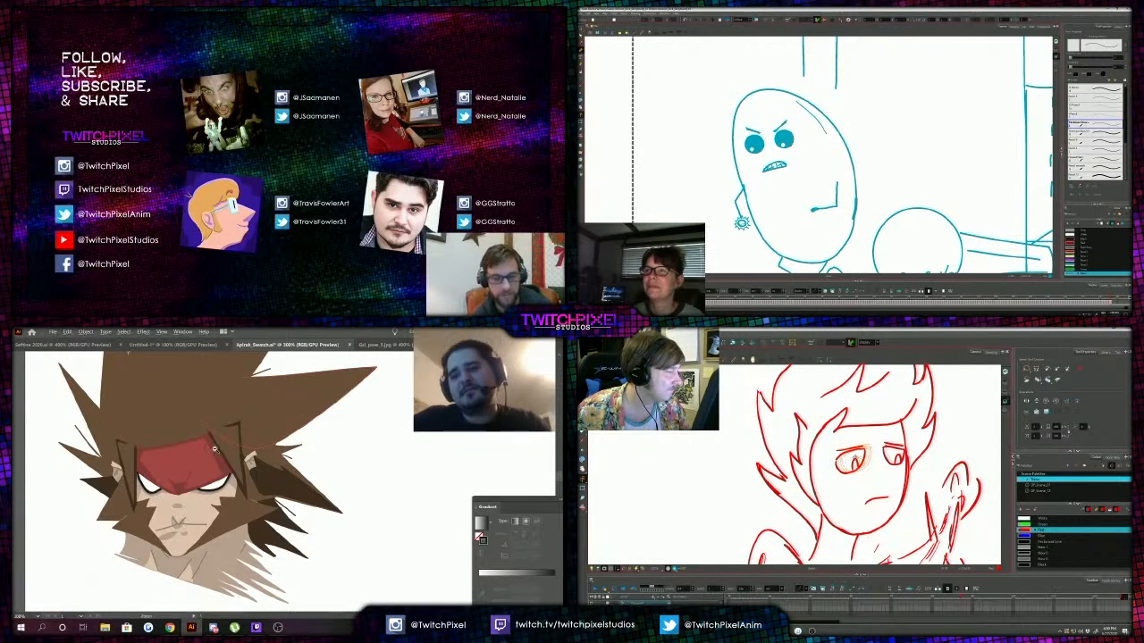
# Brush a black upper-eyelid line over the left eye of the brown-haired, headbanded head.
pyautogui.press('z')
pyautogui.keyDown('alt'); pyautogui.click(288, 468); pyautogui.keyUp('alt')
pyautogui.keyDown('alt'); pyautogui.click(287, 469); pyautogui.keyUp('alt')
pyautogui.click(286, 474)
pyautogui.click(282, 486)
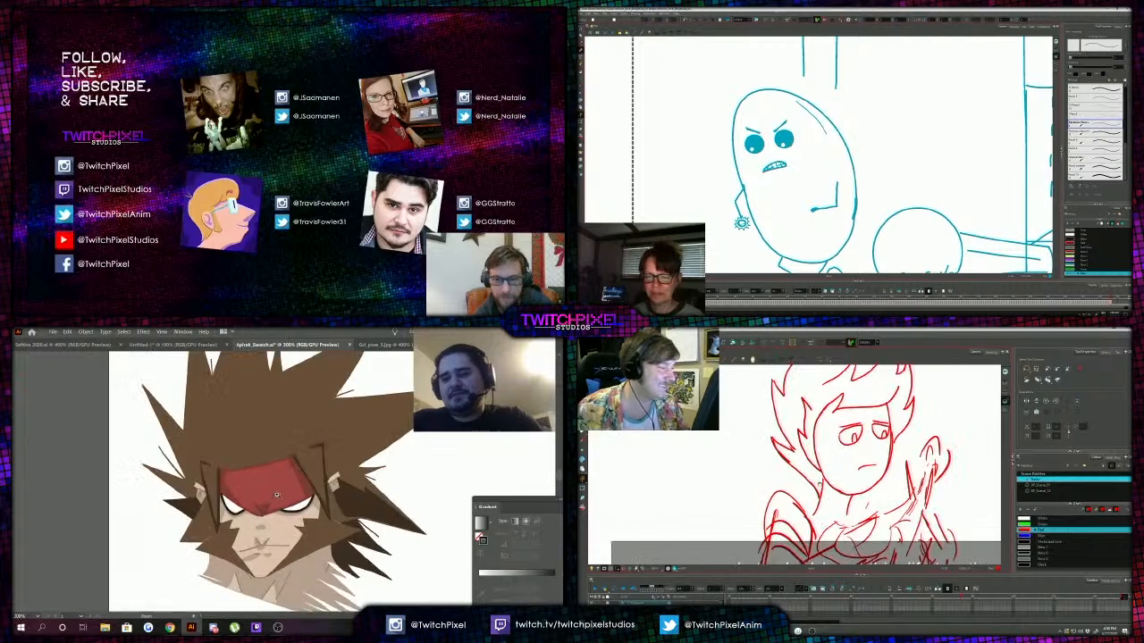
pyautogui.click(282, 485)
pyautogui.click(282, 486)
pyautogui.moveTo(795, 163); pyautogui.dragTo(825, 169)
pyautogui.moveTo(815, 442); pyautogui.dragTo(859, 527)
pyautogui.press('b')
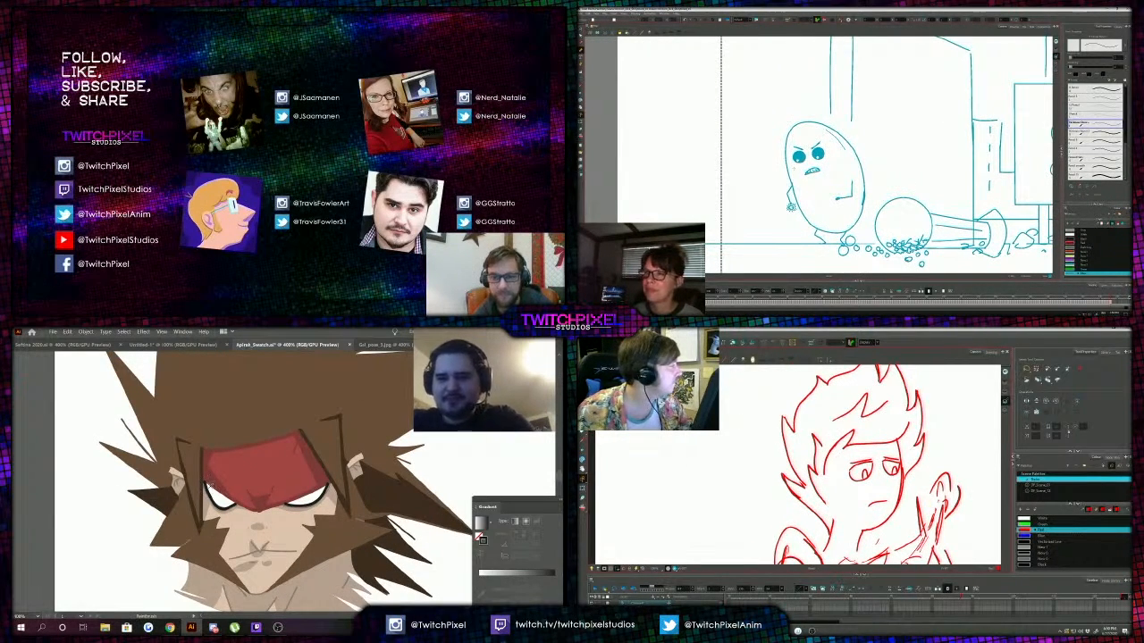
pyautogui.hotkey('alt', 'b')
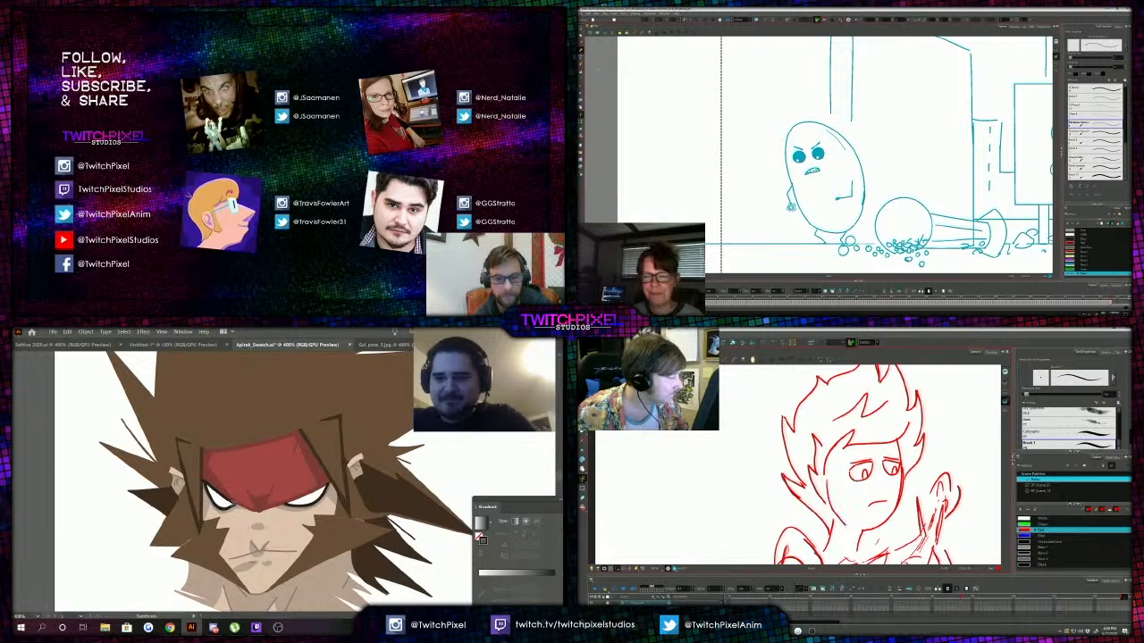
pyautogui.moveTo(204, 483)
pyautogui.mouseDown()
pyautogui.moveTo(234, 504)
pyautogui.moveTo(246, 491)
pyautogui.mouseUp()
# Brush a black upper-eyelid line over the head's right eye, and rotate the storyboard ghost slightly clockwise so it stands more upright.
pyautogui.moveTo(807, 222); pyautogui.dragTo(853, 222)
pyautogui.moveTo(859, 500); pyautogui.dragTo(864, 448)
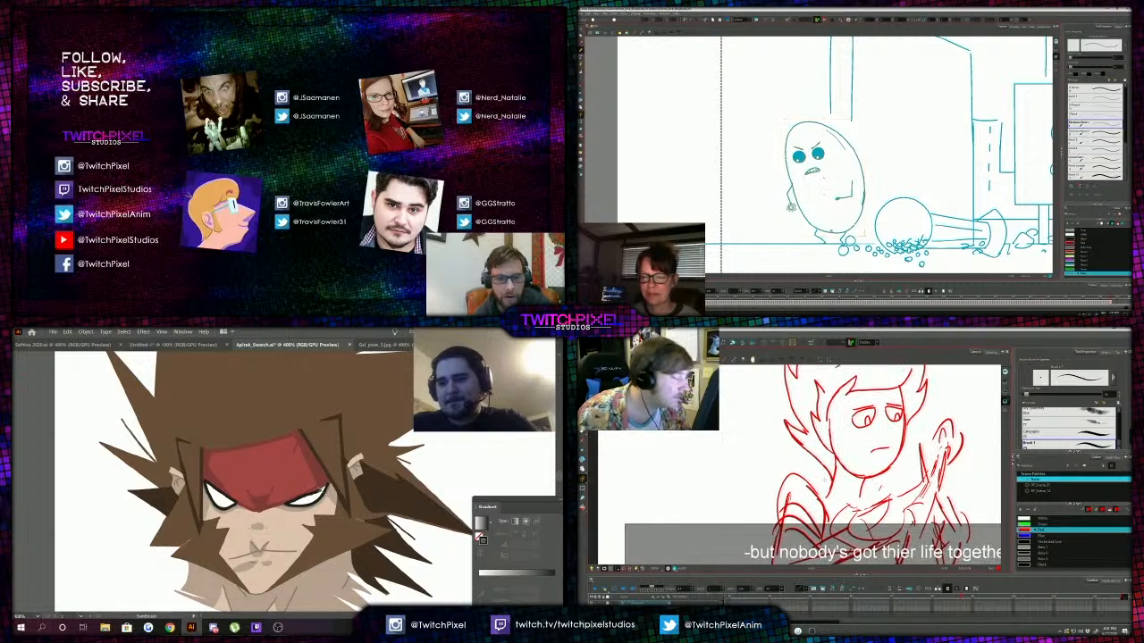
pyautogui.moveTo(833, 544); pyautogui.dragTo(830, 503)
pyautogui.moveTo(322, 487); pyautogui.dragTo(312, 495)
pyautogui.moveTo(868, 120); pyautogui.dragTo(870, 120)
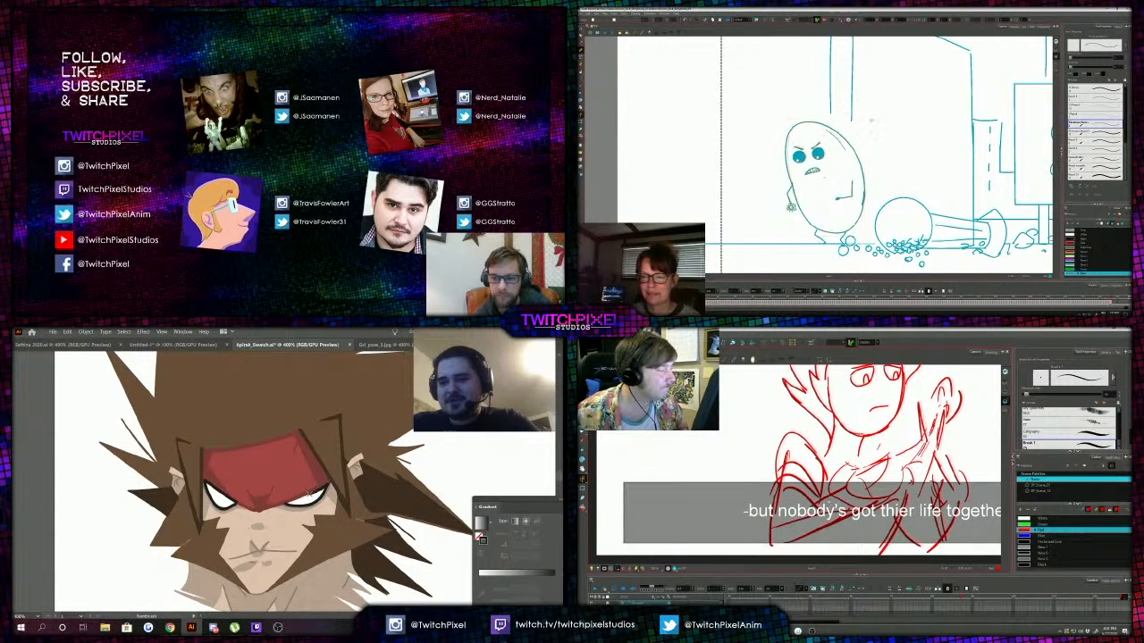
pyautogui.moveTo(312, 495); pyautogui.dragTo(301, 501)
pyautogui.moveTo(870, 121); pyautogui.dragTo(874, 123)
pyautogui.moveTo(302, 501); pyautogui.dragTo(290, 504)
pyautogui.moveTo(874, 122); pyautogui.dragTo(880, 125)
# Delete the selected chest strokes from the flame-haired character's red sketch.
pyautogui.hotkey('alt', 's')
pyautogui.press('Delete')
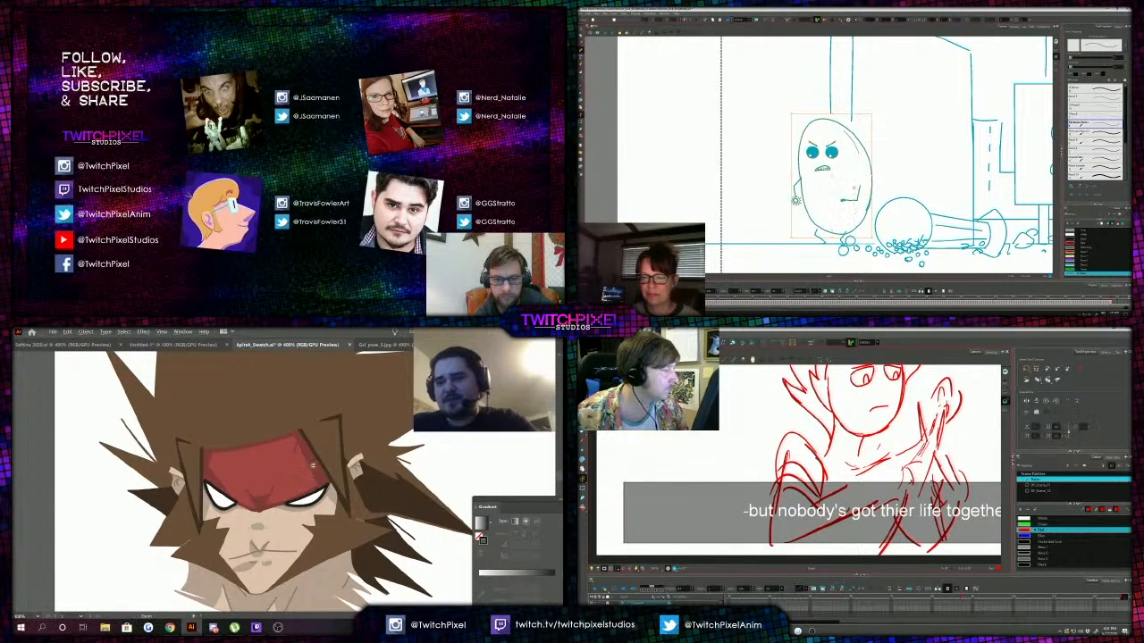
# Examine the brown-haired head and its eyelid lines from full-artboard view to facial close-up.
pyautogui.hotkey('ctrl', '-')
pyautogui.hotkey('ctrl', '-')
pyautogui.hotkey('ctrl', '-')
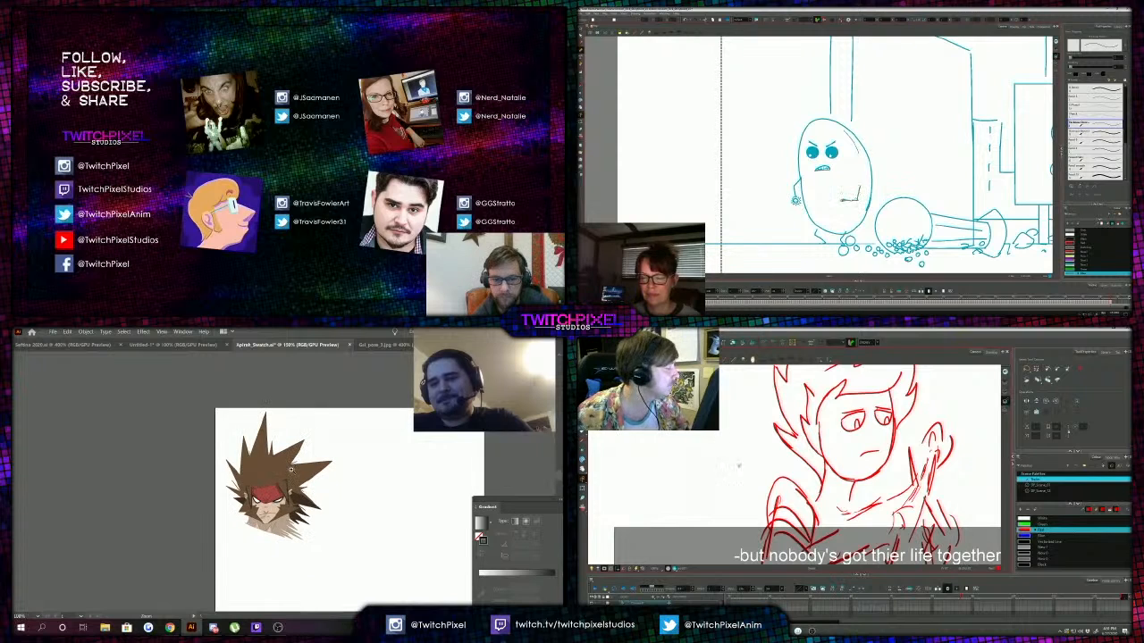
pyautogui.hotkey('ctrl', '+')
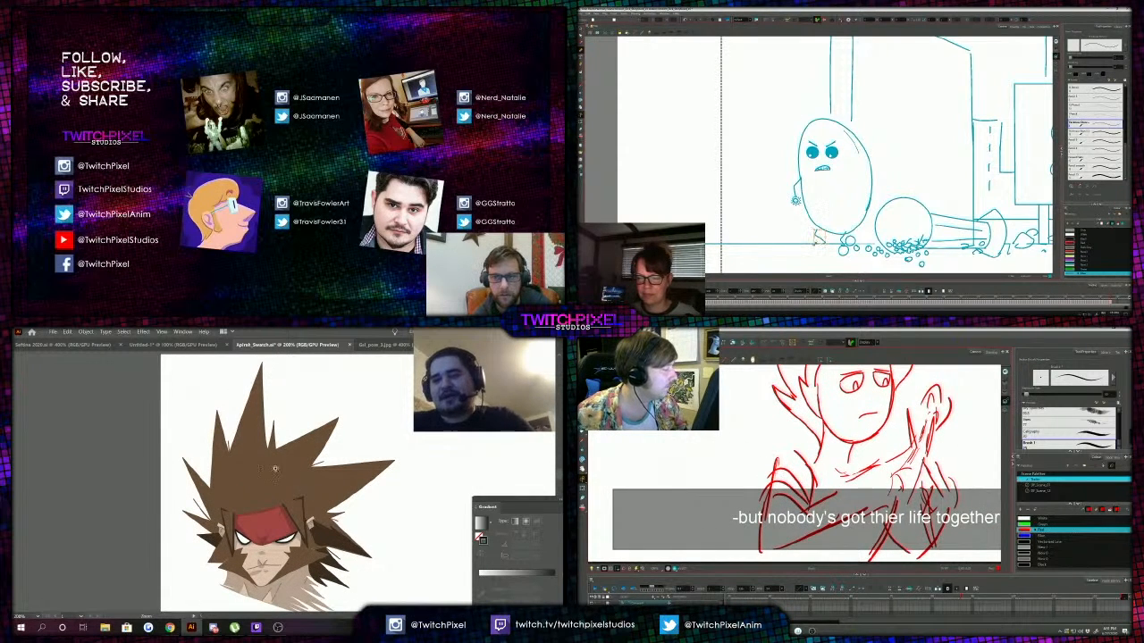
pyautogui.keyDown('alt'); pyautogui.click(332, 482); pyautogui.keyUp('alt')
pyautogui.click(272, 488)
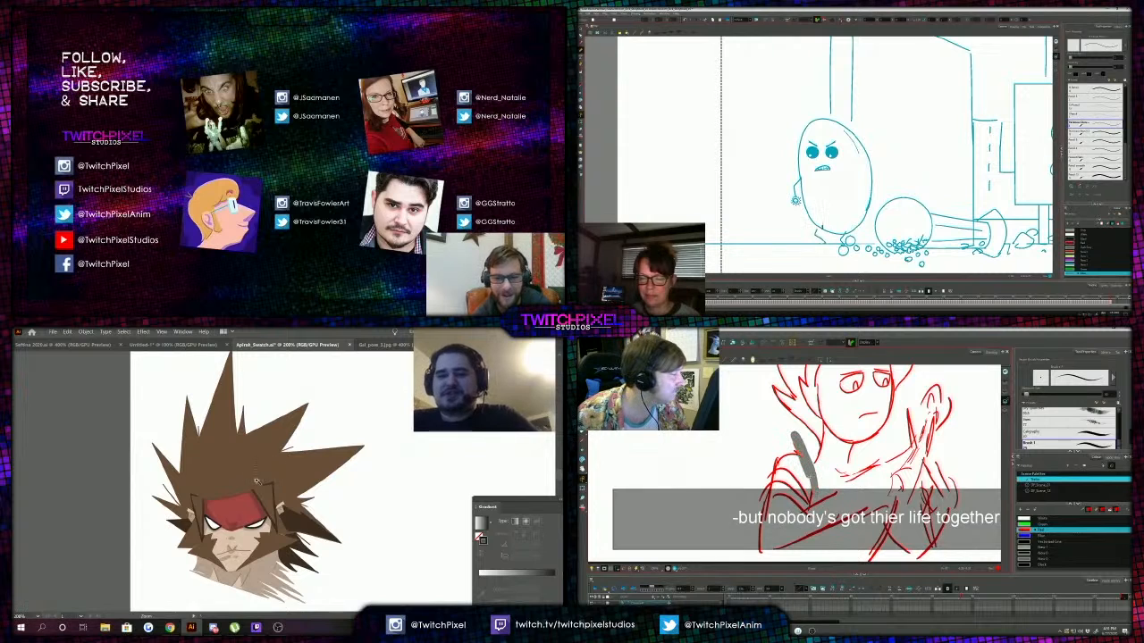
pyautogui.keyDown('alt'); pyautogui.click(295, 505); pyautogui.keyUp('alt')
pyautogui.click(256, 485)
pyautogui.click(256, 486)
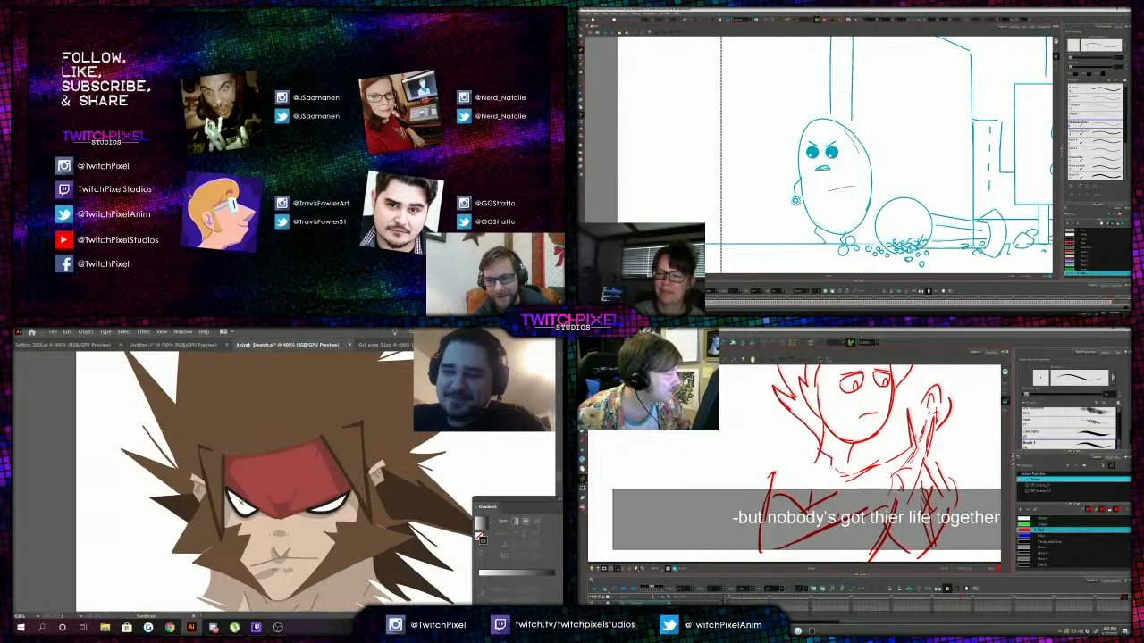
pyautogui.keyDown('alt'); pyautogui.click(322, 510); pyautogui.keyUp('alt')
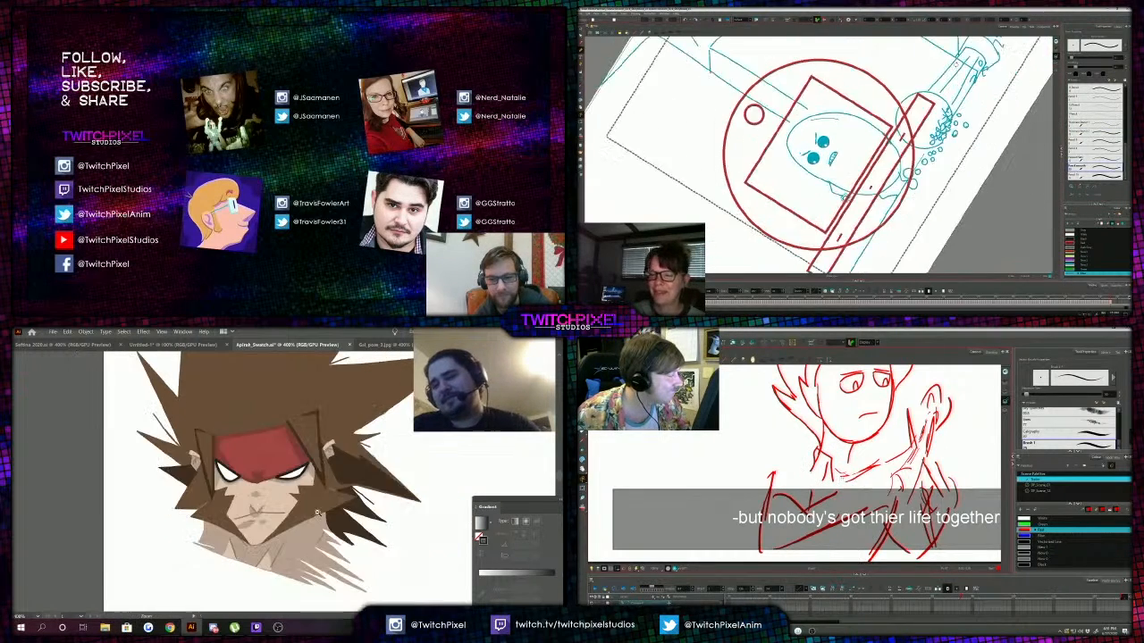
pyautogui.keyDown('alt'); pyautogui.click(322, 510); pyautogui.keyUp('alt')
pyautogui.scroll(2, 322, 509)
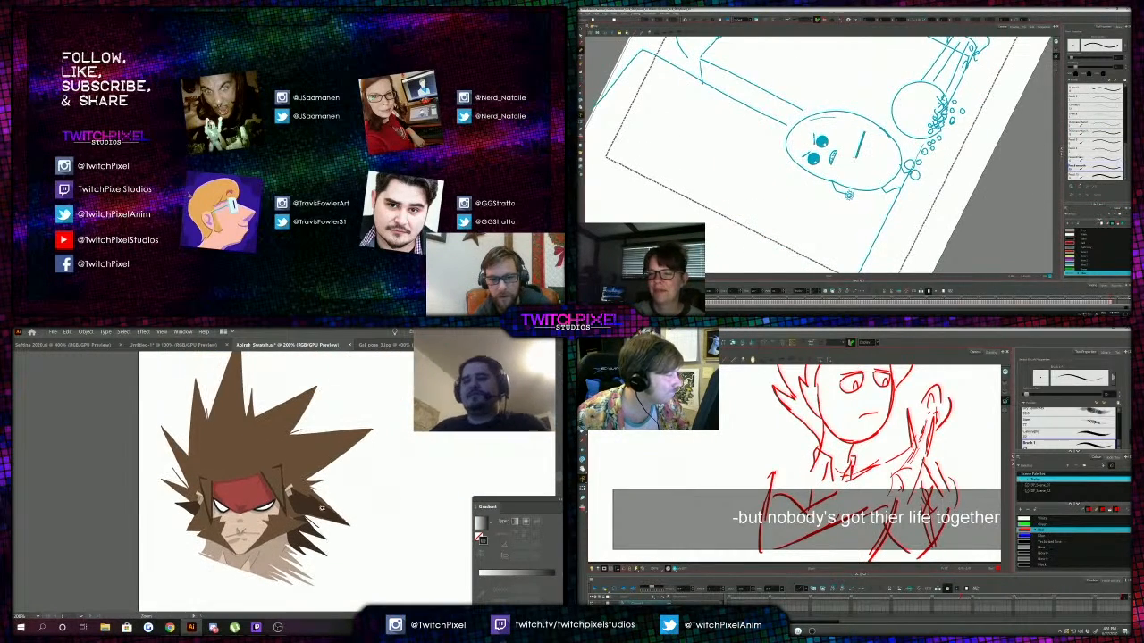
# Save the Illustrator document with the brown-haired, headbanded head.
pyautogui.click(54, 331)
pyautogui.click(65, 396)
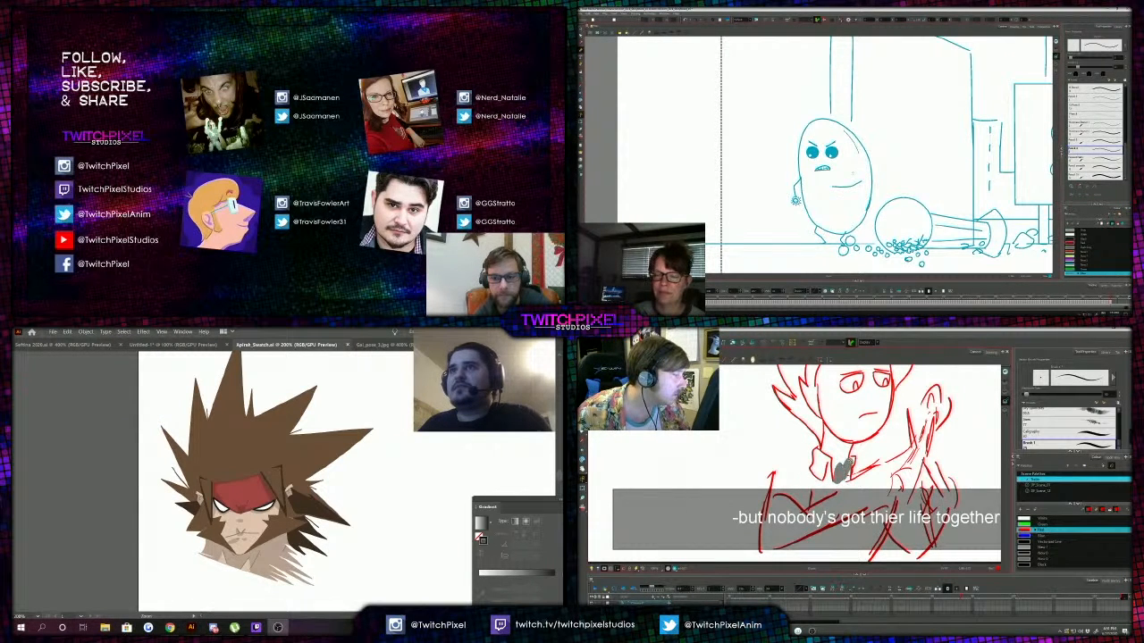
# Extend the ghost's arm line across its body and brush the flame-haired character's shoulder line in red.
pyautogui.moveTo(832, 81); pyautogui.dragTo(894, 159)
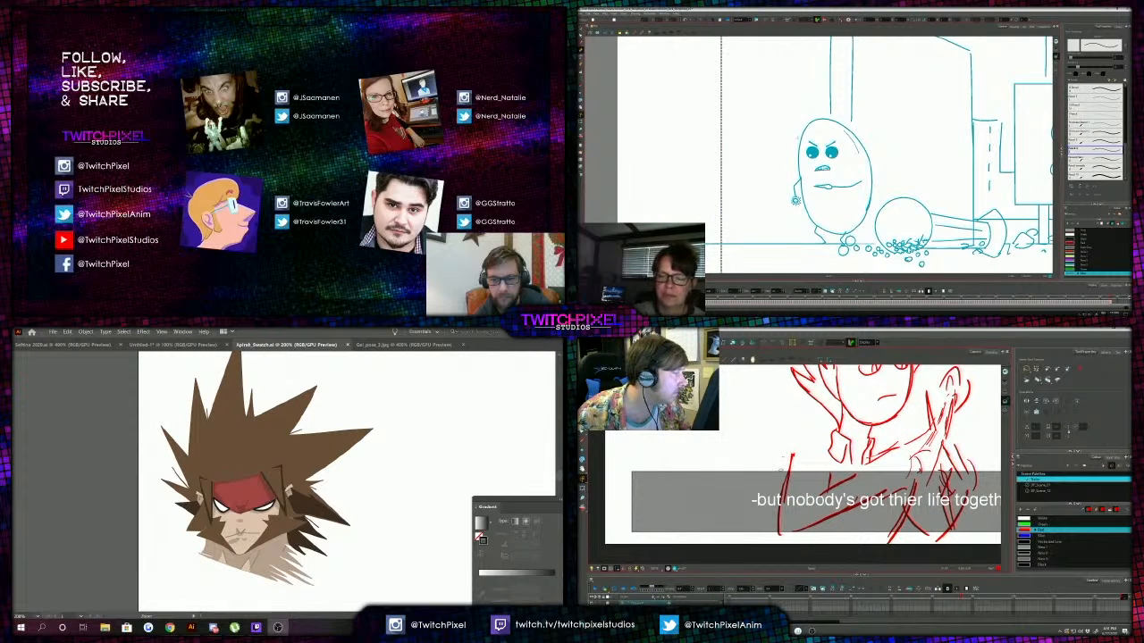
pyautogui.hotkey('alt', 'b')
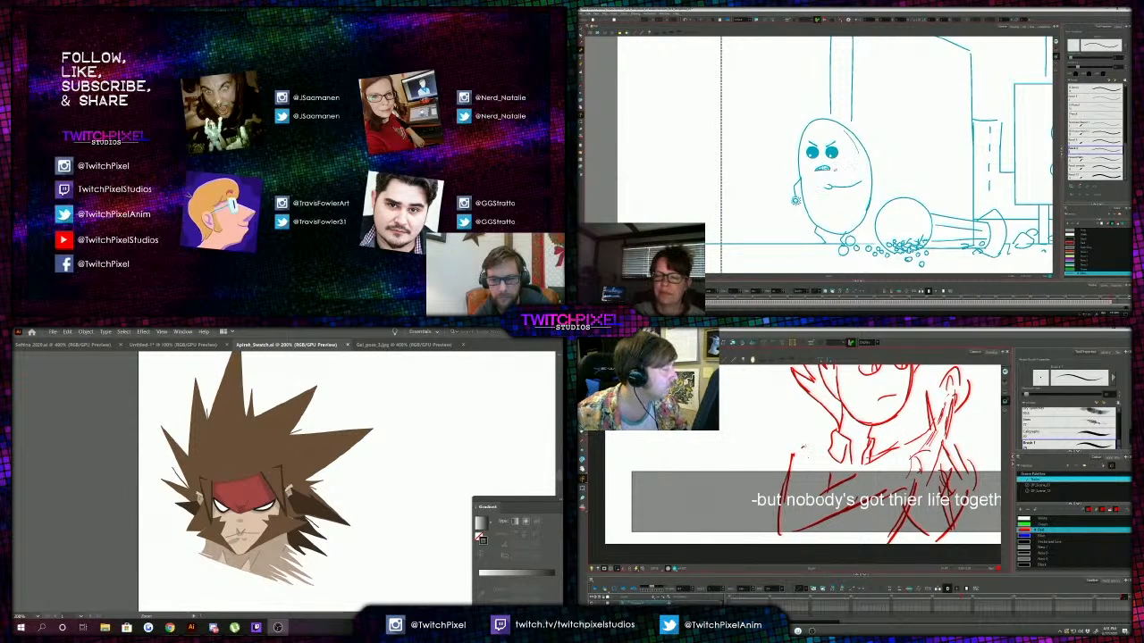
pyautogui.moveTo(803, 448); pyautogui.dragTo(830, 479)
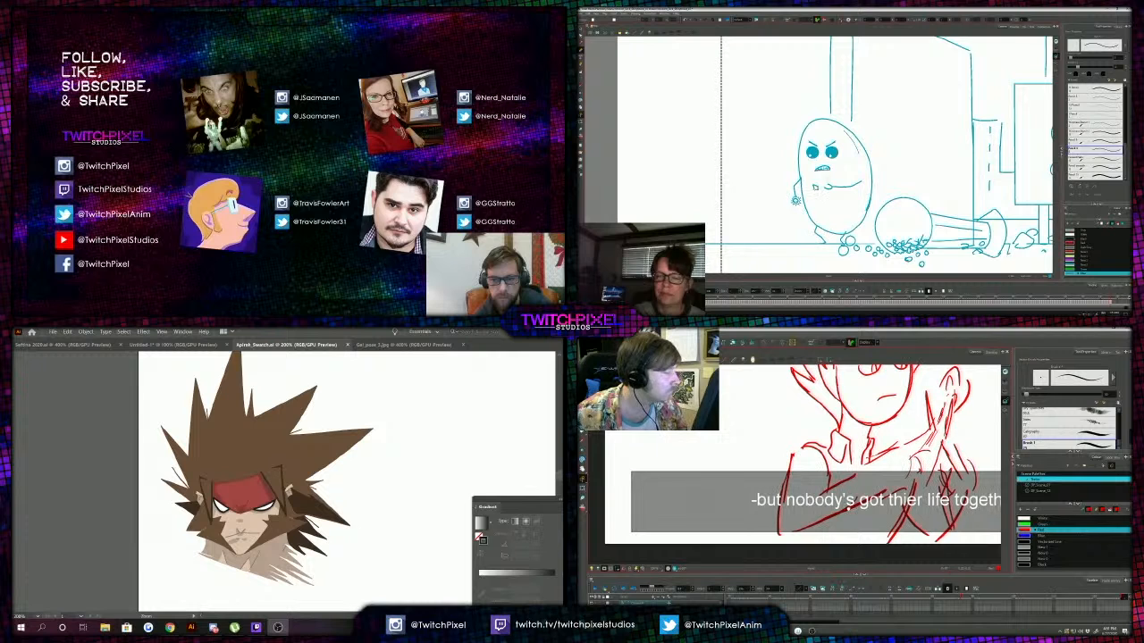
# Delete the remaining old chest and upper-arm strokes from the red sketch, and draw a small hand at the end of the ghost's arm.
pyautogui.moveTo(818, 79)
pyautogui.mouseDown()
pyautogui.moveTo(769, 97)
pyautogui.moveTo(744, 141)
pyautogui.mouseUp()
pyautogui.hotkey('alt', 's')
pyautogui.press('Delete')
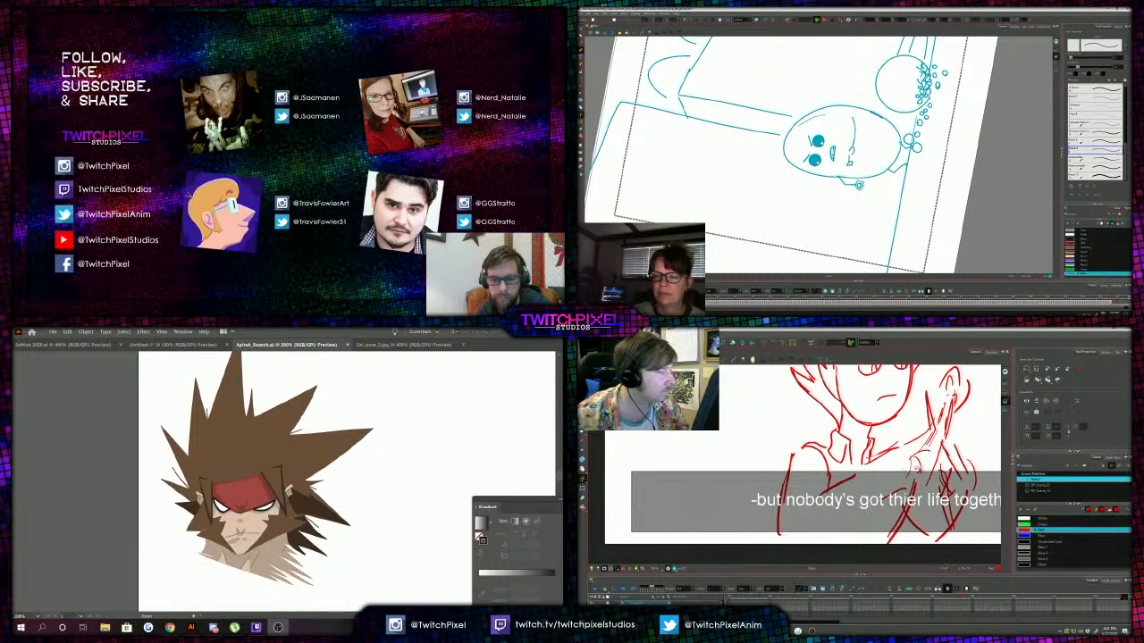
pyautogui.moveTo(915, 466); pyautogui.dragTo(933, 447)
pyautogui.press('Delete')
pyautogui.moveTo(880, 500)
pyautogui.mouseDown()
pyautogui.moveTo(895, 487)
pyautogui.moveTo(830, 504)
pyautogui.mouseUp()
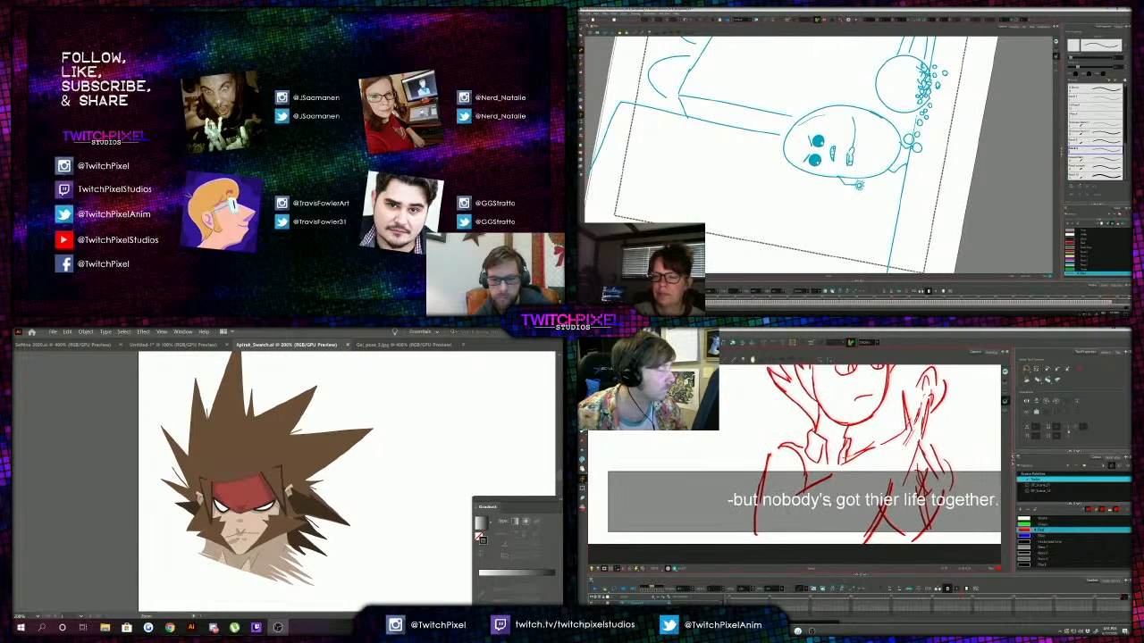
pyautogui.hotkey('shift', 'x')
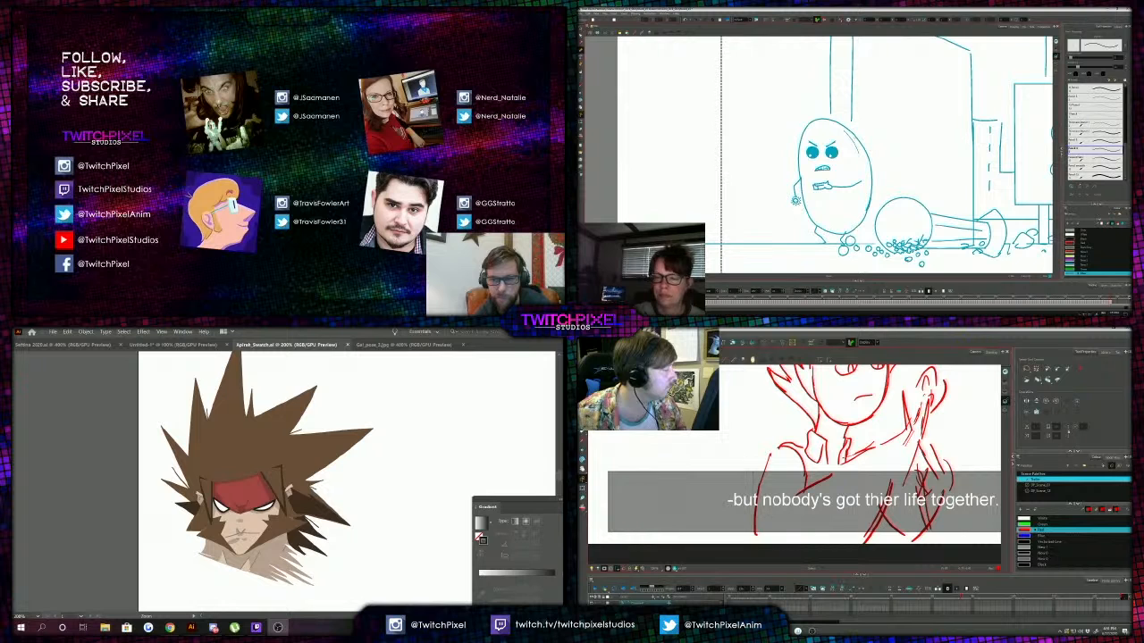
pyautogui.press('Delete')
# Redraw the flame-haired character's rounded shoulder and chest curve in red with the Pencil tool, undoing the last stray stroke.
pyautogui.hotkey('alt', '/')
pyautogui.moveTo(882, 461)
pyautogui.mouseDown()
pyautogui.moveTo(864, 513)
pyautogui.moveTo(882, 481)
pyautogui.moveTo(855, 490)
pyautogui.moveTo(893, 480)
pyautogui.mouseUp()
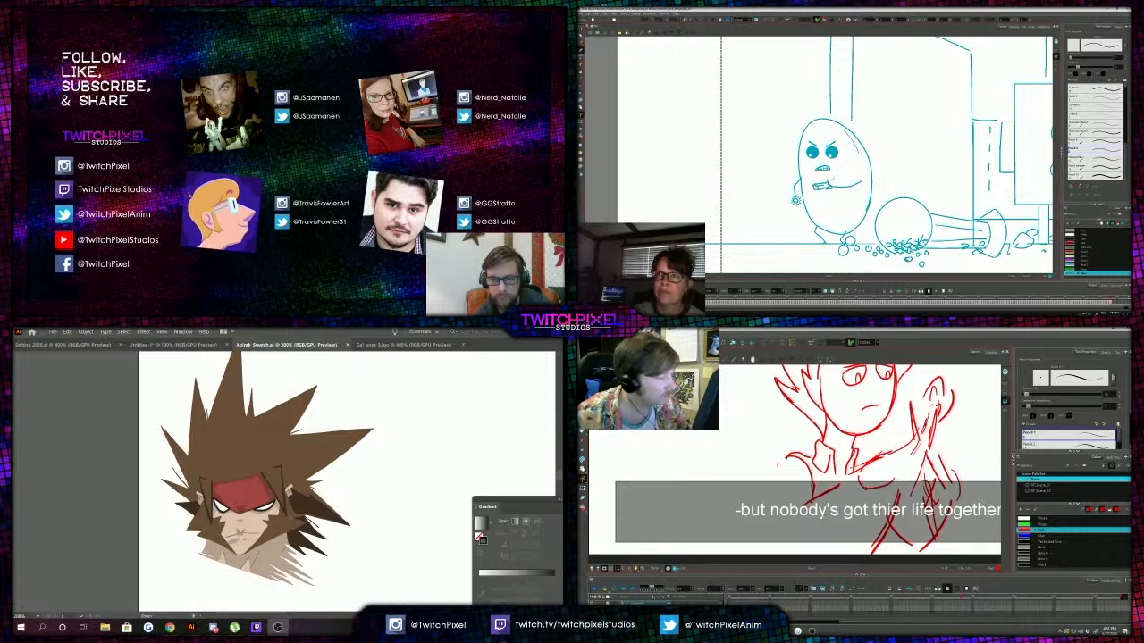
pyautogui.moveTo(849, 477)
pyautogui.mouseDown()
pyautogui.moveTo(883, 450)
pyautogui.moveTo(879, 460)
pyautogui.mouseUp()
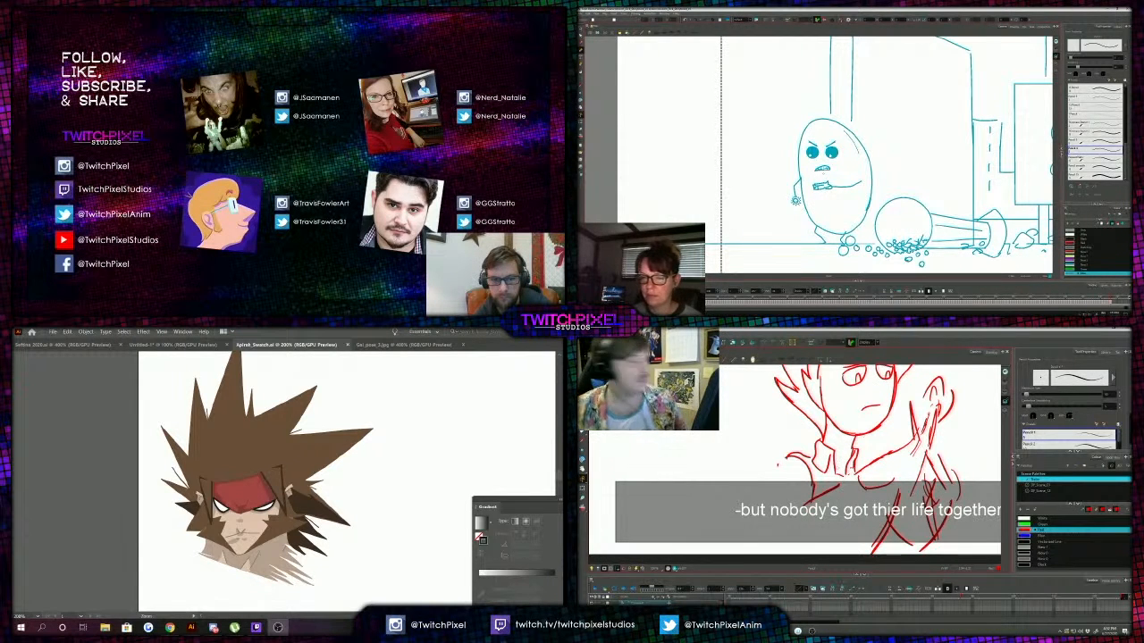
pyautogui.moveTo(849, 478)
pyautogui.mouseDown()
pyautogui.moveTo(865, 456)
pyautogui.moveTo(779, 489)
pyautogui.mouseUp()
pyautogui.click(1094, 107)
pyautogui.moveTo(920, 192); pyautogui.dragTo(932, 176)
pyautogui.moveTo(785, 464)
pyautogui.mouseDown()
pyautogui.moveTo(828, 467)
pyautogui.moveTo(792, 447)
pyautogui.moveTo(808, 435)
pyautogui.mouseUp()
pyautogui.hotkey('ctrl', 'z')
# Draw the flame-haired character's folded forearm and elbow across the chest, and add radiating spark lines around the ghost's hand.
pyautogui.click(1095, 123)
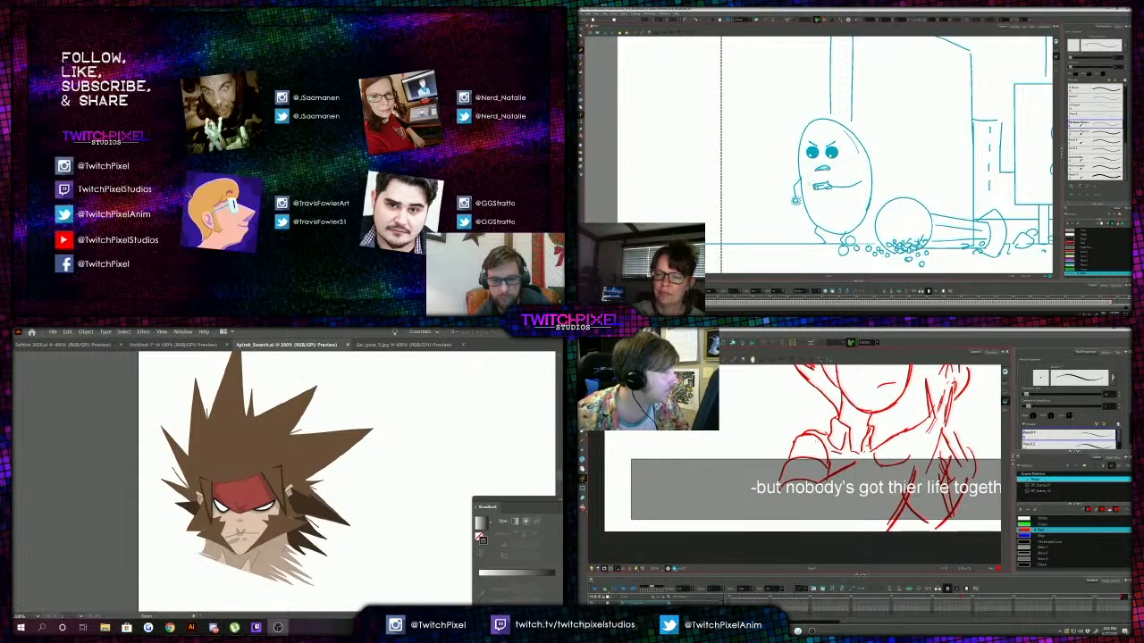
pyautogui.moveTo(803, 491); pyautogui.dragTo(804, 500)
pyautogui.moveTo(810, 192); pyautogui.dragTo(815, 198)
pyautogui.moveTo(784, 529)
pyautogui.mouseDown()
pyautogui.moveTo(799, 533)
pyautogui.moveTo(880, 476)
pyautogui.mouseUp()
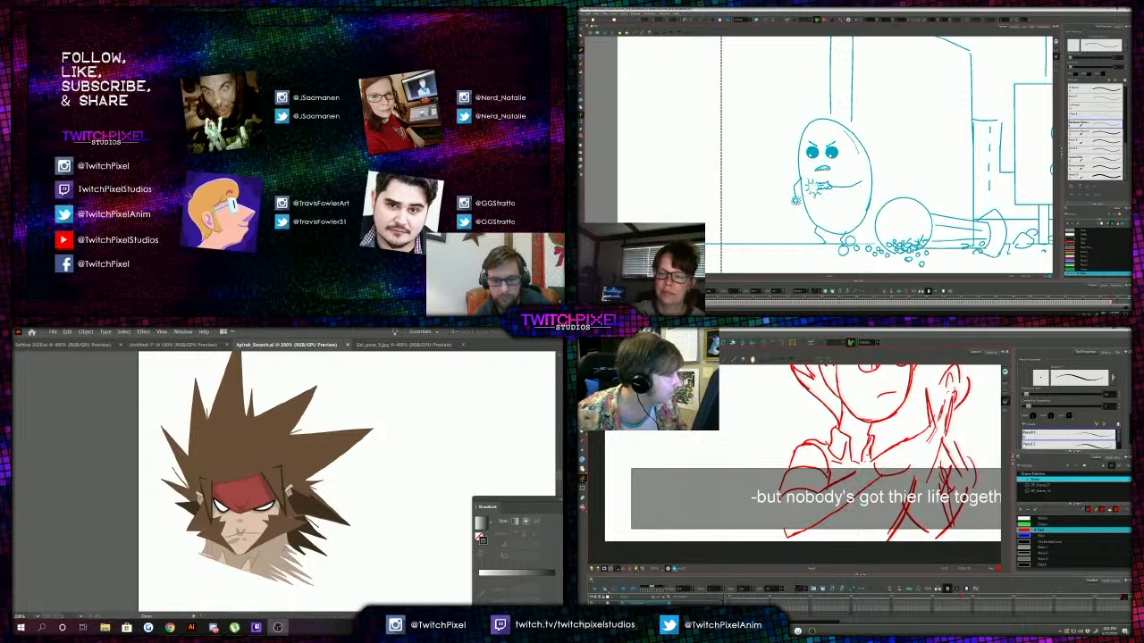
pyautogui.hotkey('ctrl', 'z')
pyautogui.hotkey('ctrl', 'z')
pyautogui.moveTo(780, 532)
pyautogui.mouseDown()
pyautogui.moveTo(822, 529)
pyautogui.moveTo(882, 474)
pyautogui.mouseUp()
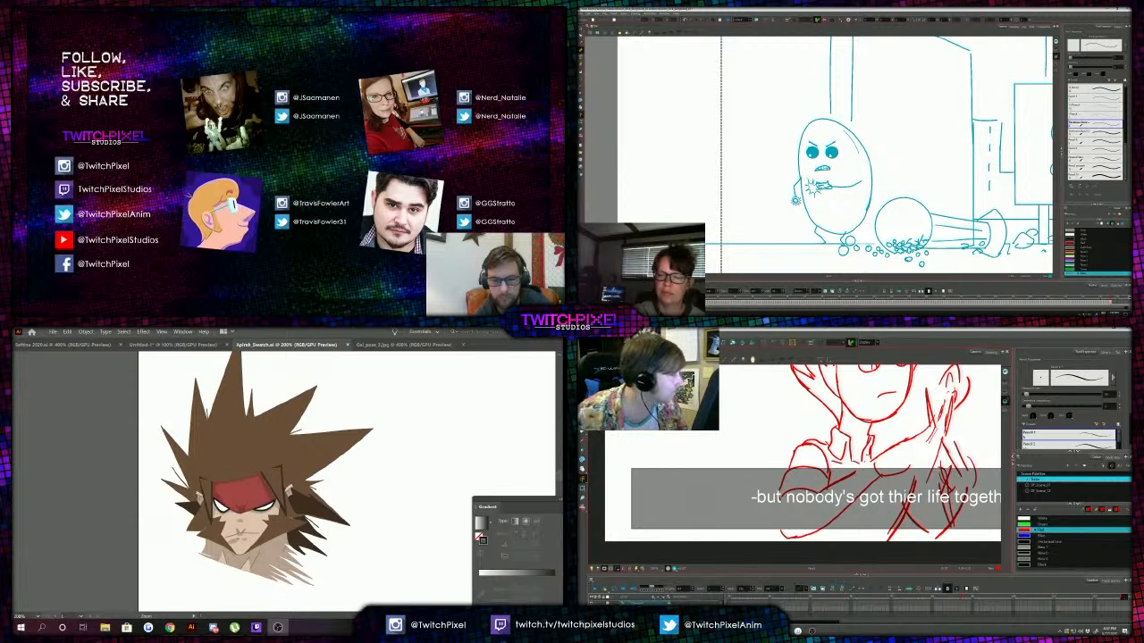
pyautogui.moveTo(797, 508); pyautogui.dragTo(872, 463)
pyautogui.moveTo(806, 510)
pyautogui.mouseDown()
pyautogui.moveTo(783, 555)
pyautogui.moveTo(781, 544)
pyautogui.mouseUp()
# Delete the flame-haired character's old raised-arm strokes, and remove the ghost's arm and spark lines.
pyautogui.moveTo(891, 484)
pyautogui.mouseDown()
pyautogui.moveTo(896, 501)
pyautogui.moveTo(927, 422)
pyautogui.mouseUp()
pyautogui.hotkey('alt', 't')
pyautogui.press('Delete')
pyautogui.moveTo(800, 467)
pyautogui.mouseDown()
pyautogui.moveTo(812, 443)
pyautogui.moveTo(799, 503)
pyautogui.mouseUp()
pyautogui.hotkey('ctrl', 'z')
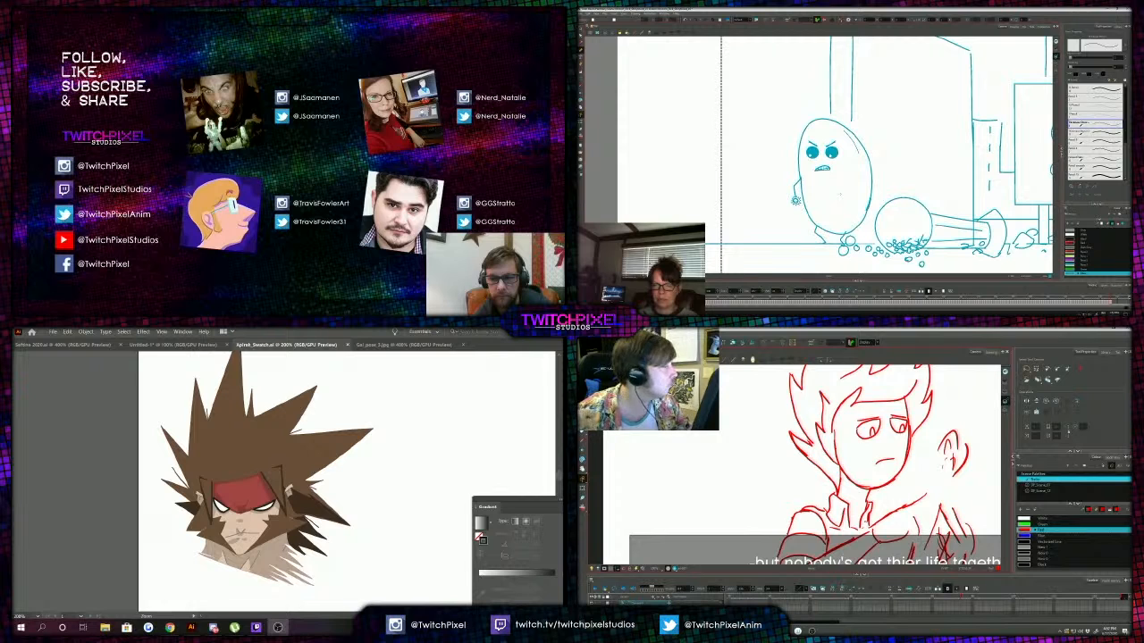
# Brush short red strokes below the chest where the flame-haired character's folded arm ends.
pyautogui.scroll(-3, 786, 487)
pyautogui.scroll(2, 780, 490)
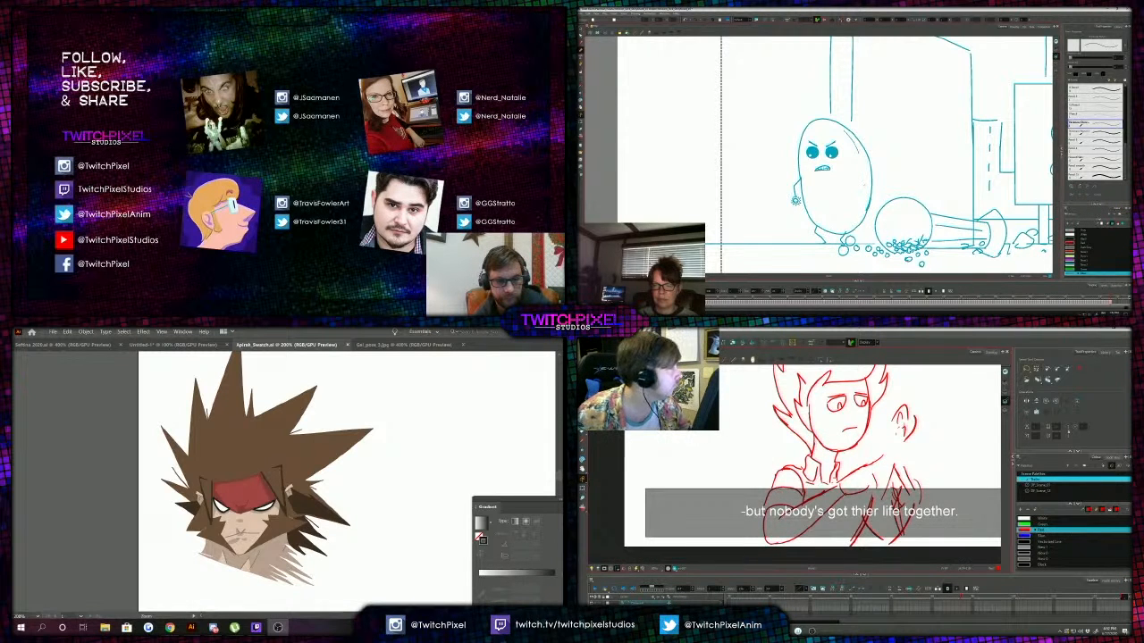
pyautogui.hotkey('alt', 'b')
pyautogui.scroll(1, 845, 494)
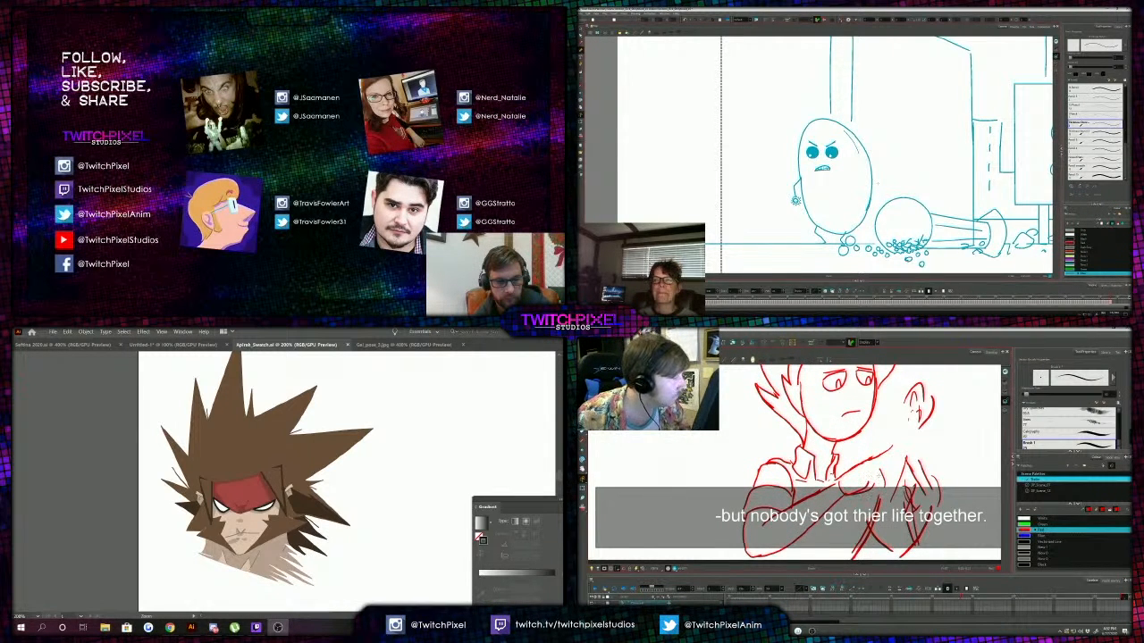
pyautogui.moveTo(863, 489); pyautogui.dragTo(883, 490)
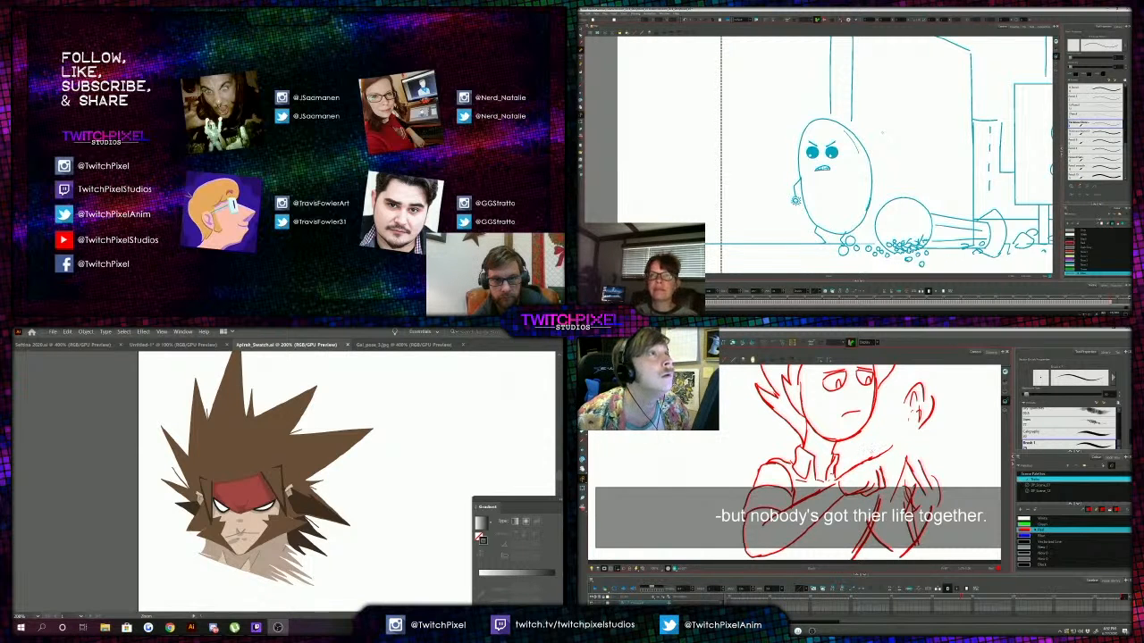
pyautogui.moveTo(879, 469); pyautogui.dragTo(879, 479)
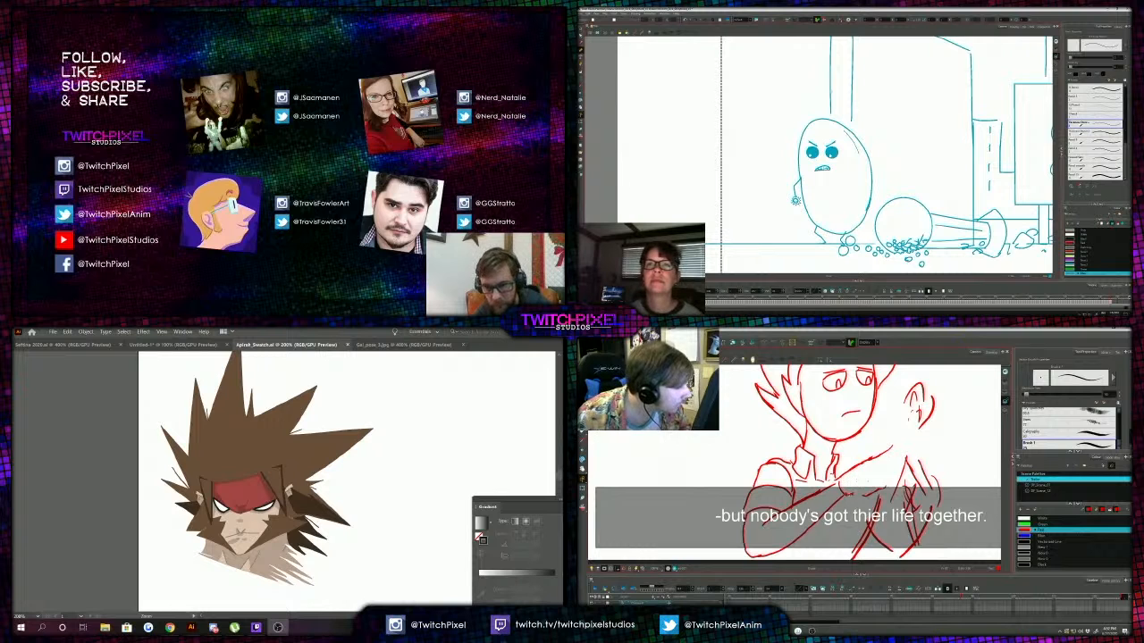
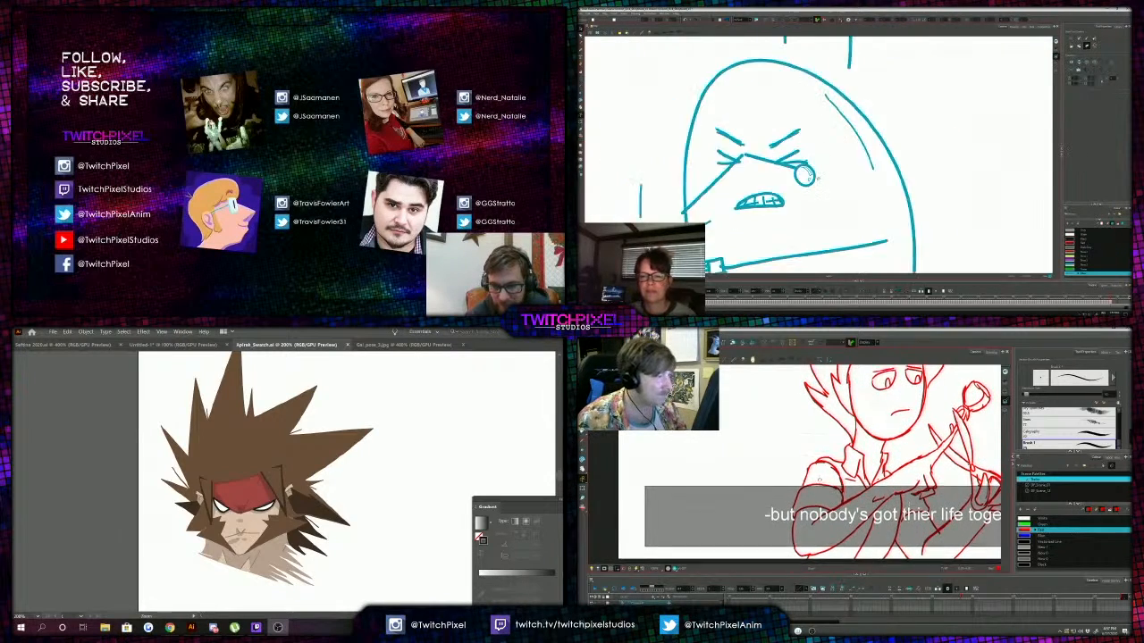
# Enlarge the timeline area below the flame-haired storyboard, and brush a large jagged burst around the sparks at the ghost's hand.
pyautogui.scroll(-3, 768, 478)
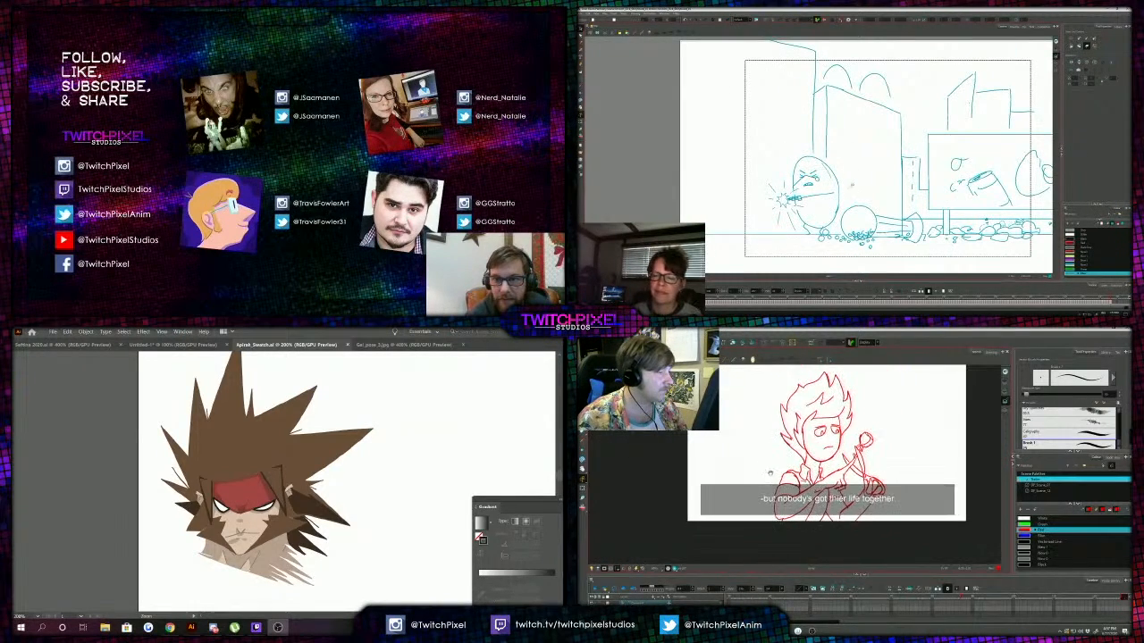
pyautogui.press('.')
pyautogui.press(',')
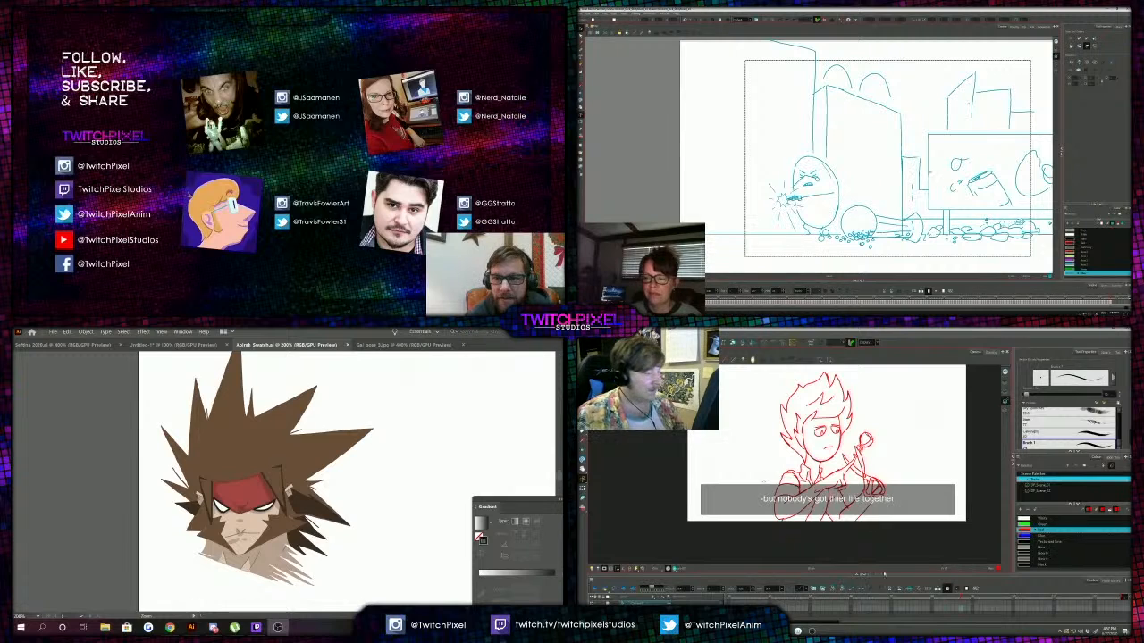
pyautogui.moveTo(884, 575); pyautogui.dragTo(886, 534)
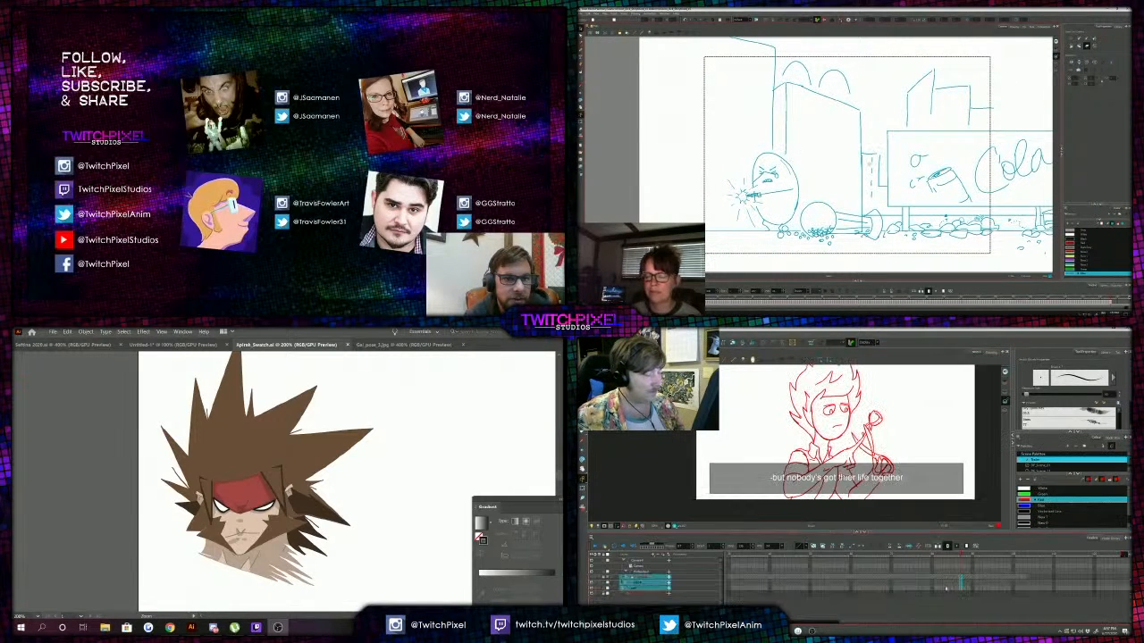
pyautogui.click(638, 588)
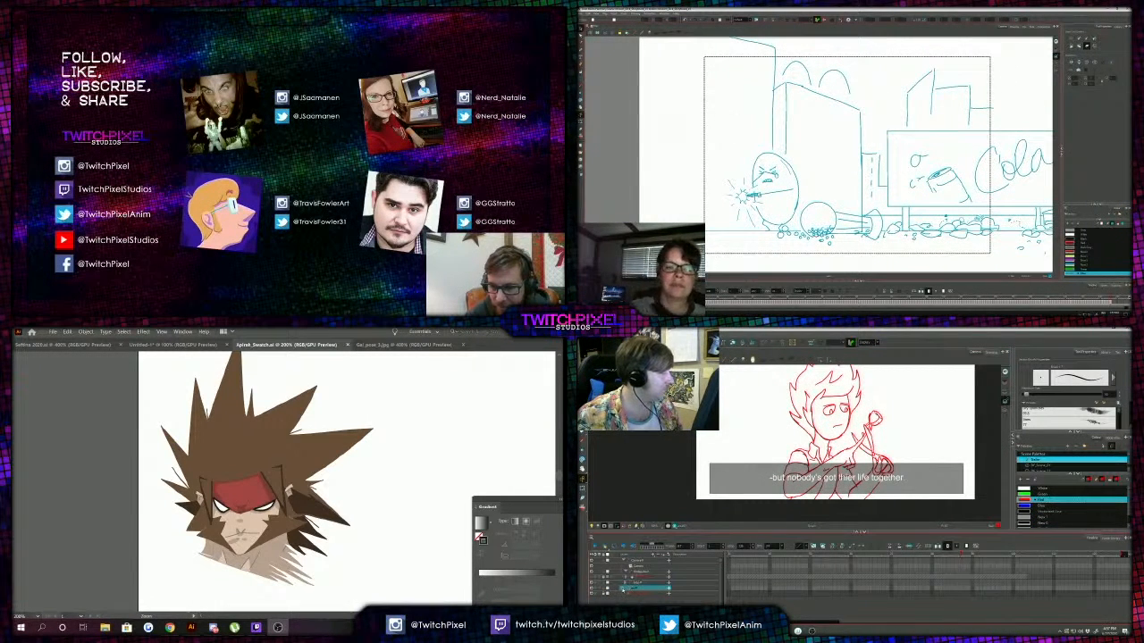
pyautogui.click(581, 50)
pyautogui.click(720, 583)
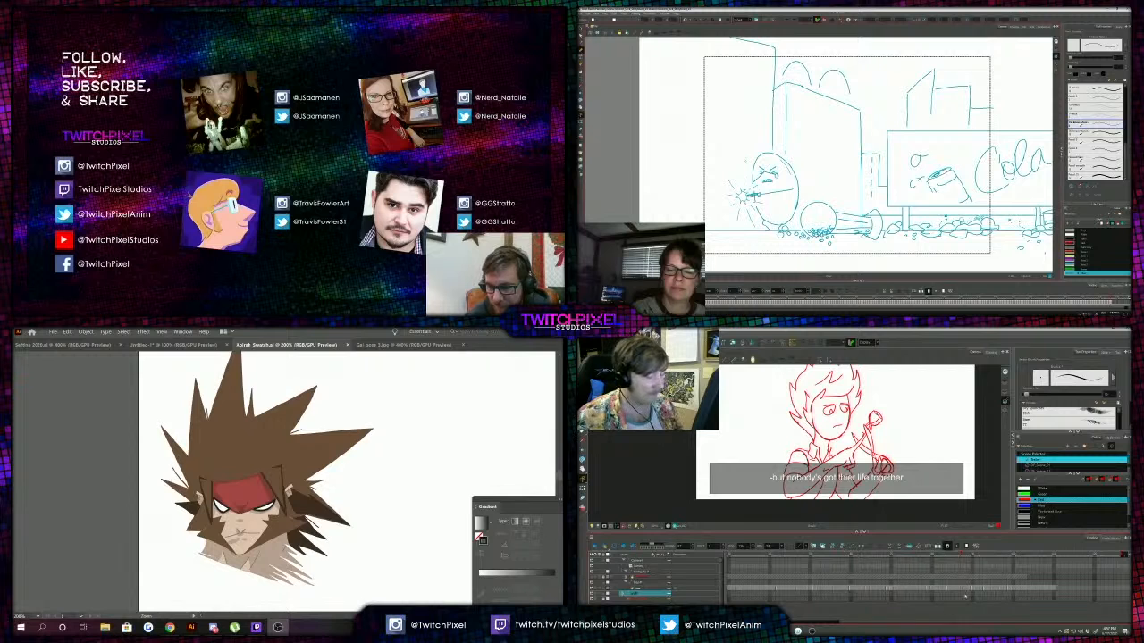
pyautogui.moveTo(728, 218); pyautogui.dragTo(745, 230)
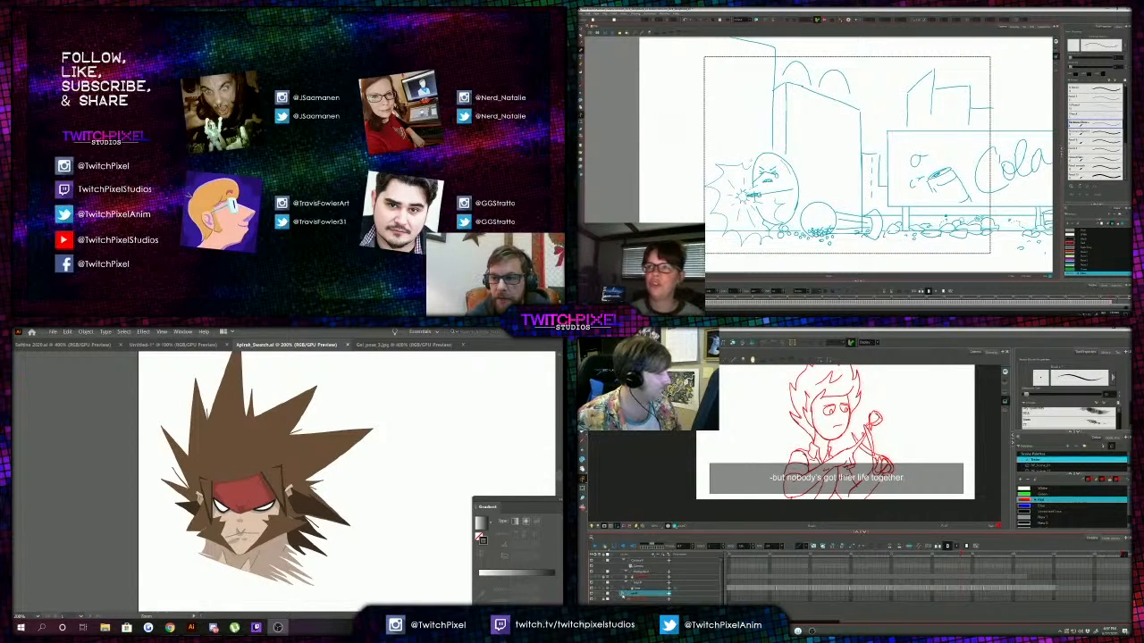
# Expand the bottom layer in the flame-haired storyboard's timeline and select the frames following the current panel on the drawing layers.
pyautogui.click(625, 597)
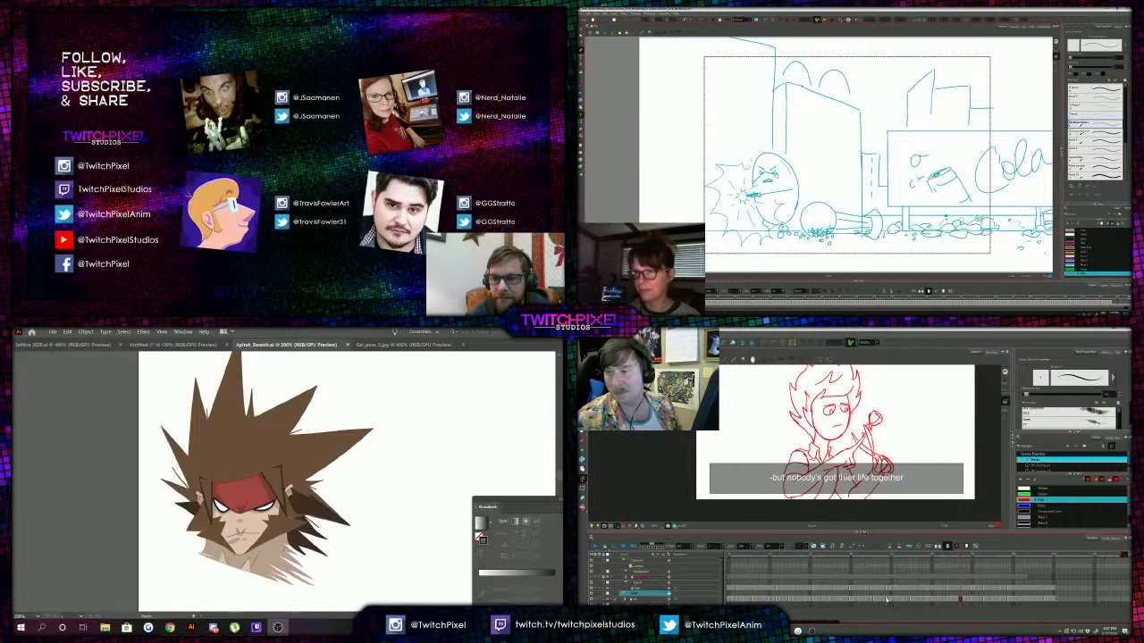
pyautogui.click(960, 600)
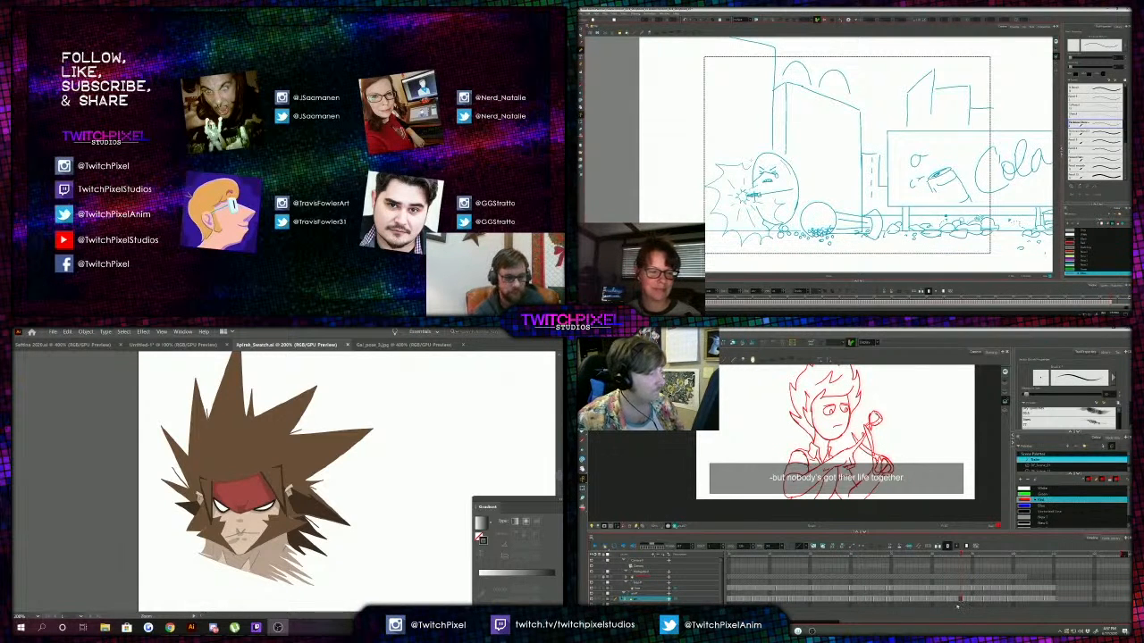
pyautogui.moveTo(963, 597); pyautogui.dragTo(1055, 602)
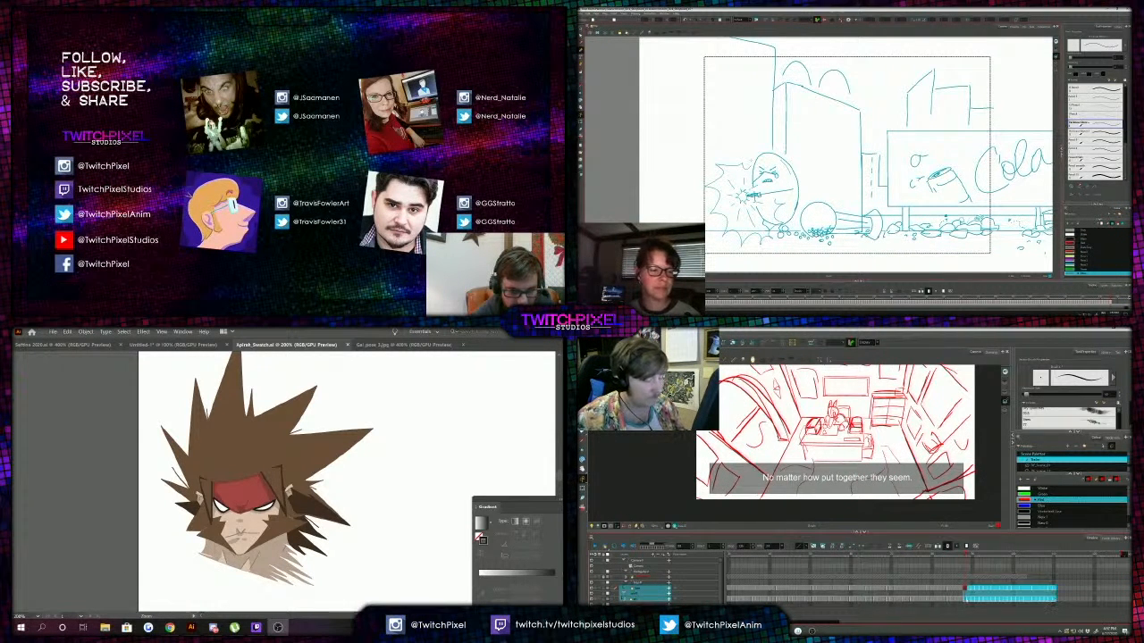
pyautogui.click(962, 600)
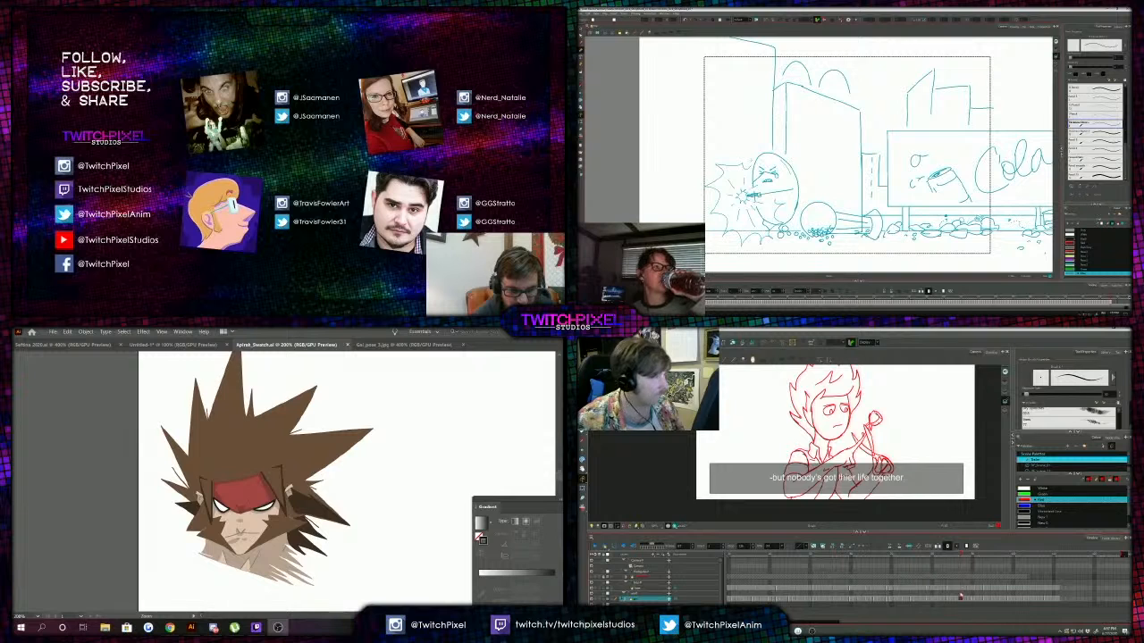
pyautogui.moveTo(765, 456)
pyautogui.mouseDown()
pyautogui.moveTo(774, 478)
pyautogui.moveTo(783, 465)
pyautogui.mouseUp()
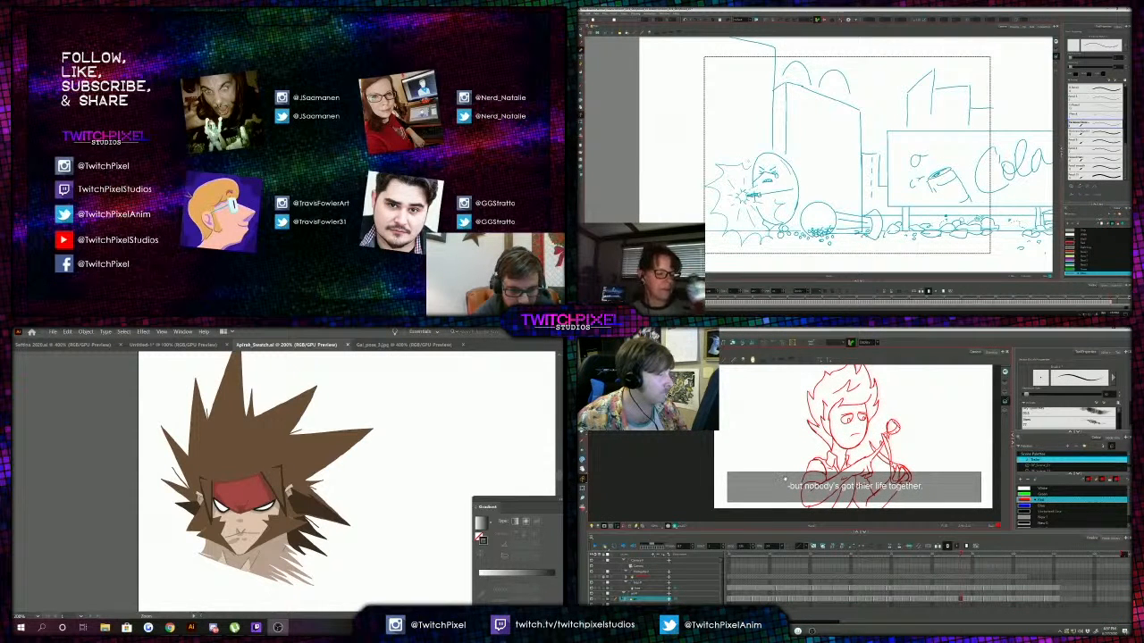
pyautogui.scroll(-1, 785, 487)
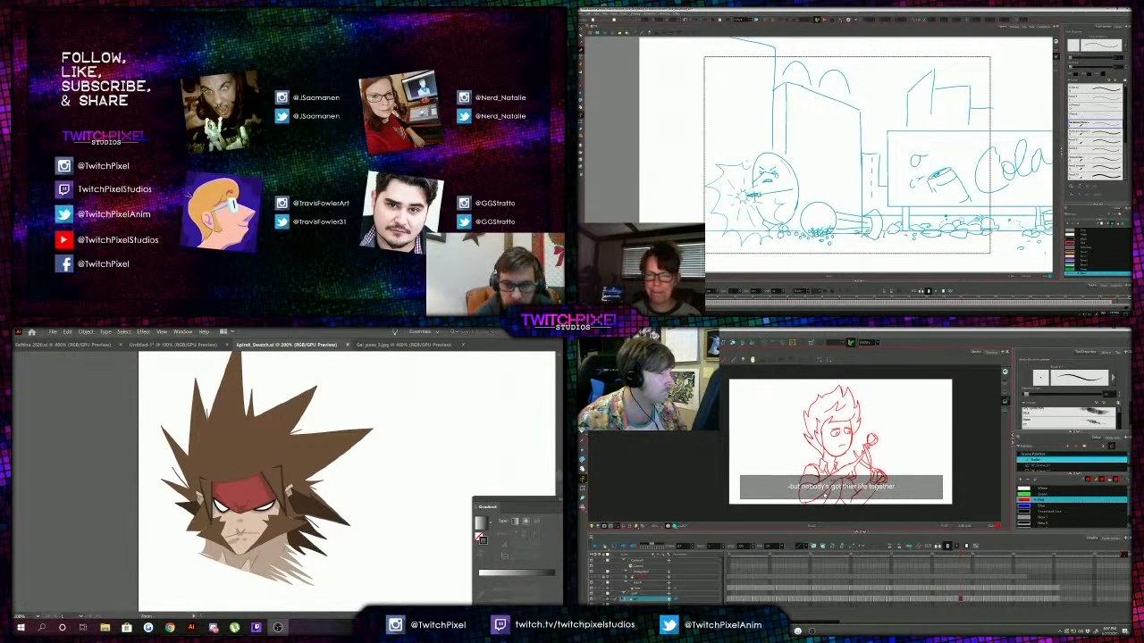
pyautogui.scroll(2, 832, 497)
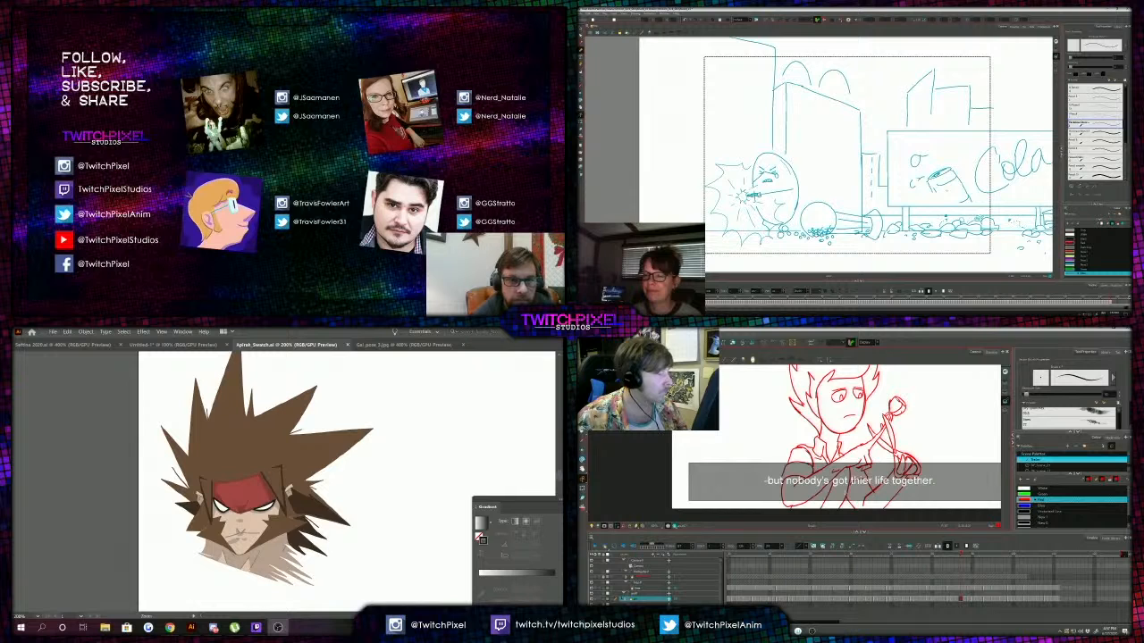
pyautogui.scroll(2, 907, 478)
pyautogui.moveTo(1012, 220); pyautogui.dragTo(961, 226)
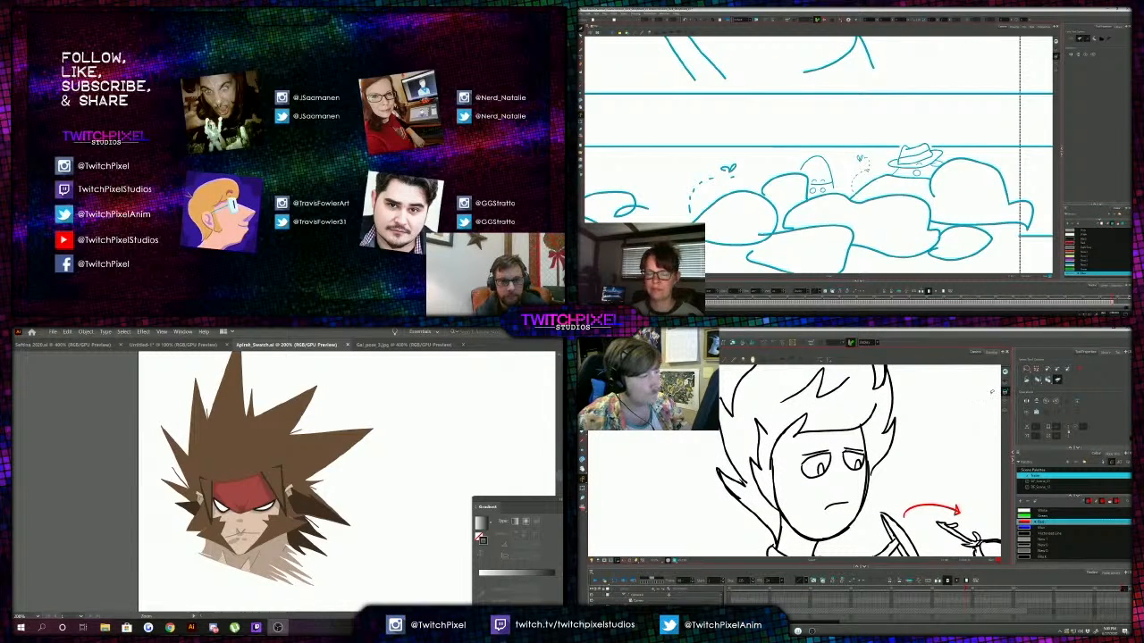
# Select and delete the mouth stroke from the flame-haired character's black line art.
pyautogui.scroll(2, 826, 189)
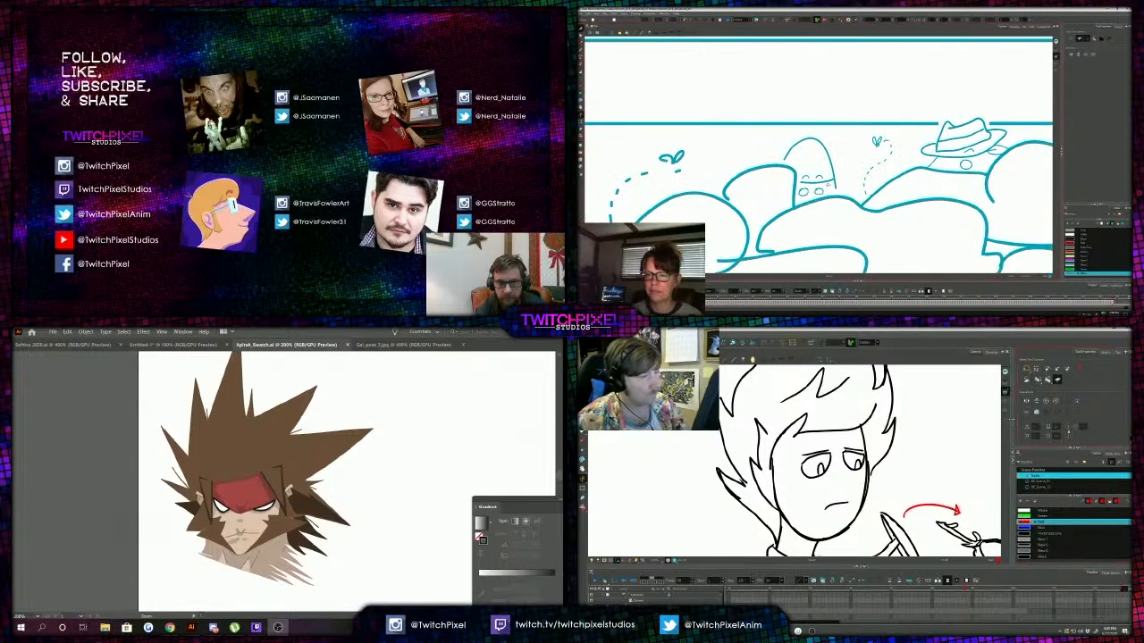
pyautogui.click(1006, 401)
pyautogui.scroll(-1, 808, 183)
pyautogui.click(1057, 380)
pyautogui.scroll(-2, 843, 145)
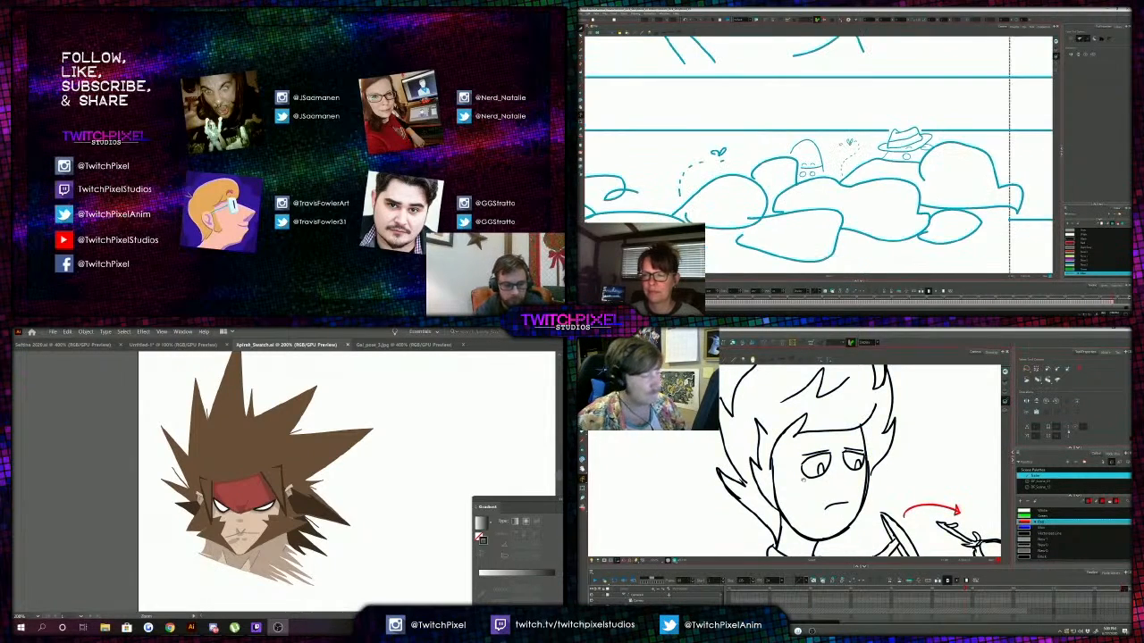
pyautogui.scroll(1, 794, 463)
pyautogui.moveTo(833, 521); pyautogui.dragTo(836, 501)
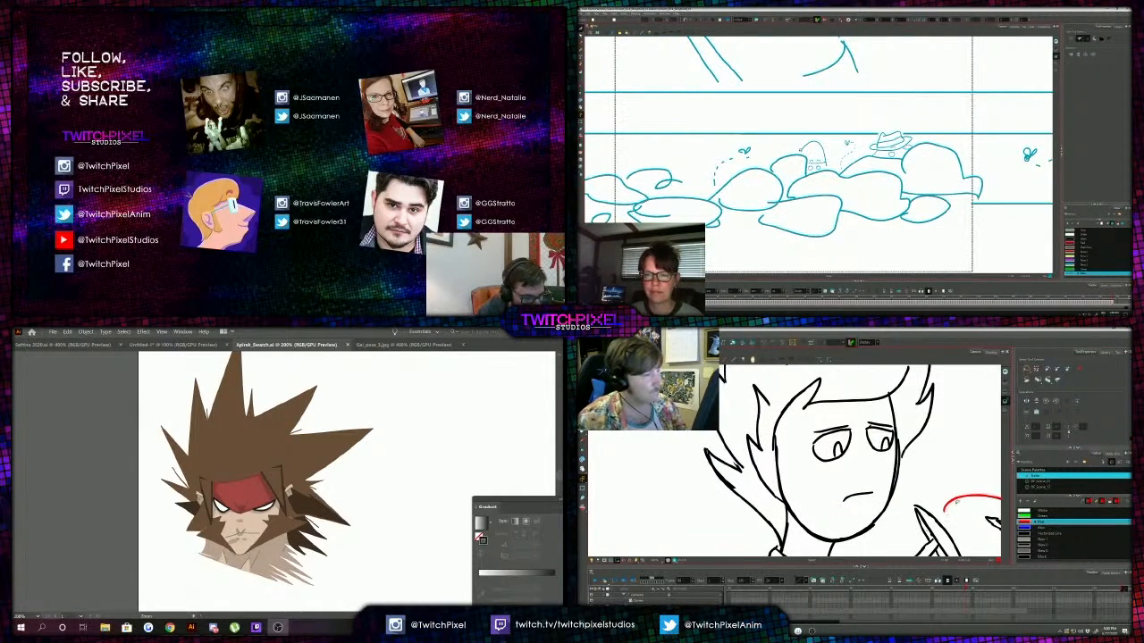
pyautogui.scroll(-1, 796, 150)
pyautogui.click(858, 496)
pyautogui.moveTo(798, 138); pyautogui.dragTo(823, 145)
pyautogui.press('Delete')
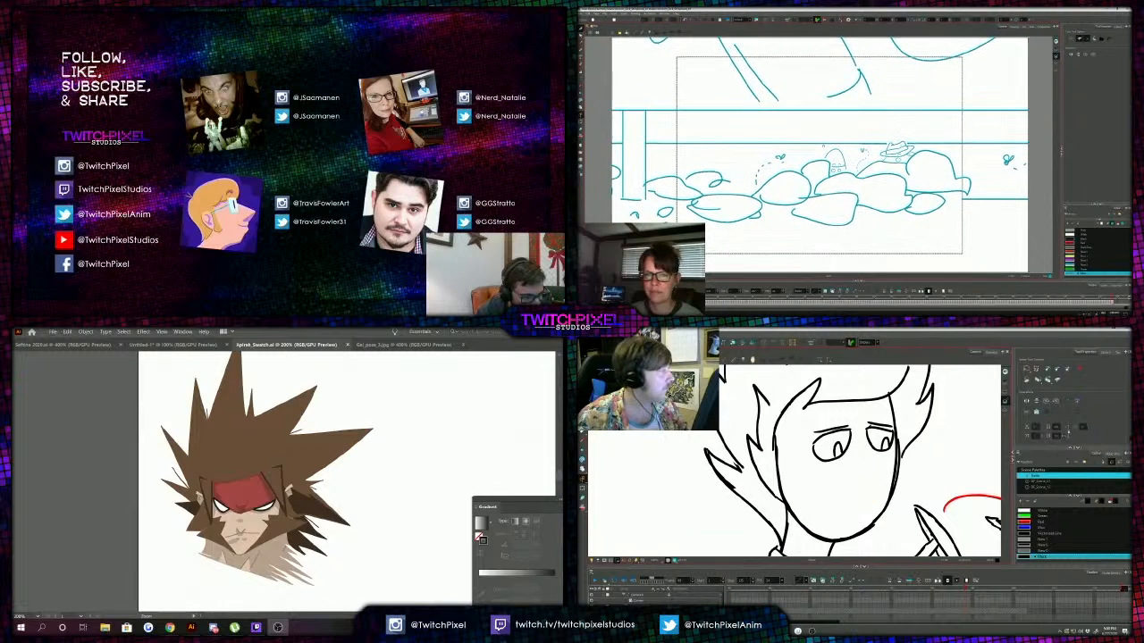
# Brush a small frowning mouth on the flame-haired character's face.
pyautogui.hotkey('alt', 'b')
pyautogui.moveTo(856, 493); pyautogui.dragTo(880, 488)
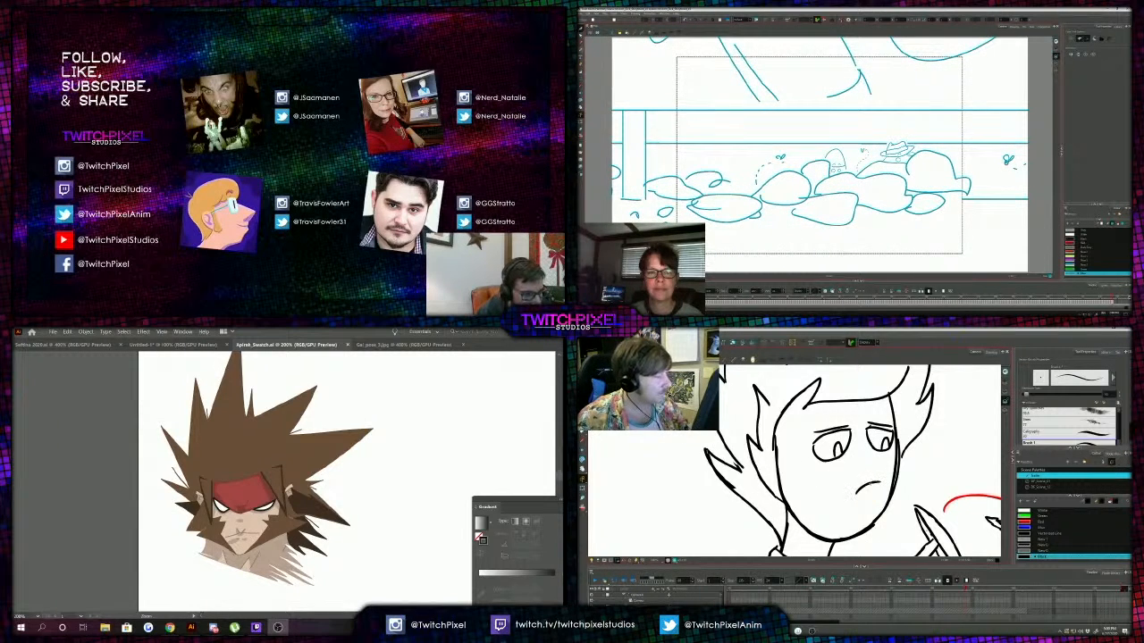
pyautogui.scroll(-2, 860, 464)
pyautogui.hotkey('alt', 'b')
# Flip between the flame-haired character's panel and the preceding drawings to compare the poses and expression.
pyautogui.press(',')
pyautogui.press(',')
pyautogui.press(',')
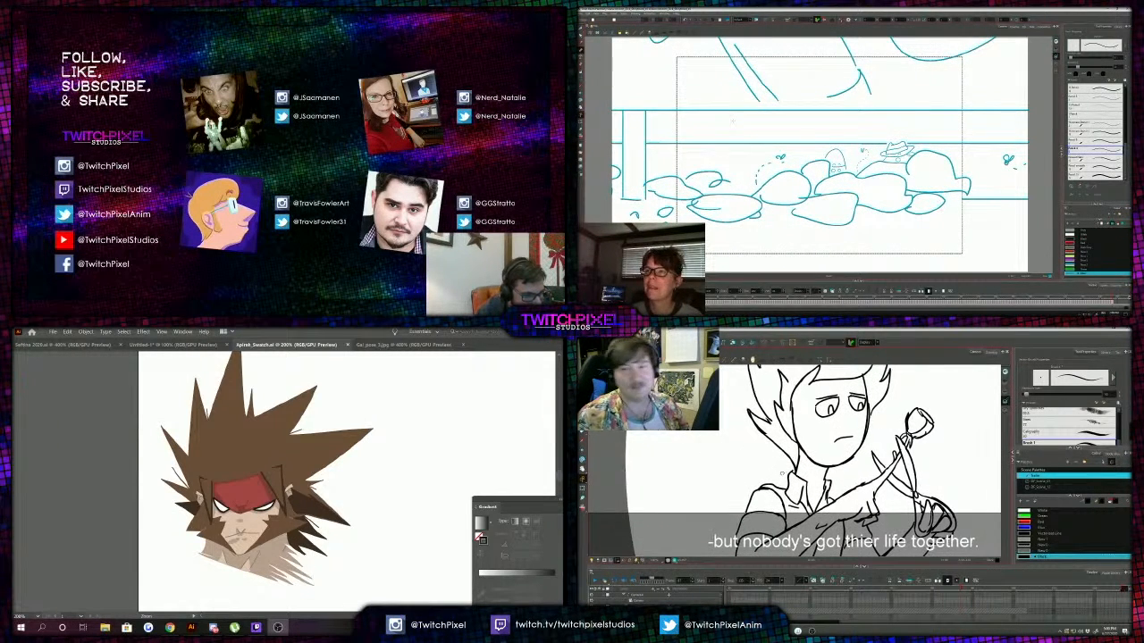
pyautogui.moveTo(780, 474); pyautogui.dragTo(784, 493)
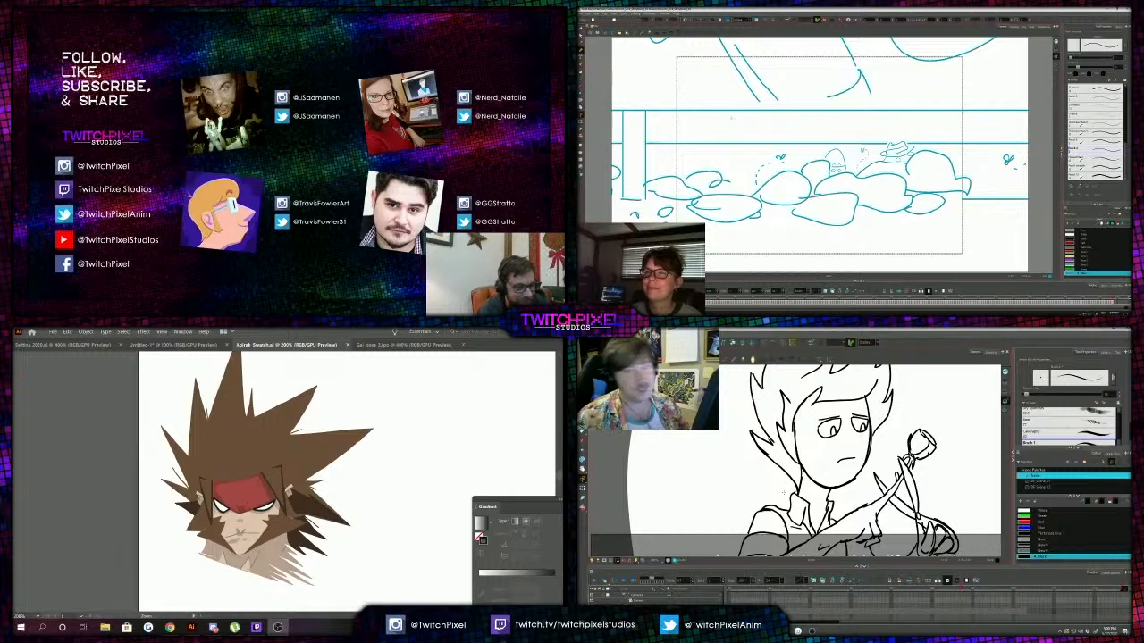
pyautogui.press(',')
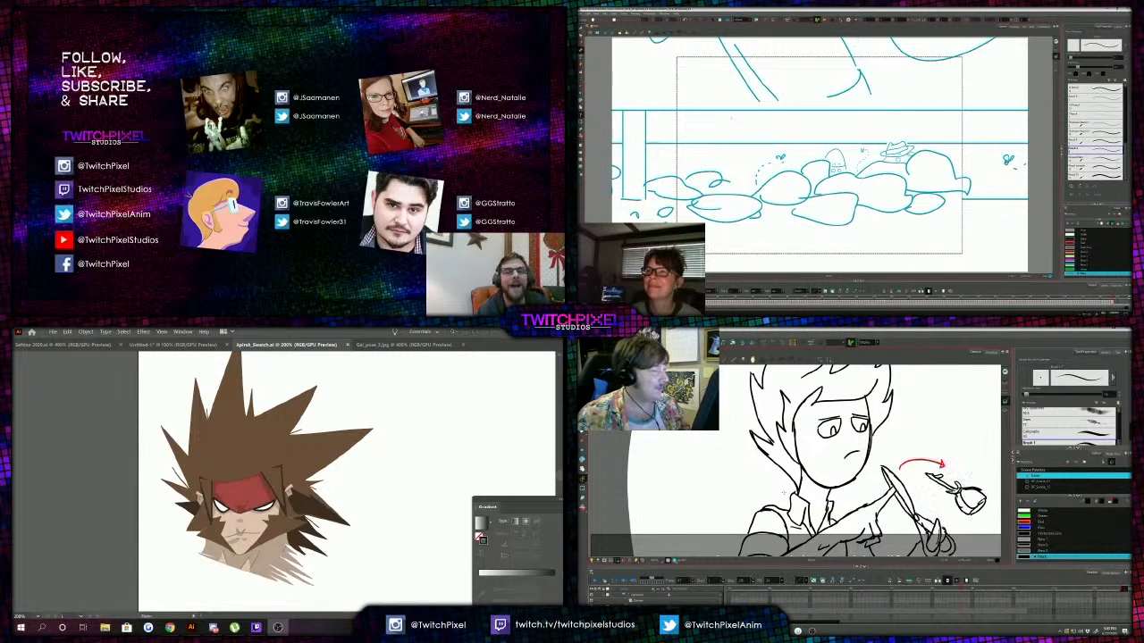
pyautogui.press('2')
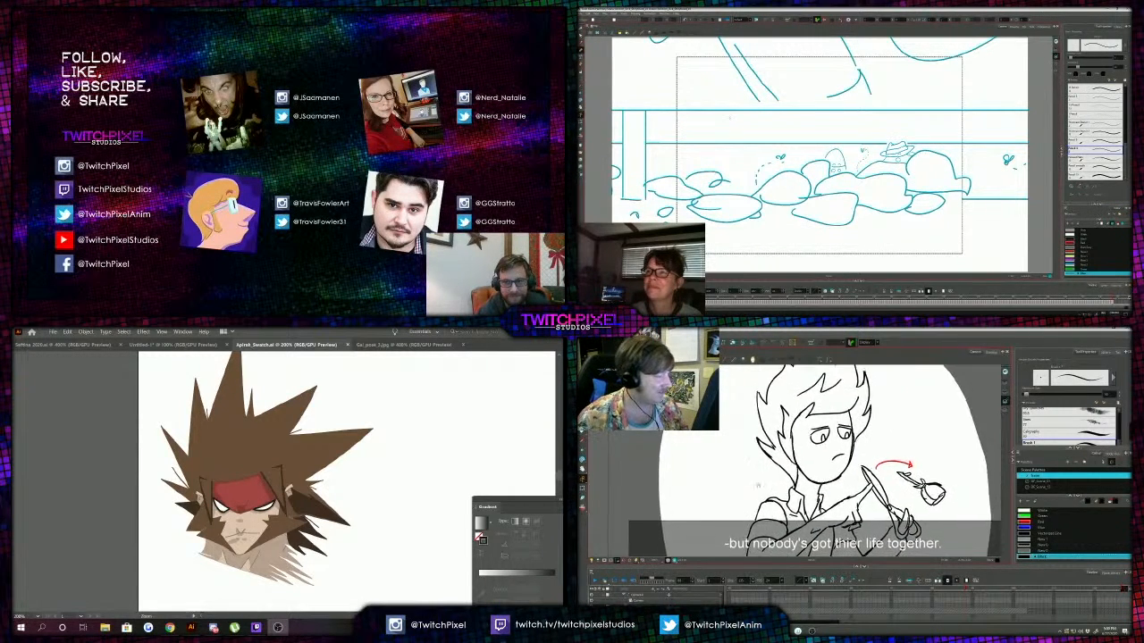
pyautogui.moveTo(739, 487); pyautogui.dragTo(766, 504)
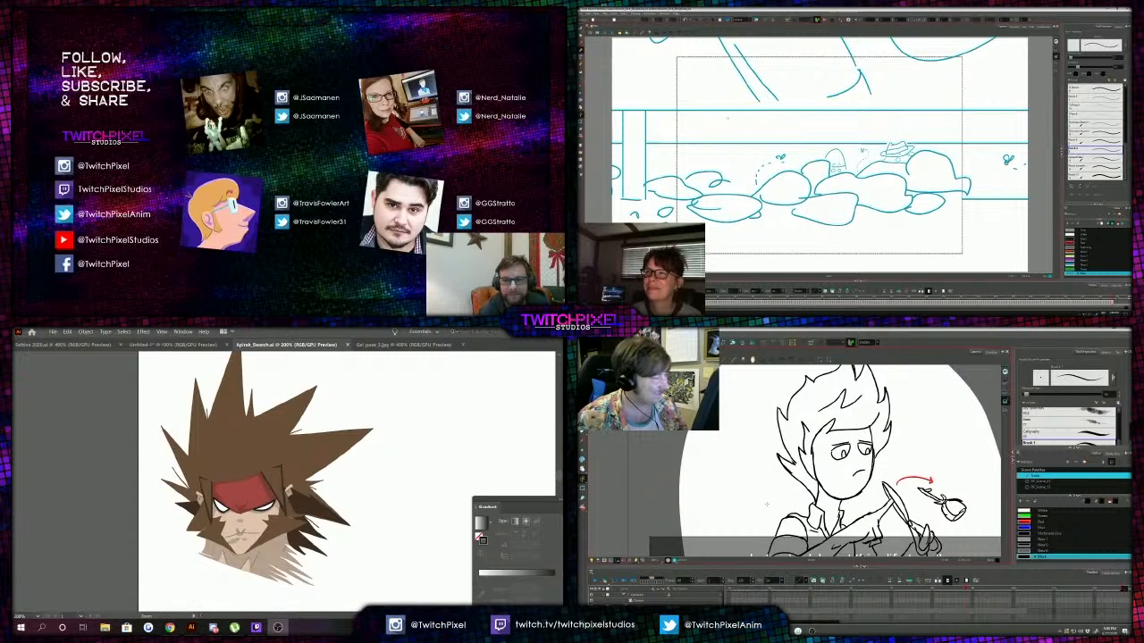
pyautogui.press(',')
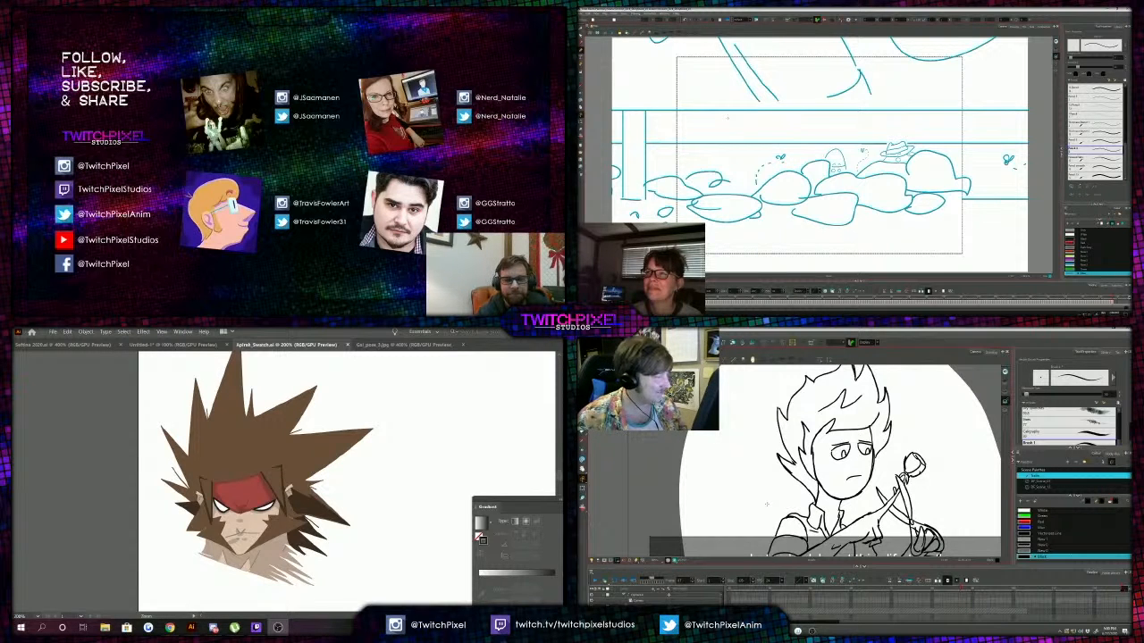
pyautogui.press('.')
pyautogui.scroll(-2, 930, 606)
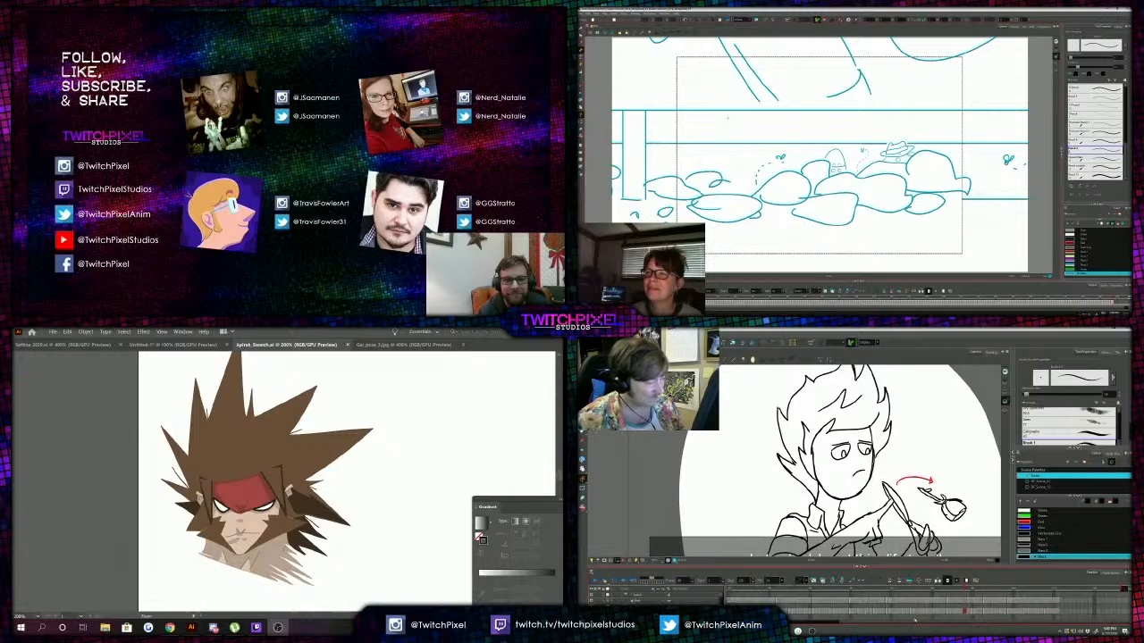
# Go to the red office-room panel on the timeline and widen the drawing view.
pyautogui.click(969, 611)
pyautogui.scroll(-4, 844, 456)
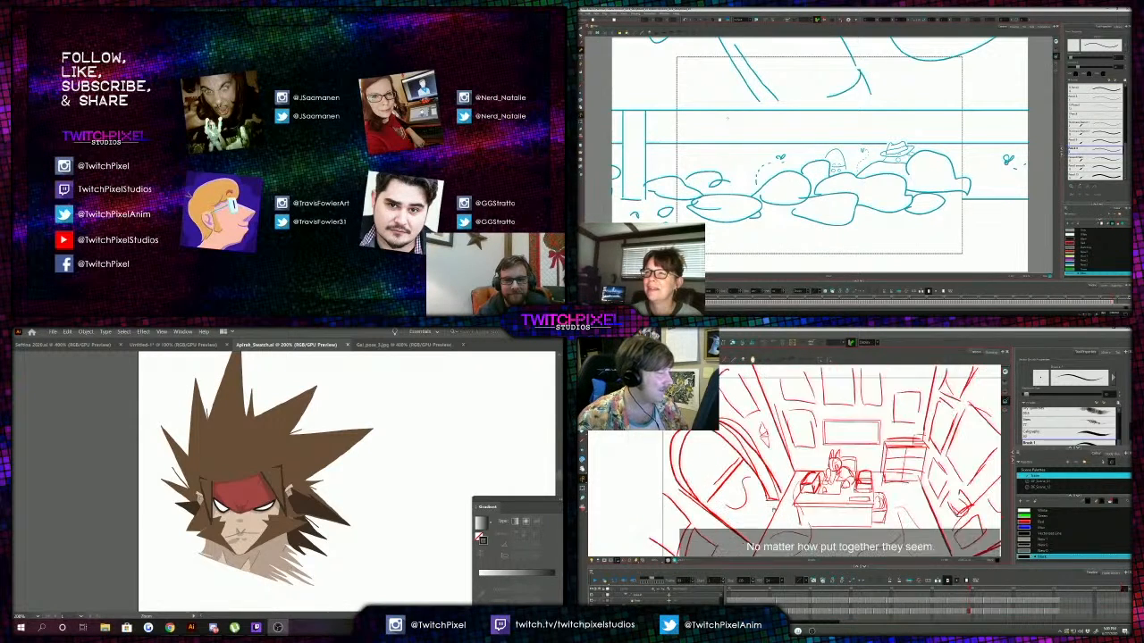
pyautogui.scroll(2, 843, 456)
pyautogui.hotkey('alt', 's')
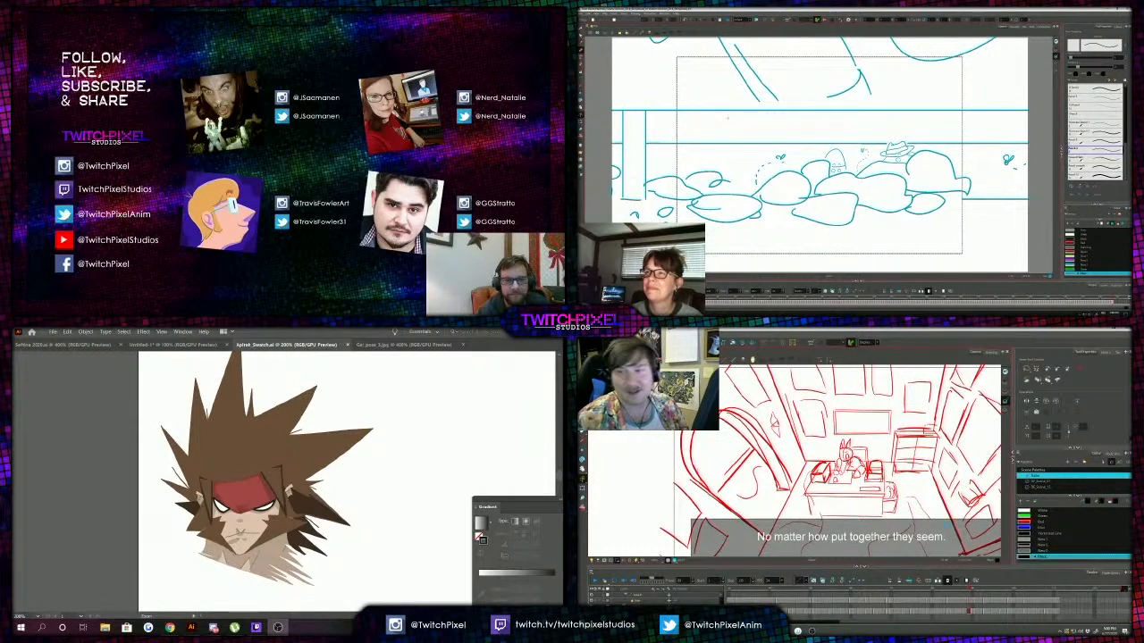
pyautogui.moveTo(1012, 547); pyautogui.dragTo(1035, 547)
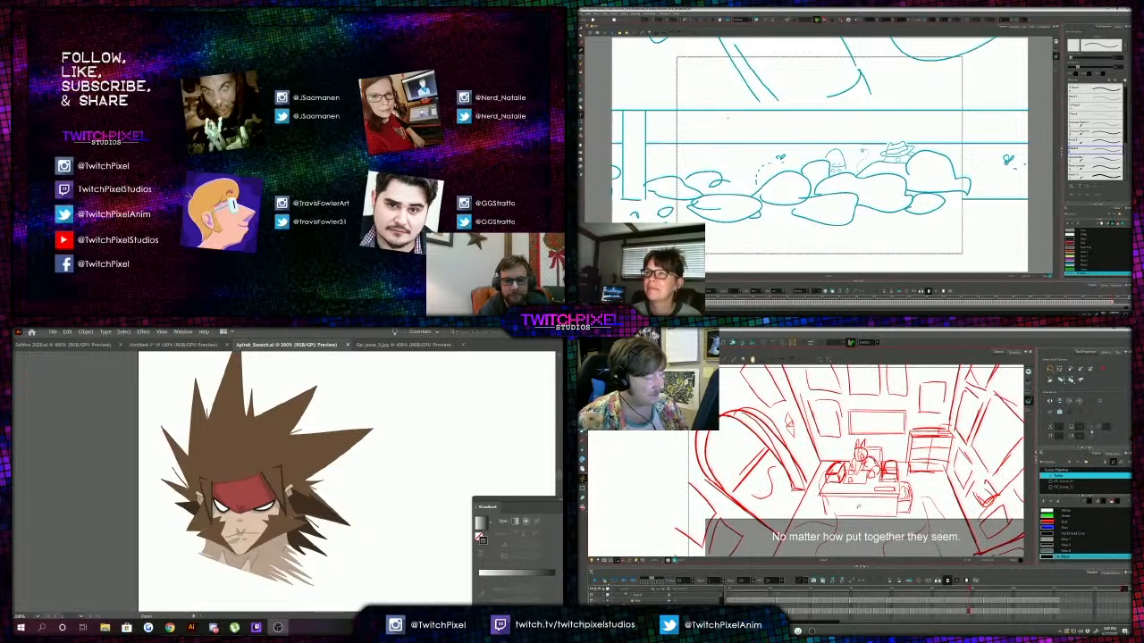
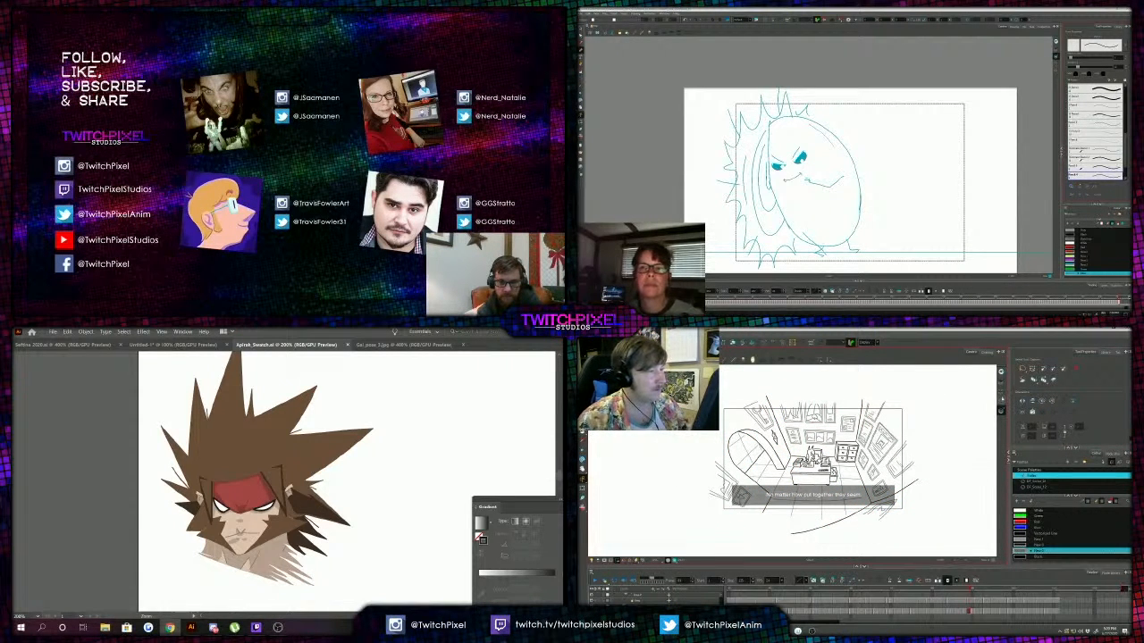
# Copy all of the black office-room line art and paste it into the next frame.
pyautogui.moveTo(854, 554); pyautogui.dragTo(699, 489)
pyautogui.hotkey('ctrl', 'c')
pyautogui.press('.')
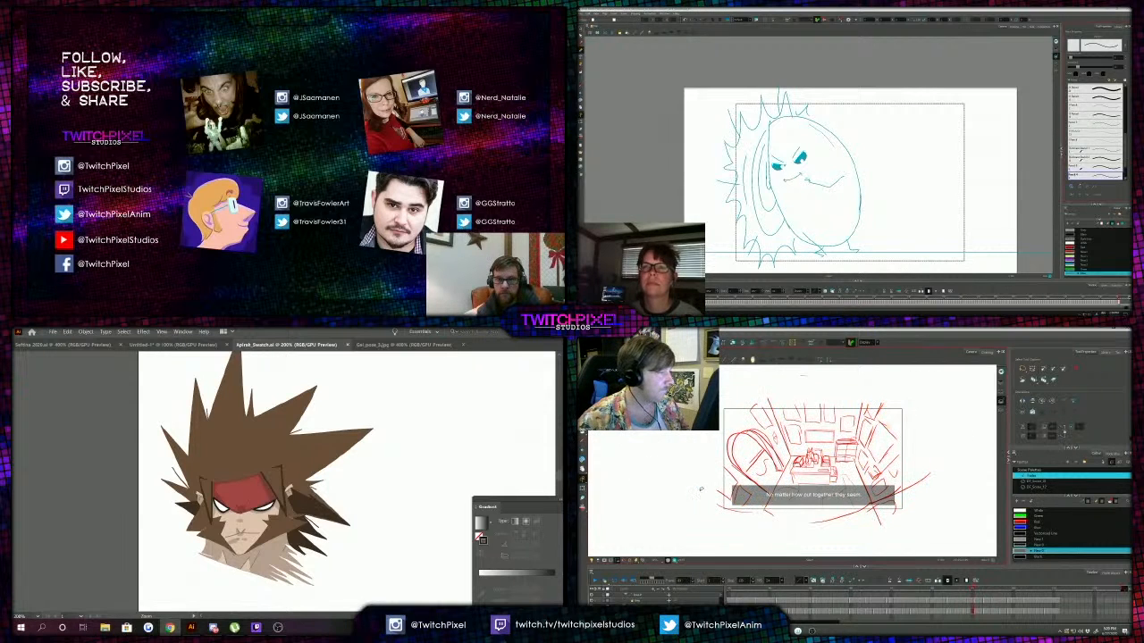
pyautogui.hotkey('ctrl', 'v')
# Select the whole office-room line art and enlarge it so it extends further beyond the camera frame.
pyautogui.click(677, 468)
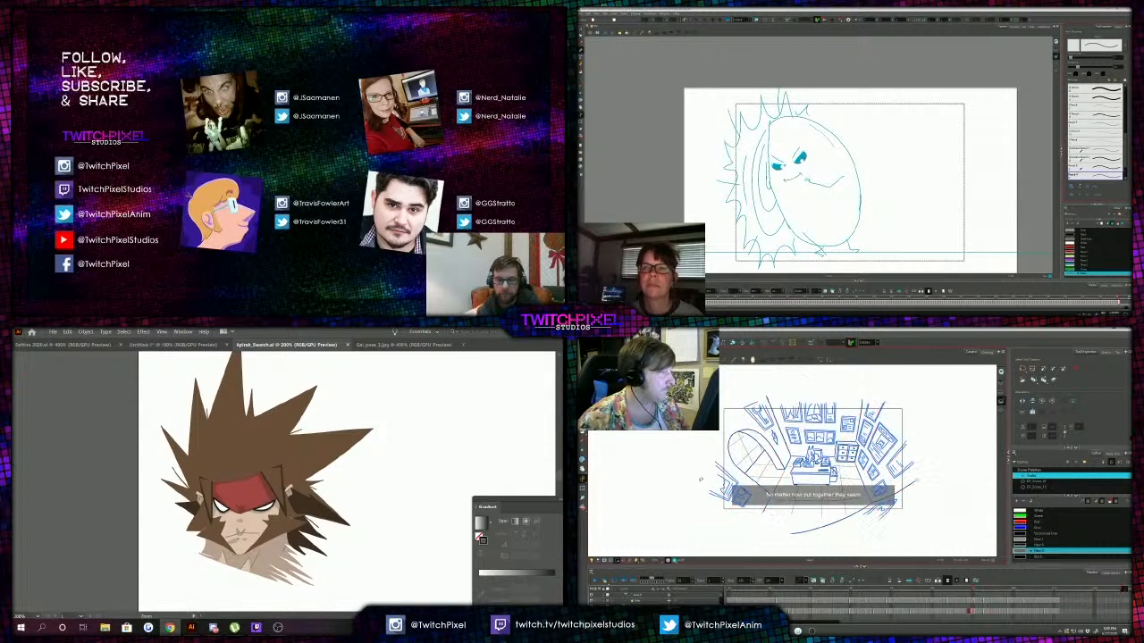
pyautogui.moveTo(666, 503)
pyautogui.mouseDown()
pyautogui.moveTo(842, 366)
pyautogui.moveTo(675, 478)
pyautogui.mouseUp()
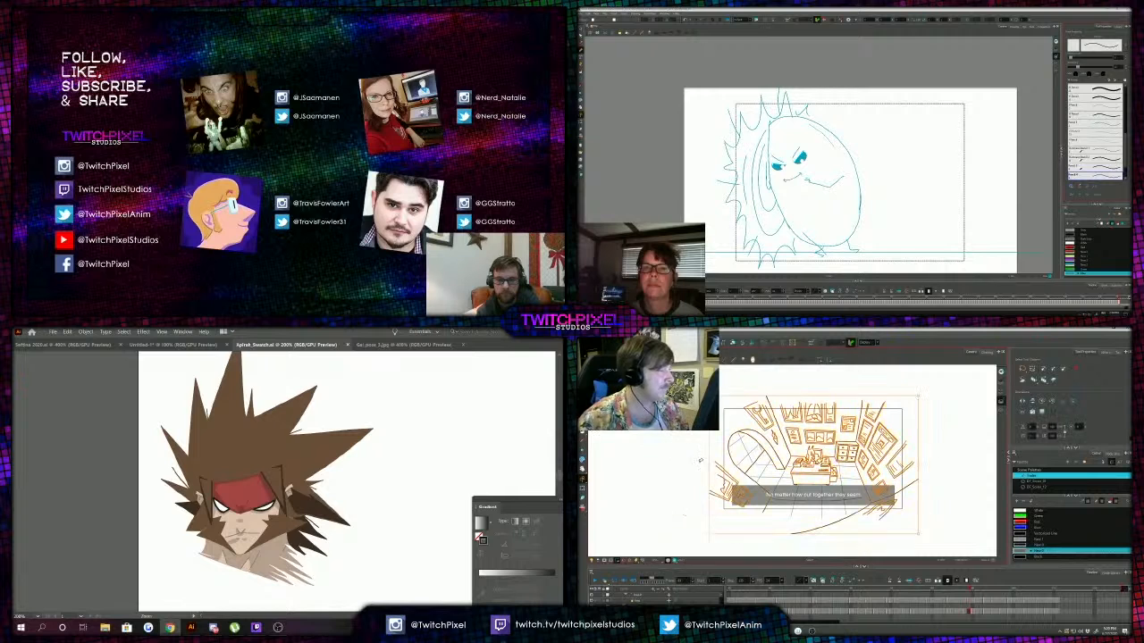
pyautogui.moveTo(708, 395)
pyautogui.mouseDown()
pyautogui.moveTo(751, 414)
pyautogui.moveTo(729, 409)
pyautogui.mouseUp()
pyautogui.click(795, 463)
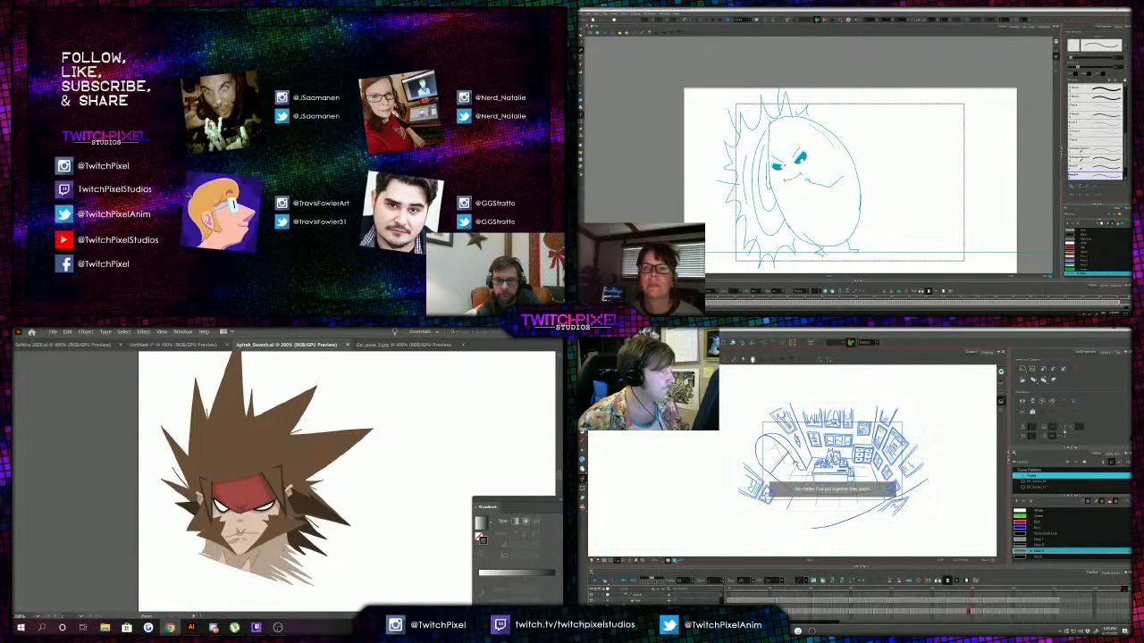
pyautogui.scroll(2, 794, 462)
pyautogui.hotkey('ctrl', 'z')
pyautogui.moveTo(706, 482)
pyautogui.mouseDown()
pyautogui.moveTo(759, 545)
pyautogui.moveTo(929, 375)
pyautogui.moveTo(723, 420)
pyautogui.moveTo(723, 386)
pyautogui.mouseUp()
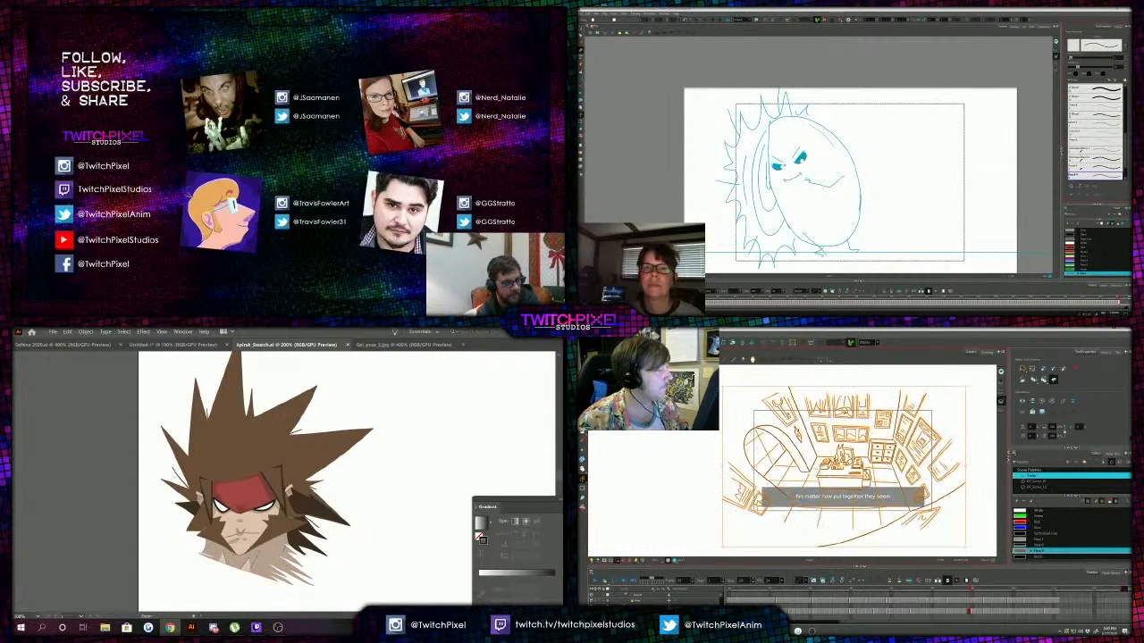
pyautogui.press('Escape')
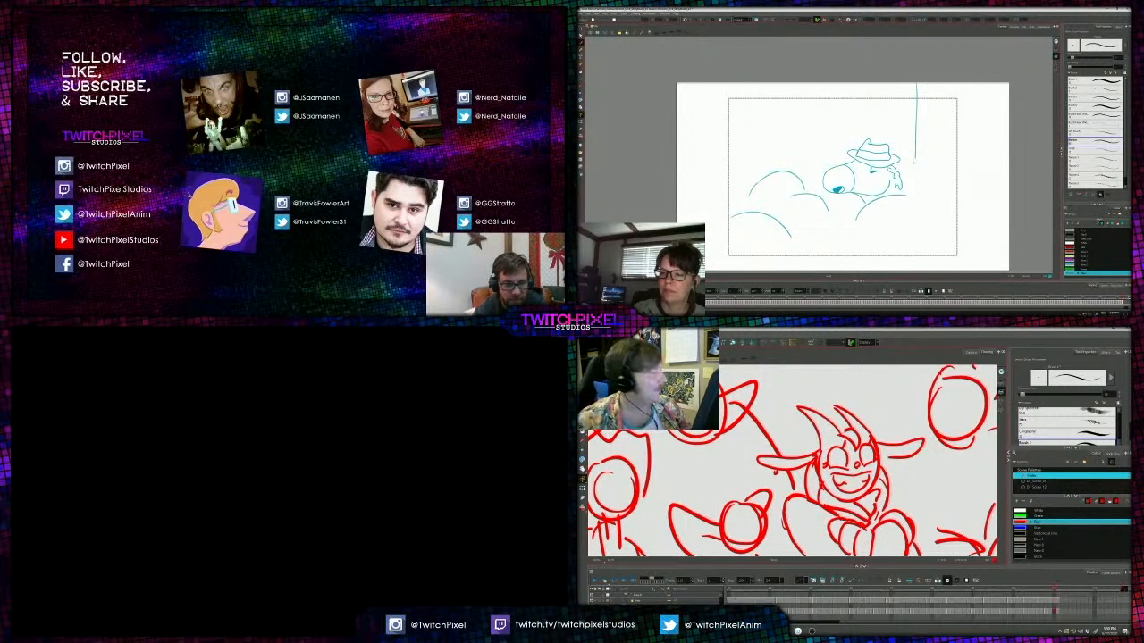
# Brush the wall's corner and long base line behind the hatted creature, and add pupils to the red horned character's eyes.
pyautogui.moveTo(969, 114); pyautogui.dragTo(915, 231)
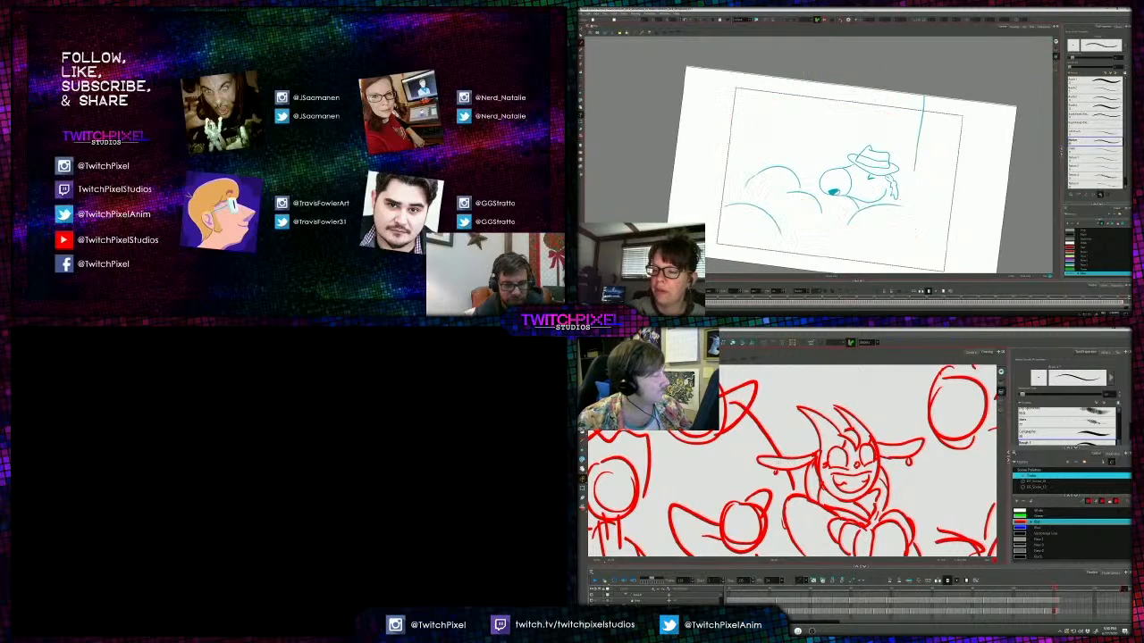
pyautogui.moveTo(787, 468)
pyautogui.mouseDown()
pyautogui.moveTo(848, 443)
pyautogui.moveTo(879, 451)
pyautogui.mouseUp()
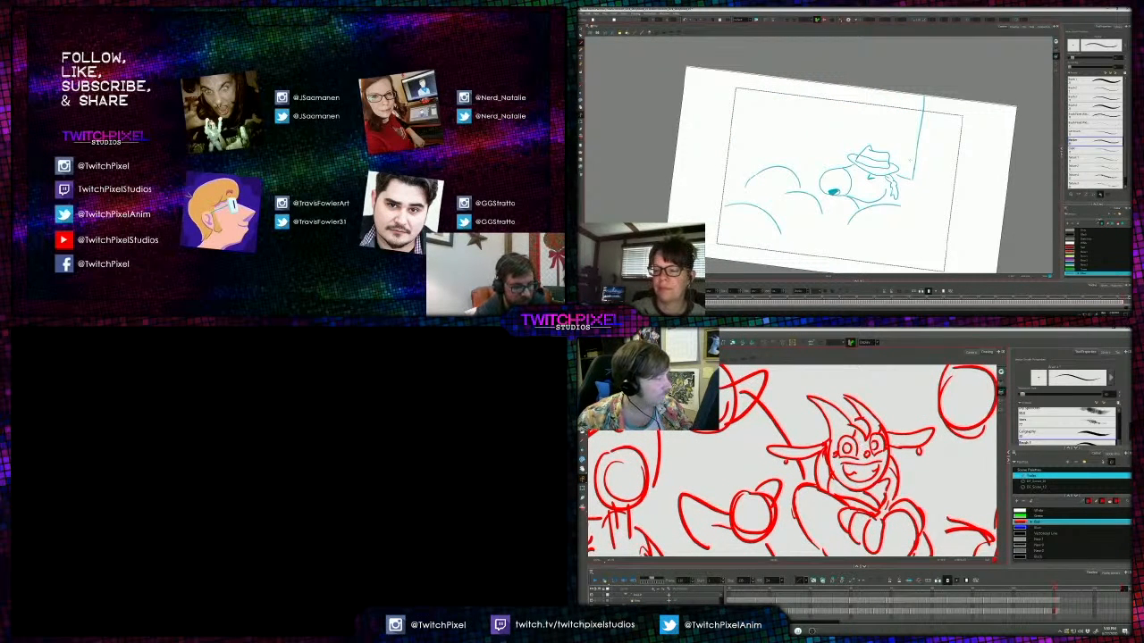
pyautogui.moveTo(844, 162); pyautogui.dragTo(679, 116)
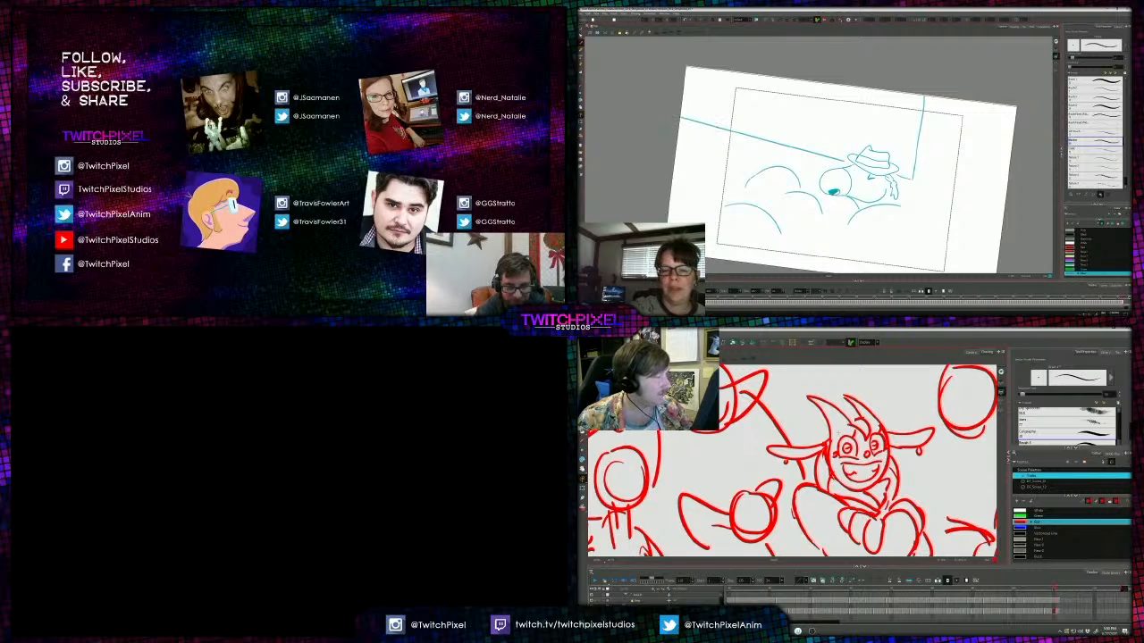
pyautogui.hotkey('shift', 'x')
pyautogui.moveTo(838, 431); pyautogui.dragTo(882, 426)
pyautogui.scroll(-4, 817, 396)
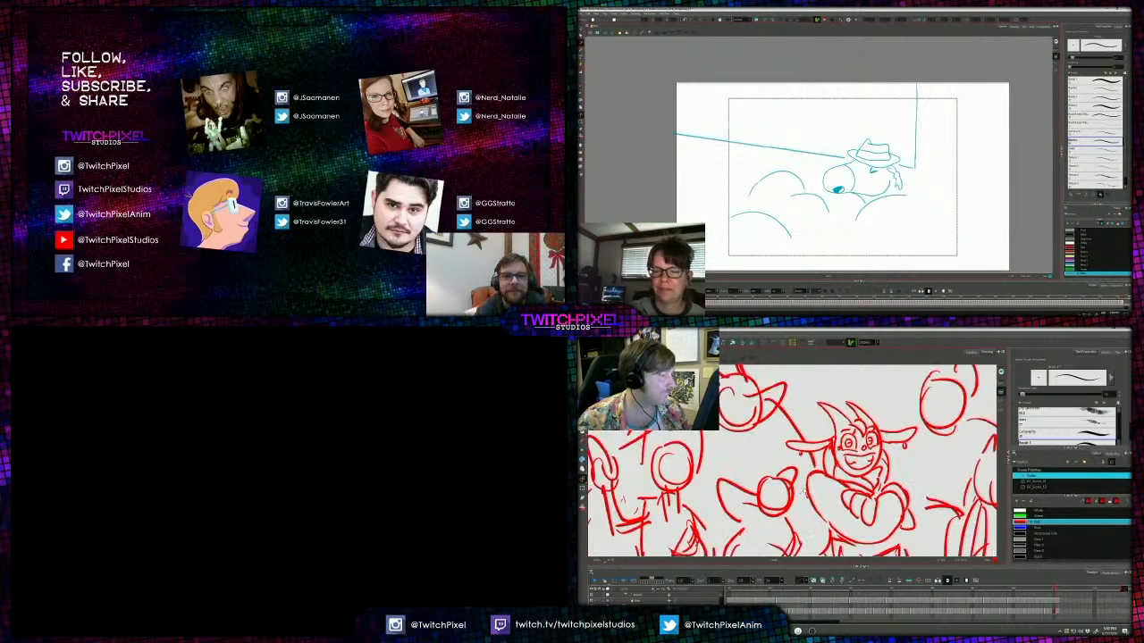
# Brush short angled plank lines beyond the wall corner beside the hatted creature, and delete rough lower-body strokes from the horned character.
pyautogui.hotkey('alt', 's')
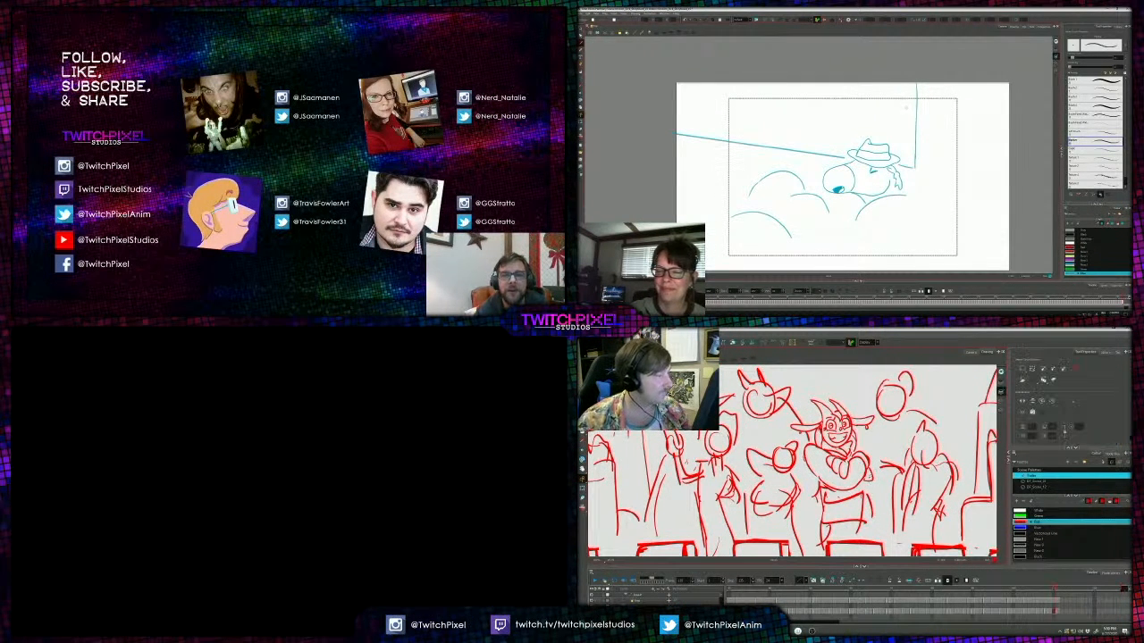
pyautogui.hotkey('alt', 'b')
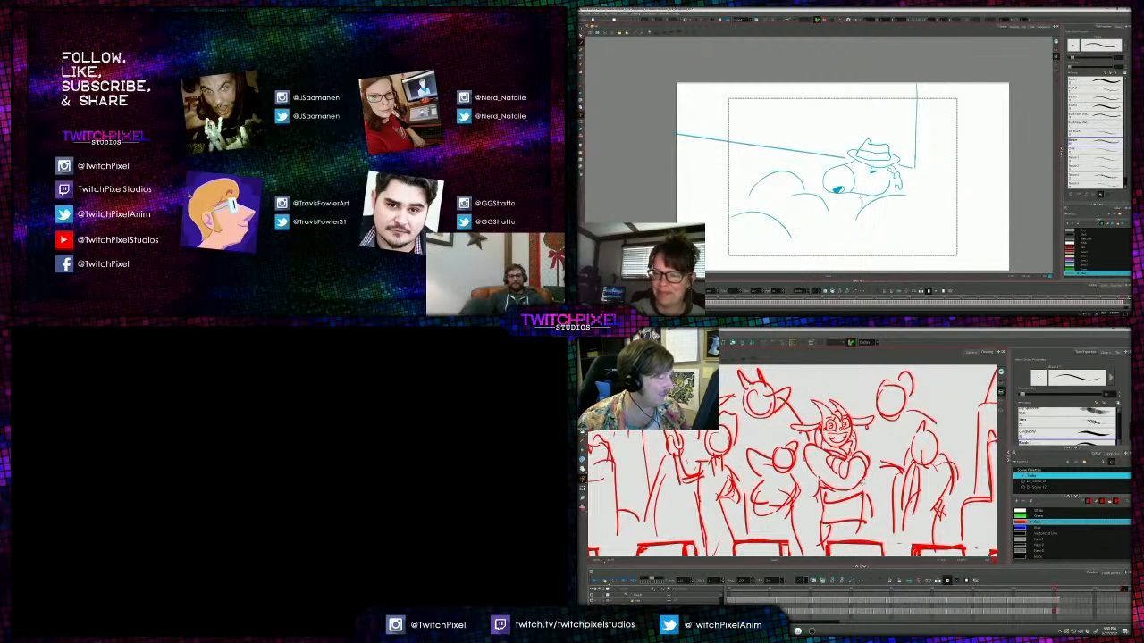
pyautogui.moveTo(921, 173)
pyautogui.mouseDown()
pyautogui.moveTo(920, 193)
pyautogui.moveTo(954, 192)
pyautogui.mouseUp()
pyautogui.moveTo(818, 489); pyautogui.dragTo(838, 480)
pyautogui.hotkey('alt', 's')
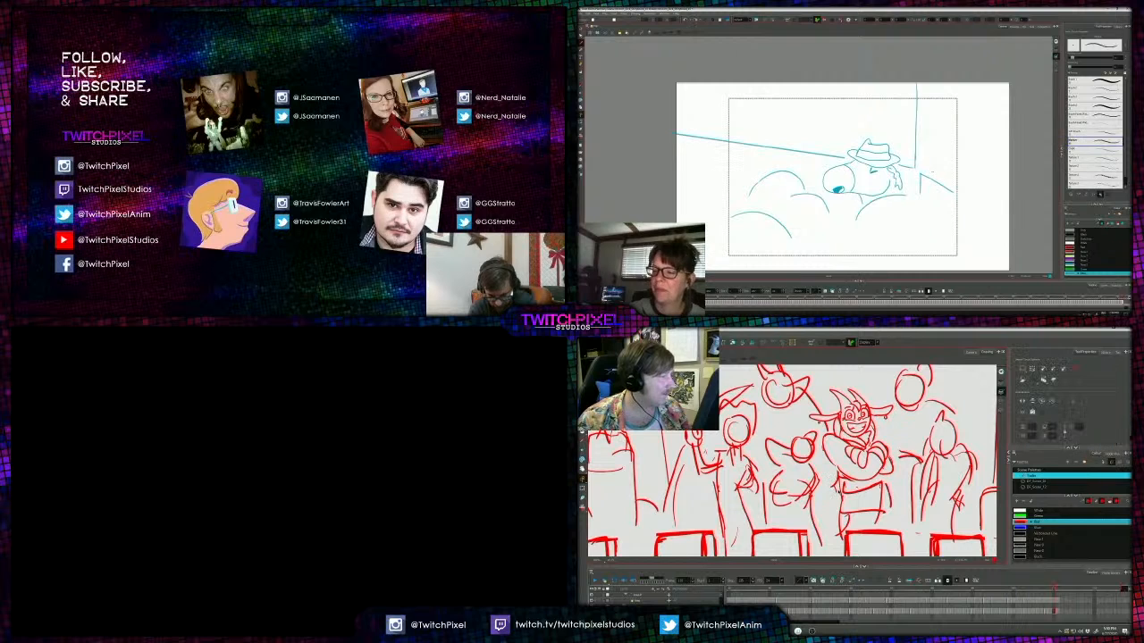
pyautogui.moveTo(932, 173); pyautogui.dragTo(962, 185)
pyautogui.moveTo(837, 478); pyautogui.dragTo(833, 494)
pyautogui.moveTo(929, 172); pyautogui.dragTo(951, 186)
pyautogui.press('Delete')
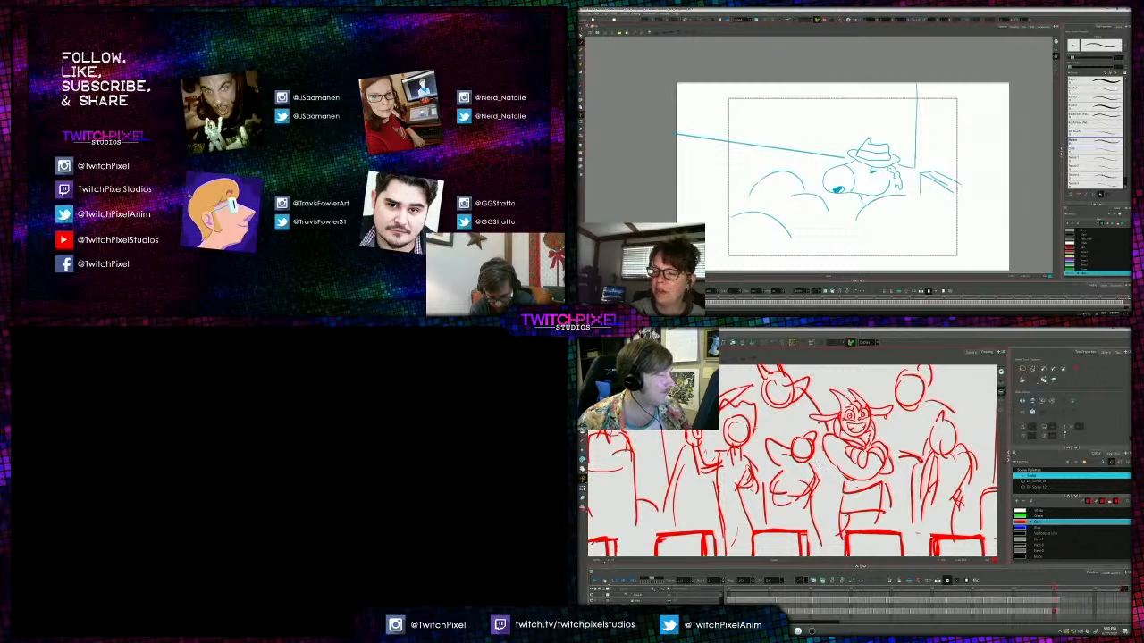
# Brush extra debris lines and a small pointed shape below the hatted creature, and rework the horned character's waist.
pyautogui.hotkey('alt', 'b')
pyautogui.moveTo(845, 476); pyautogui.dragTo(852, 491)
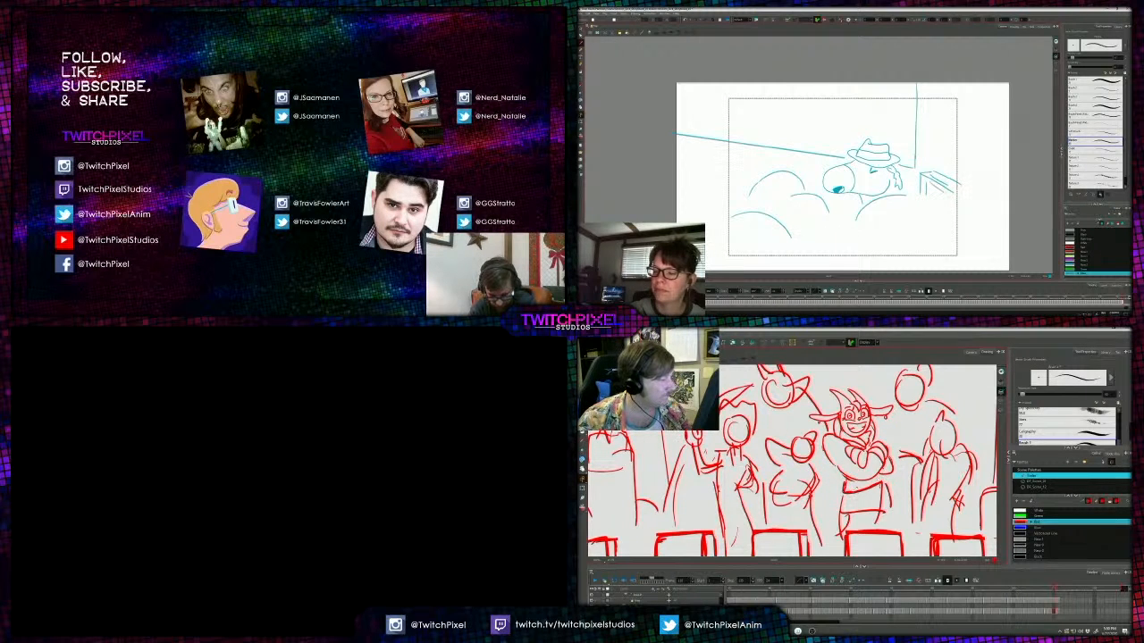
pyautogui.moveTo(908, 184); pyautogui.dragTo(918, 180)
pyautogui.moveTo(884, 484); pyautogui.dragTo(890, 510)
pyautogui.moveTo(930, 217); pyautogui.dragTo(954, 207)
pyautogui.moveTo(883, 483)
pyautogui.mouseDown()
pyautogui.moveTo(880, 509)
pyautogui.moveTo(847, 516)
pyautogui.moveTo(883, 514)
pyautogui.mouseUp()
pyautogui.moveTo(894, 226); pyautogui.dragTo(901, 244)
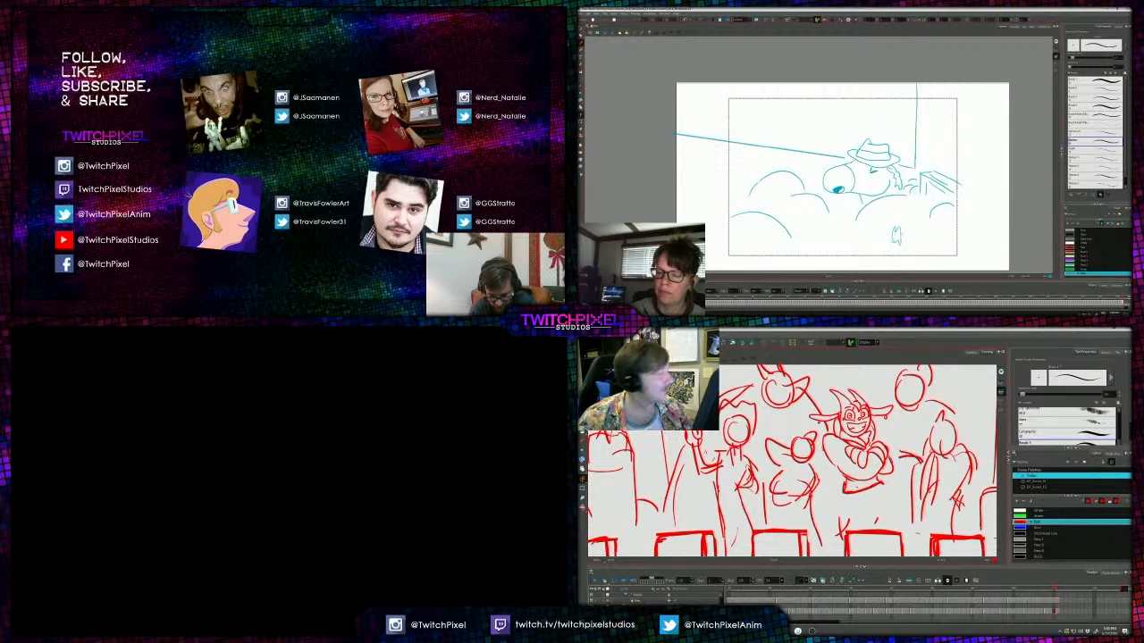
pyautogui.moveTo(885, 475); pyautogui.dragTo(881, 488)
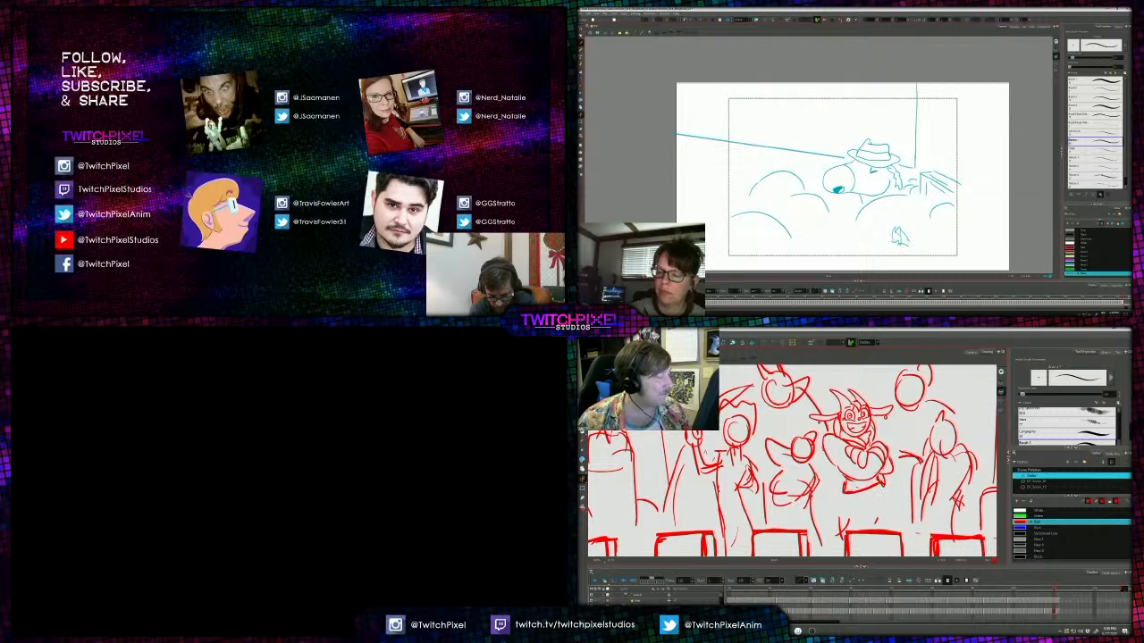
# Brush rounded mounds in the hatted creature's foreground with a small pointed object, and clear the stray marks under the horned character.
pyautogui.moveTo(880, 256)
pyautogui.mouseDown()
pyautogui.moveTo(956, 258)
pyautogui.moveTo(915, 244)
pyautogui.moveTo(962, 249)
pyautogui.mouseUp()
pyautogui.hotkey('ctrl', 'z')
pyautogui.moveTo(838, 536); pyautogui.dragTo(847, 522)
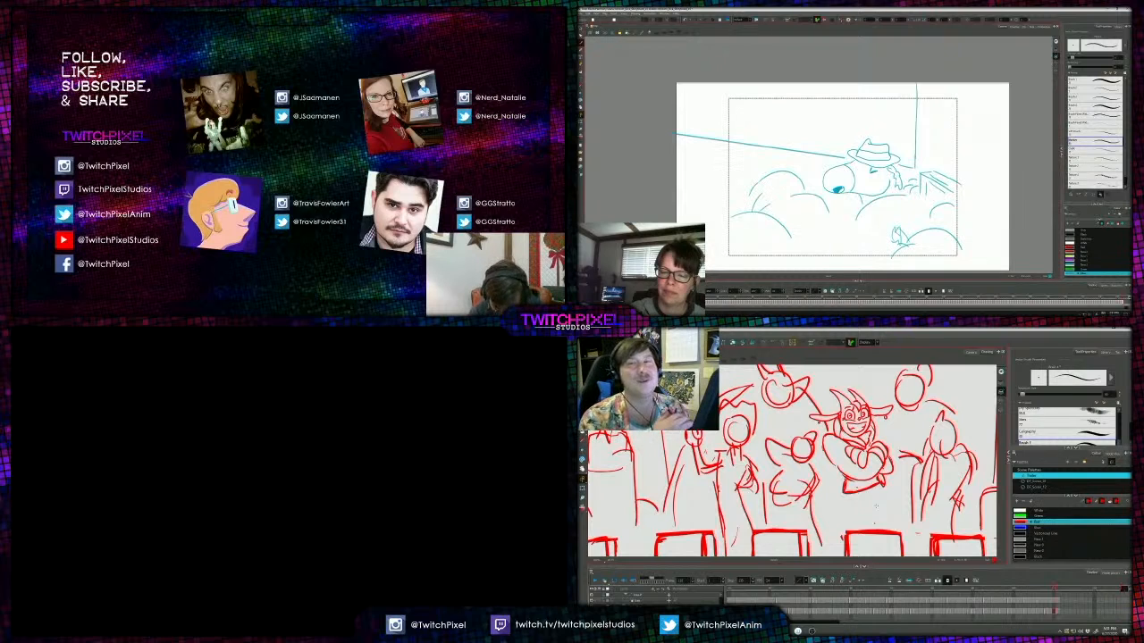
pyautogui.moveTo(760, 195); pyautogui.dragTo(775, 208)
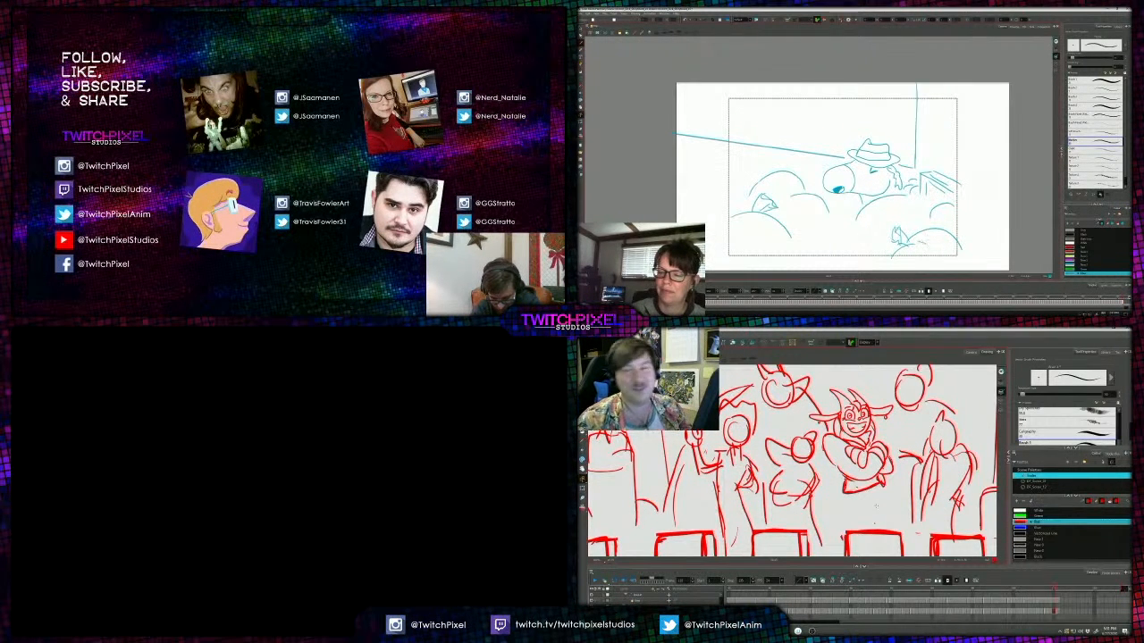
pyautogui.moveTo(916, 240); pyautogui.dragTo(929, 233)
pyautogui.moveTo(743, 224)
pyautogui.mouseDown()
pyautogui.moveTo(763, 215)
pyautogui.moveTo(768, 235)
pyautogui.mouseUp()
# Brush the sides and hem of the horned character's lower garment, and add a wide central mound below the hatted creature.
pyautogui.moveTo(884, 484); pyautogui.dragTo(887, 500)
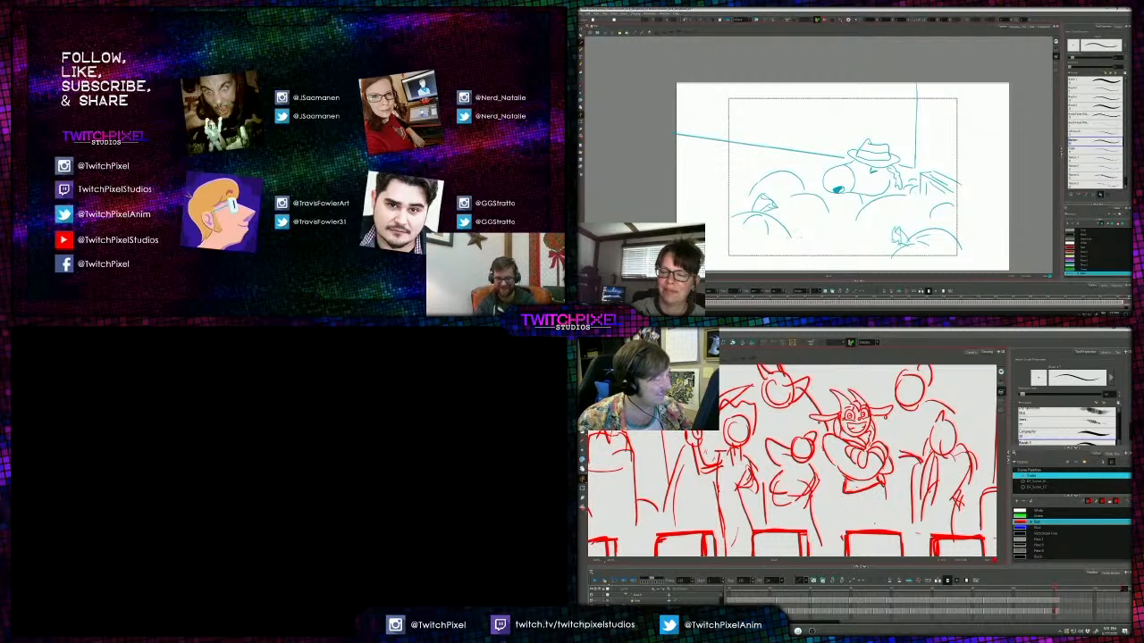
pyautogui.moveTo(792, 238); pyautogui.dragTo(797, 255)
pyautogui.moveTo(844, 487); pyautogui.dragTo(845, 510)
pyautogui.moveTo(794, 238); pyautogui.dragTo(889, 239)
pyautogui.moveTo(845, 503)
pyautogui.mouseDown()
pyautogui.moveTo(856, 517)
pyautogui.moveTo(886, 503)
pyautogui.moveTo(840, 482)
pyautogui.mouseUp()
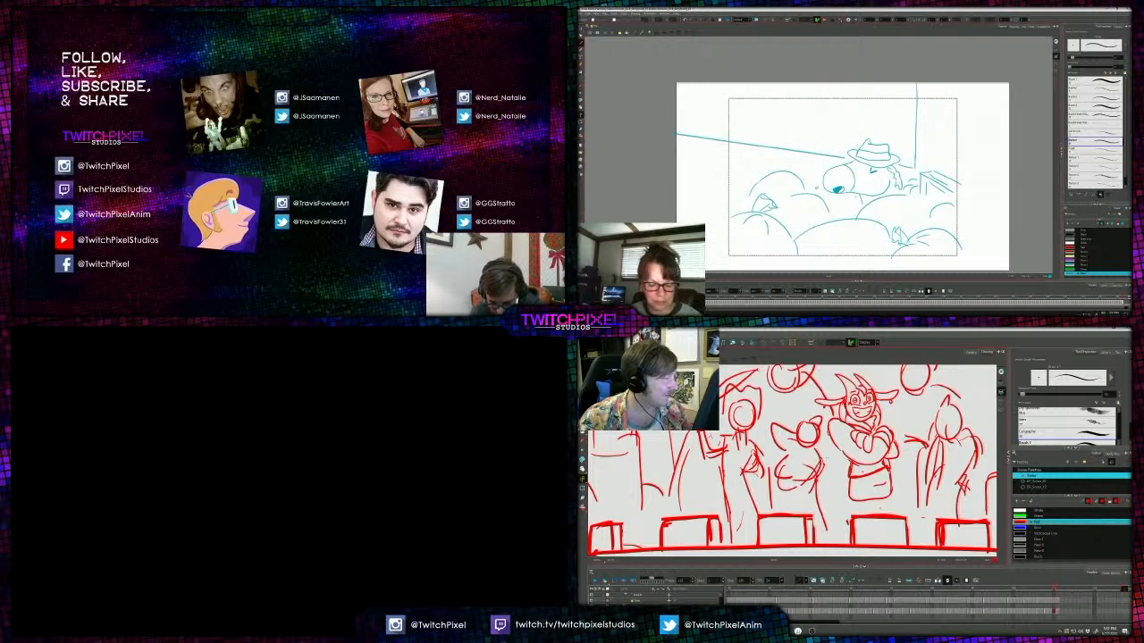
# Refine the horned character's folded arm and sketch its legs, and brush a faint orange curve outside the hatted creature's frame.
pyautogui.moveTo(830, 445); pyautogui.dragTo(844, 468)
pyautogui.hotkey('ctrl', 'z')
pyautogui.moveTo(999, 167); pyautogui.dragTo(978, 196)
pyautogui.moveTo(827, 451)
pyautogui.mouseDown()
pyautogui.moveTo(847, 469)
pyautogui.moveTo(829, 461)
pyautogui.mouseUp()
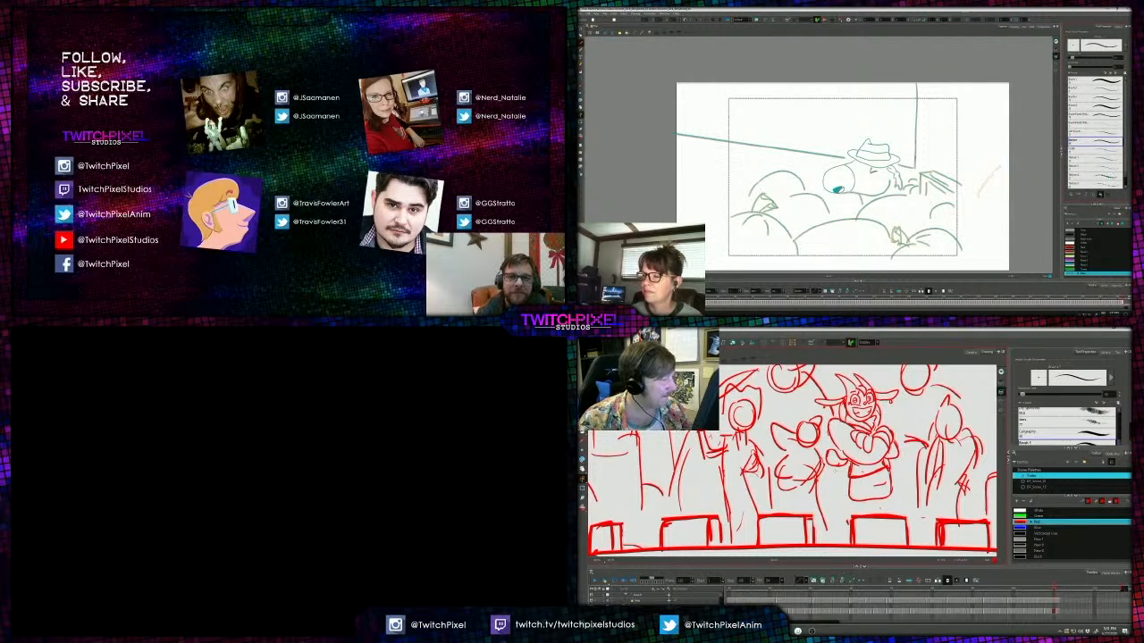
pyautogui.scroll(-1, 1097, 134)
pyautogui.moveTo(872, 501)
pyautogui.mouseDown()
pyautogui.moveTo(868, 514)
pyautogui.moveTo(886, 513)
pyautogui.mouseUp()
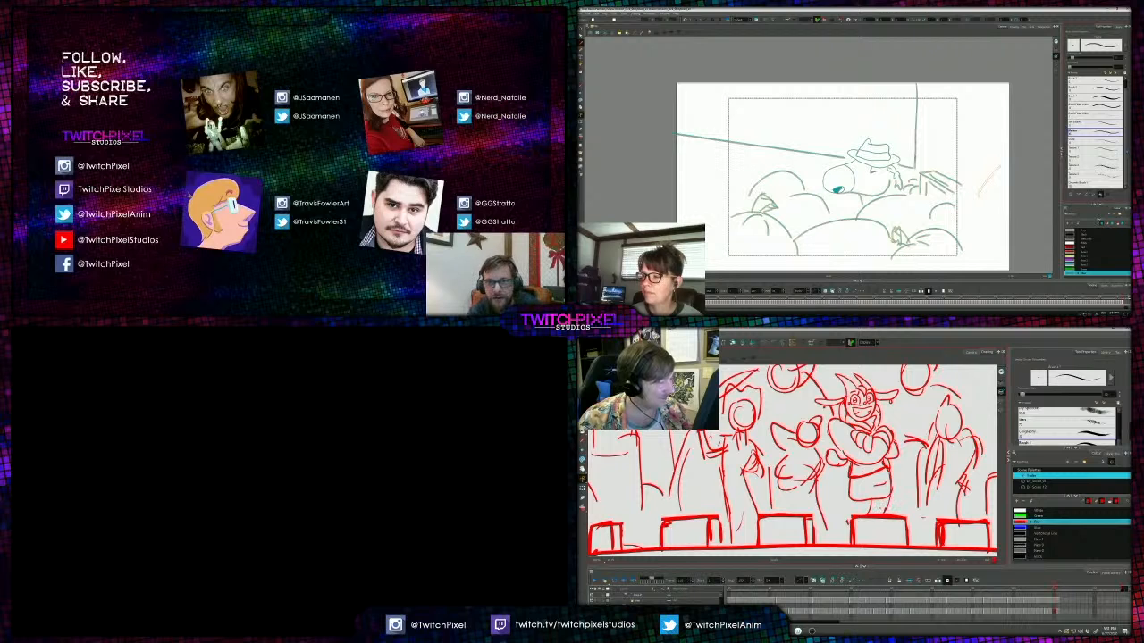
# Turn off onion skinning on the hatted creature panel and compare it with the previous frame's drawing.
pyautogui.scroll(1, 1096, 135)
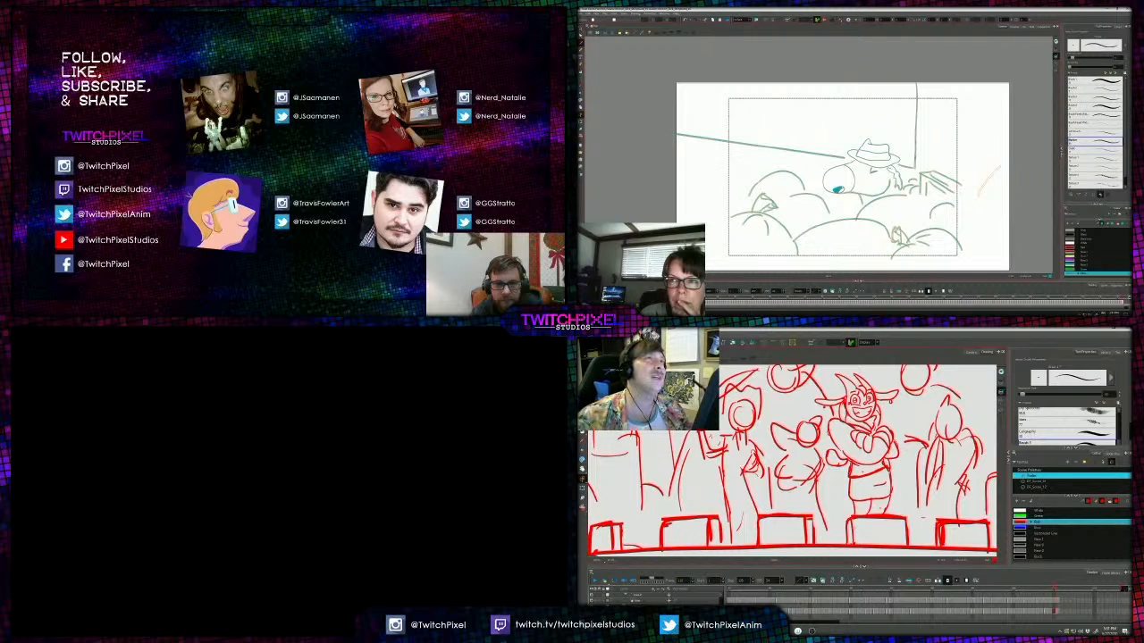
pyautogui.click(581, 51)
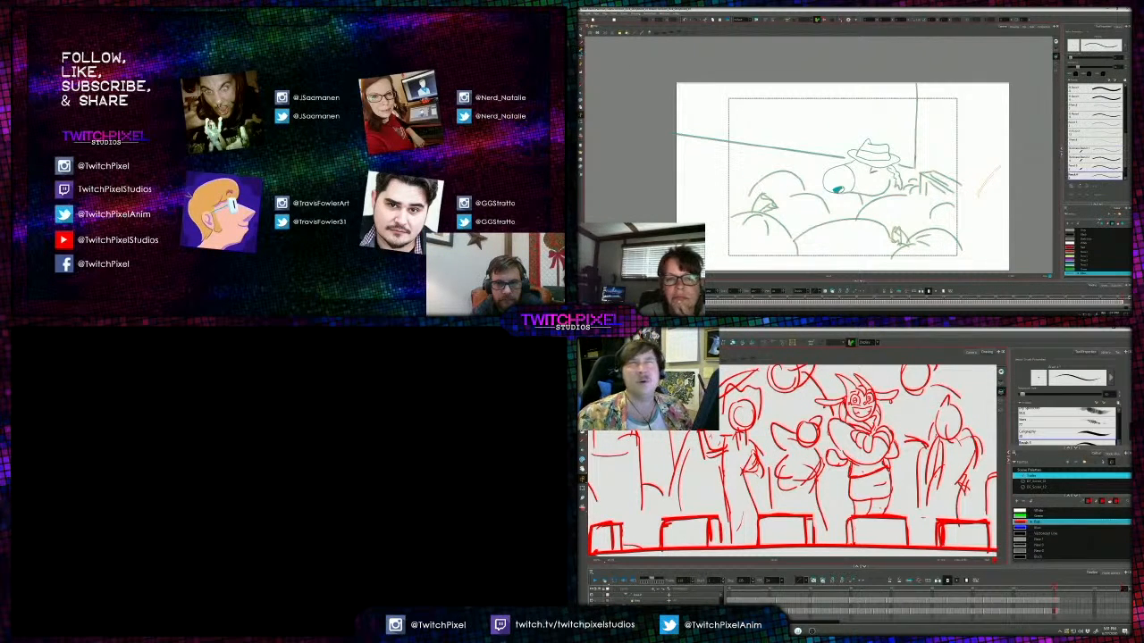
pyautogui.click(581, 49)
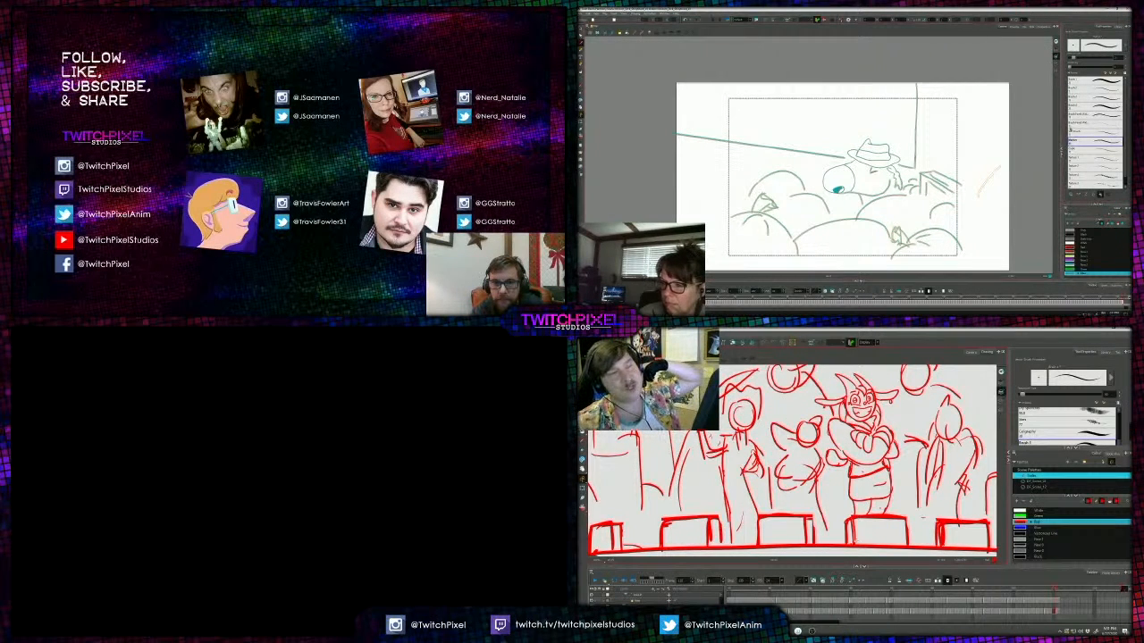
pyautogui.hotkey('alt', 'o')
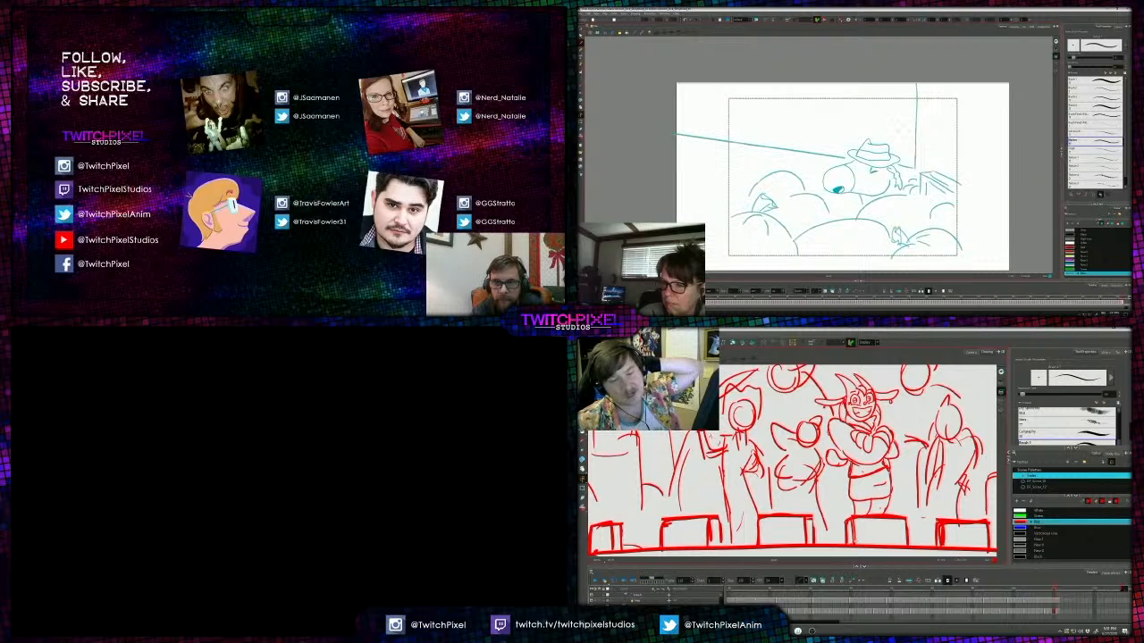
pyautogui.press(',')
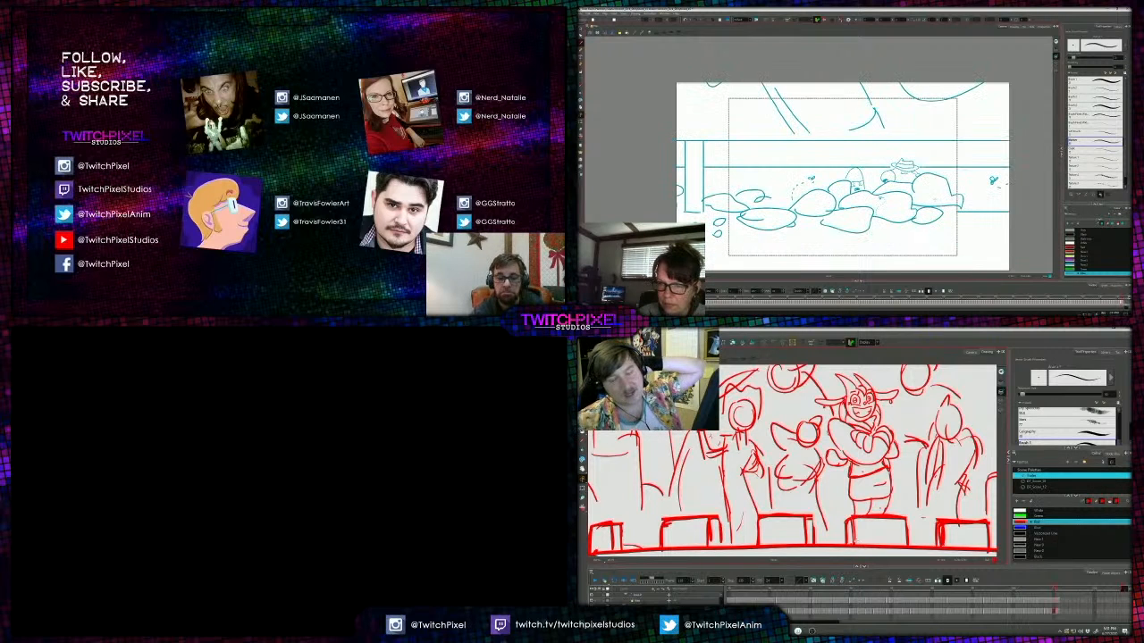
pyautogui.press('.')
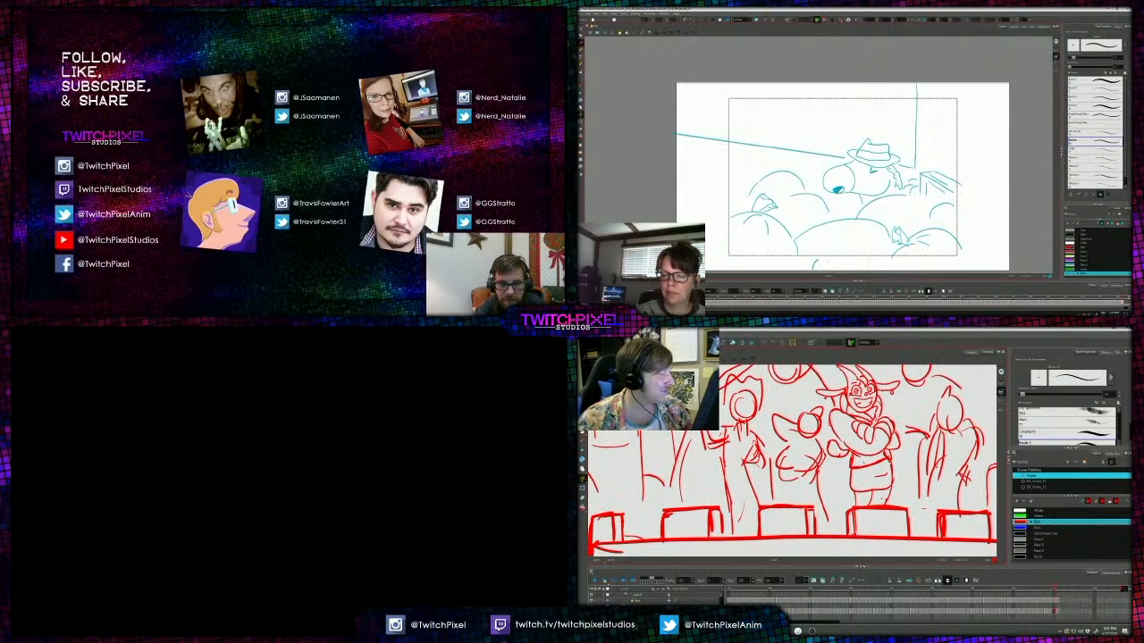
# Letter the note "(BLURRY)" with a small arrow just below the hatted creature's frame.
pyautogui.moveTo(815, 258); pyautogui.dragTo(904, 267)
pyautogui.scroll(2, 836, 479)
pyautogui.scroll(2, 791, 465)
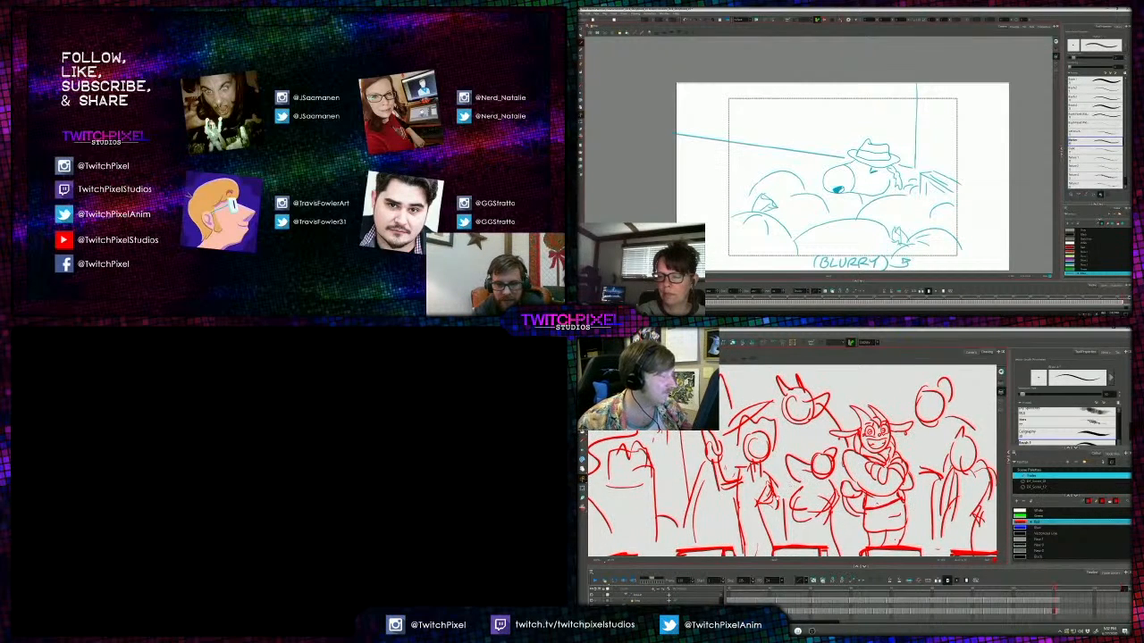
# Delete a stroke between the small eared figure and the horned character, and brush a short curve at the horned character's side.
pyautogui.hotkey('alt', 's')
pyautogui.click(835, 461)
pyautogui.press('Delete')
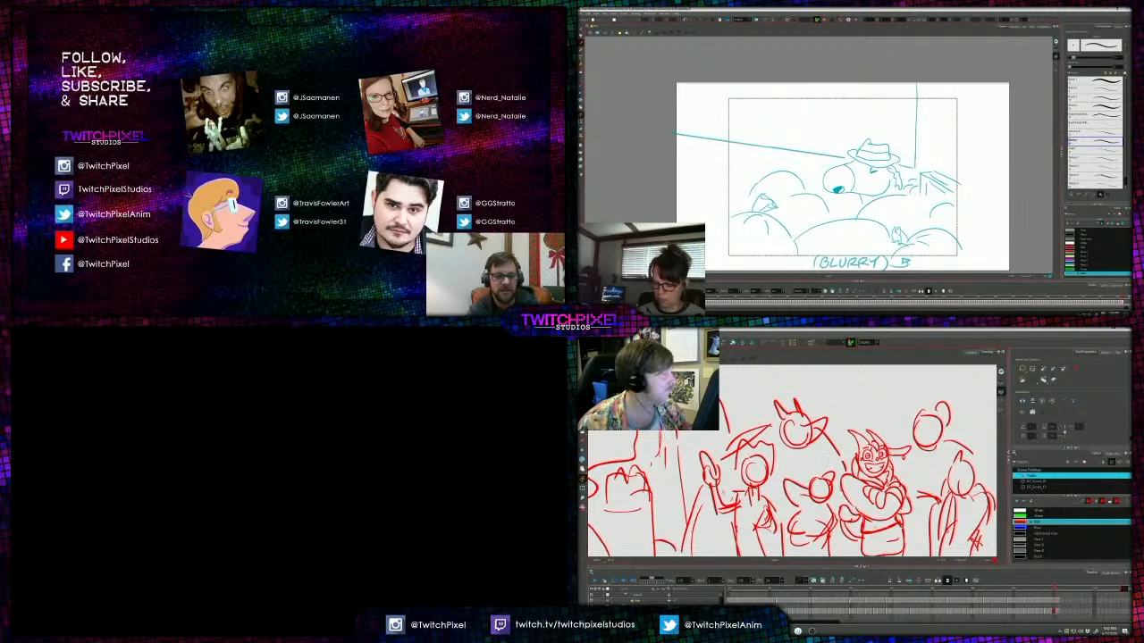
pyautogui.hotkey('alt', 'b')
pyautogui.moveTo(858, 456)
pyautogui.mouseDown()
pyautogui.moveTo(828, 456)
pyautogui.moveTo(849, 466)
pyautogui.mouseUp()
# Replace the filled spot on the hatted creature's round shape with a smaller one, and brush the horned character's outer side line.
pyautogui.hotkey('alt', 's')
pyautogui.click(838, 190)
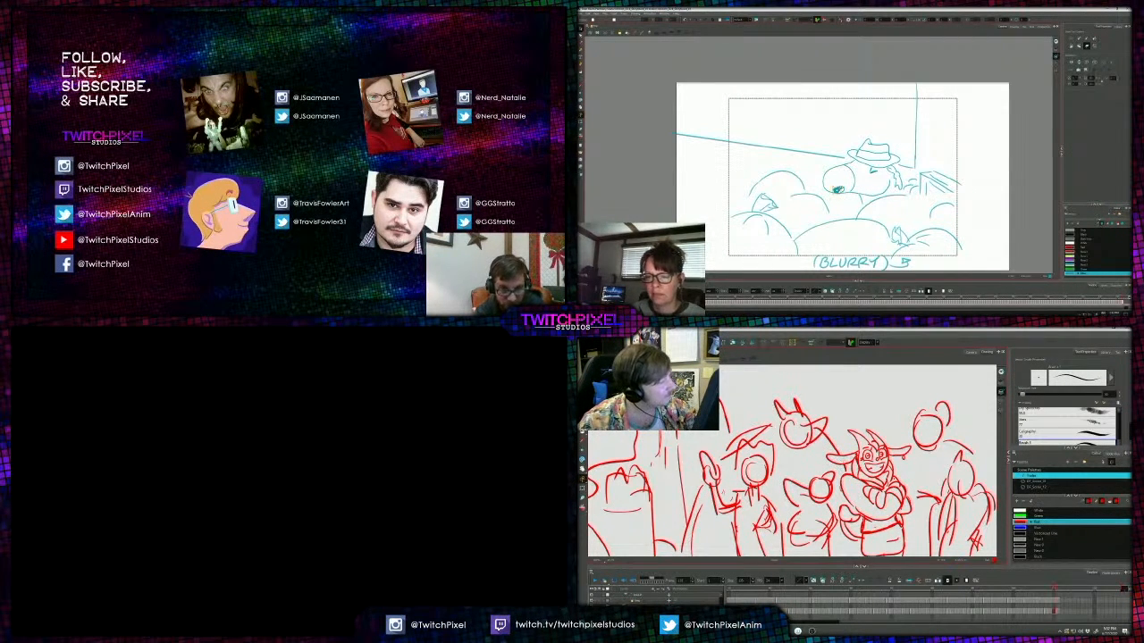
pyautogui.press('Delete')
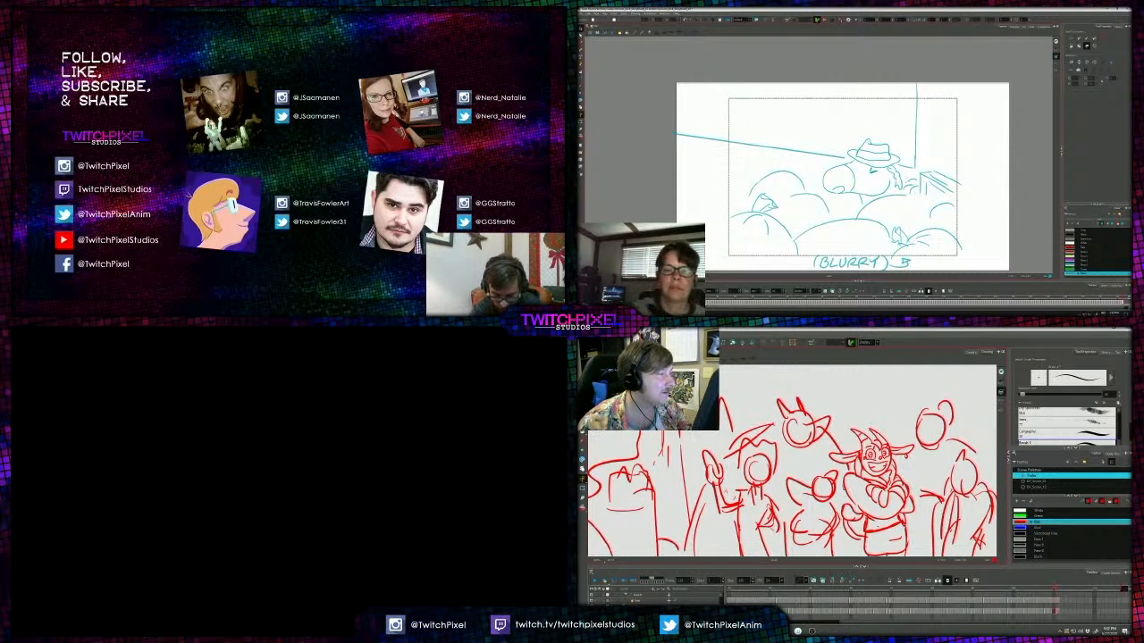
pyautogui.hotkey('alt', 'b')
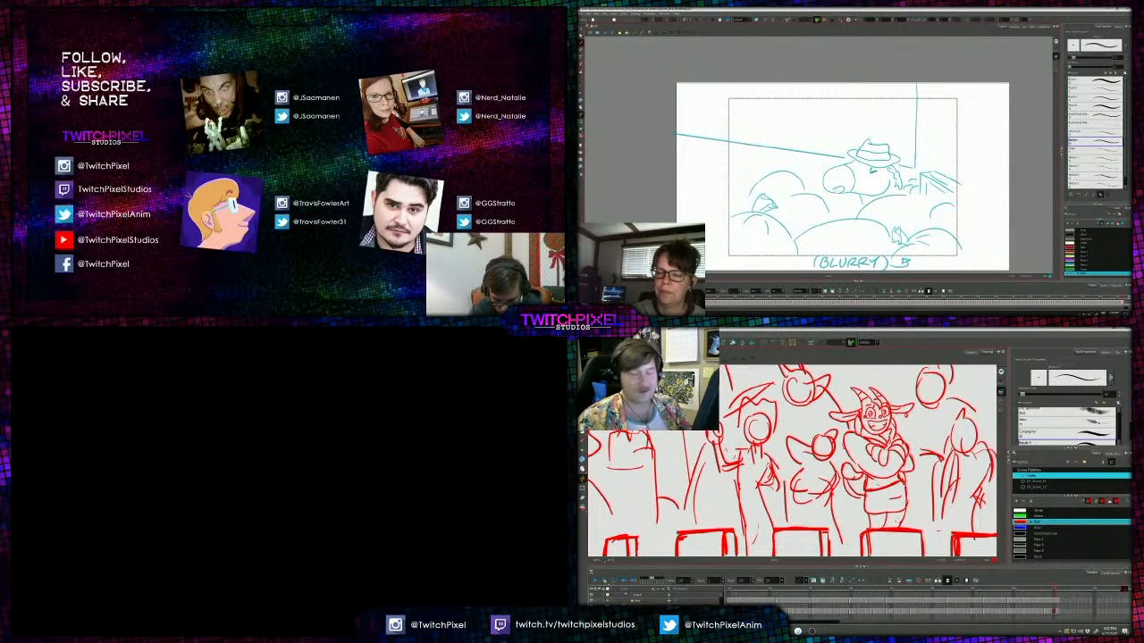
pyautogui.moveTo(847, 448); pyautogui.dragTo(866, 472)
pyautogui.moveTo(834, 190); pyautogui.dragTo(843, 188)
pyautogui.moveTo(845, 446)
pyautogui.mouseDown()
pyautogui.moveTo(880, 477)
pyautogui.moveTo(848, 509)
pyautogui.mouseUp()
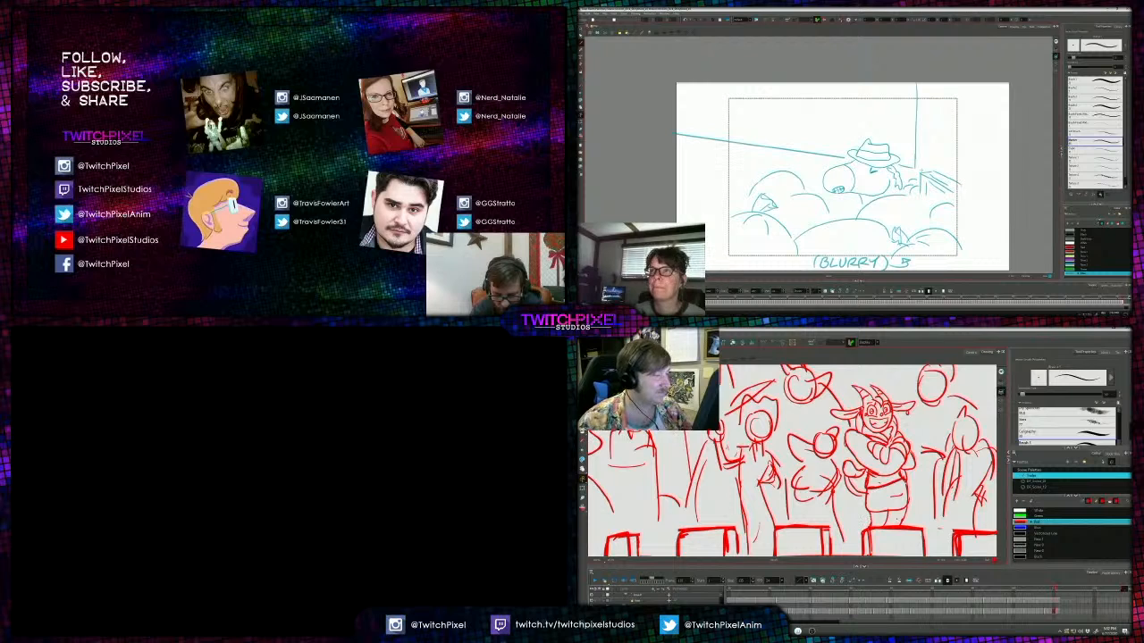
# Clear the rough head circle and outer body strokes of the small eared figure beside the horned character.
pyautogui.press('1')
pyautogui.press('1')
pyautogui.press('2')
pyautogui.press('2')
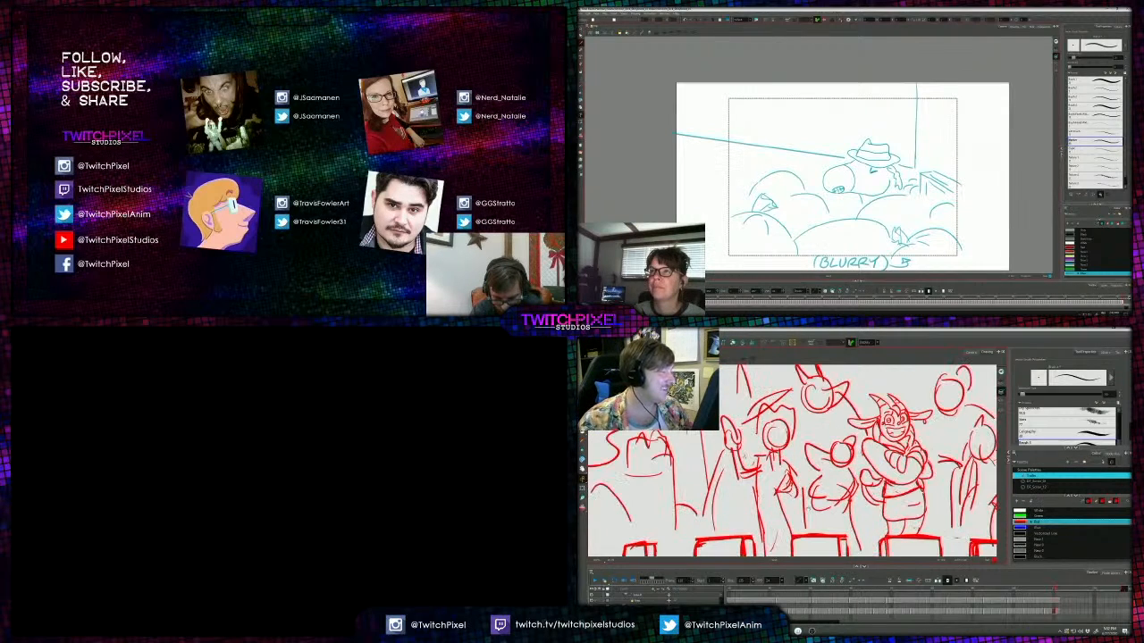
pyautogui.hotkey('alt', 's')
pyautogui.moveTo(813, 480)
pyautogui.mouseDown()
pyautogui.moveTo(832, 490)
pyautogui.moveTo(821, 511)
pyautogui.moveTo(825, 499)
pyautogui.mouseUp()
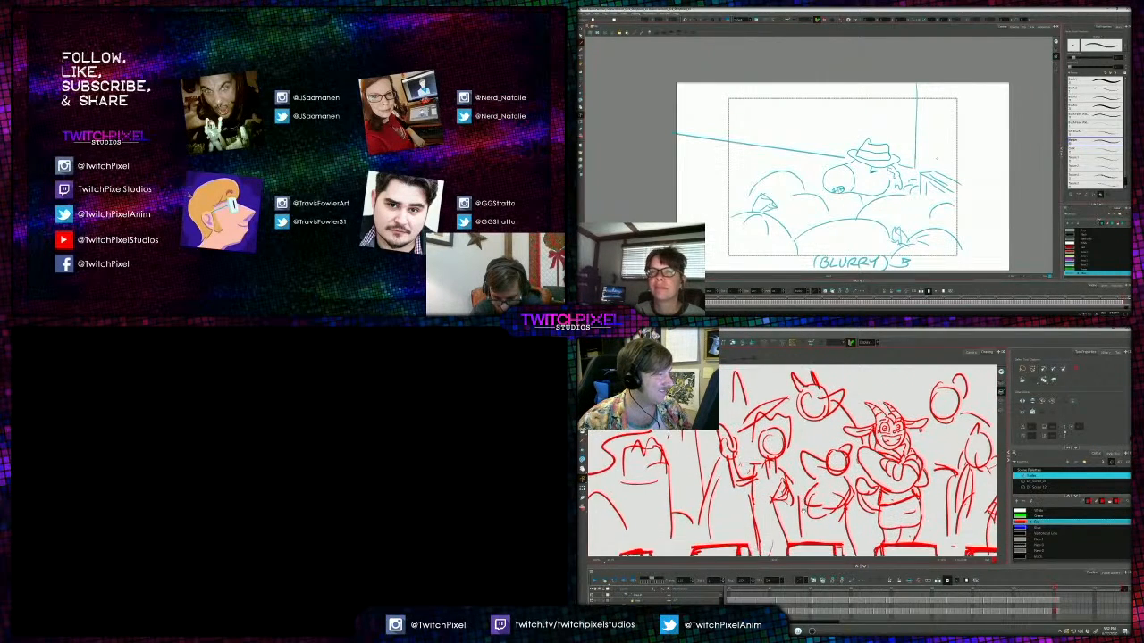
pyautogui.moveTo(862, 552); pyautogui.dragTo(864, 525)
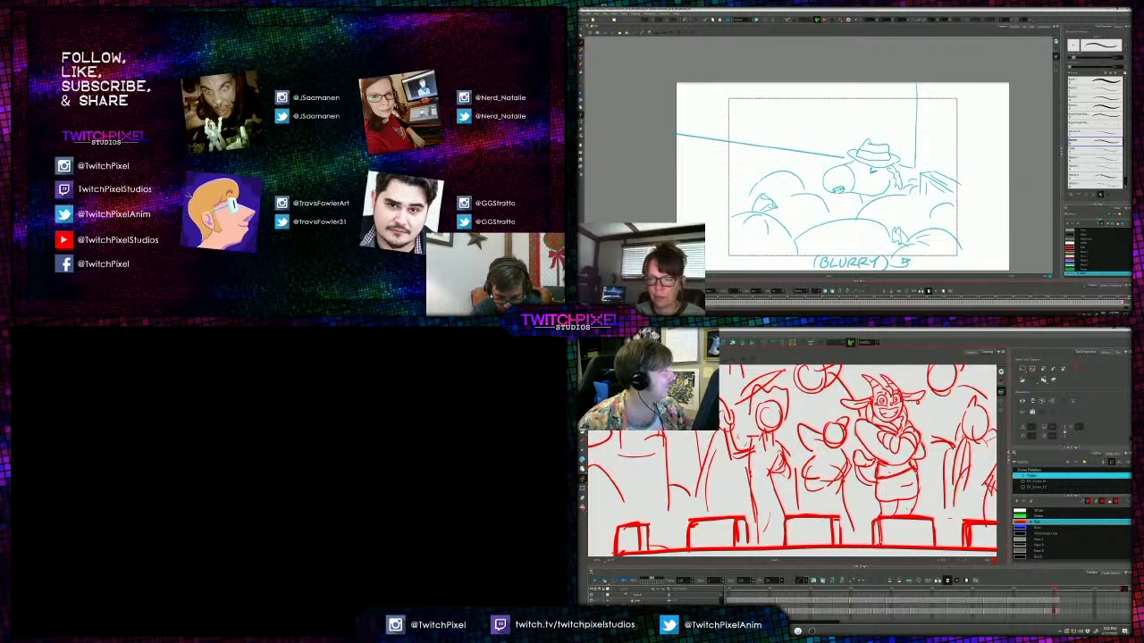
pyautogui.hotkey('alt', 'b')
pyautogui.moveTo(950, 518); pyautogui.dragTo(958, 534)
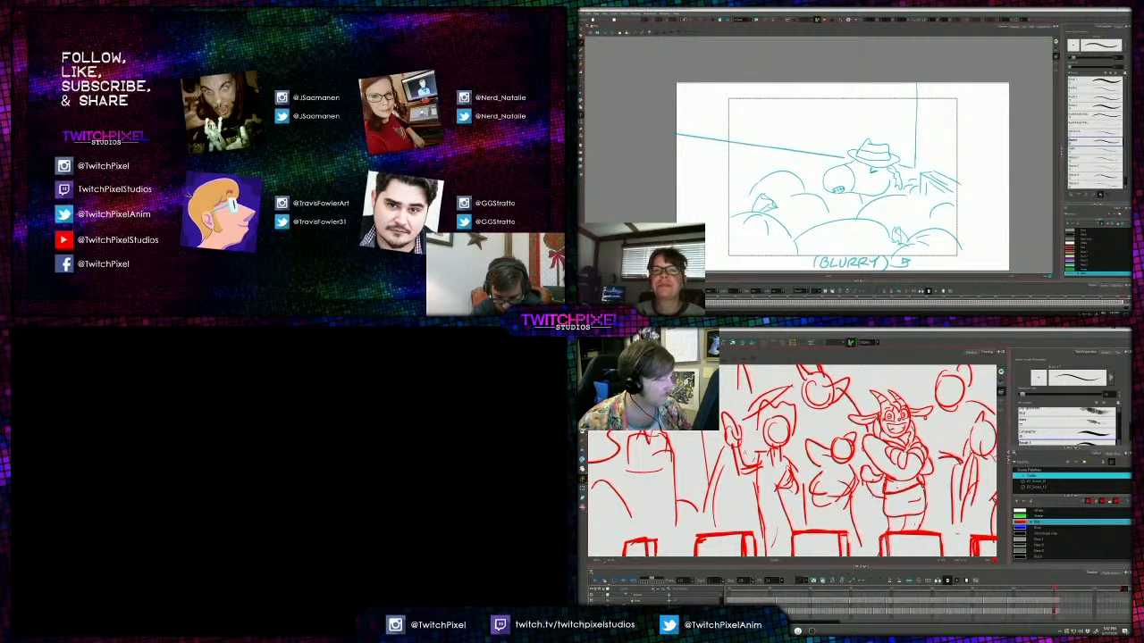
pyautogui.moveTo(864, 485); pyautogui.dragTo(900, 515)
pyautogui.hotkey('alt', 's')
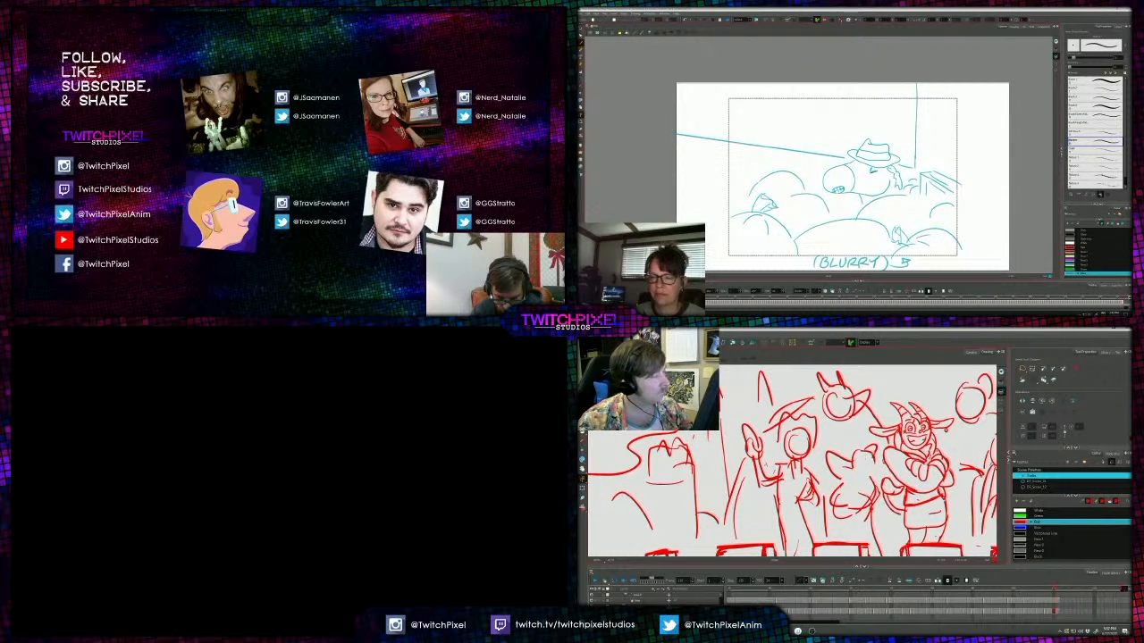
pyautogui.hotkey('alt', 'b')
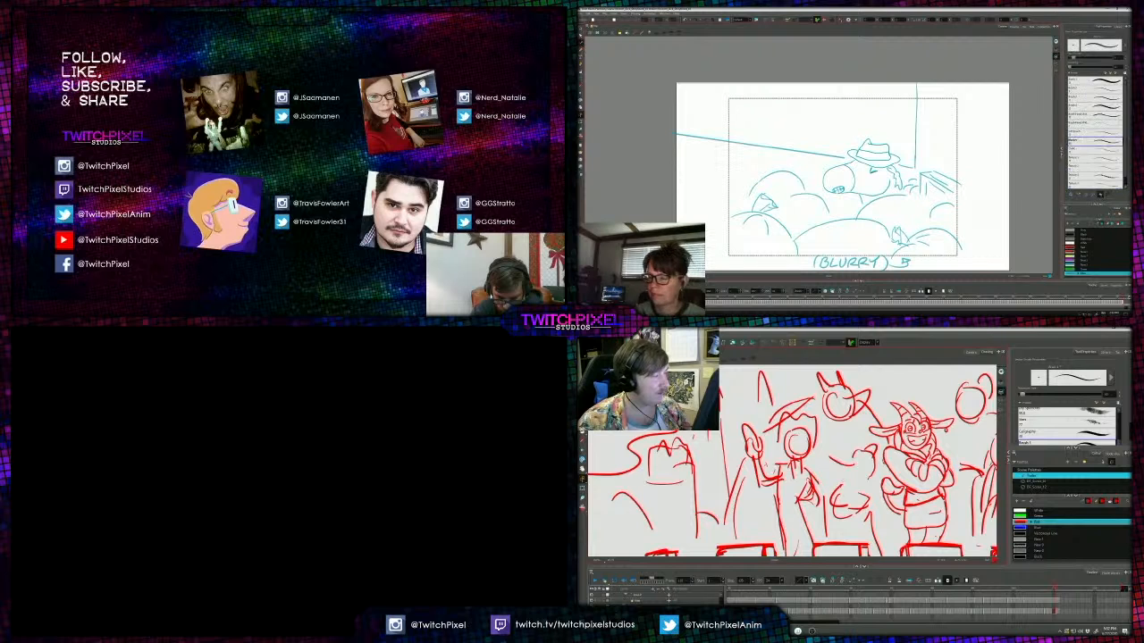
# Brush the small figure's face and torso curves, and sketch body lines with a striped tie on the hatted creature.
pyautogui.moveTo(829, 461); pyautogui.dragTo(837, 482)
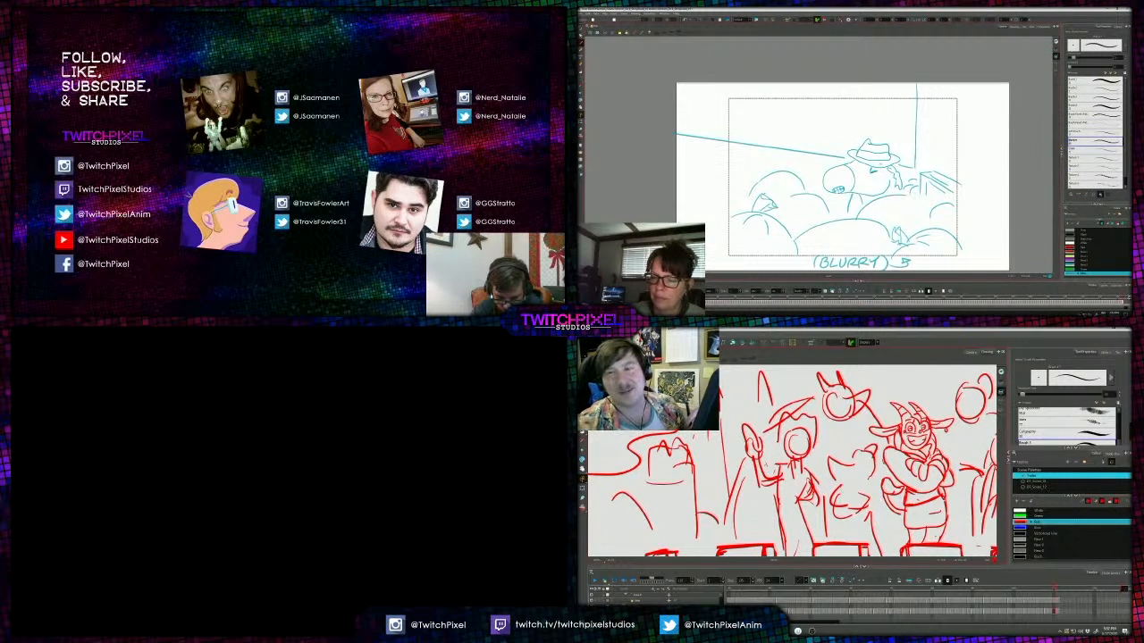
pyautogui.hotkey('ctrl', 'z')
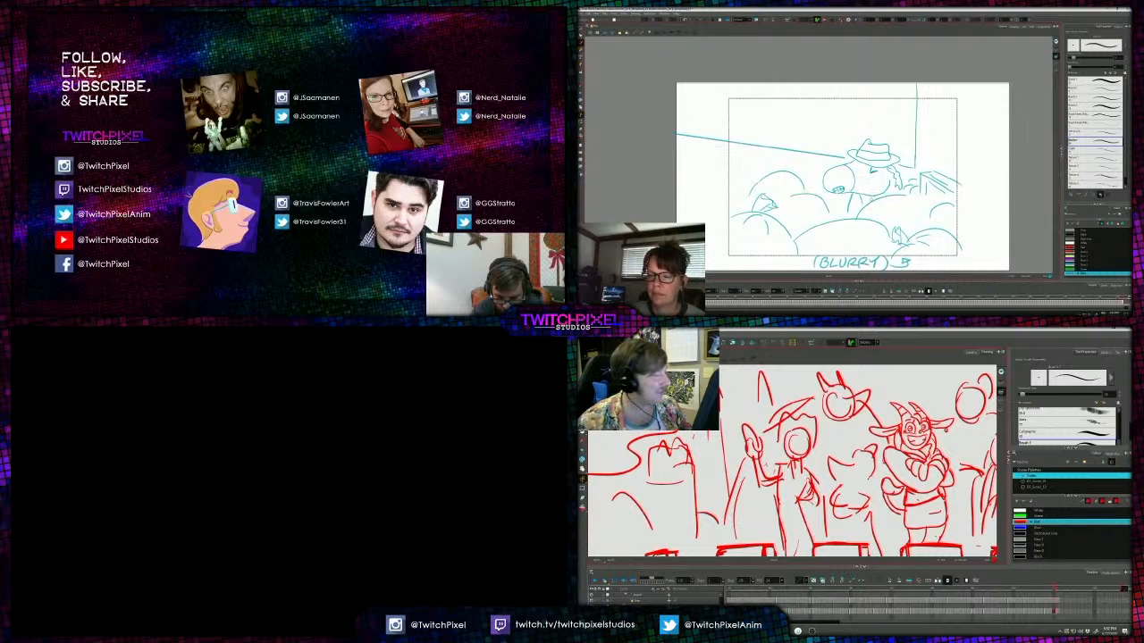
pyautogui.moveTo(870, 204); pyautogui.dragTo(870, 185)
pyautogui.moveTo(838, 484); pyautogui.dragTo(849, 490)
pyautogui.moveTo(870, 184); pyautogui.dragTo(875, 176)
pyautogui.moveTo(848, 490); pyautogui.dragTo(857, 492)
pyautogui.moveTo(875, 176); pyautogui.dragTo(881, 199)
pyautogui.moveTo(832, 496)
pyautogui.mouseDown()
pyautogui.moveTo(856, 489)
pyautogui.moveTo(866, 502)
pyautogui.mouseUp()
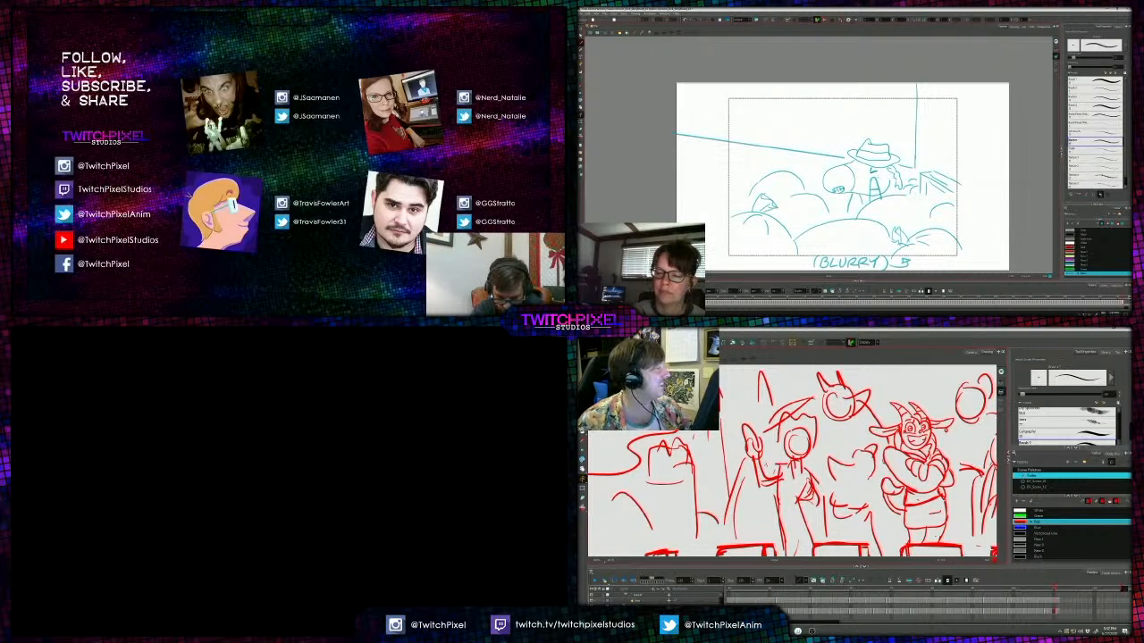
# Undo the striped tie and brush a simpler pointed shape on the hatted creature's chest, and shape the small figure's pointed muzzle.
pyautogui.hotkey('ctrl', 'z')
pyautogui.moveTo(855, 452)
pyautogui.mouseDown()
pyautogui.moveTo(875, 445)
pyautogui.moveTo(878, 457)
pyautogui.moveTo(869, 439)
pyautogui.moveTo(836, 474)
pyautogui.moveTo(863, 480)
pyautogui.mouseUp()
pyautogui.hotkey('ctrl', 'z')
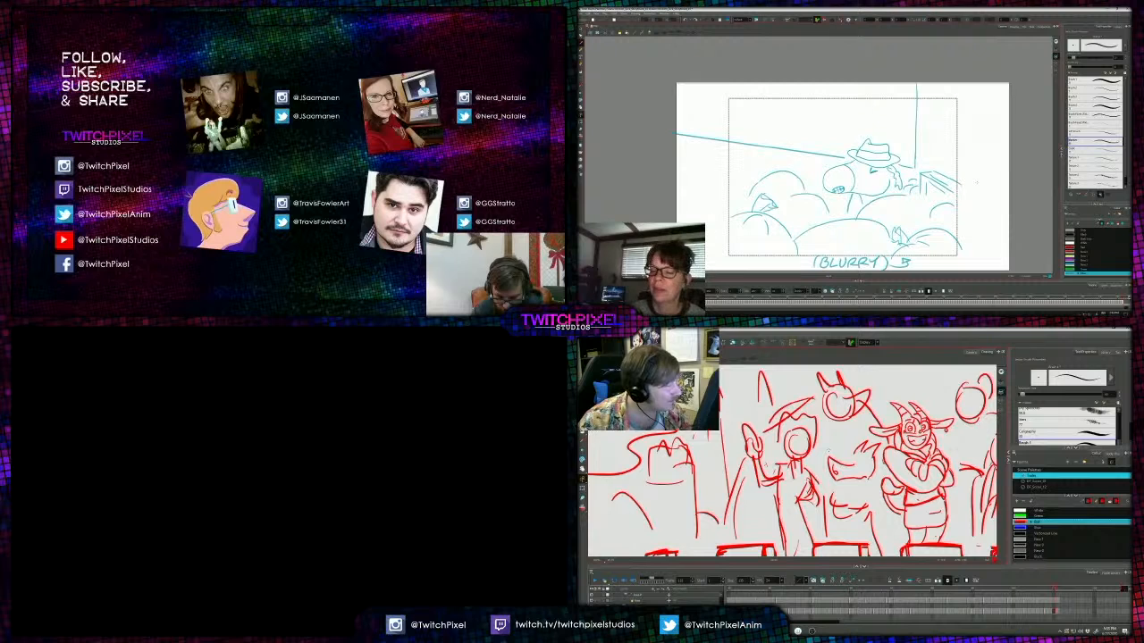
pyautogui.hotkey('ctrl', 'z')
pyautogui.moveTo(832, 473); pyautogui.dragTo(866, 474)
pyautogui.moveTo(873, 176); pyautogui.dragTo(883, 185)
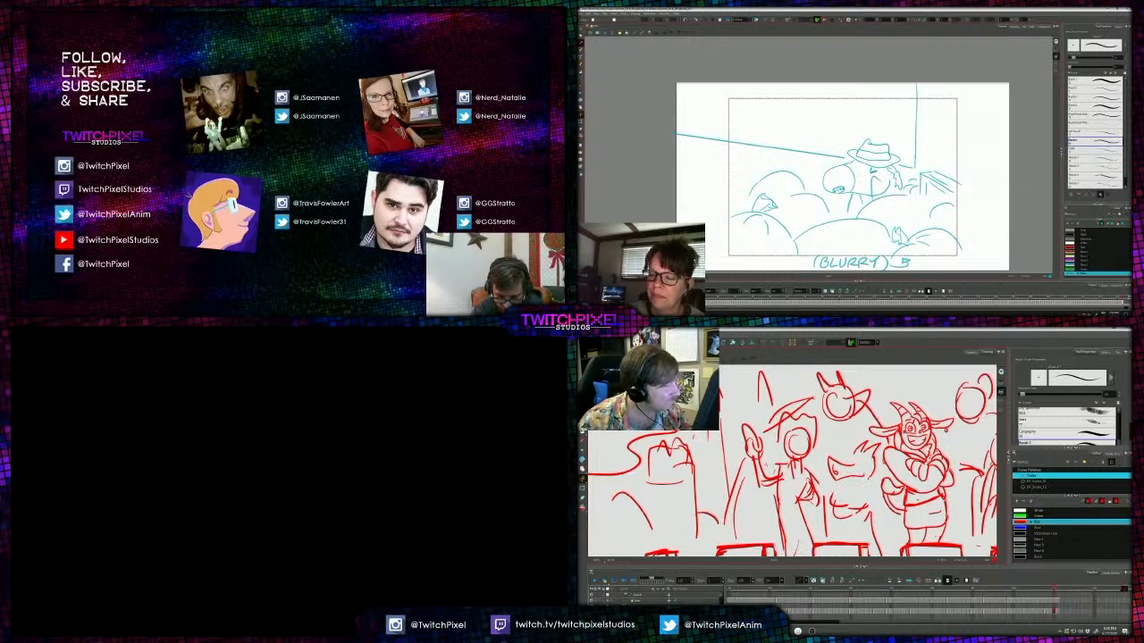
pyautogui.moveTo(833, 478); pyautogui.dragTo(869, 477)
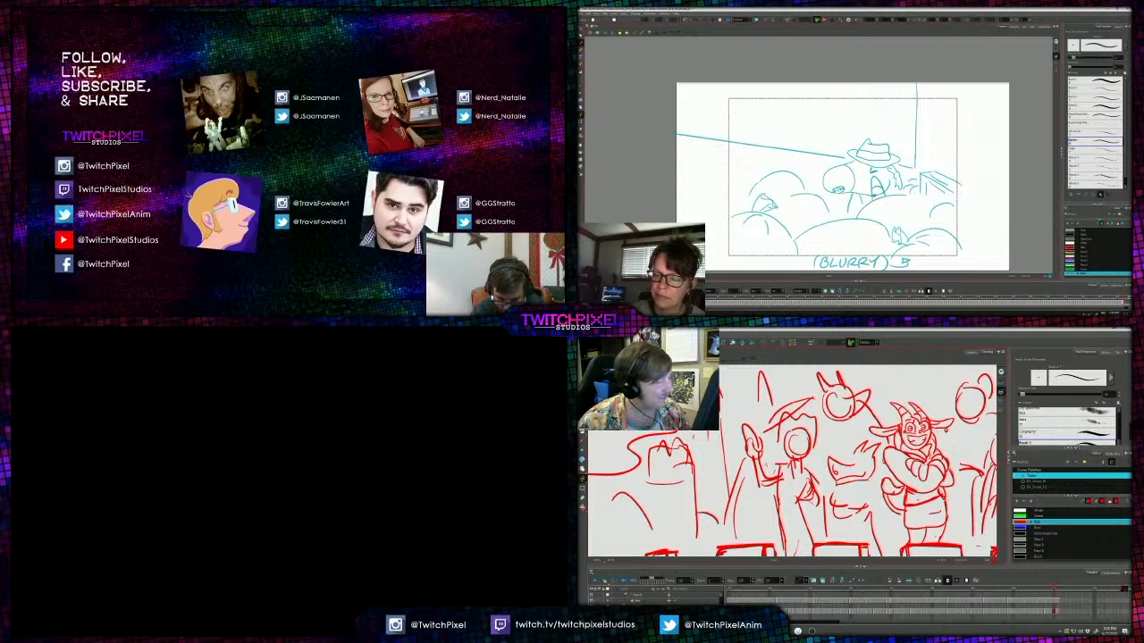
# Brush short connecting strokes for the pointed ears on top of the small figure's head.
pyautogui.hotkey('alt', 's')
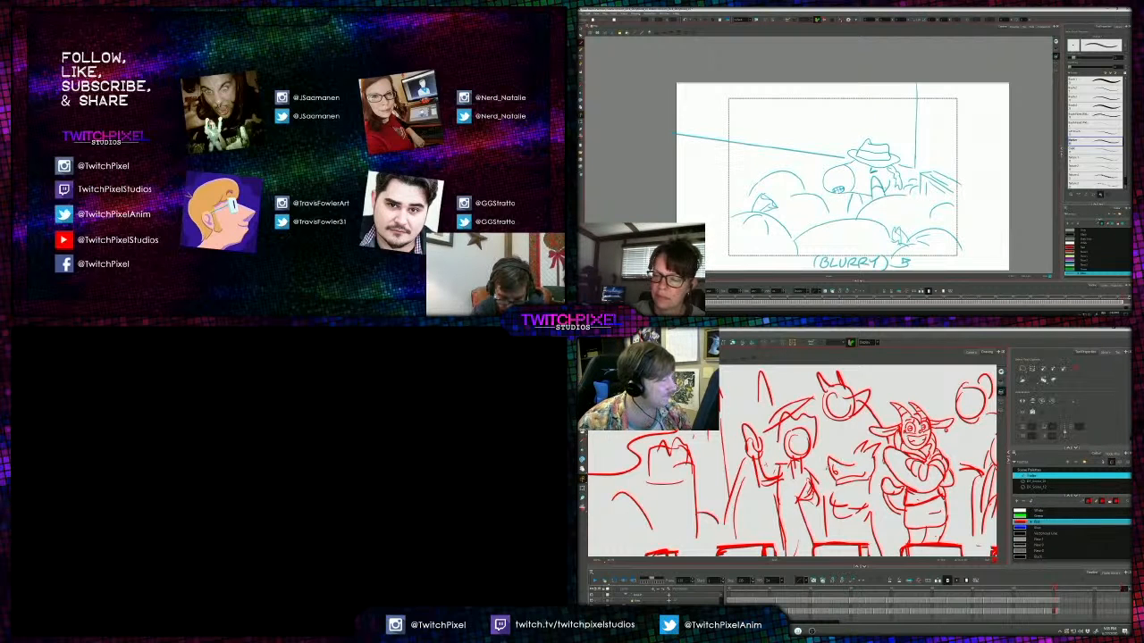
pyautogui.moveTo(830, 474)
pyautogui.mouseDown()
pyautogui.moveTo(878, 459)
pyautogui.moveTo(865, 439)
pyautogui.moveTo(828, 444)
pyautogui.moveTo(871, 449)
pyautogui.mouseUp()
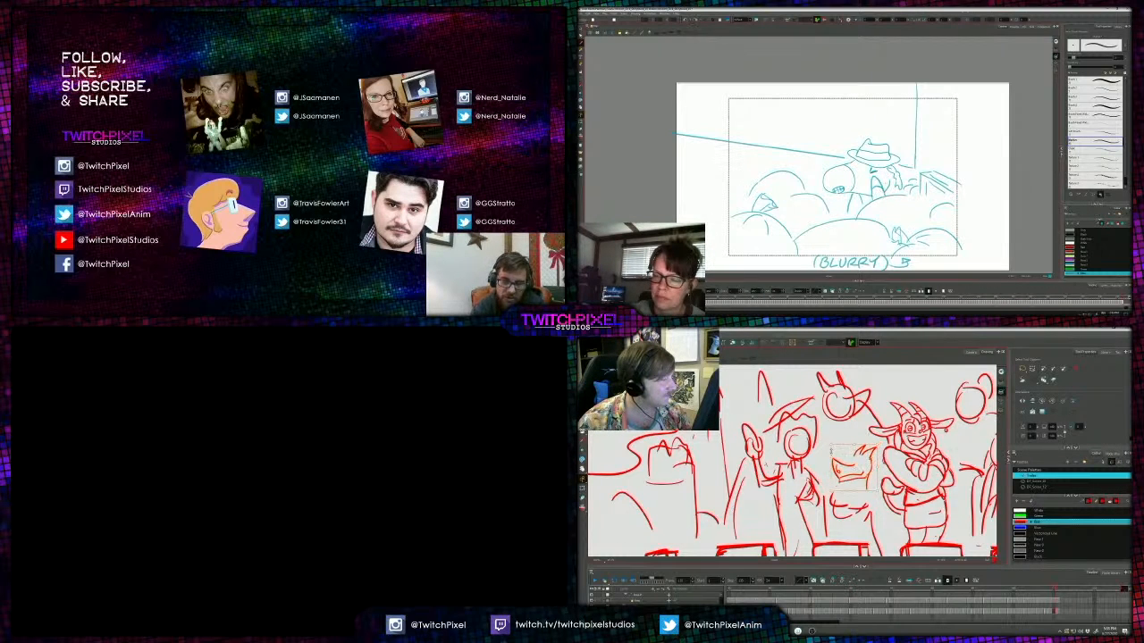
pyautogui.press('2')
pyautogui.press('Escape')
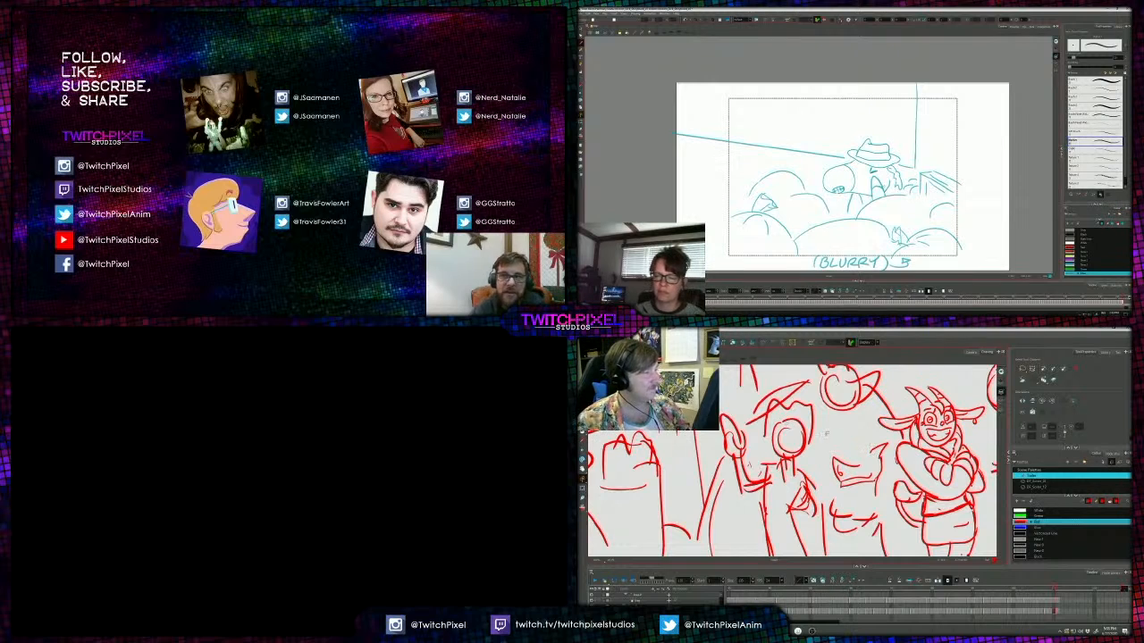
pyautogui.hotkey('alt', 'b')
pyautogui.moveTo(860, 451)
pyautogui.mouseDown()
pyautogui.moveTo(872, 441)
pyautogui.moveTo(870, 453)
pyautogui.mouseUp()
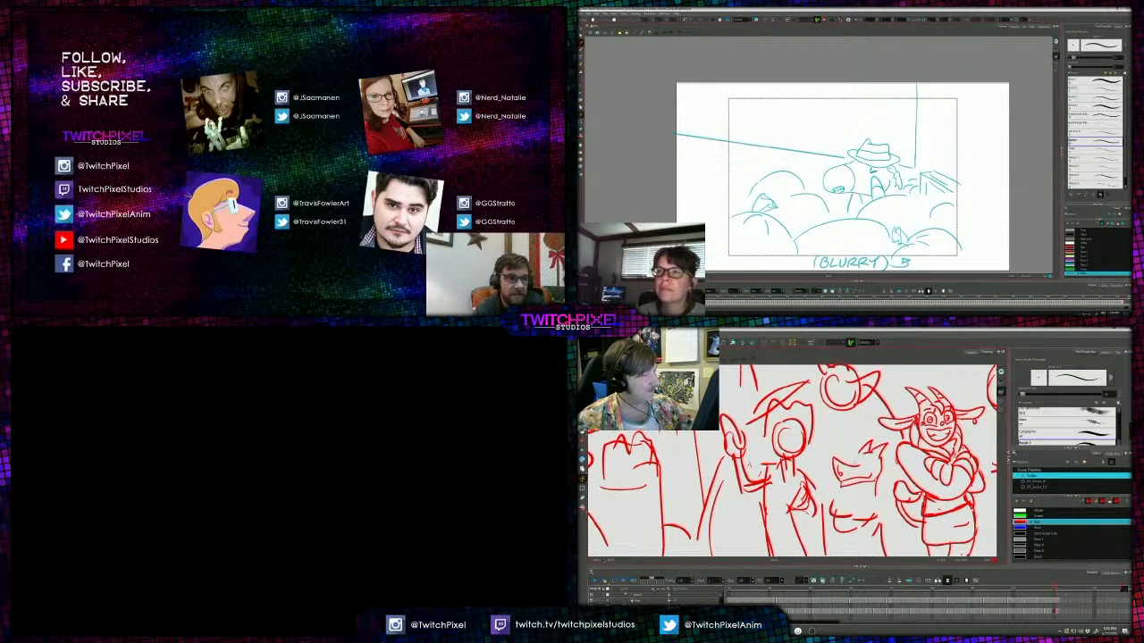
# Delete the small figure's old torso curves and brush a new back contour with a small hand in front.
pyautogui.moveTo(860, 483)
pyautogui.mouseDown()
pyautogui.moveTo(855, 453)
pyautogui.moveTo(860, 483)
pyautogui.mouseUp()
pyautogui.hotkey('alt', 's')
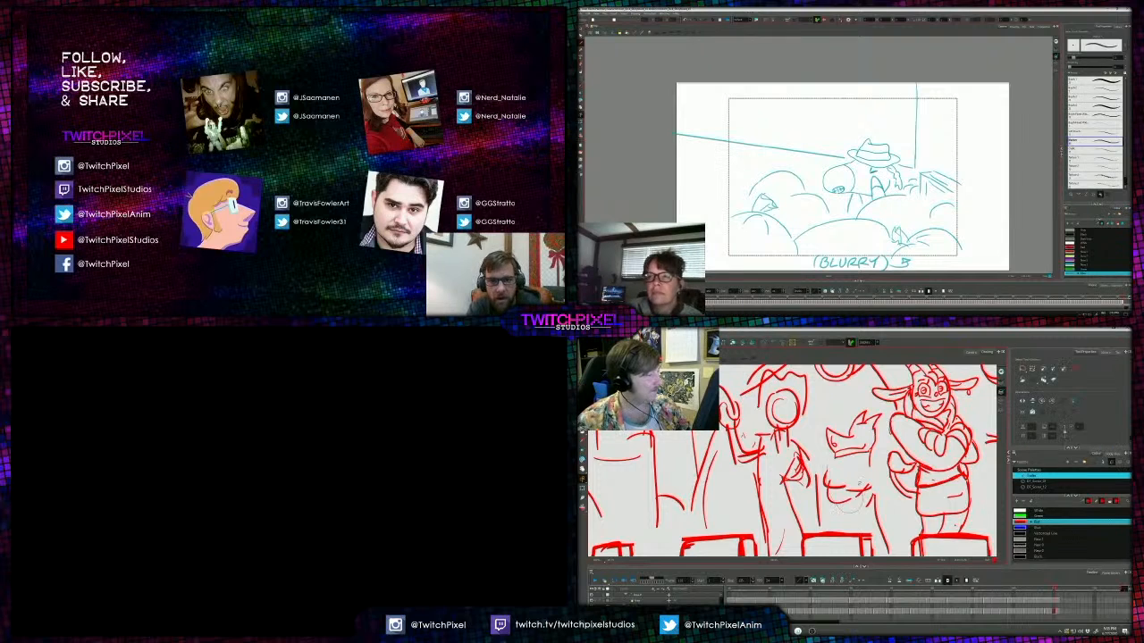
pyautogui.press('Delete')
pyautogui.hotkey('alt', 'b')
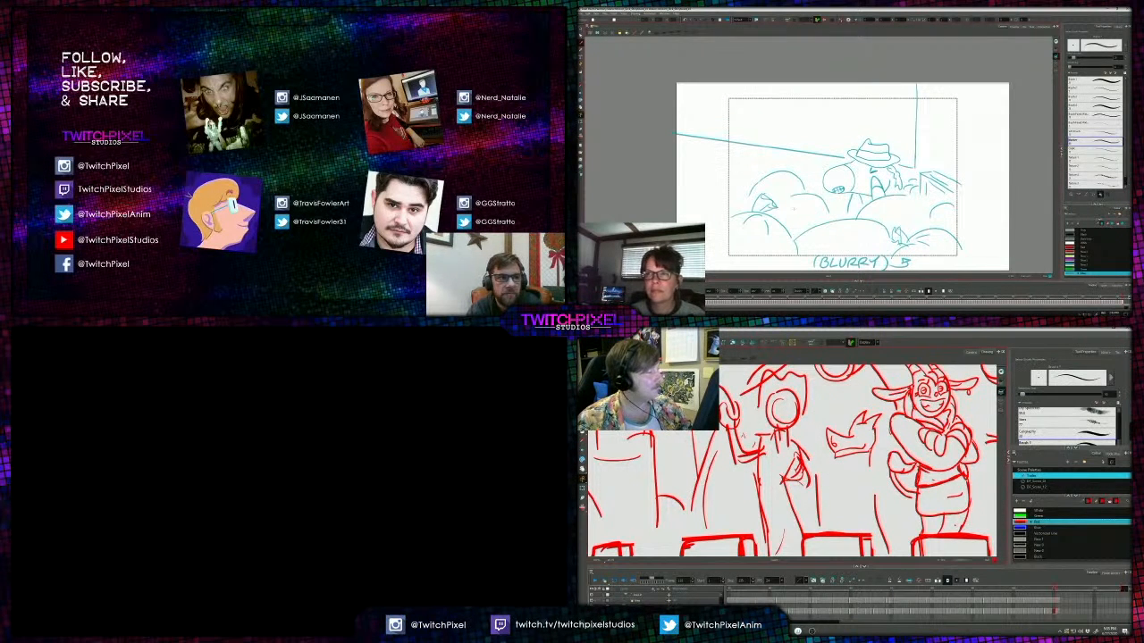
pyautogui.moveTo(870, 461)
pyautogui.mouseDown()
pyautogui.moveTo(889, 529)
pyautogui.moveTo(878, 490)
pyautogui.moveTo(870, 523)
pyautogui.moveTo(880, 509)
pyautogui.mouseUp()
pyautogui.moveTo(851, 467); pyautogui.dragTo(860, 490)
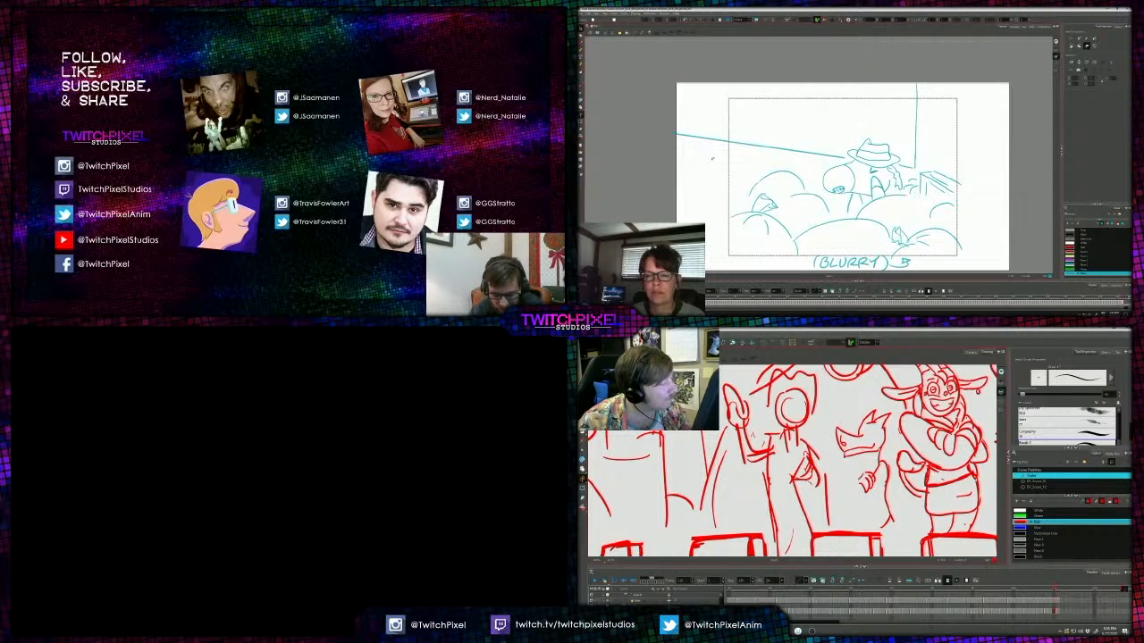
# Add a parallel line beneath the long slanted background line in the hatted creature panel, and brush the small figure's folded arms.
pyautogui.click(581, 50)
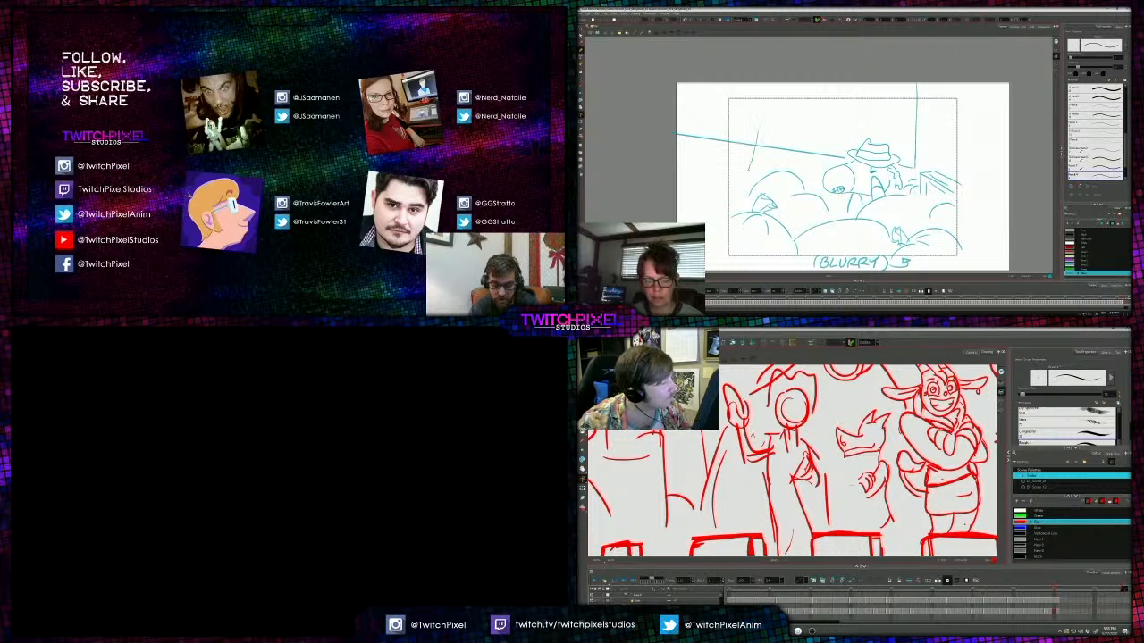
pyautogui.moveTo(840, 483); pyautogui.dragTo(865, 499)
pyautogui.moveTo(677, 135); pyautogui.dragTo(846, 159)
pyautogui.moveTo(840, 482); pyautogui.dragTo(856, 475)
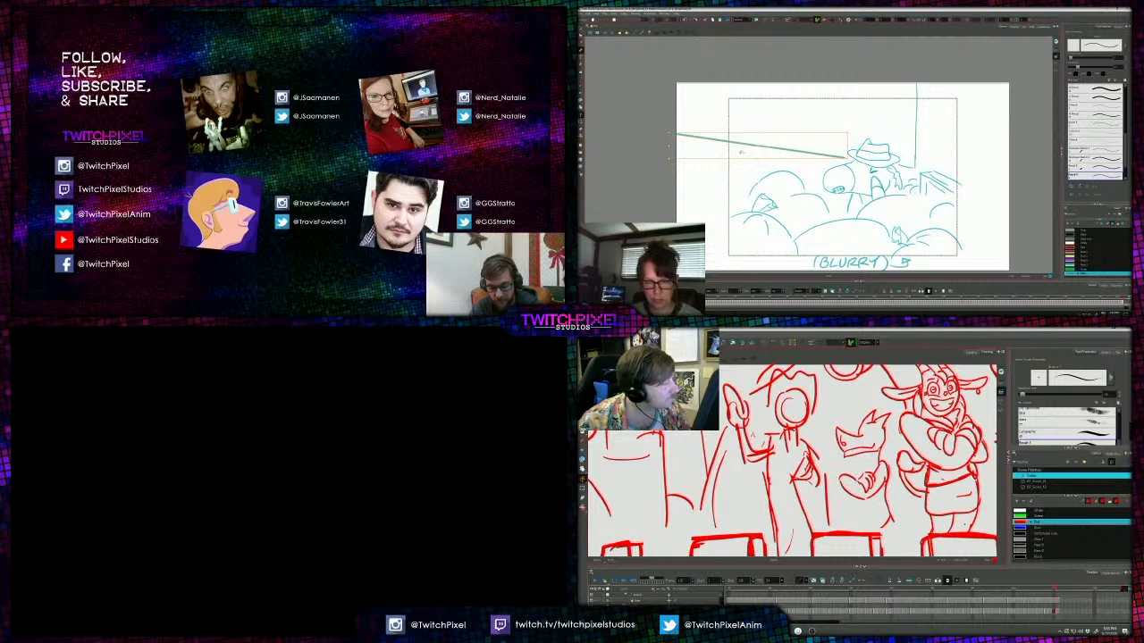
pyautogui.moveTo(677, 135); pyautogui.dragTo(846, 159)
pyautogui.moveTo(752, 145); pyautogui.dragTo(741, 152)
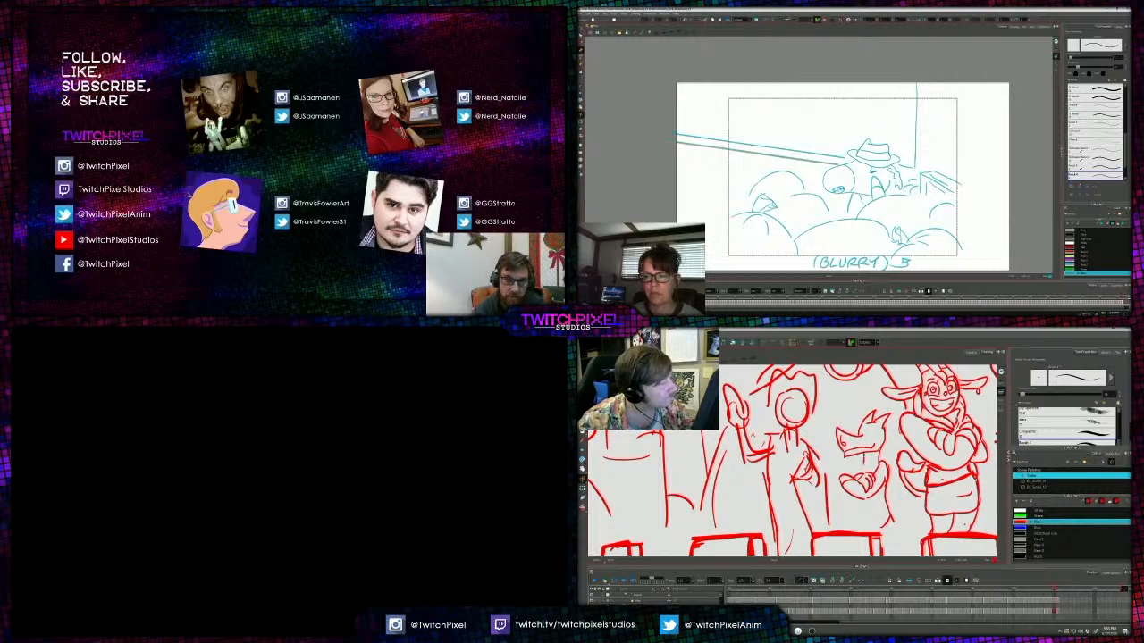
pyautogui.click(907, 166)
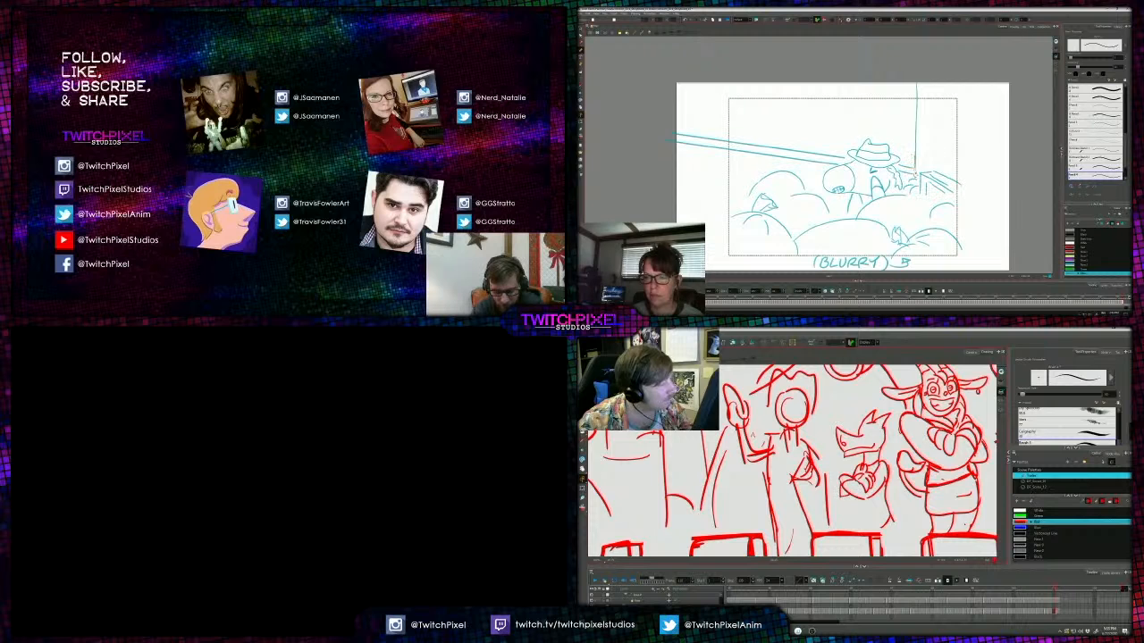
# Refine the lines of the small figure's folded arms and flip between adjacent frames of the hatted creature board.
pyautogui.hotkey('alt', 't')
pyautogui.moveTo(840, 503); pyautogui.dragTo(852, 491)
pyautogui.hotkey('alt', 'b')
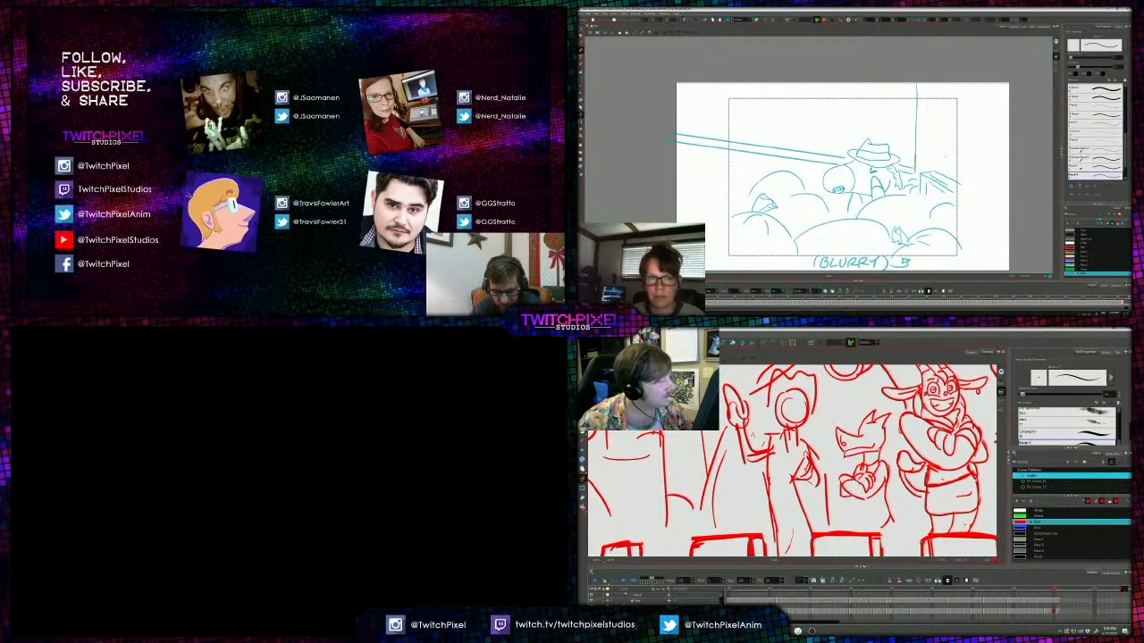
pyautogui.hotkey('alt', 's')
pyautogui.press('g')
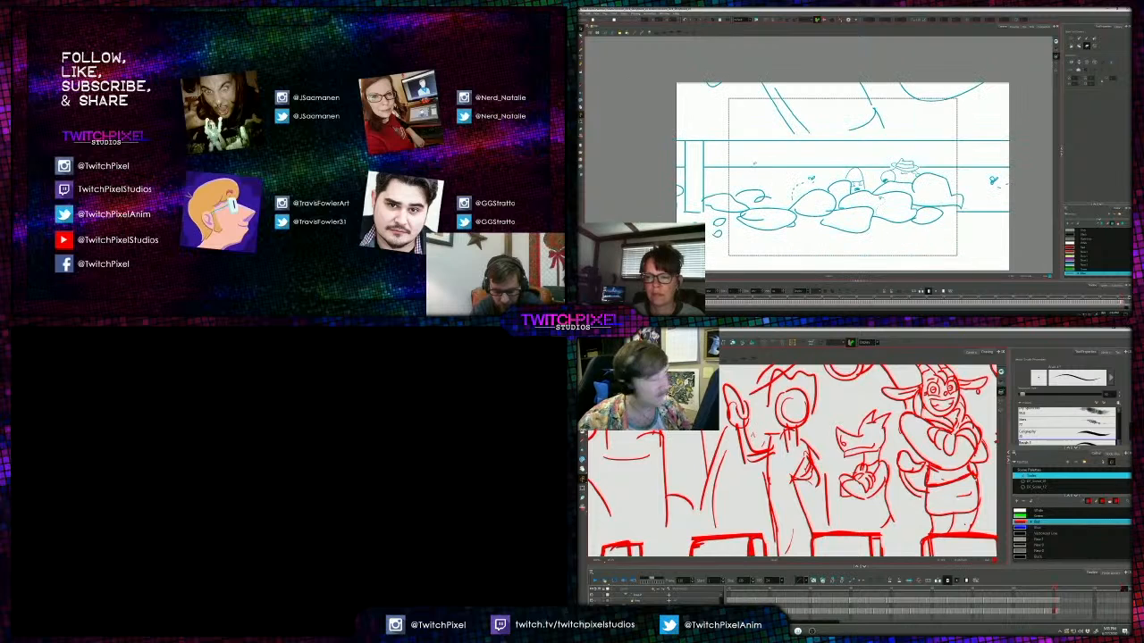
pyautogui.hotkey('alt', 't')
pyautogui.scroll(1, 840, 472)
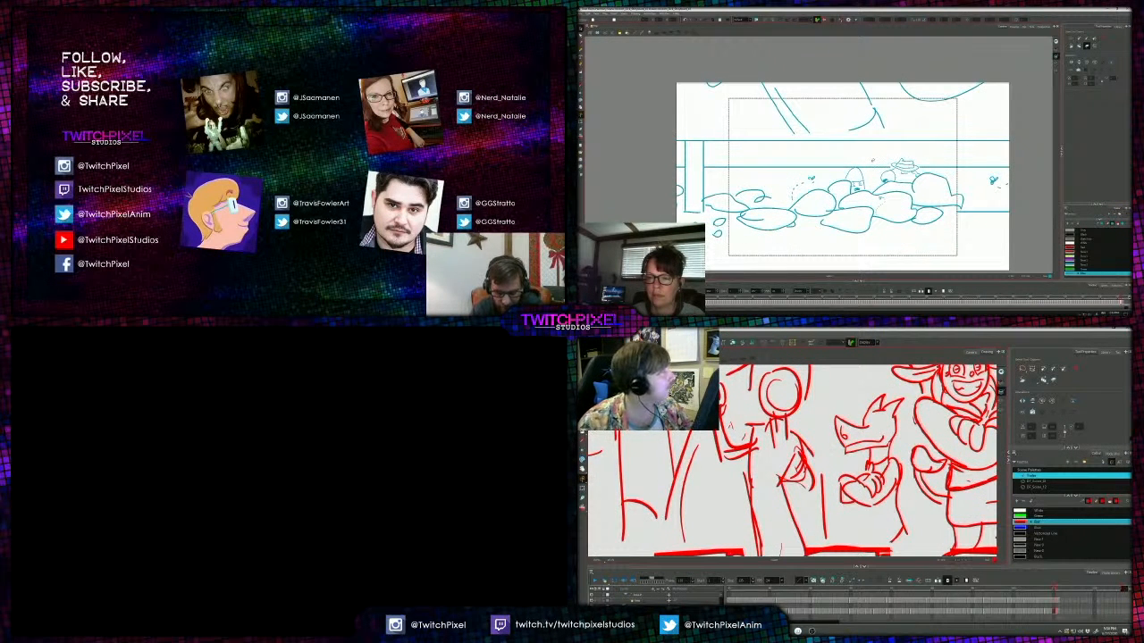
pyautogui.hotkey('alt', 'b')
pyautogui.press('g')
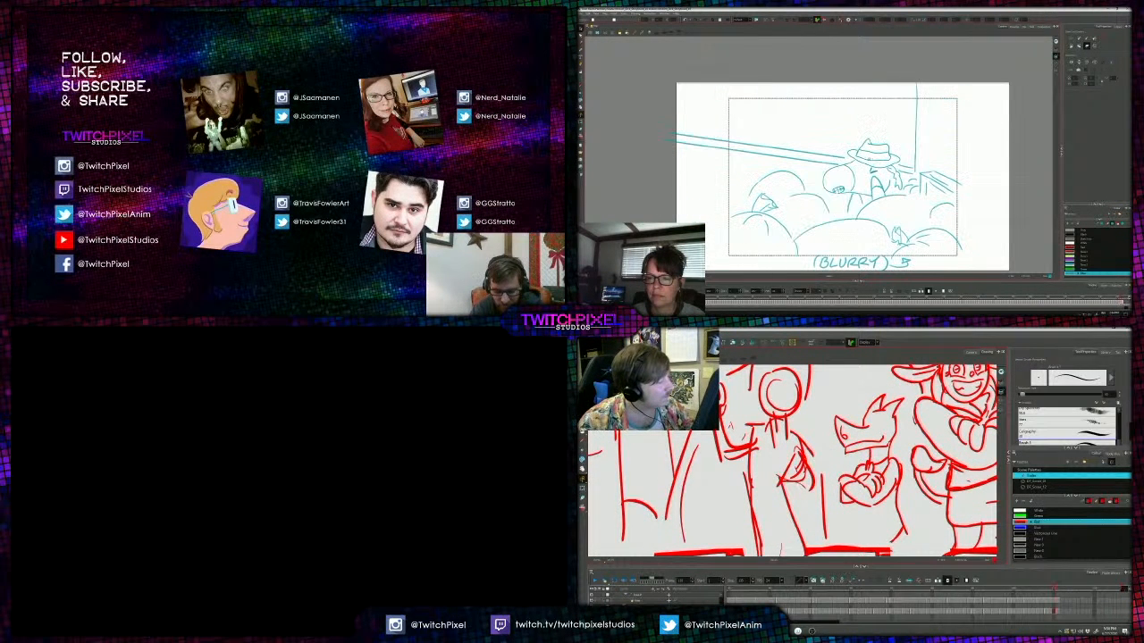
# Select the slanted background lines and the short segments beside the vertical line, and move them up above the hatted creature.
pyautogui.moveTo(817, 150); pyautogui.dragTo(810, 173)
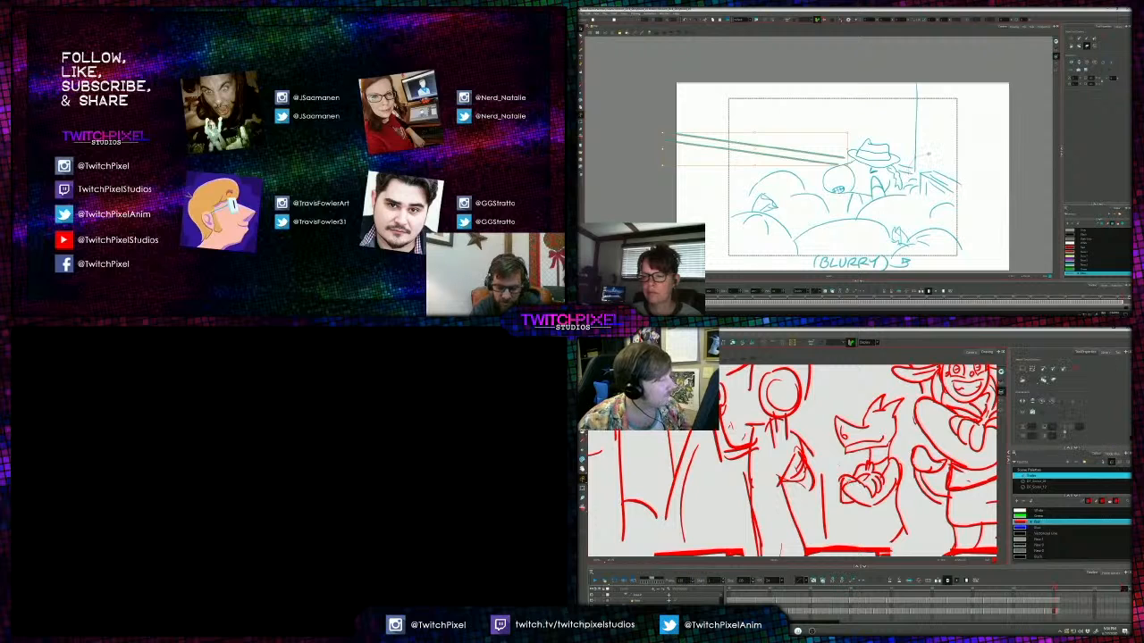
pyautogui.moveTo(904, 161); pyautogui.dragTo(805, 170)
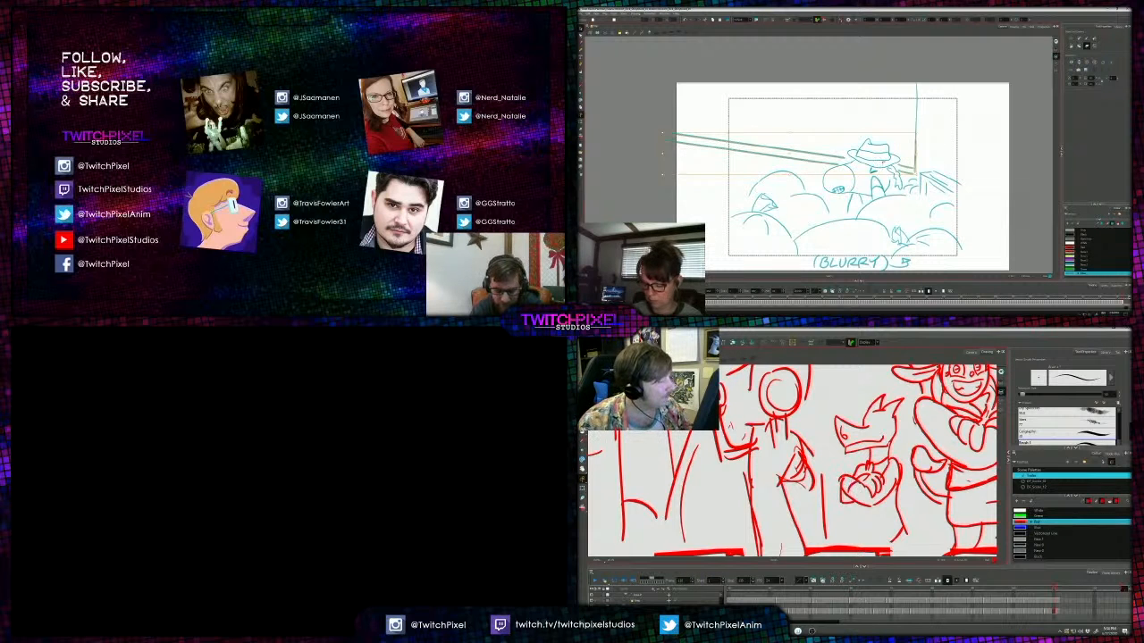
pyautogui.press('Up')
pyautogui.press('Up')
pyautogui.press('Up')
pyautogui.press('Up')
pyautogui.press('Up')
pyautogui.press('Up')
pyautogui.press('Up')
pyautogui.press('Up')
pyautogui.press('Up')
pyautogui.press('Up')
pyautogui.press('Up')
pyautogui.press('Up')
pyautogui.press('Up')
pyautogui.press('Up')
pyautogui.press('Up')
pyautogui.press('Up')
pyautogui.press('Up')
pyautogui.press('Up')
pyautogui.press('Up')
pyautogui.press('Up')
pyautogui.press('Up')
pyautogui.press('Up')
pyautogui.press('Up')
pyautogui.press('Up')
pyautogui.press('Up')
pyautogui.press('Up')
pyautogui.press('Up')
pyautogui.press('Up')
pyautogui.press('Up')
pyautogui.press('Up')
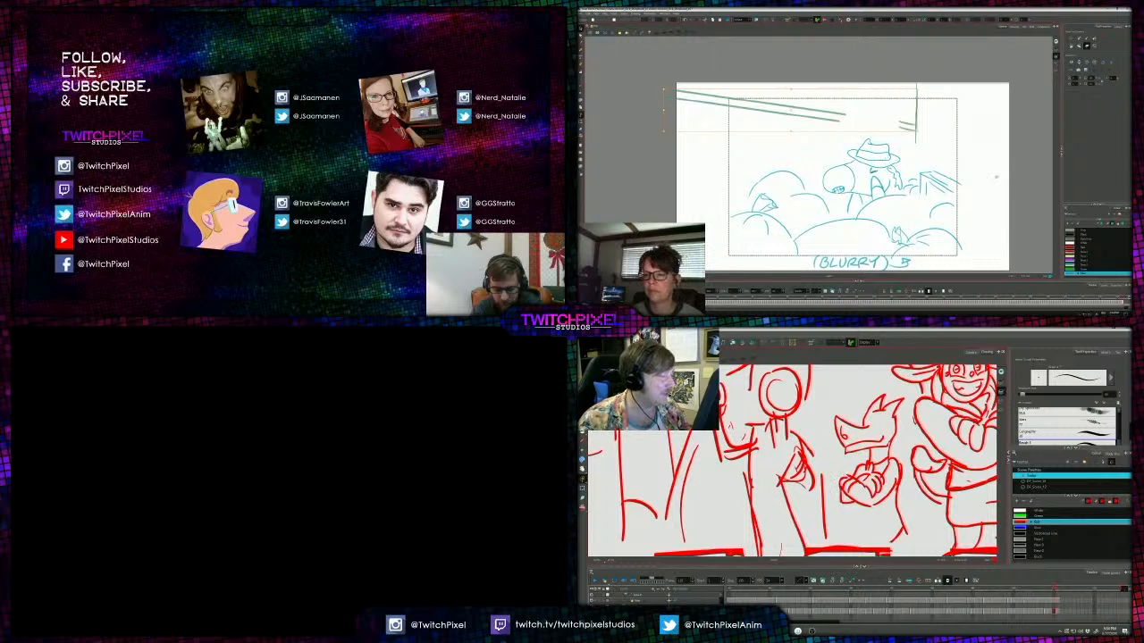
# Delete the short leftover strokes beside the vertical background line and stretch the slanted lines until they reach it.
pyautogui.click(915, 135)
pyautogui.click(915, 130)
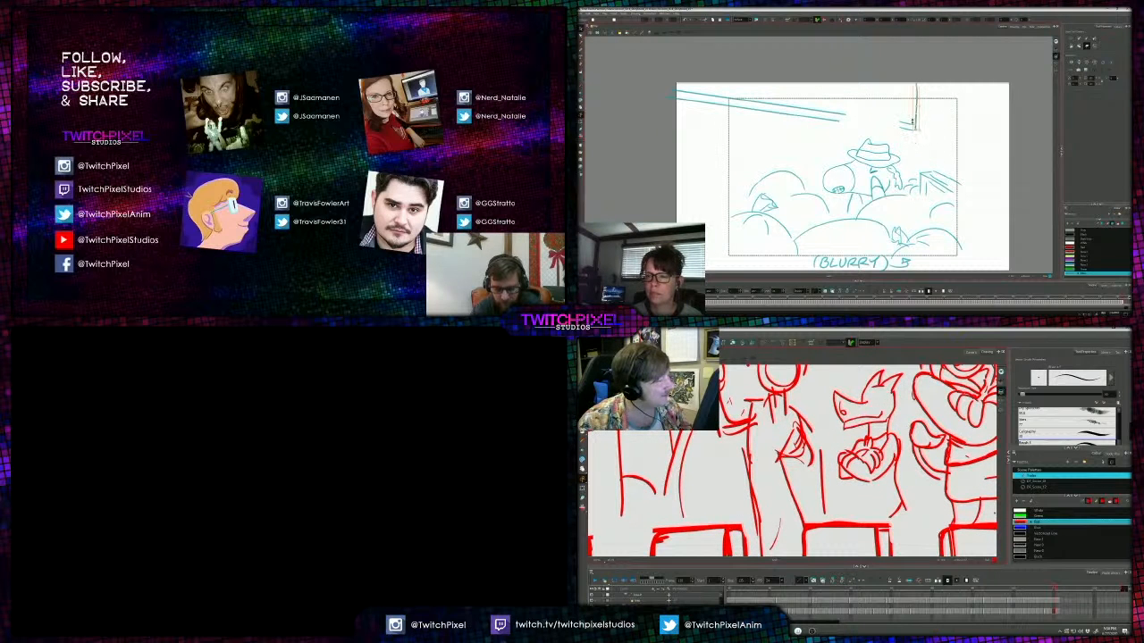
pyautogui.press('Delete')
pyautogui.click(843, 116)
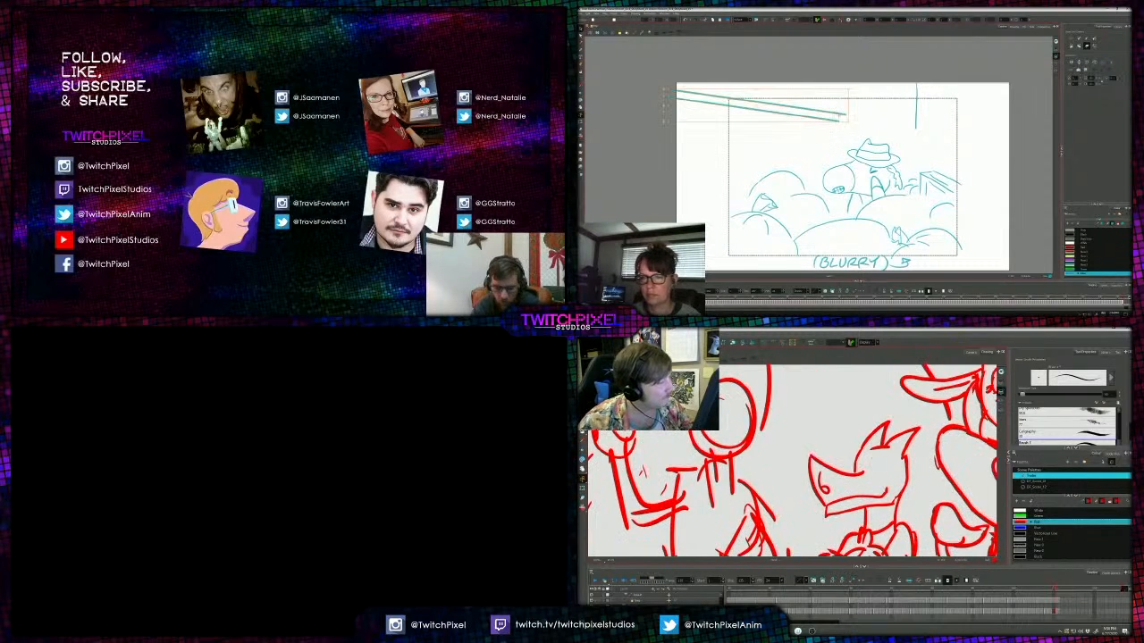
pyautogui.moveTo(847, 120); pyautogui.dragTo(919, 125)
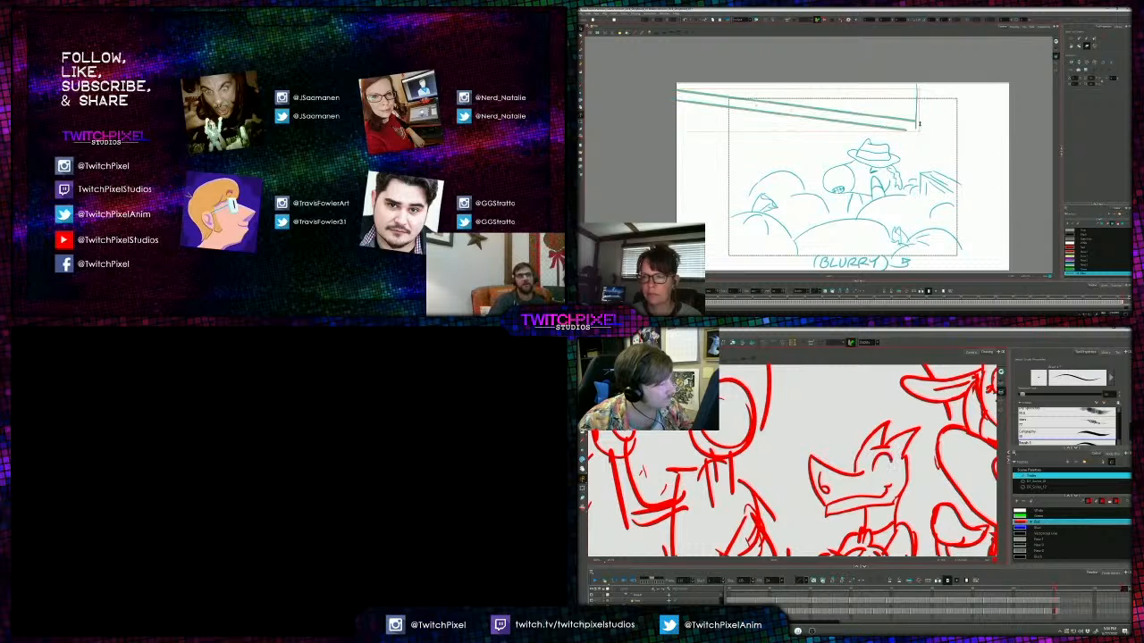
# Extend the lower slanted line to the corner and shift the vertical background line upward to meet the beam's end.
pyautogui.click(915, 91)
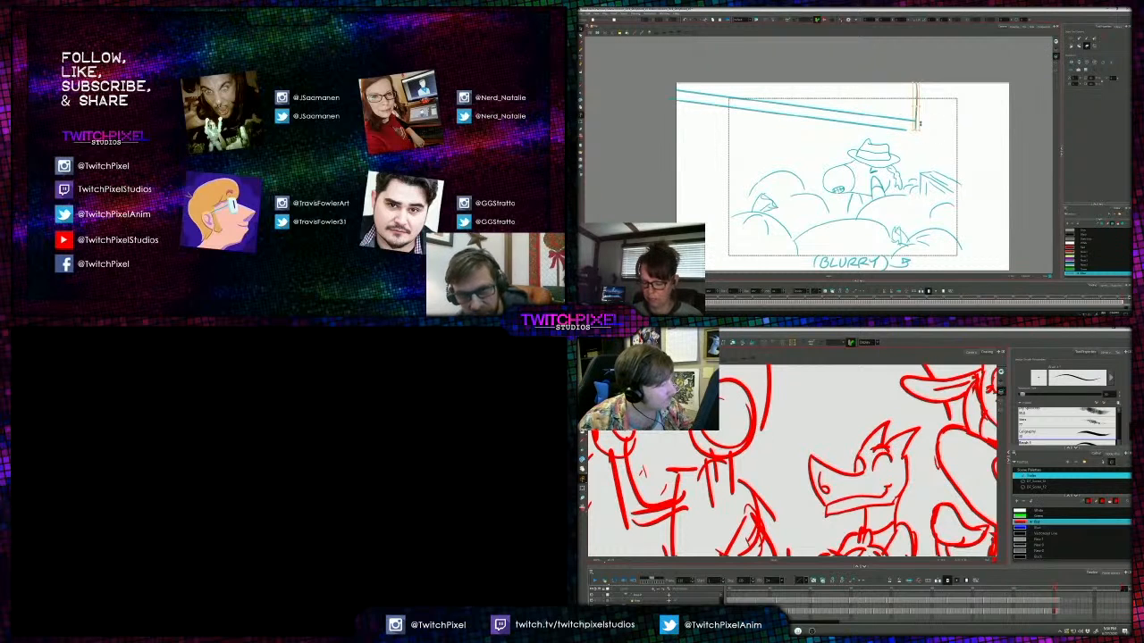
pyautogui.click(901, 130)
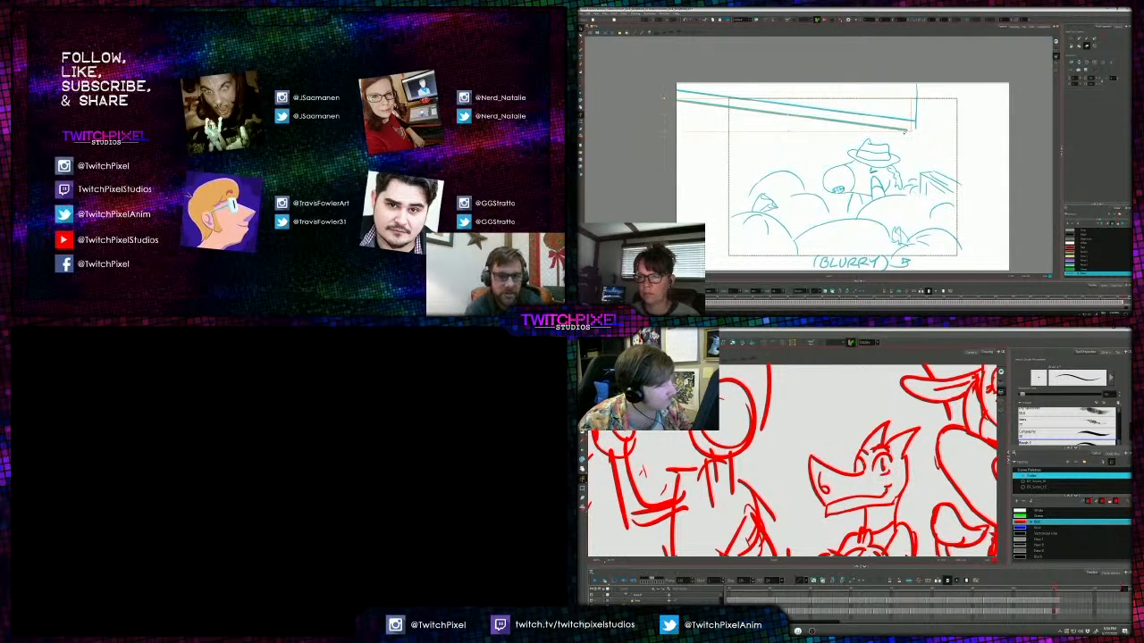
pyautogui.moveTo(906, 130); pyautogui.dragTo(912, 132)
pyautogui.click(916, 102)
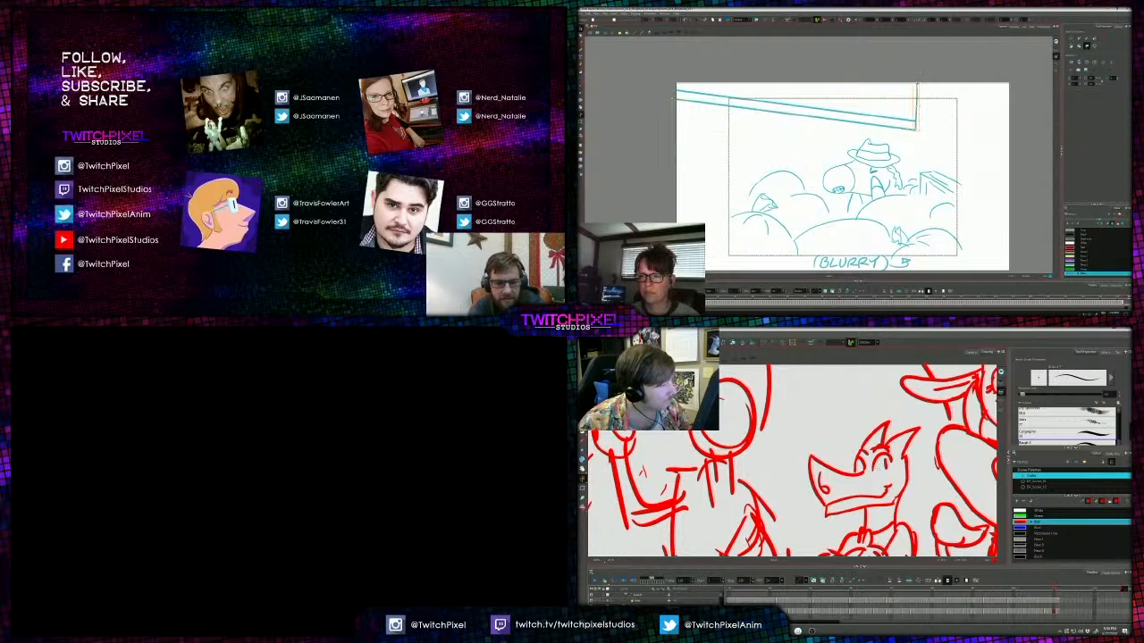
pyautogui.moveTo(916, 95); pyautogui.dragTo(916, 78)
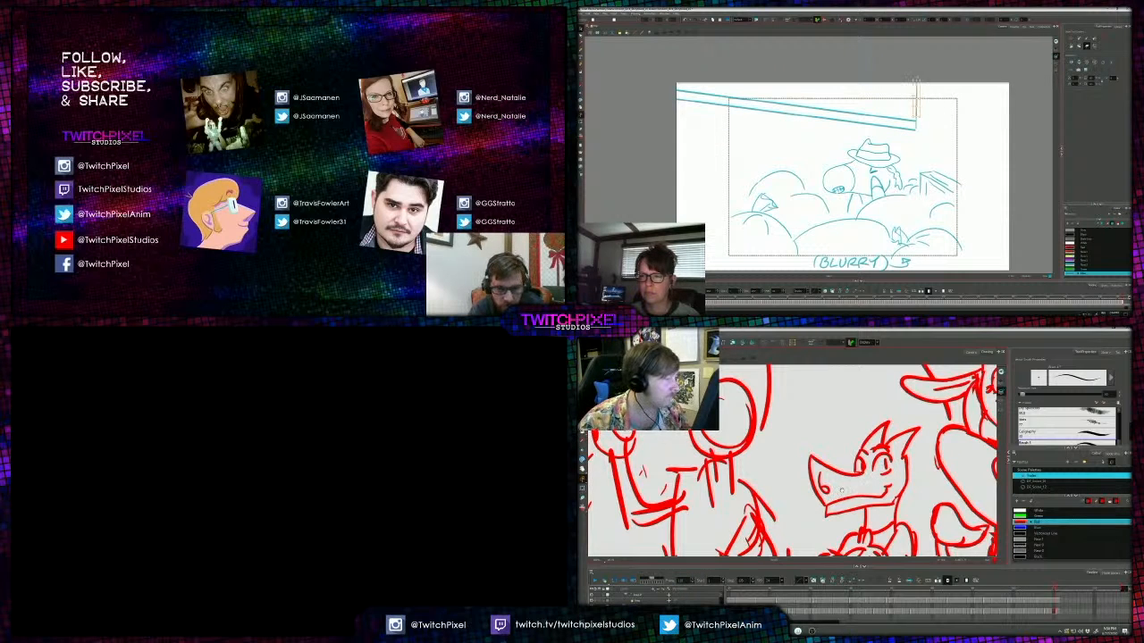
pyautogui.click(951, 97)
# Brush a small detail on the small figure's face and draw its lower body beneath the folded arms.
pyautogui.hotkey('alt', 's')
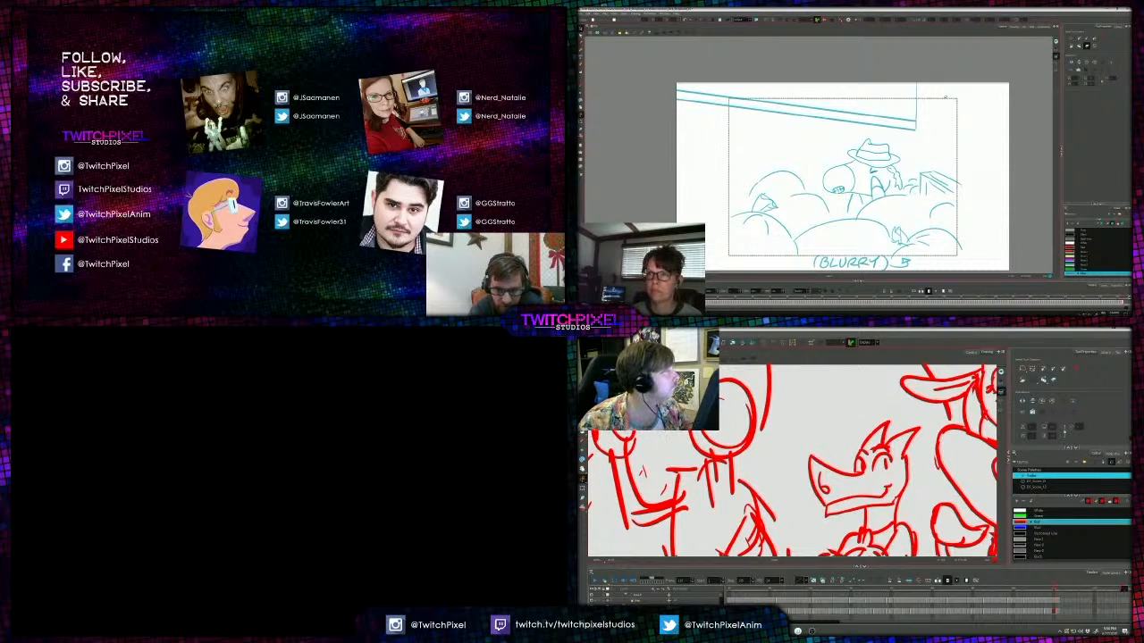
pyautogui.hotkey('alt', 'b')
pyautogui.moveTo(882, 473); pyautogui.dragTo(896, 473)
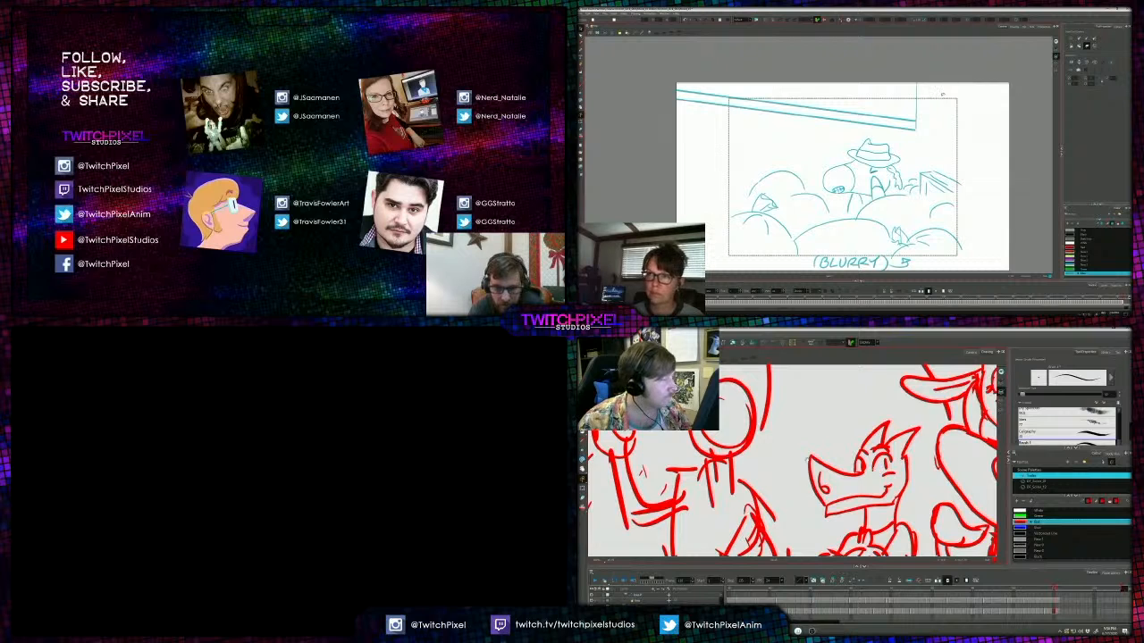
pyautogui.scroll(-5, 806, 459)
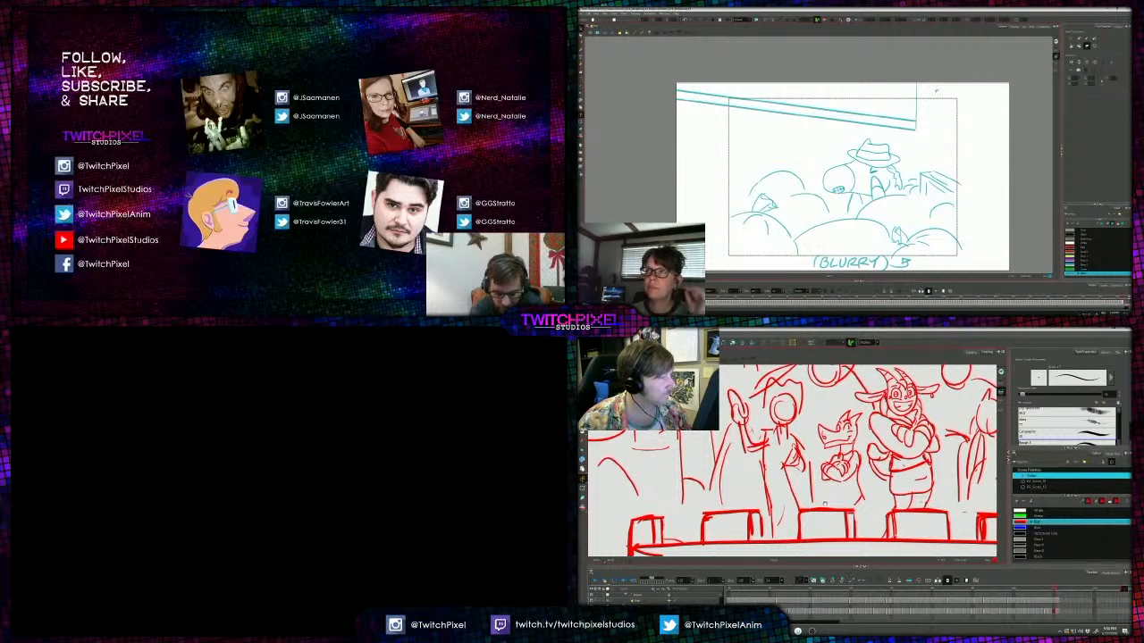
pyautogui.moveTo(832, 480)
pyautogui.mouseDown()
pyautogui.moveTo(843, 504)
pyautogui.moveTo(857, 502)
pyautogui.moveTo(831, 501)
pyautogui.mouseUp()
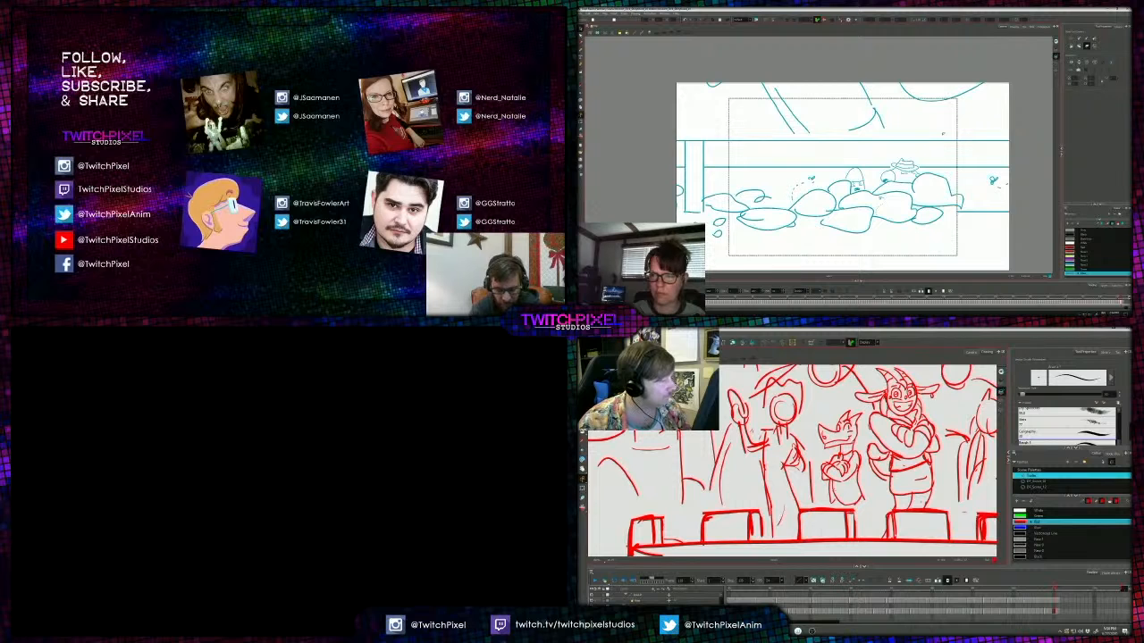
pyautogui.moveTo(863, 503)
pyautogui.mouseDown()
pyautogui.moveTo(861, 537)
pyautogui.moveTo(880, 536)
pyautogui.mouseUp()
# Brush a vertical post below the slanted beam's end and outline tall buildings behind the crowd on the right of the panel.
pyautogui.click(580, 43)
pyautogui.hotkey('ctrl', 'z')
pyautogui.moveTo(900, 129); pyautogui.dragTo(908, 172)
pyautogui.scroll(2, 792, 460)
pyautogui.scroll(-3, 791, 461)
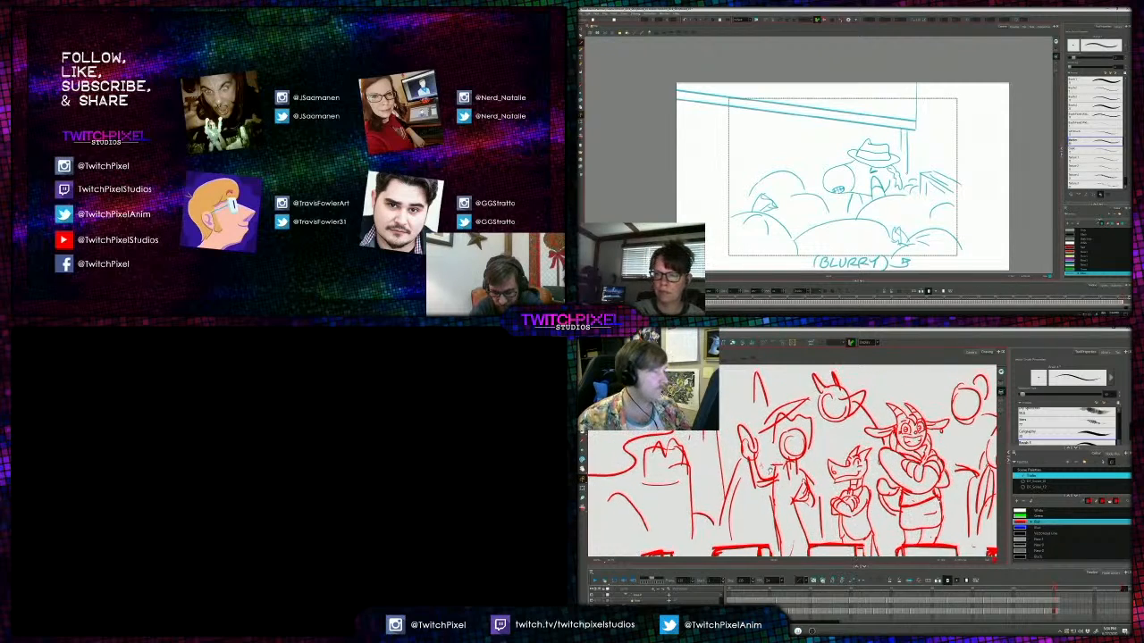
pyautogui.moveTo(937, 116); pyautogui.dragTo(936, 154)
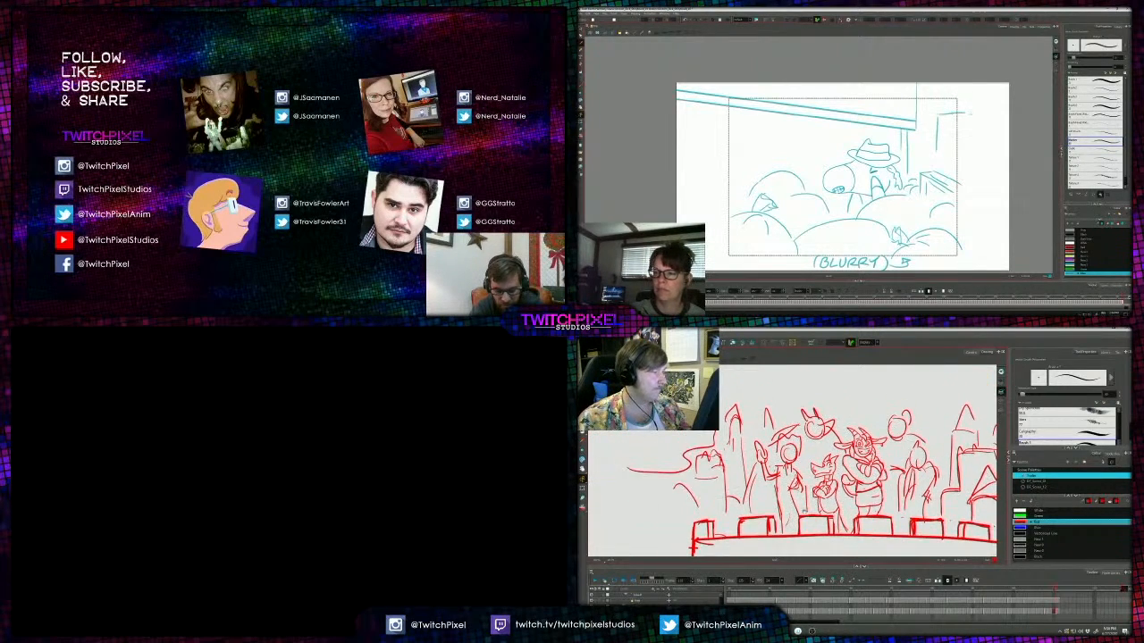
pyautogui.scroll(3, 792, 460)
pyautogui.moveTo(968, 90)
pyautogui.mouseDown()
pyautogui.moveTo(968, 152)
pyautogui.moveTo(995, 150)
pyautogui.mouseUp()
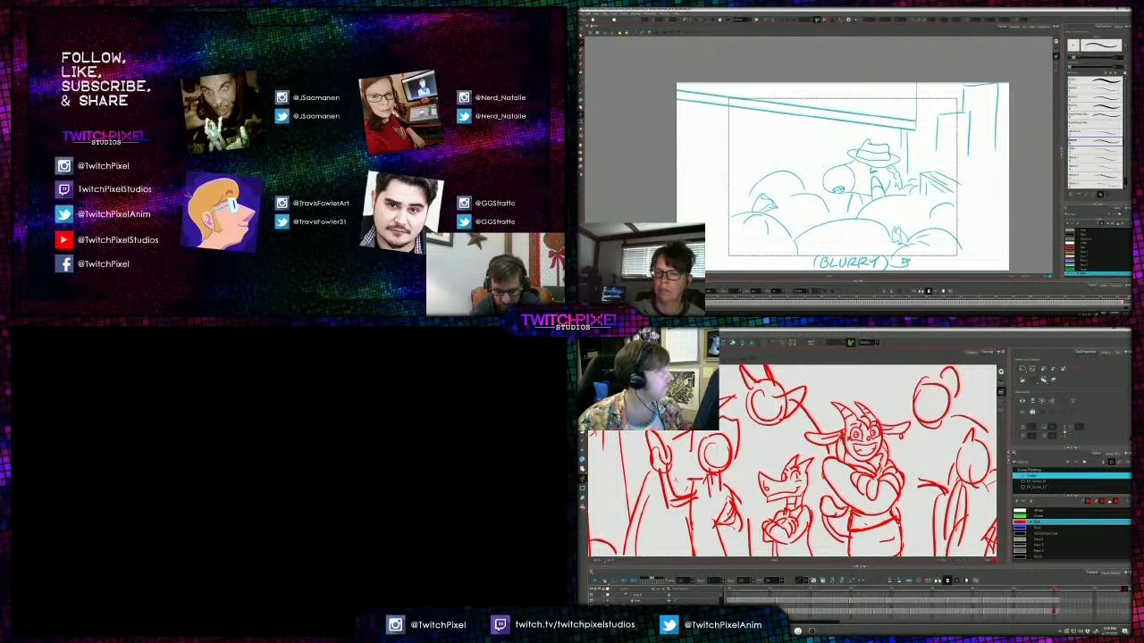
# Outline buildings behind the crowd on the panel's left, and try connecting strokes beside the horned character's elbow, undoing them.
pyautogui.hotkey('alt', 'b')
pyautogui.moveTo(684, 116); pyautogui.dragTo(718, 113)
pyautogui.moveTo(893, 464); pyautogui.dragTo(918, 485)
pyautogui.moveTo(719, 116); pyautogui.dragTo(724, 186)
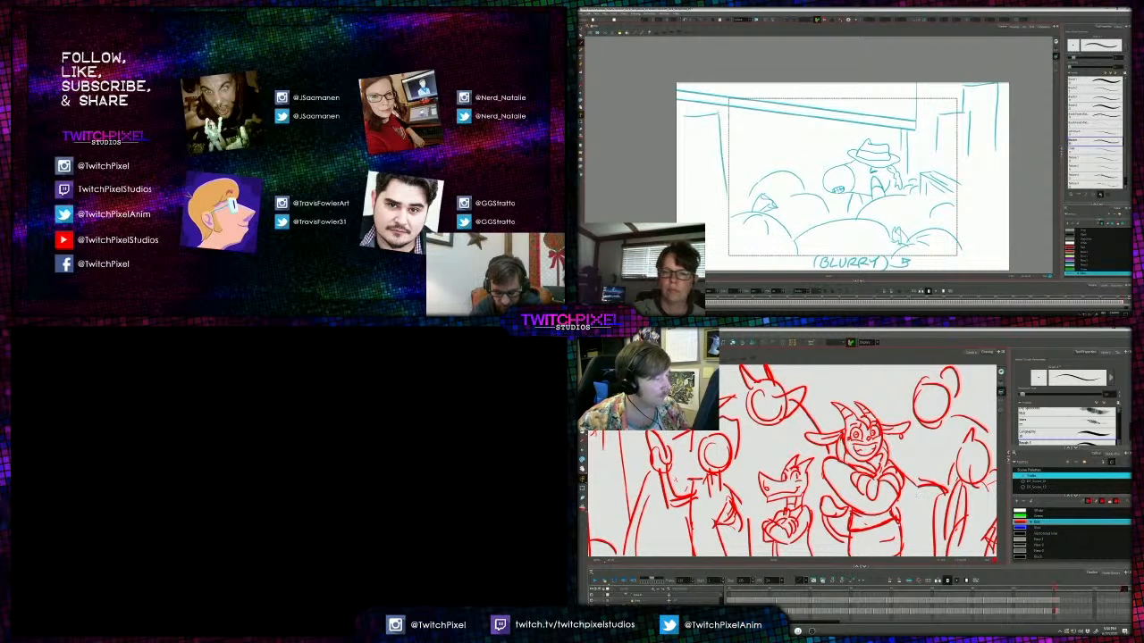
pyautogui.hotkey('ctrl', 'z')
pyautogui.hotkey('ctrl', 'z')
pyautogui.moveTo(896, 462); pyautogui.dragTo(913, 495)
pyautogui.moveTo(718, 115)
pyautogui.mouseDown()
pyautogui.moveTo(717, 176)
pyautogui.moveTo(757, 133)
pyautogui.moveTo(758, 164)
pyautogui.moveTo(796, 170)
pyautogui.mouseUp()
pyautogui.hotkey('ctrl', 'z')
pyautogui.hotkey('ctrl', 'z')
pyautogui.hotkey('ctrl', 'z')
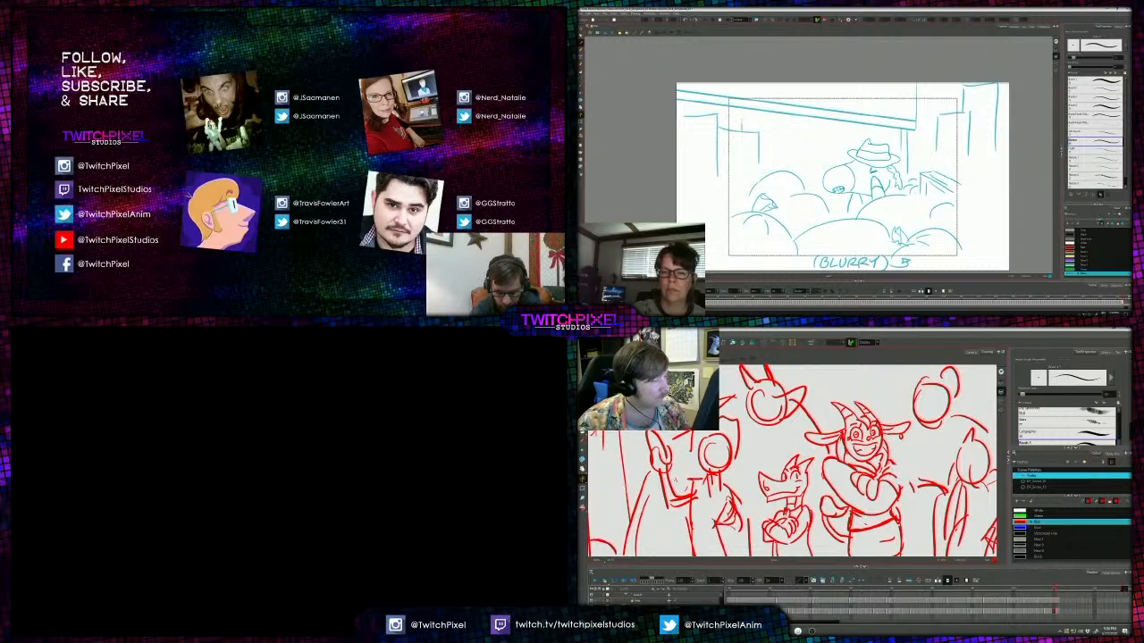
# Add further building outlines and windows behind the hatted creature, and brush short strokes at the horned character's elbow.
pyautogui.moveTo(895, 477); pyautogui.dragTo(904, 492)
pyautogui.moveTo(743, 117)
pyautogui.mouseDown()
pyautogui.moveTo(774, 117)
pyautogui.moveTo(800, 160)
pyautogui.mouseUp()
pyautogui.moveTo(901, 473)
pyautogui.mouseDown()
pyautogui.moveTo(913, 509)
pyautogui.moveTo(897, 466)
pyautogui.moveTo(914, 484)
pyautogui.moveTo(906, 472)
pyautogui.mouseUp()
pyautogui.scroll(2, 792, 461)
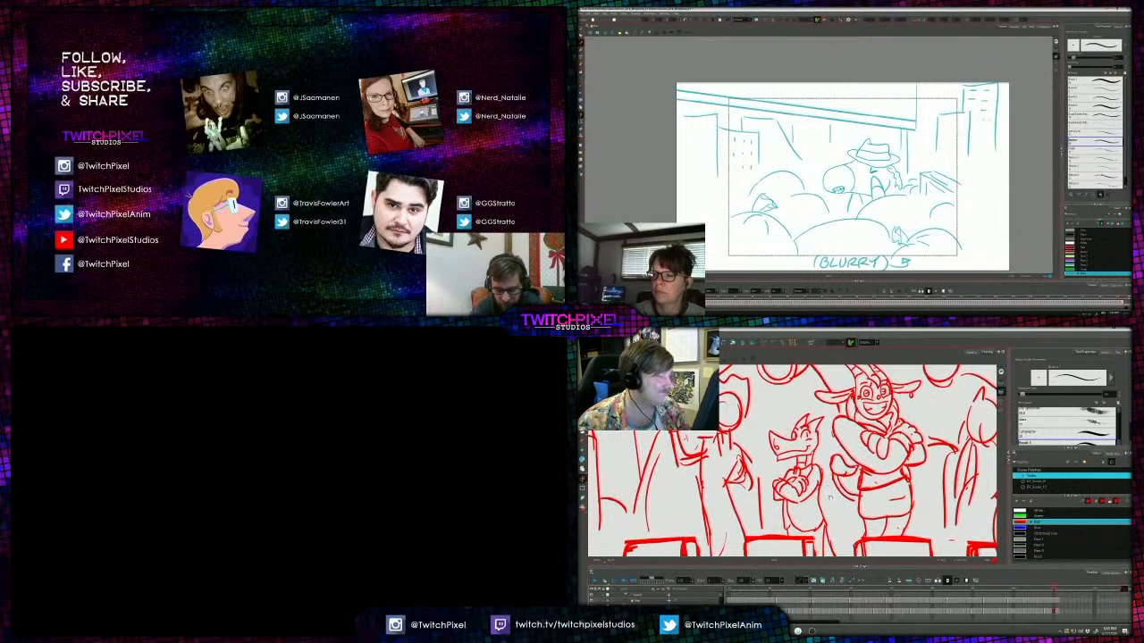
pyautogui.moveTo(902, 483); pyautogui.dragTo(922, 439)
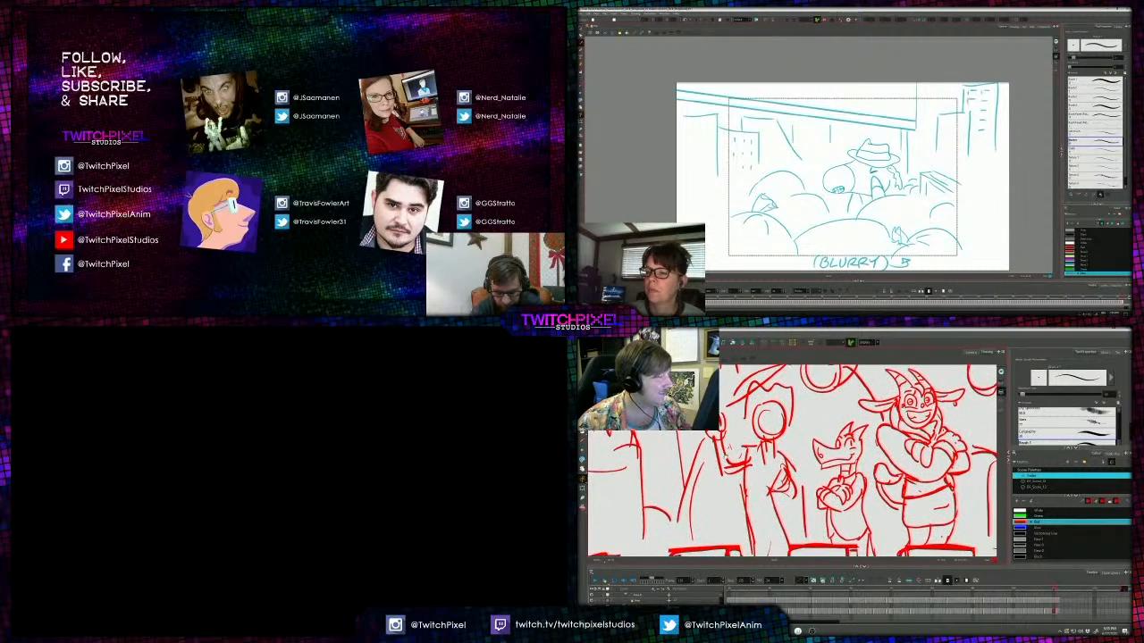
# Review the horned character crowd drawing at several magnifications and advance the hatted creature board to its next frame.
pyautogui.scroll(-2, 792, 461)
pyautogui.moveTo(804, 446); pyautogui.dragTo(790, 492)
pyautogui.scroll(2, 792, 461)
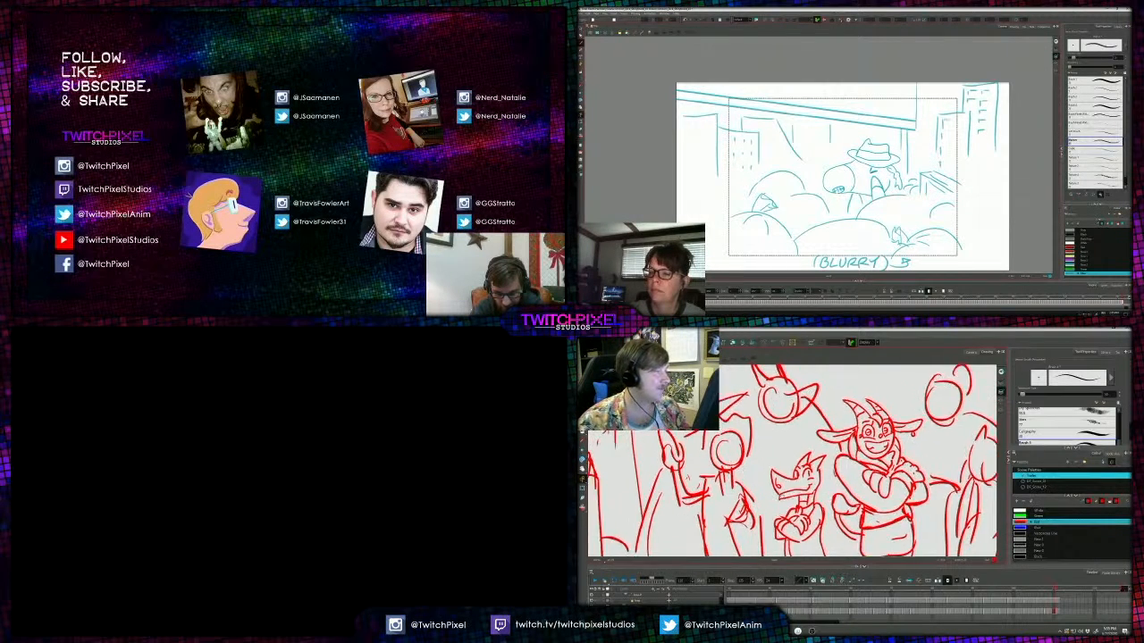
pyautogui.scroll(-2, 792, 461)
pyautogui.hotkey('alt', 't')
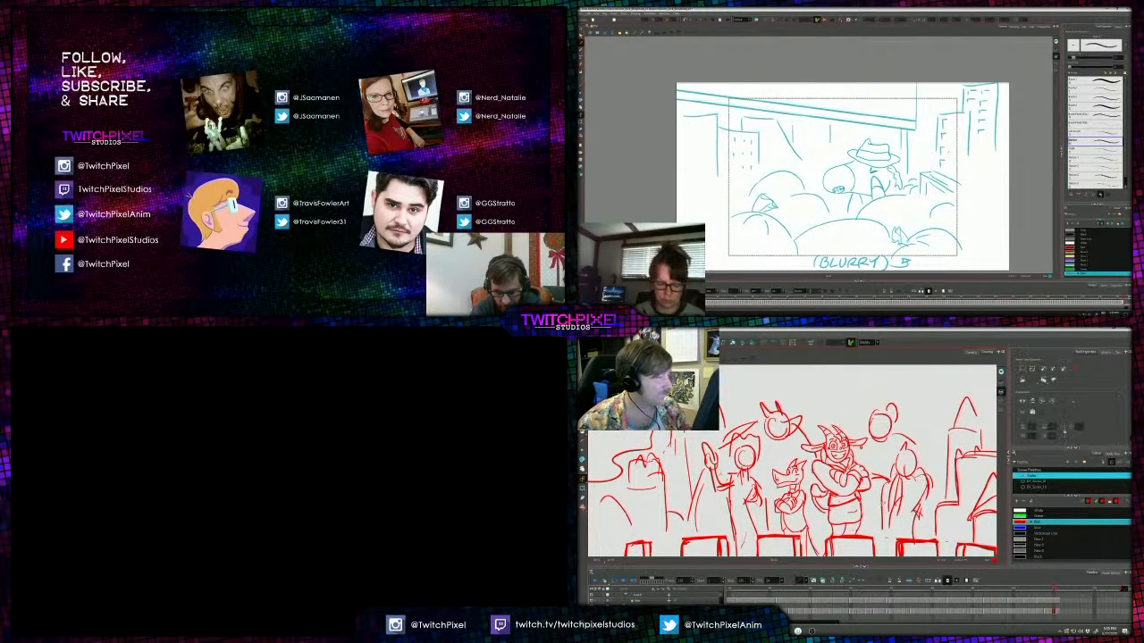
pyautogui.moveTo(888, 464); pyautogui.dragTo(878, 477)
pyautogui.scroll(1, 791, 461)
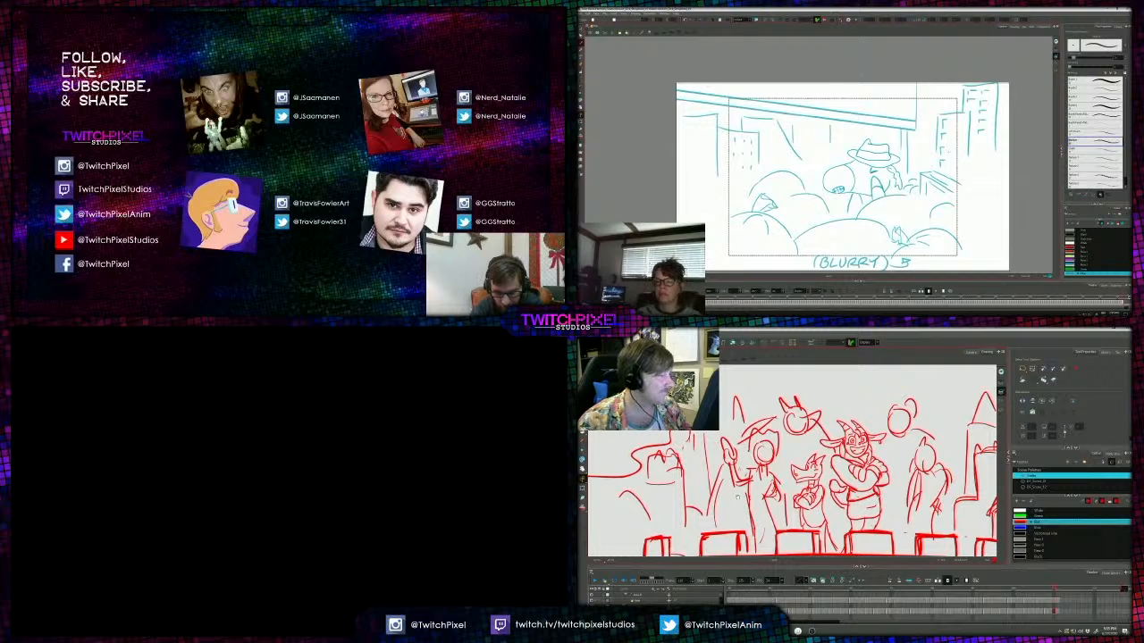
pyautogui.moveTo(738, 497); pyautogui.dragTo(744, 449)
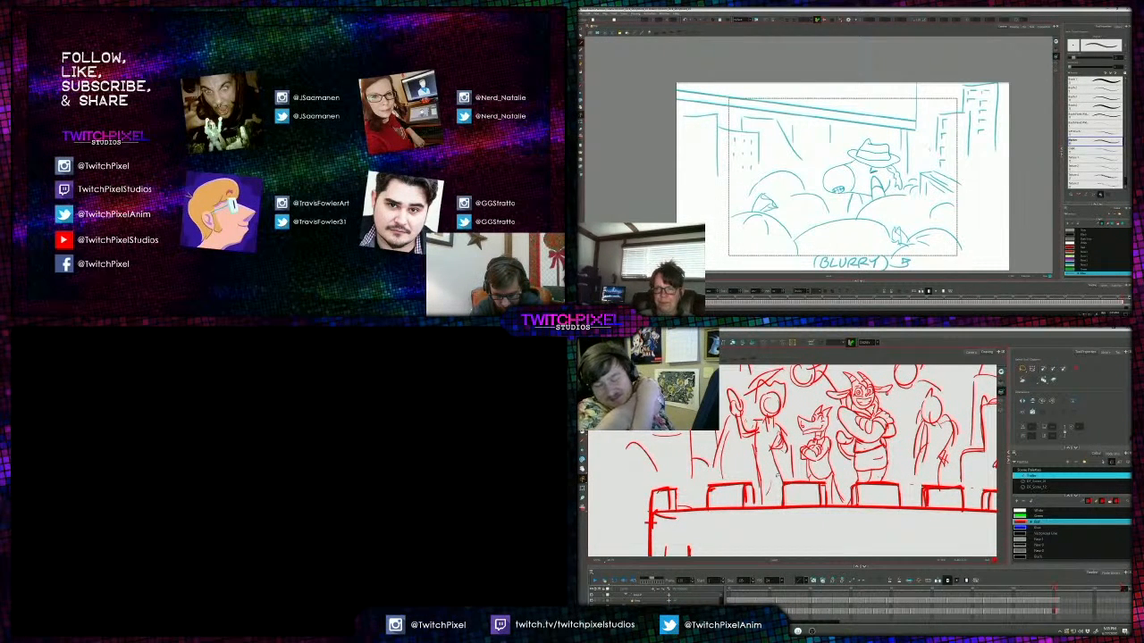
pyautogui.press('.')
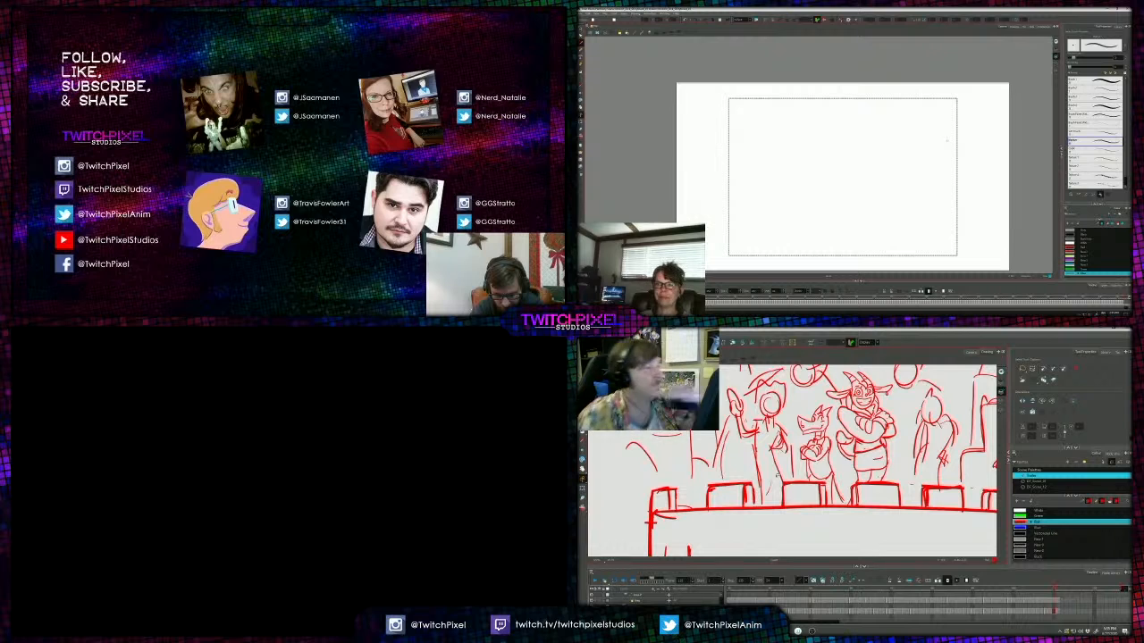
# Delete the loose curved lines between the small figure's lower back and the horned character's legs.
pyautogui.moveTo(874, 507); pyautogui.dragTo(848, 537)
pyautogui.scroll(2, 848, 537)
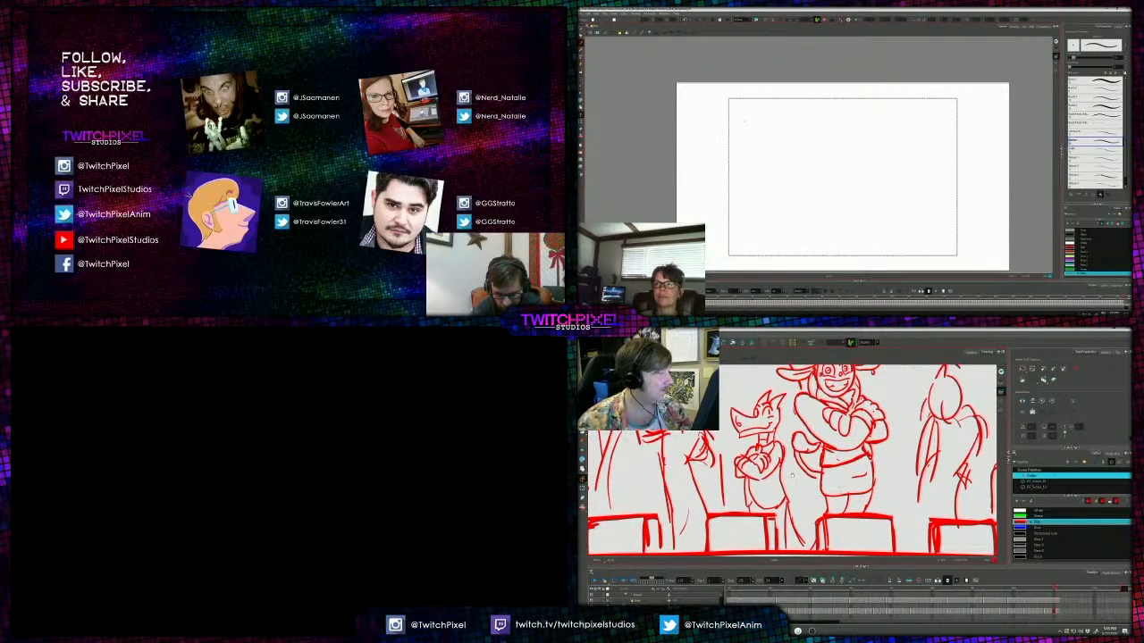
pyautogui.moveTo(791, 475); pyautogui.dragTo(791, 500)
pyautogui.press('Delete')
pyautogui.hotkey('alt', 'b')
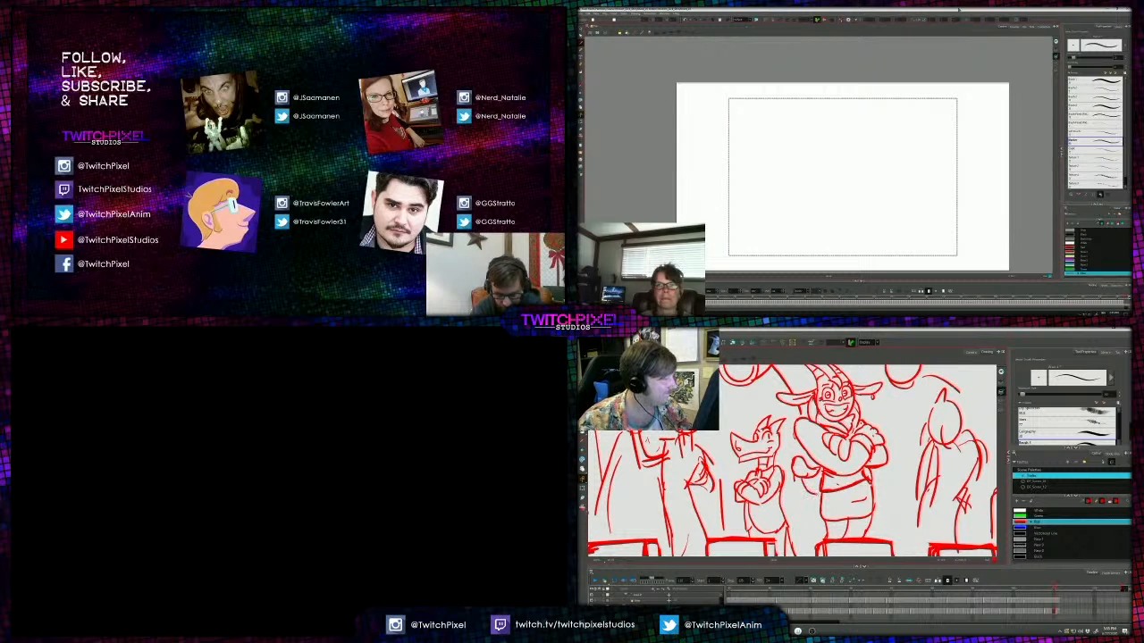
# Brush new contour strokes for the small figure's lower back beside the horned character.
pyautogui.moveTo(792, 475)
pyautogui.mouseDown()
pyautogui.moveTo(821, 503)
pyautogui.moveTo(809, 503)
pyautogui.mouseUp()
pyautogui.moveTo(805, 487); pyautogui.dragTo(796, 493)
pyautogui.moveTo(804, 484); pyautogui.dragTo(804, 528)
pyautogui.moveTo(791, 487)
pyautogui.mouseDown()
pyautogui.moveTo(858, 464)
pyautogui.moveTo(889, 512)
pyautogui.mouseUp()
pyautogui.scroll(-3, 792, 465)
pyautogui.scroll(2, 822, 478)
# Delete the rough body lines of the round-headed figure standing to the right of the horned character.
pyautogui.hotkey('alt', 't')
pyautogui.press('Delete')
pyautogui.moveTo(891, 464)
pyautogui.mouseDown()
pyautogui.moveTo(898, 478)
pyautogui.moveTo(919, 472)
pyautogui.moveTo(943, 487)
pyautogui.mouseUp()
pyautogui.hotkey('alt', 'b')
pyautogui.hotkey('alt', 't')
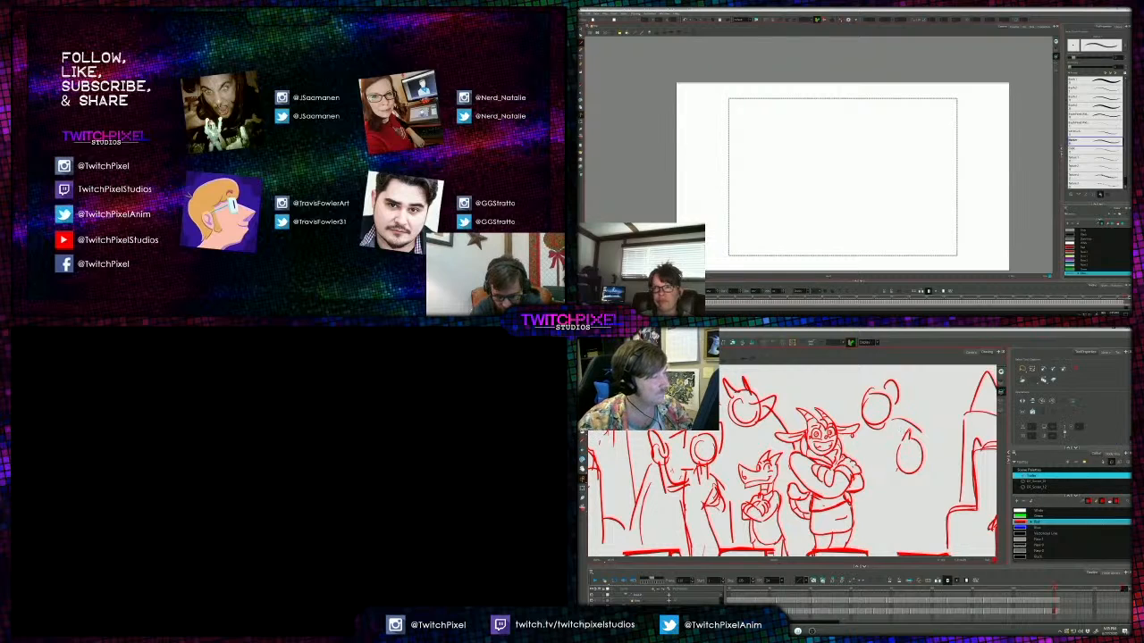
# Brush a pointed ear, spiky hair, a neck with a tie and a shoulder line onto the round-headed figure beside the horned character.
pyautogui.press('Delete')
pyautogui.moveTo(900, 438)
pyautogui.mouseDown()
pyautogui.moveTo(913, 431)
pyautogui.moveTo(923, 465)
pyautogui.moveTo(927, 444)
pyautogui.moveTo(919, 462)
pyautogui.moveTo(915, 438)
pyautogui.mouseUp()
pyautogui.hotkey('alt', 'b')
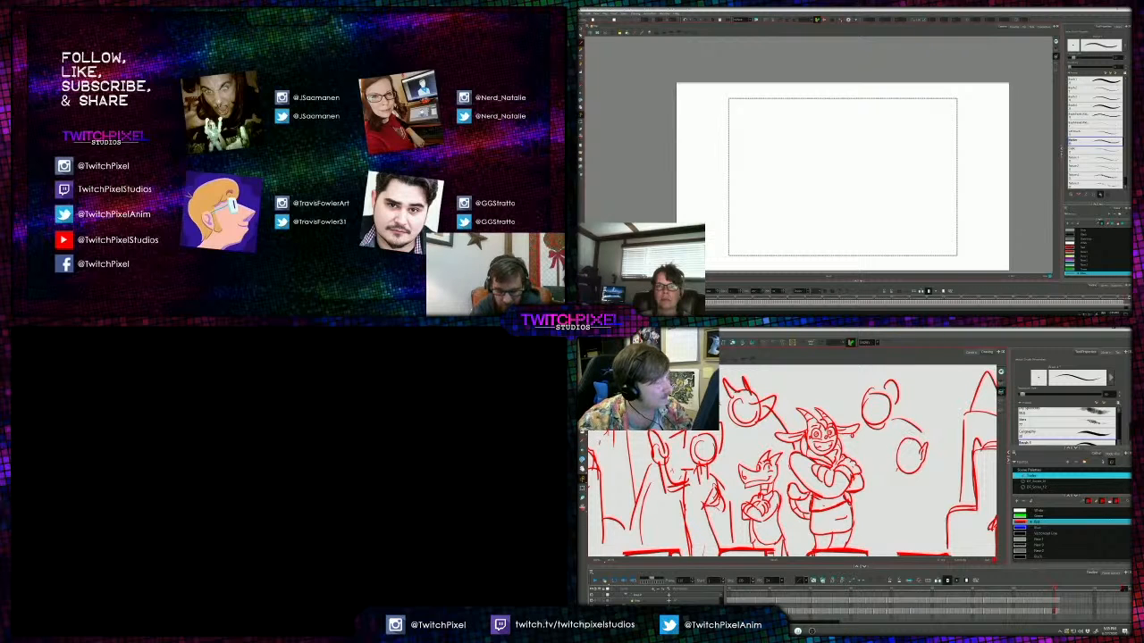
pyautogui.hotkey('ctrl', 'z')
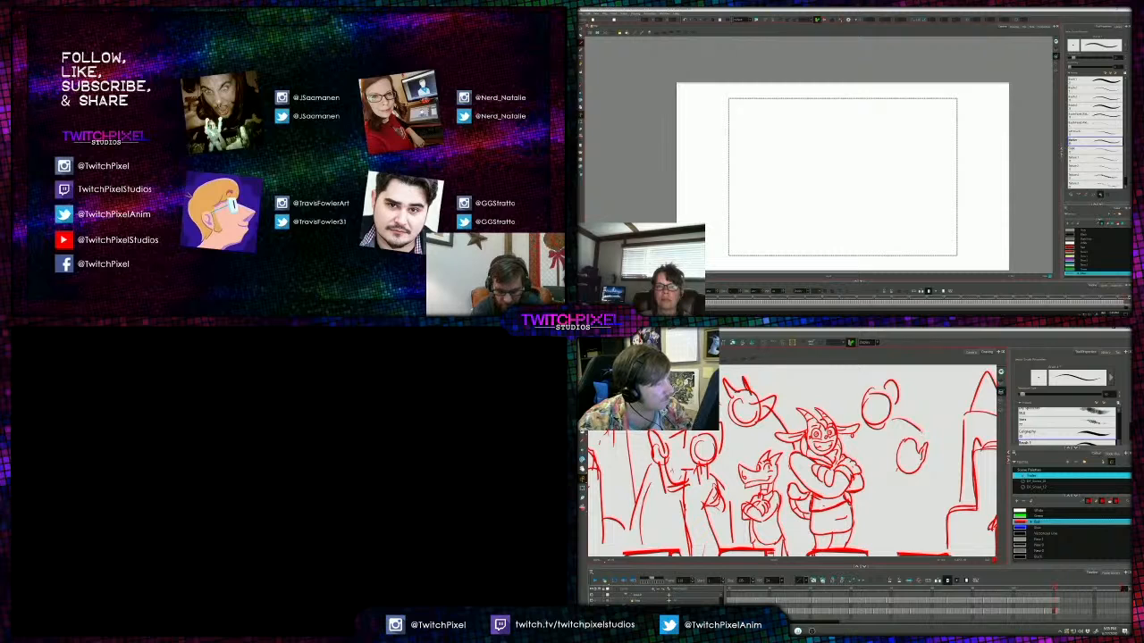
pyautogui.moveTo(907, 423)
pyautogui.mouseDown()
pyautogui.moveTo(921, 433)
pyautogui.moveTo(905, 440)
pyautogui.moveTo(916, 440)
pyautogui.moveTo(907, 428)
pyautogui.moveTo(922, 435)
pyautogui.mouseUp()
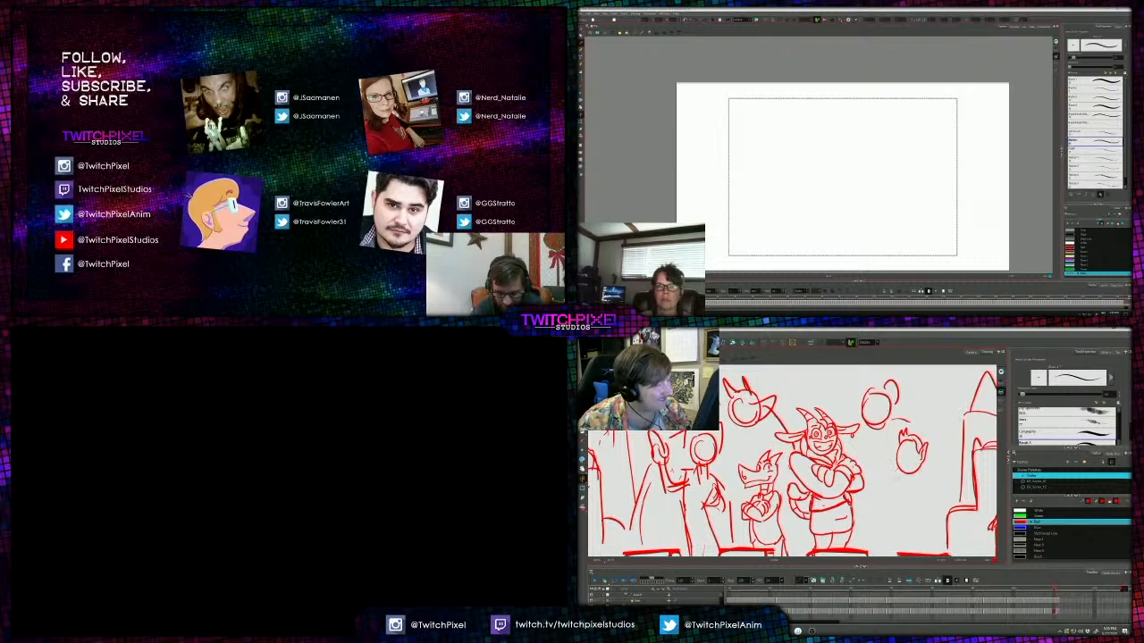
pyautogui.moveTo(913, 478)
pyautogui.mouseDown()
pyautogui.moveTo(917, 510)
pyautogui.moveTo(873, 536)
pyautogui.mouseUp()
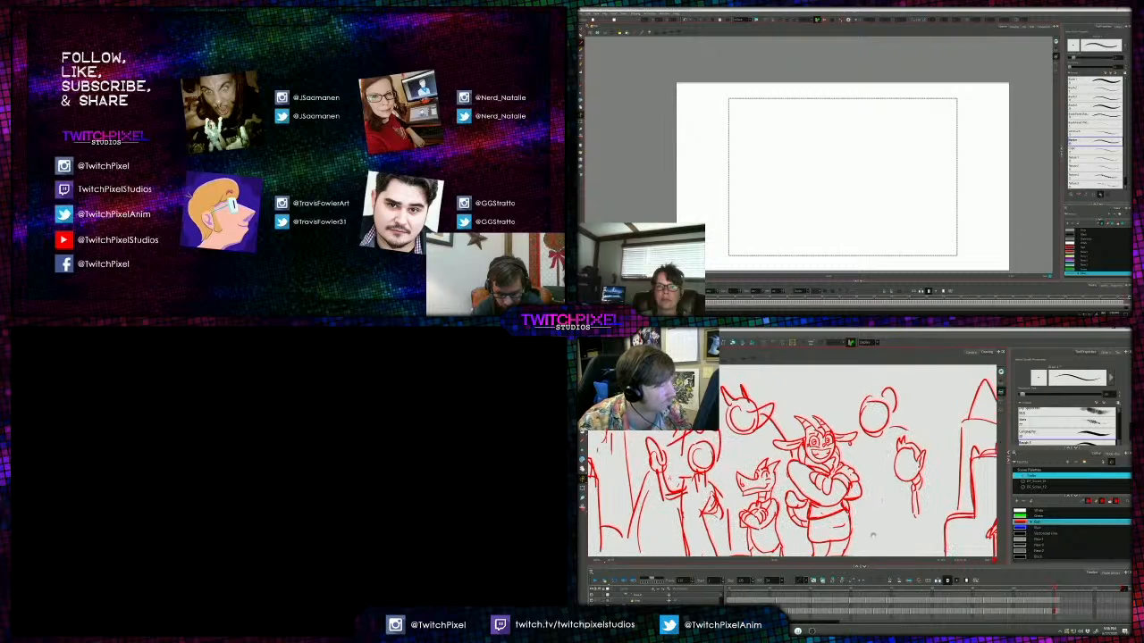
pyautogui.moveTo(926, 478); pyautogui.dragTo(933, 488)
pyautogui.moveTo(852, 505); pyautogui.dragTo(851, 521)
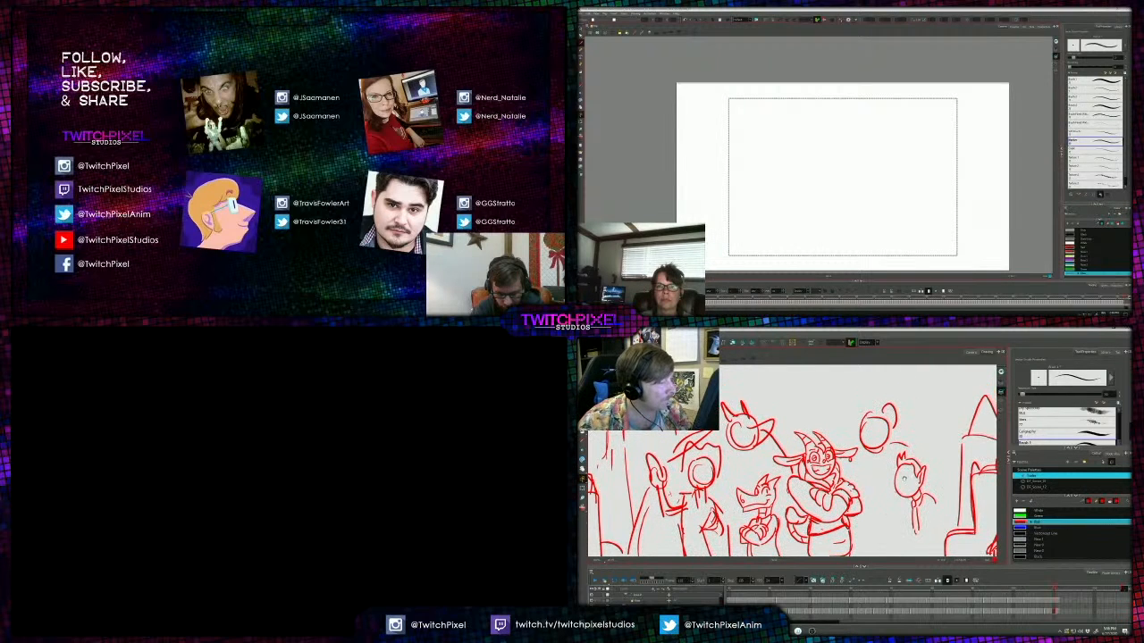
# Brush the eyes, brows, nose and fanged mouth inside the pointed-eared figure's blank face.
pyautogui.press('2')
pyautogui.press('2')
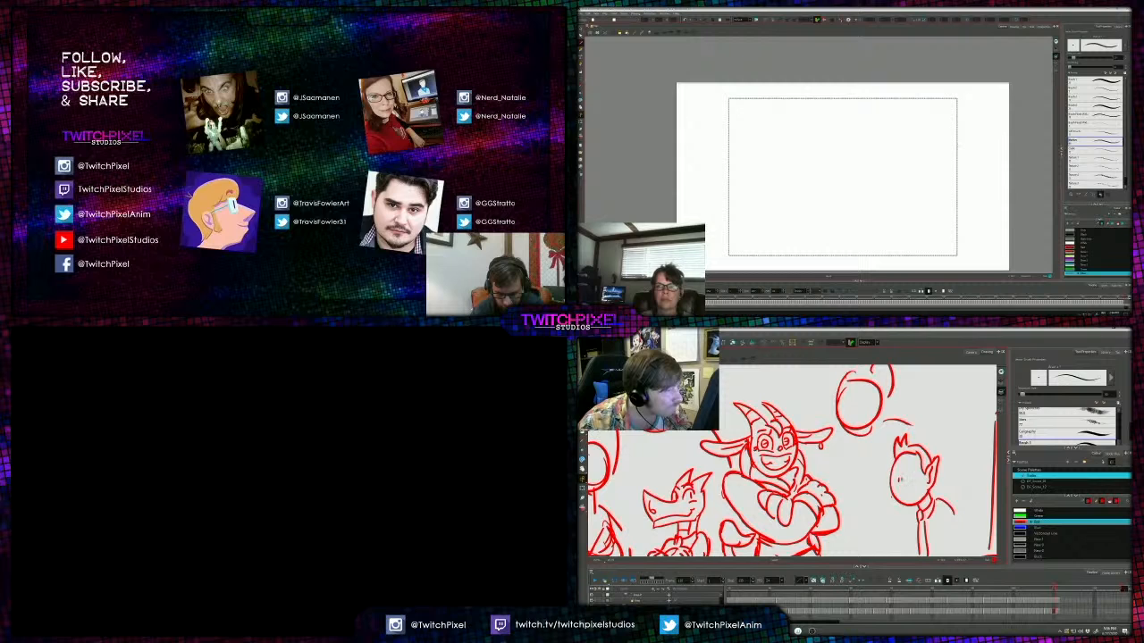
pyautogui.moveTo(906, 465); pyautogui.dragTo(908, 483)
pyautogui.moveTo(913, 483)
pyautogui.mouseDown()
pyautogui.moveTo(913, 465)
pyautogui.moveTo(894, 481)
pyautogui.moveTo(892, 467)
pyautogui.moveTo(911, 477)
pyautogui.moveTo(912, 494)
pyautogui.moveTo(890, 458)
pyautogui.mouseUp()
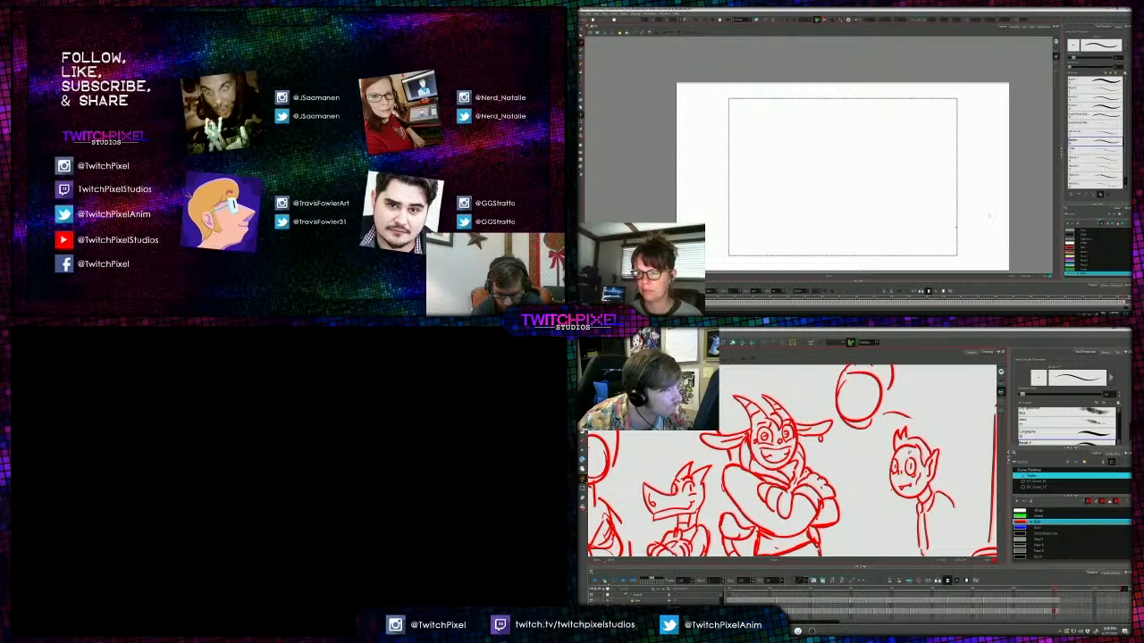
# Step between the blurry city panel and the boulder pile panel to compare the two drawings.
pyautogui.press(',')
pyautogui.press('1')
pyautogui.press('1')
pyautogui.press('1')
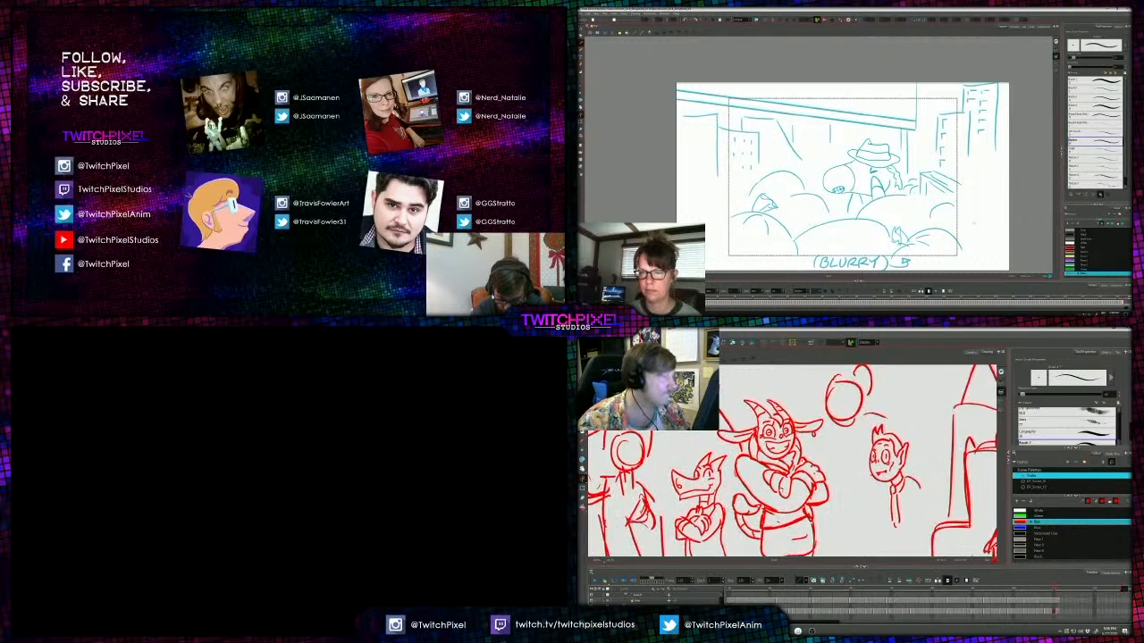
pyautogui.press(',')
pyautogui.press('2')
pyautogui.press('2')
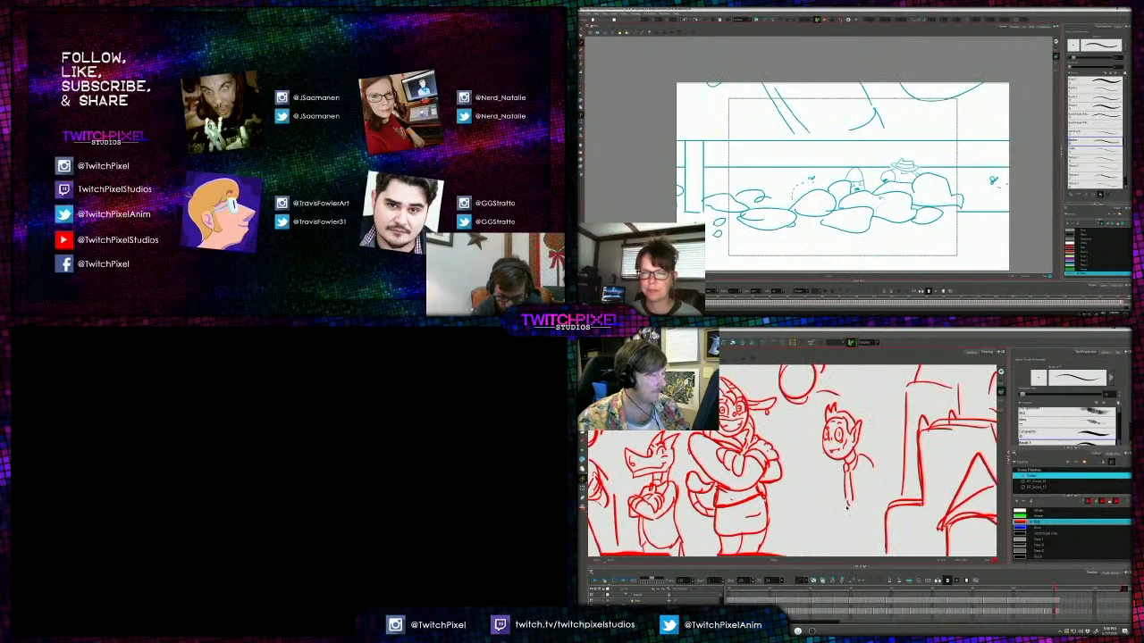
pyautogui.hotkey('alt', 's')
pyautogui.hotkey('alt', 's')
pyautogui.hotkey('alt', 'b')
pyautogui.hotkey('alt', 'b')
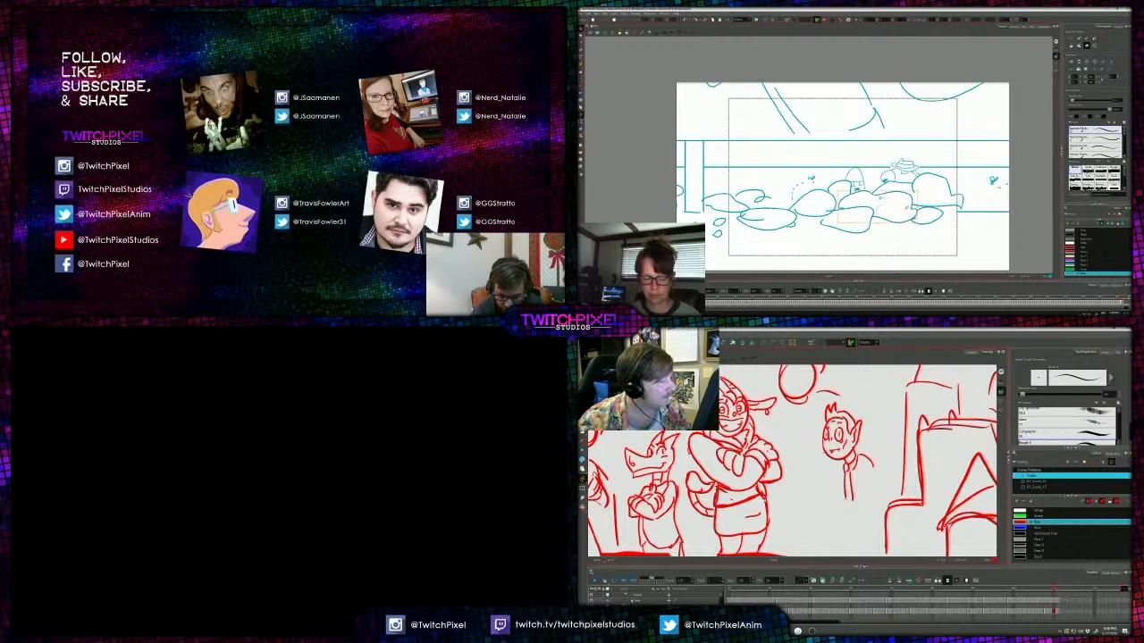
pyautogui.press('.')
pyautogui.hotkey('alt', 's')
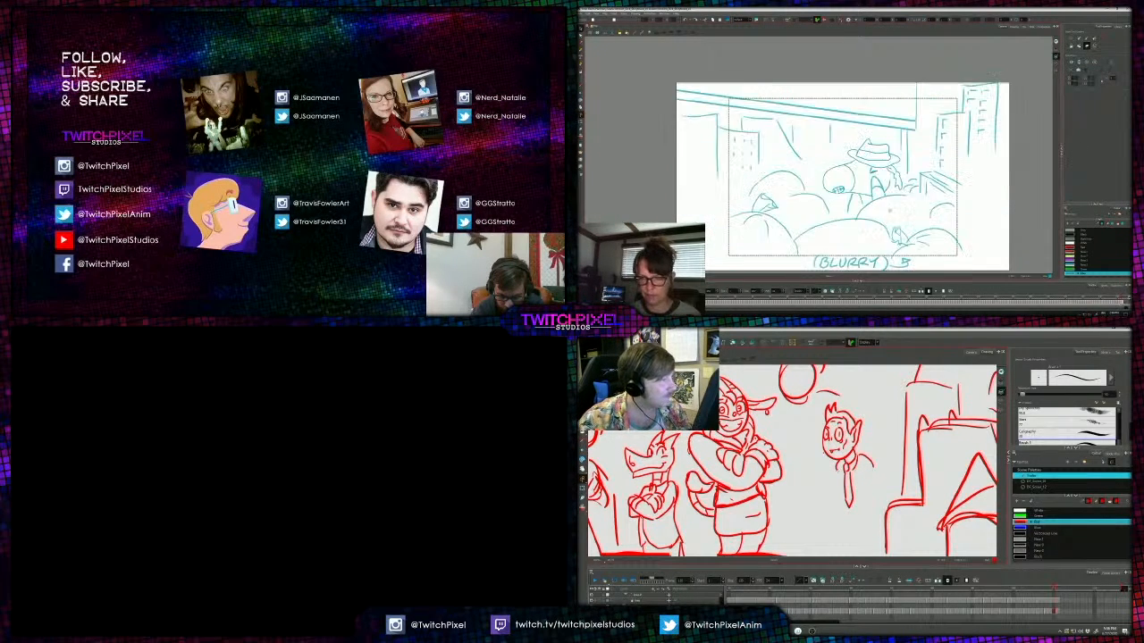
pyautogui.press('.')
pyautogui.hotkey('alt', 's')
pyautogui.press(',')
pyautogui.press(',')
# Select the whole boulder pile drawing, including the lines that extend beyond the page.
pyautogui.moveTo(811, 455)
pyautogui.mouseDown()
pyautogui.moveTo(818, 481)
pyautogui.moveTo(857, 441)
pyautogui.mouseUp()
pyautogui.press('1')
pyautogui.press('1')
pyautogui.press('1')
pyautogui.hotkey('alt', 'b')
pyautogui.moveTo(894, 190)
pyautogui.mouseDown()
pyautogui.moveTo(940, 165)
pyautogui.moveTo(895, 189)
pyautogui.mouseUp()
pyautogui.hotkey('alt', 's')
pyautogui.click(870, 470)
pyautogui.press(',')
pyautogui.press('Delete')
pyautogui.hotkey('ctrl', 'a')
pyautogui.hotkey('alt', 'b')
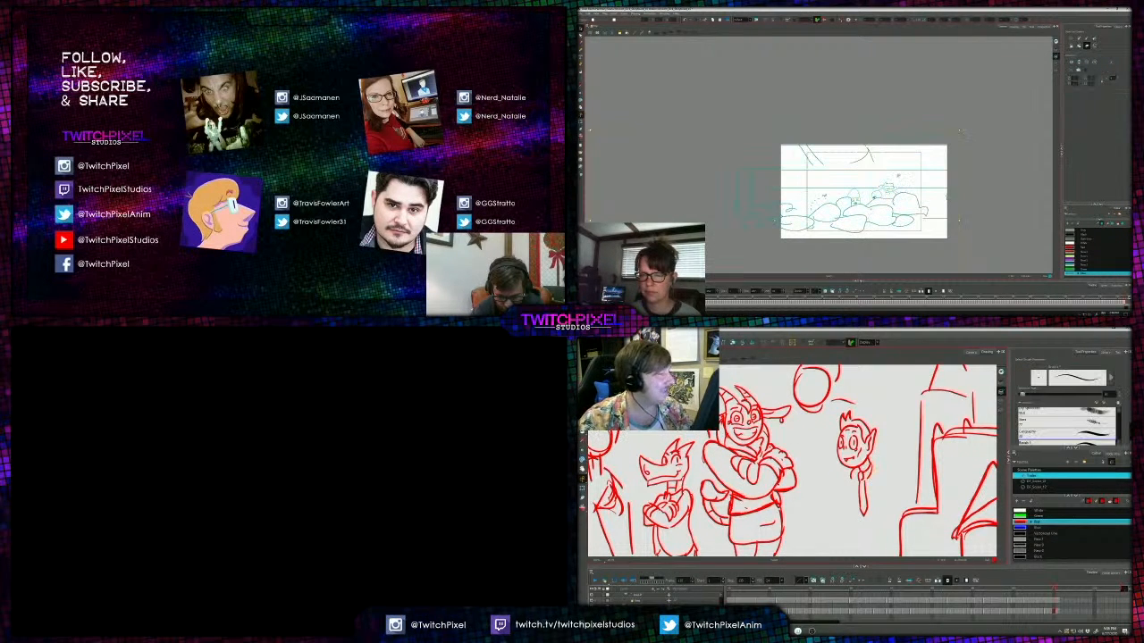
# Delete the boulder panel lines that overhang the page edges and brush the pointed-eared figure's shoulder and first hand.
pyautogui.press('1')
pyautogui.moveTo(875, 468); pyautogui.dragTo(888, 461)
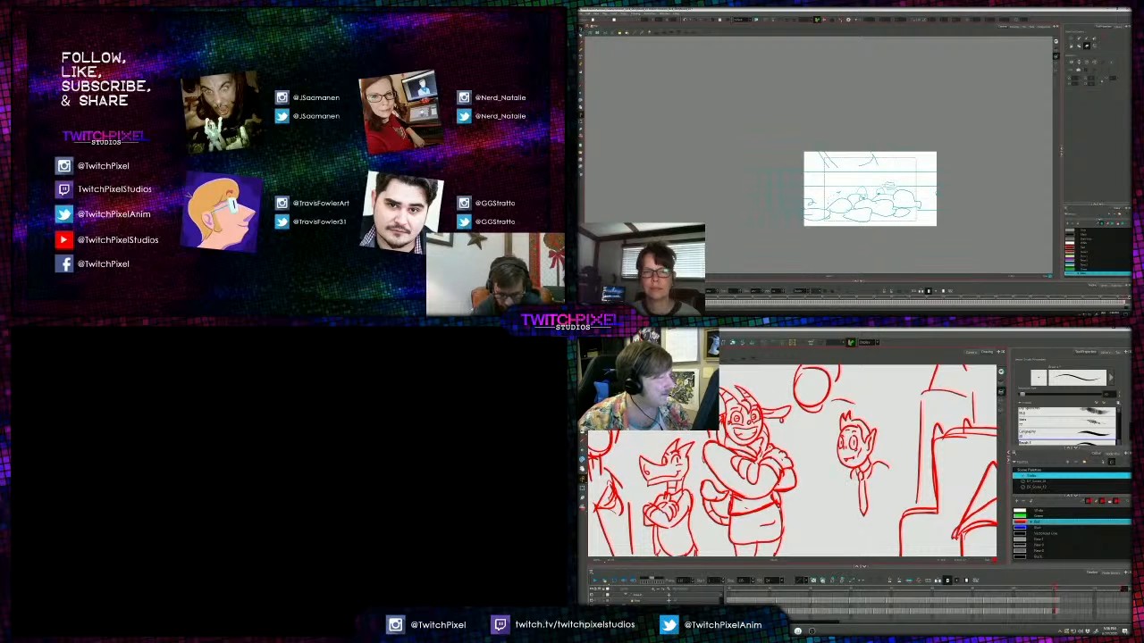
pyautogui.moveTo(724, 100)
pyautogui.mouseDown()
pyautogui.moveTo(813, 214)
pyautogui.moveTo(804, 254)
pyautogui.mouseUp()
pyautogui.moveTo(878, 521)
pyautogui.mouseDown()
pyautogui.moveTo(885, 529)
pyautogui.moveTo(873, 513)
pyautogui.mouseUp()
pyautogui.press('Delete')
pyautogui.moveTo(807, 118); pyautogui.dragTo(948, 150)
pyautogui.moveTo(877, 499); pyautogui.dragTo(887, 506)
pyautogui.press('Delete')
pyautogui.hotkey('ctrl', 'z')
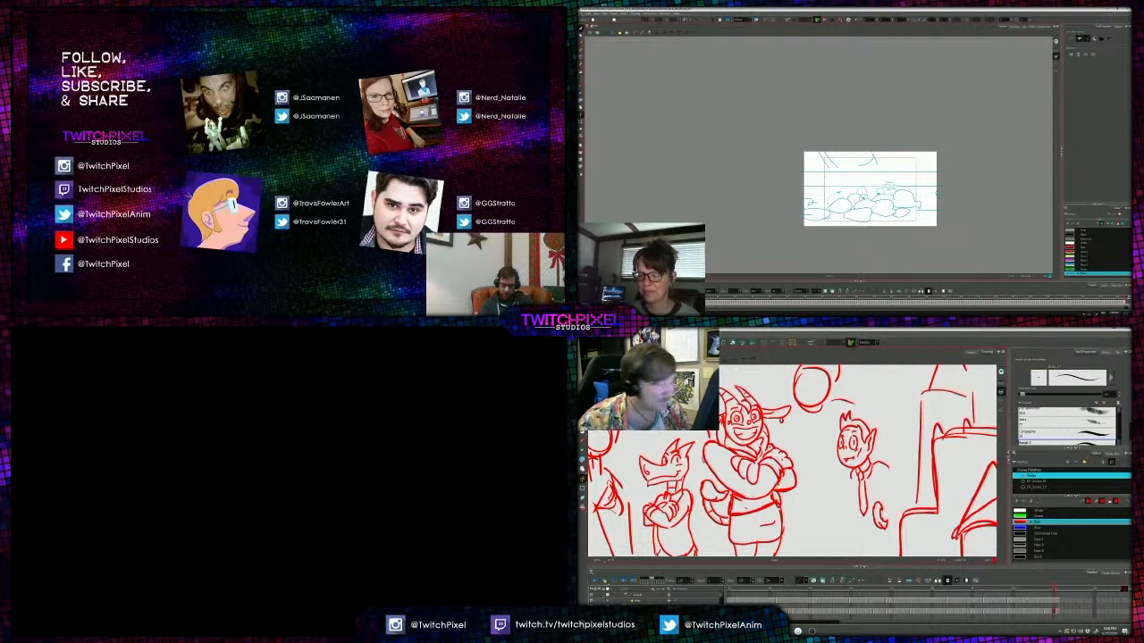
# Lasso the dome-headed creature in the boulder pile and move it slightly higher above the boulders.
pyautogui.moveTo(953, 233); pyautogui.dragTo(938, 240)
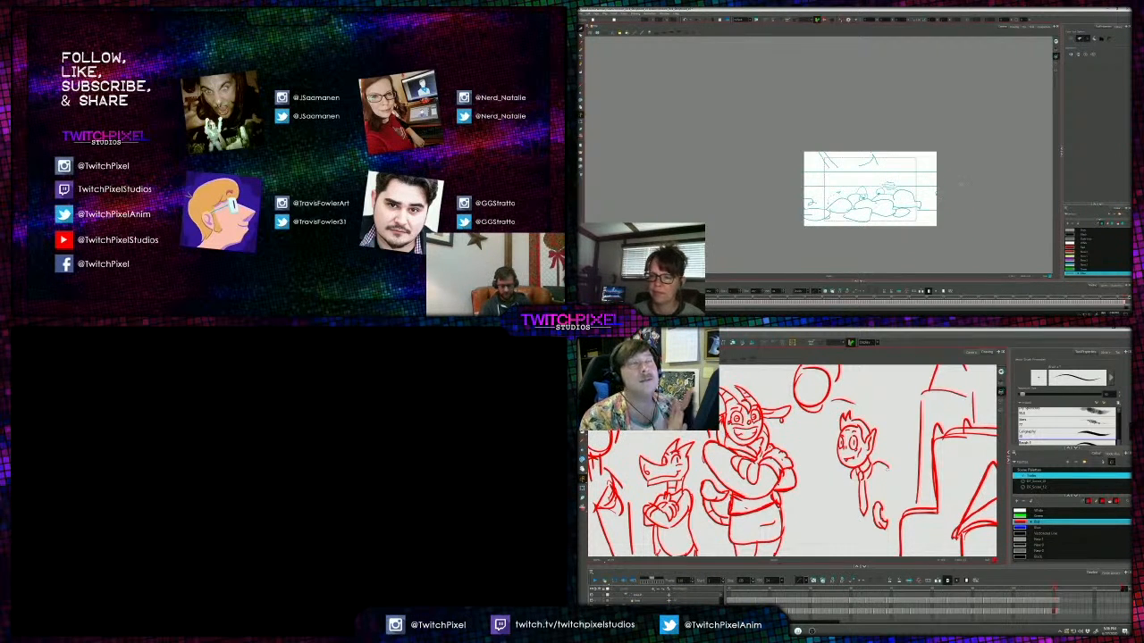
pyautogui.scroll(4, 901, 174)
pyautogui.moveTo(837, 250); pyautogui.dragTo(860, 215)
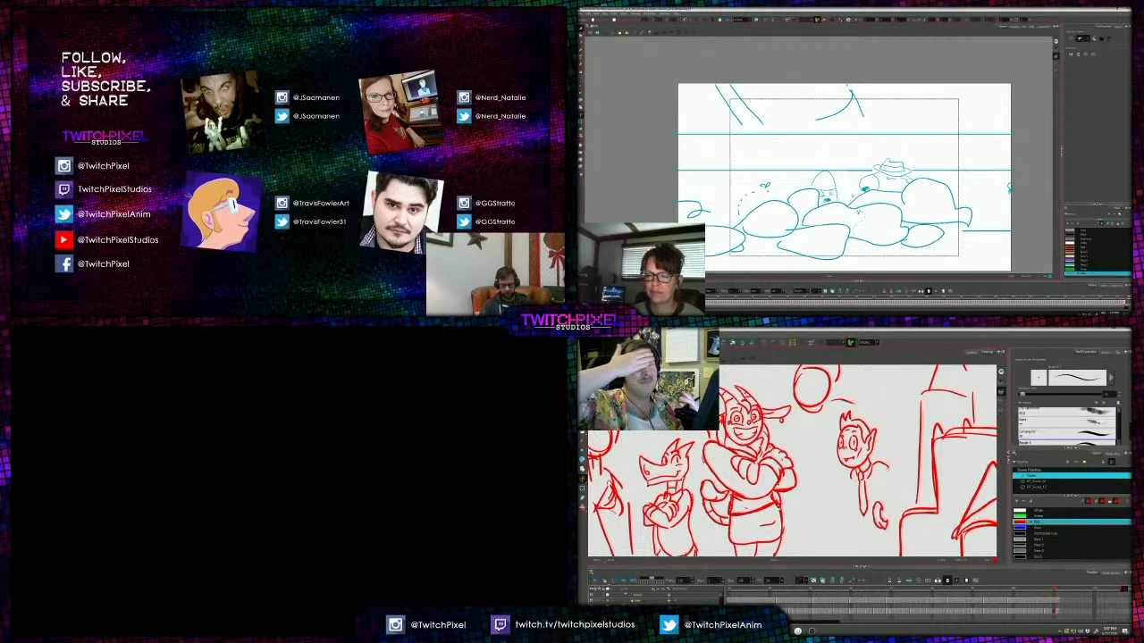
pyautogui.scroll(3, 832, 192)
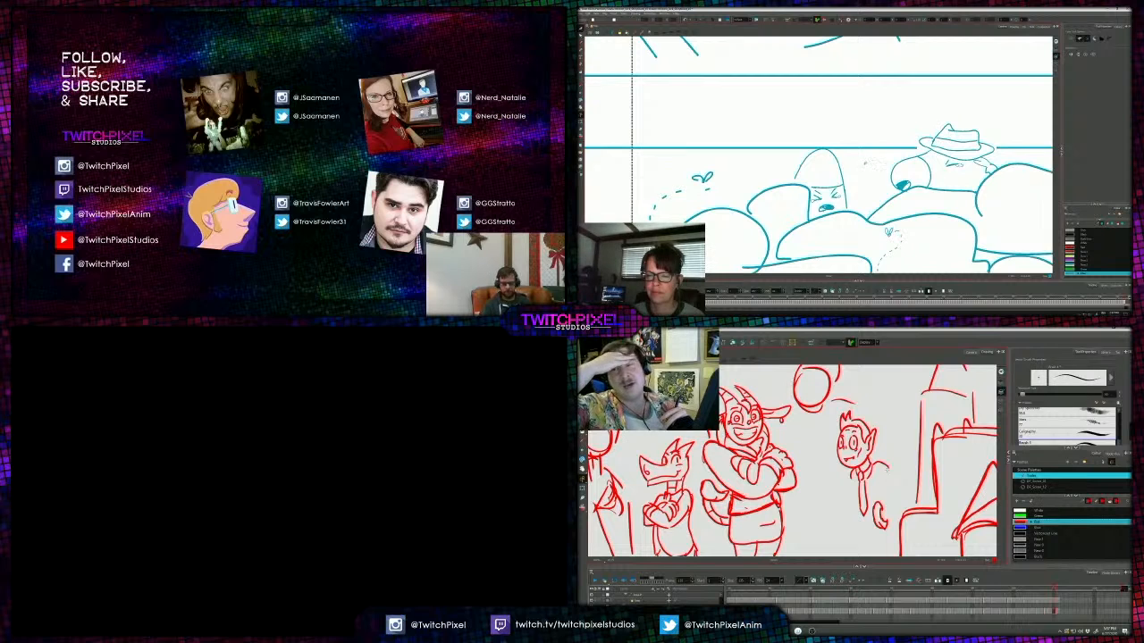
pyautogui.moveTo(863, 167)
pyautogui.mouseDown()
pyautogui.moveTo(803, 158)
pyautogui.moveTo(814, 190)
pyautogui.moveTo(854, 195)
pyautogui.moveTo(860, 174)
pyautogui.mouseUp()
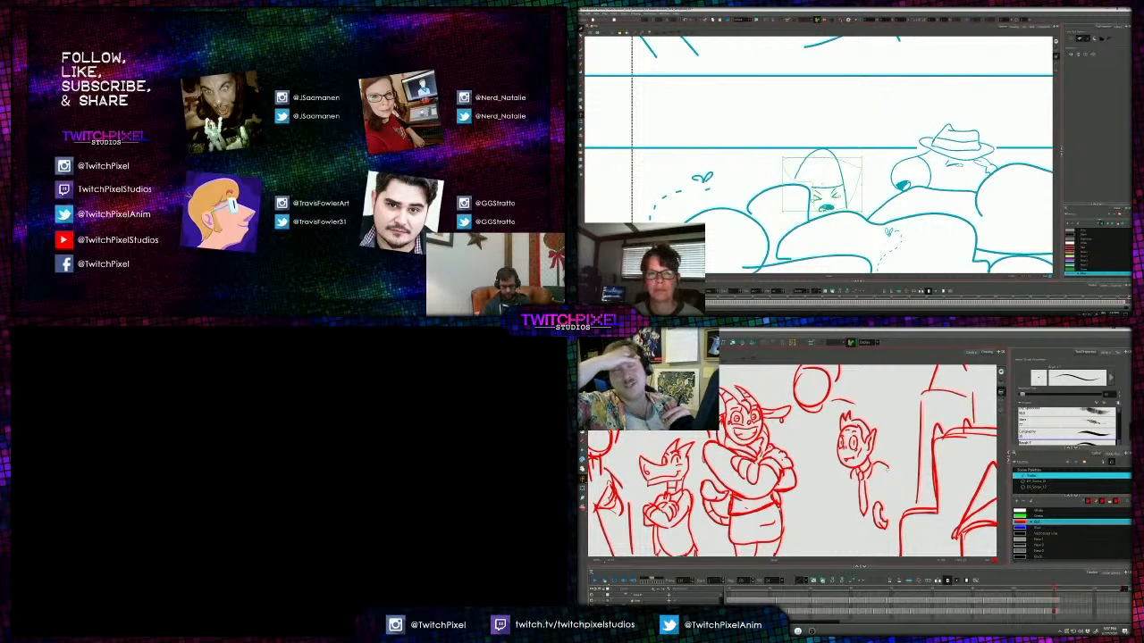
pyautogui.click(581, 29)
pyautogui.moveTo(853, 159); pyautogui.dragTo(787, 164)
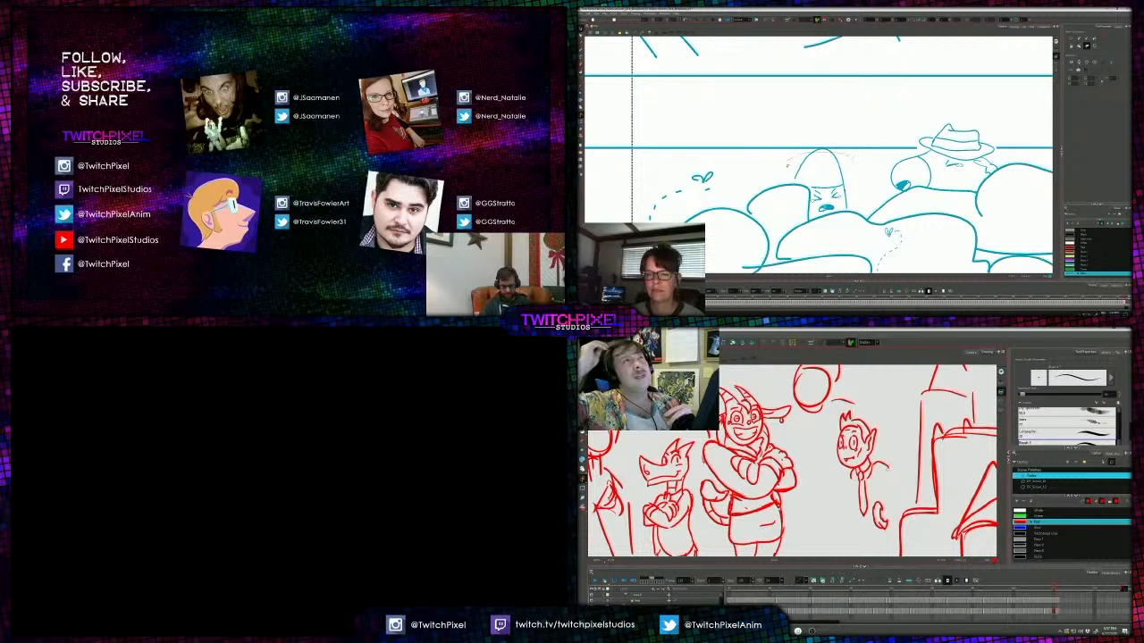
pyautogui.moveTo(851, 195); pyautogui.dragTo(843, 154)
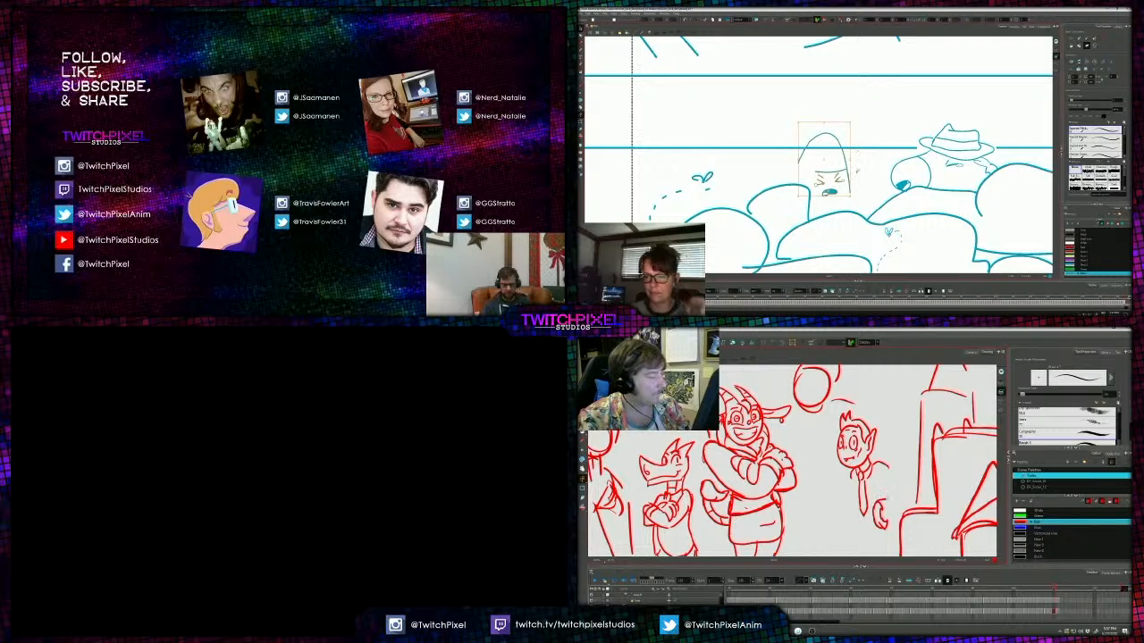
pyautogui.click(860, 155)
# Brush the raised dome-headed creature's sides down to the boulders and outline the pointed-eared figure's sleeve and body.
pyautogui.hotkey('alt', 'b')
pyautogui.moveTo(885, 464)
pyautogui.mouseDown()
pyautogui.moveTo(905, 496)
pyautogui.moveTo(892, 511)
pyautogui.moveTo(873, 474)
pyautogui.mouseUp()
pyautogui.moveTo(798, 164)
pyautogui.mouseDown()
pyautogui.moveTo(795, 181)
pyautogui.moveTo(850, 209)
pyautogui.mouseUp()
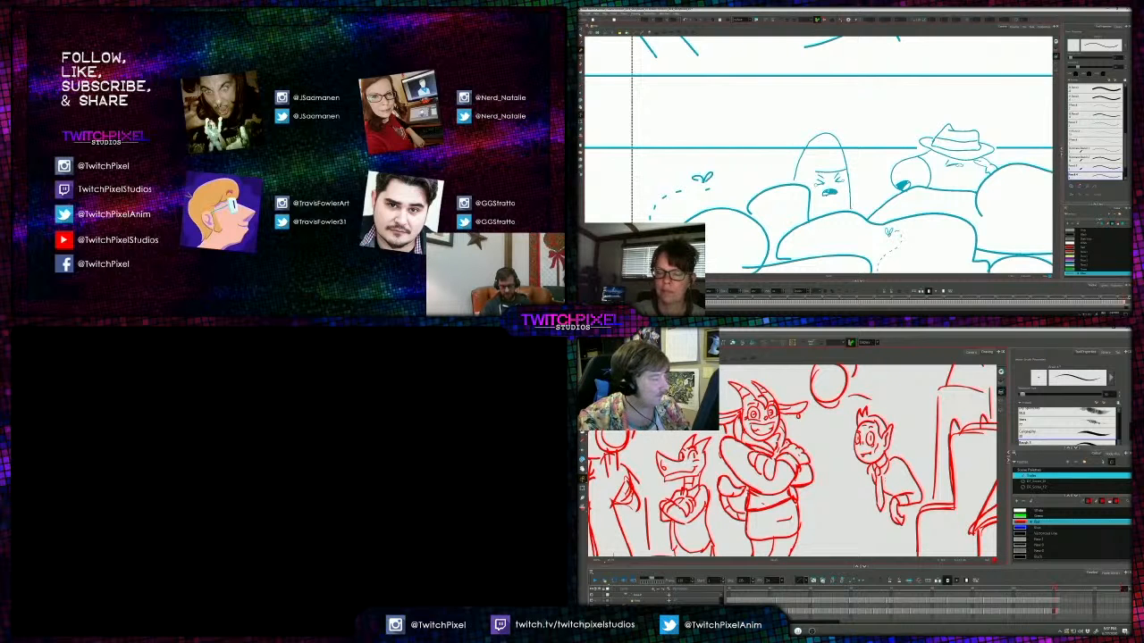
pyautogui.moveTo(818, 79)
pyautogui.mouseDown()
pyautogui.moveTo(889, 125)
pyautogui.moveTo(893, 171)
pyautogui.mouseUp()
# Replace the dome-headed creature's open mouth with a small frown and brush the pointed-eared figure's second hand.
pyautogui.moveTo(861, 501); pyautogui.dragTo(867, 526)
pyautogui.hotkey('shift', 'x')
pyautogui.moveTo(822, 194); pyautogui.dragTo(840, 187)
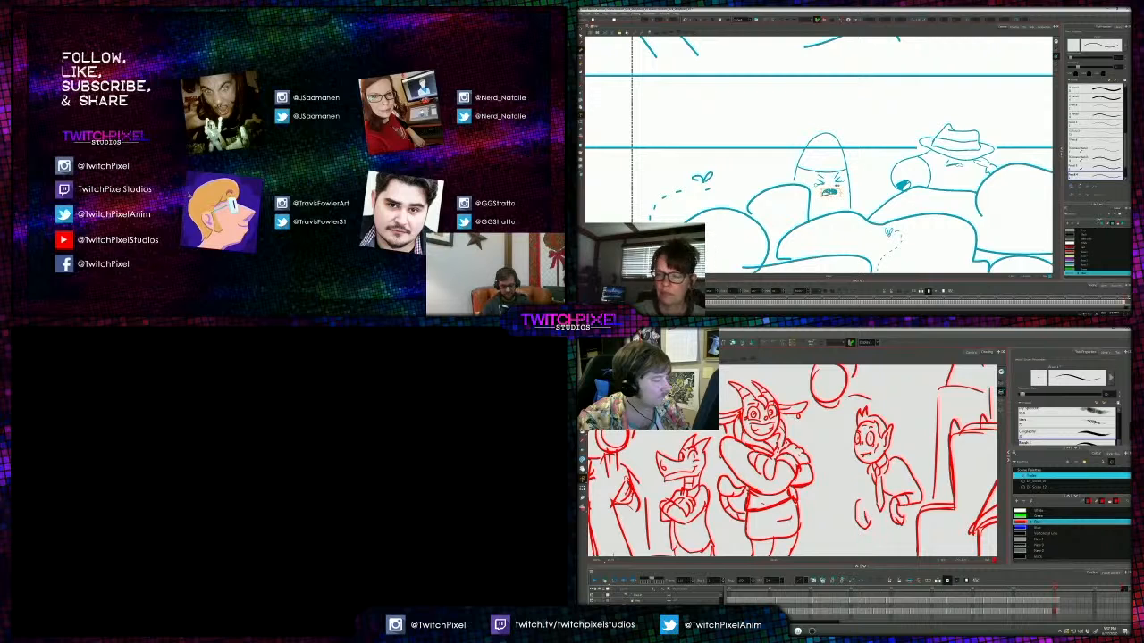
pyautogui.hotkey('ctrl', 'z')
pyautogui.hotkey('ctrl', 'z')
pyautogui.moveTo(859, 501)
pyautogui.mouseDown()
pyautogui.moveTo(868, 509)
pyautogui.moveTo(876, 497)
pyautogui.moveTo(870, 512)
pyautogui.mouseUp()
# Replace the dome-headed creature's squinting eyes with round open eyes and brush the pointed-eared figure's second arm.
pyautogui.moveTo(813, 176)
pyautogui.mouseDown()
pyautogui.moveTo(817, 190)
pyautogui.moveTo(845, 181)
pyautogui.mouseUp()
pyautogui.moveTo(878, 470); pyautogui.dragTo(867, 486)
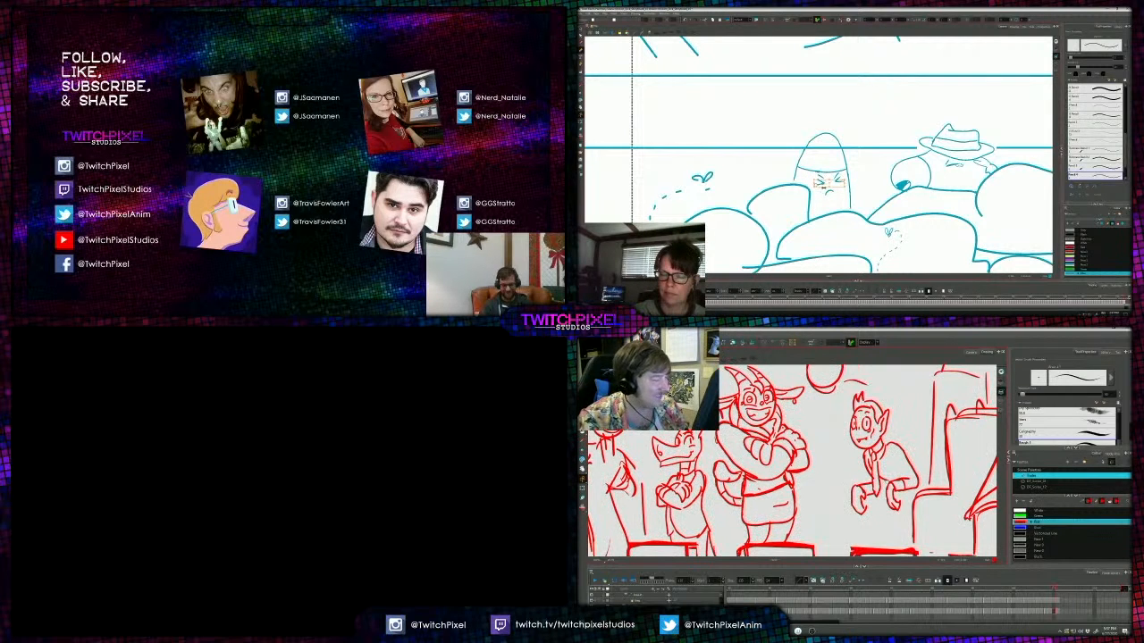
pyautogui.press('Delete')
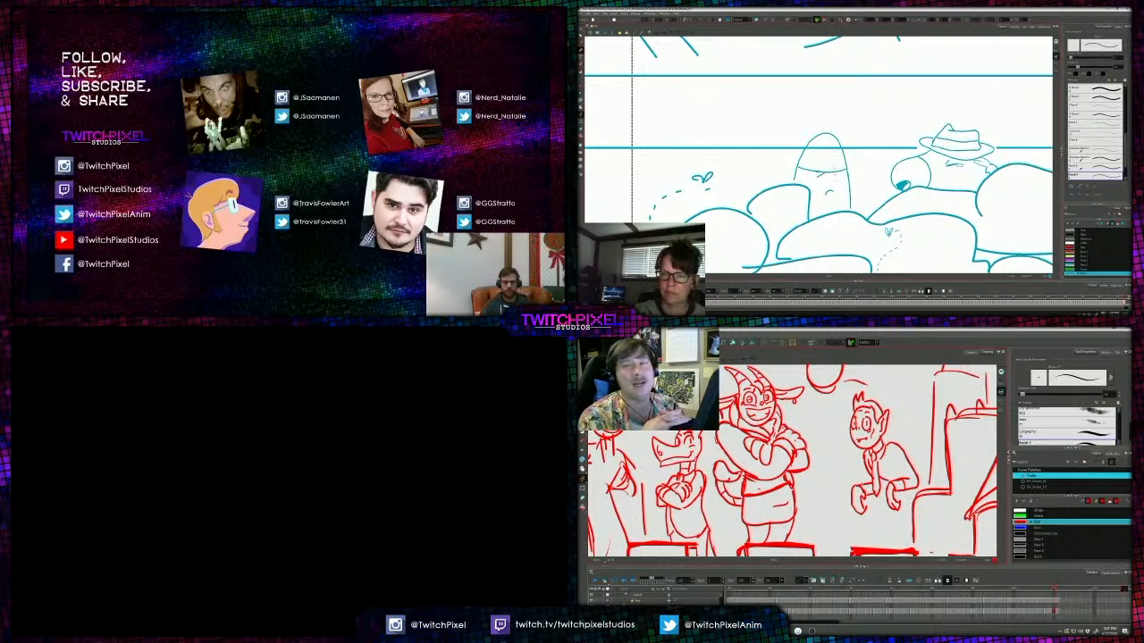
pyautogui.moveTo(820, 177); pyautogui.dragTo(838, 177)
# Inspect the pointed-eared figure's hands and the crowd line-up at different magnifications.
pyautogui.scroll(1, 847, 408)
pyautogui.scroll(1, 847, 408)
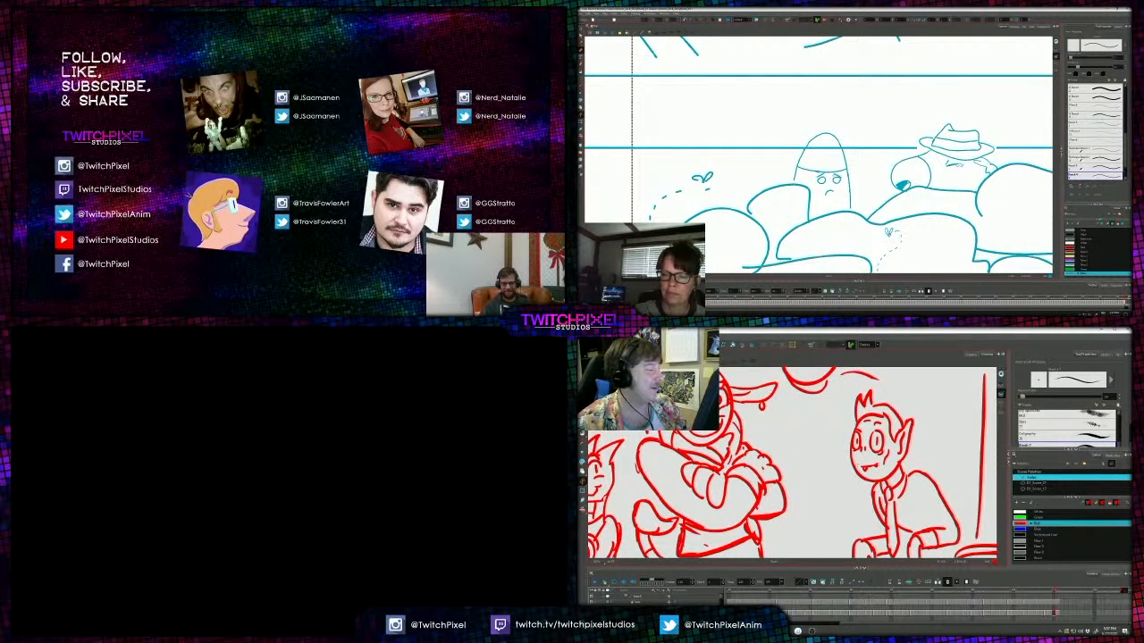
pyautogui.scroll(1, 847, 408)
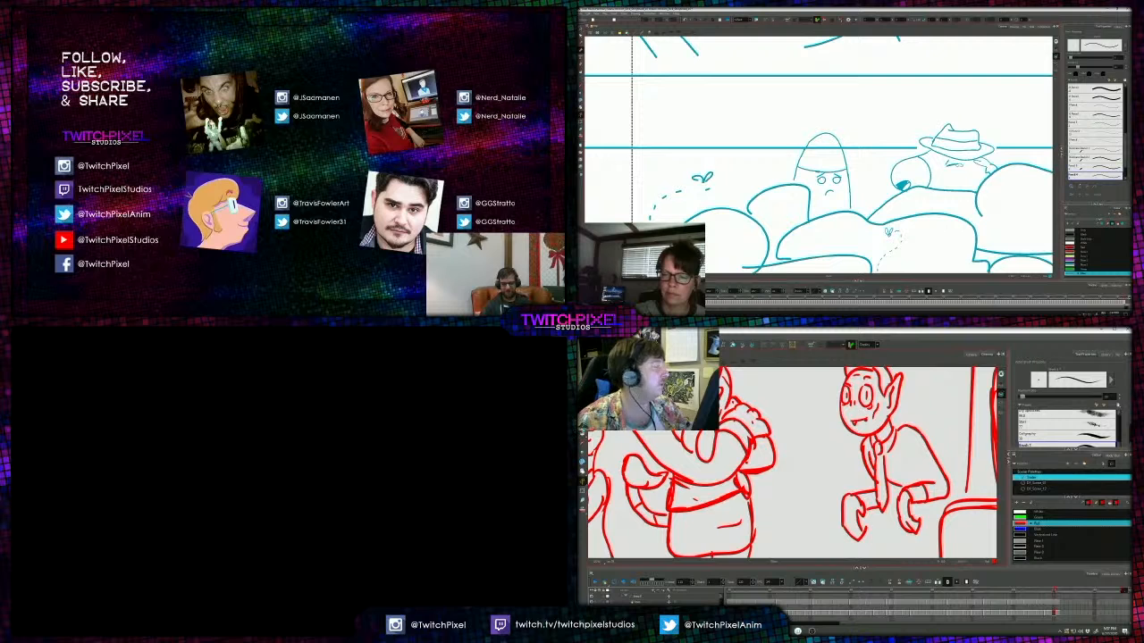
pyautogui.moveTo(857, 521); pyautogui.dragTo(856, 493)
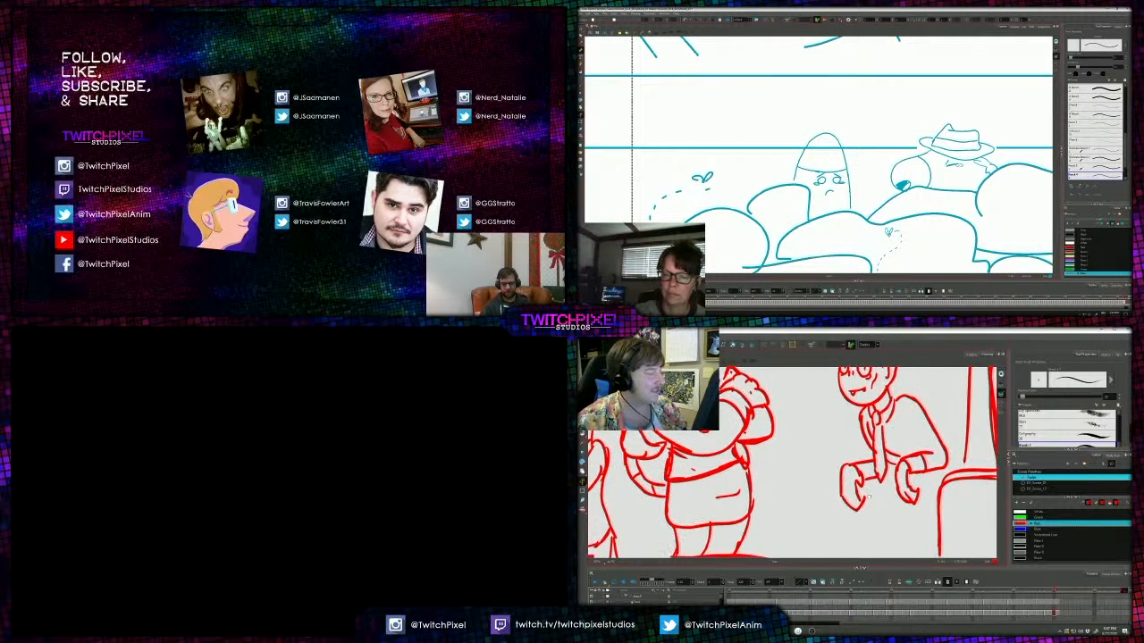
pyautogui.moveTo(847, 541); pyautogui.dragTo(847, 471)
pyautogui.scroll(-1, 847, 470)
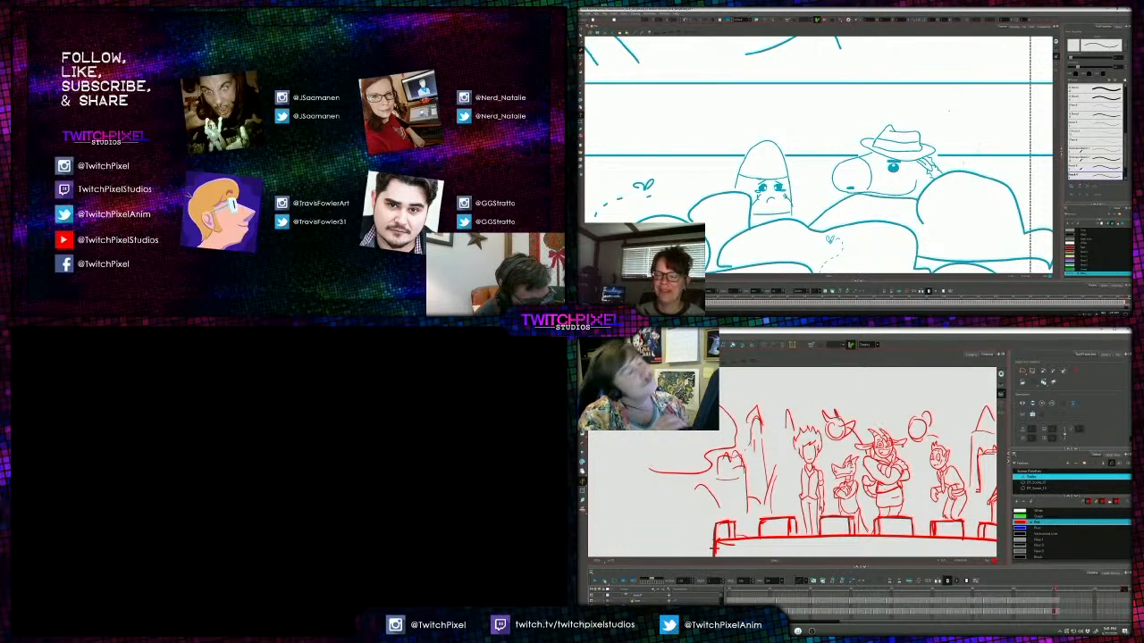
pyautogui.scroll(3, 799, 511)
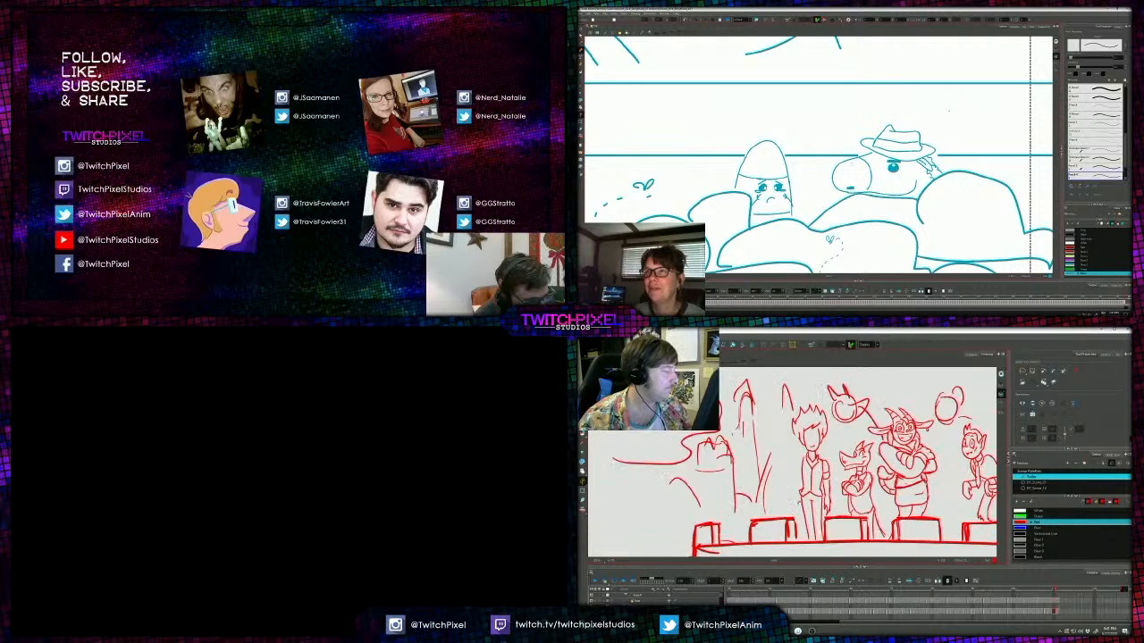
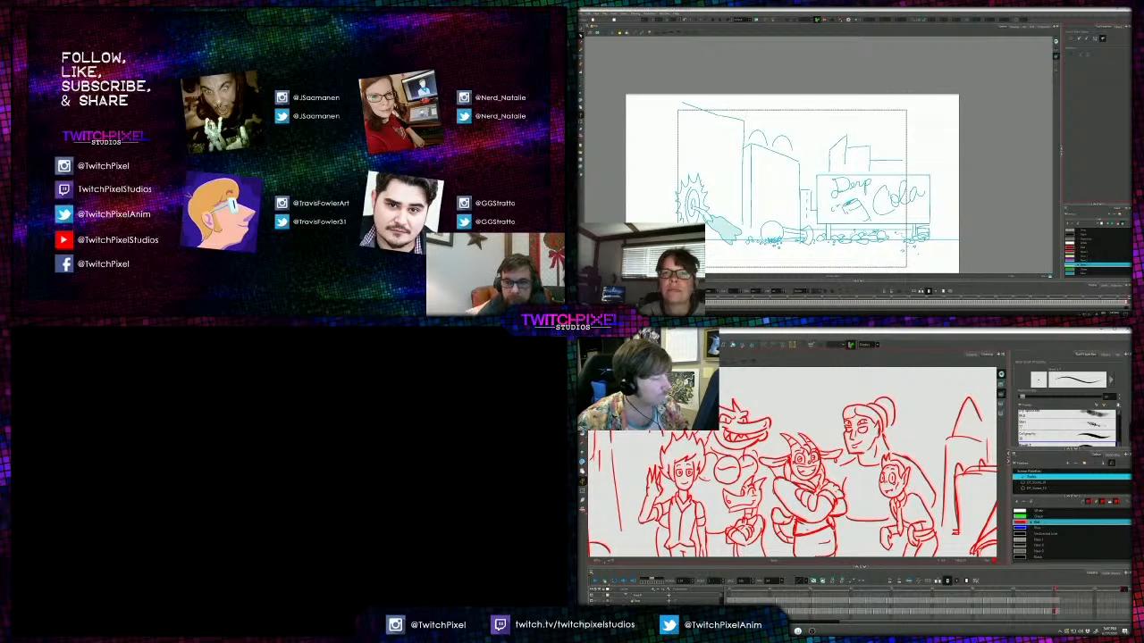
# Brush the waist and belt of the tall ponytailed figure, and move the other board to the candy cane panel and onward.
pyautogui.moveTo(912, 484)
pyautogui.mouseDown()
pyautogui.moveTo(925, 494)
pyautogui.moveTo(929, 478)
pyautogui.mouseUp()
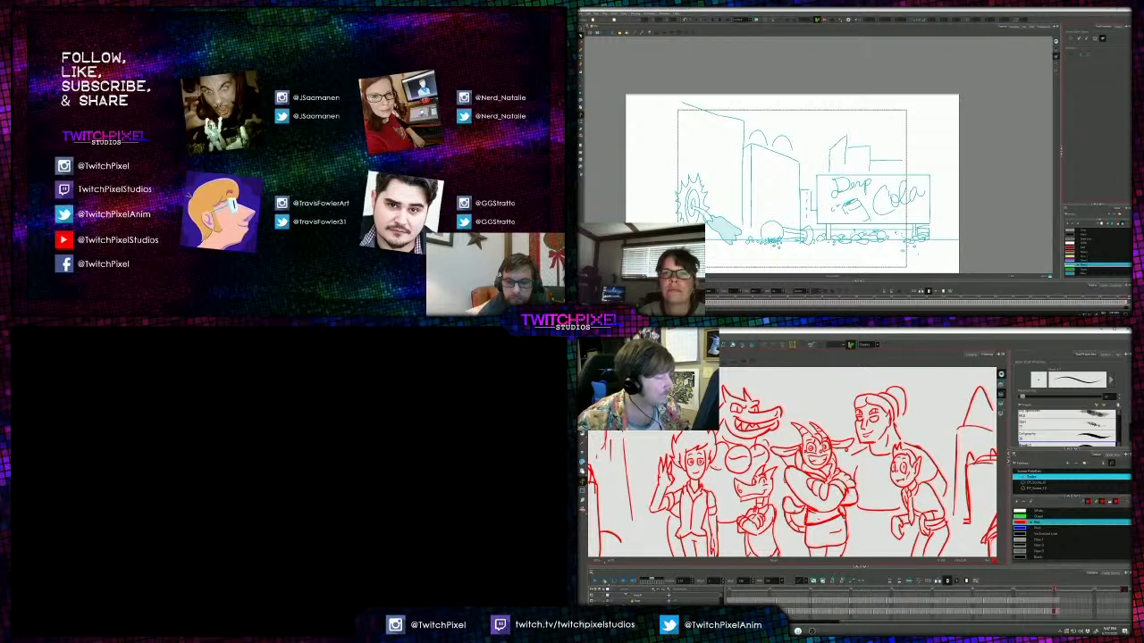
pyautogui.moveTo(854, 522); pyautogui.dragTo(856, 516)
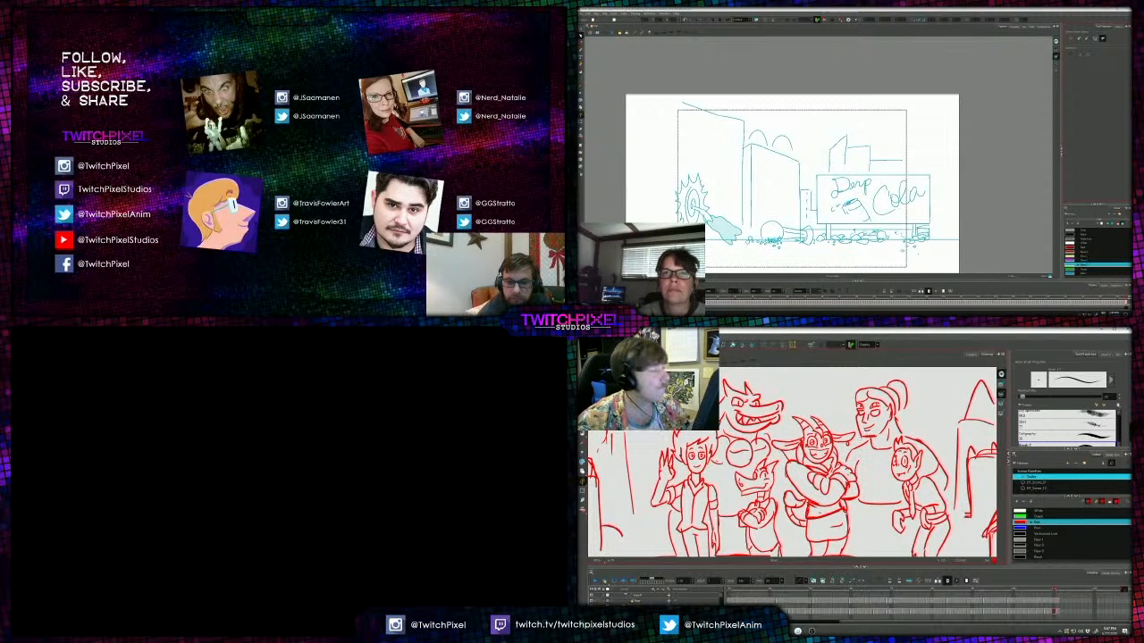
pyautogui.moveTo(870, 522); pyautogui.dragTo(875, 481)
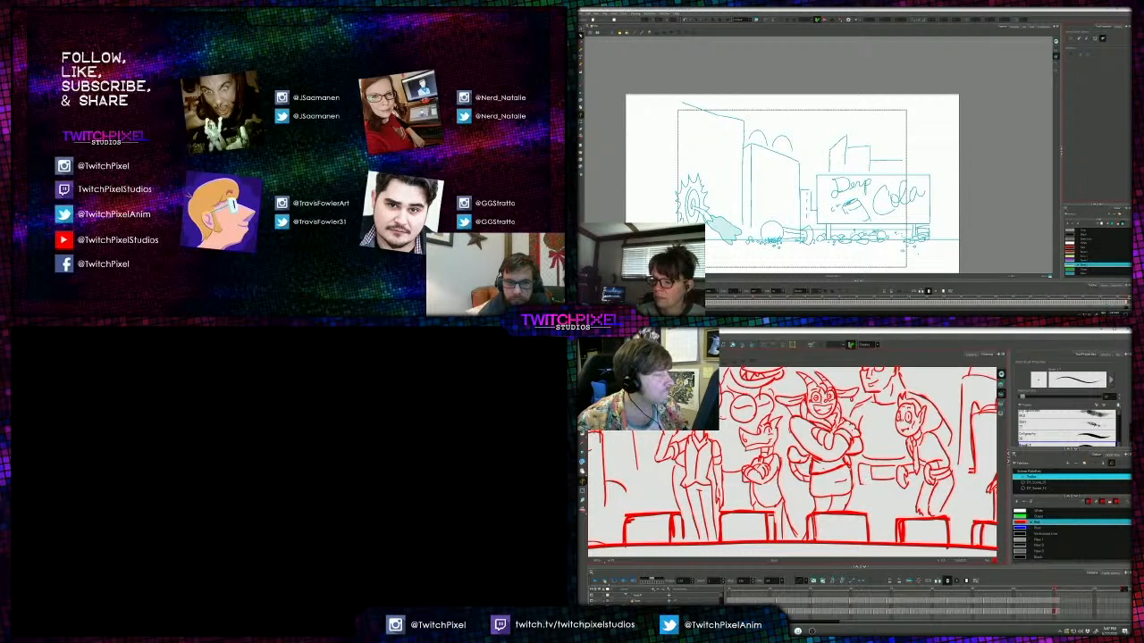
pyautogui.click(923, 304)
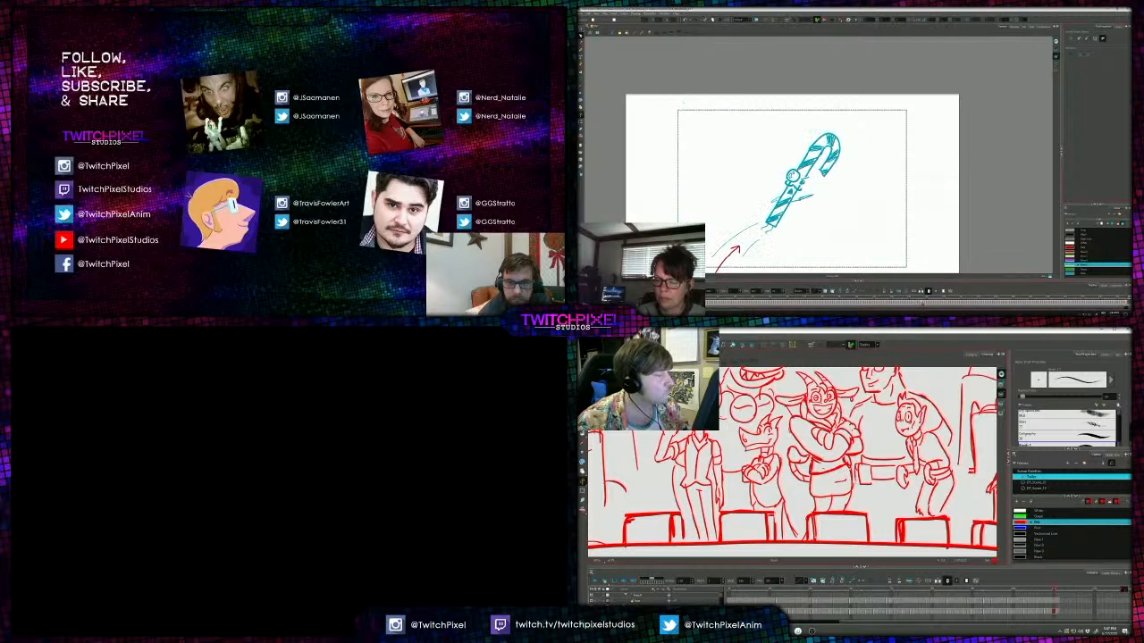
pyautogui.press('f')
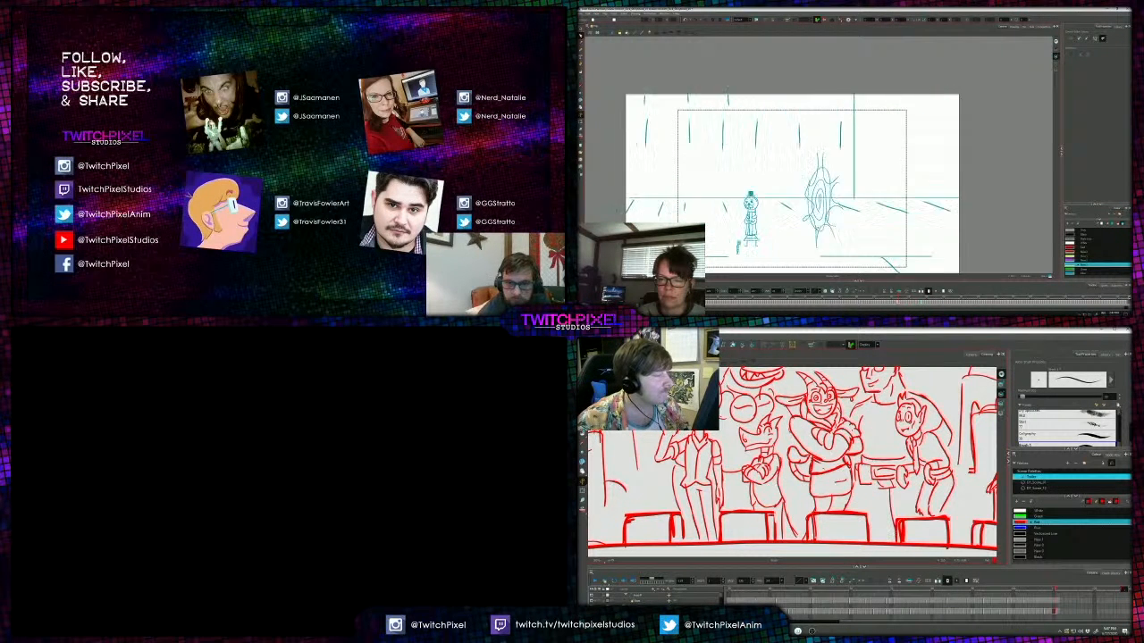
# Brush a crenellated castle tower in red behind the crowd, beside the tall ponytailed figure.
pyautogui.moveTo(793, 443); pyautogui.dragTo(793, 481)
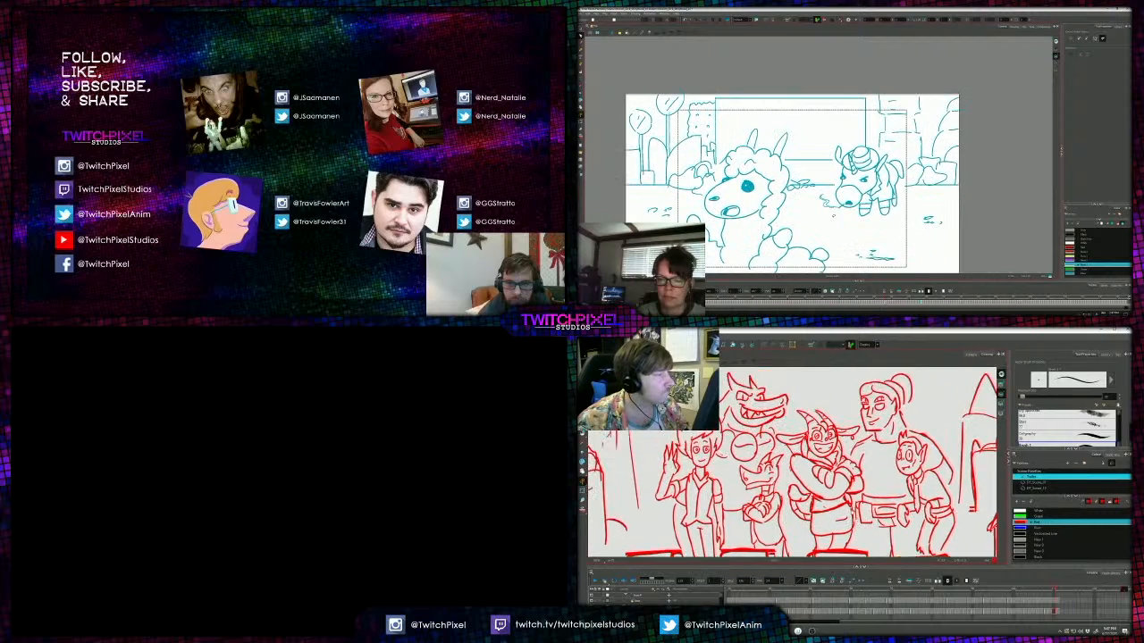
pyautogui.press('1')
pyautogui.press('1')
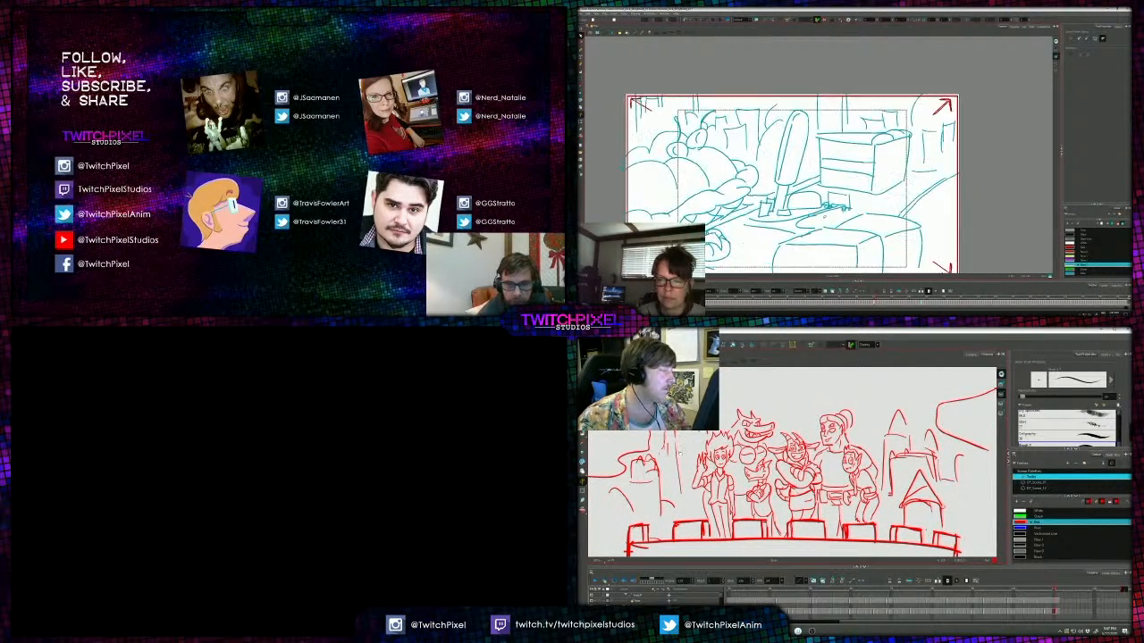
pyautogui.moveTo(622, 457); pyautogui.dragTo(688, 461)
pyautogui.press('2')
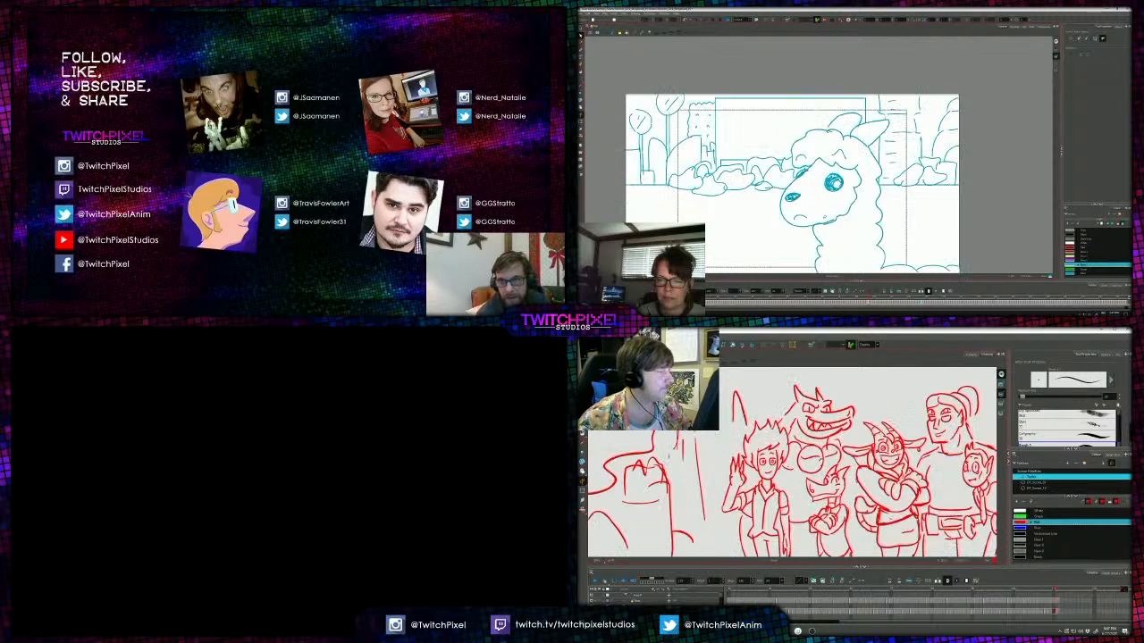
pyautogui.press('2')
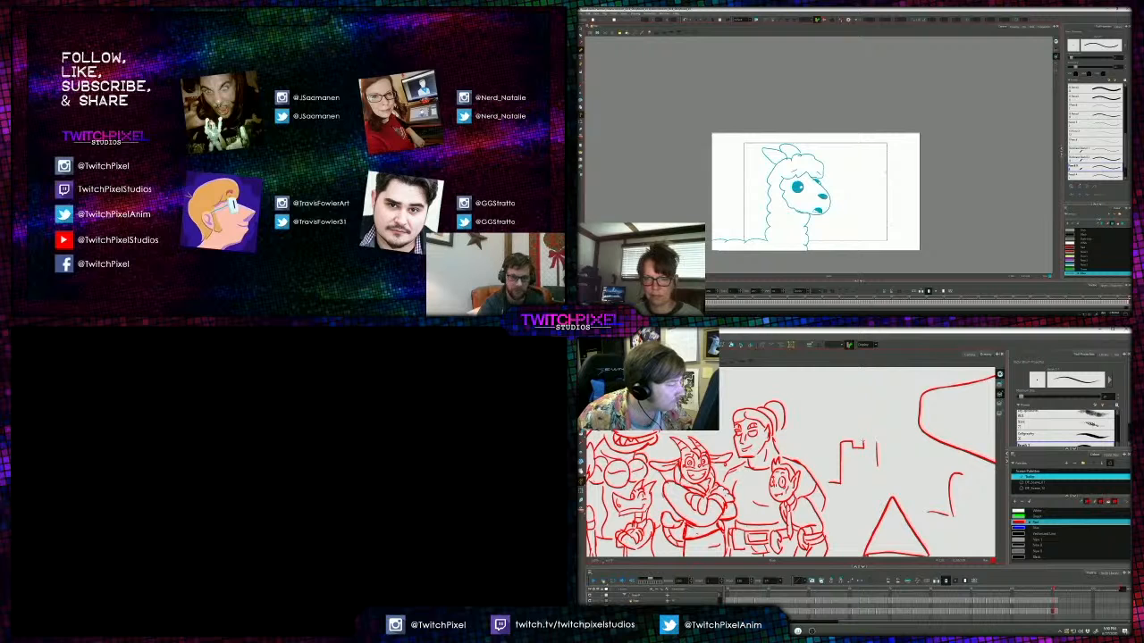
pyautogui.moveTo(863, 441)
pyautogui.mouseDown()
pyautogui.moveTo(875, 441)
pyautogui.moveTo(878, 482)
pyautogui.mouseUp()
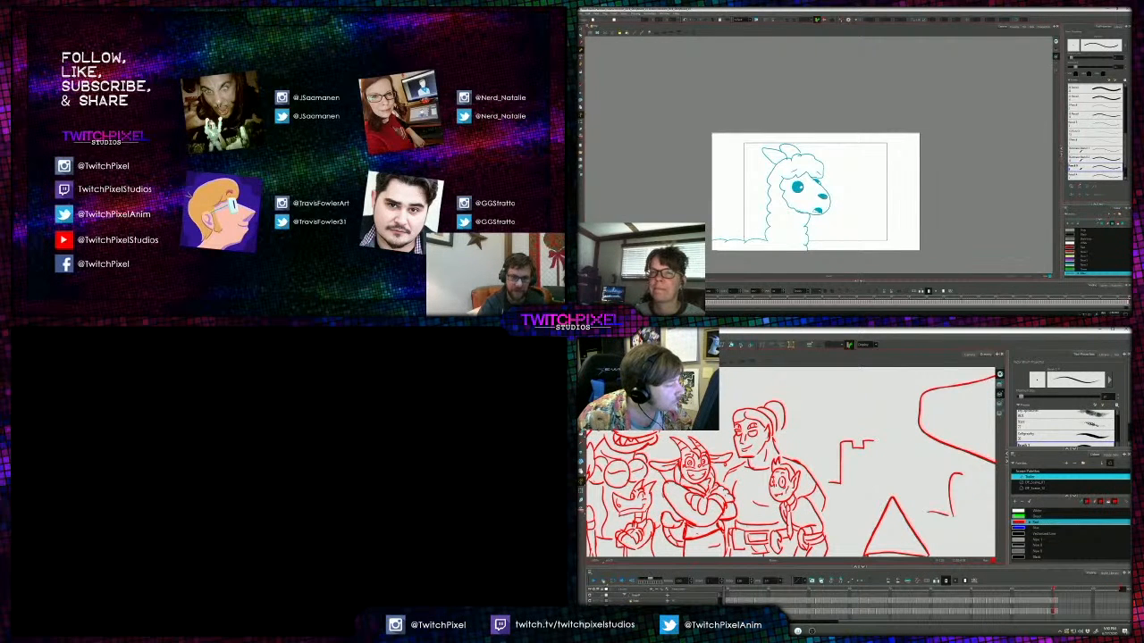
pyautogui.moveTo(874, 440)
pyautogui.mouseDown()
pyautogui.moveTo(892, 442)
pyautogui.moveTo(891, 491)
pyautogui.moveTo(834, 489)
pyautogui.mouseUp()
pyautogui.hotkey('alt', 't')
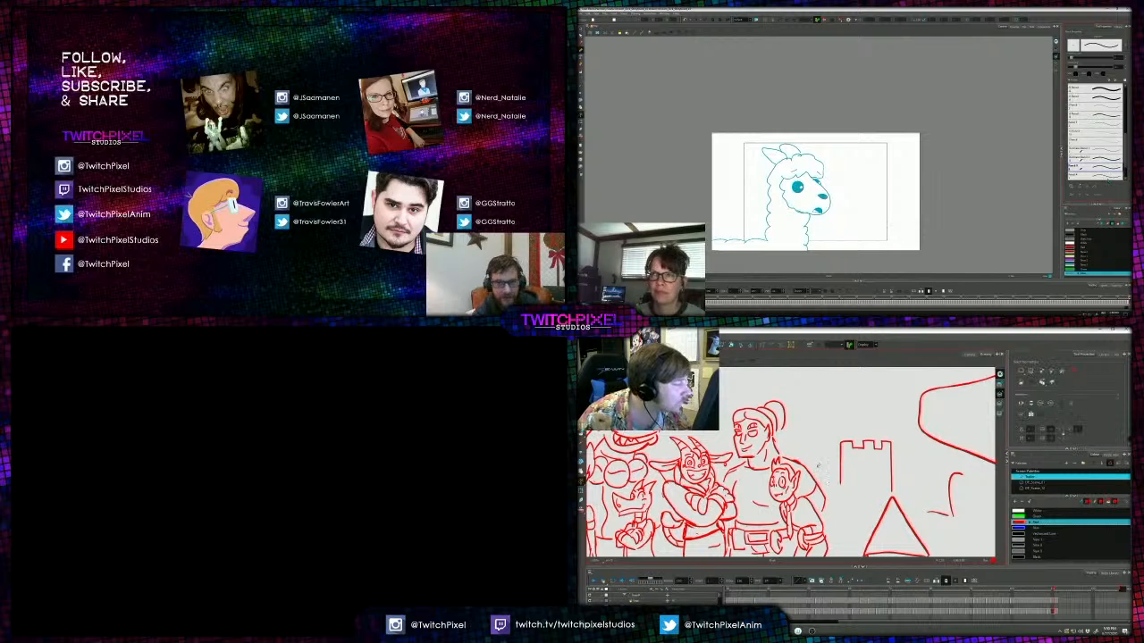
pyautogui.hotkey('alt', 'b')
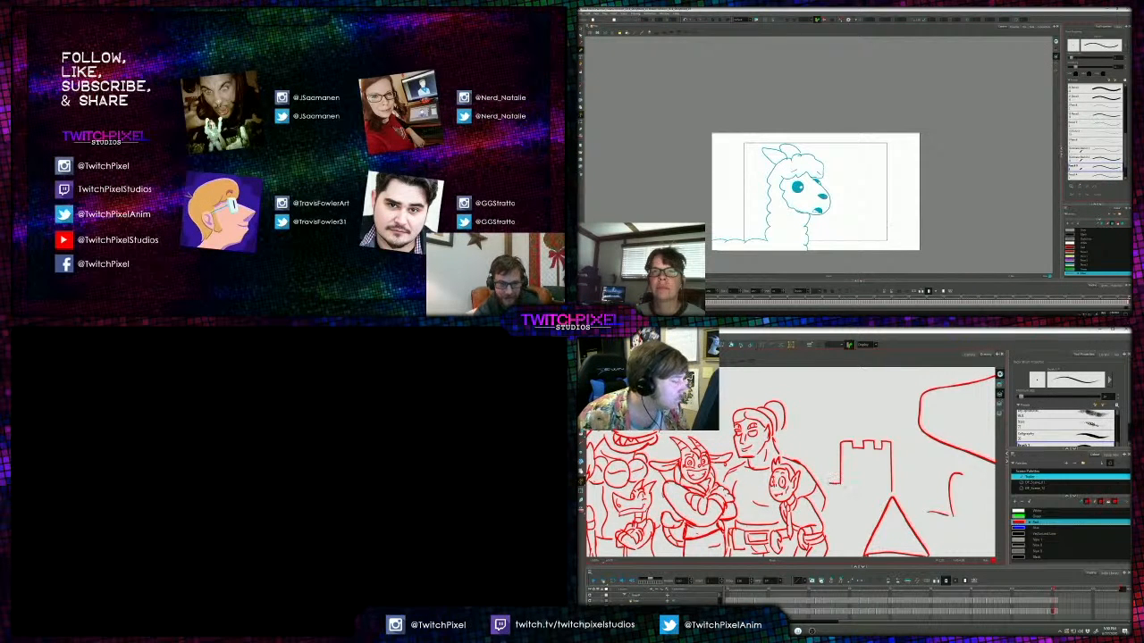
# Delete the stray curved line beside the pointed roof and brush tower walls beneath the roof.
pyautogui.hotkey('alt', 's')
pyautogui.click(951, 491)
pyautogui.press('Delete')
pyautogui.moveTo(947, 500); pyautogui.dragTo(890, 469)
pyautogui.hotkey('alt', 'b')
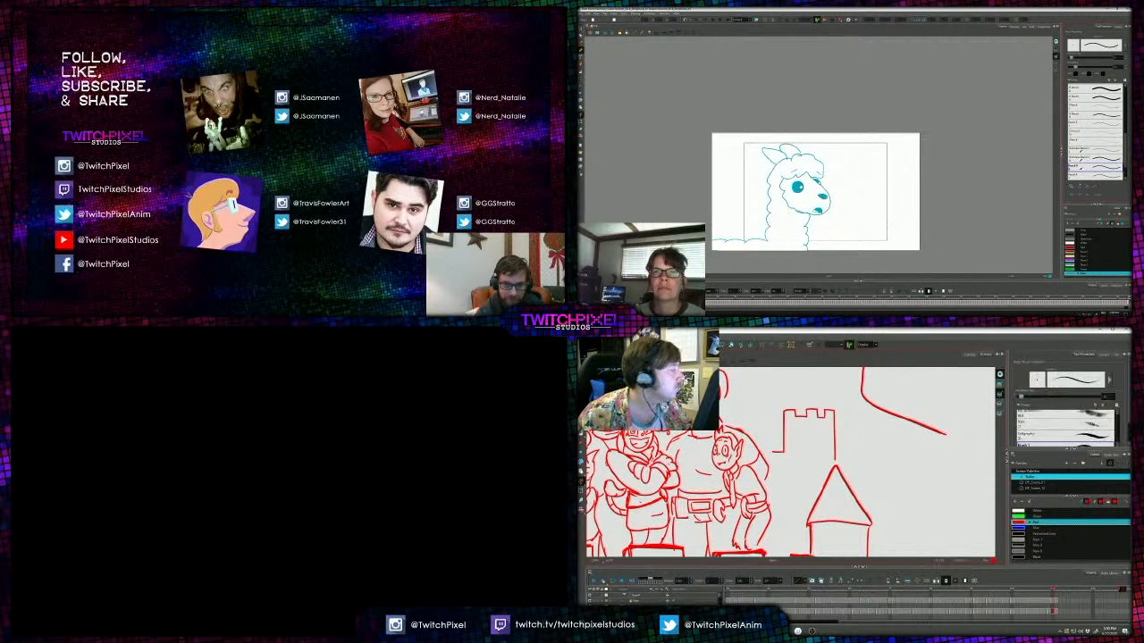
pyautogui.scroll(-5, 724, 474)
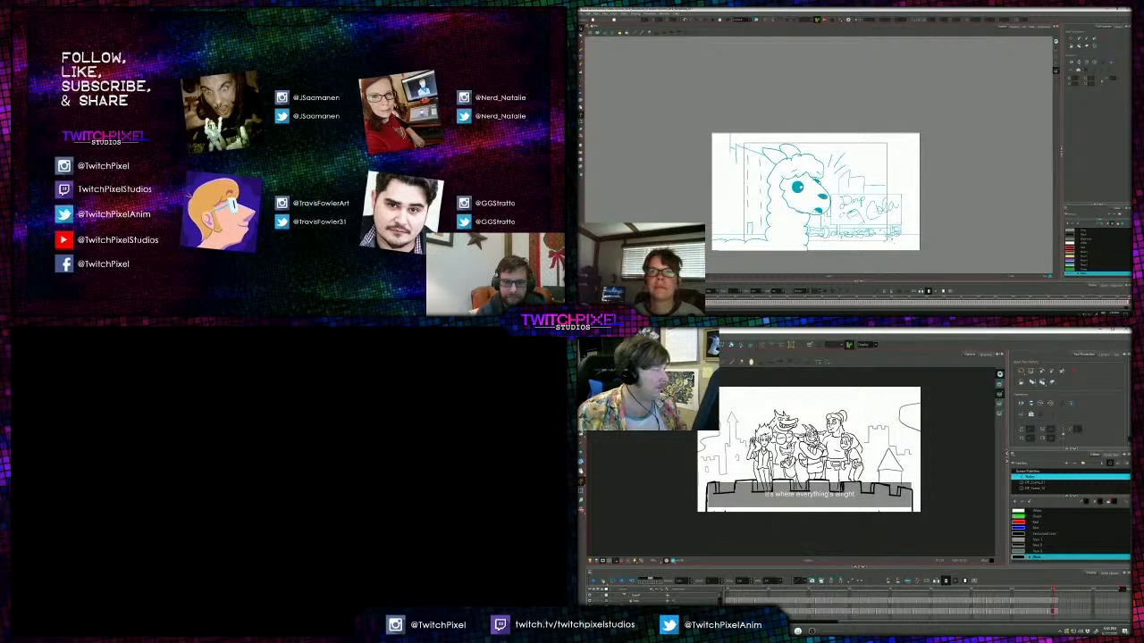
# Select and adjust the dome-headed creature's eye nearest the hatted creature.
pyautogui.moveTo(684, 495); pyautogui.dragTo(724, 504)
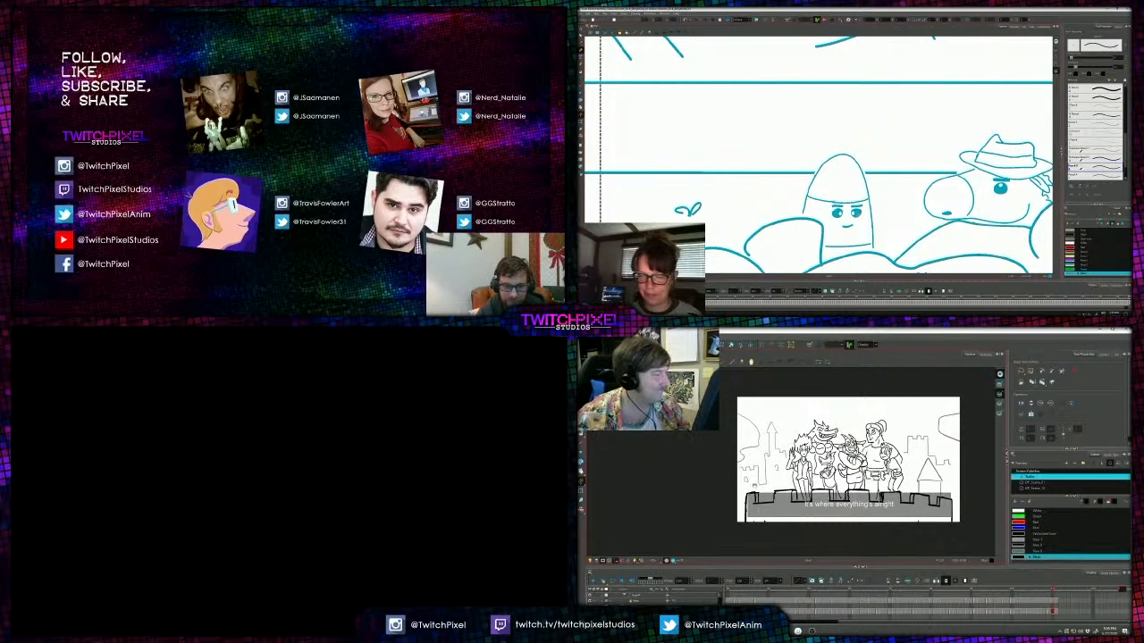
pyautogui.hotkey('alt', 's')
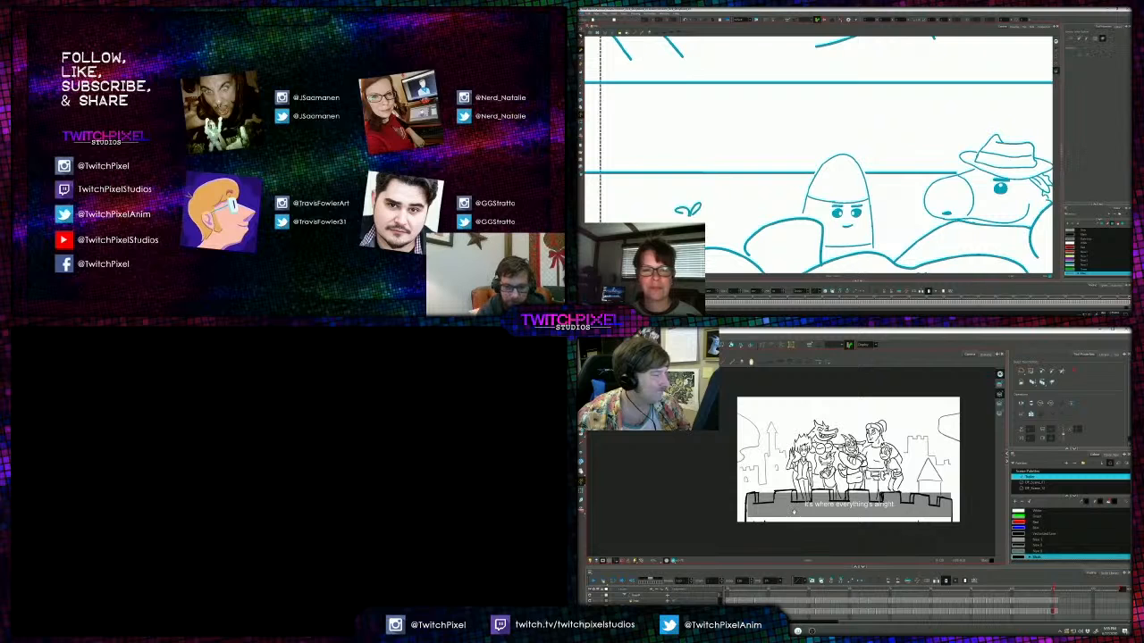
pyautogui.moveTo(787, 509); pyautogui.dragTo(788, 501)
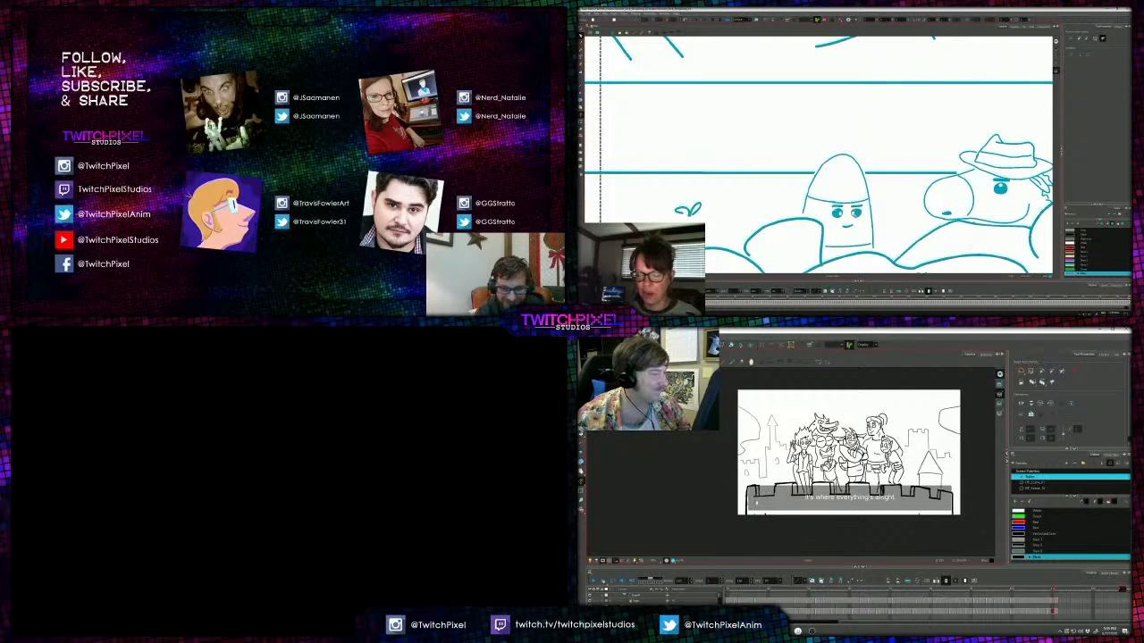
pyautogui.click(857, 212)
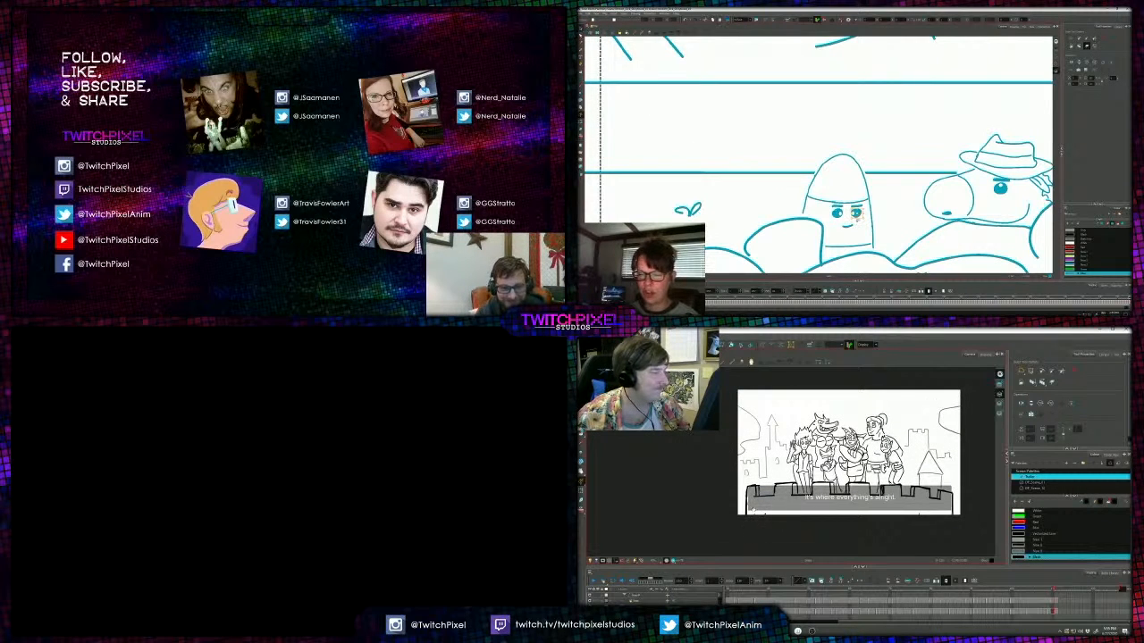
pyautogui.moveTo(759, 517); pyautogui.dragTo(760, 515)
pyautogui.click(855, 213)
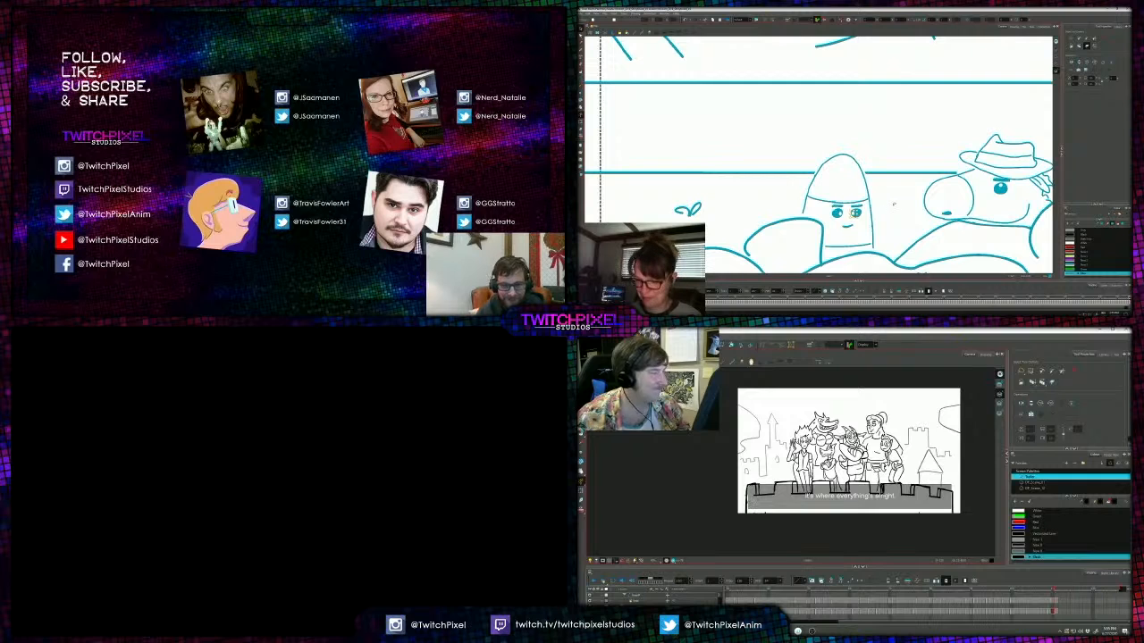
pyautogui.click(885, 207)
# Turn the dome-headed creature's smile into a frown and move the other board from the Dungeon Flippers title back to the gate panel.
pyautogui.press('.')
pyautogui.press('.')
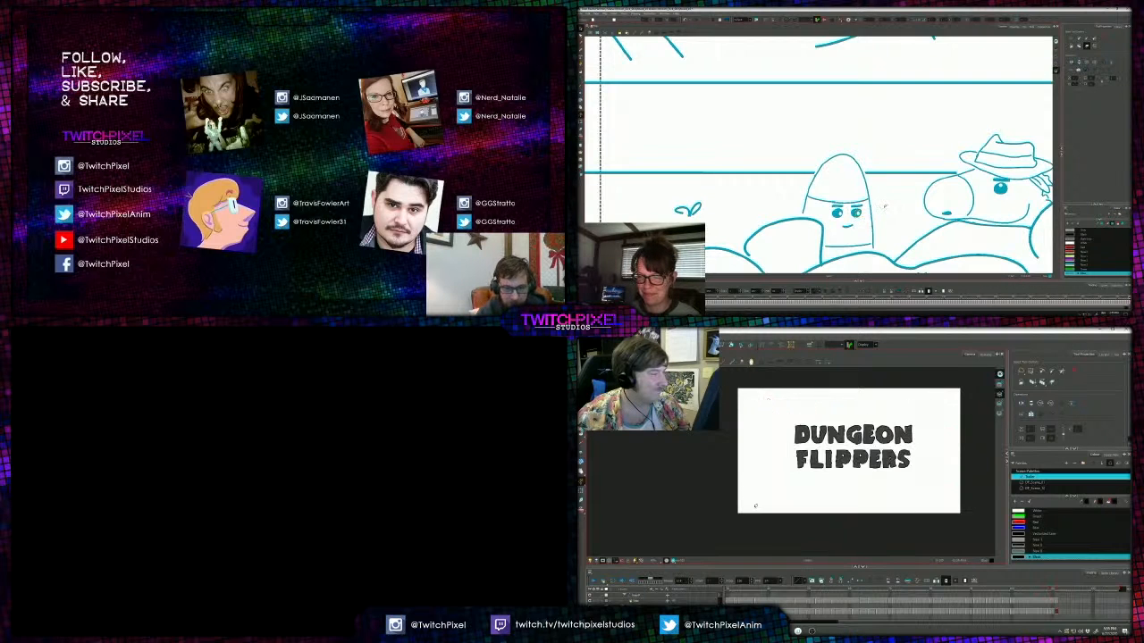
pyautogui.scroll(-4, 886, 206)
pyautogui.press(',')
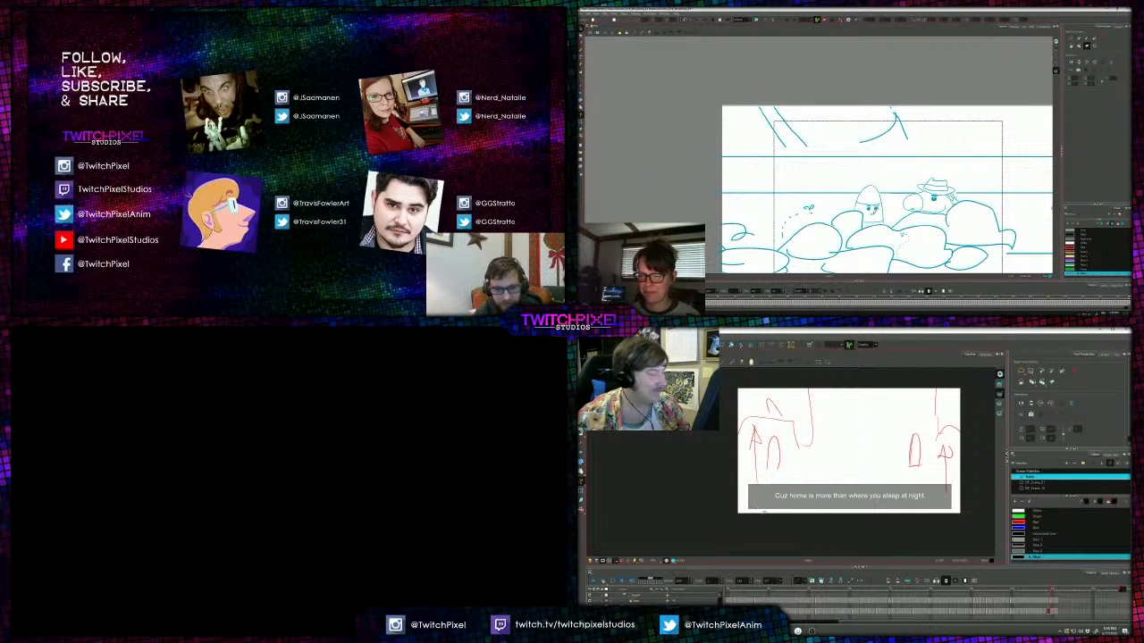
pyautogui.click(875, 213)
pyautogui.press(',')
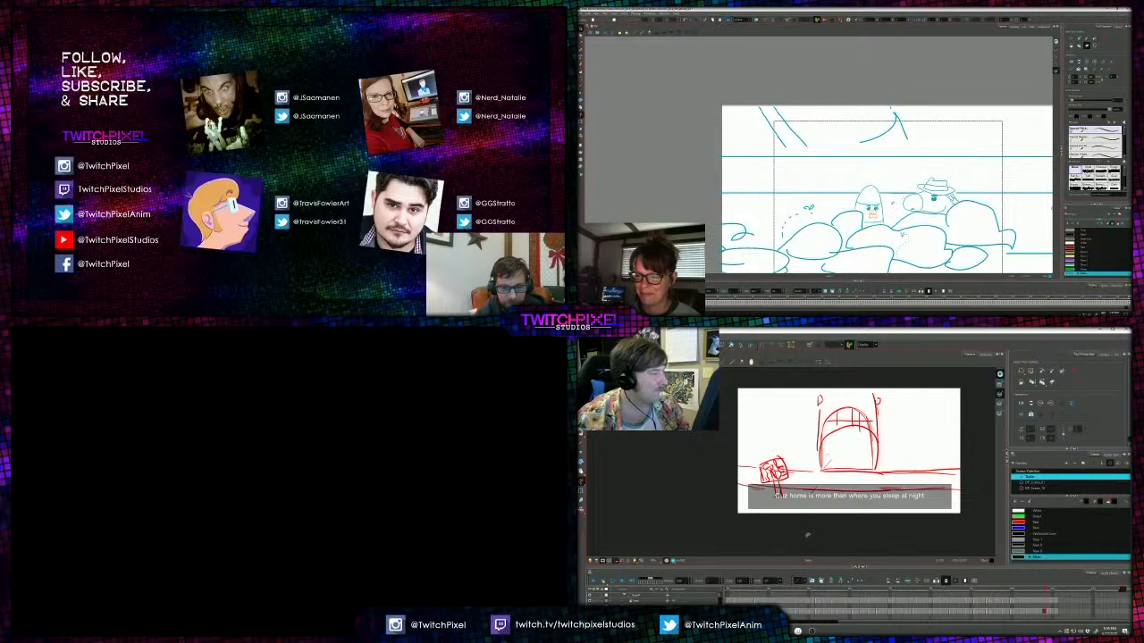
pyautogui.click(890, 205)
# Move the lyric board to the panel captioned "-we've got to sell some real estate" and enlarge the boulder pile scene.
pyautogui.press(',')
pyautogui.press(',')
pyautogui.press(',')
pyautogui.press(',')
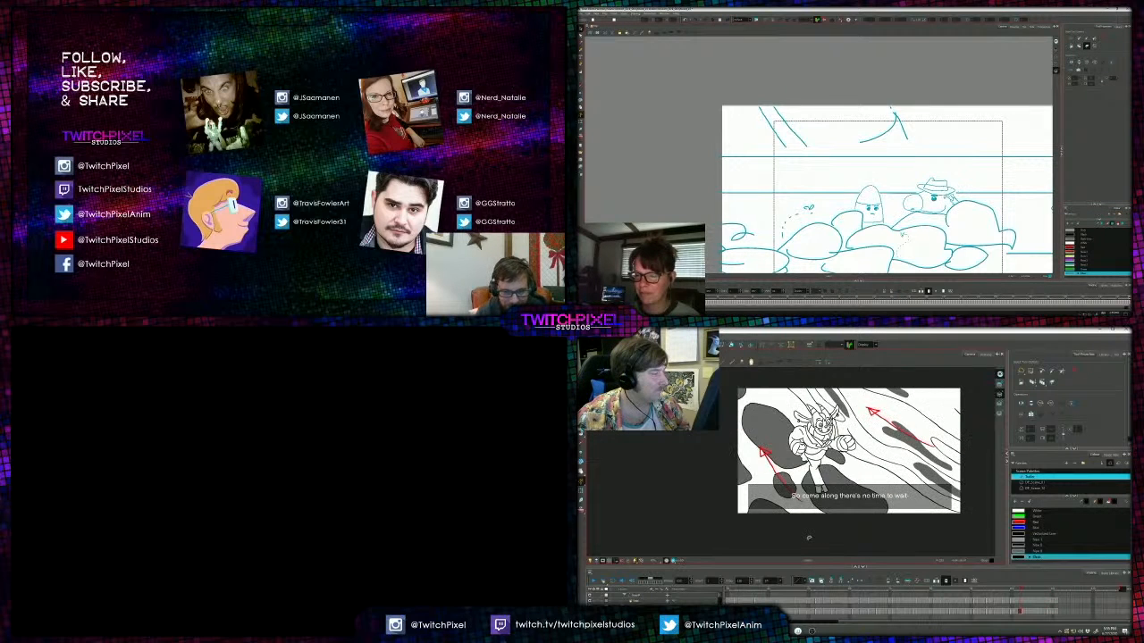
pyautogui.press('.')
pyautogui.moveTo(976, 196); pyautogui.dragTo(941, 183)
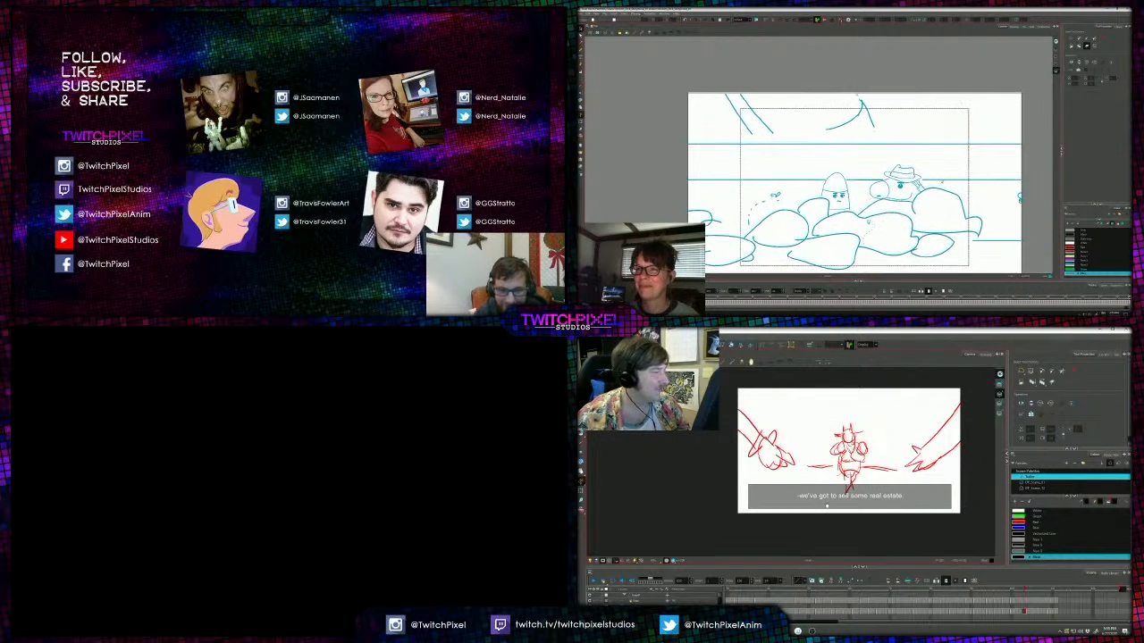
pyautogui.press('2')
# Choose the red swatch and delete the rough finger strokes of the reaching hand on the panel's right side.
pyautogui.click(1034, 522)
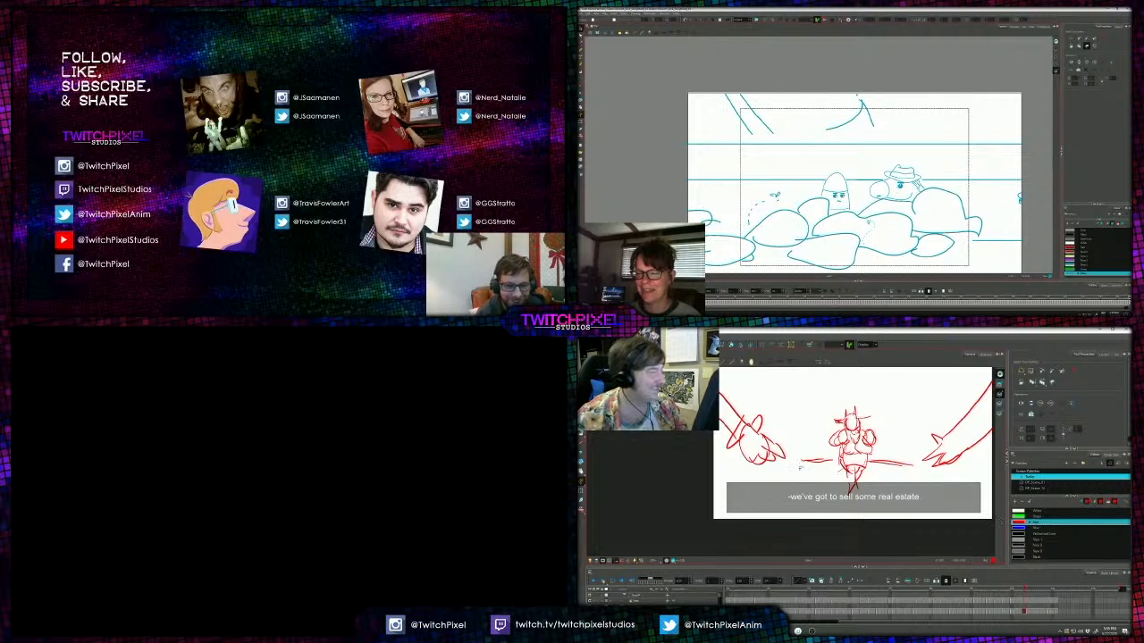
pyautogui.moveTo(961, 402); pyautogui.dragTo(954, 420)
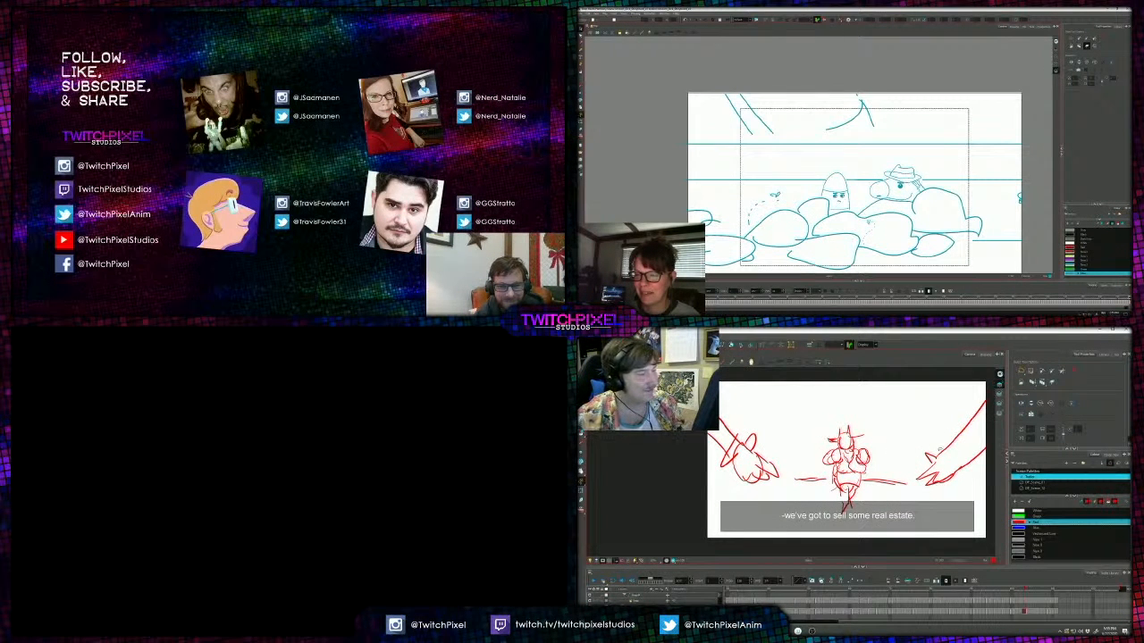
pyautogui.click(999, 404)
pyautogui.scroll(4, 897, 185)
pyautogui.press('Delete')
pyautogui.moveTo(914, 463)
pyautogui.mouseDown()
pyautogui.moveTo(929, 489)
pyautogui.moveTo(938, 464)
pyautogui.mouseUp()
pyautogui.press('Delete')
# Brush cleaner fingers and a palm onto the right reaching hand, deleting its leftover rough stroke.
pyautogui.hotkey('alt', 'b')
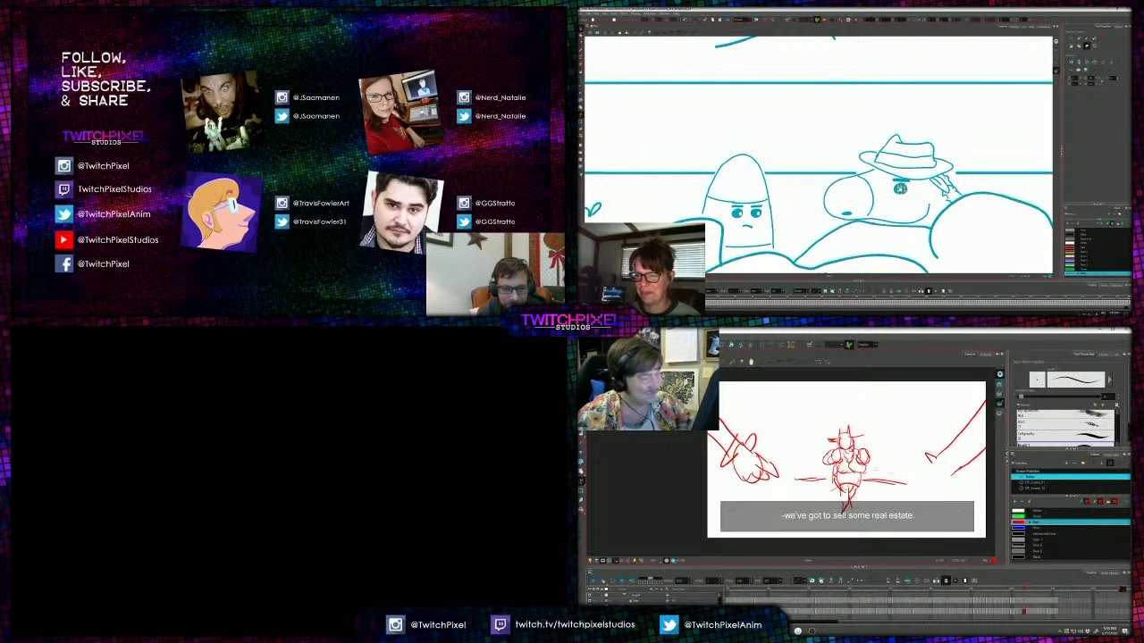
pyautogui.moveTo(925, 467)
pyautogui.mouseDown()
pyautogui.moveTo(949, 479)
pyautogui.moveTo(937, 463)
pyautogui.mouseUp()
pyautogui.hotkey('alt', 's')
pyautogui.press('Delete')
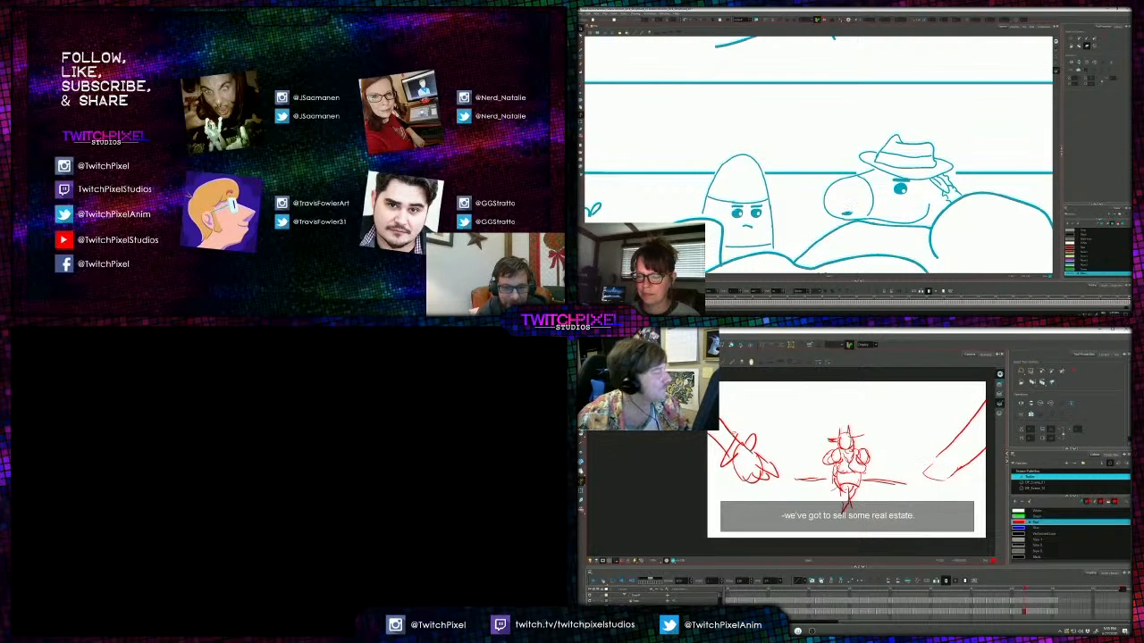
pyautogui.hotkey('alt', 'b')
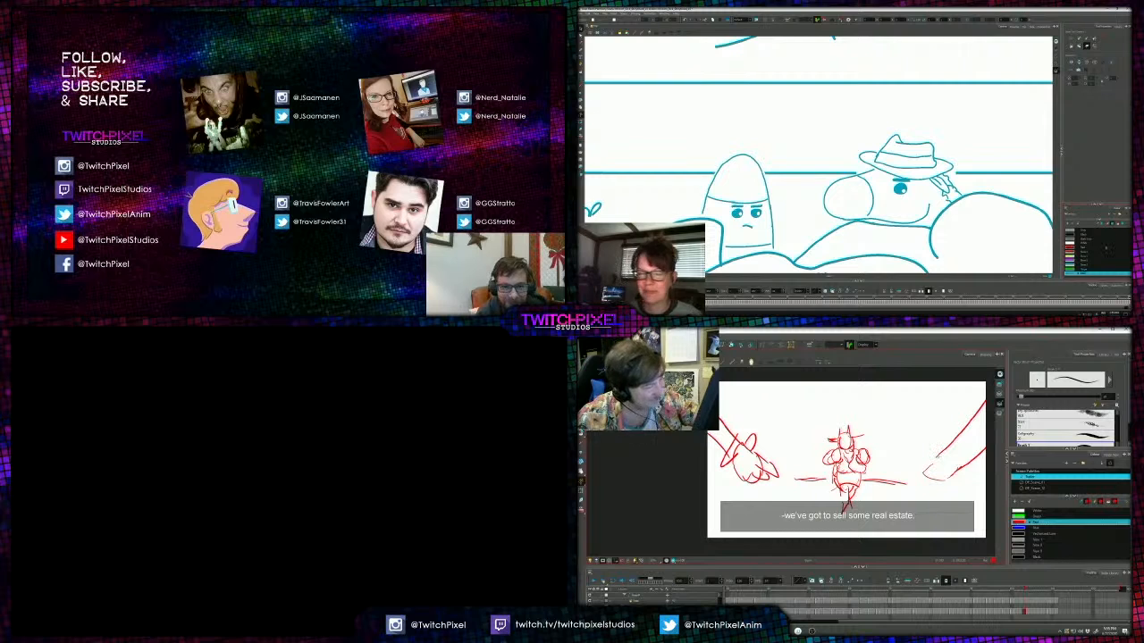
pyautogui.moveTo(939, 458)
pyautogui.mouseDown()
pyautogui.moveTo(919, 461)
pyautogui.moveTo(934, 479)
pyautogui.moveTo(962, 461)
pyautogui.mouseUp()
pyautogui.hotkey('alt', '/')
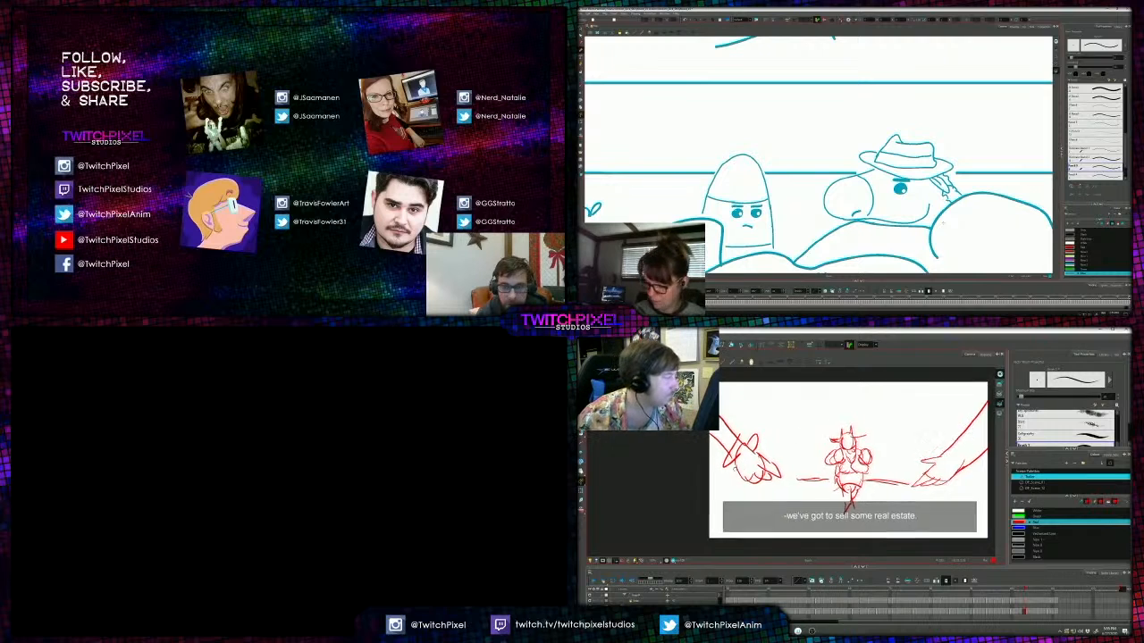
# Delete the rough palm strokes of the reaching hand on the panel's left side.
pyautogui.hotkey('alt', 's')
pyautogui.click(757, 481)
pyautogui.press('Delete')
pyautogui.press('1')
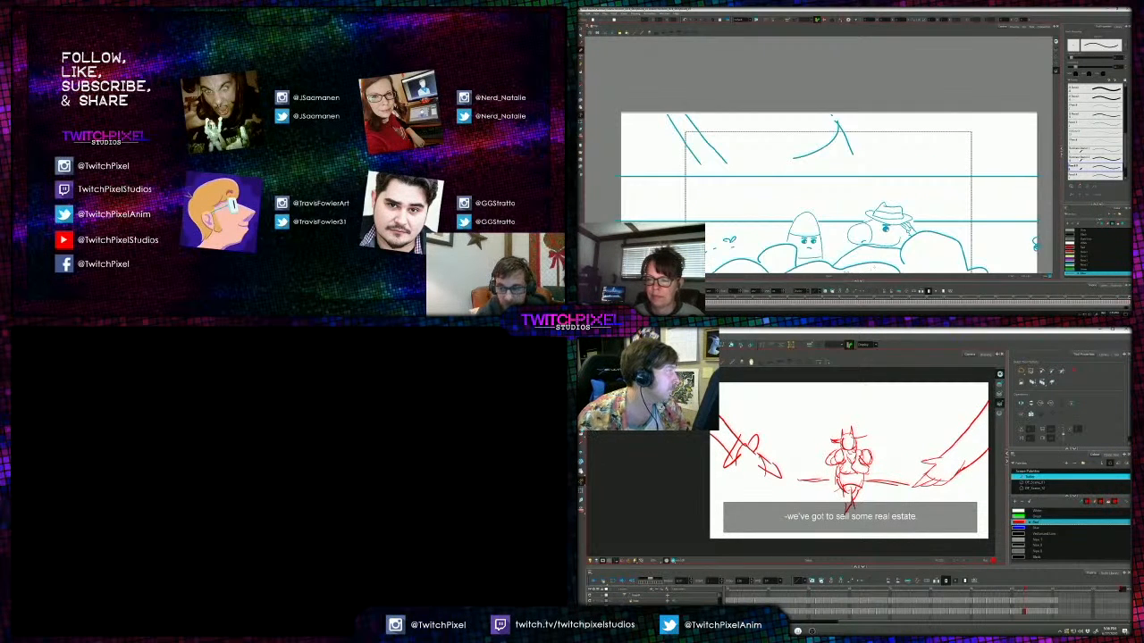
pyautogui.moveTo(874, 266); pyautogui.dragTo(892, 215)
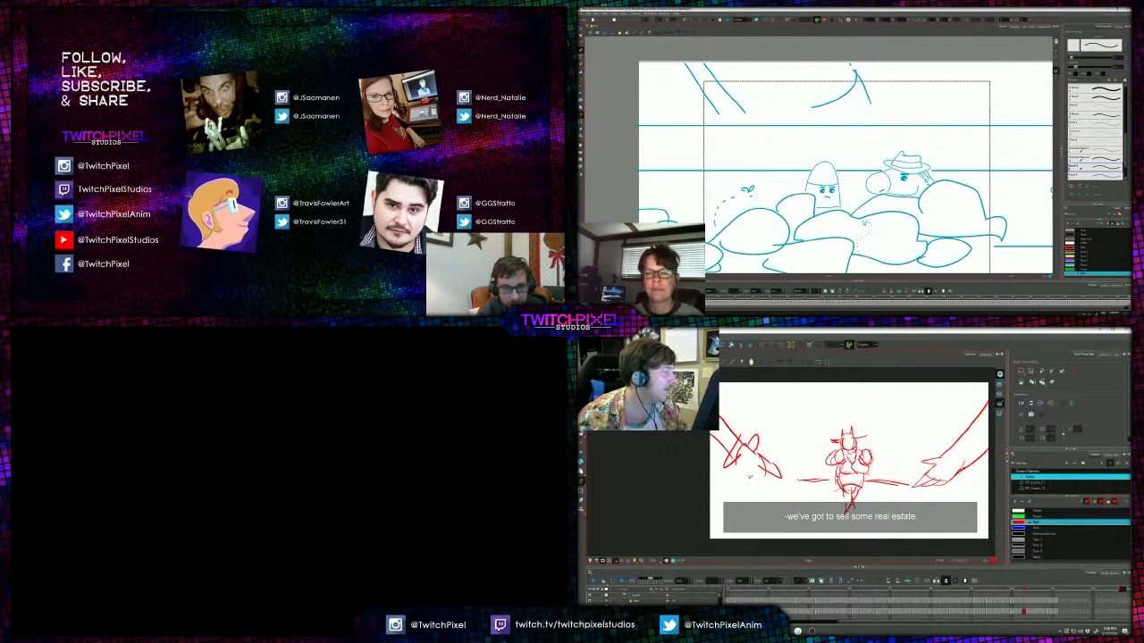
pyautogui.hotkey('alt', 's')
pyautogui.moveTo(757, 477); pyautogui.dragTo(770, 474)
# Lasso the hatted creature on the boulder pile and brush new palm lines on the left reaching hand.
pyautogui.moveTo(927, 147)
pyautogui.mouseDown()
pyautogui.moveTo(885, 149)
pyautogui.moveTo(866, 190)
pyautogui.moveTo(887, 195)
pyautogui.mouseUp()
pyautogui.hotkey('alt', 'b')
pyautogui.moveTo(752, 477); pyautogui.dragTo(768, 482)
pyautogui.moveTo(887, 195); pyautogui.dragTo(931, 189)
pyautogui.moveTo(768, 482); pyautogui.dragTo(766, 472)
pyautogui.moveTo(931, 189); pyautogui.dragTo(933, 153)
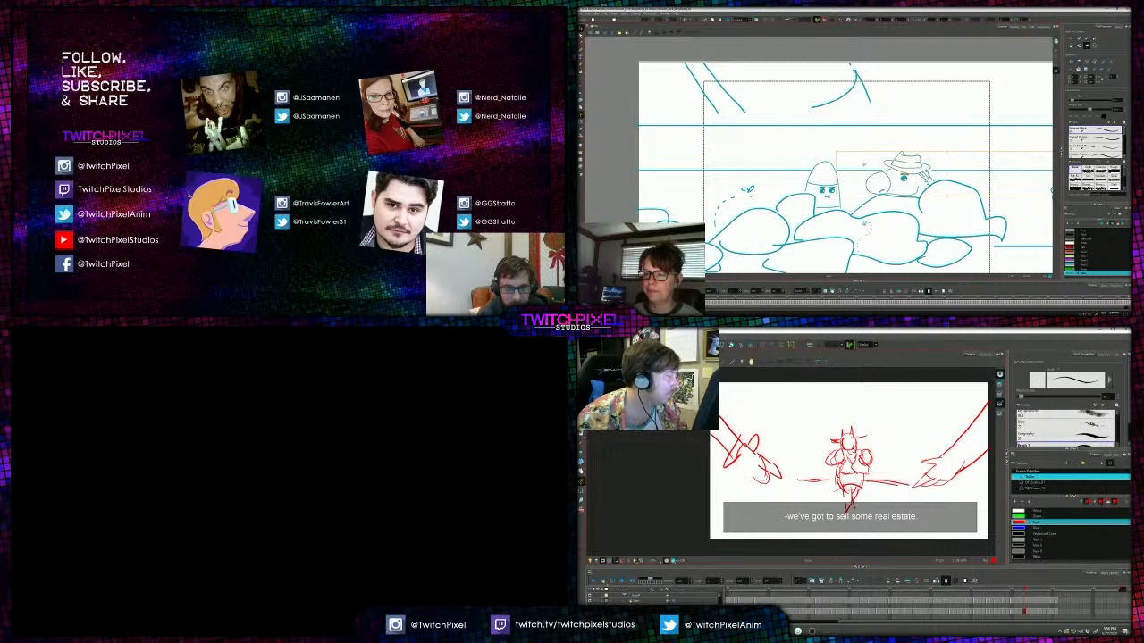
# Drop the stray marks around the hatted creature from the selection and delete the left hand's remaining rough strokes.
pyautogui.hotkey('alt', 's')
pyautogui.moveTo(759, 472)
pyautogui.mouseDown()
pyautogui.moveTo(772, 496)
pyautogui.moveTo(773, 484)
pyautogui.moveTo(730, 460)
pyautogui.mouseUp()
pyautogui.press('Delete')
pyautogui.keyDown('shift'); pyautogui.click(863, 169); pyautogui.keyUp('shift')
pyautogui.hotkey('alt', 'b')
pyautogui.keyDown('shift'); pyautogui.click(947, 169); pyautogui.keyUp('shift')
pyautogui.hotkey('alt', 's')
pyautogui.press('Delete')
# Finish cleaning up the left reaching hand and move the selected hatted creature closer to the dome-headed creature, slightly tilted.
pyautogui.moveTo(937, 196); pyautogui.dragTo(923, 162)
pyautogui.press('Delete')
pyautogui.moveTo(756, 465); pyautogui.dragTo(755, 470)
pyautogui.moveTo(921, 184)
pyautogui.mouseDown()
pyautogui.moveTo(909, 185)
pyautogui.moveTo(929, 202)
pyautogui.mouseUp()
pyautogui.hotkey('ctrl', 'z')
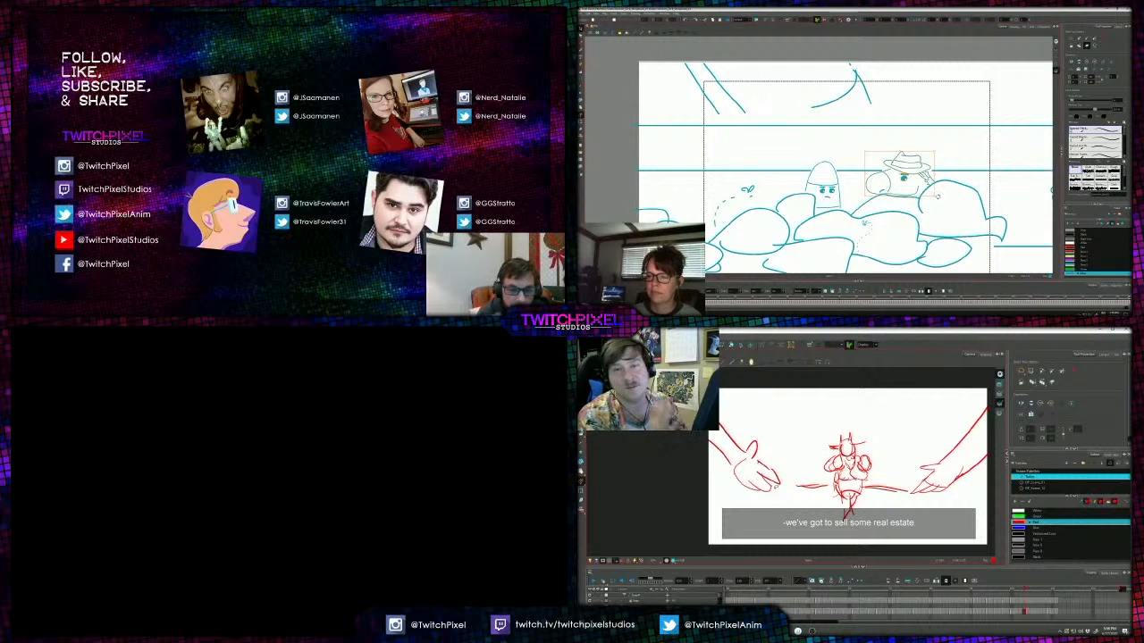
pyautogui.moveTo(936, 151)
pyautogui.mouseDown()
pyautogui.moveTo(927, 145)
pyautogui.moveTo(887, 177)
pyautogui.mouseUp()
# Delete the horned figure's two rough round fists and select the line beneath the hatted creature.
pyautogui.scroll(3, 813, 494)
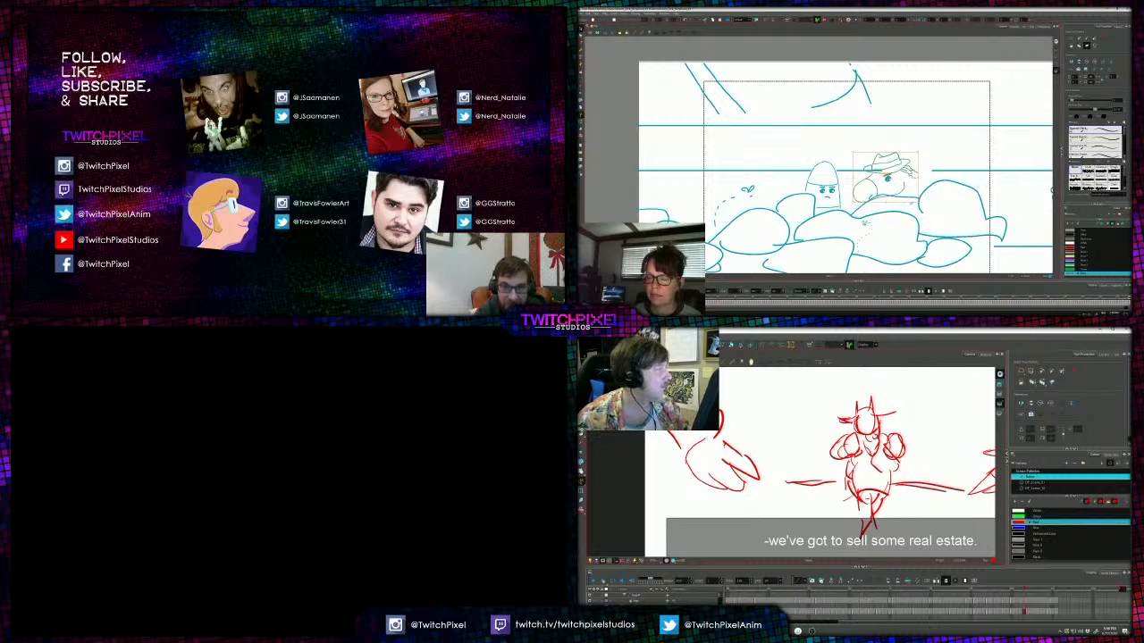
pyautogui.hotkey('alt', 'b')
pyautogui.click(911, 208)
pyautogui.click(905, 196)
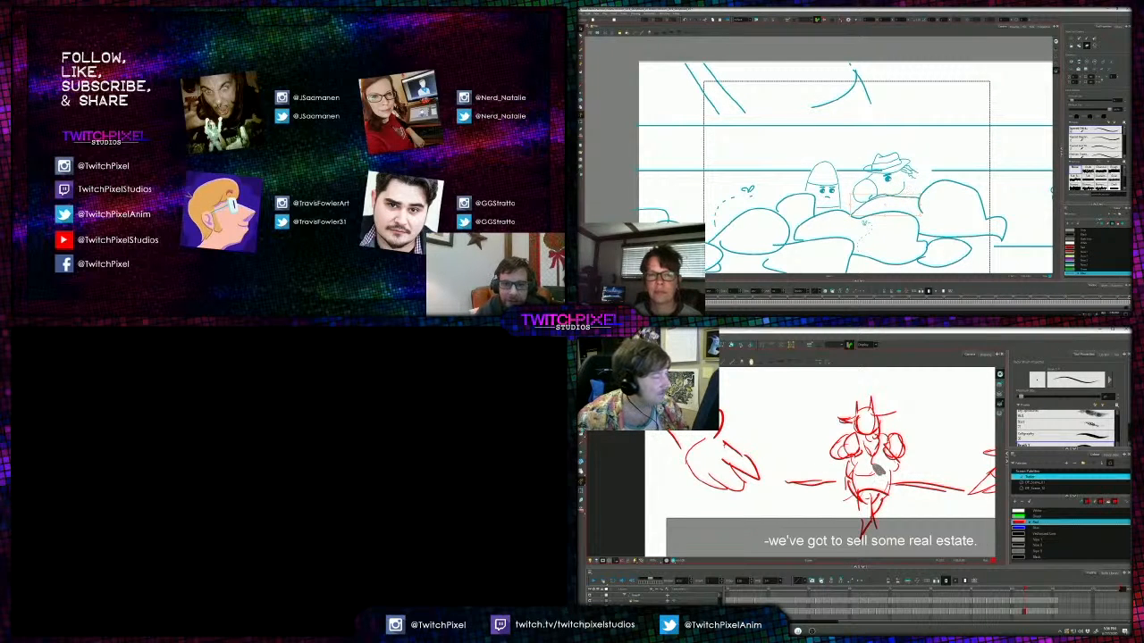
pyautogui.hotkey('alt', 't')
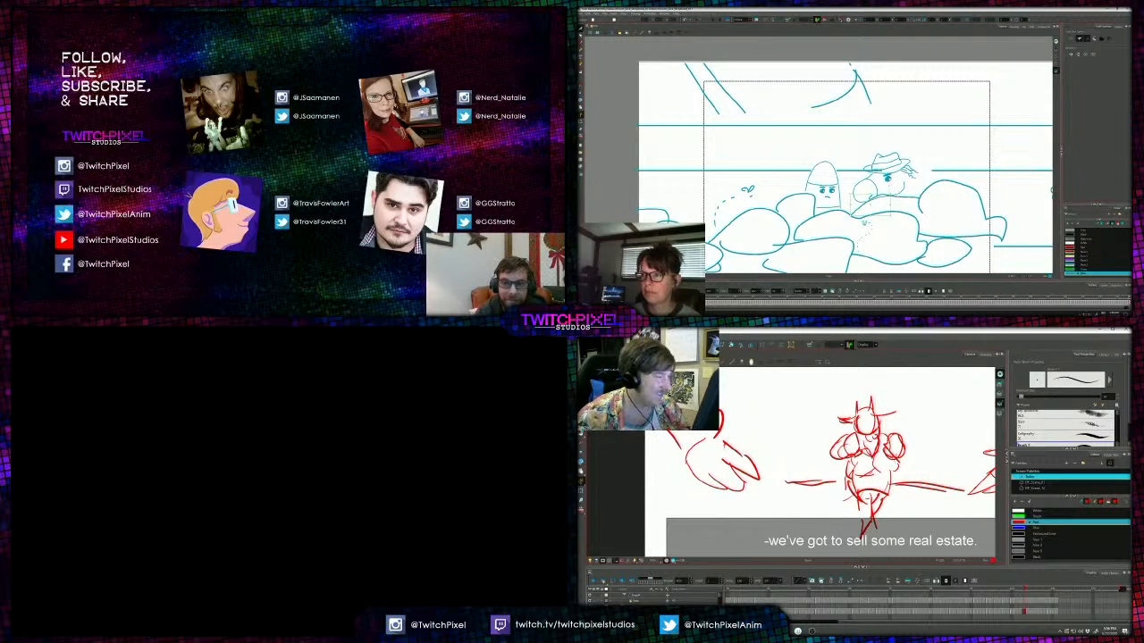
pyautogui.hotkey('alt', 's')
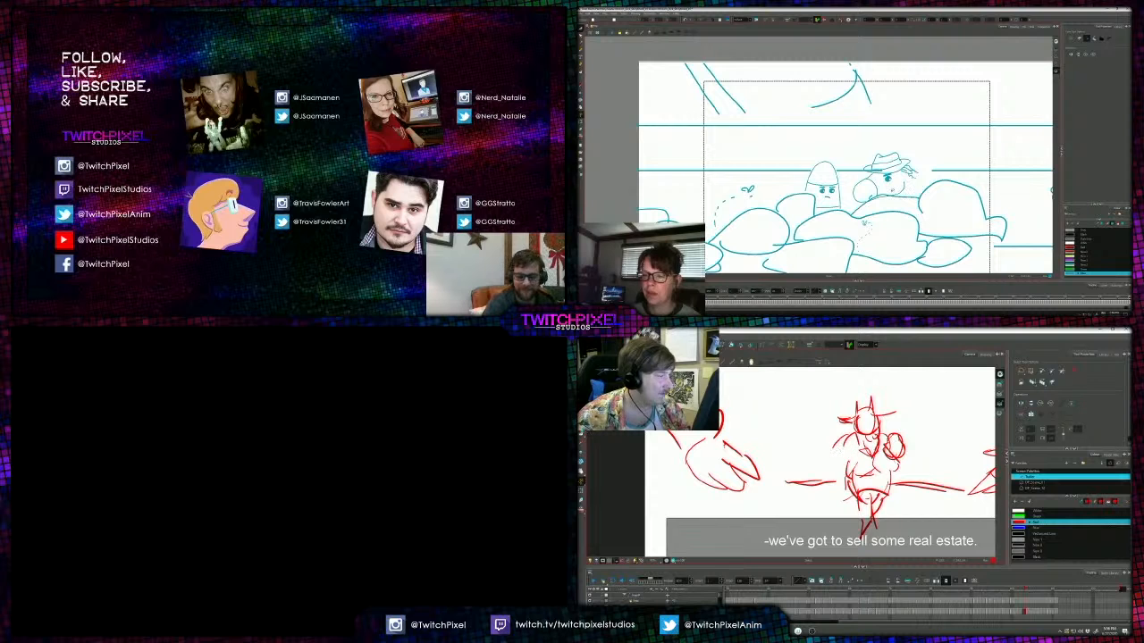
pyautogui.hotkey('alt', 'b')
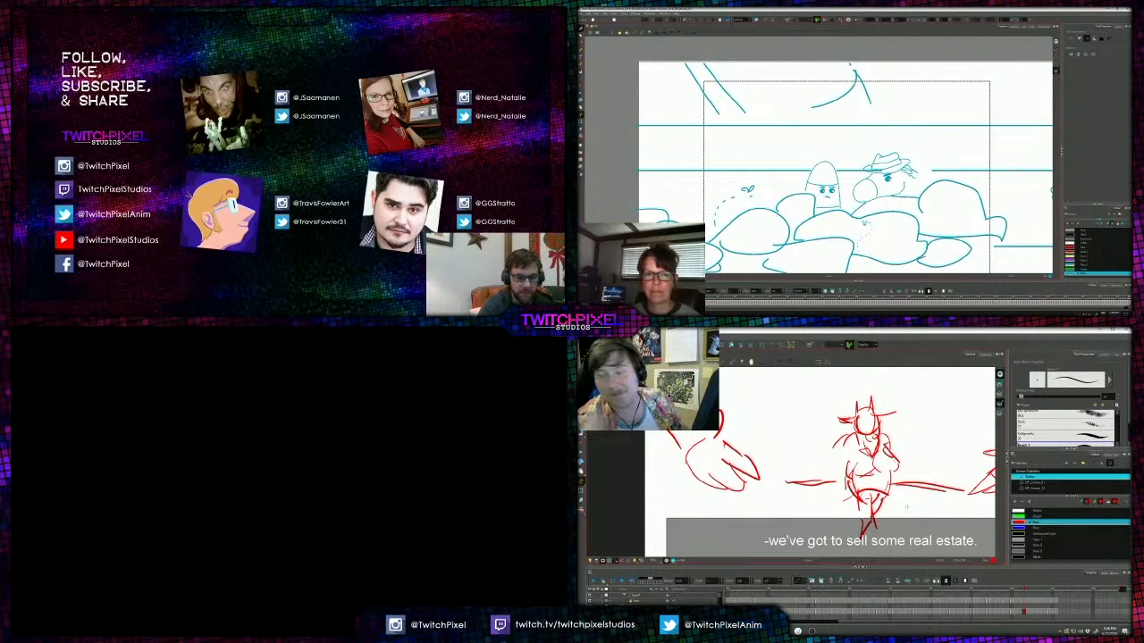
pyautogui.hotkey('alt', 'b')
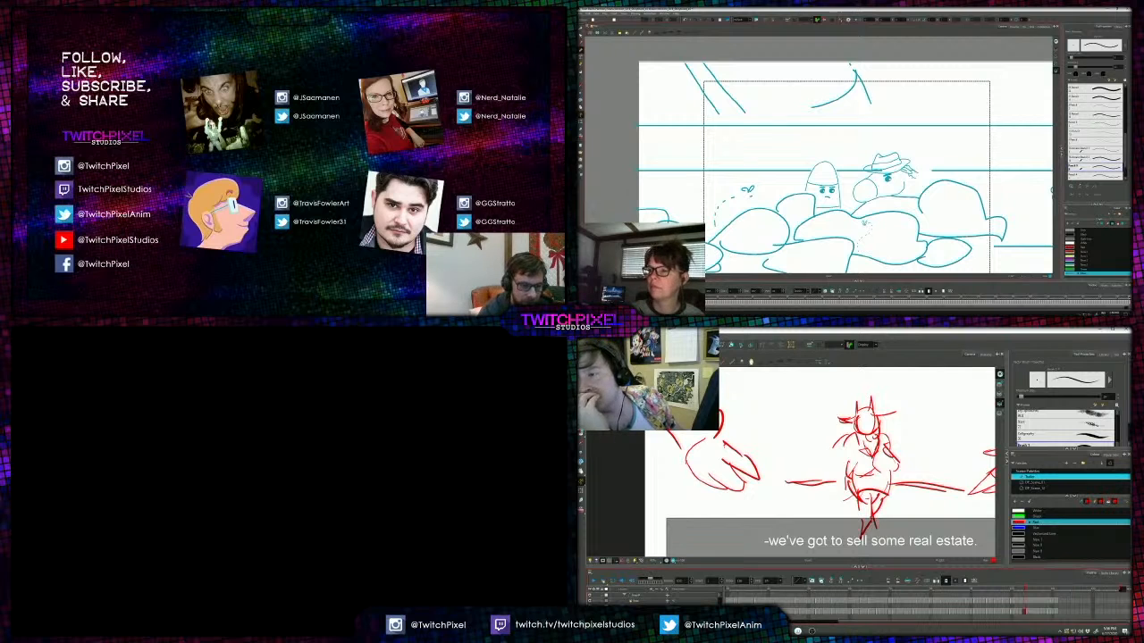